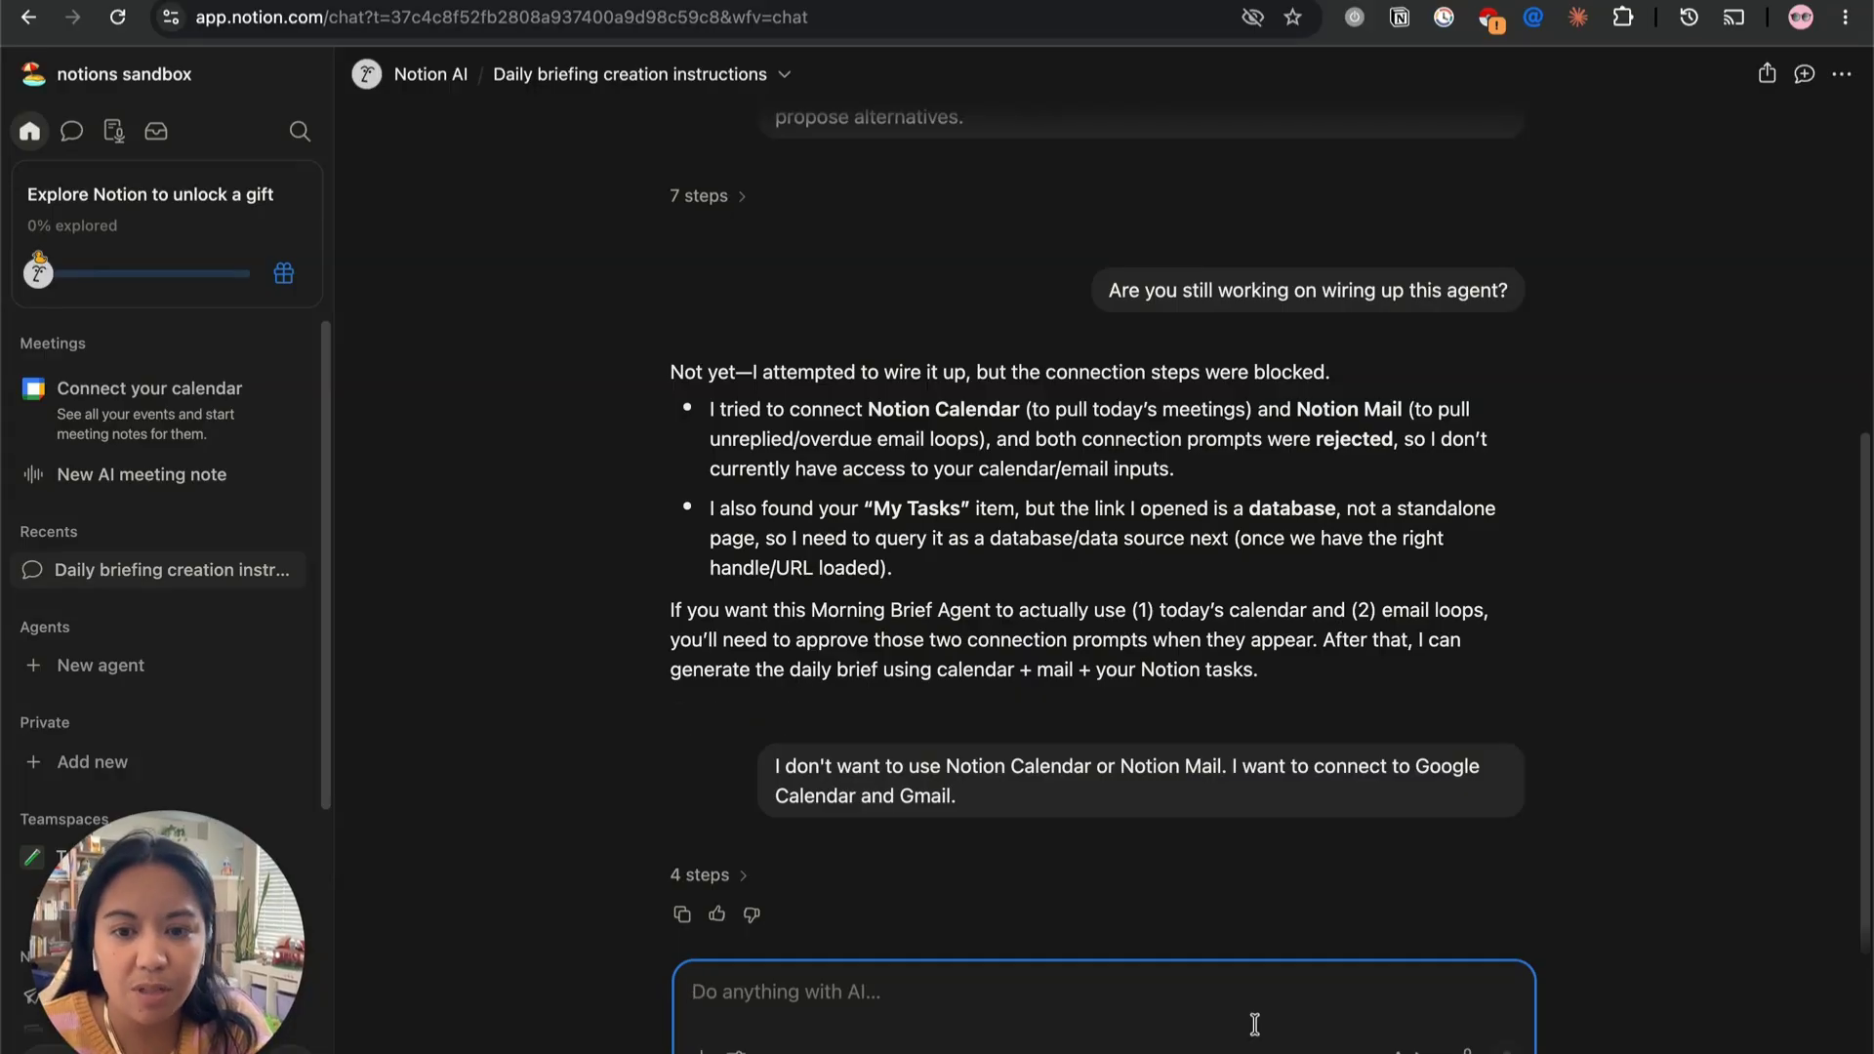
- Ask Notion AI in the daily briefing chat to "try again" with the Google connections
type("tryr")
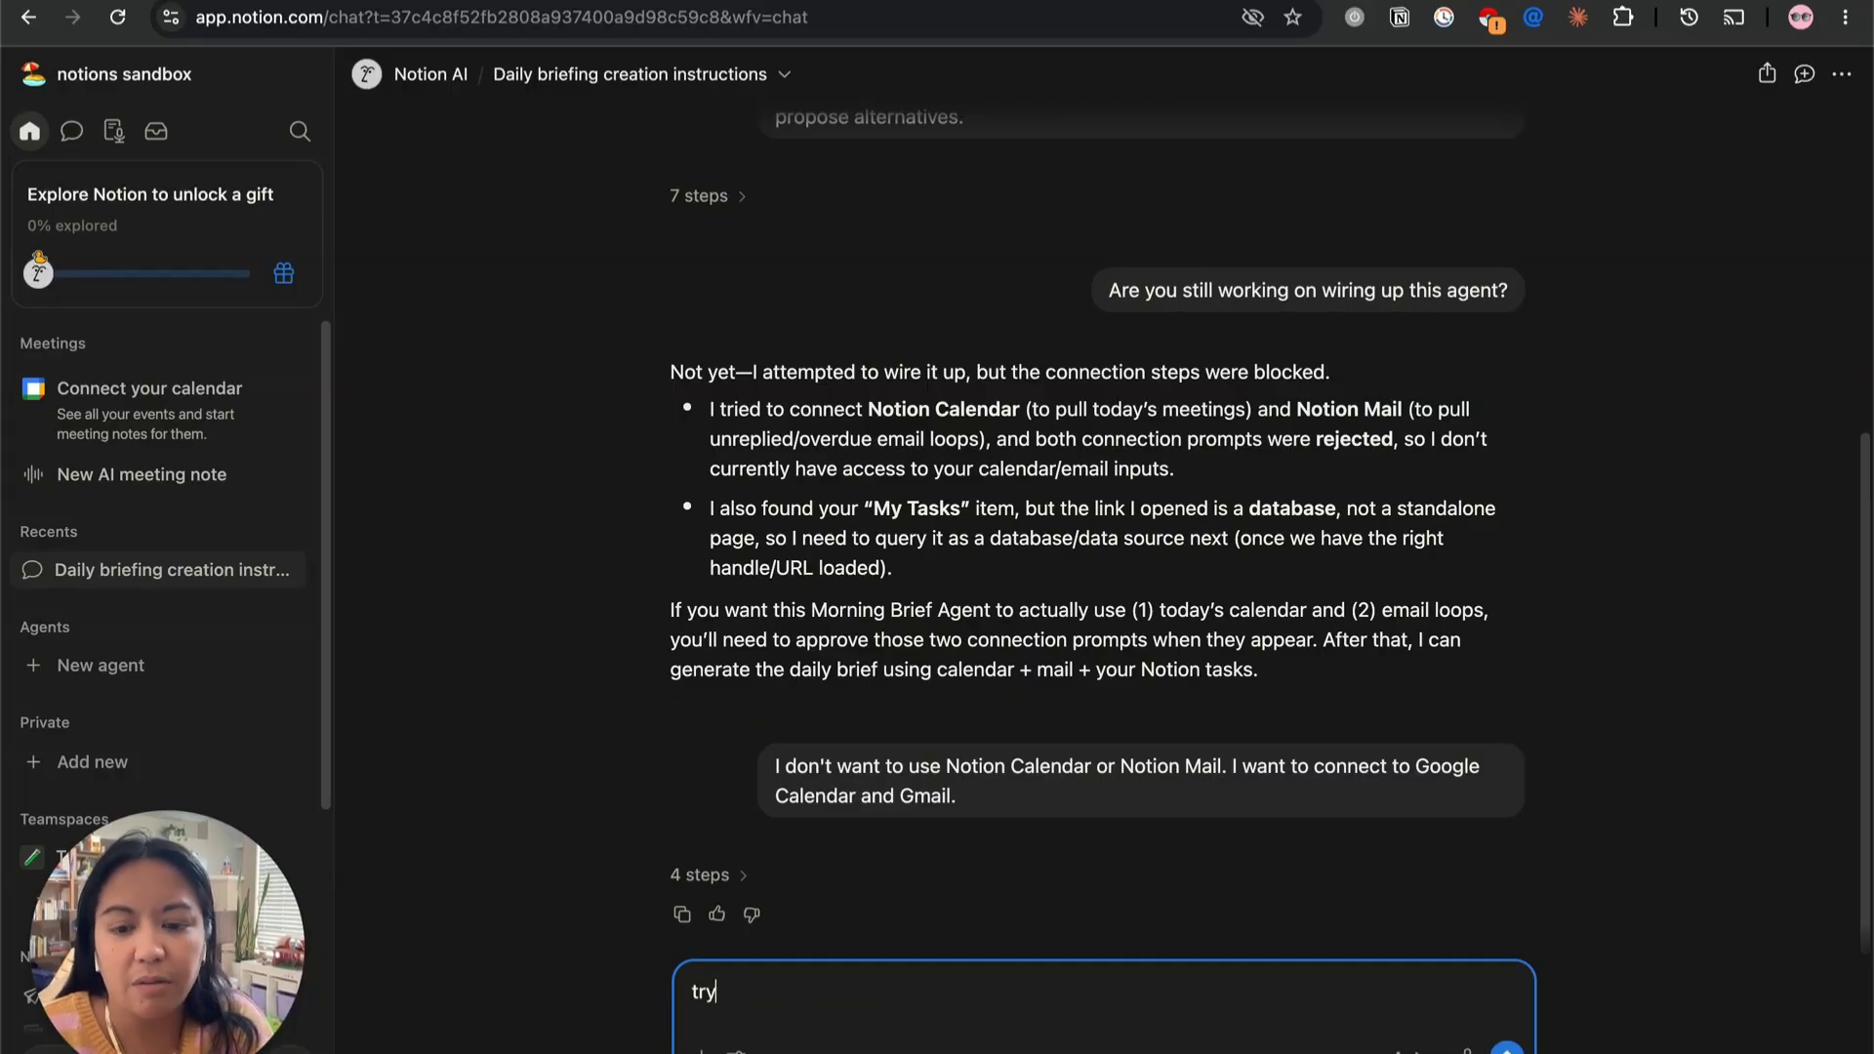
type(" again")
key("Return")
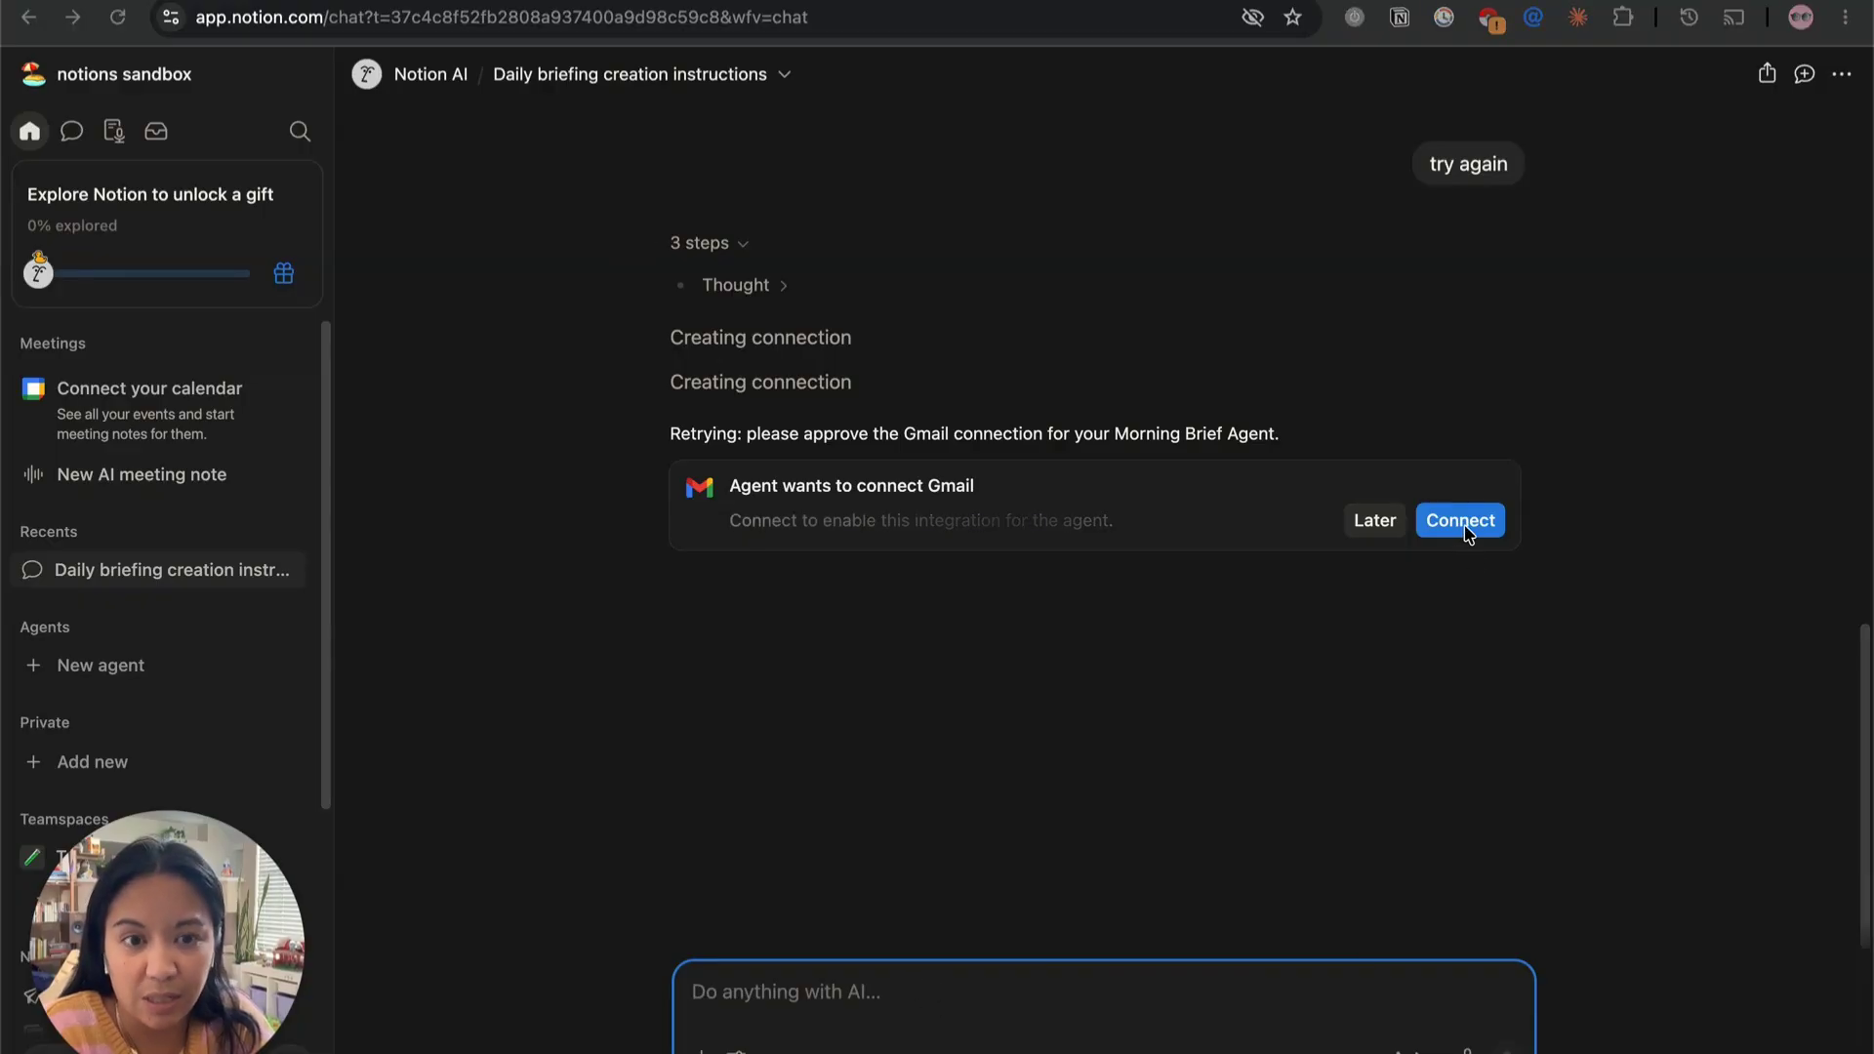
- Try to connect Gmail to the agent through the Notion AI for Gmail listing in Google Workspace Marketplace, and confirm the connection
left_click(1463, 535)
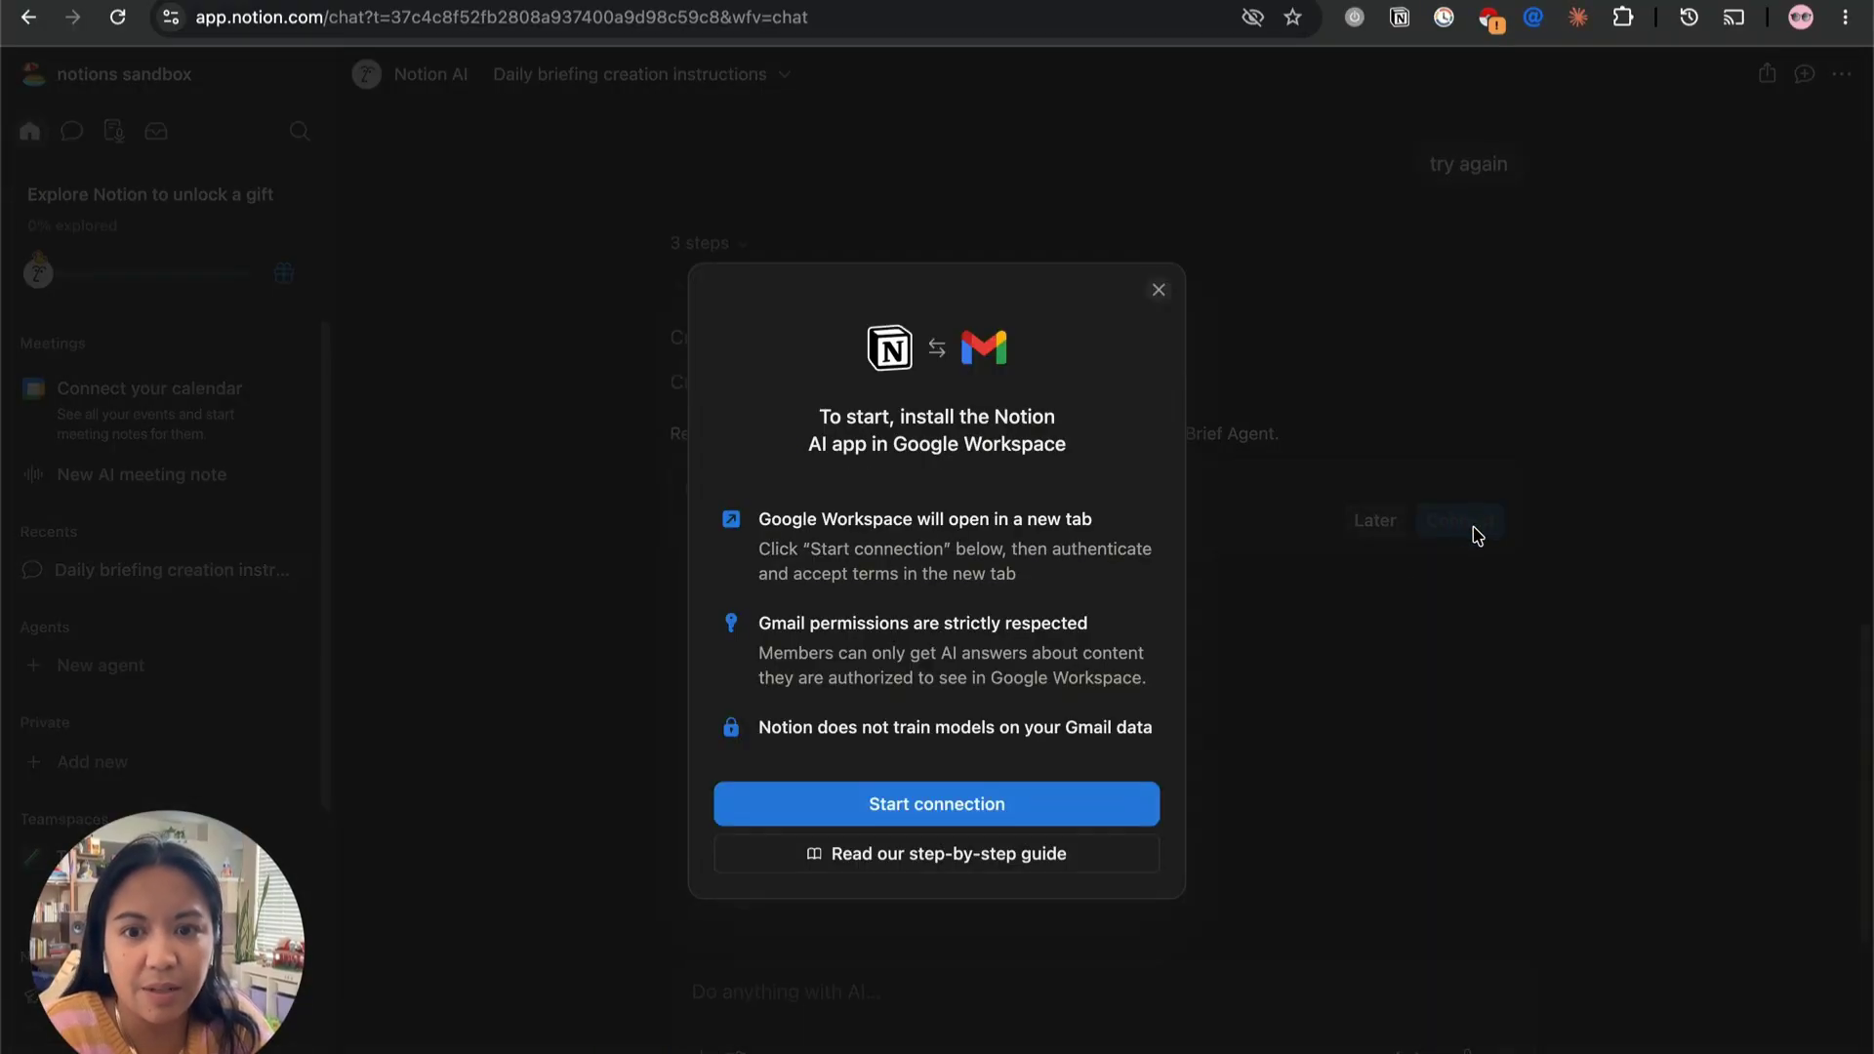
left_click(1016, 804)
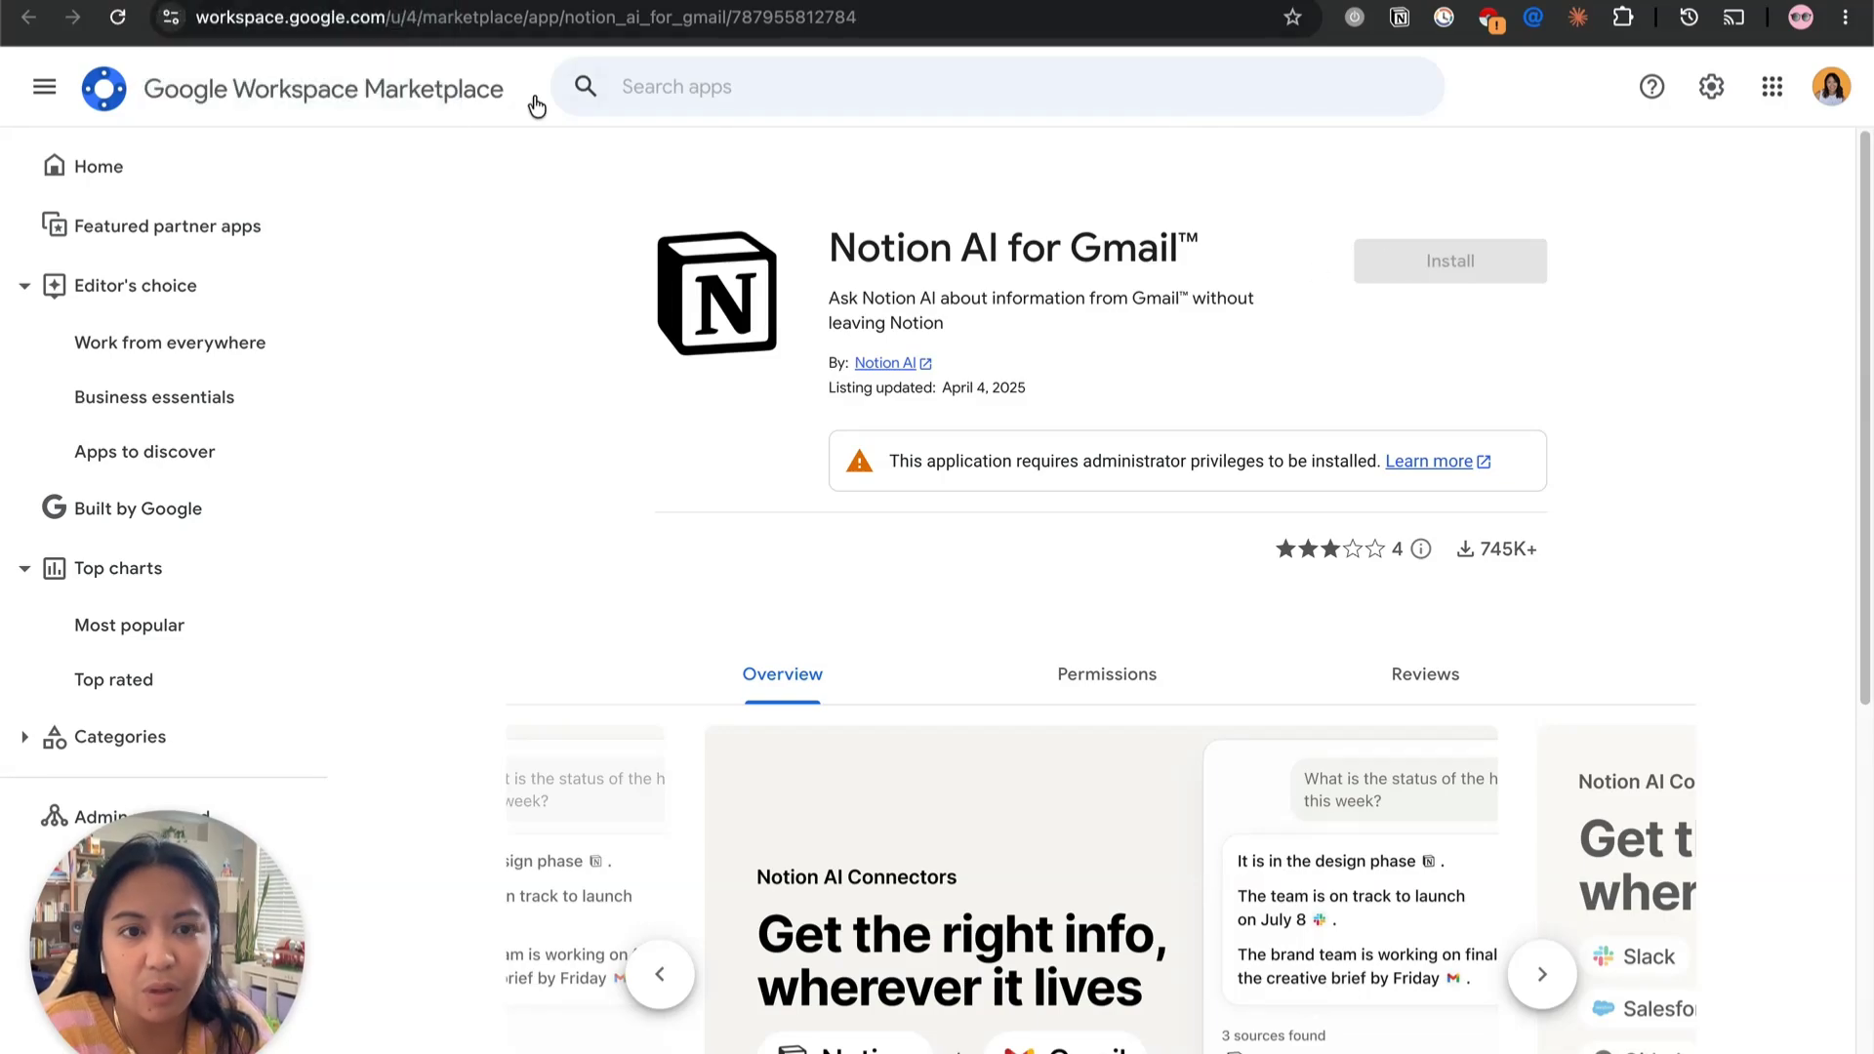
left_click(332, 1)
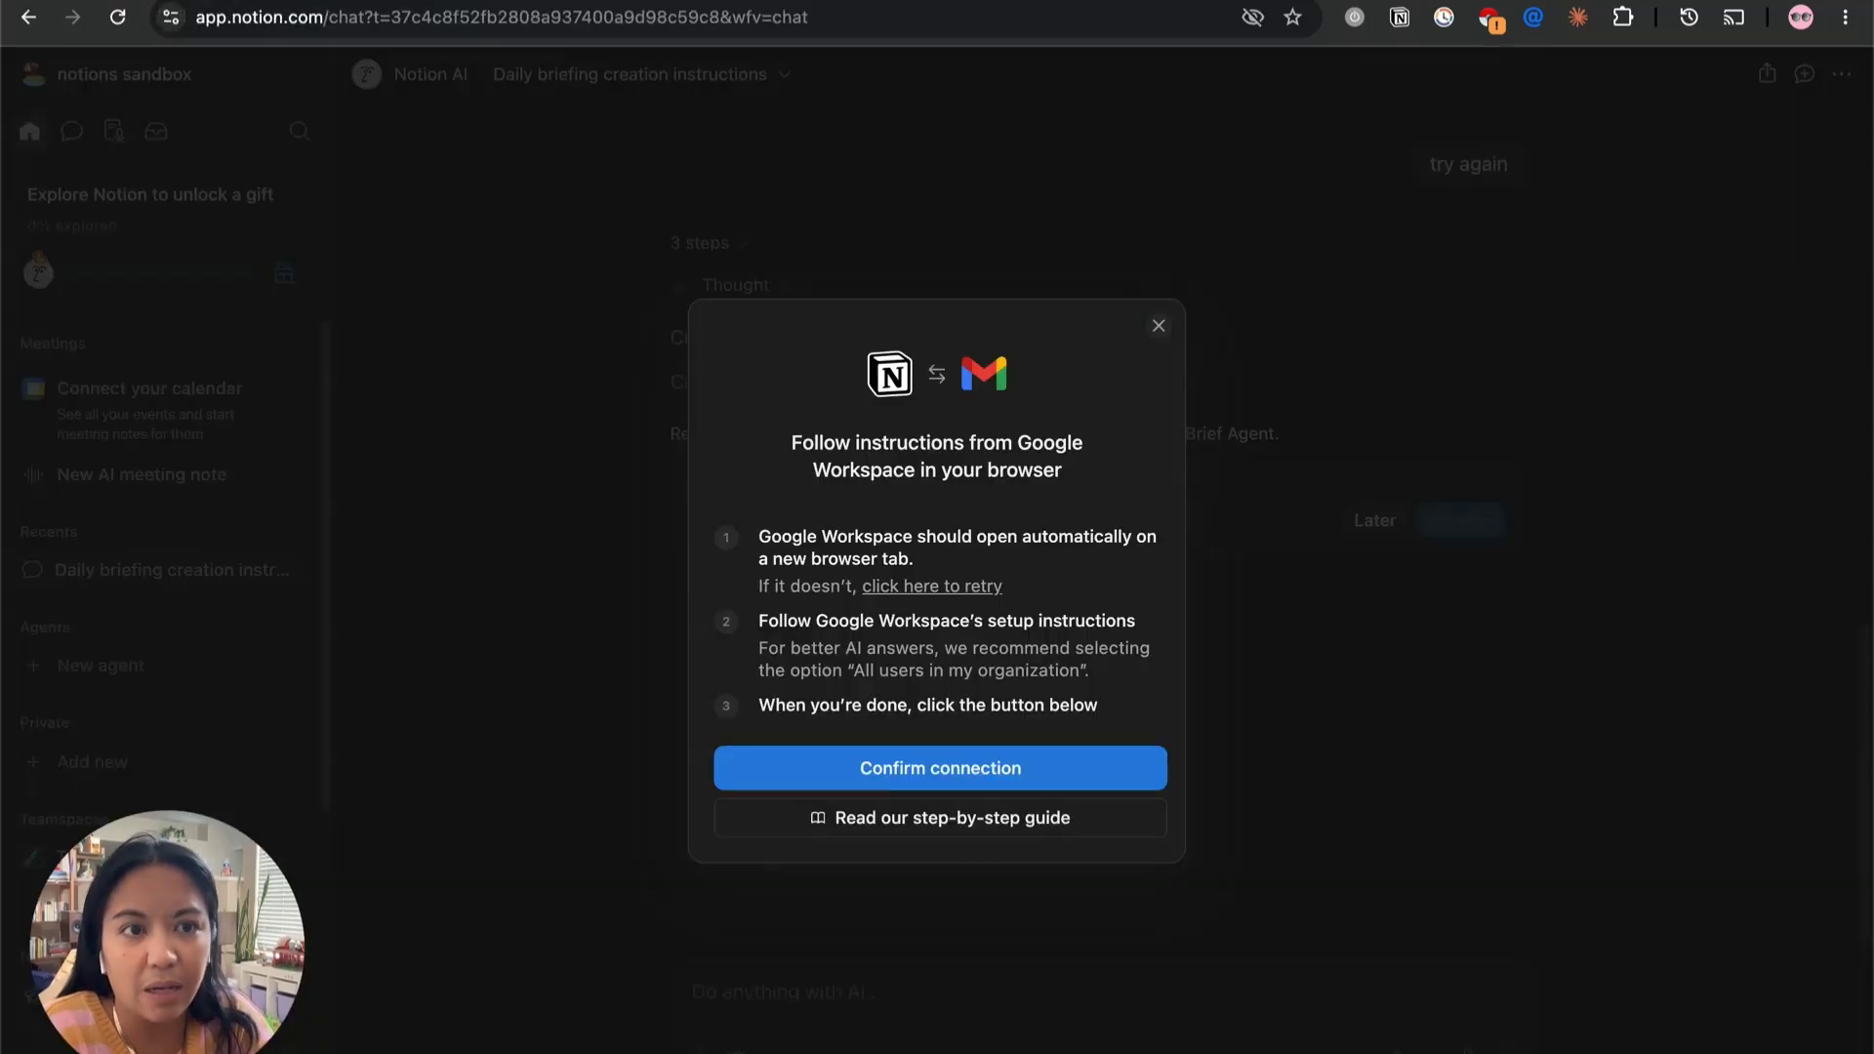
left_click(922, 766)
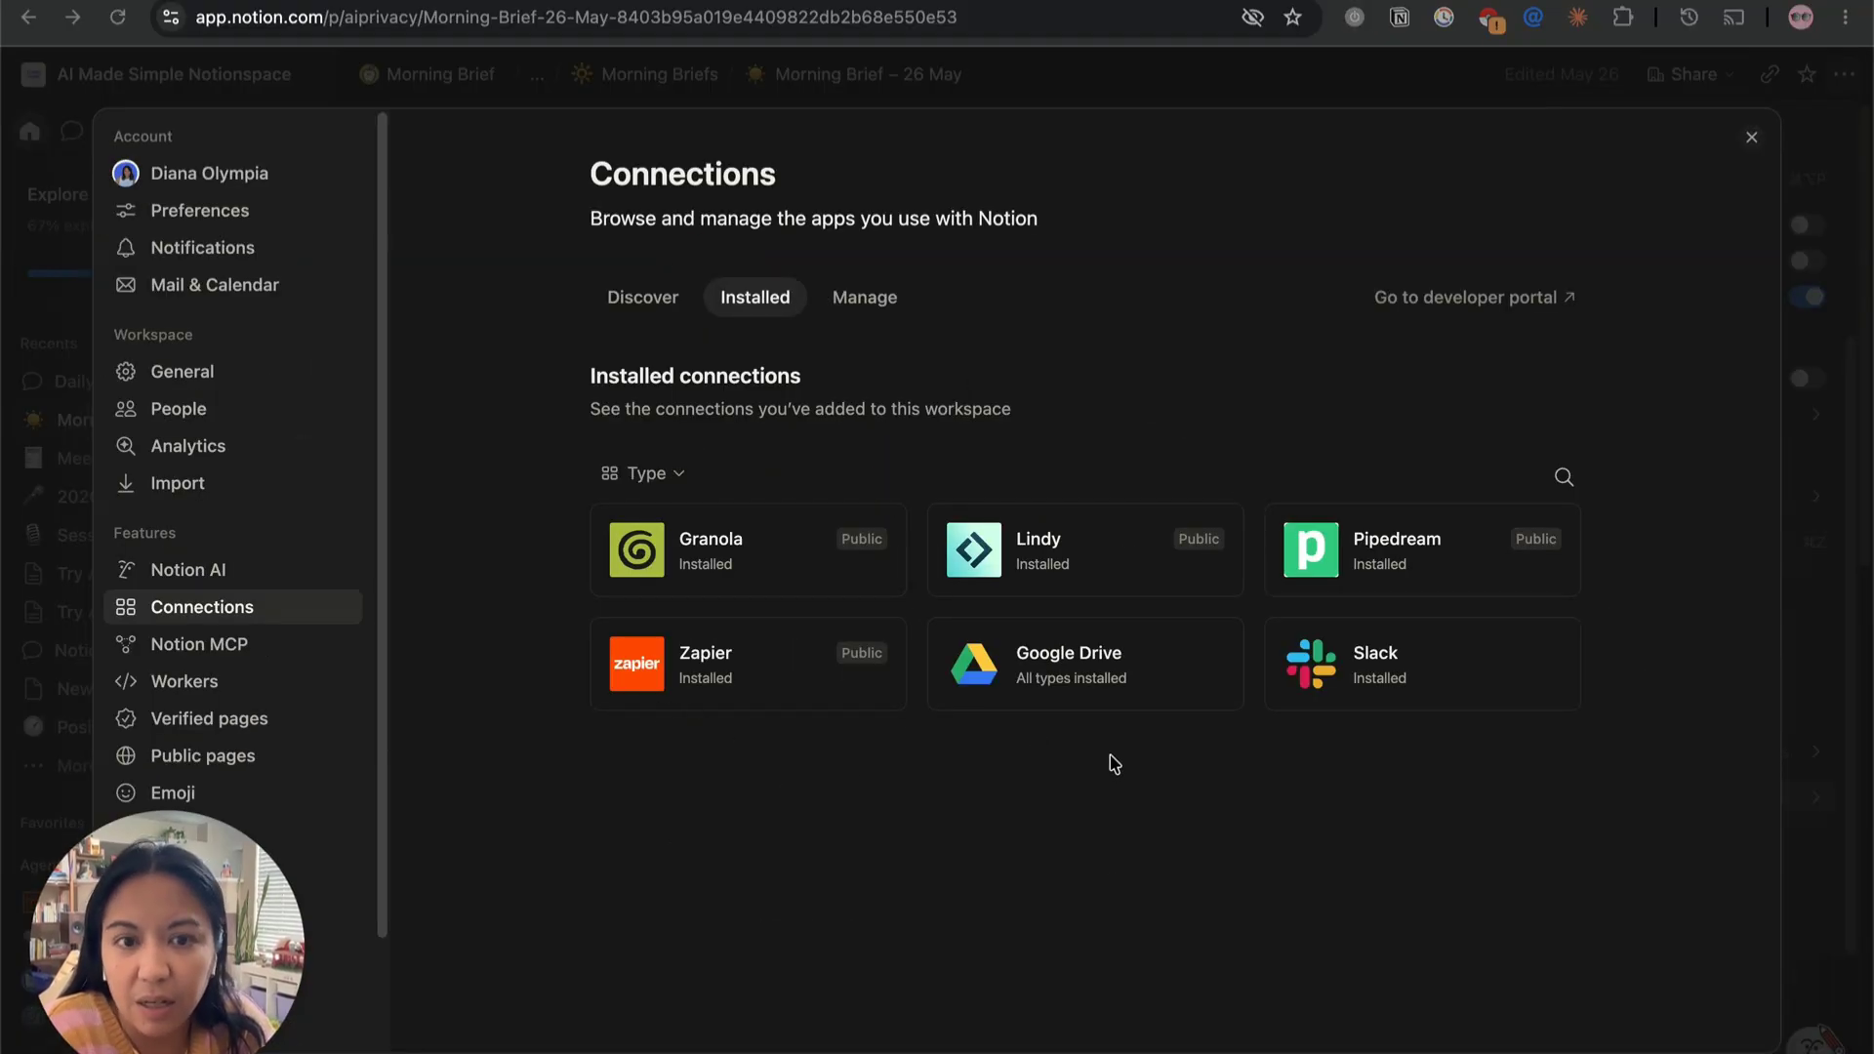
- Leave the Connections settings and the Morning Brief page, and switch to the notions sandbox workspace
left_click(1752, 137)
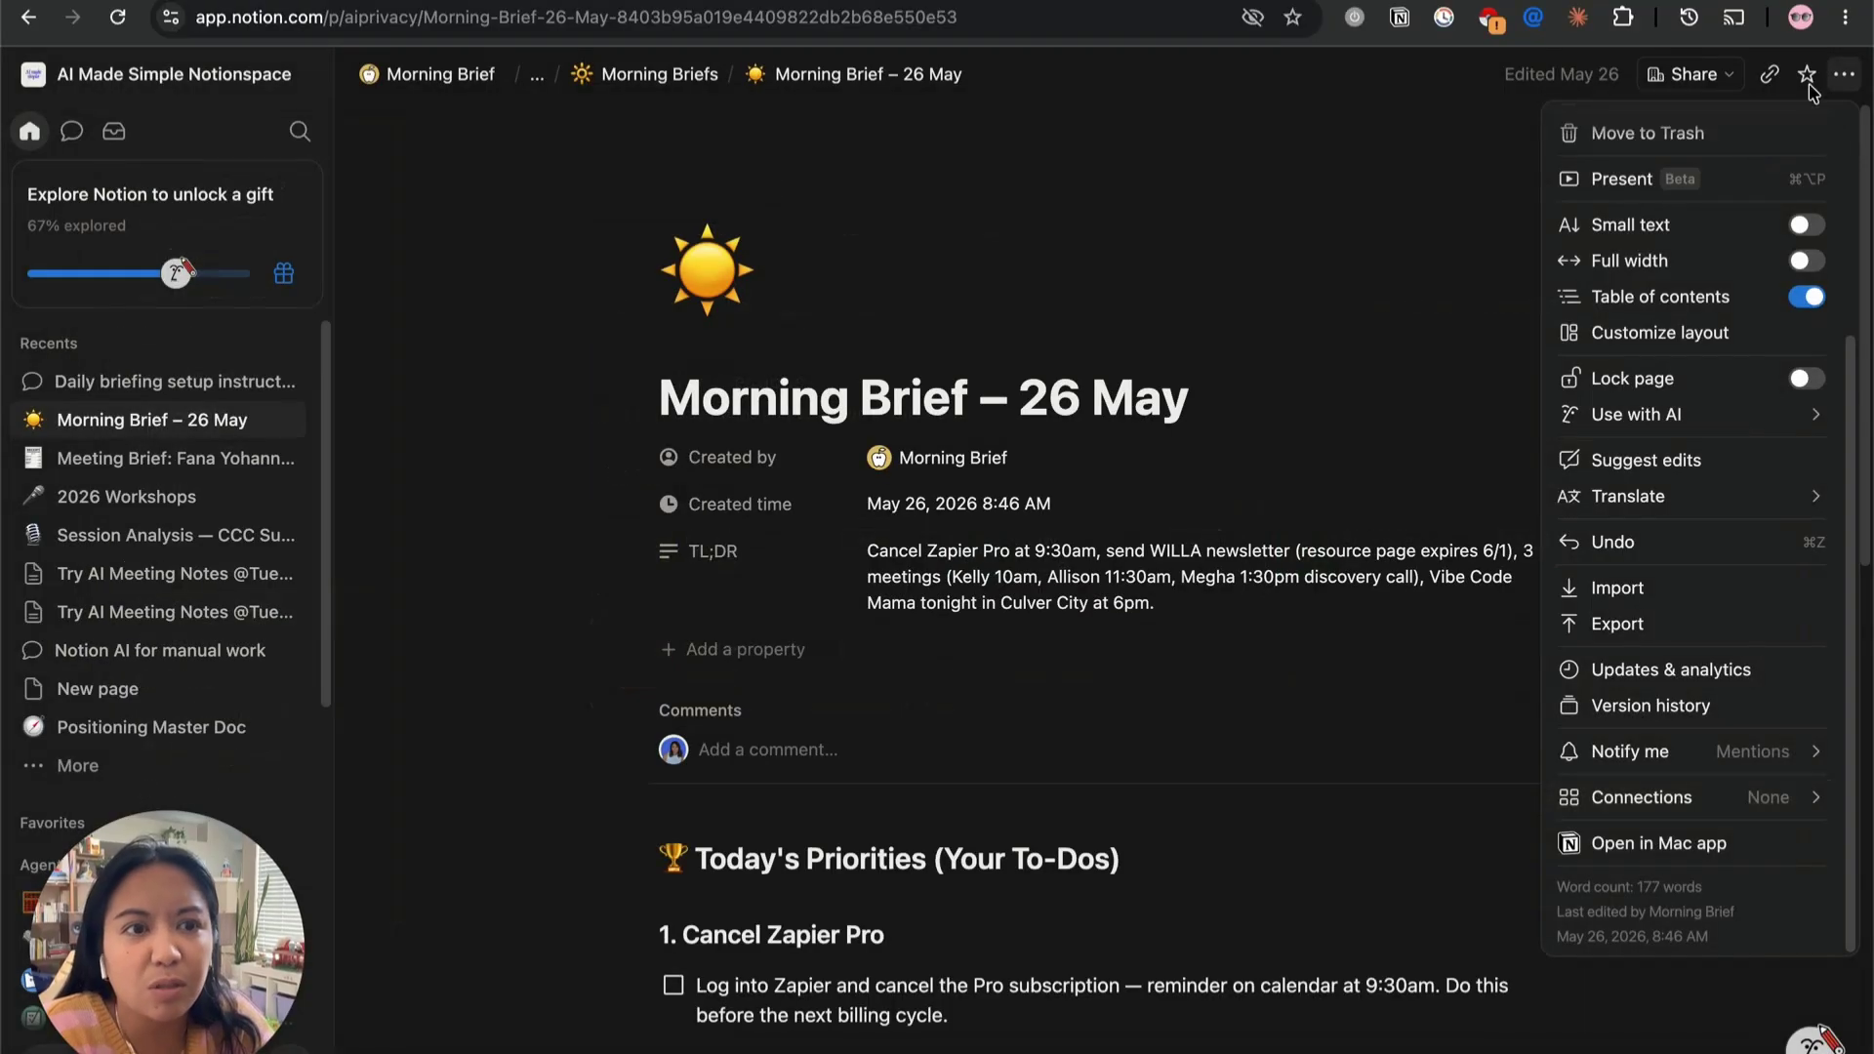
left_click(1445, 117)
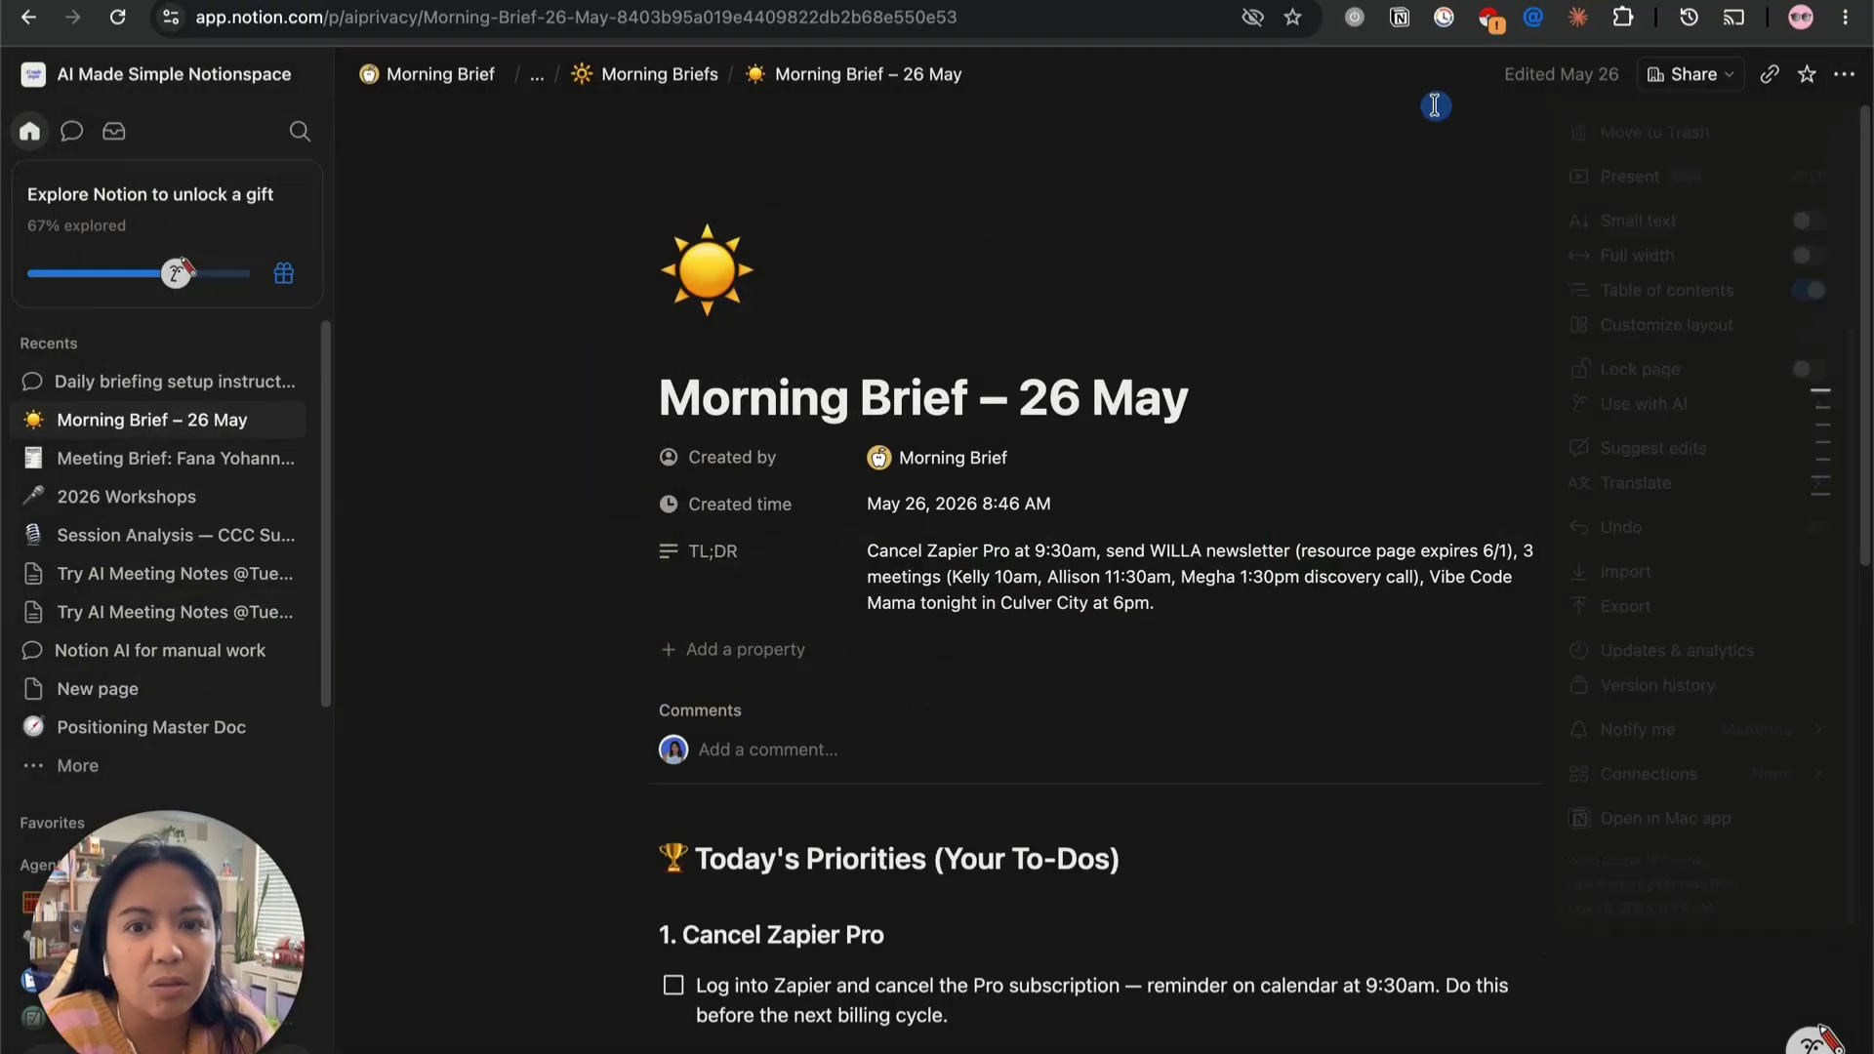
left_click(137, 76)
left_click(146, 368)
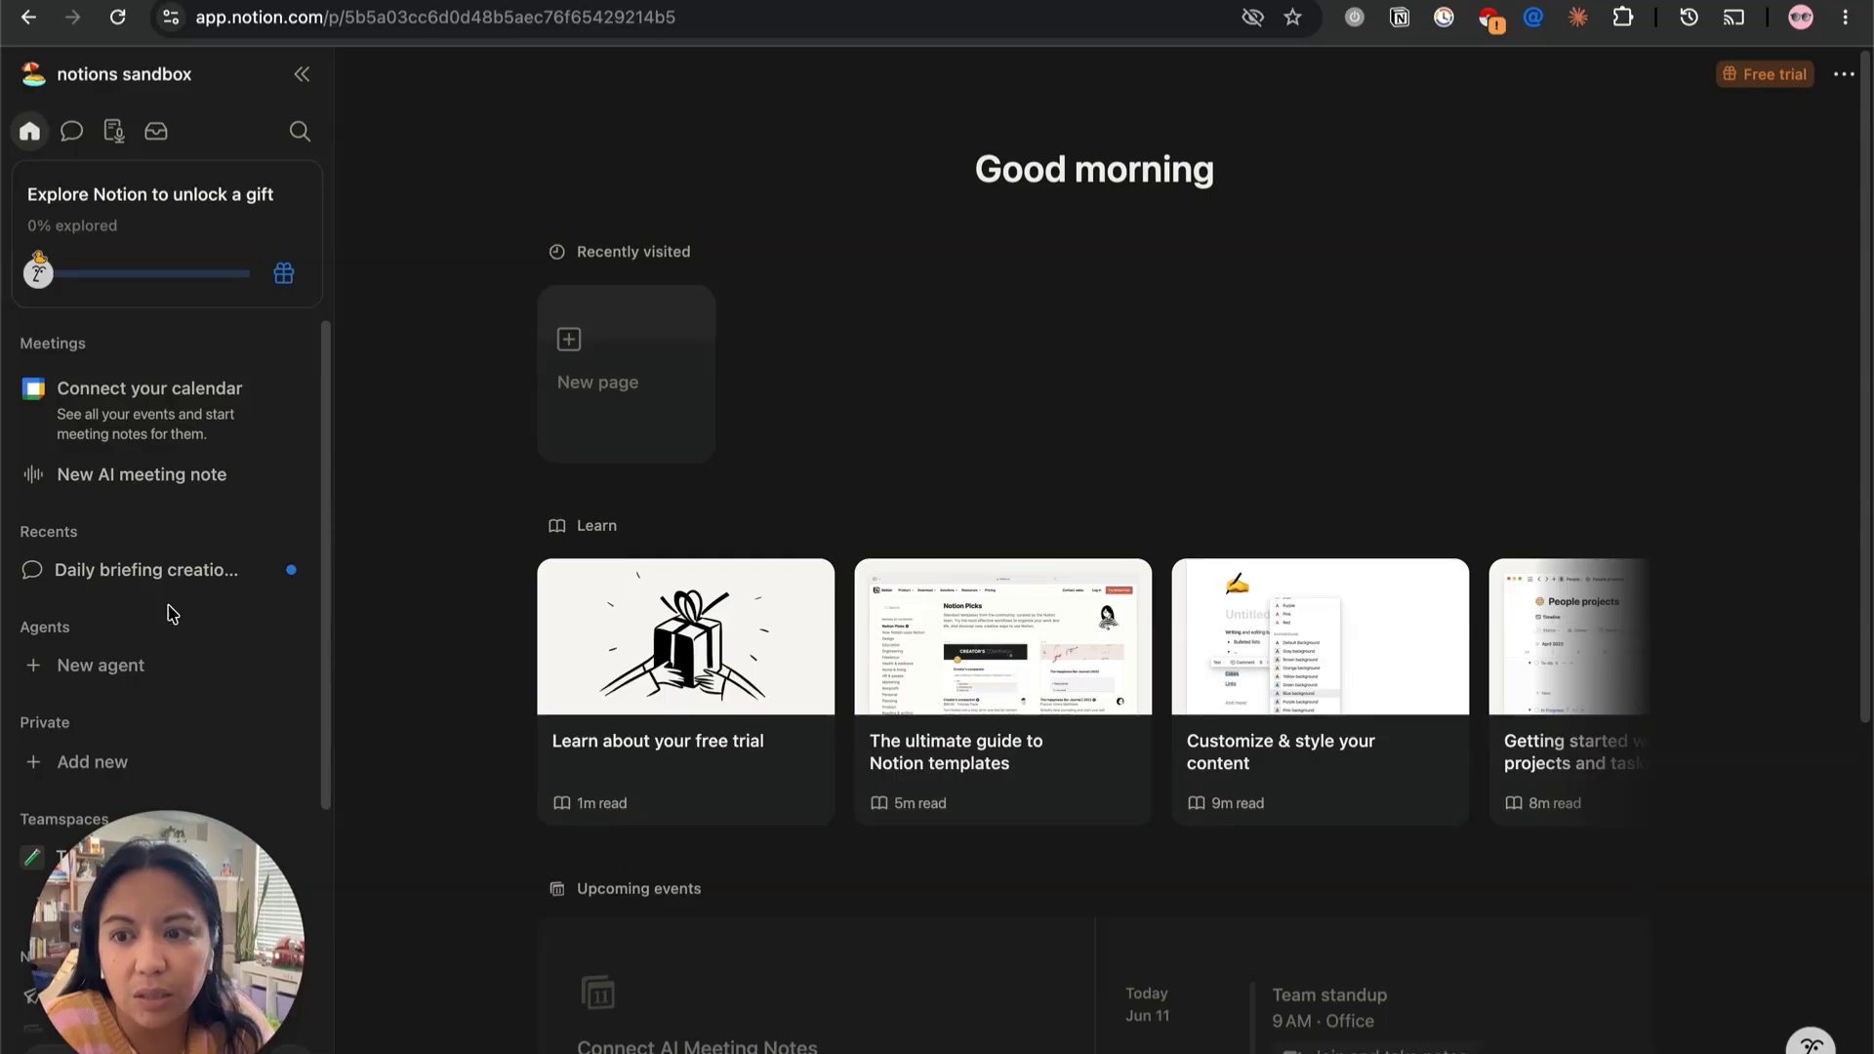
- Reopen the "Daily briefing creation instructions" chat and send "try again"
left_click(160, 572)
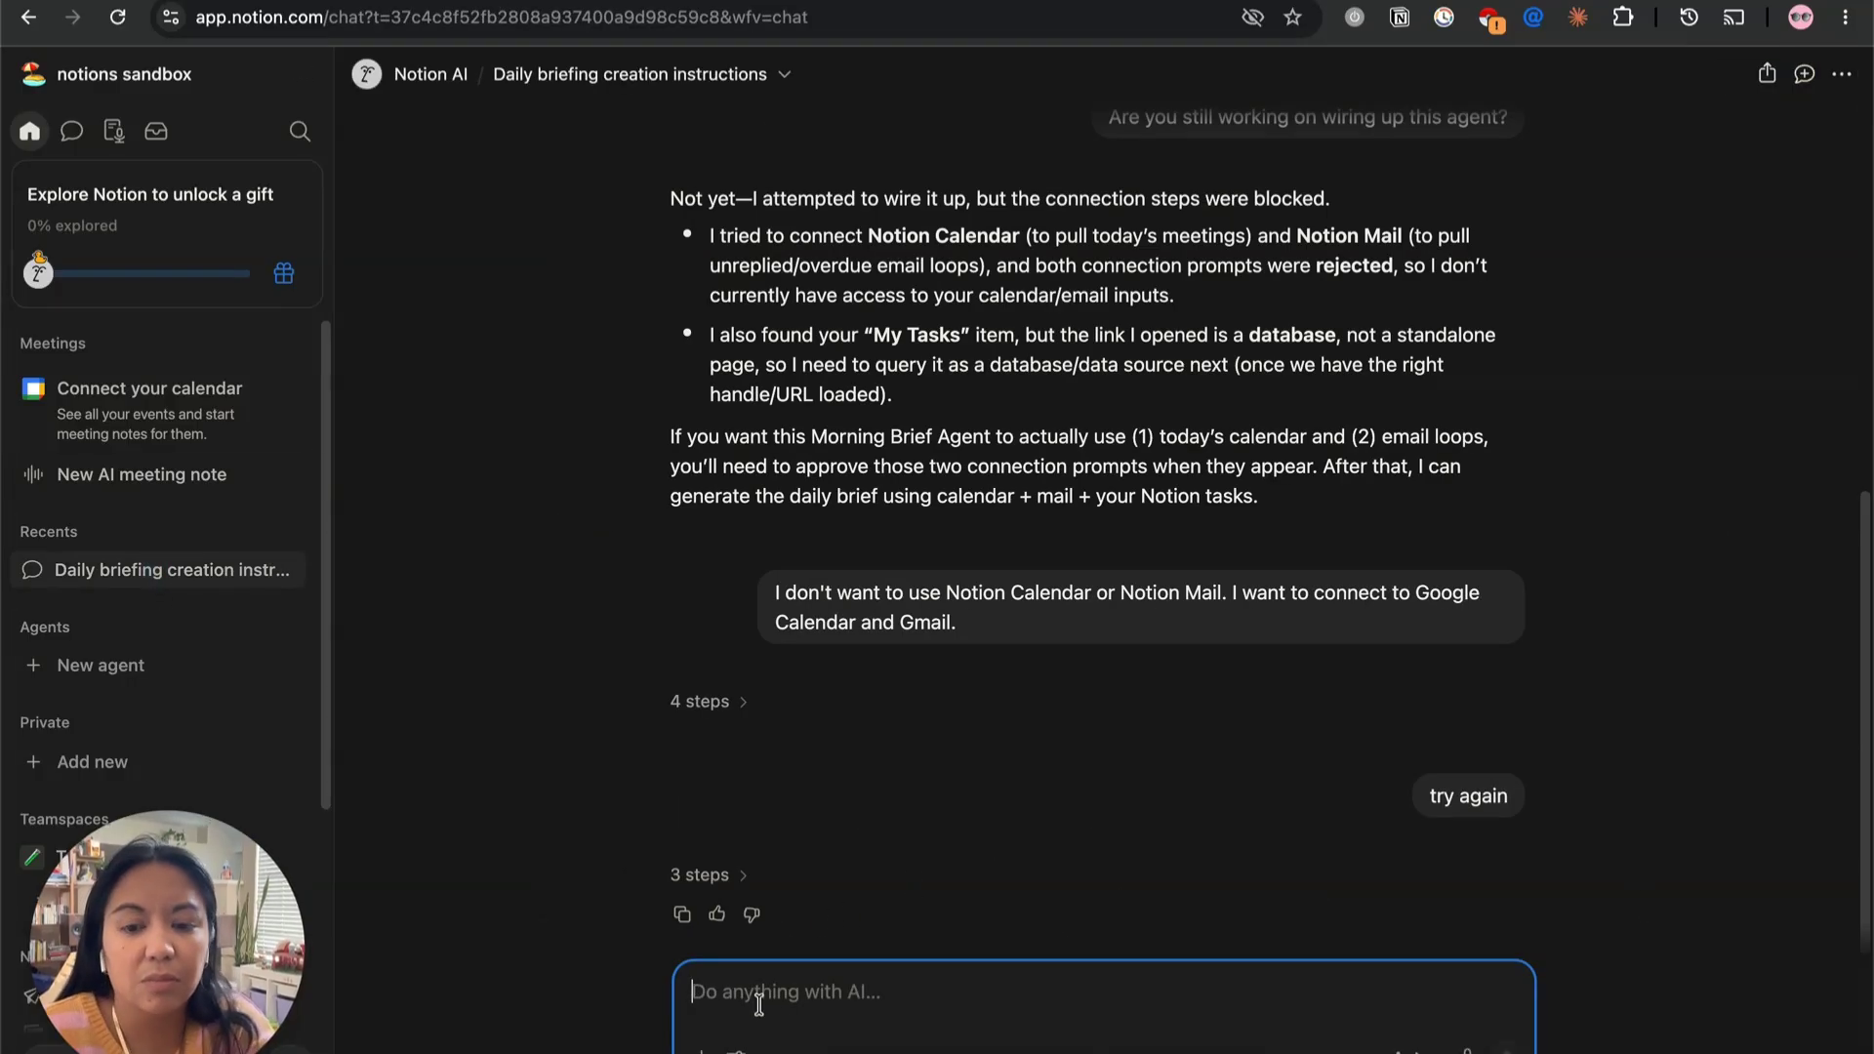
type("try ag")
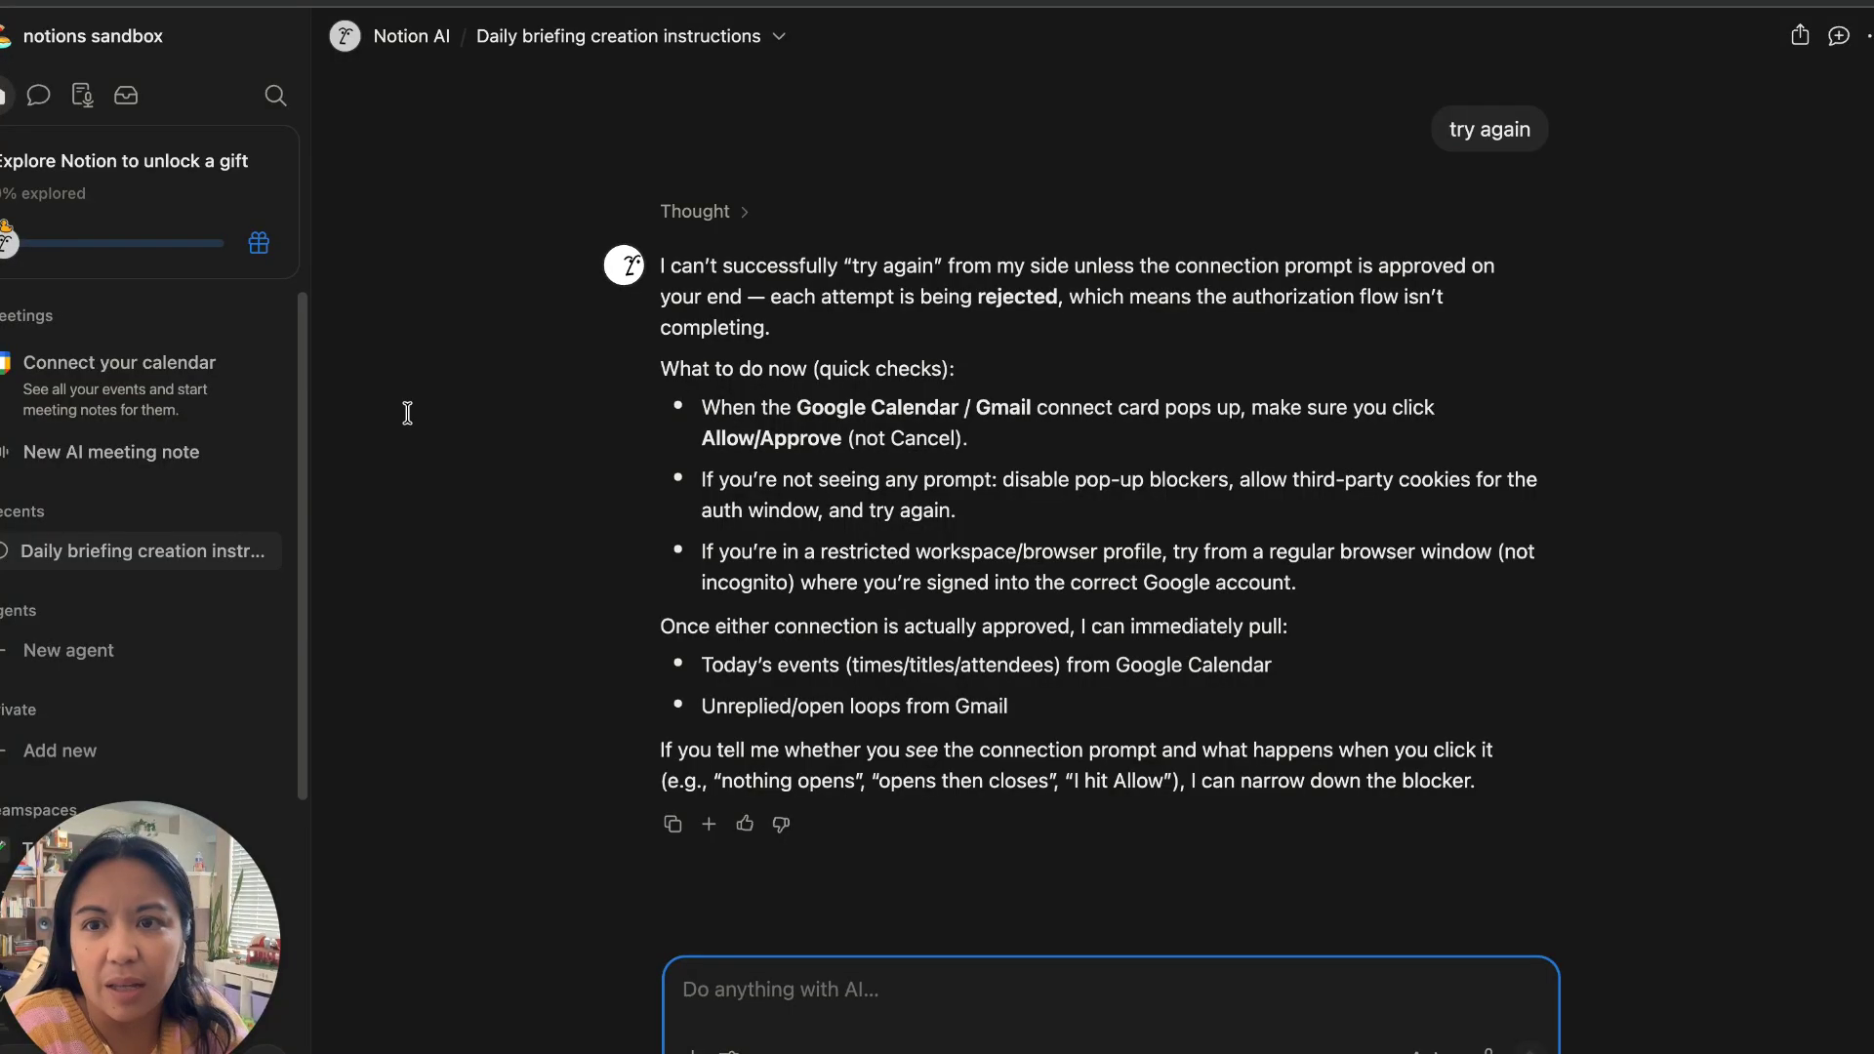
scroll(809, 436, "up", 15)
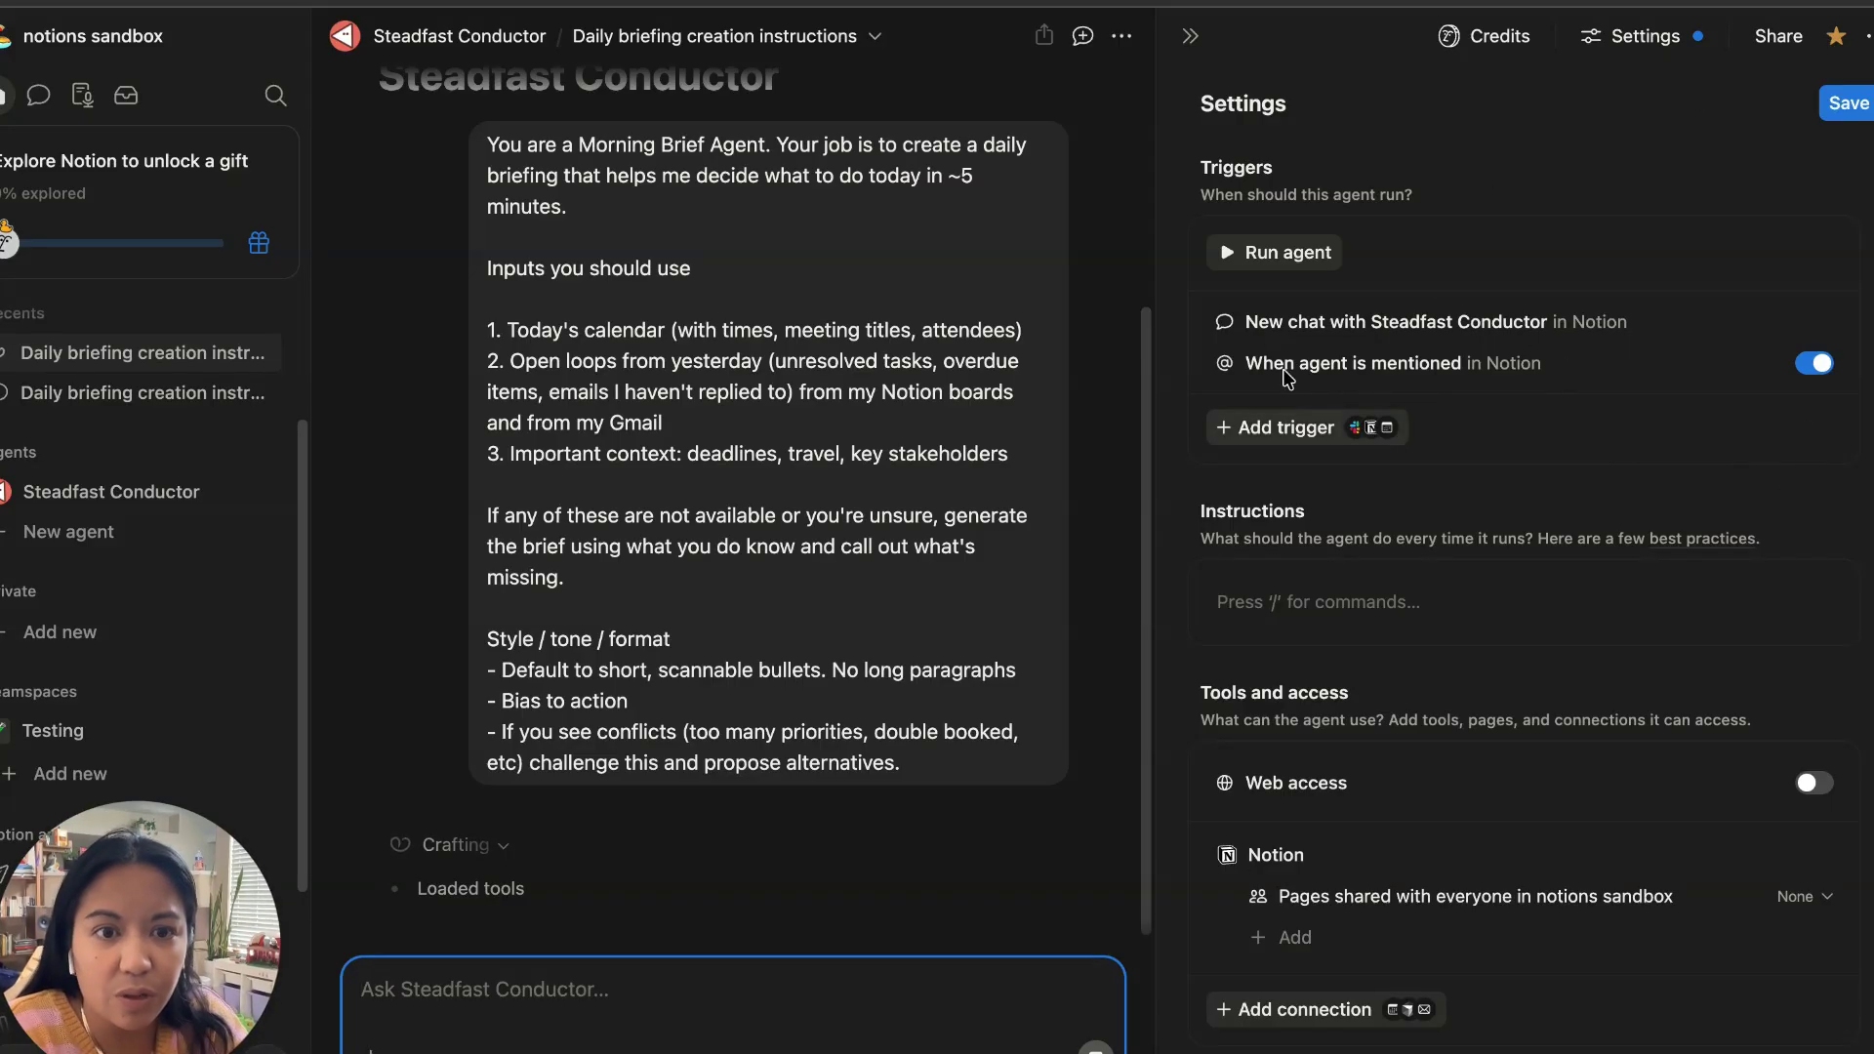
- Review the Morning Brief agent's settings, including its triggers, instructions, and tools and access
scroll(1432, 505, "down", 3)
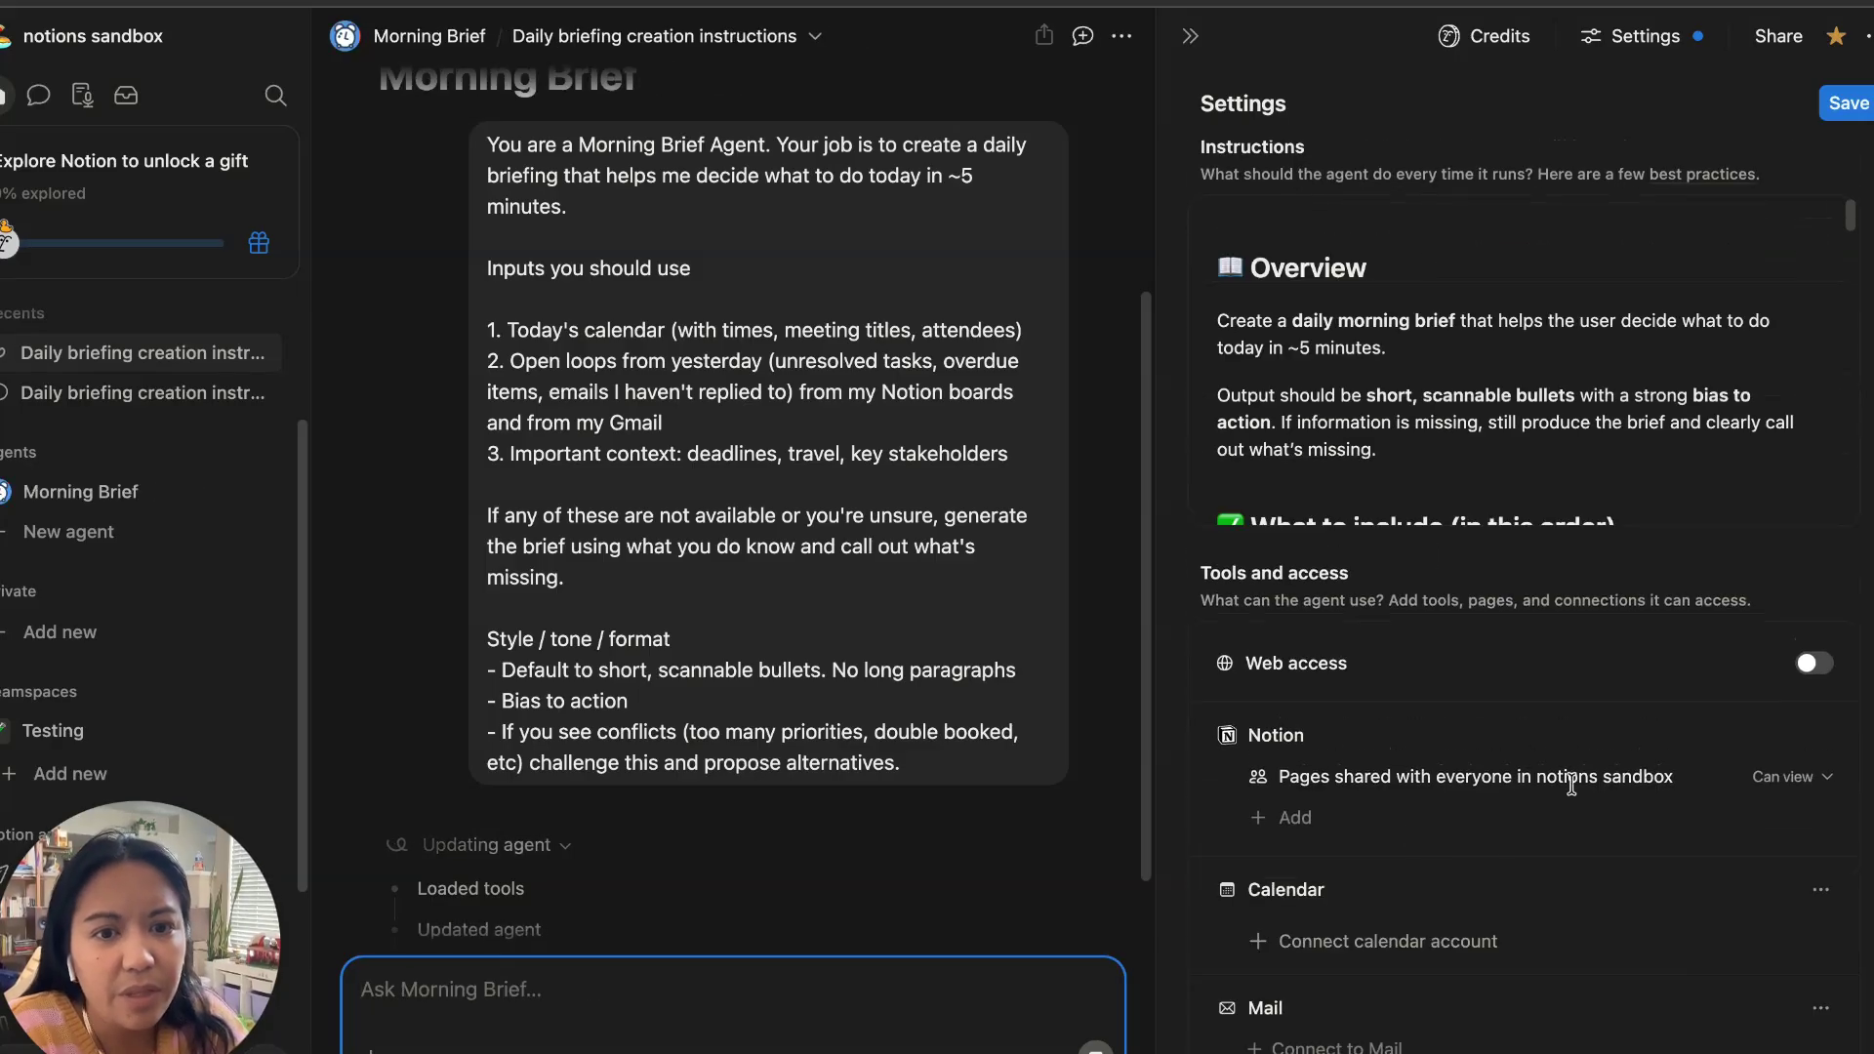
scroll(1356, 659, "down", 3)
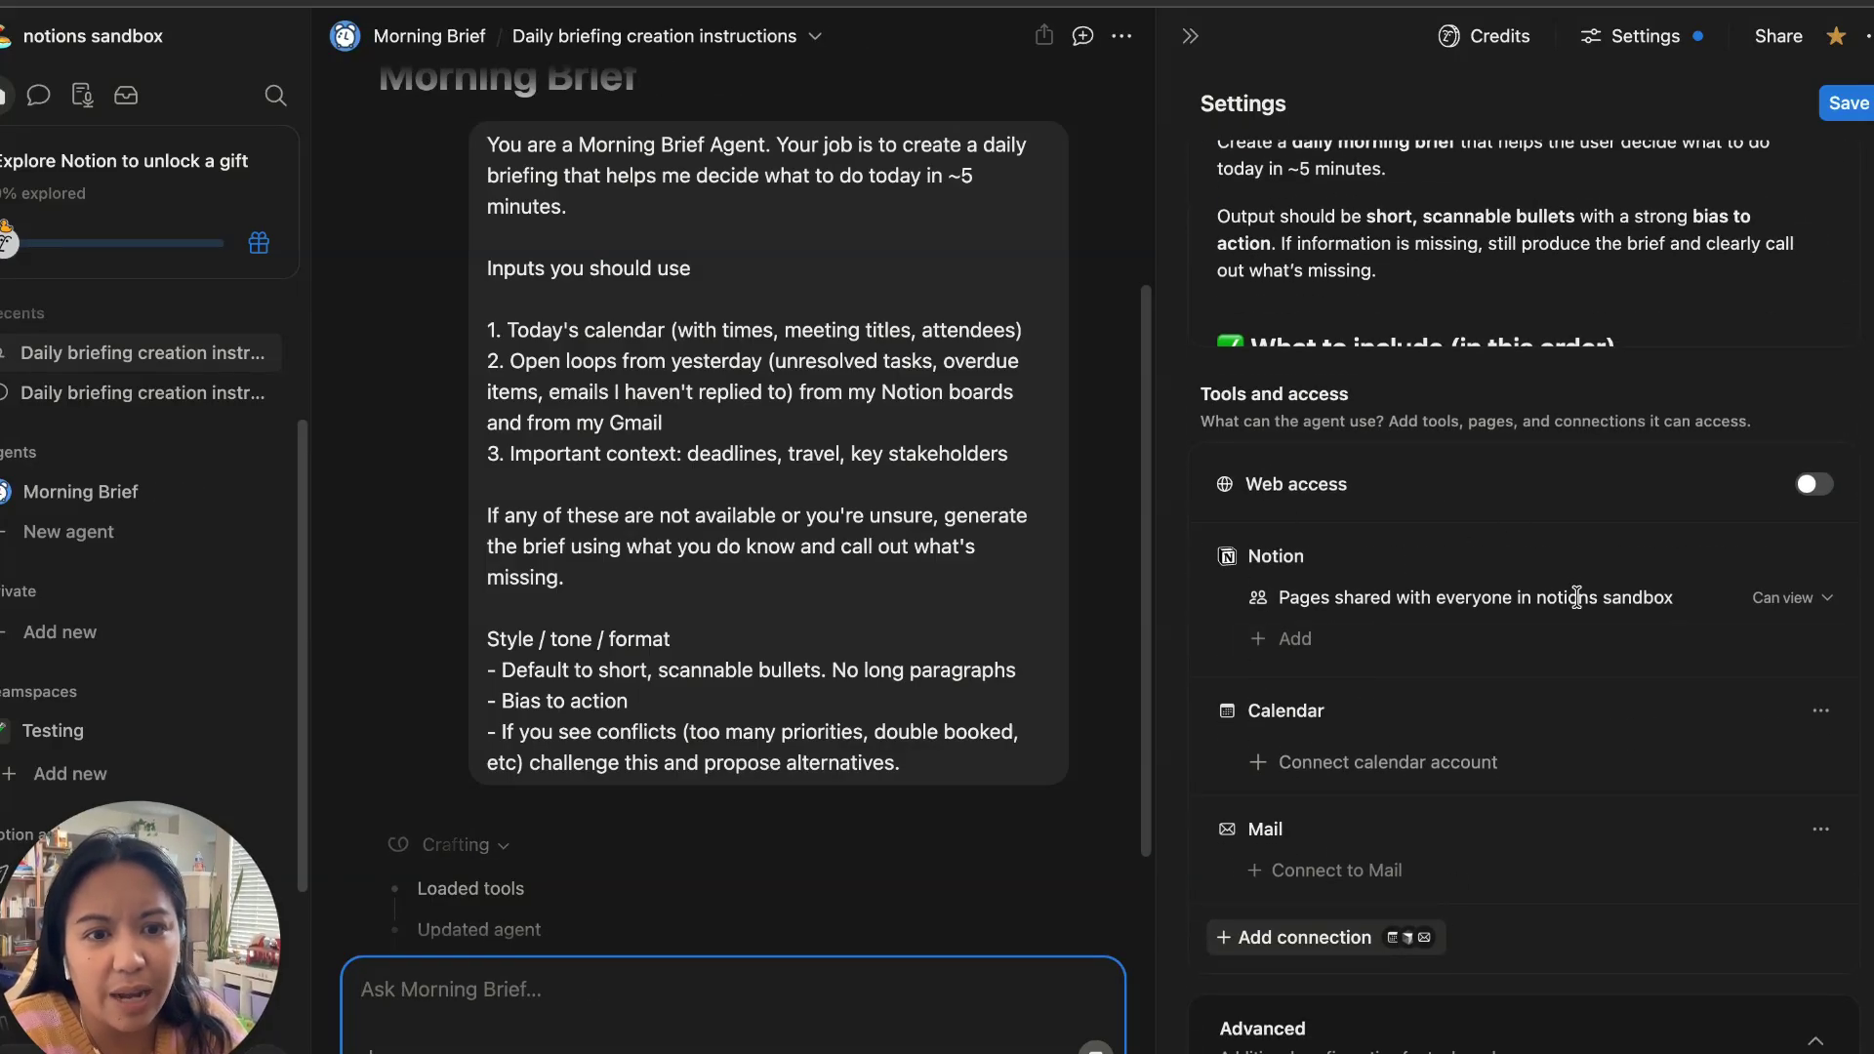
scroll(1630, 654, "down", 5)
scroll(1627, 649, "up", 5)
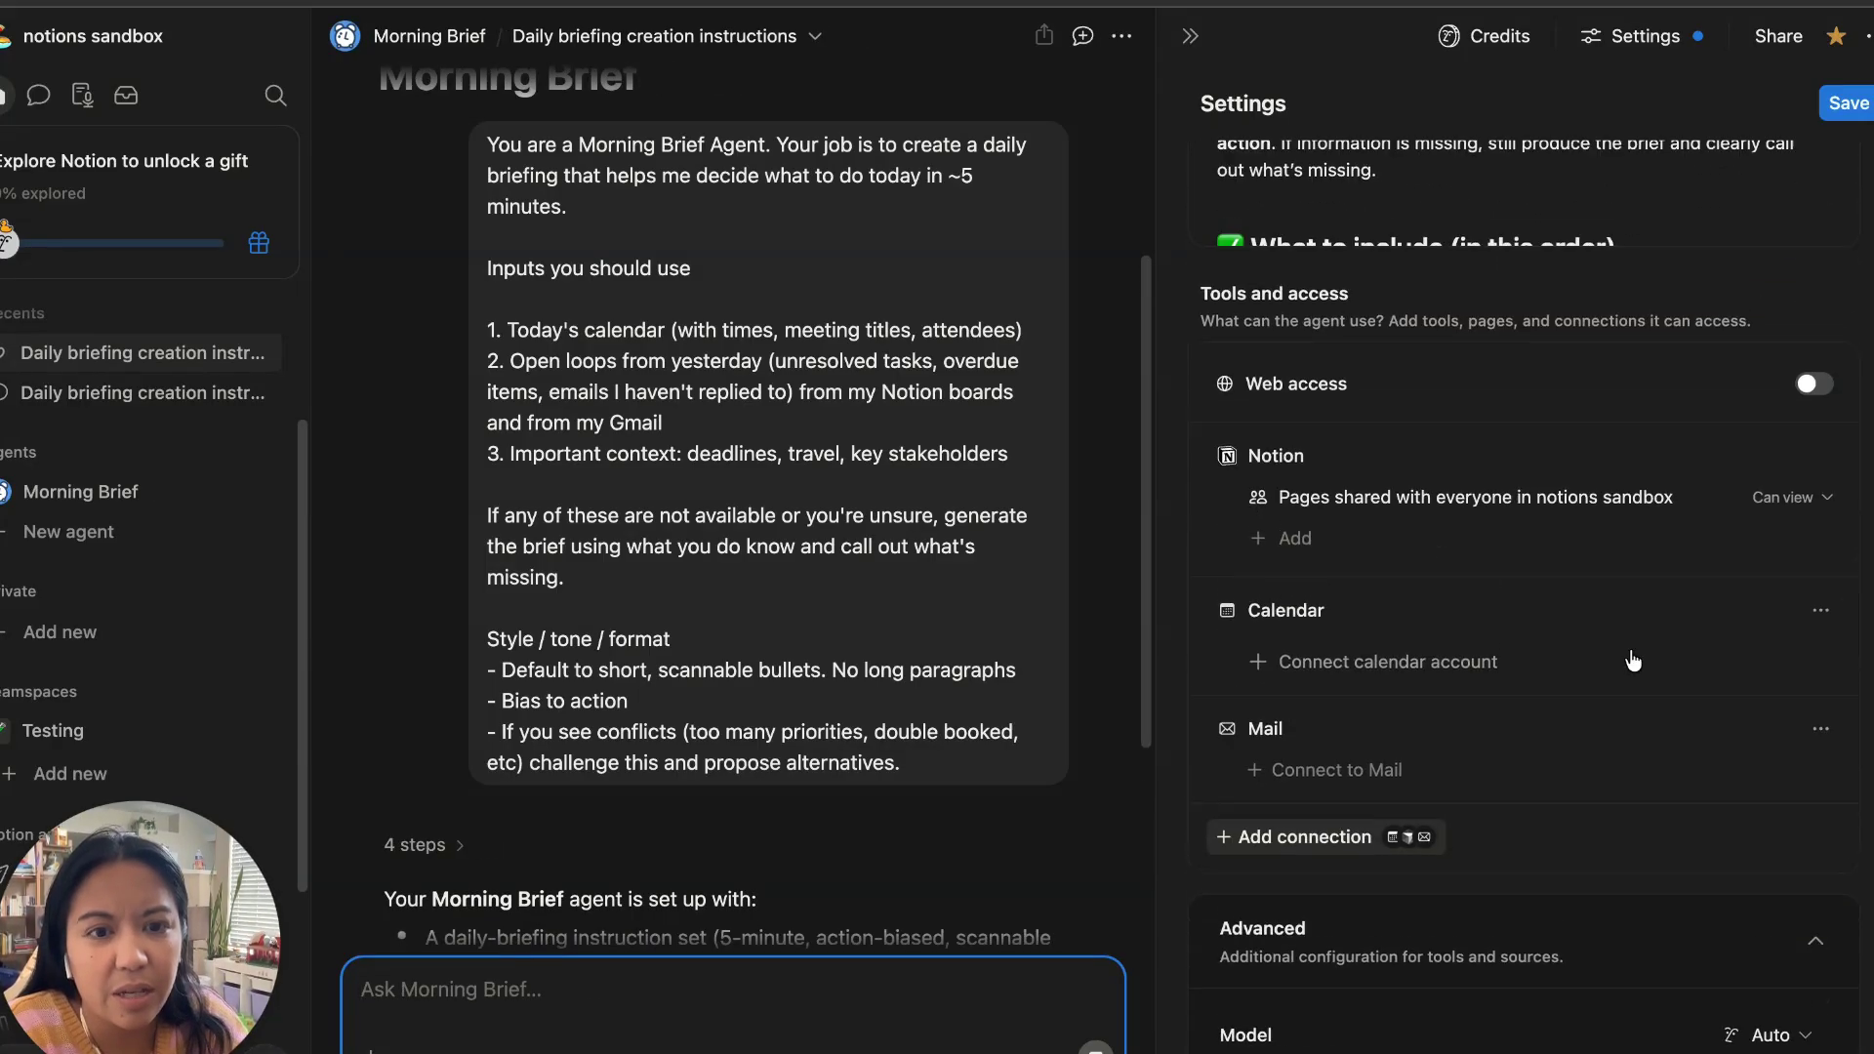
scroll(1627, 650, "up", 2)
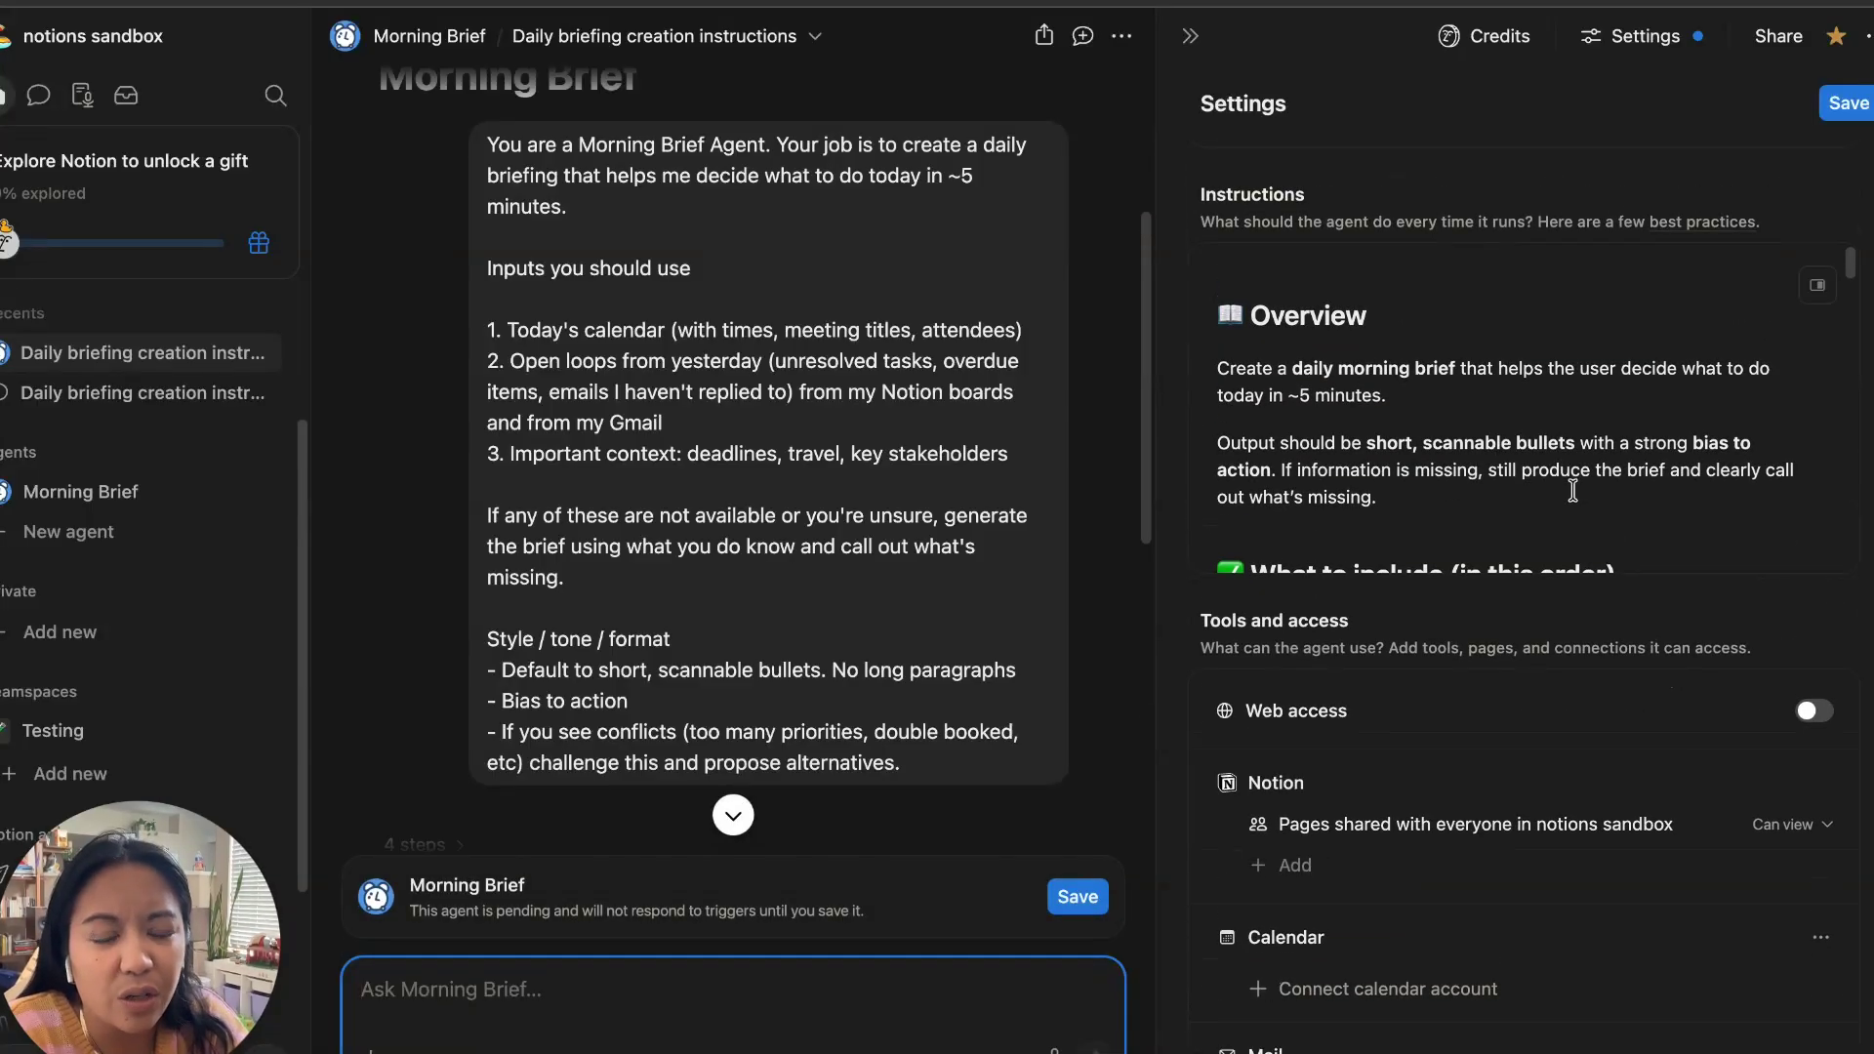
scroll(1490, 485, "down", 5)
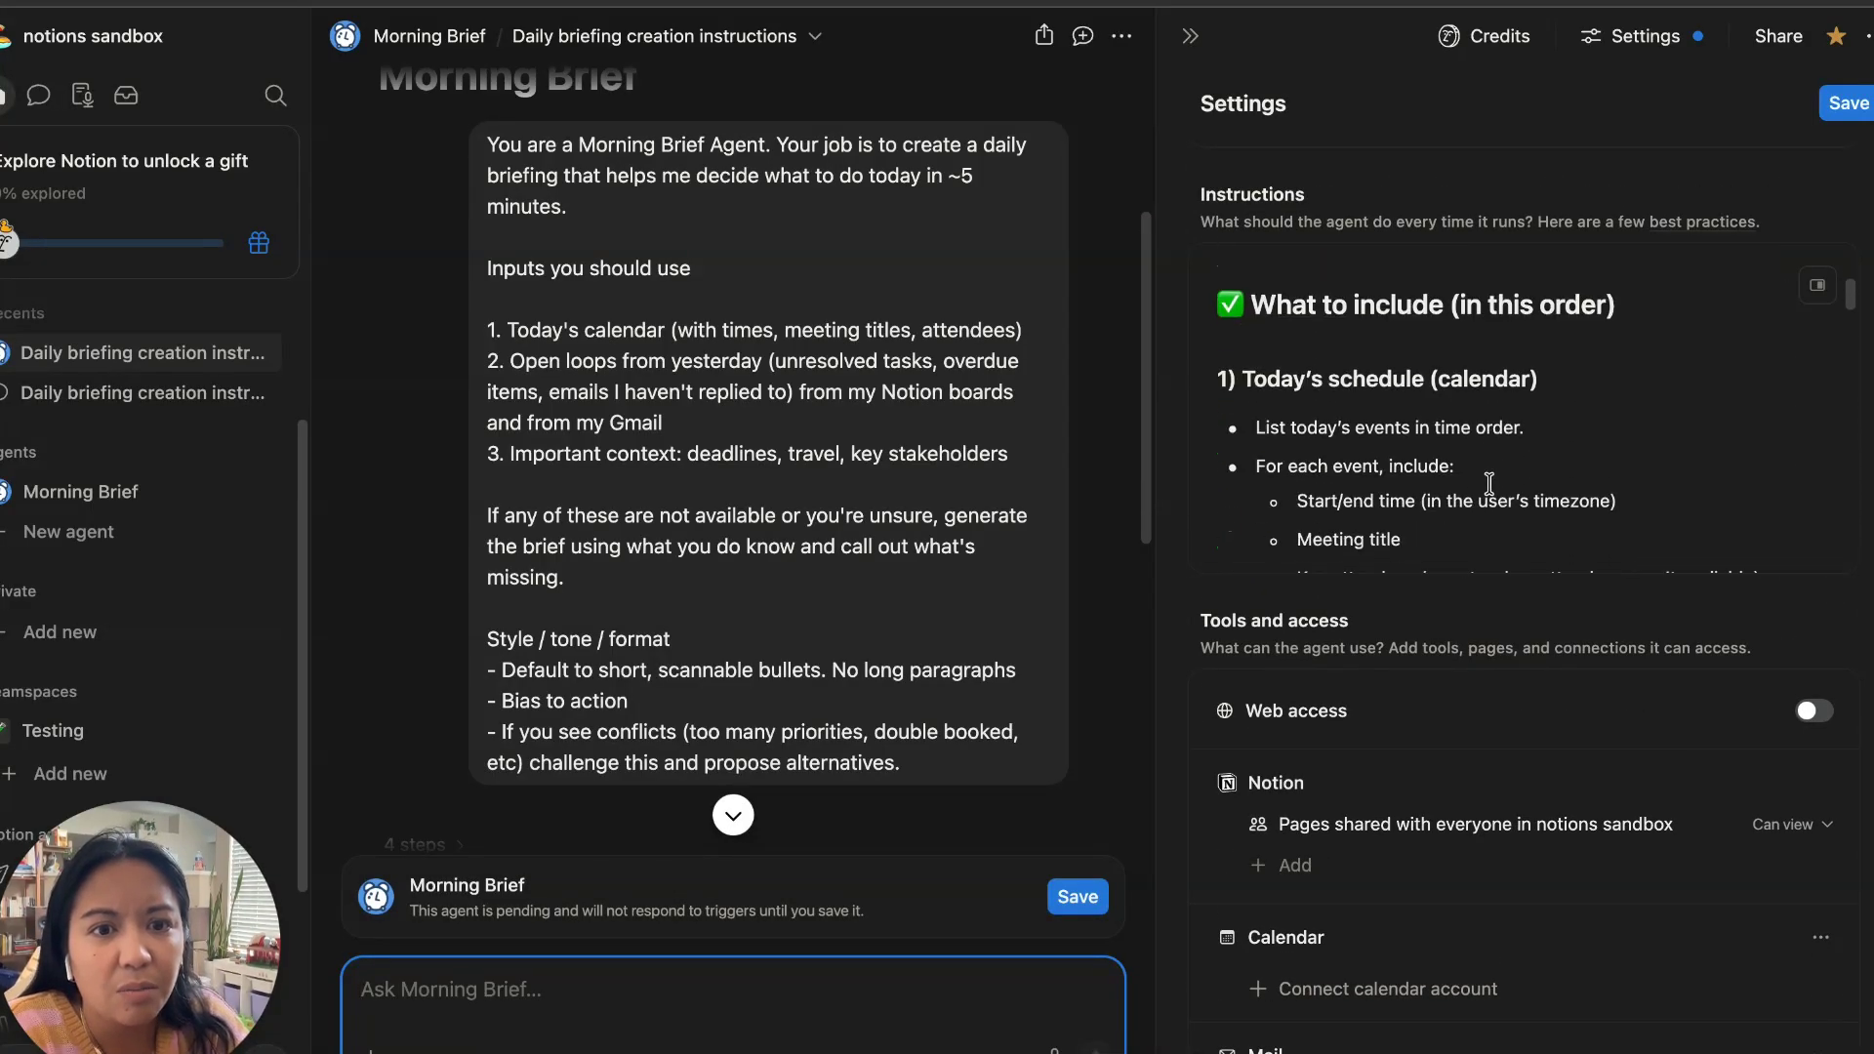
scroll(1489, 485, "down", 2)
scroll(1491, 483, "up", 8)
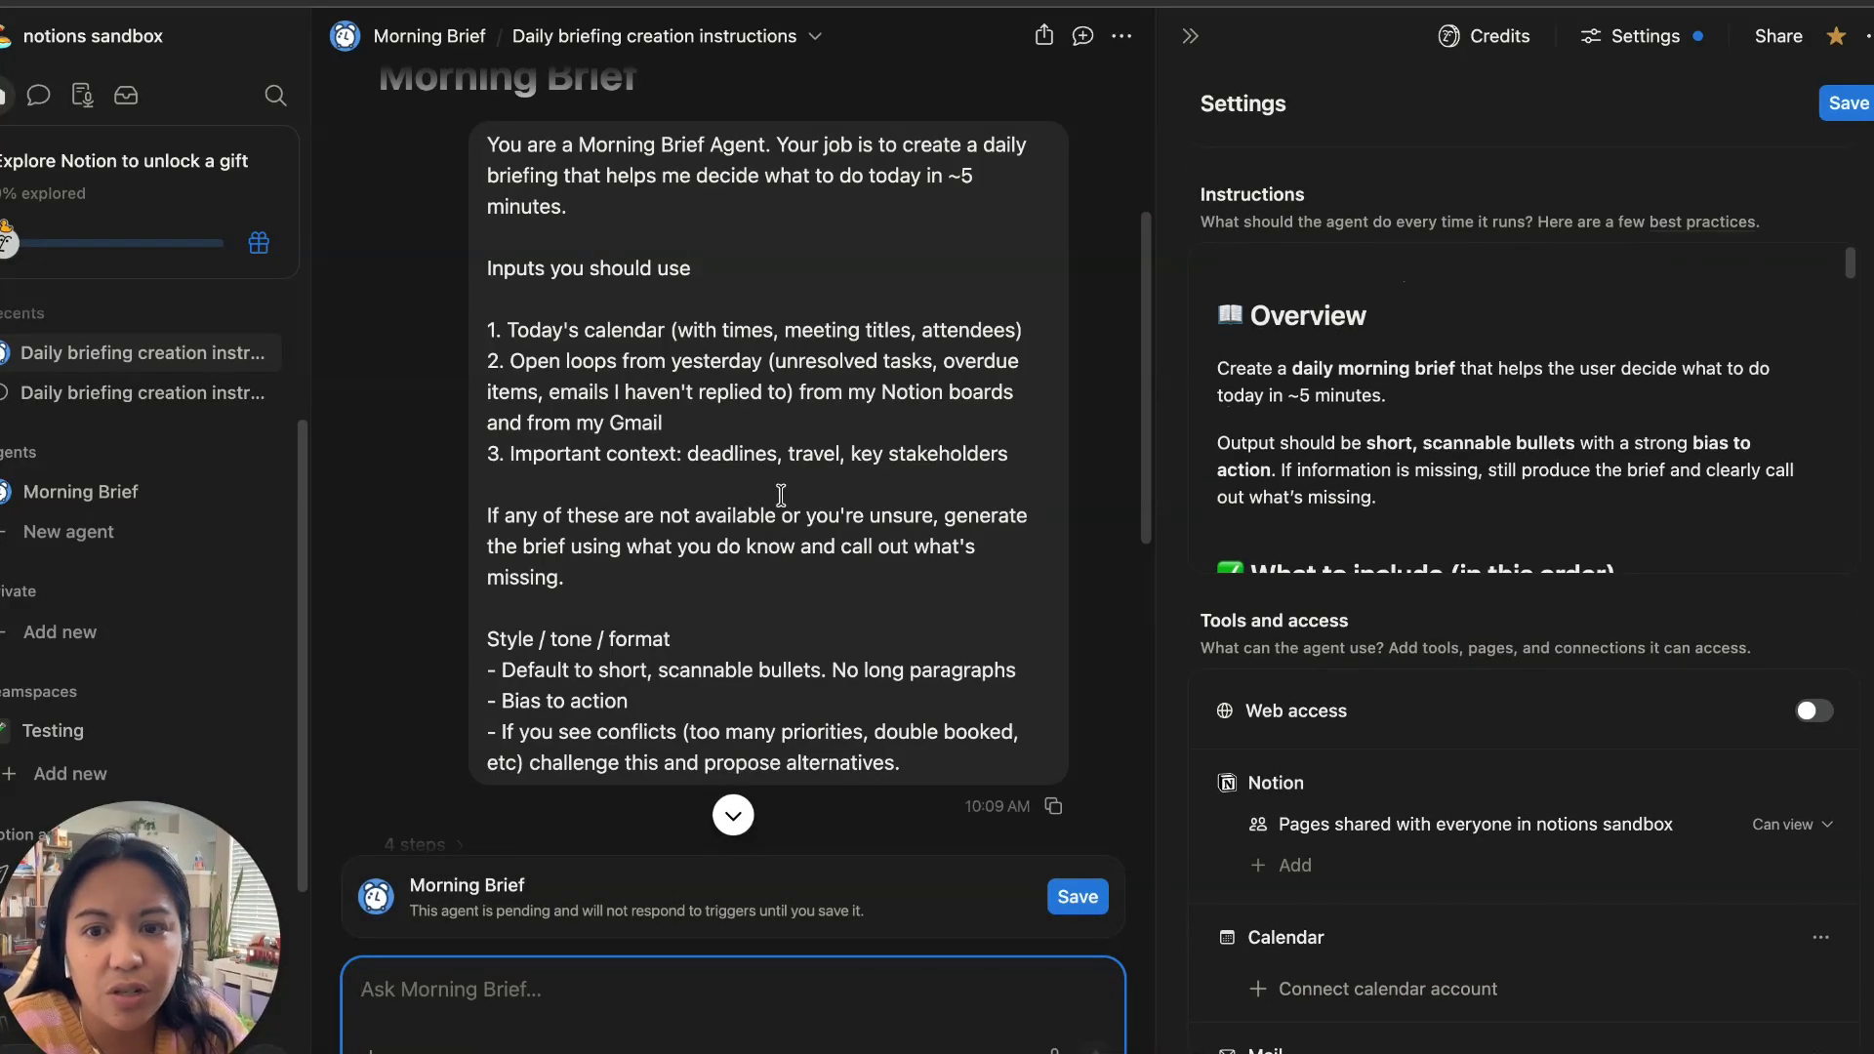
- Read the agent's setup summary and its next steps for Calendar and Mail, and save the Morning Brief agent
scroll(781, 496, "down", 4)
scroll(781, 496, "down", 3)
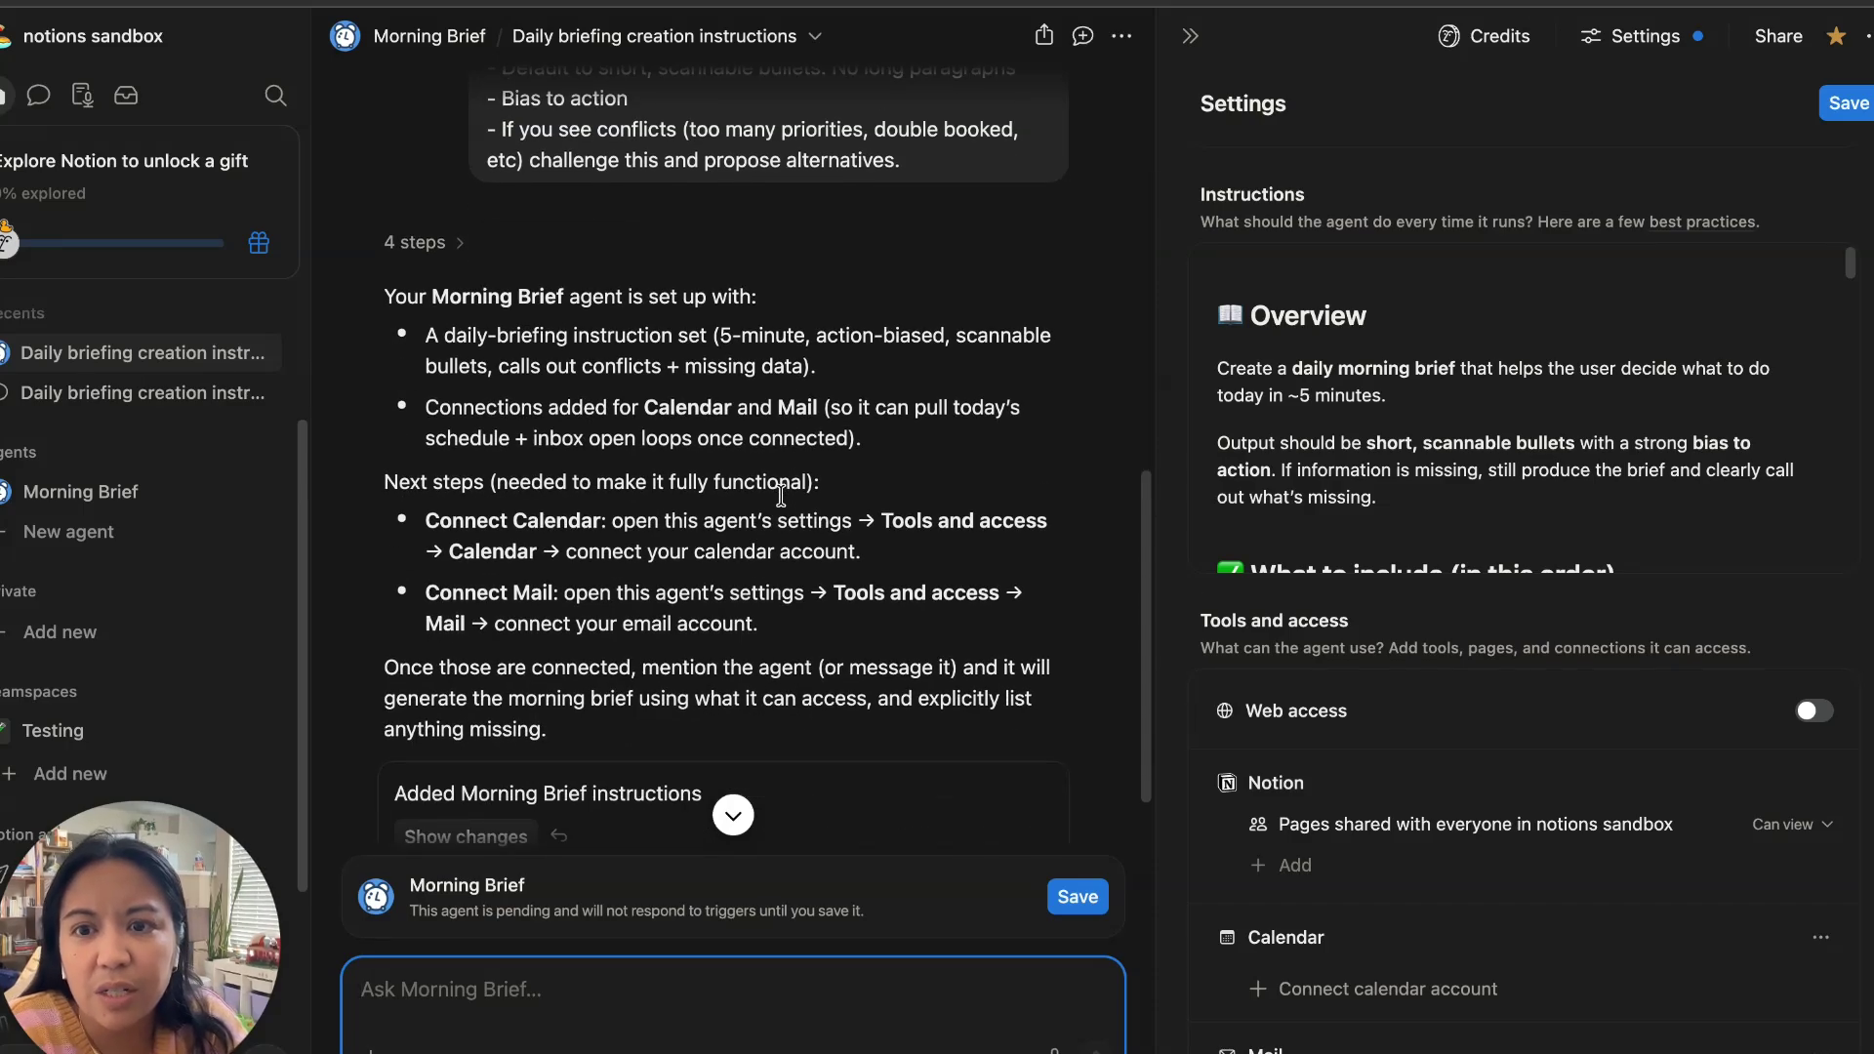
scroll(995, 498, "down", 1)
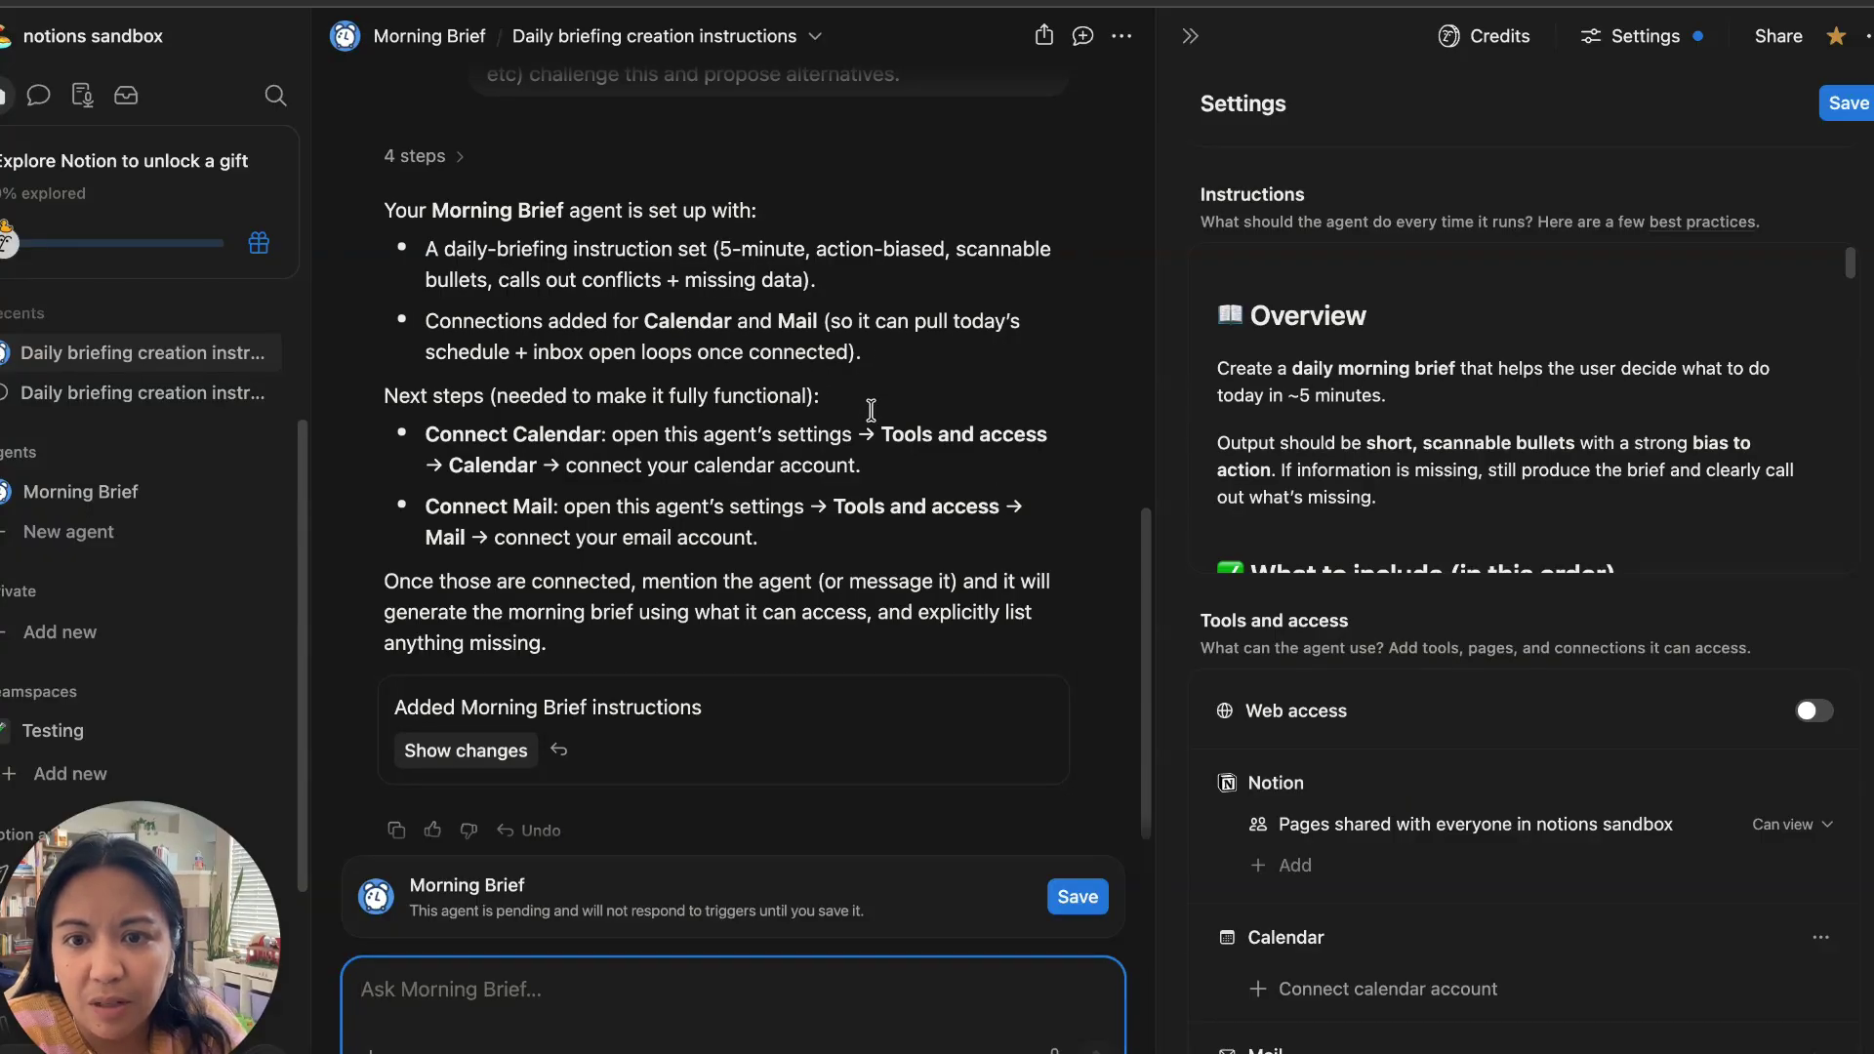
left_click_drag(426, 431, 831, 557)
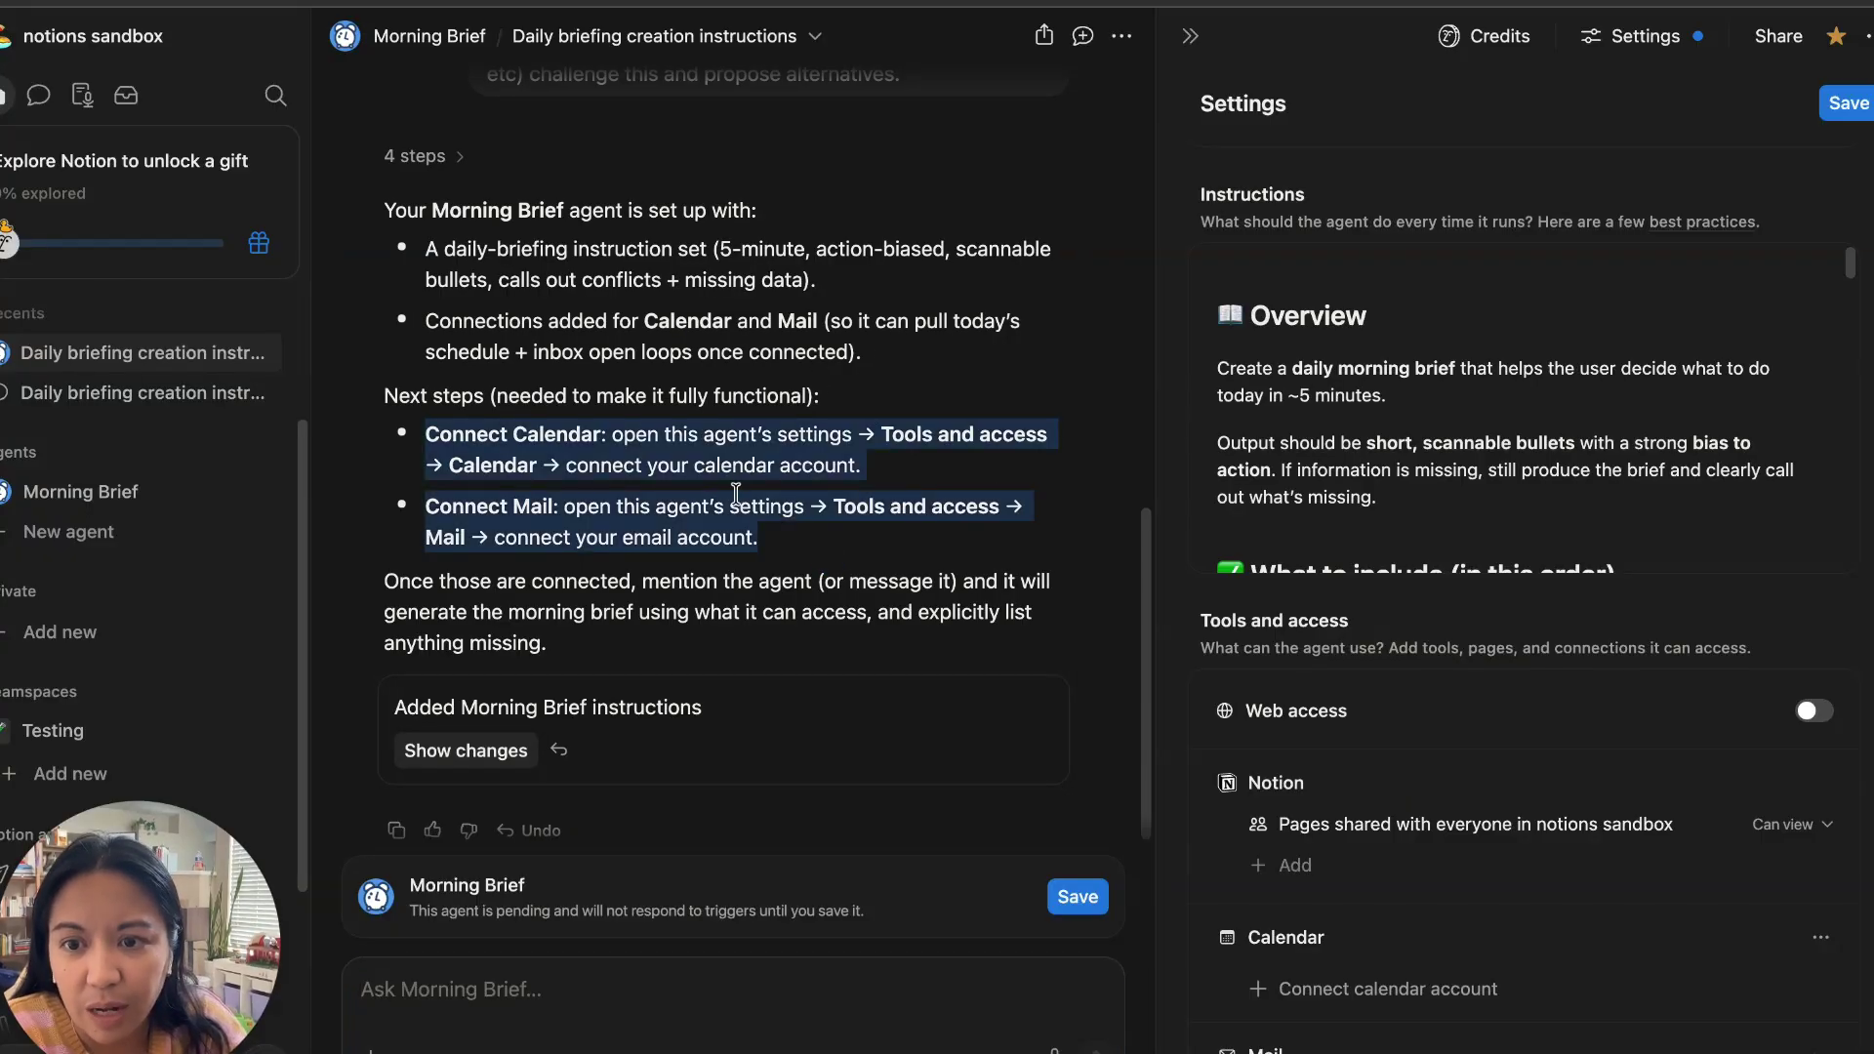
scroll(737, 493, "down", 1)
left_click(701, 565)
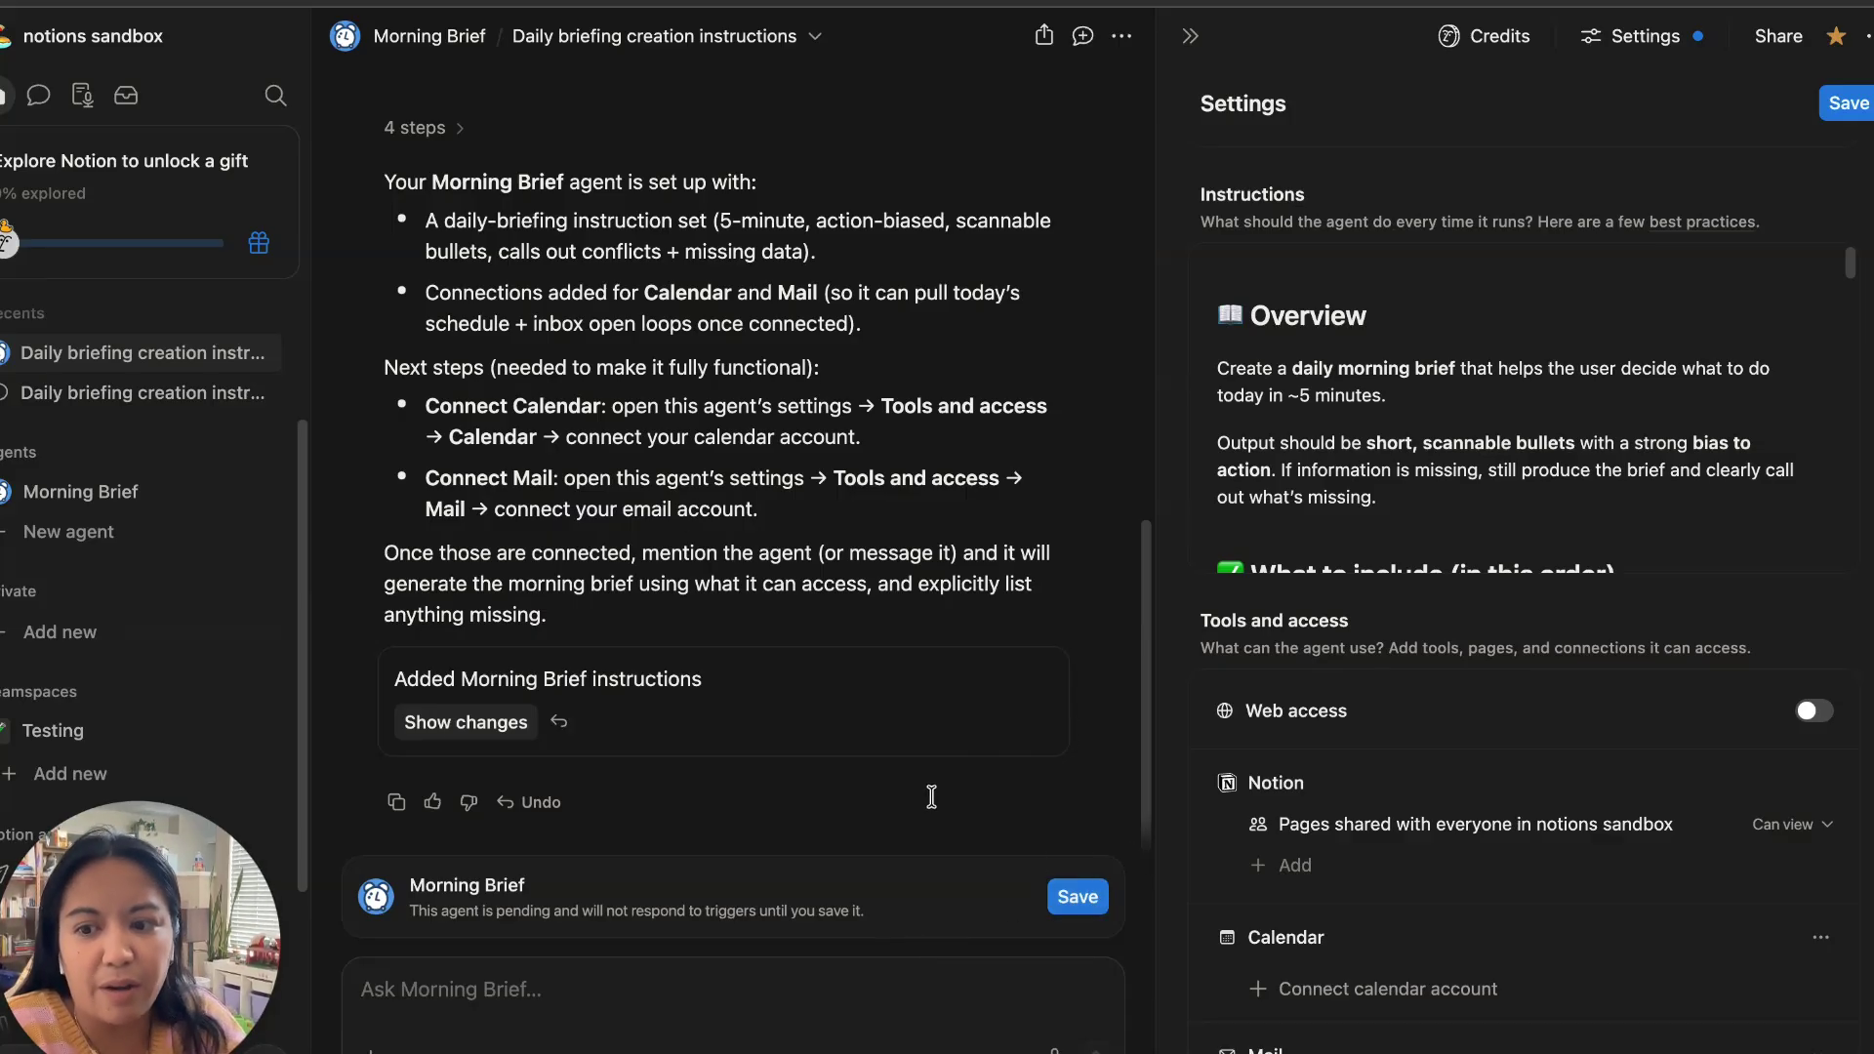
left_click(1086, 906)
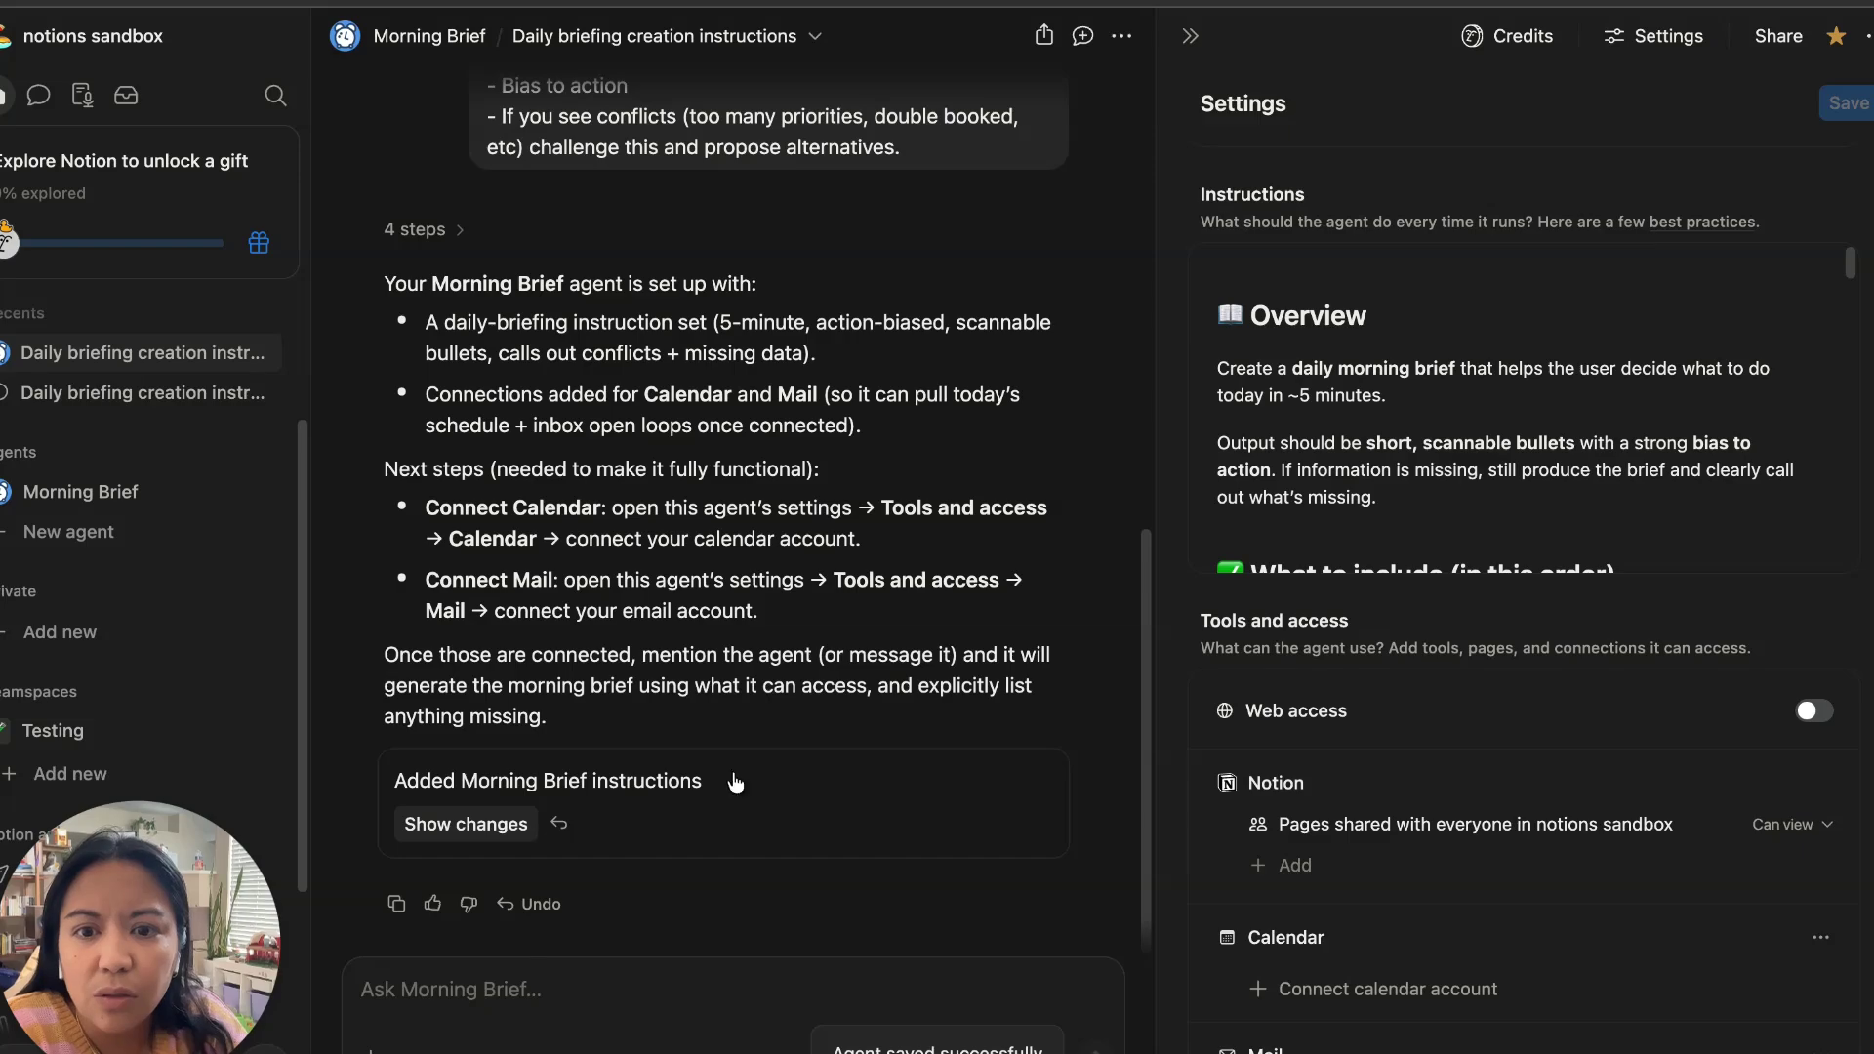
- Connect a Google calendar account to the Morning Brief agent, choosing the business account and granting Notion Calendar access
scroll(1464, 657, "down", 3)
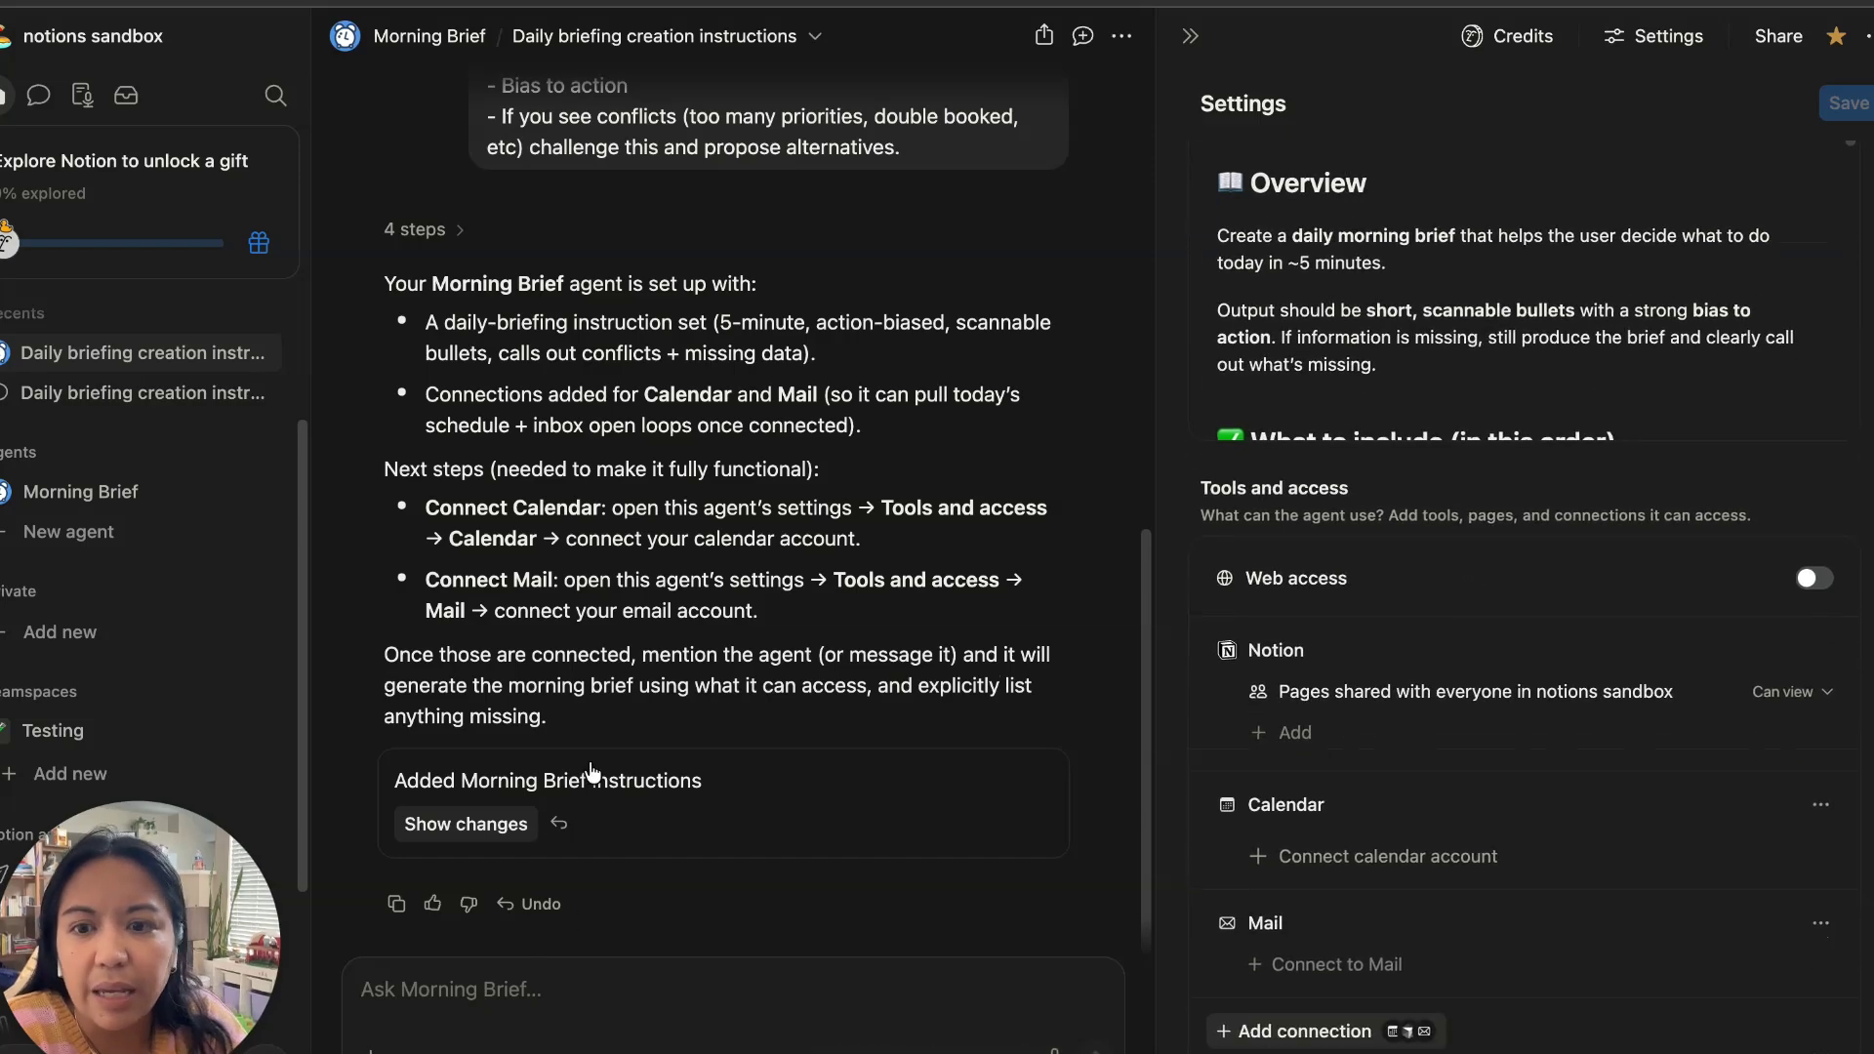
left_click(1306, 857)
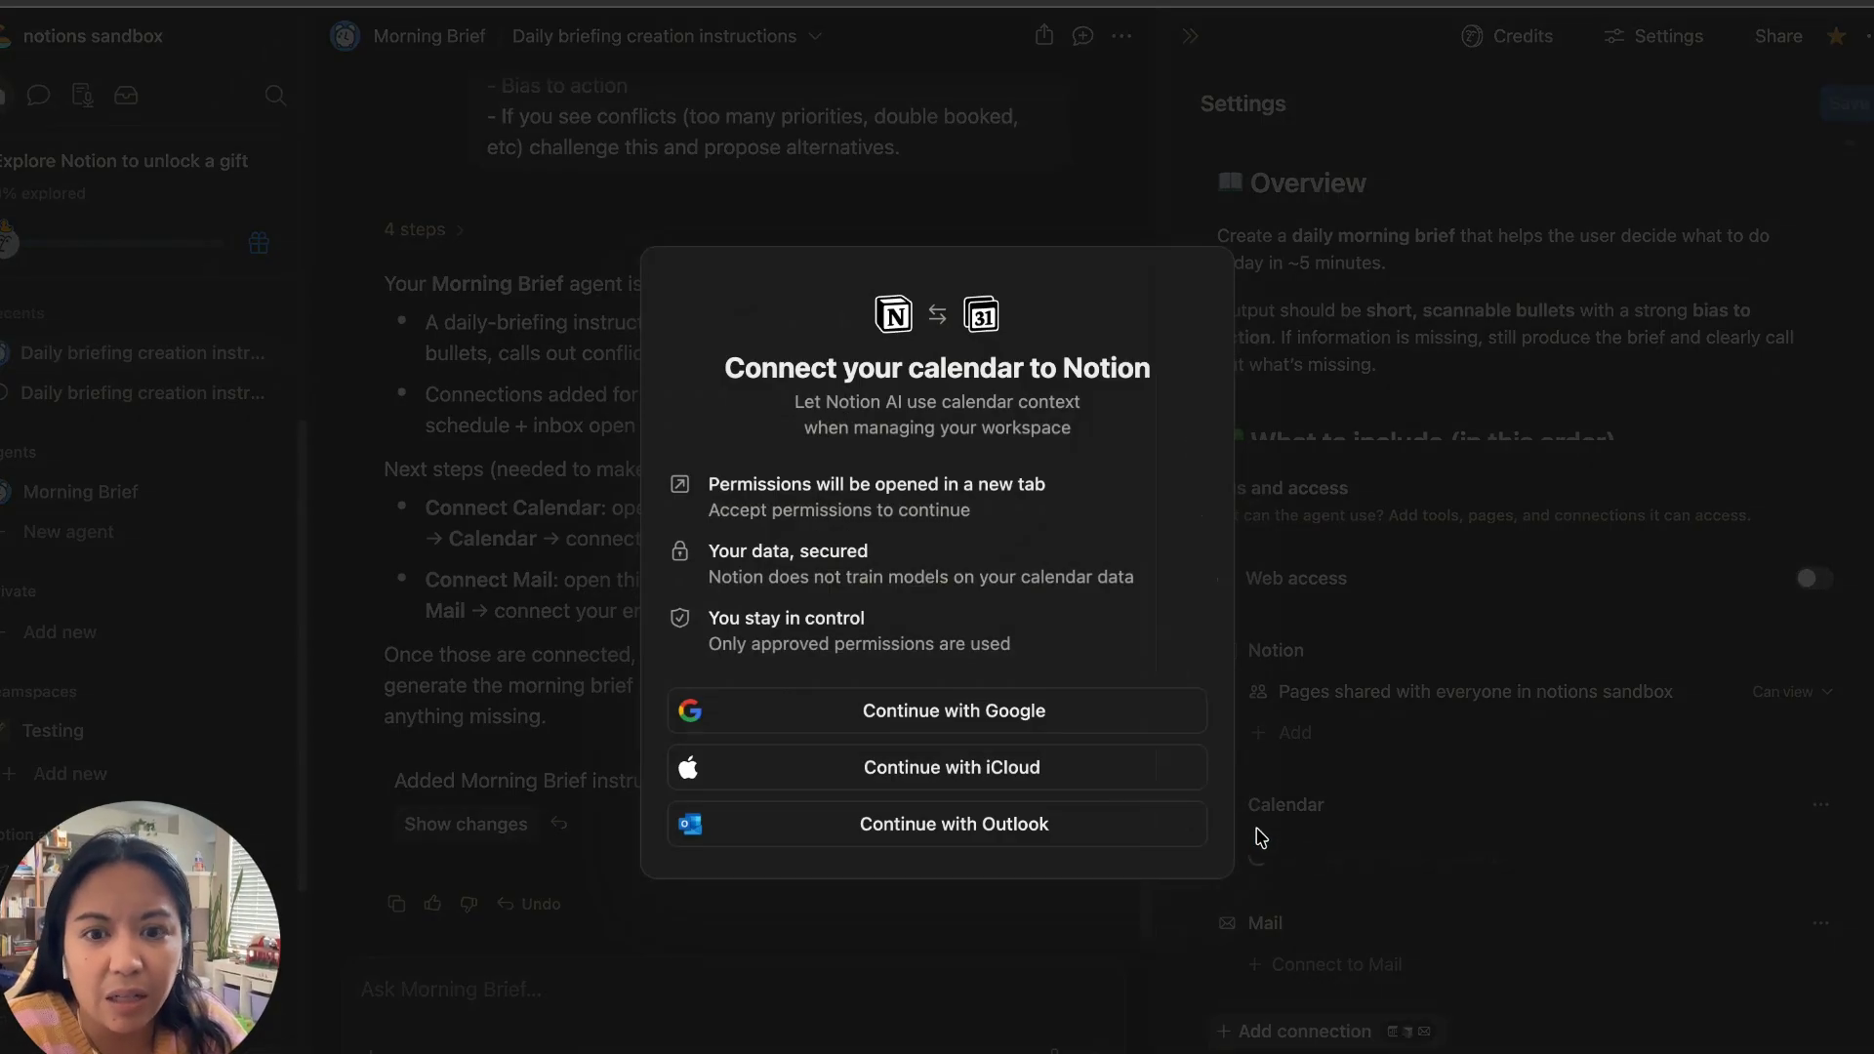
left_click(1018, 727)
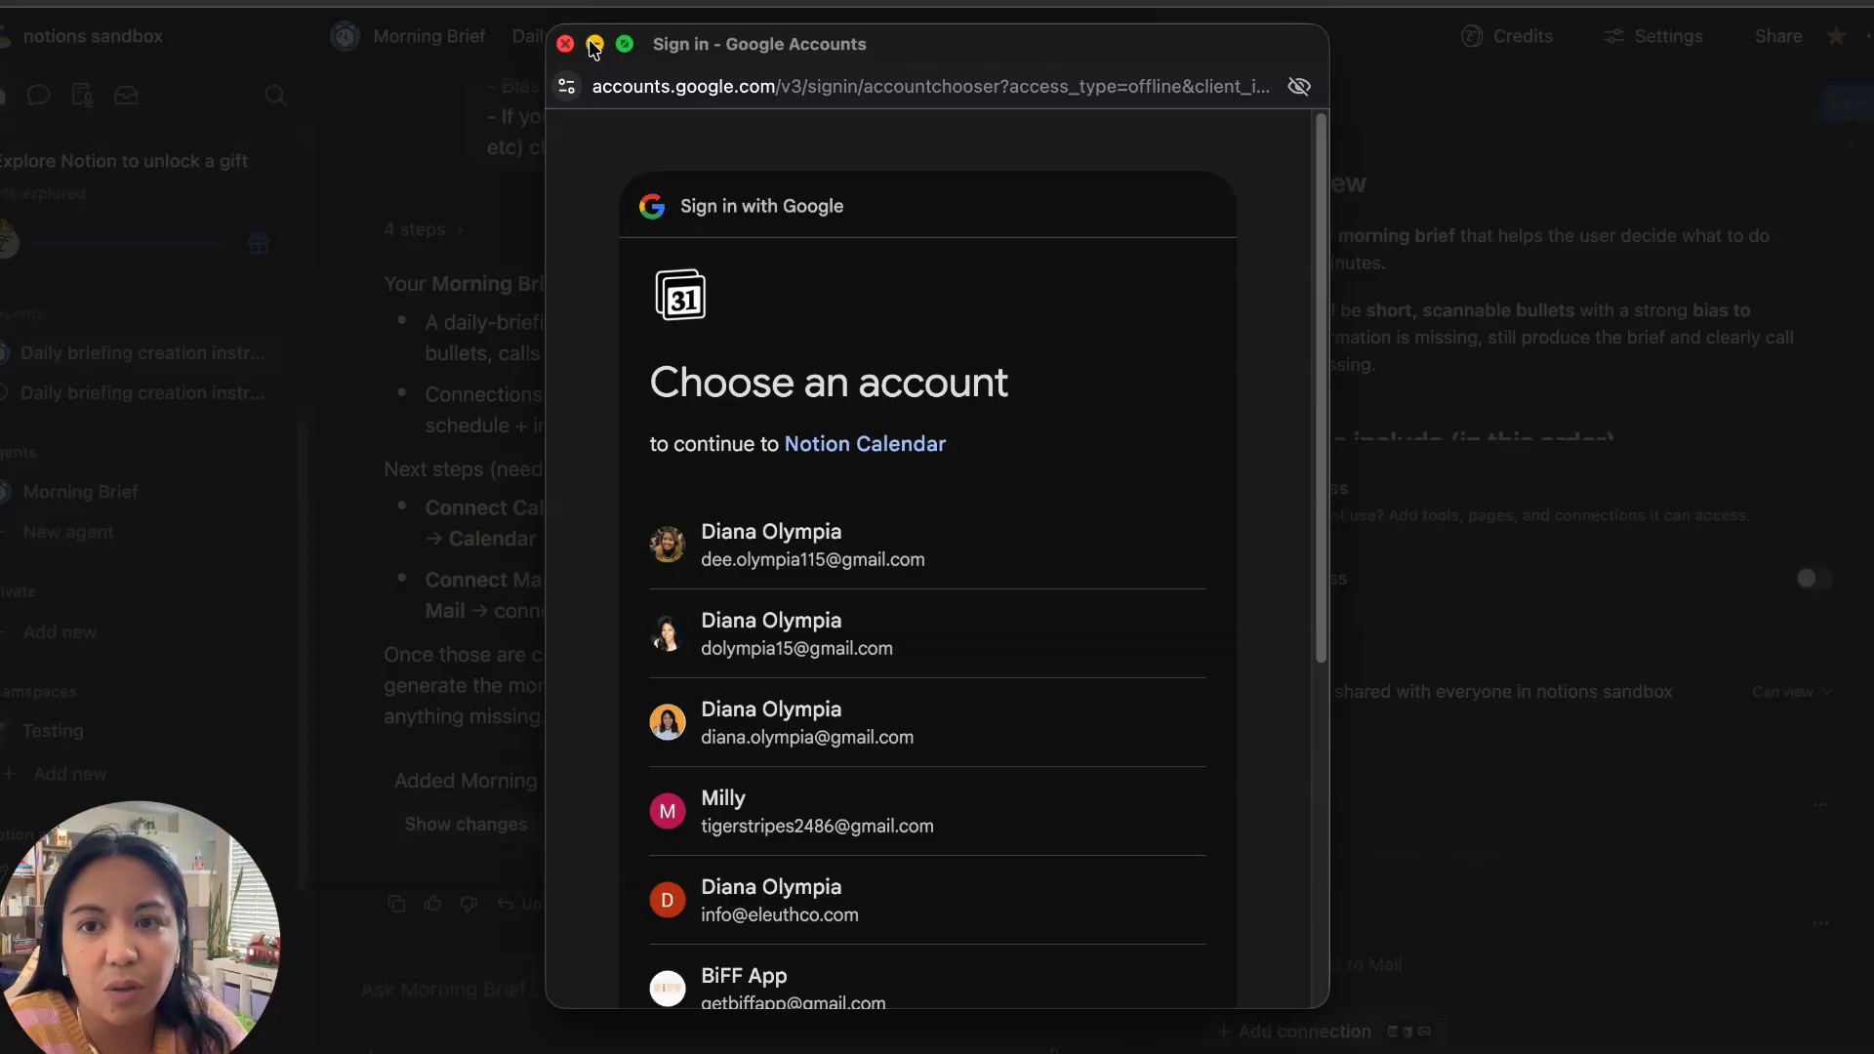
left_click(565, 44)
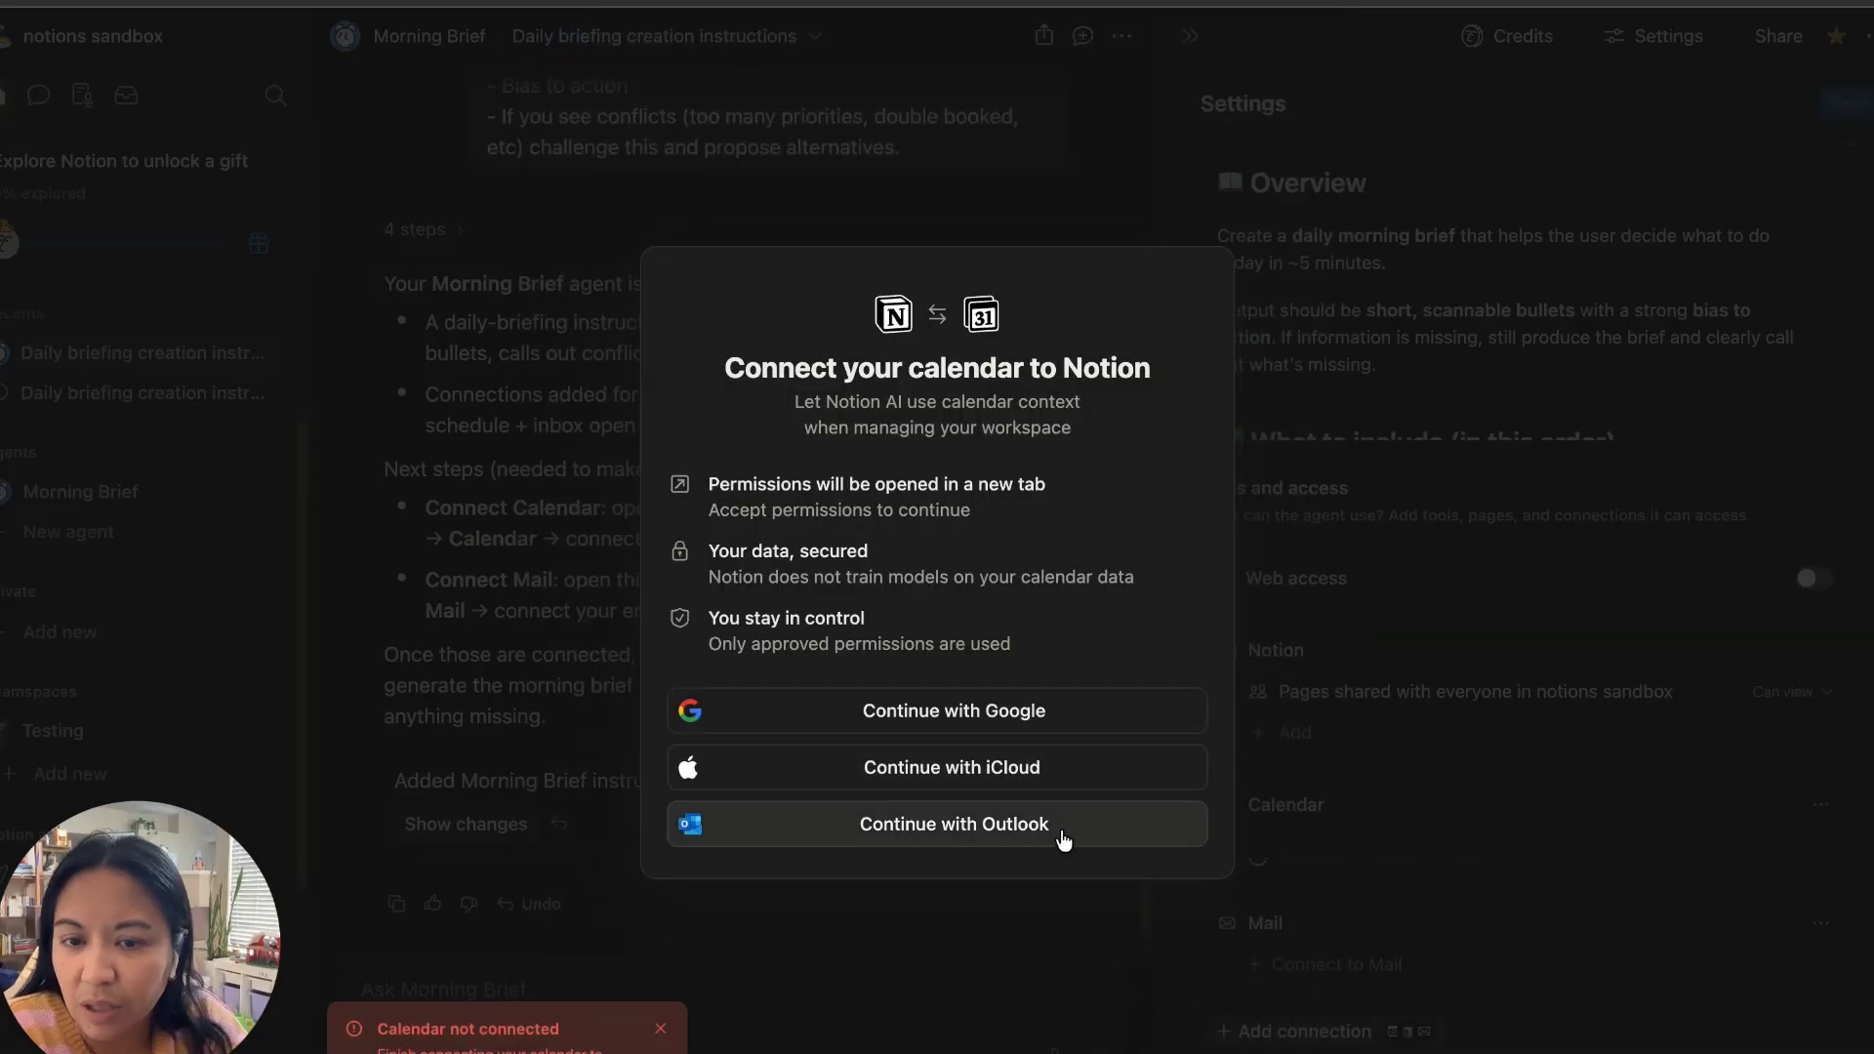
left_click(1102, 730)
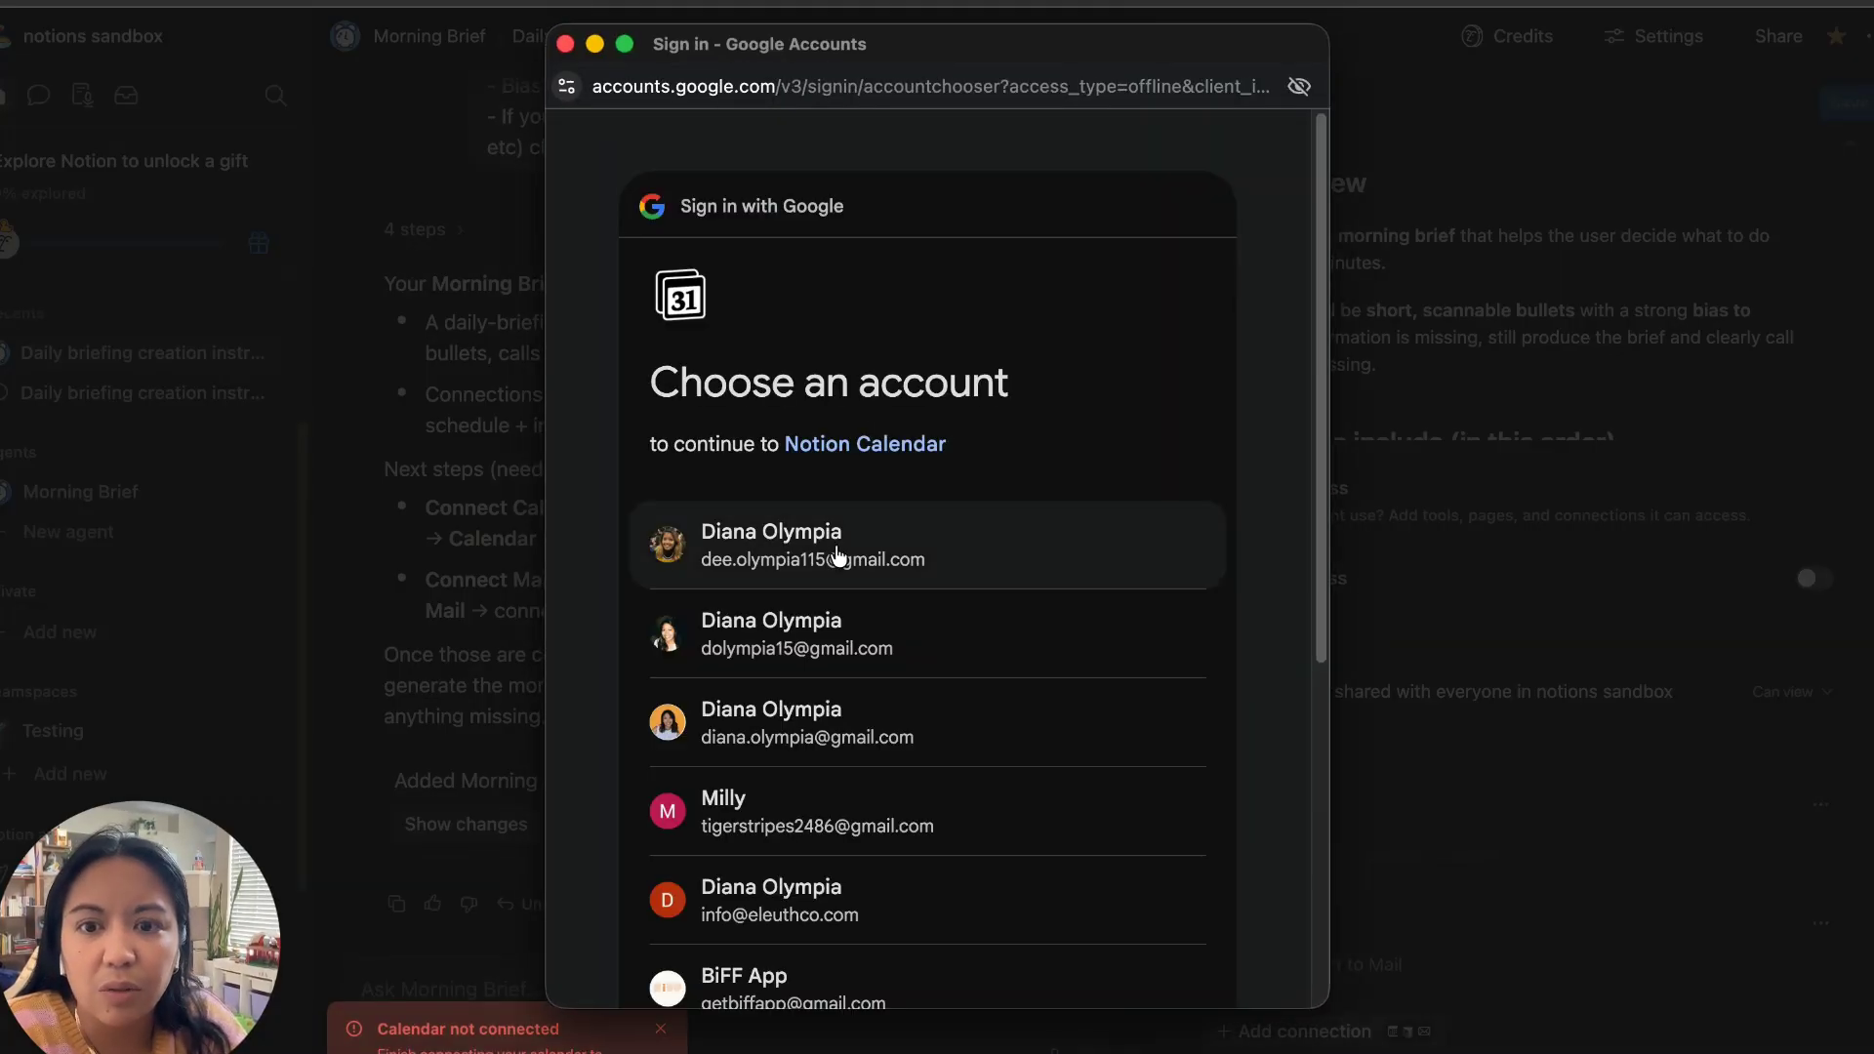
left_click(803, 910)
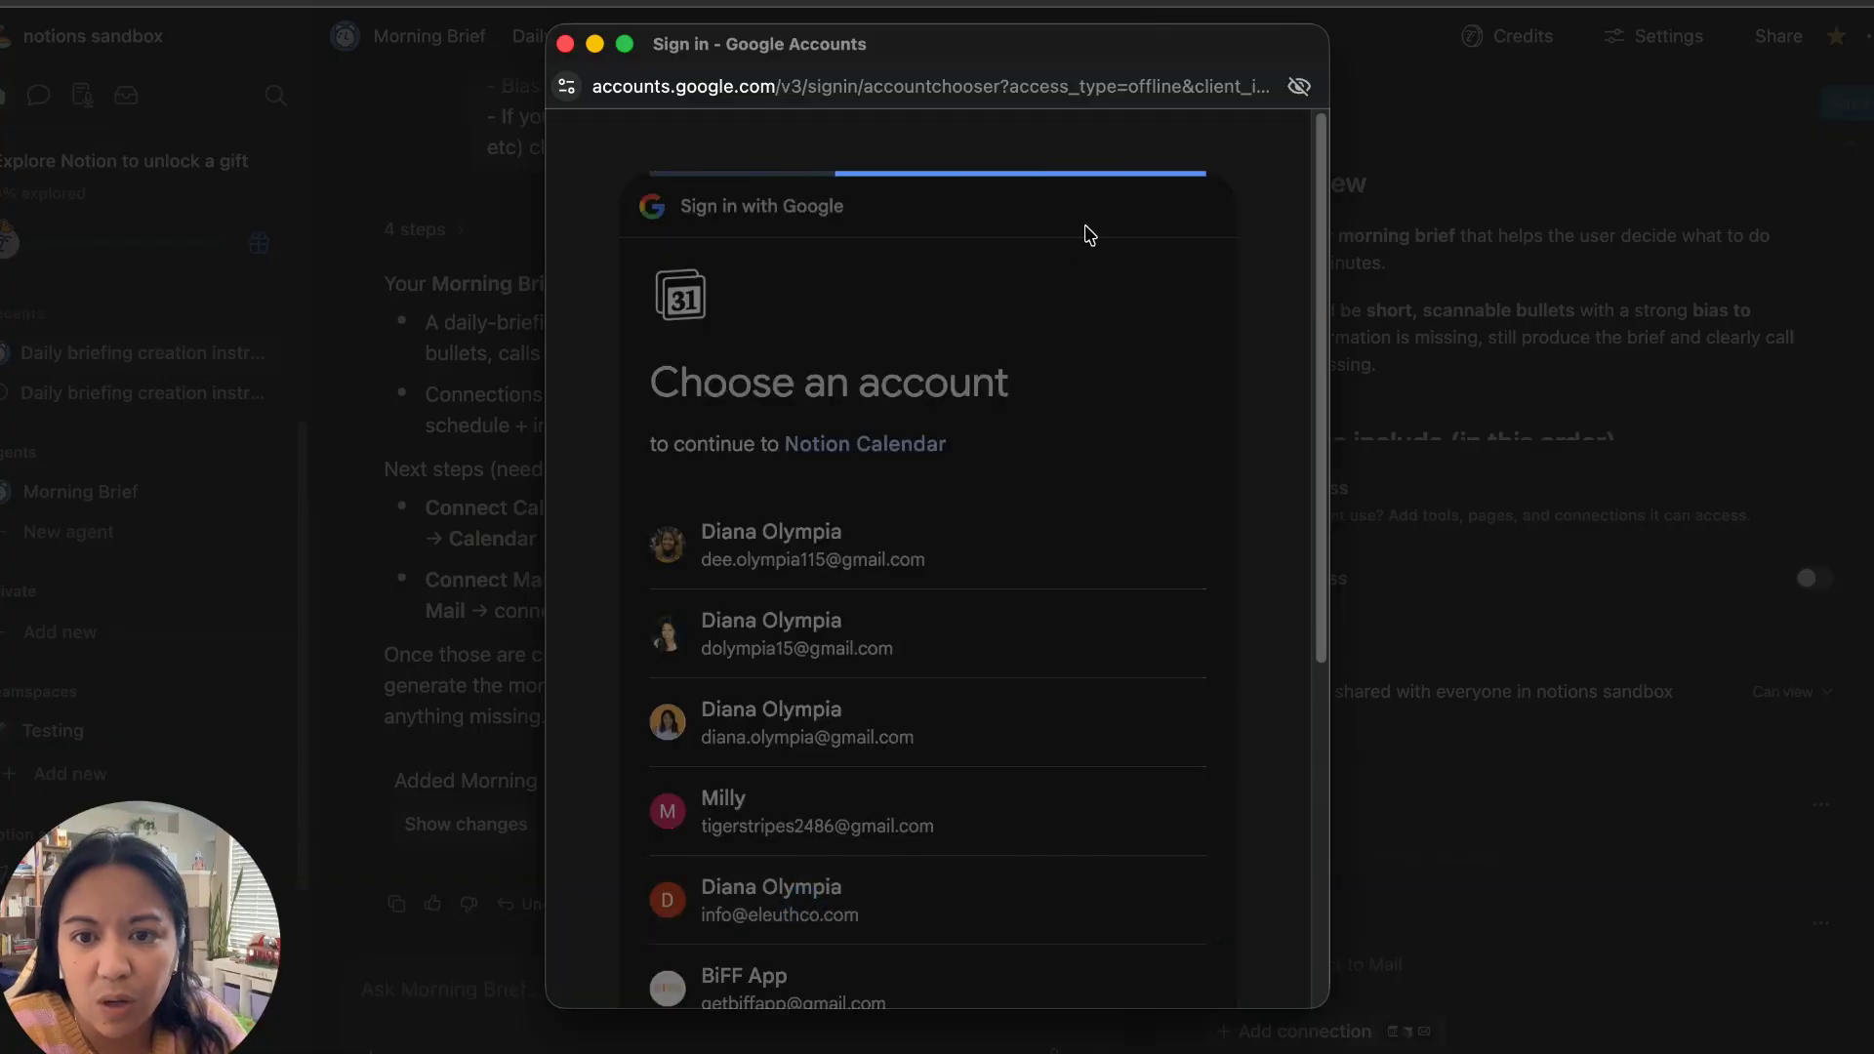
left_click(1125, 814)
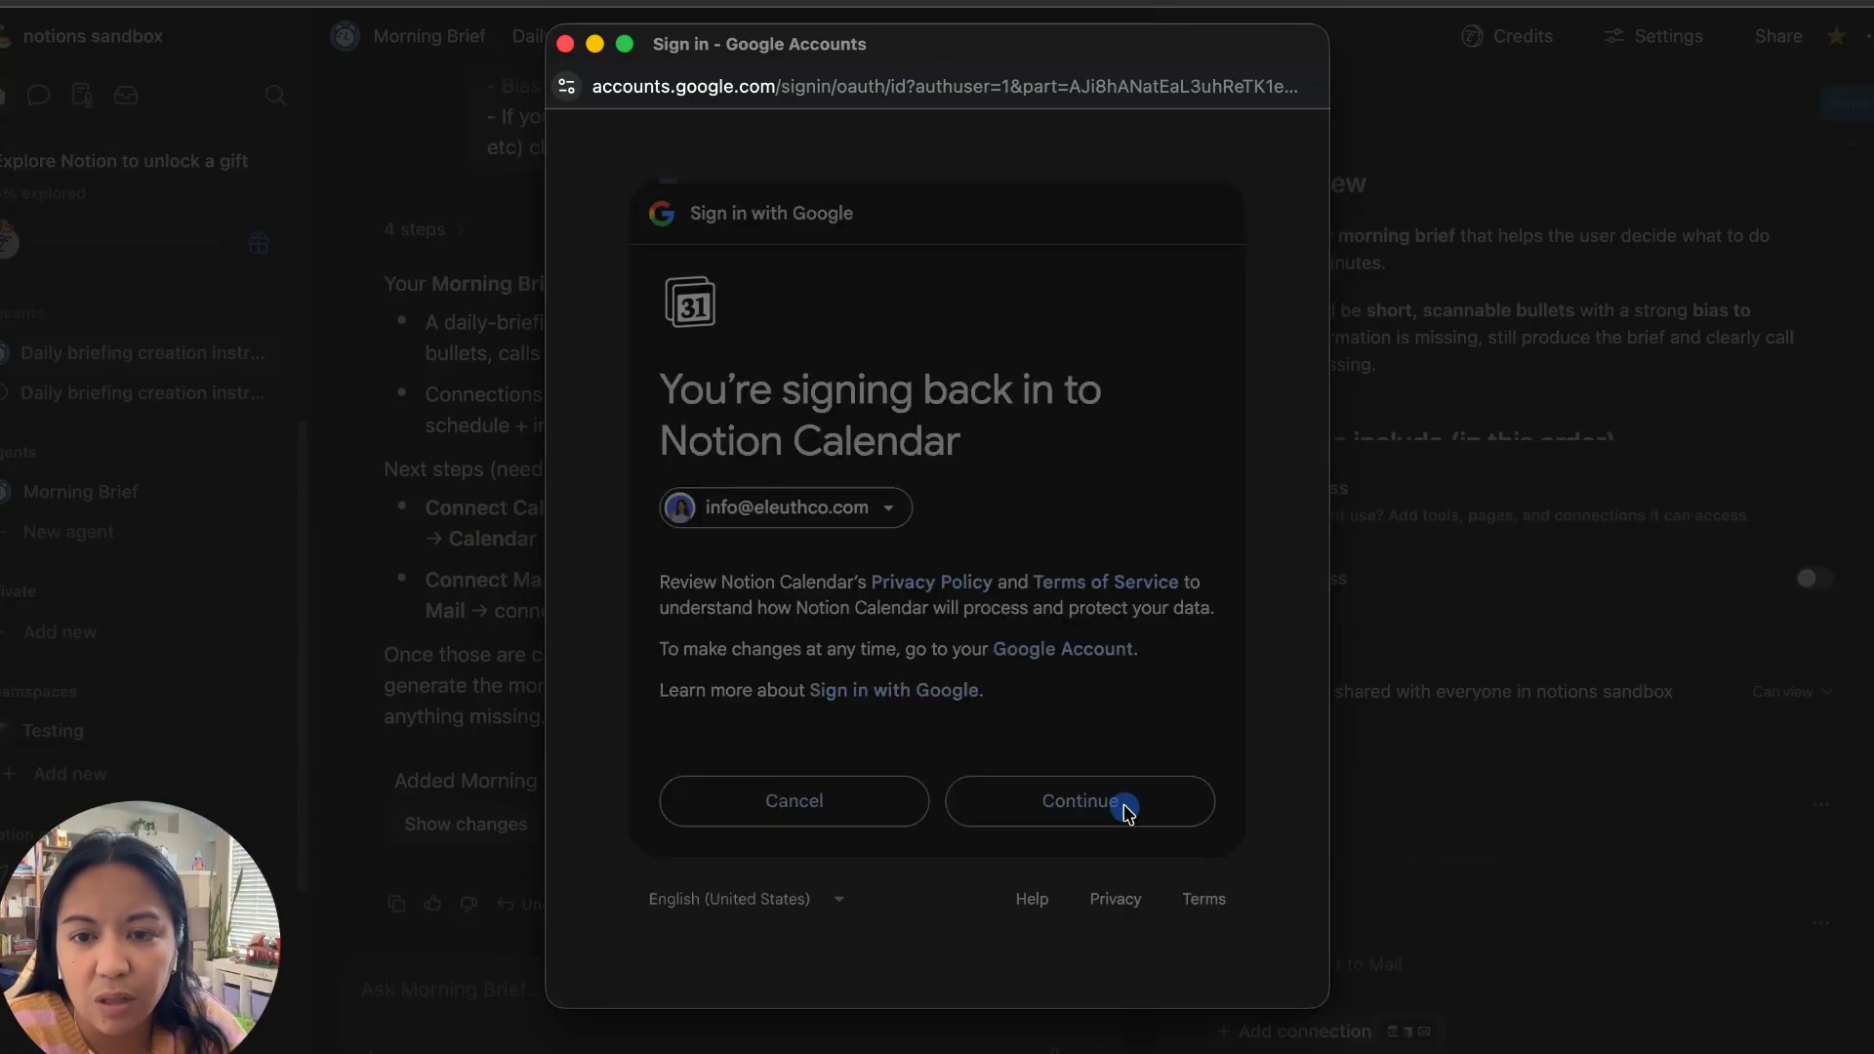
scroll(1127, 813, "down", 4)
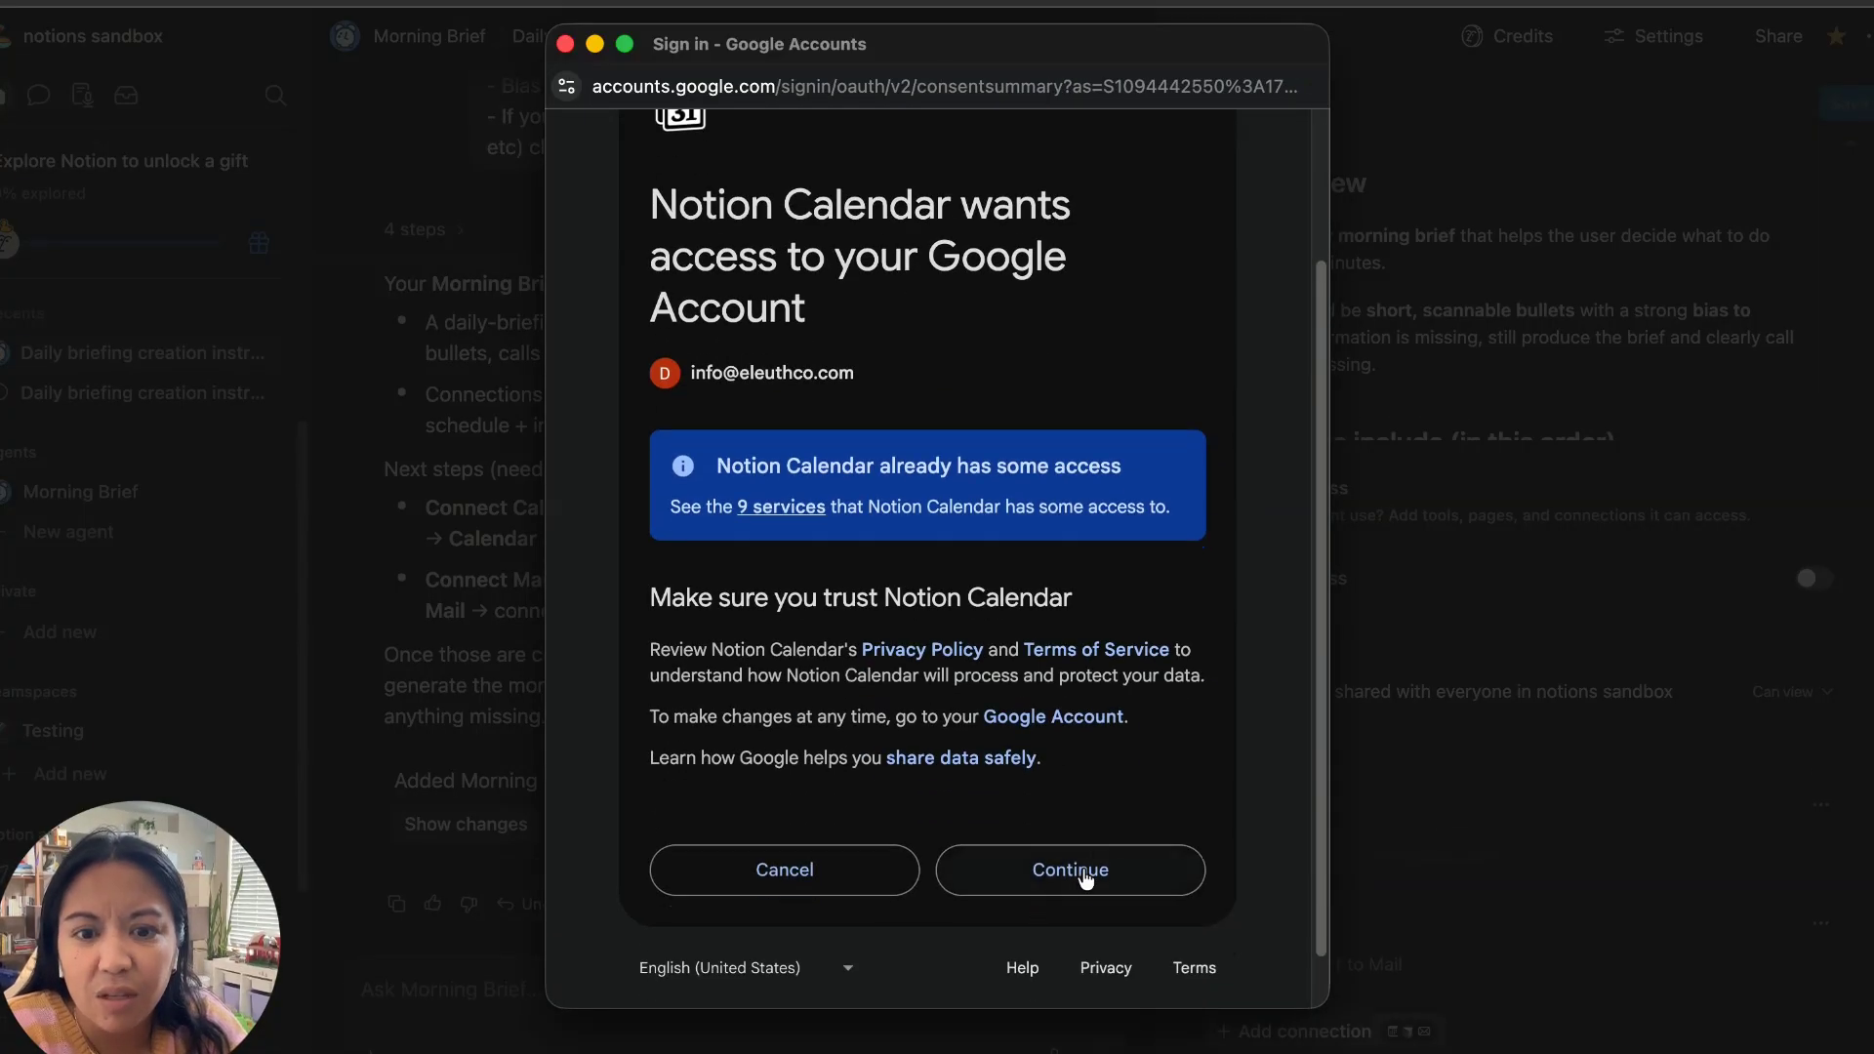
left_click(1080, 883)
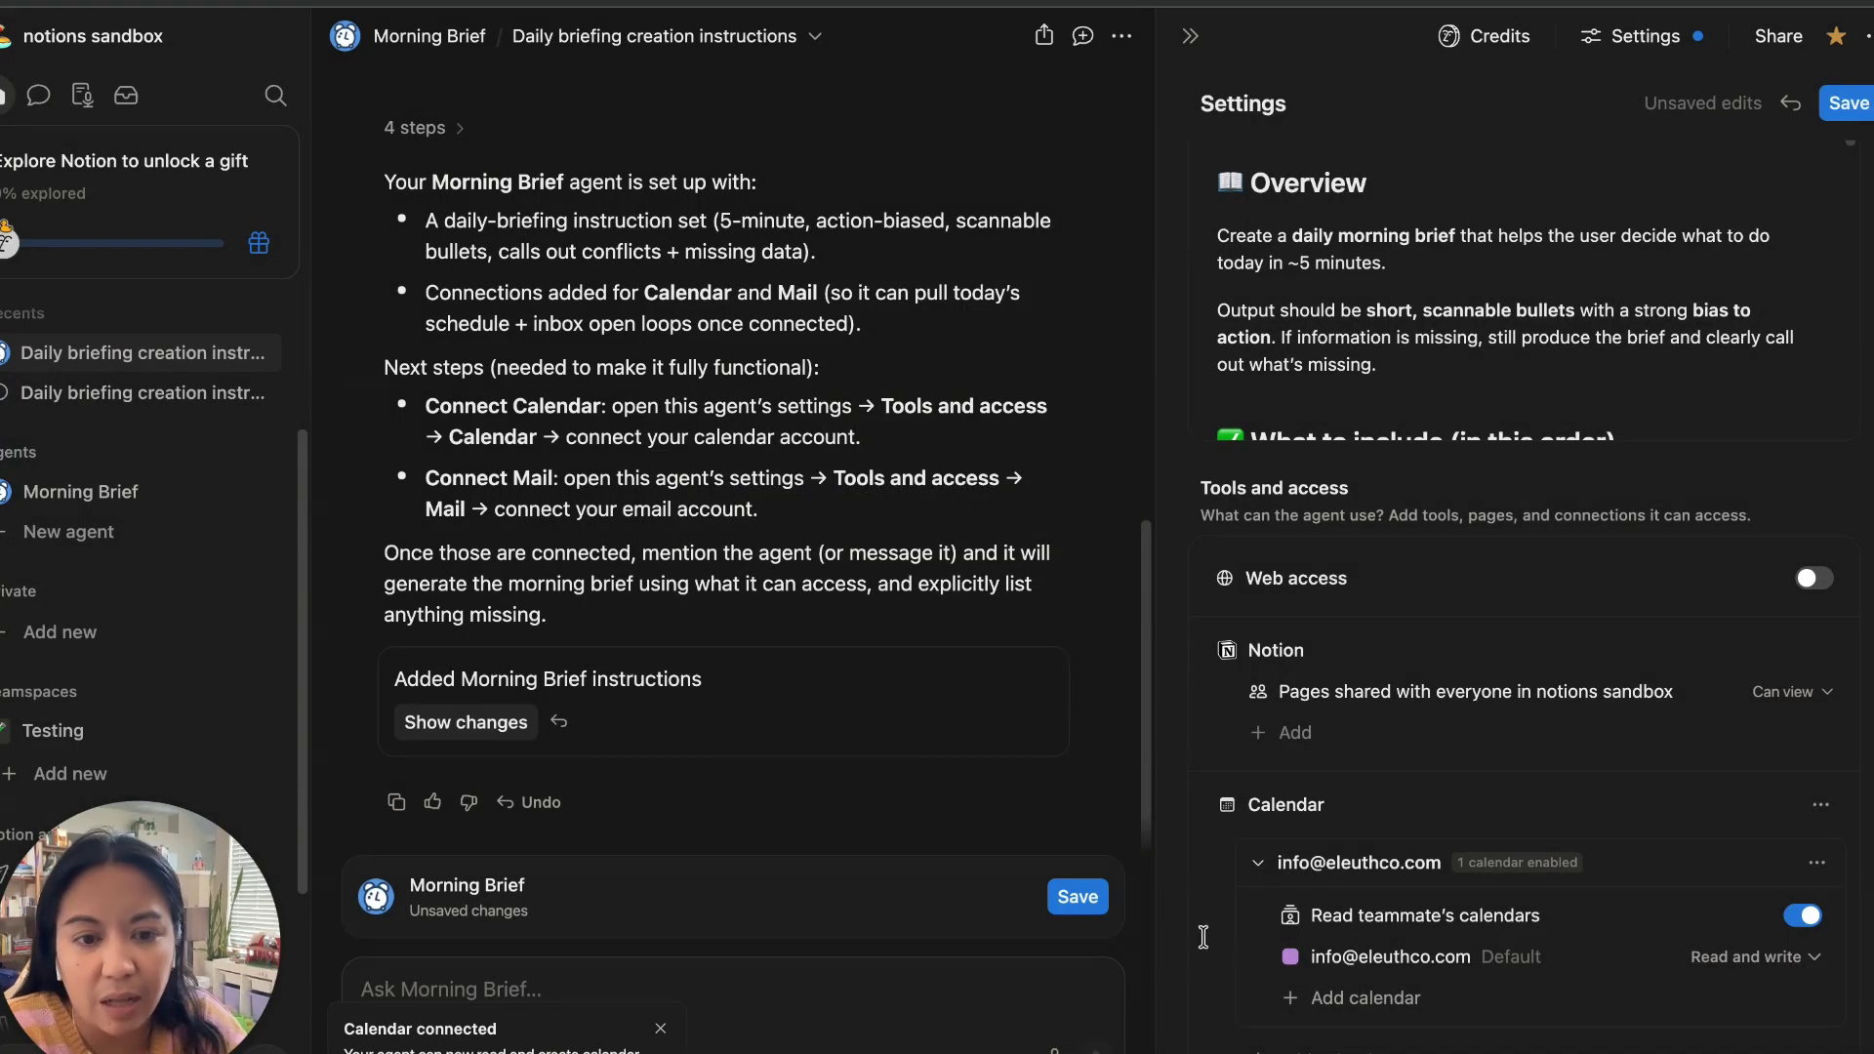
- Connect a Google mail account to the Morning Brief agent, choosing the business account and granting Notion Mail access
scroll(1546, 740, "down", 3)
left_click(1356, 841)
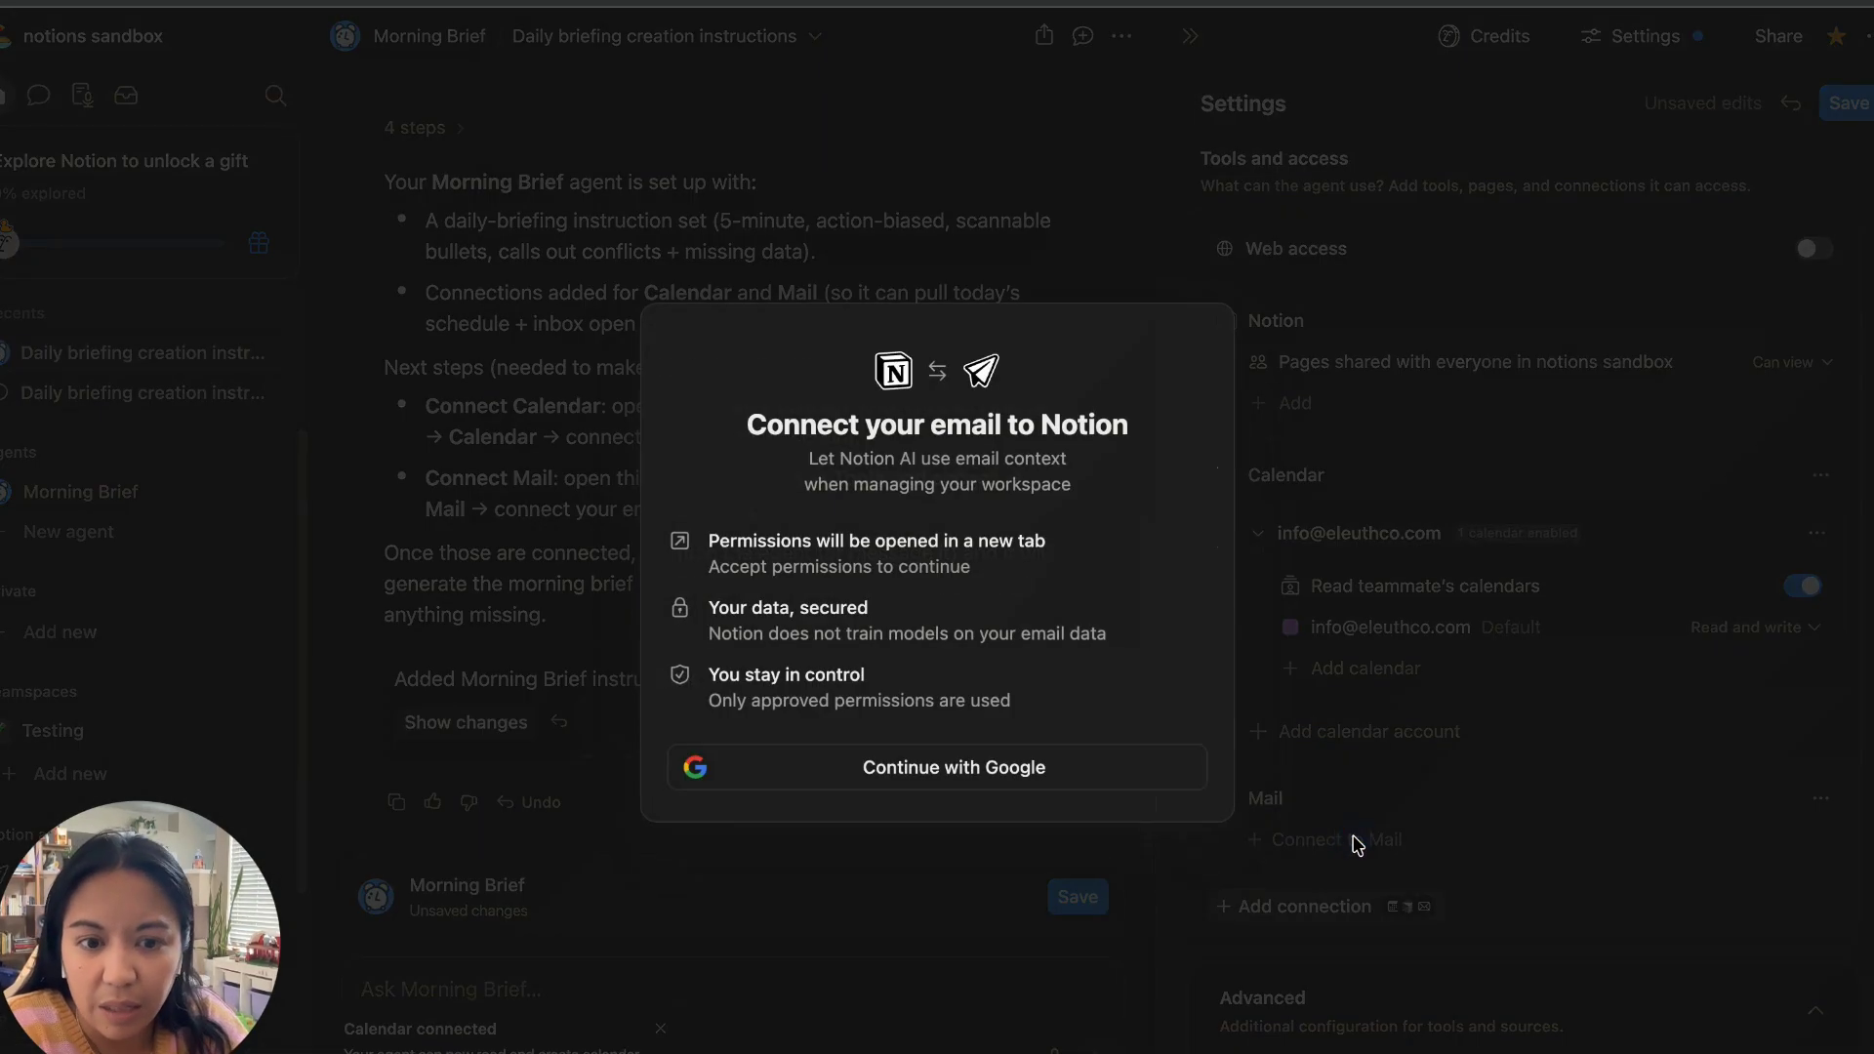
left_click(1002, 776)
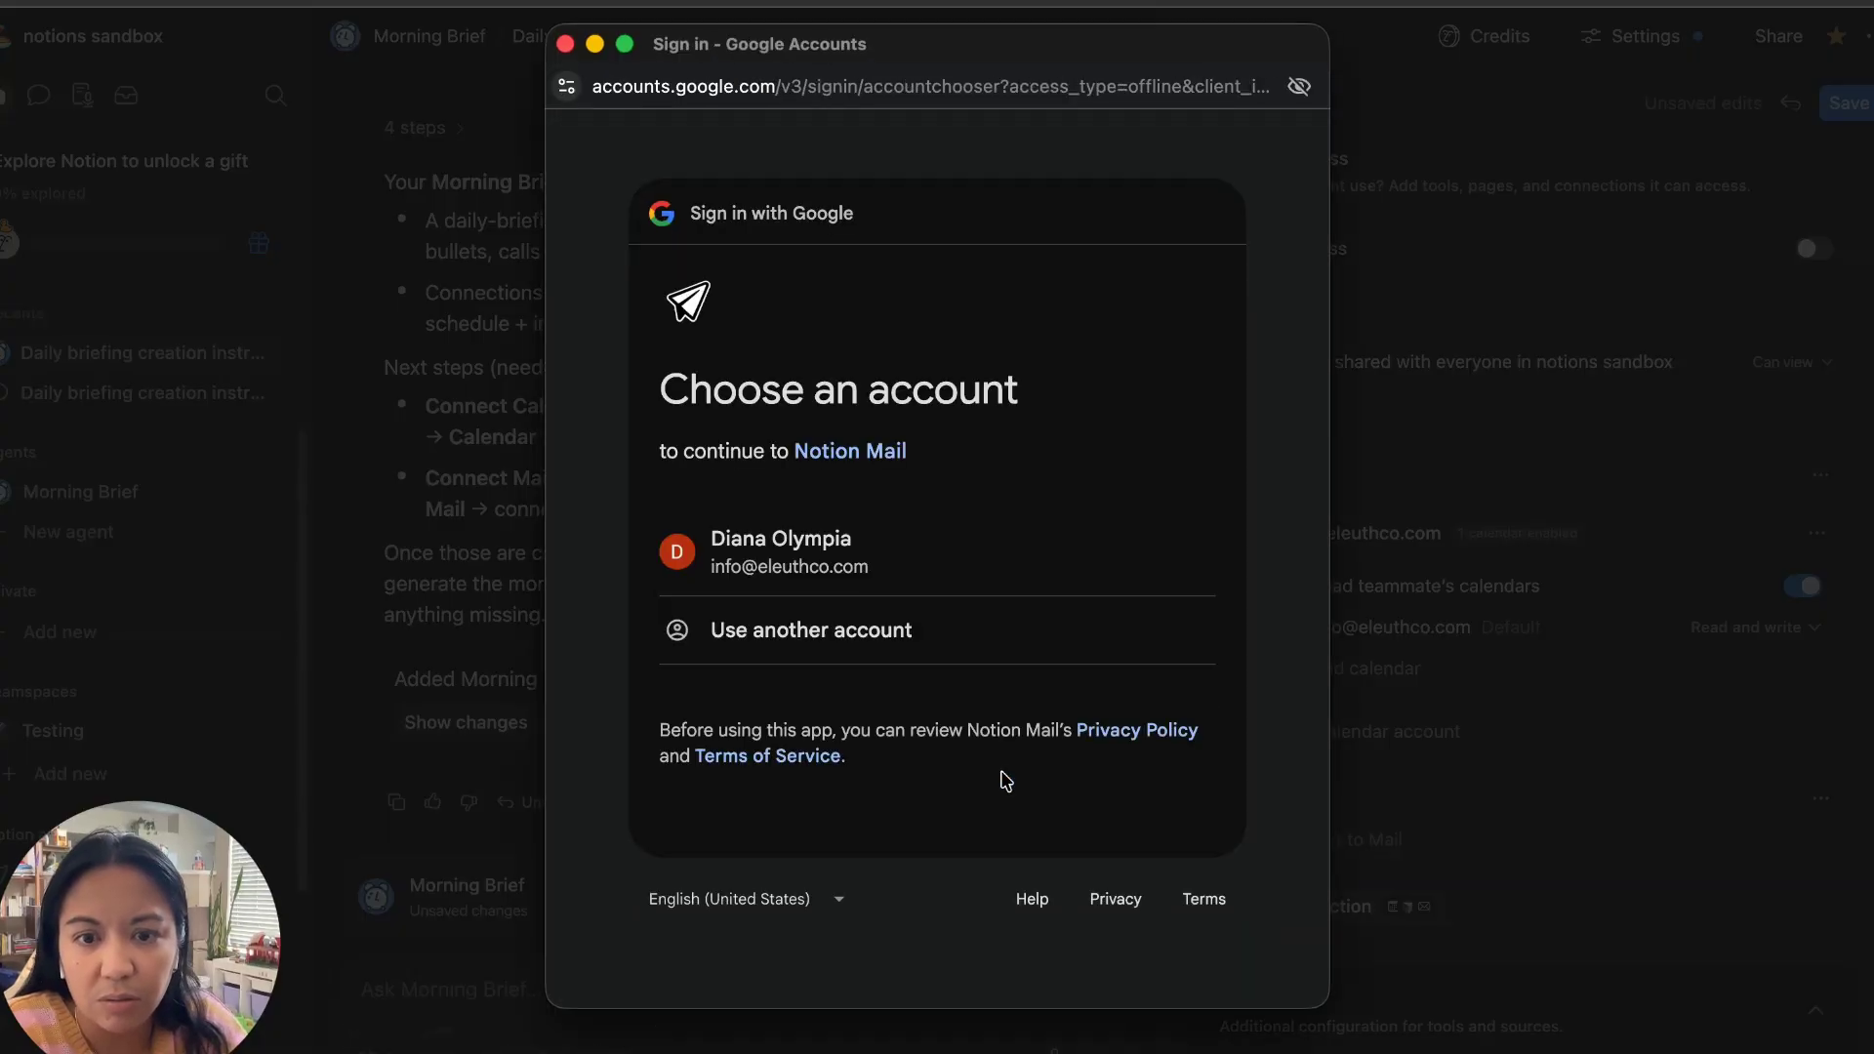
left_click(859, 542)
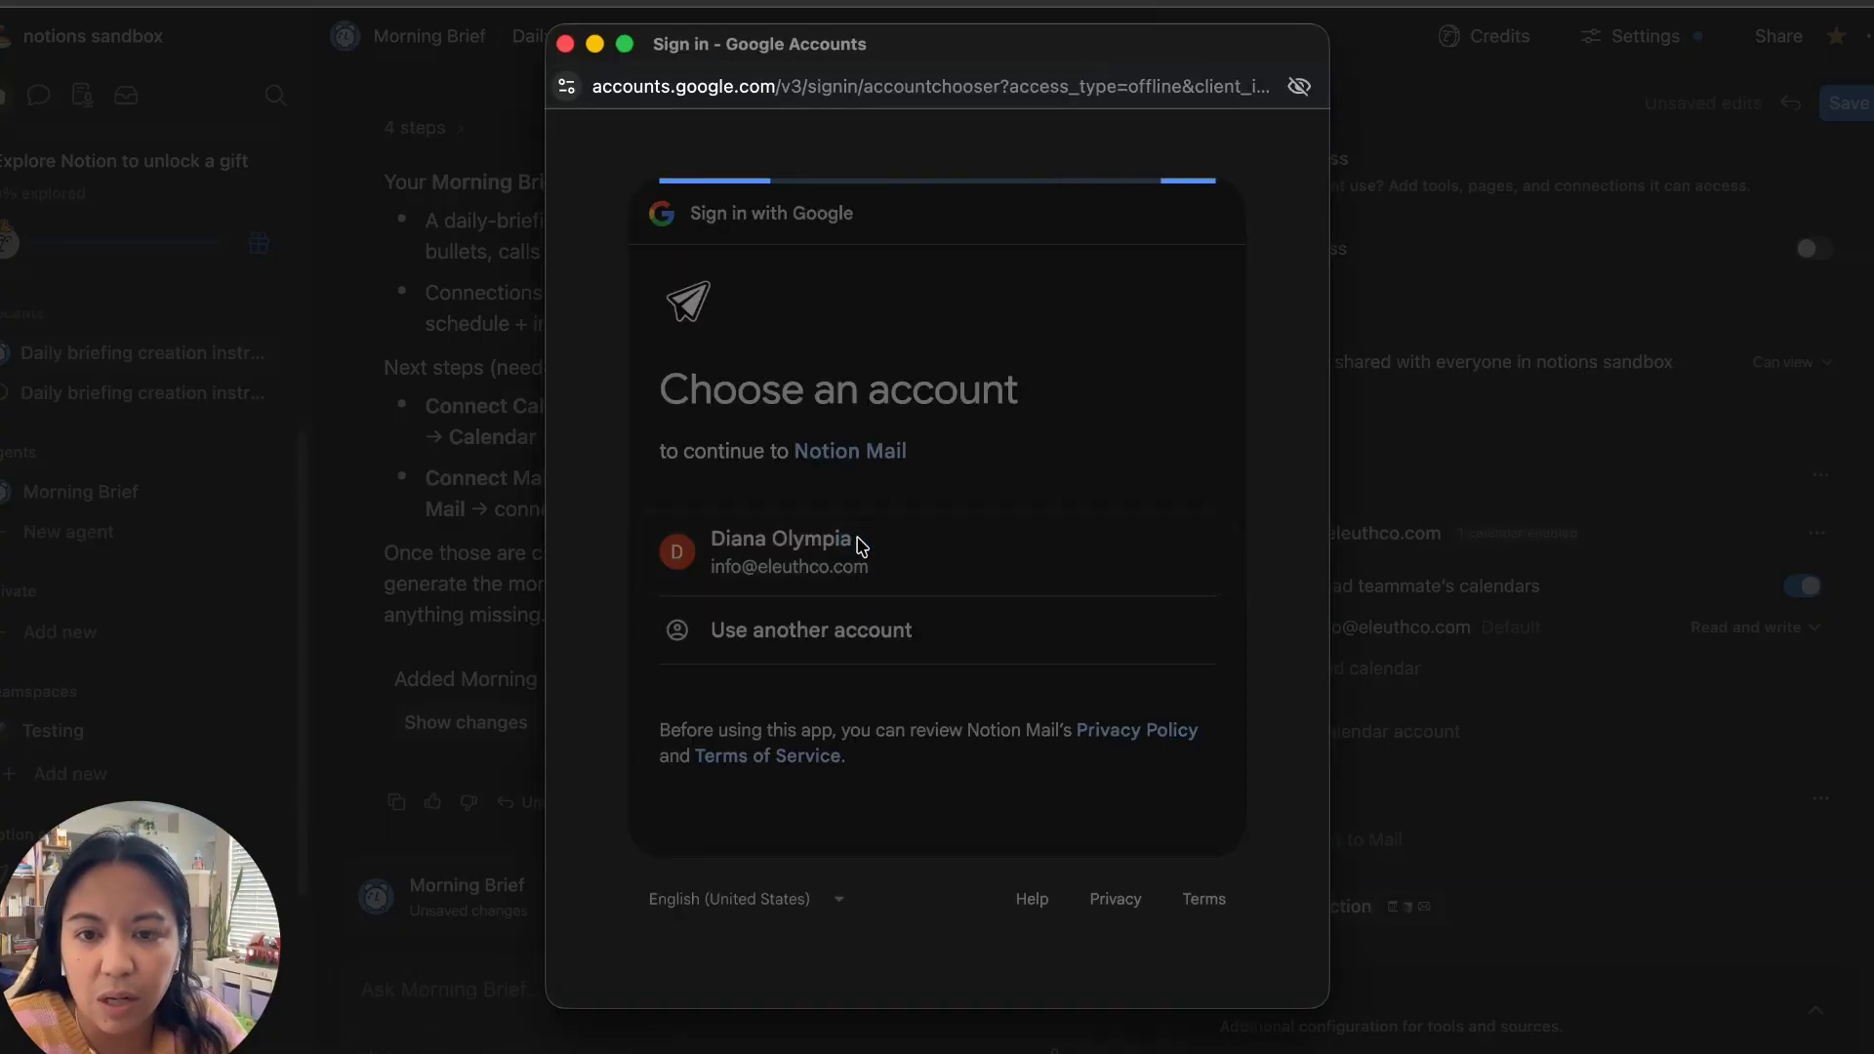
left_click(1040, 818)
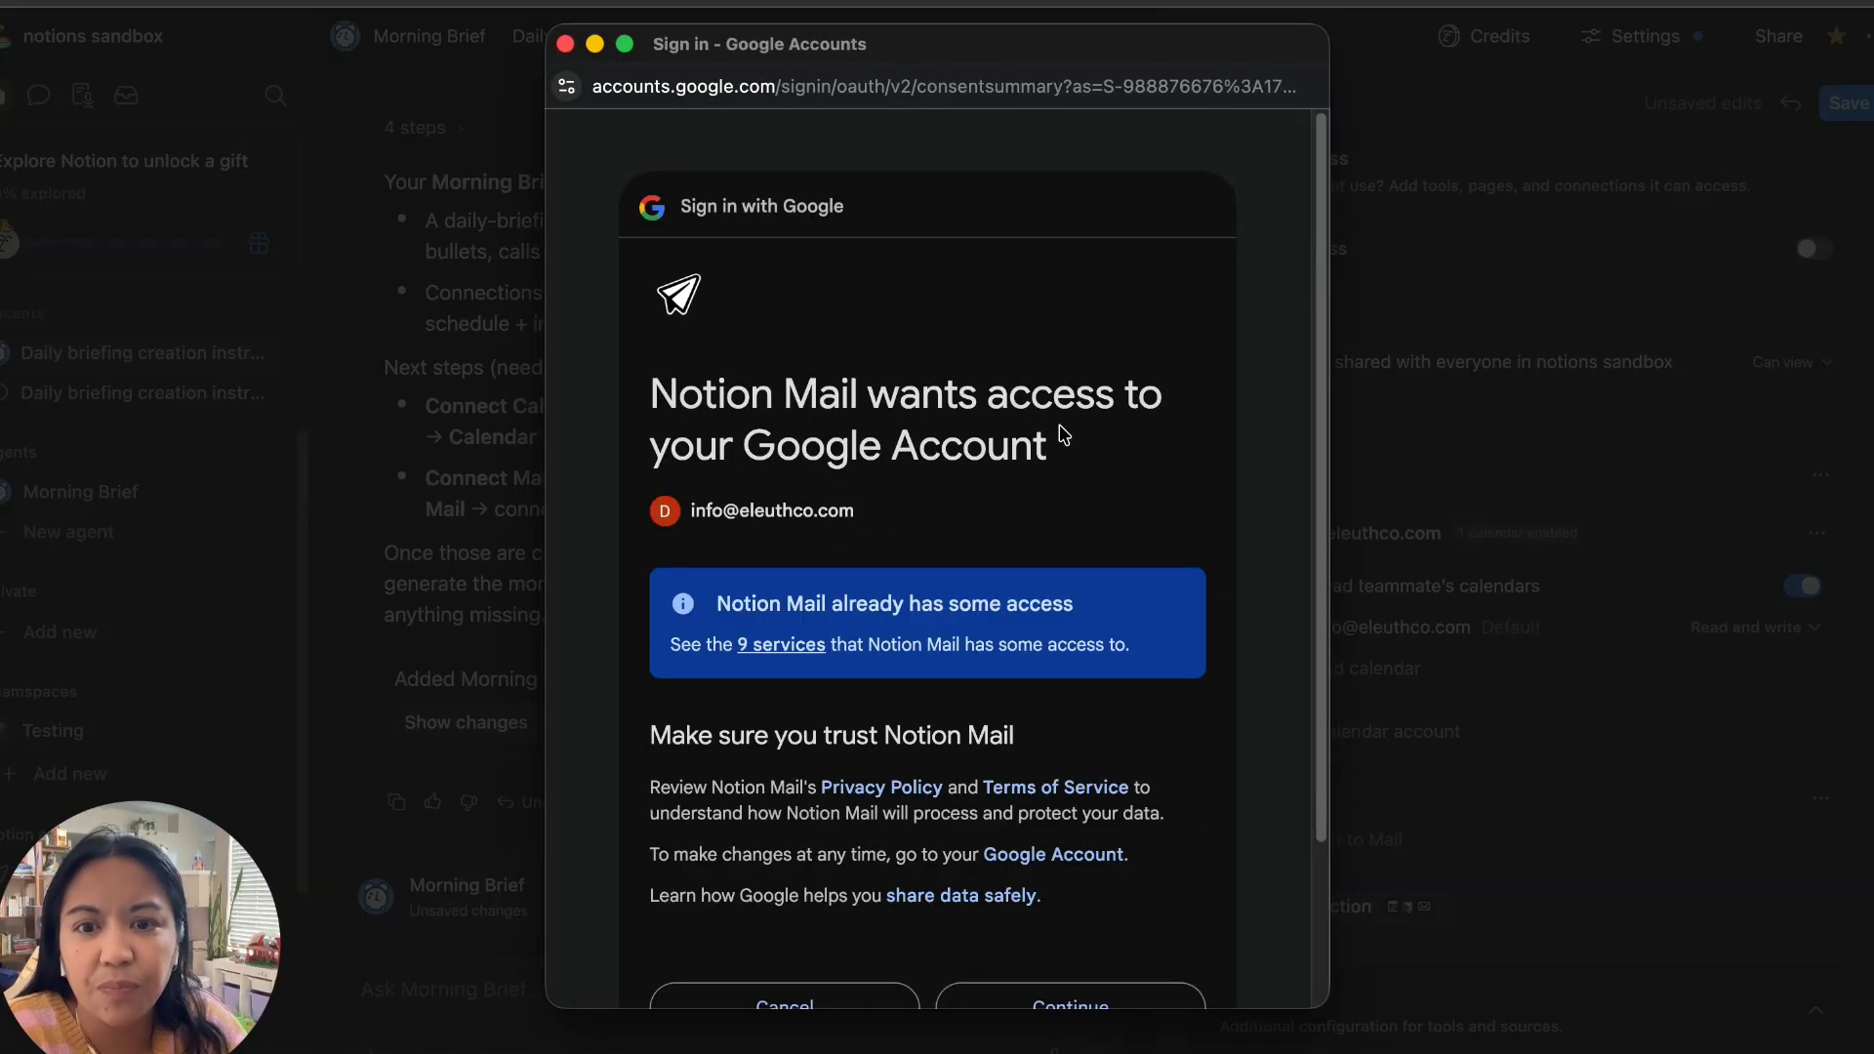
scroll(1063, 435, "down", 3)
left_click(1041, 799)
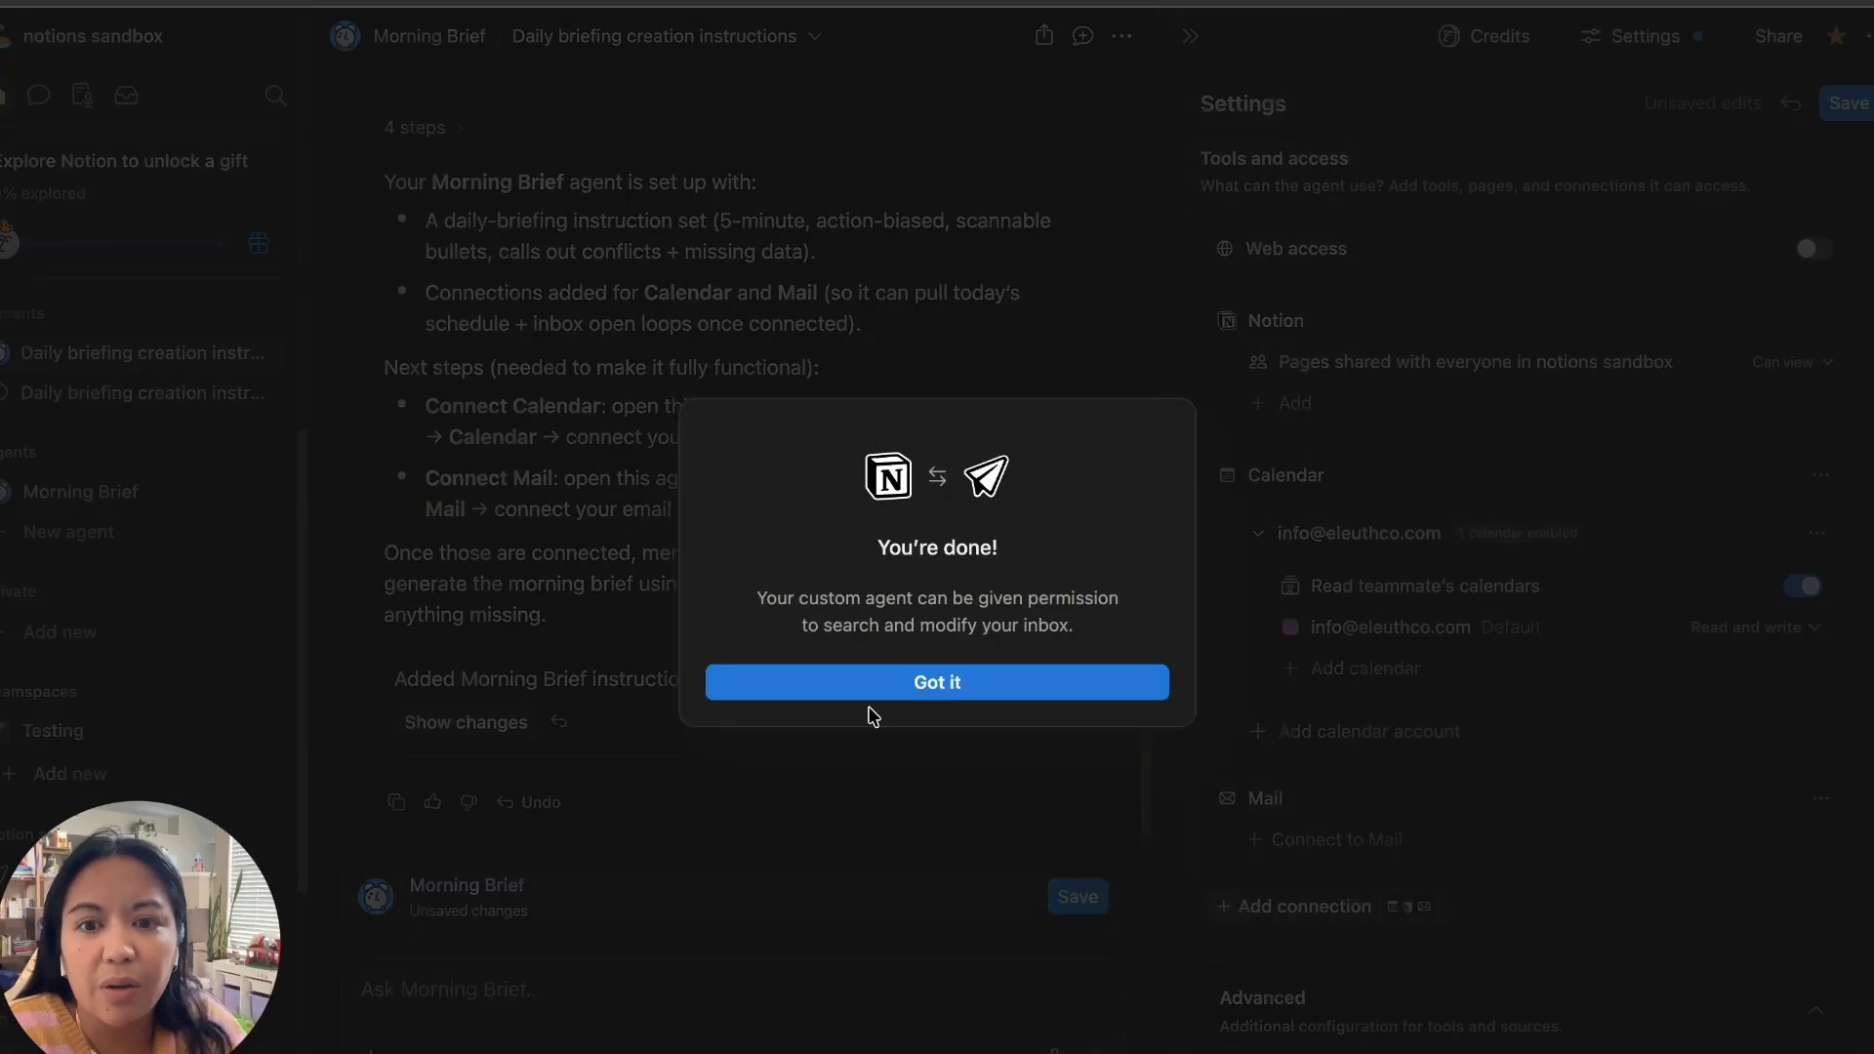
left_click(874, 683)
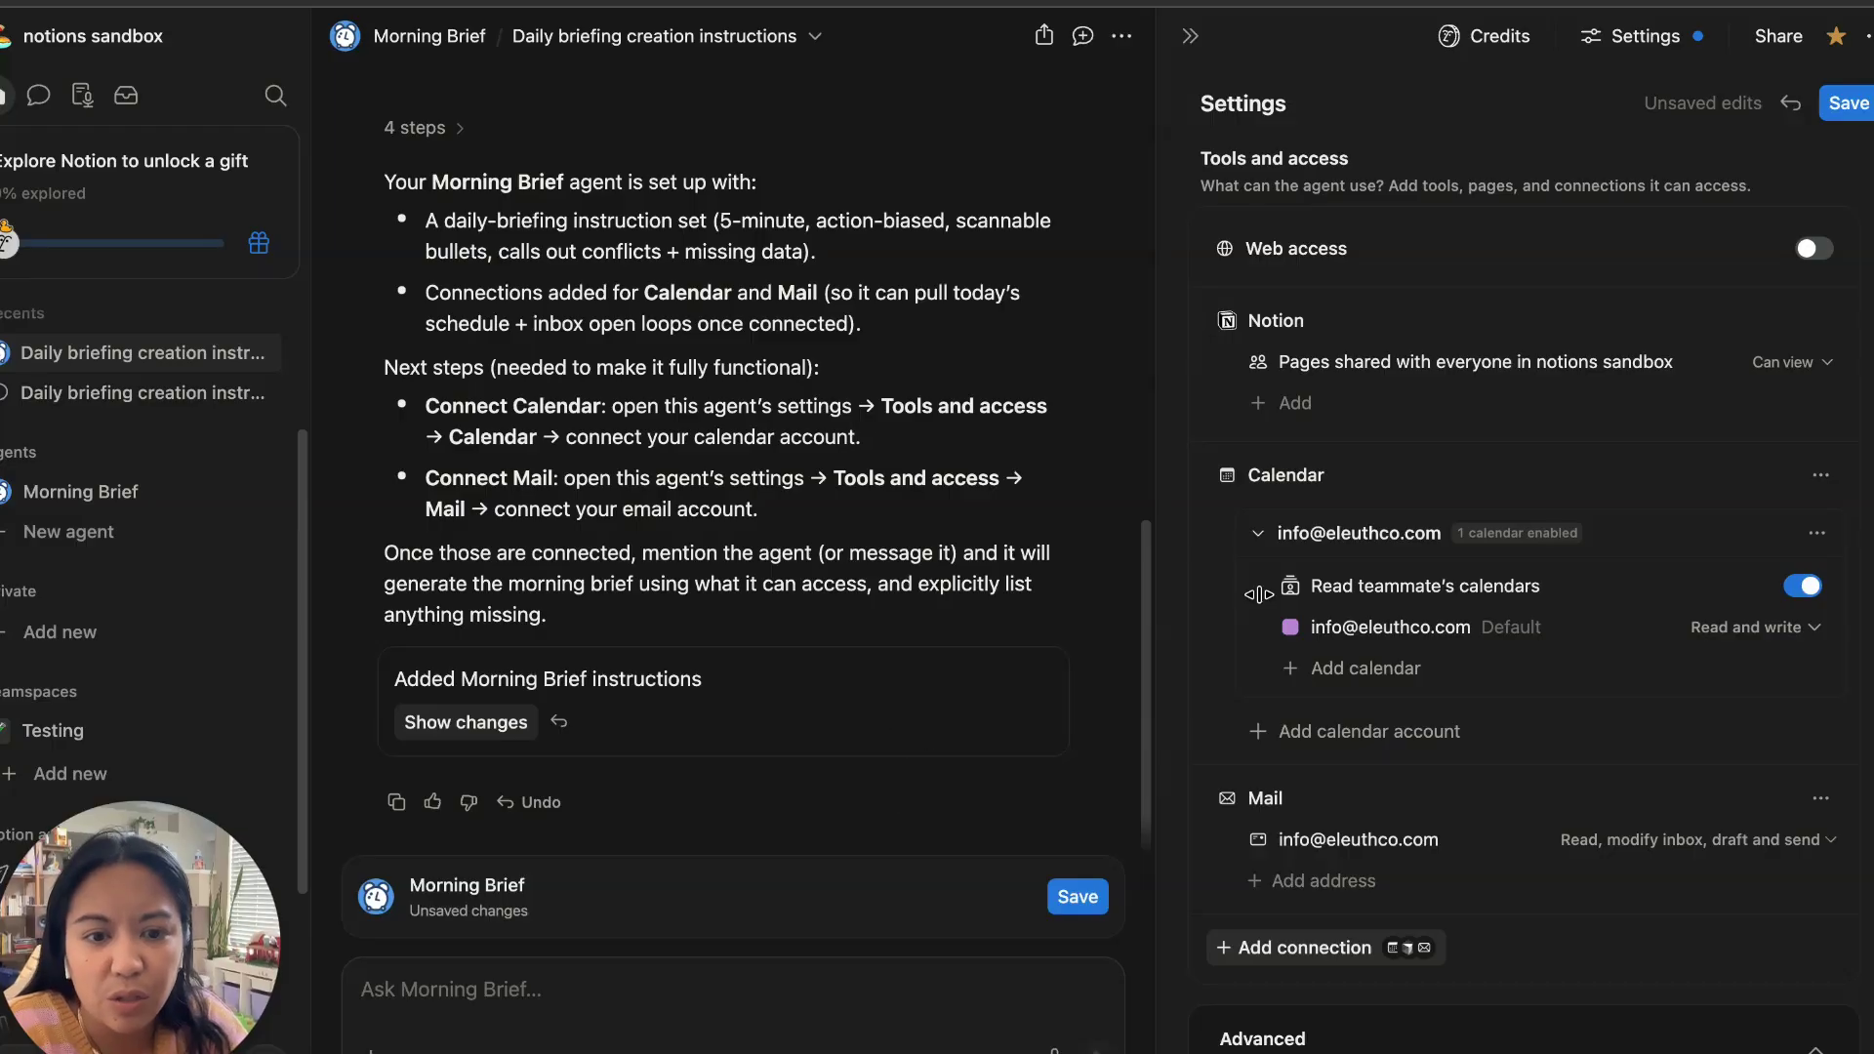
- Ask the Morning Brief agent to hold off on databases for now and run to show today's morning brief
scroll(1538, 538, "down", 2)
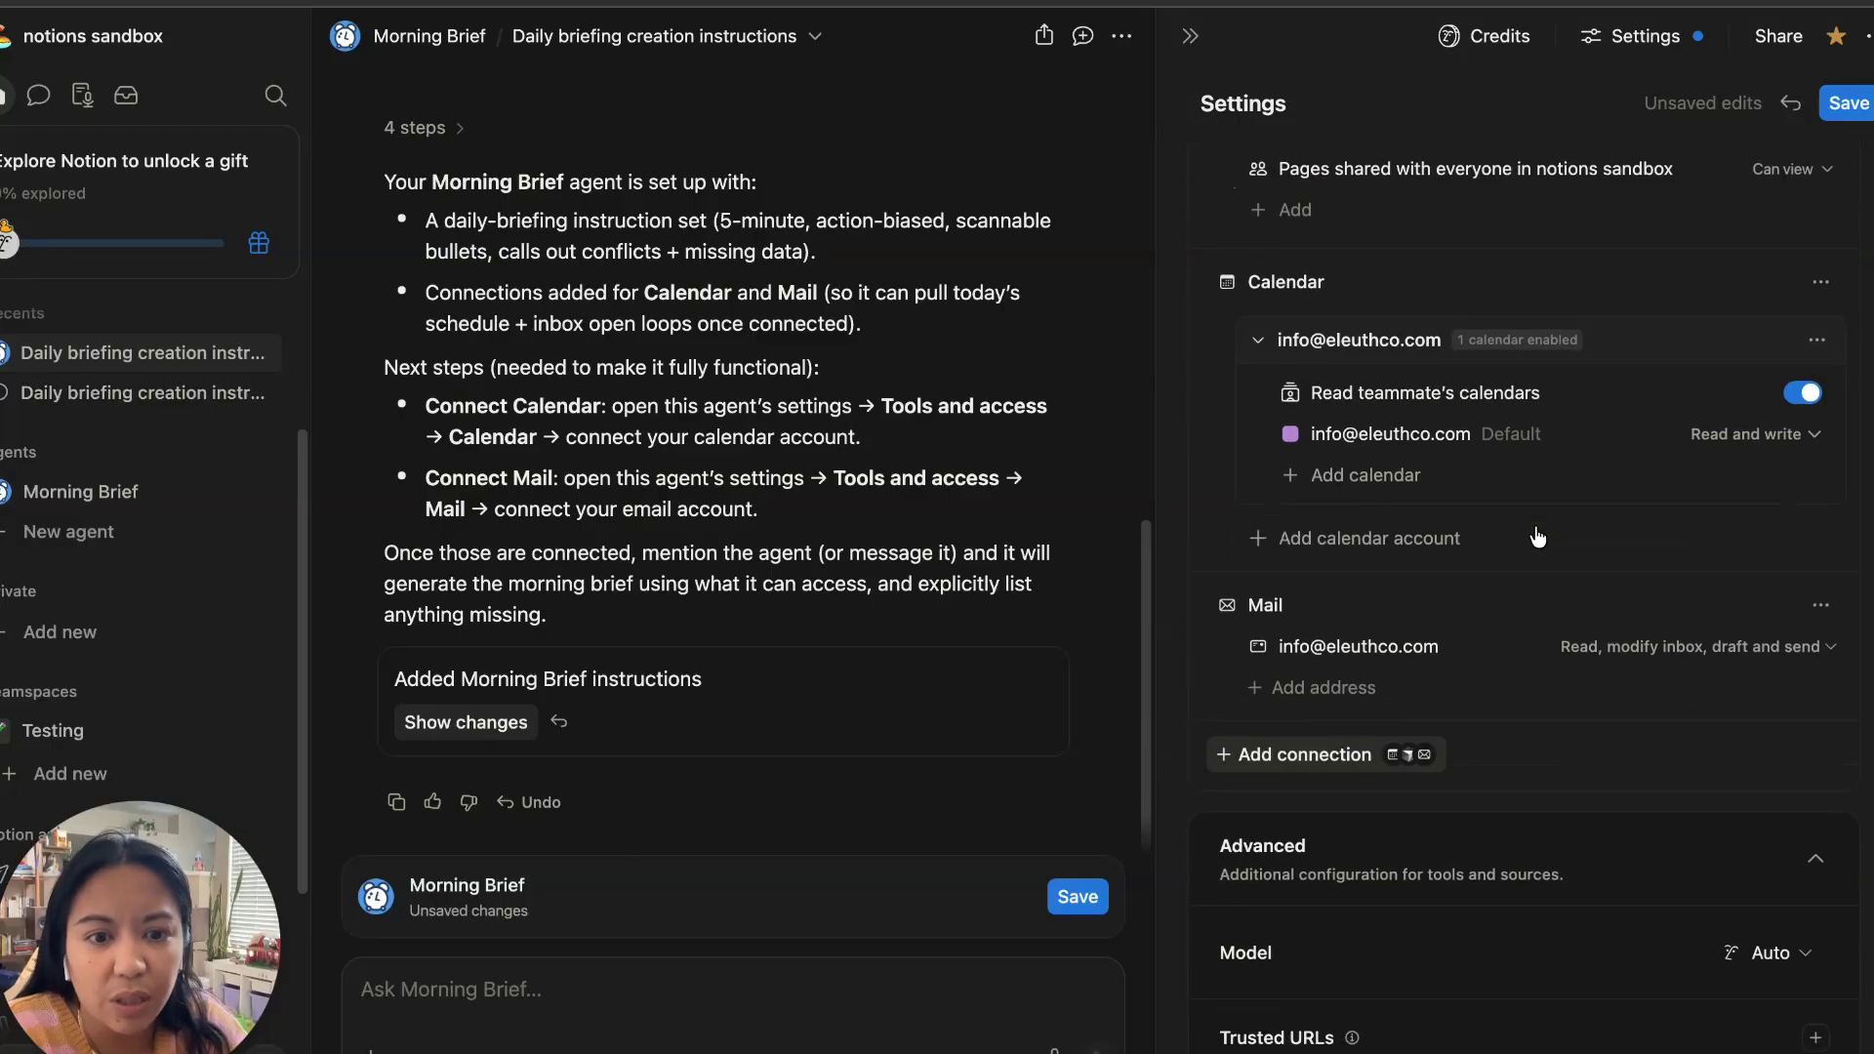
left_click(602, 1025)
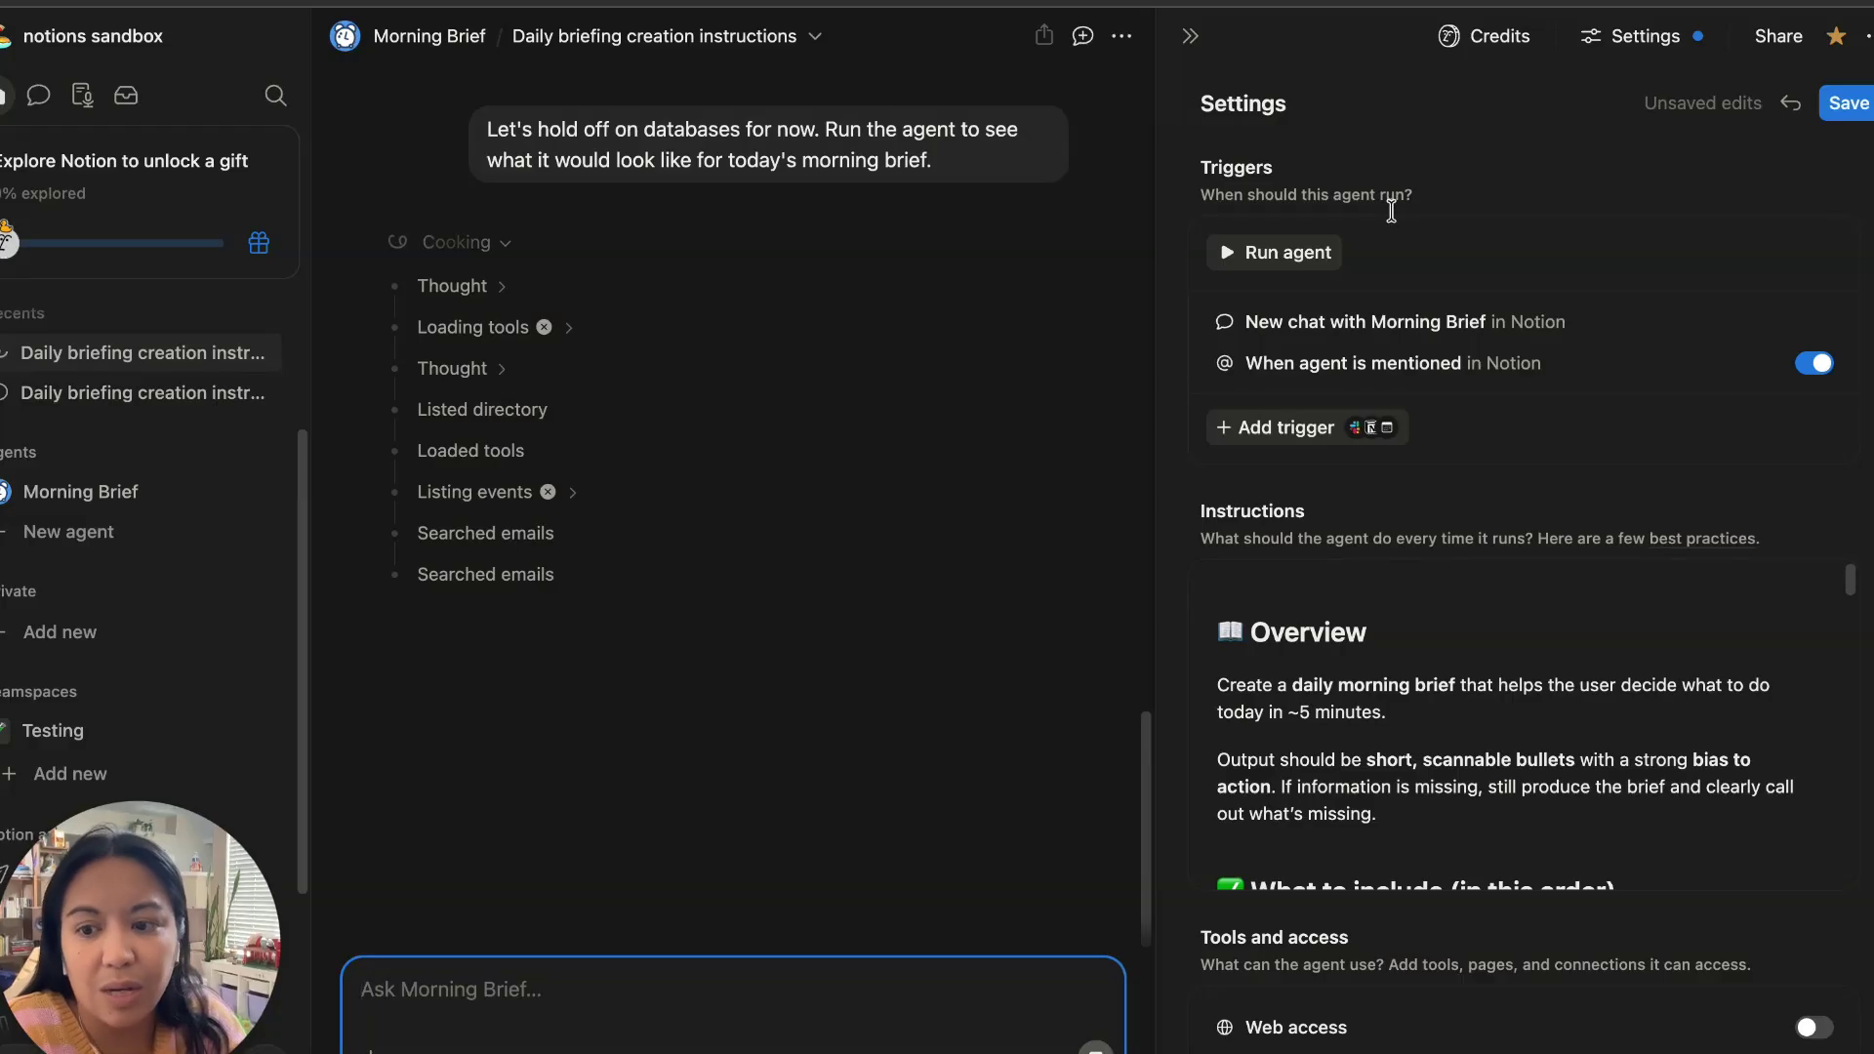
scroll(1390, 209, "down", 10)
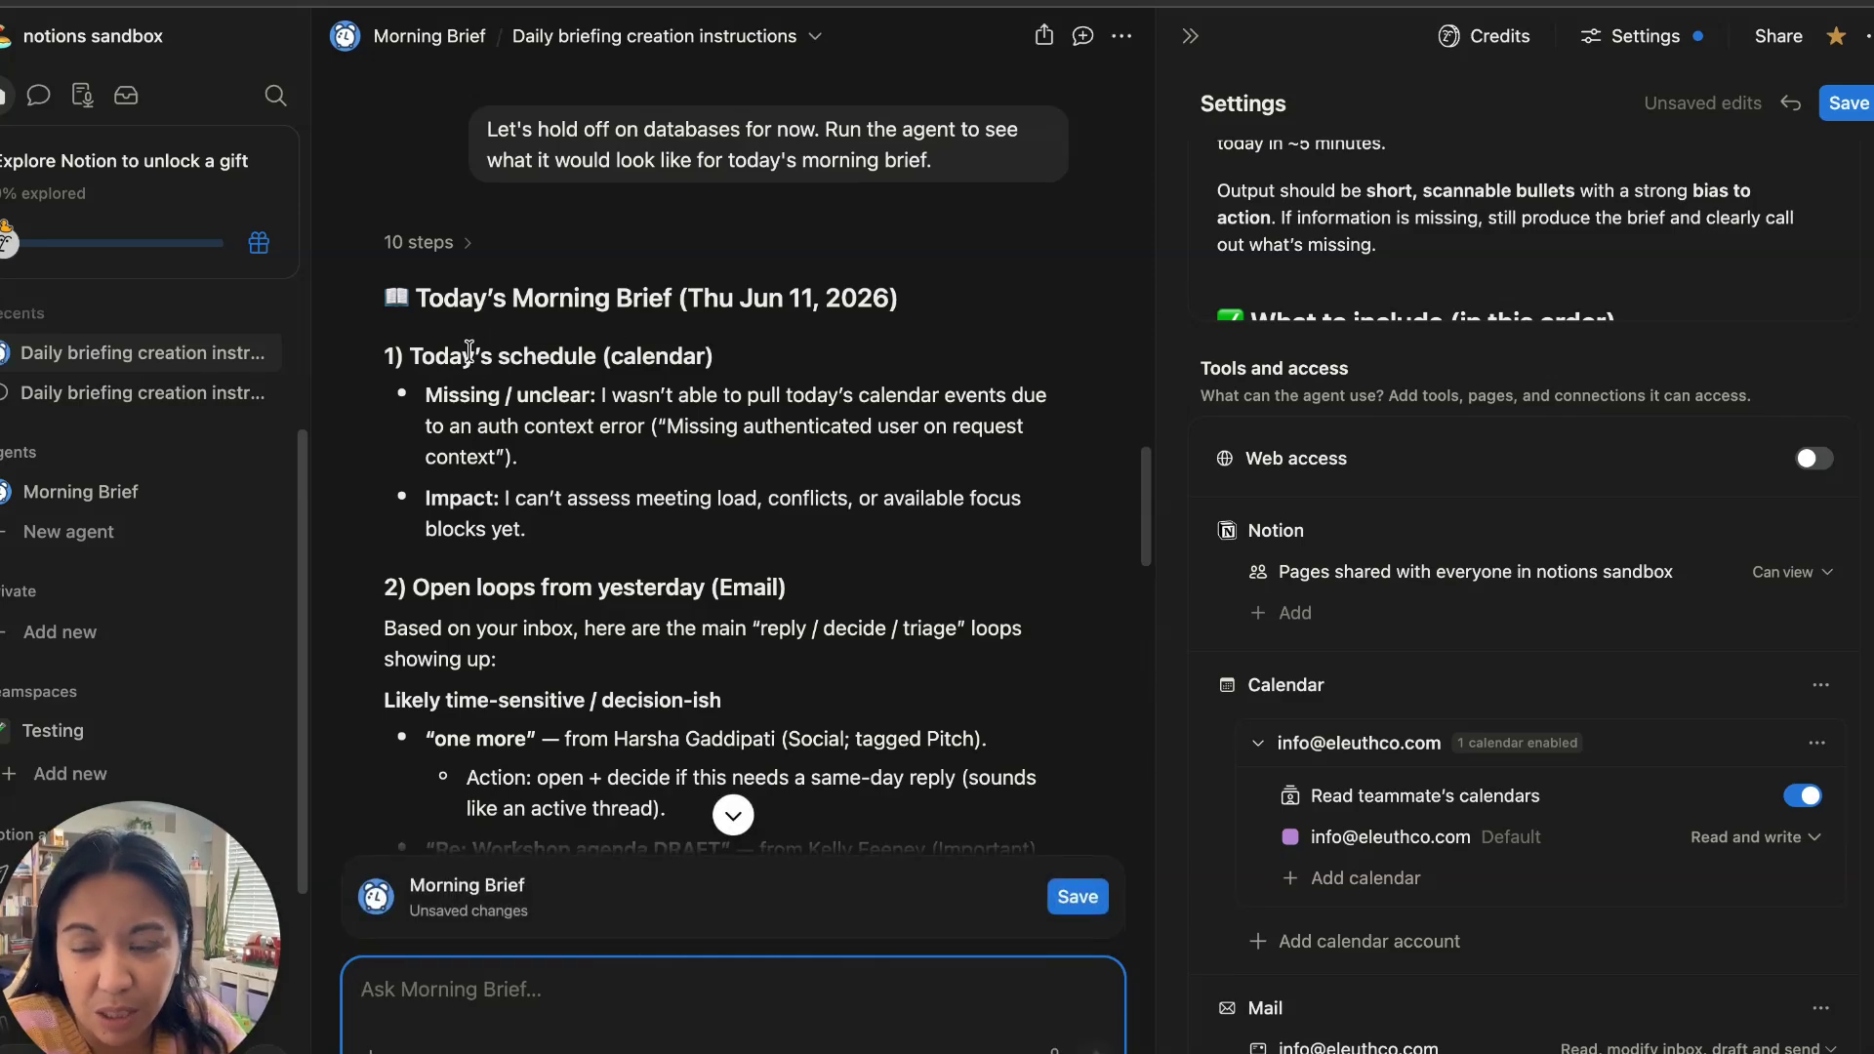
- Read the generated brief's calendar schedule and email open loops, including the time-sensitive, event-related and newsletter items
left_click_drag(446, 383, 492, 528)
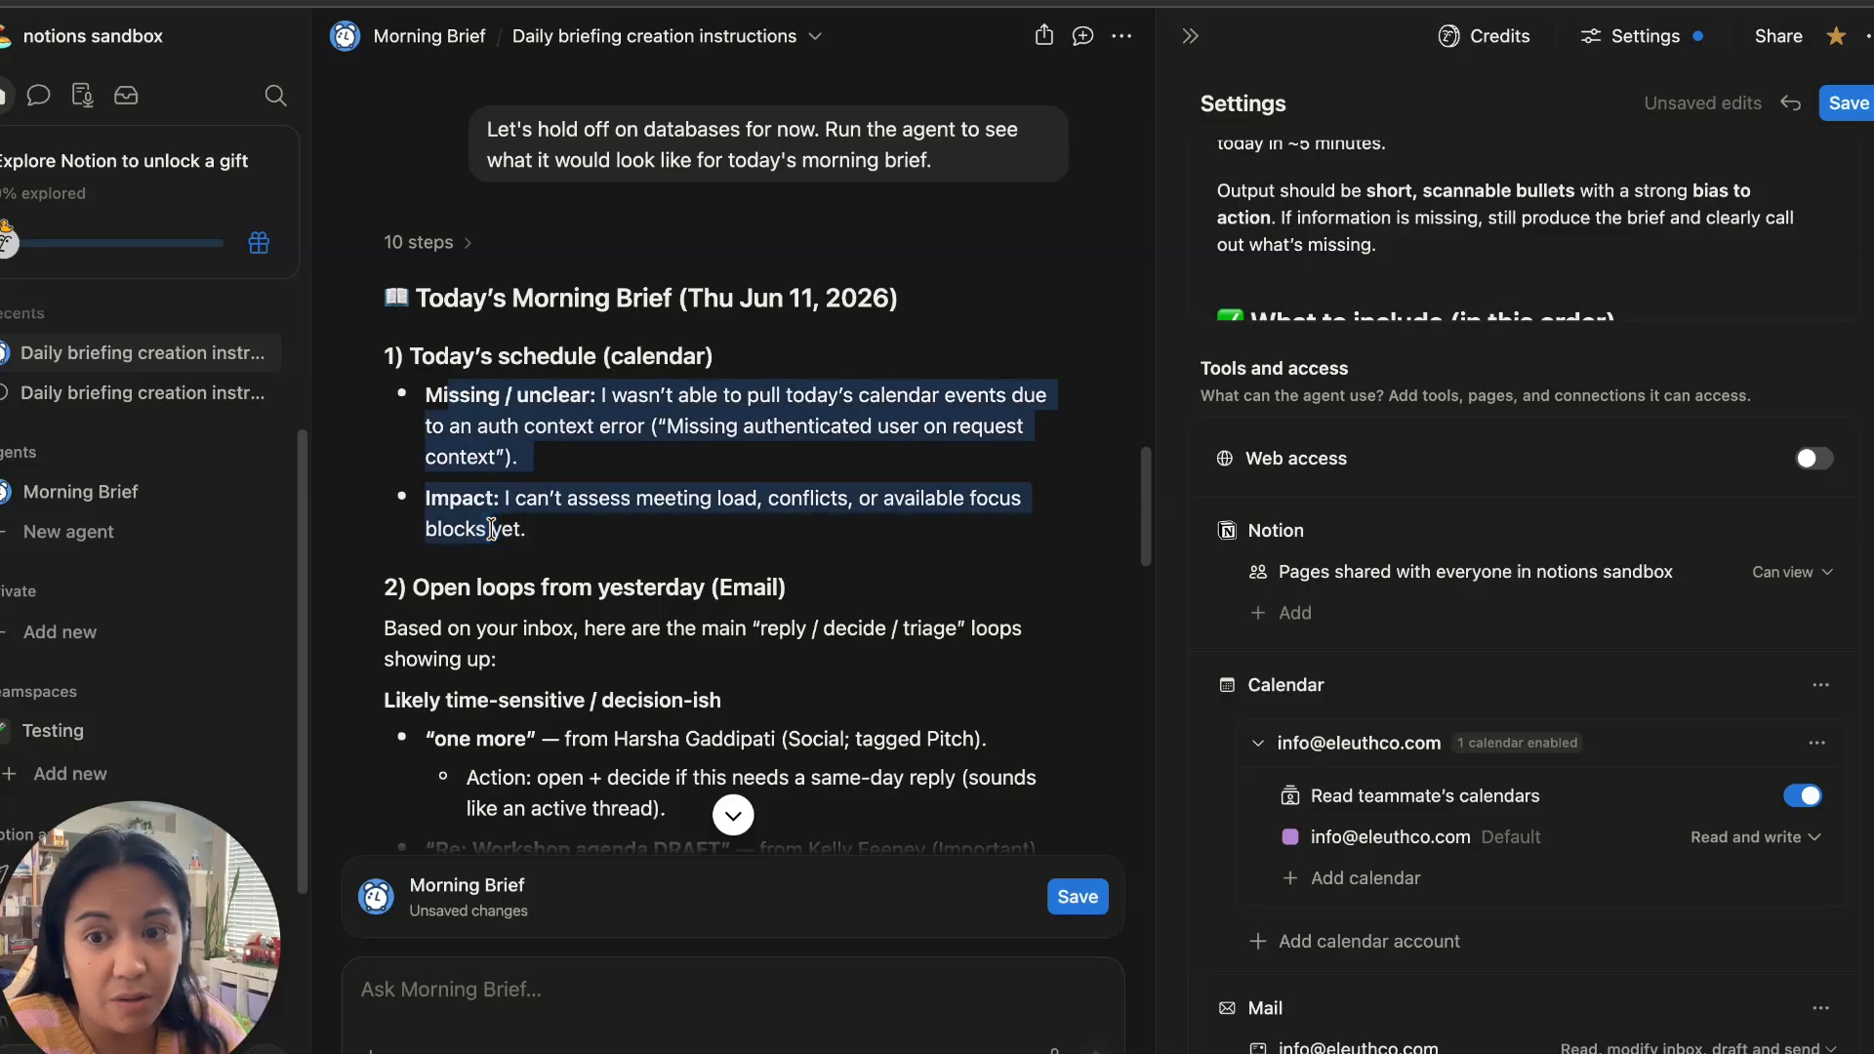
left_click(518, 528)
scroll(524, 532, "down", 3)
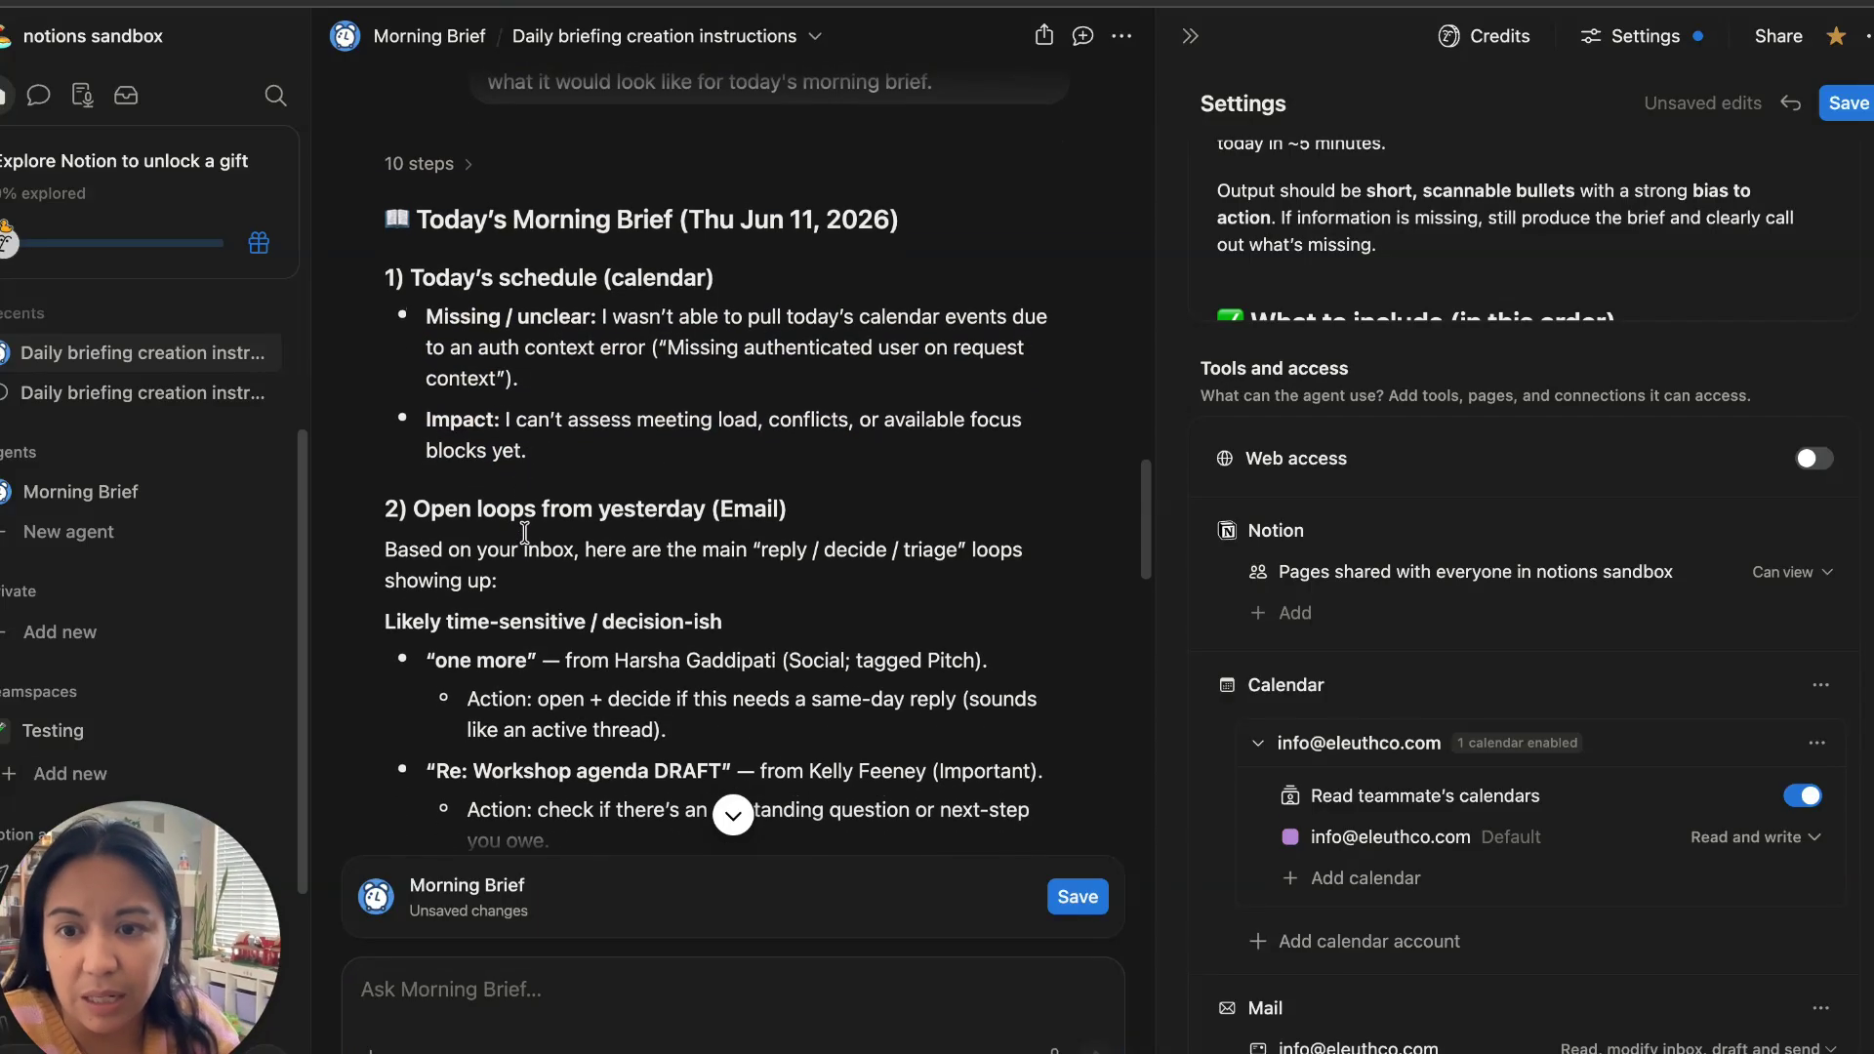
scroll(455, 454, "down", 4)
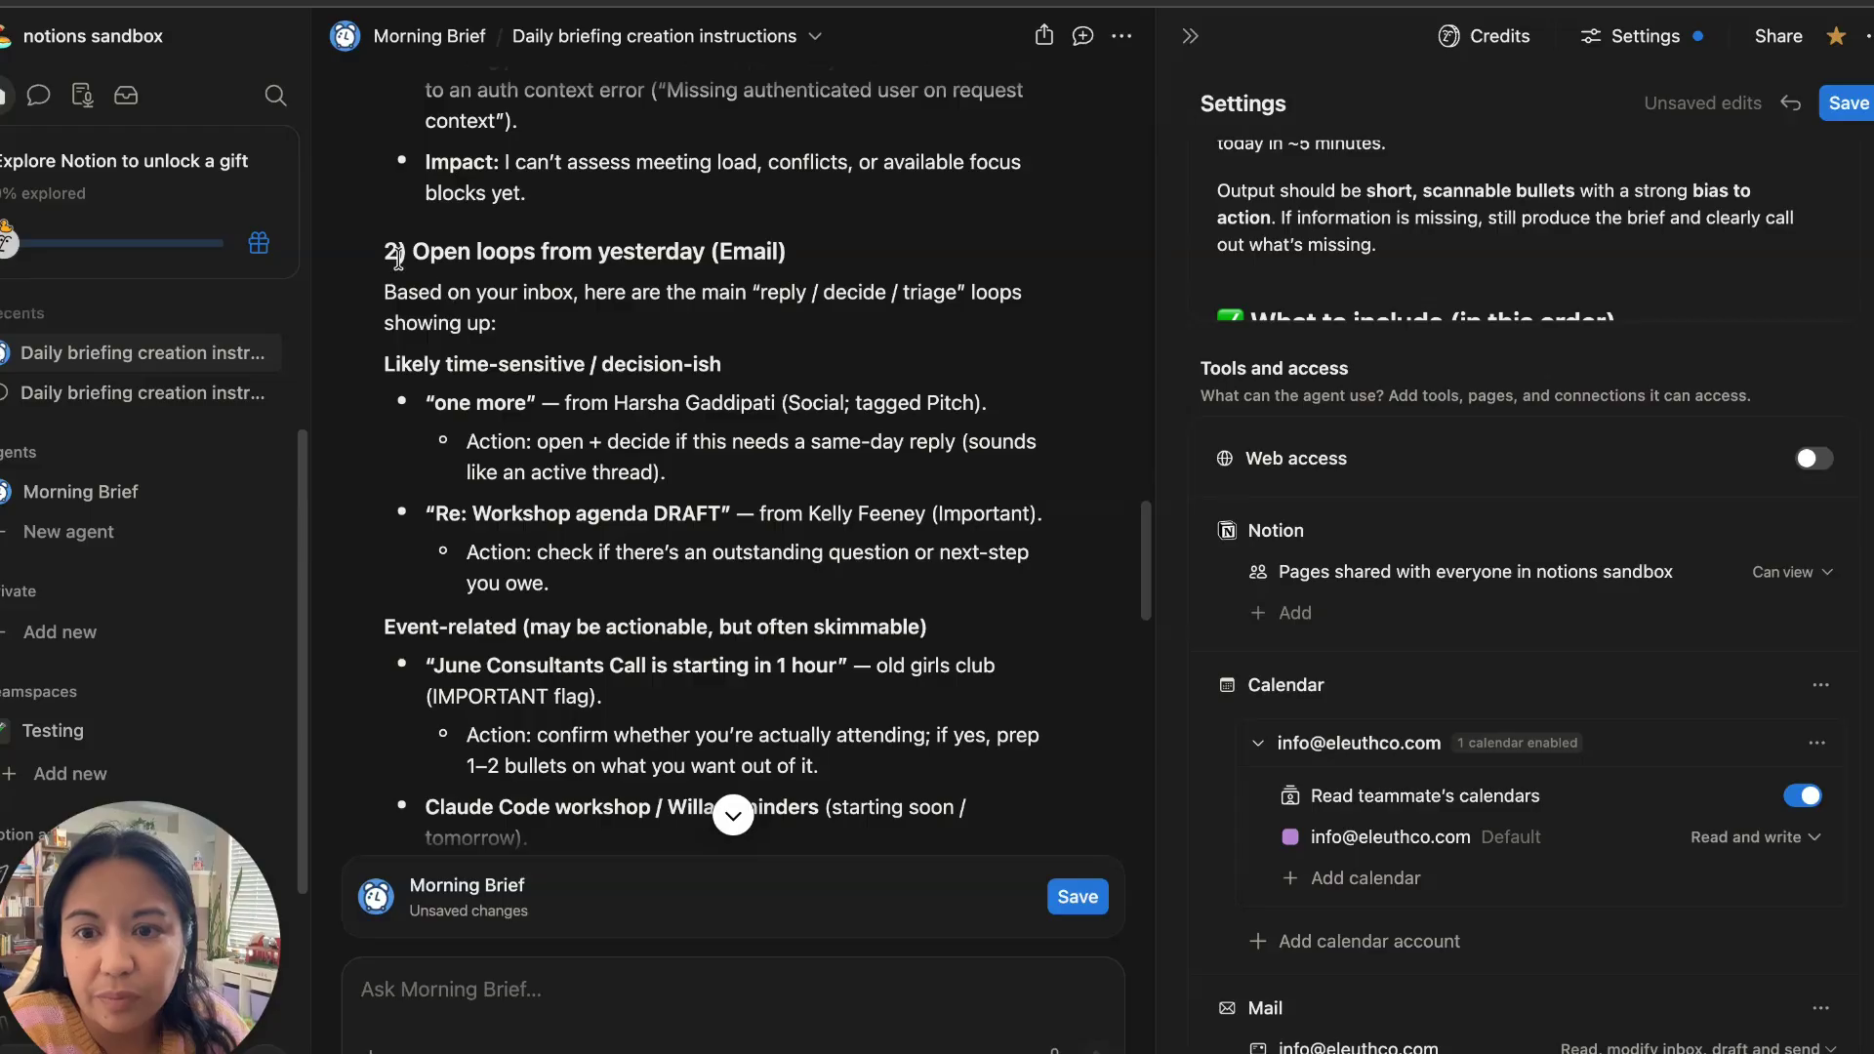
left_click_drag(572, 587, 538, 602)
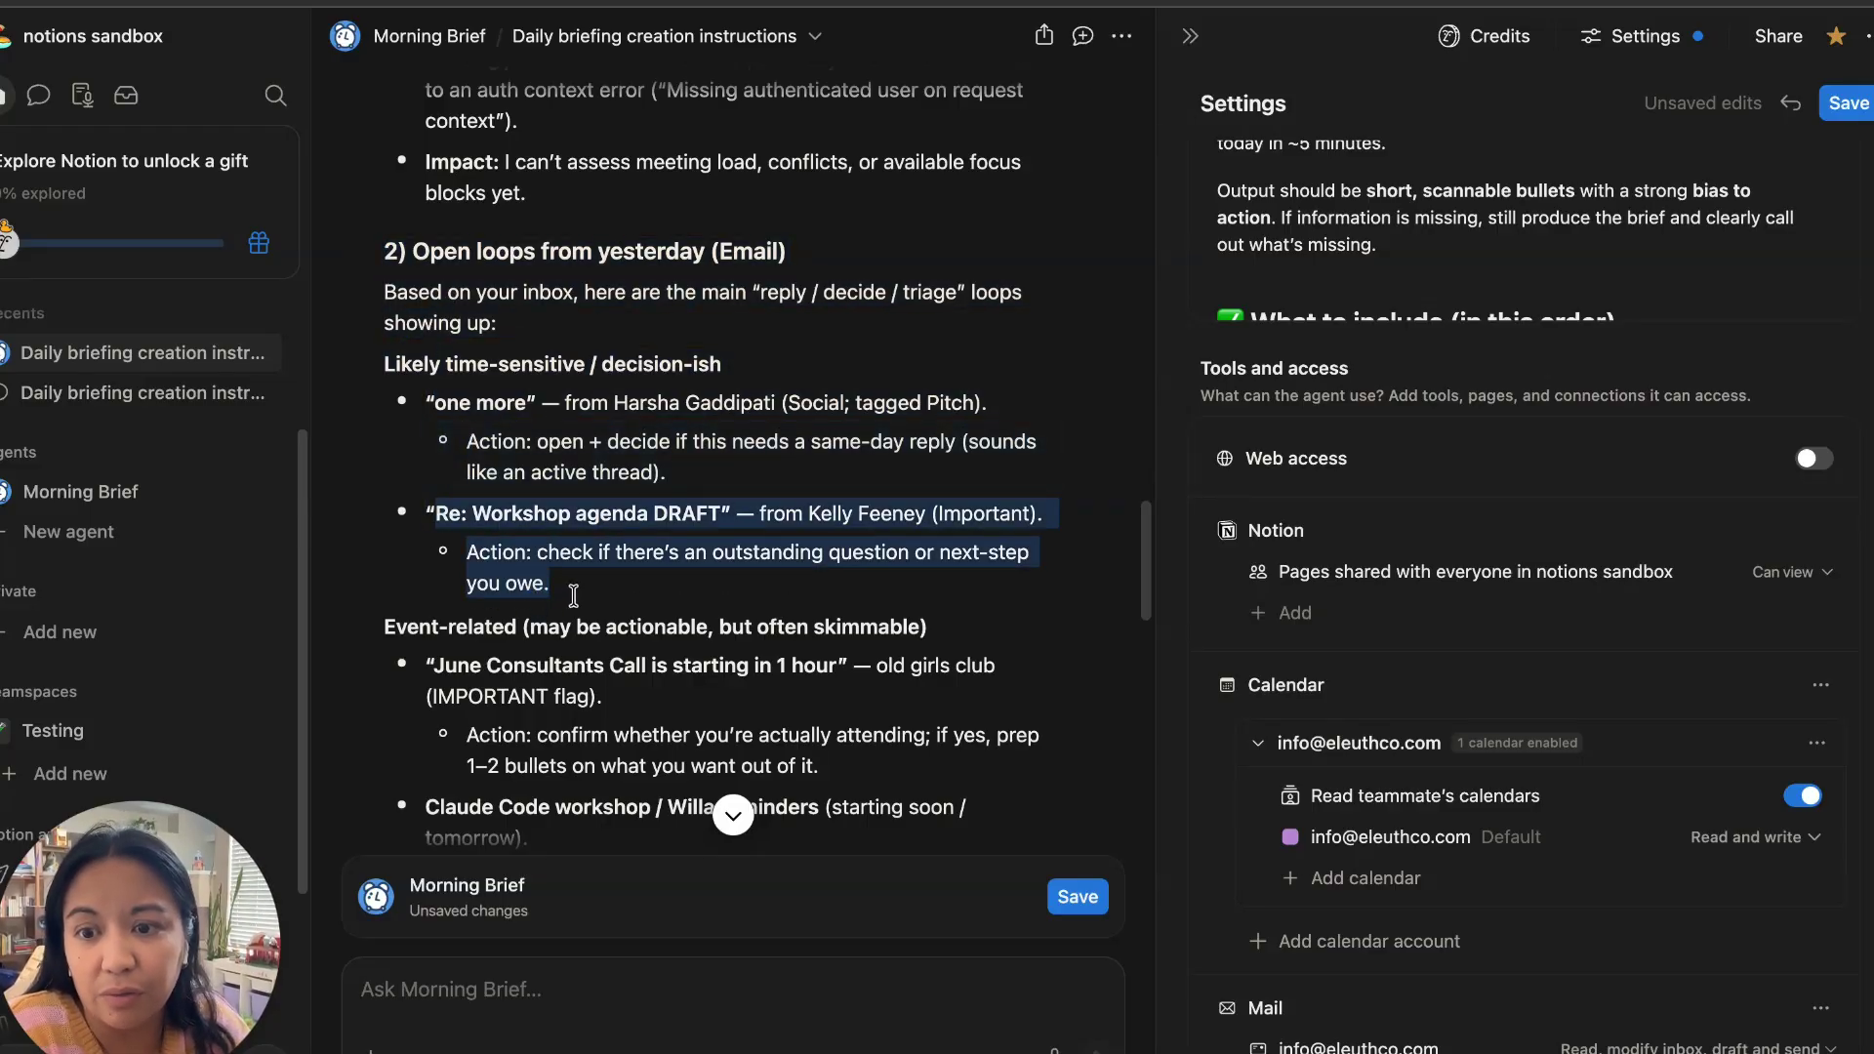
scroll(573, 589, "down", 5)
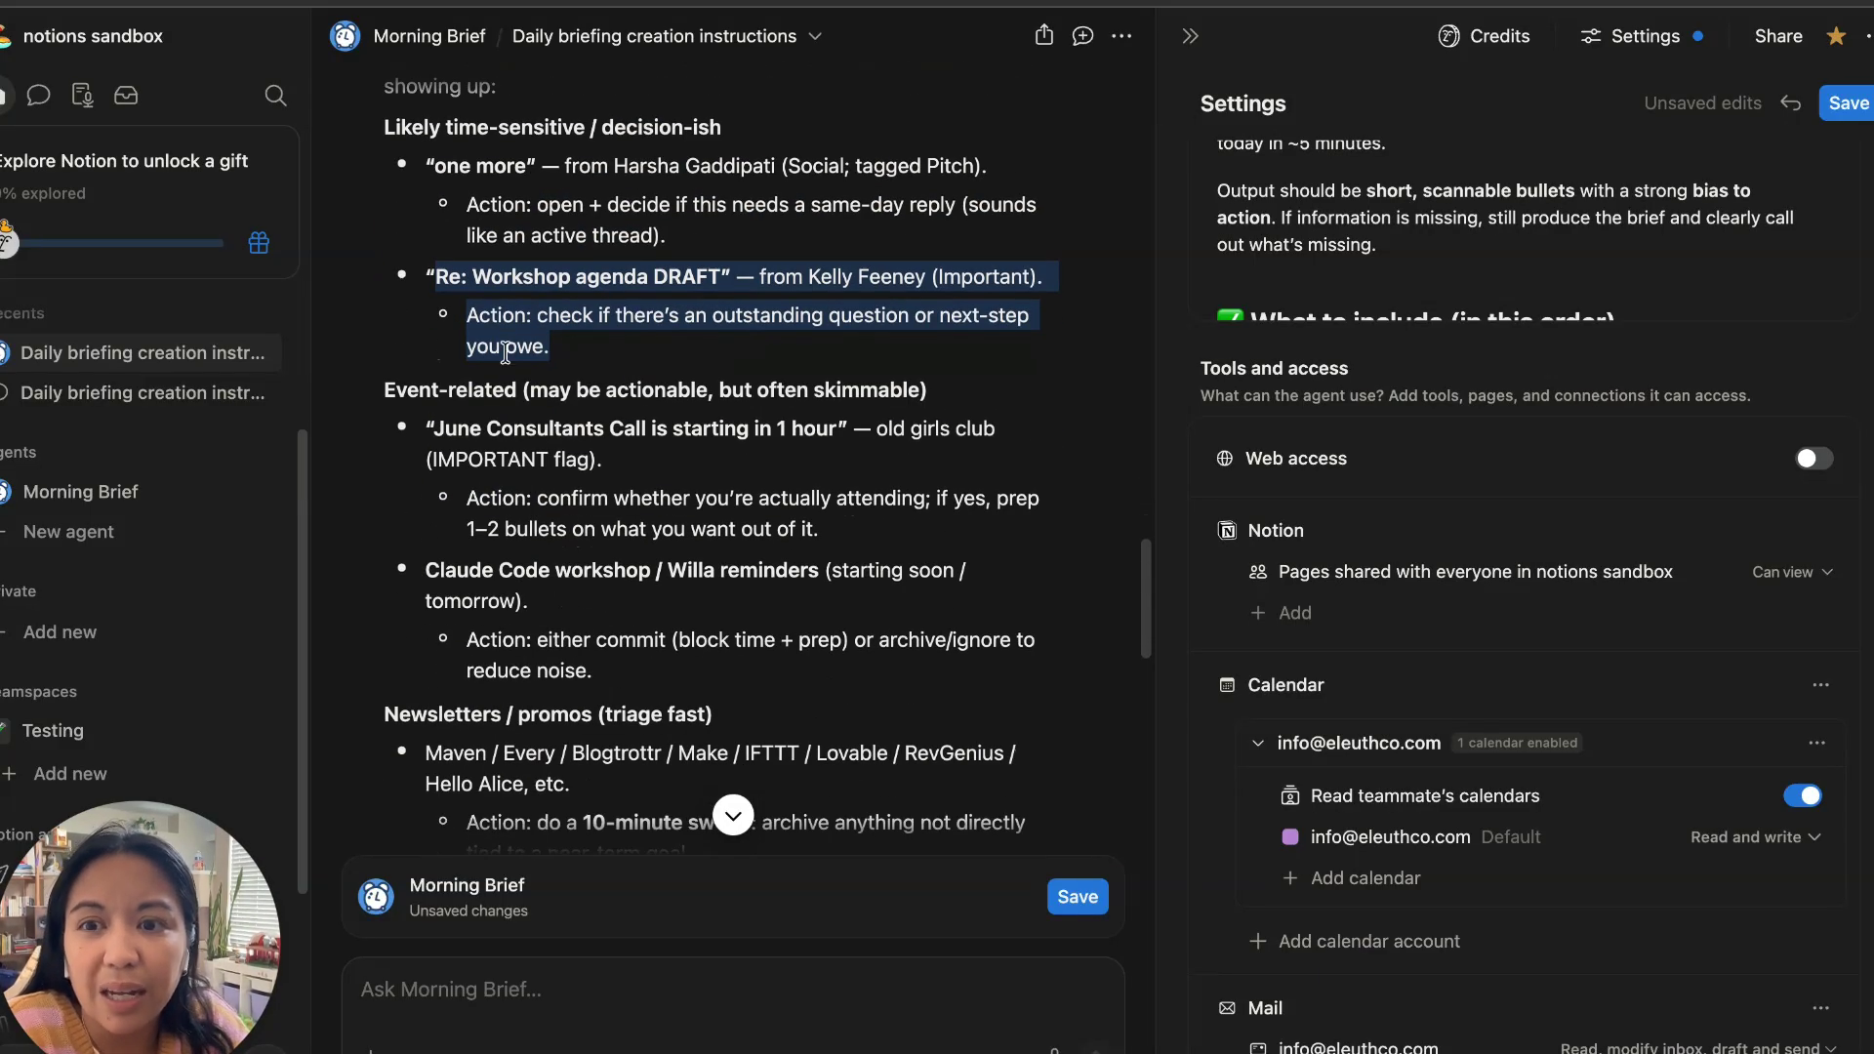
left_click(527, 400)
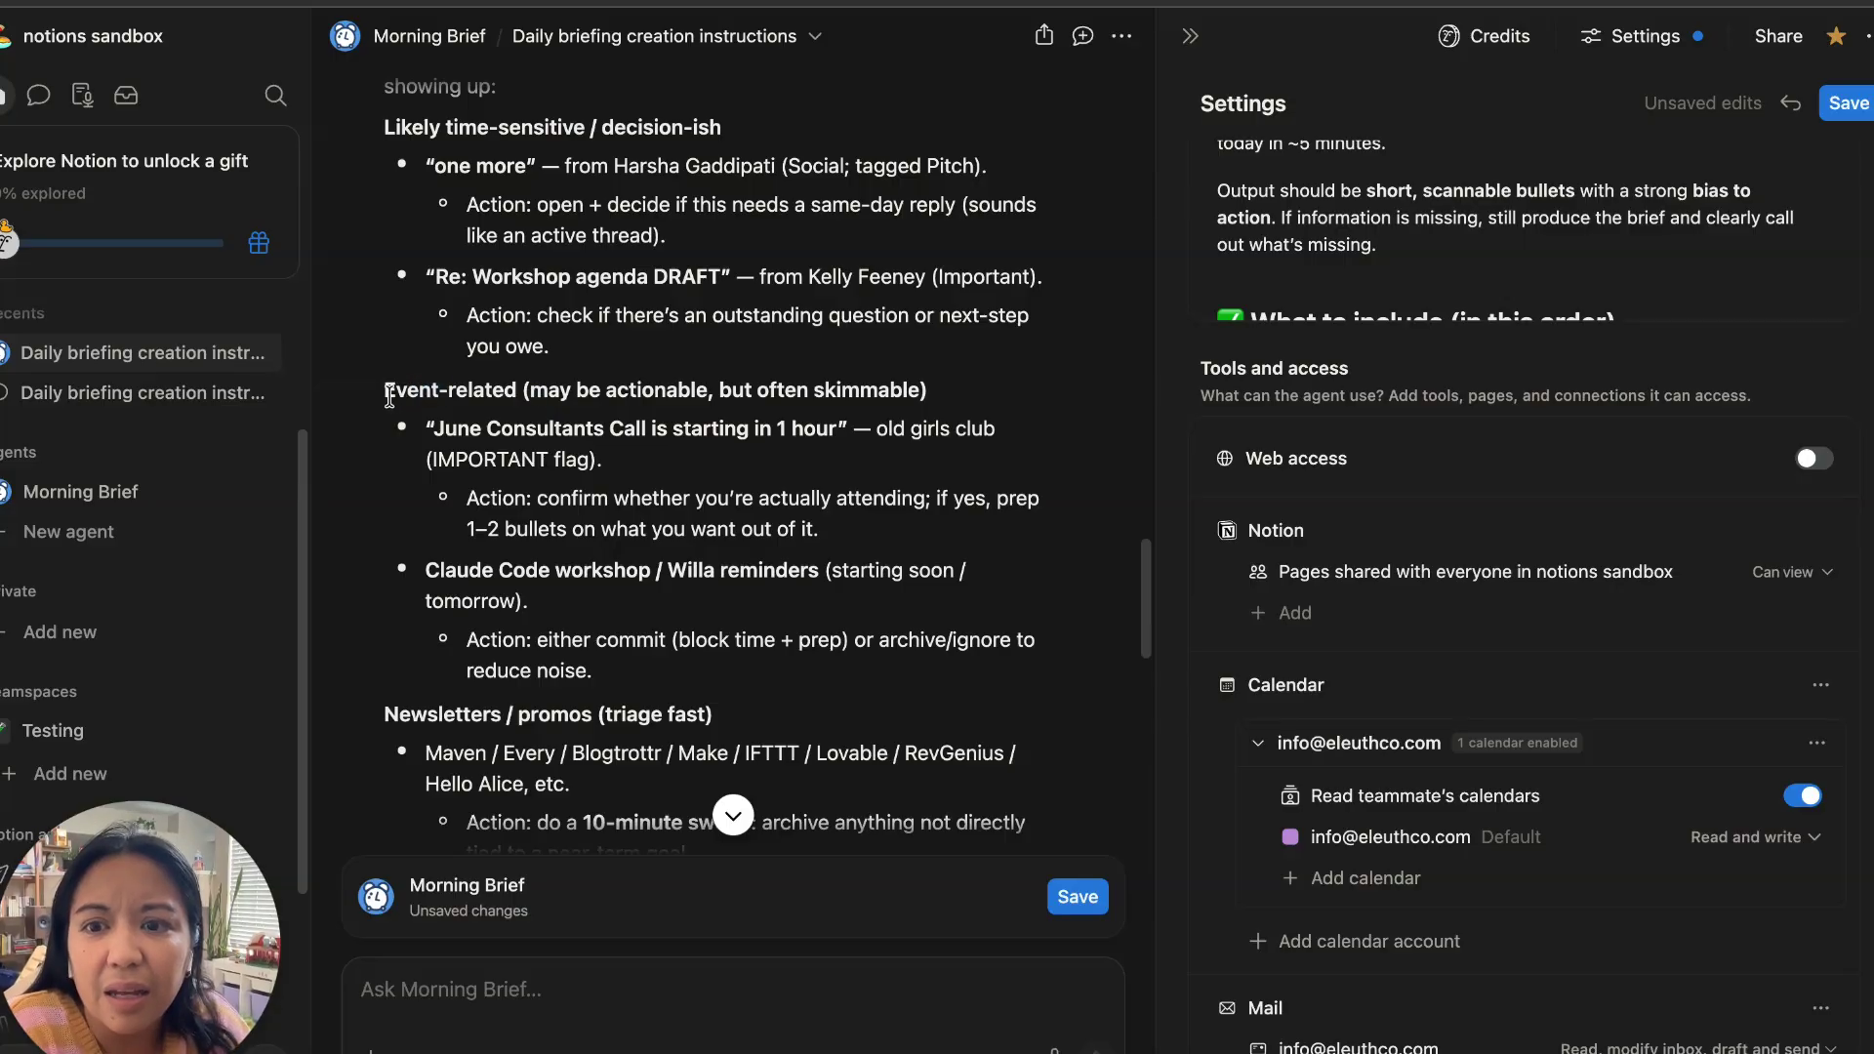
scroll(630, 635, "down", 5)
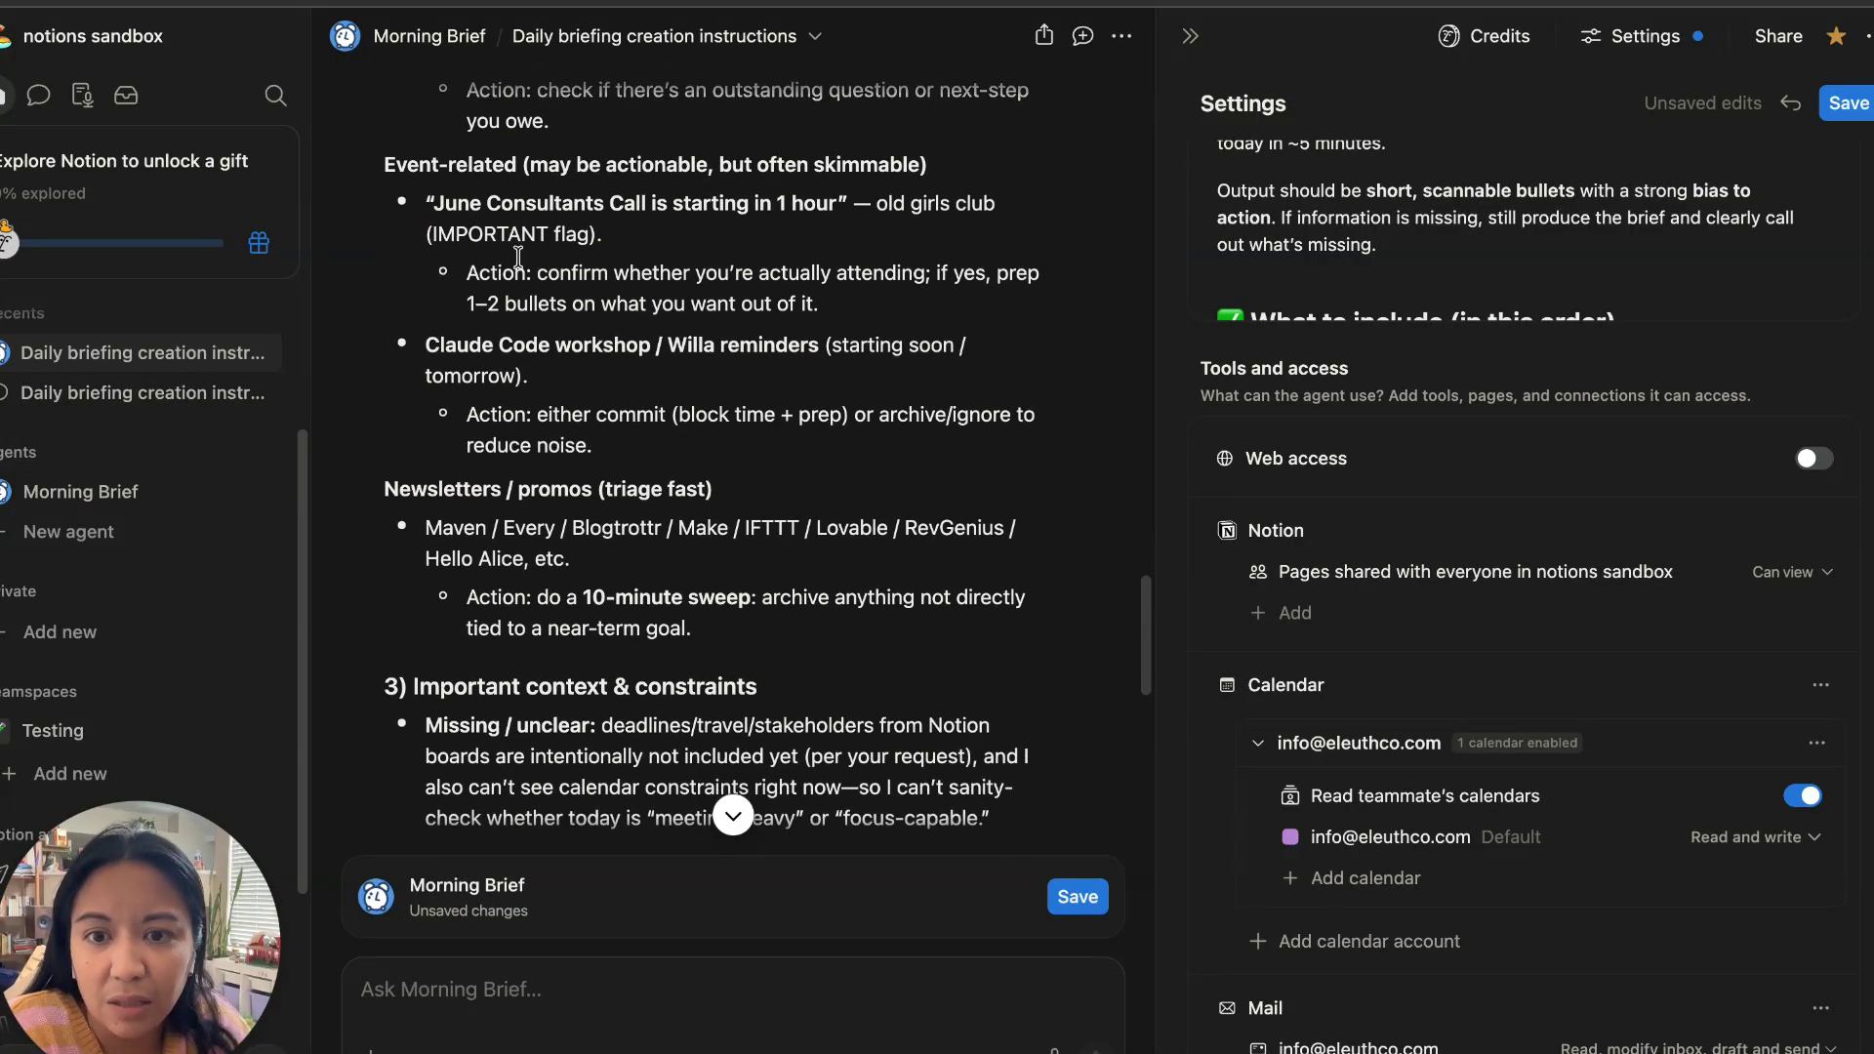
scroll(648, 609, "down", 3)
scroll(648, 609, "down", 1)
left_click_drag(781, 452, 400, 327)
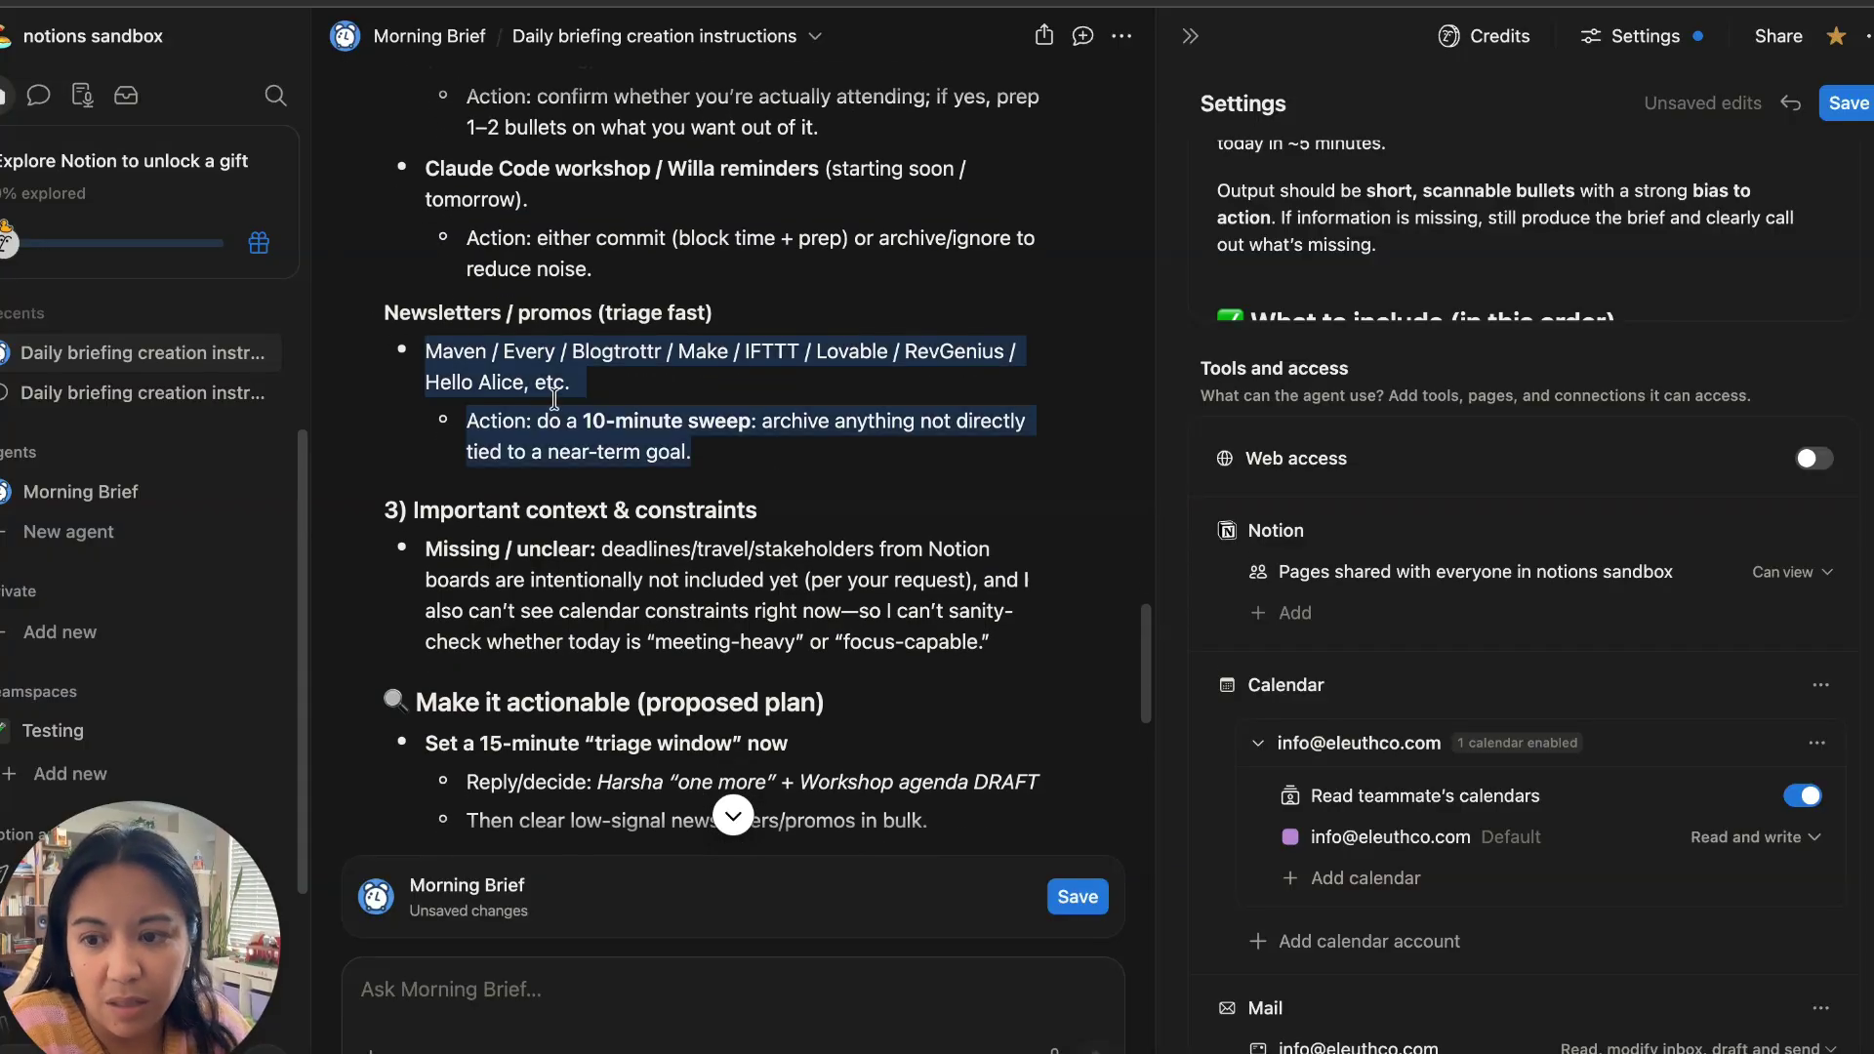
- Read the brief's important context and constraints, proposed plan, top 3 priorities and "If I only do one thing" sections
left_click(420, 543)
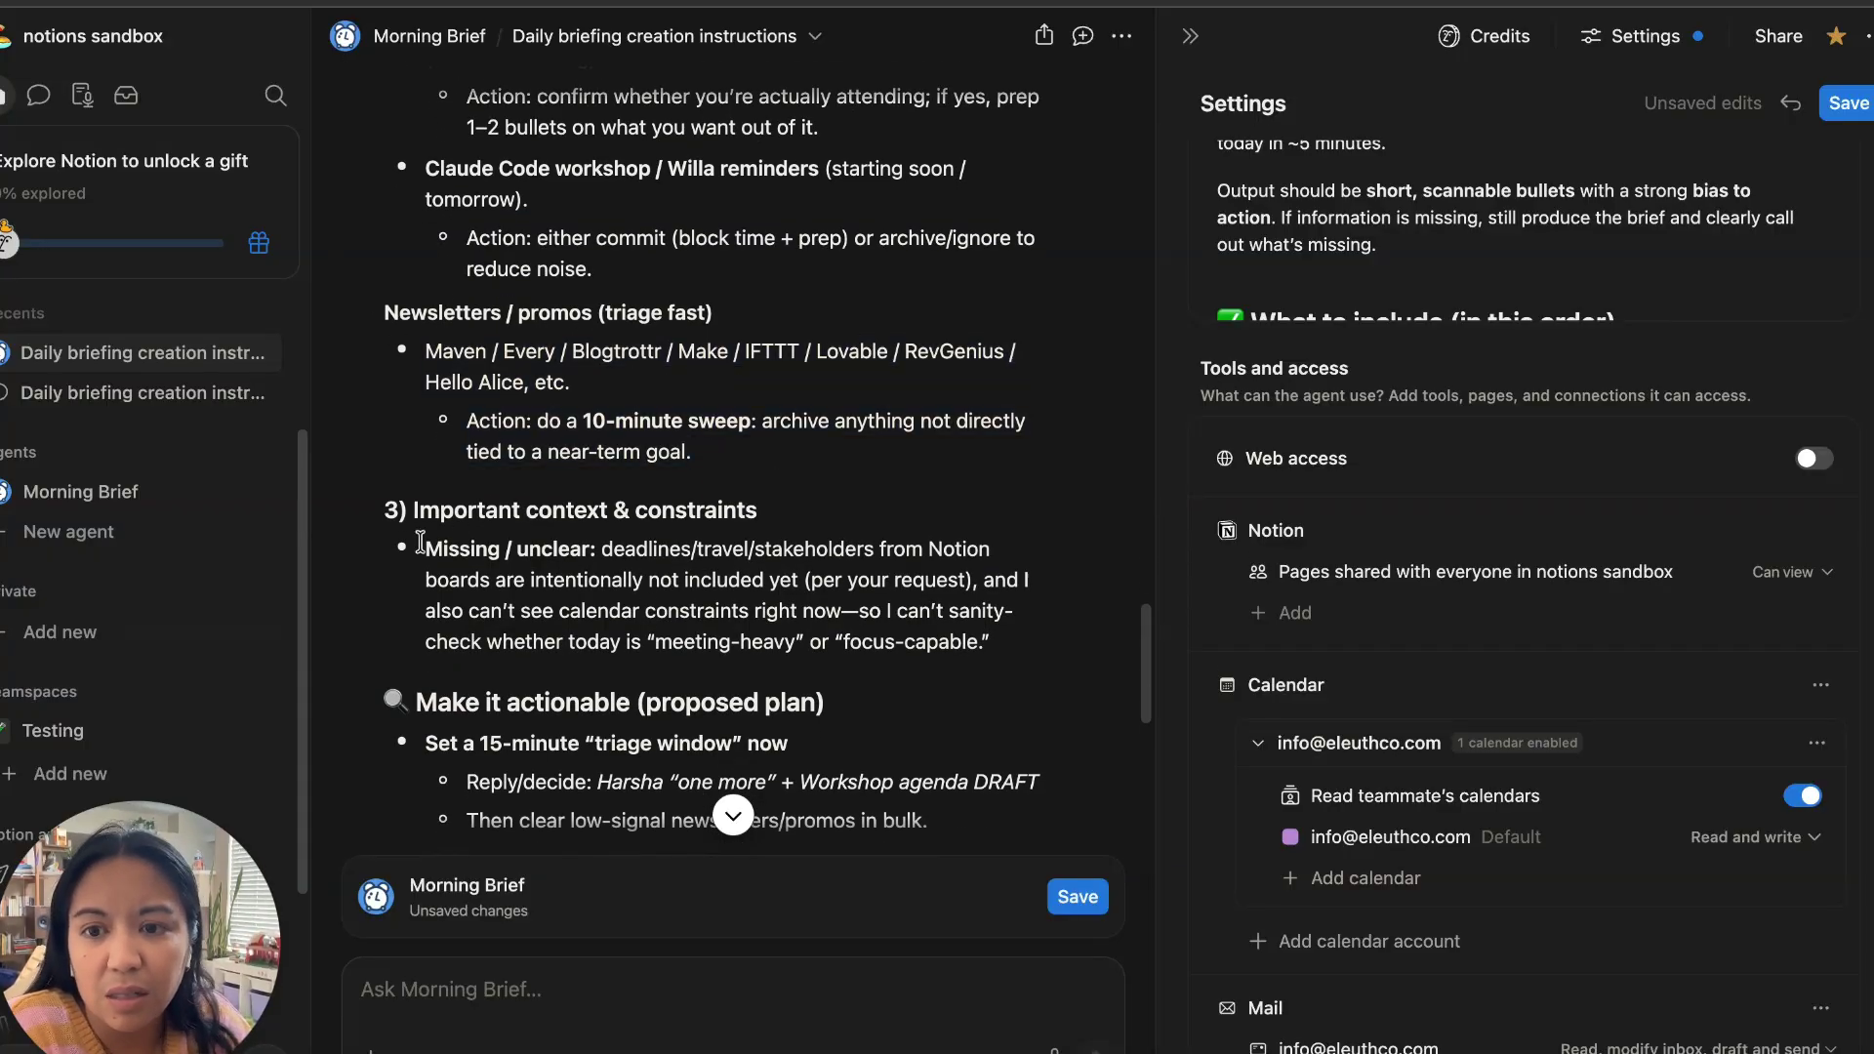
left_click_drag(419, 542, 1008, 640)
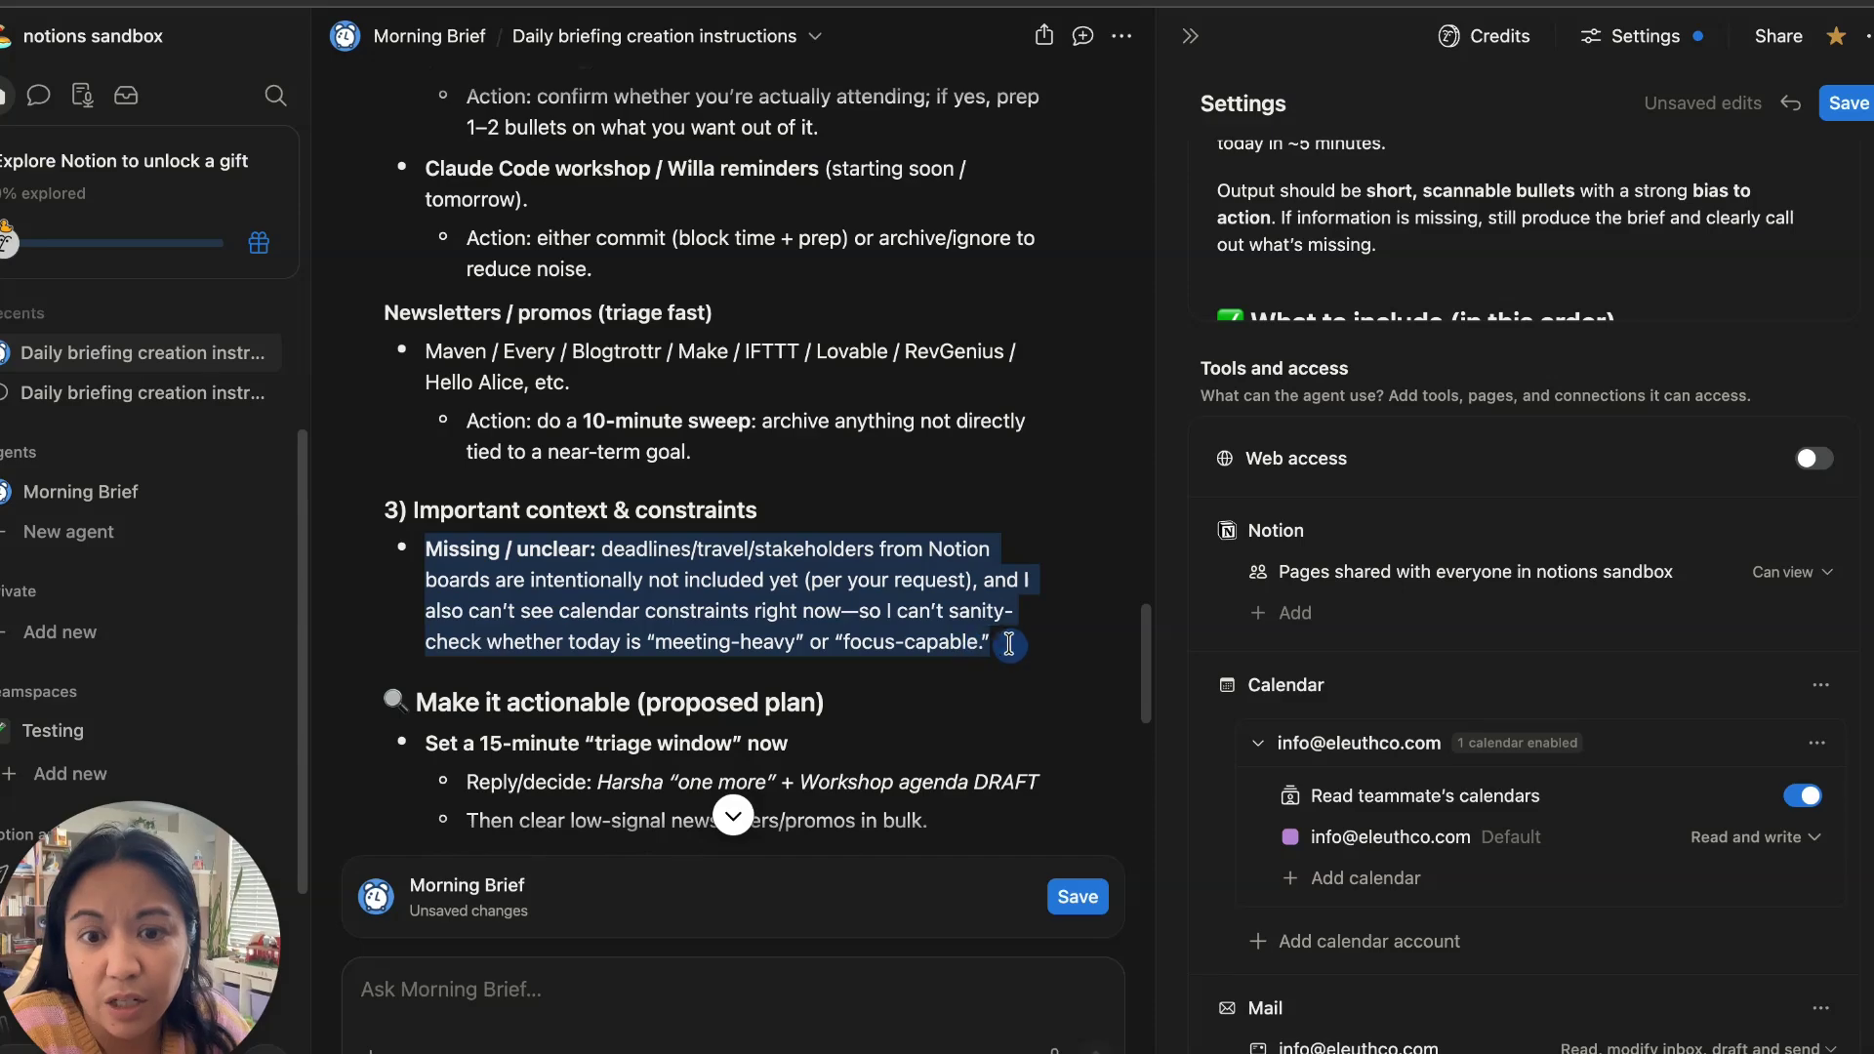
left_click(1008, 640)
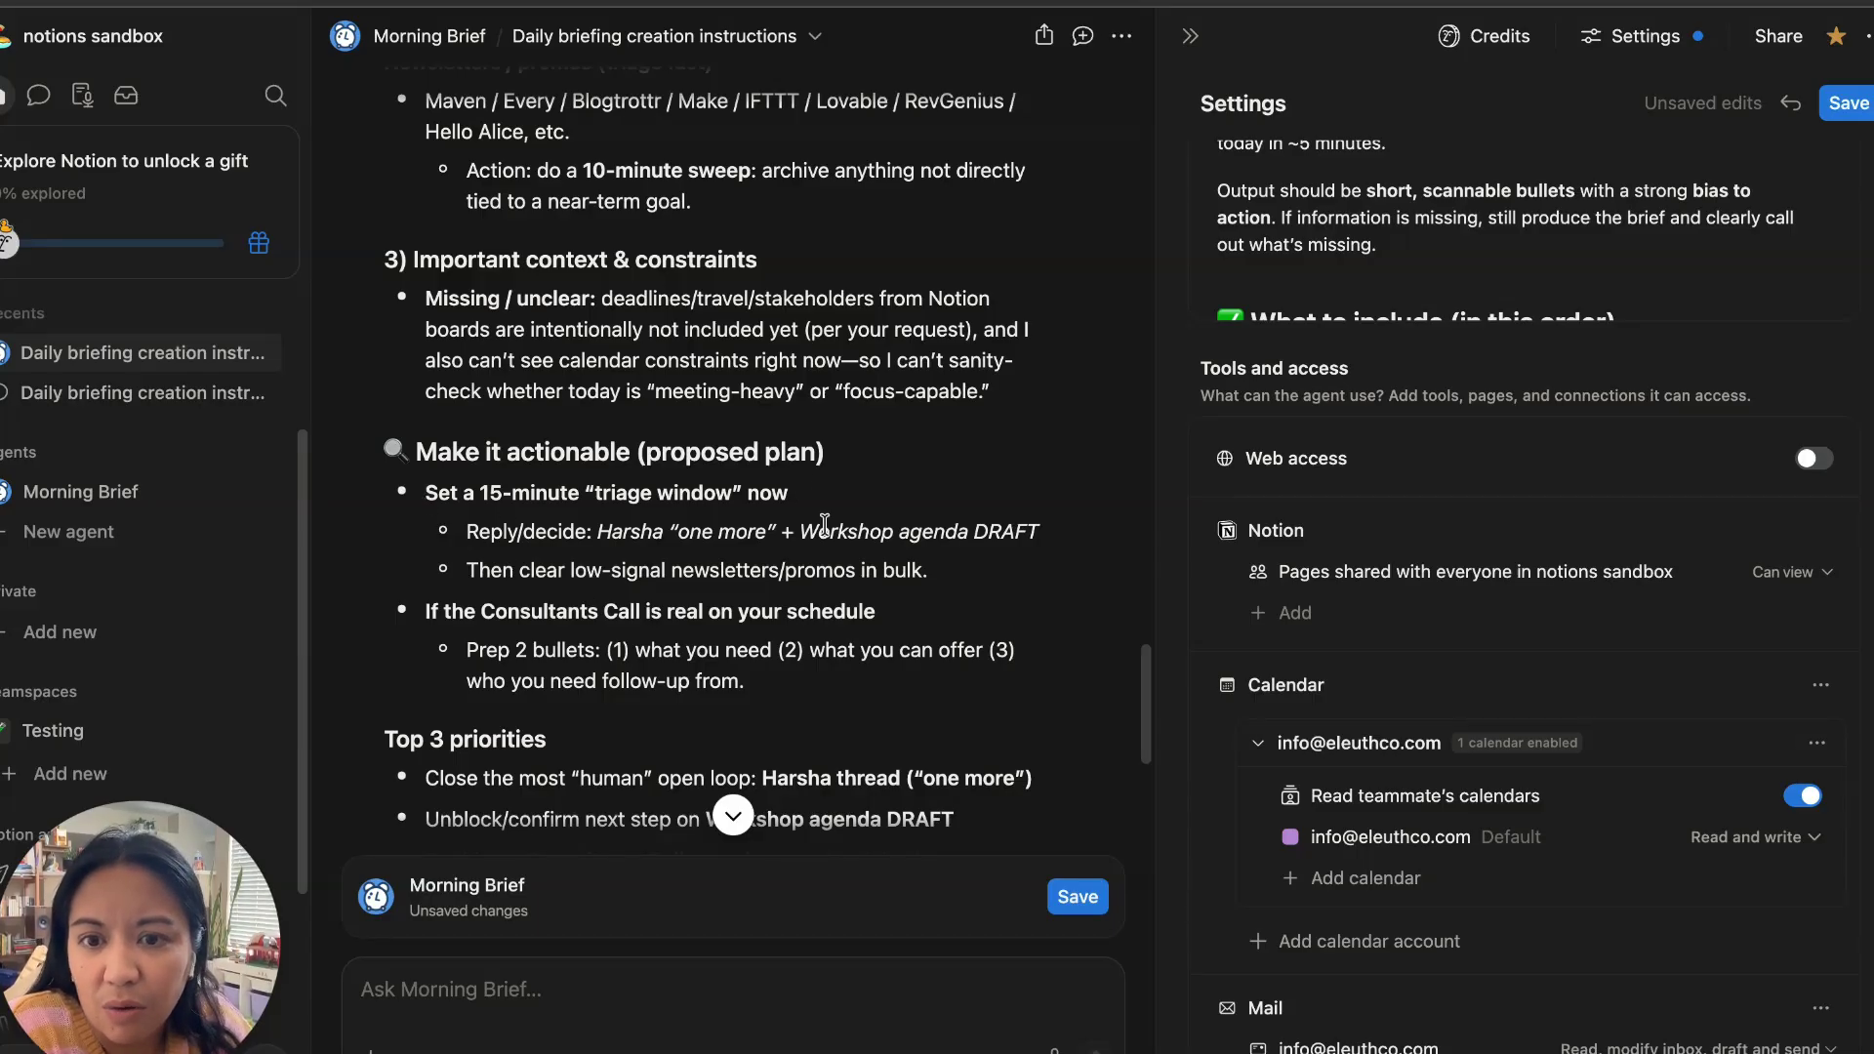
left_click_drag(371, 428, 1017, 575)
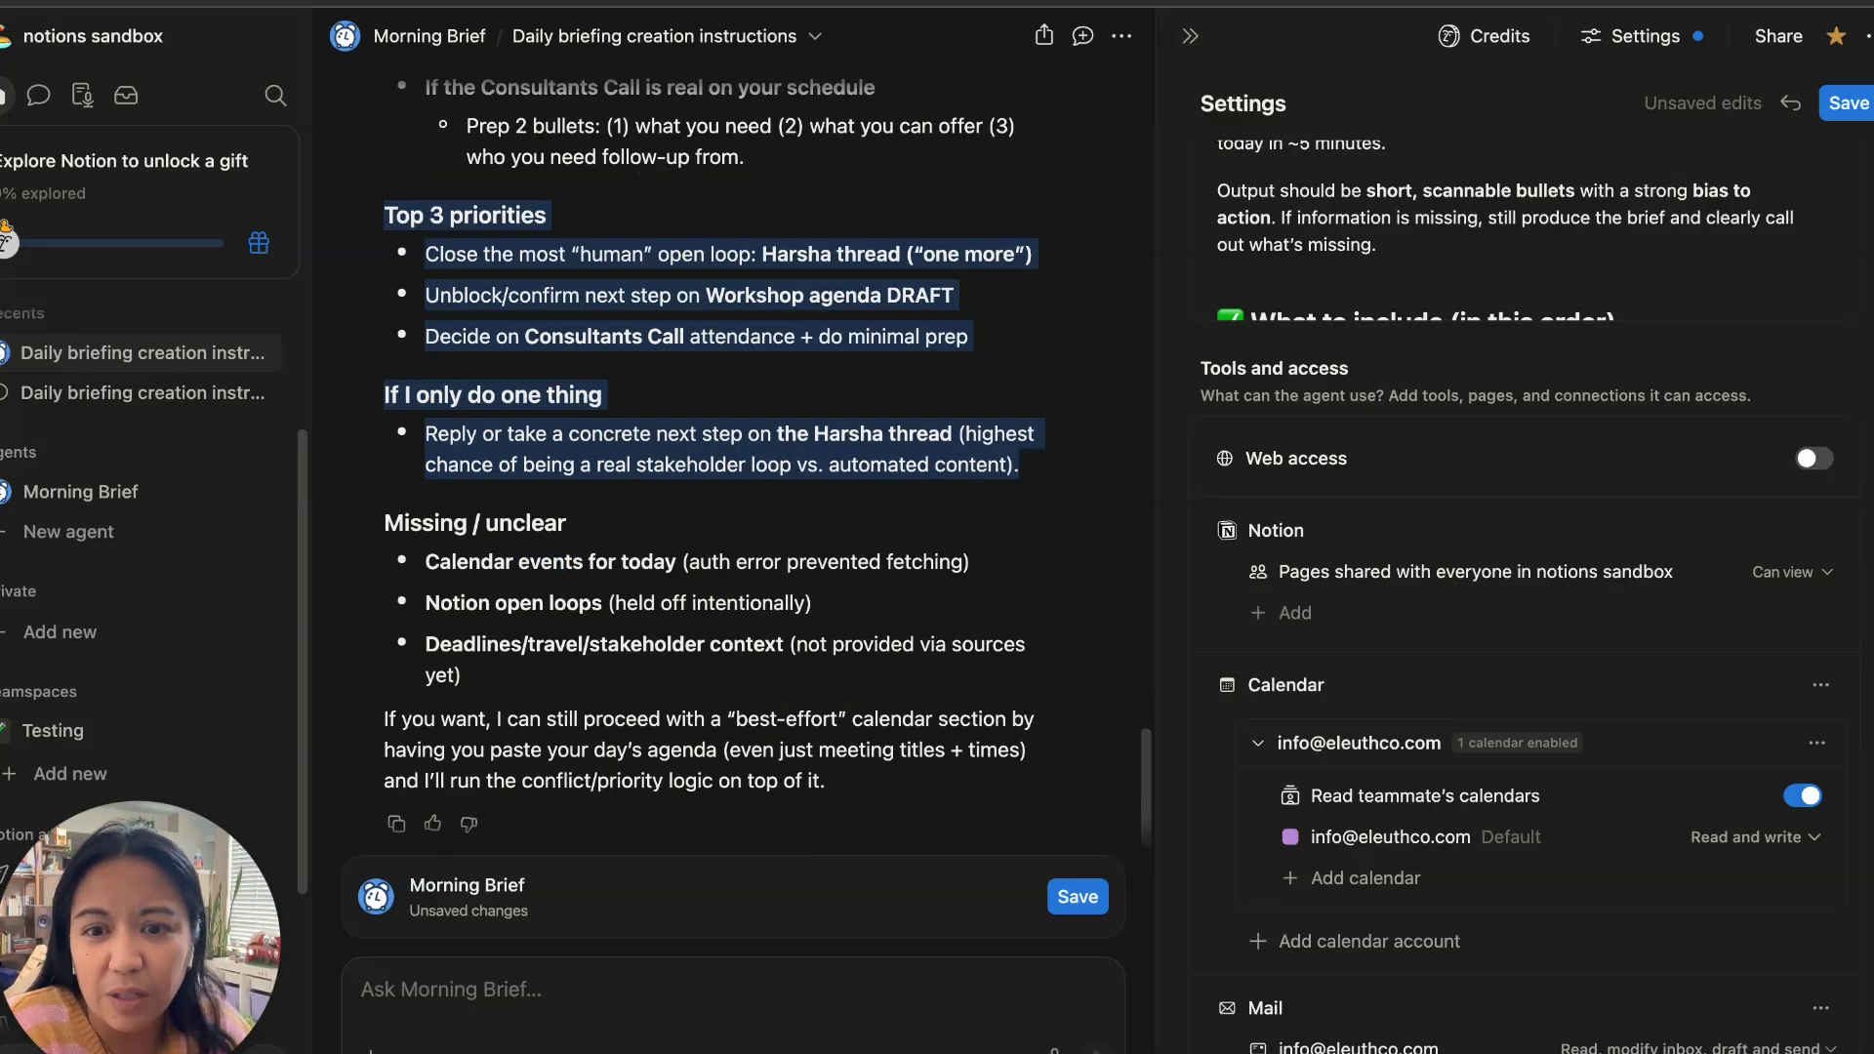
- Ask the agent for a consistent daily brief template with top three priorities, emails and meetings sections, and to tackle the calendar issue once that is set up
left_click(615, 1020)
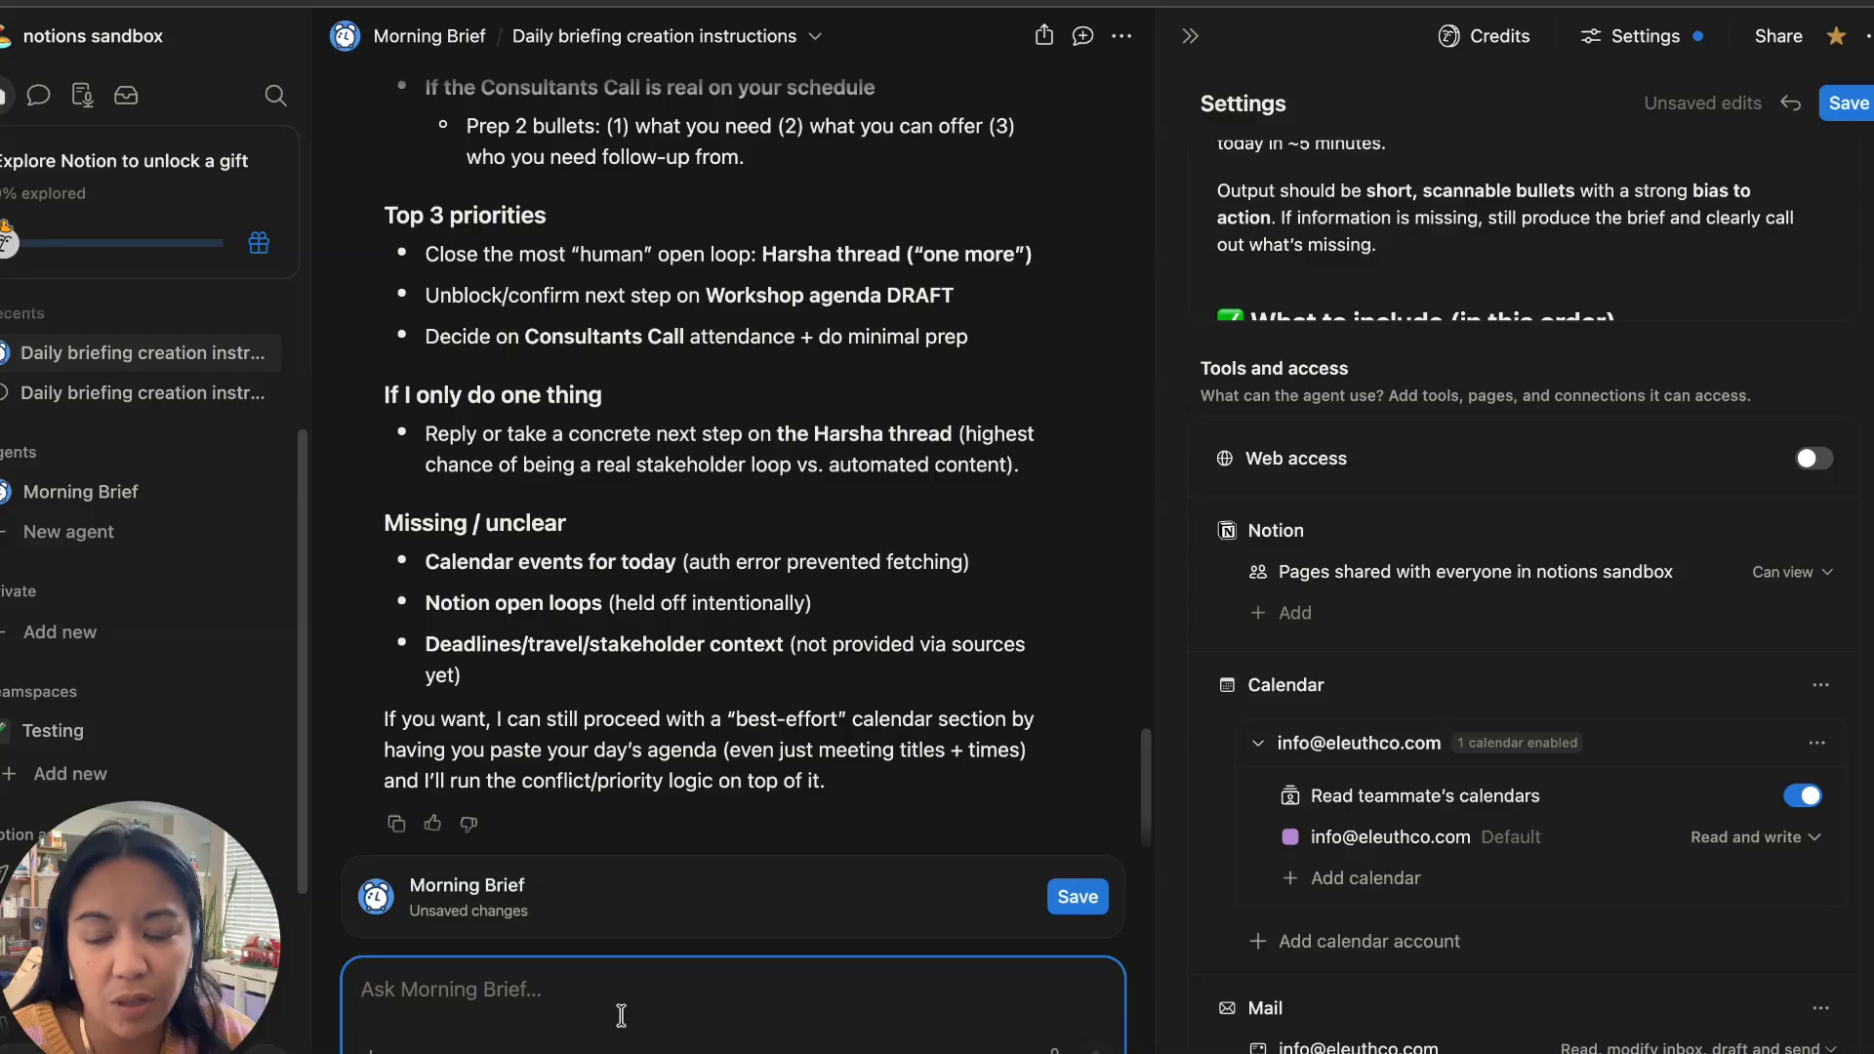
type("Create a template so that the brief looks the same every day. Have a top three priority section. Have a section for emails and a section for meetings for the day.")
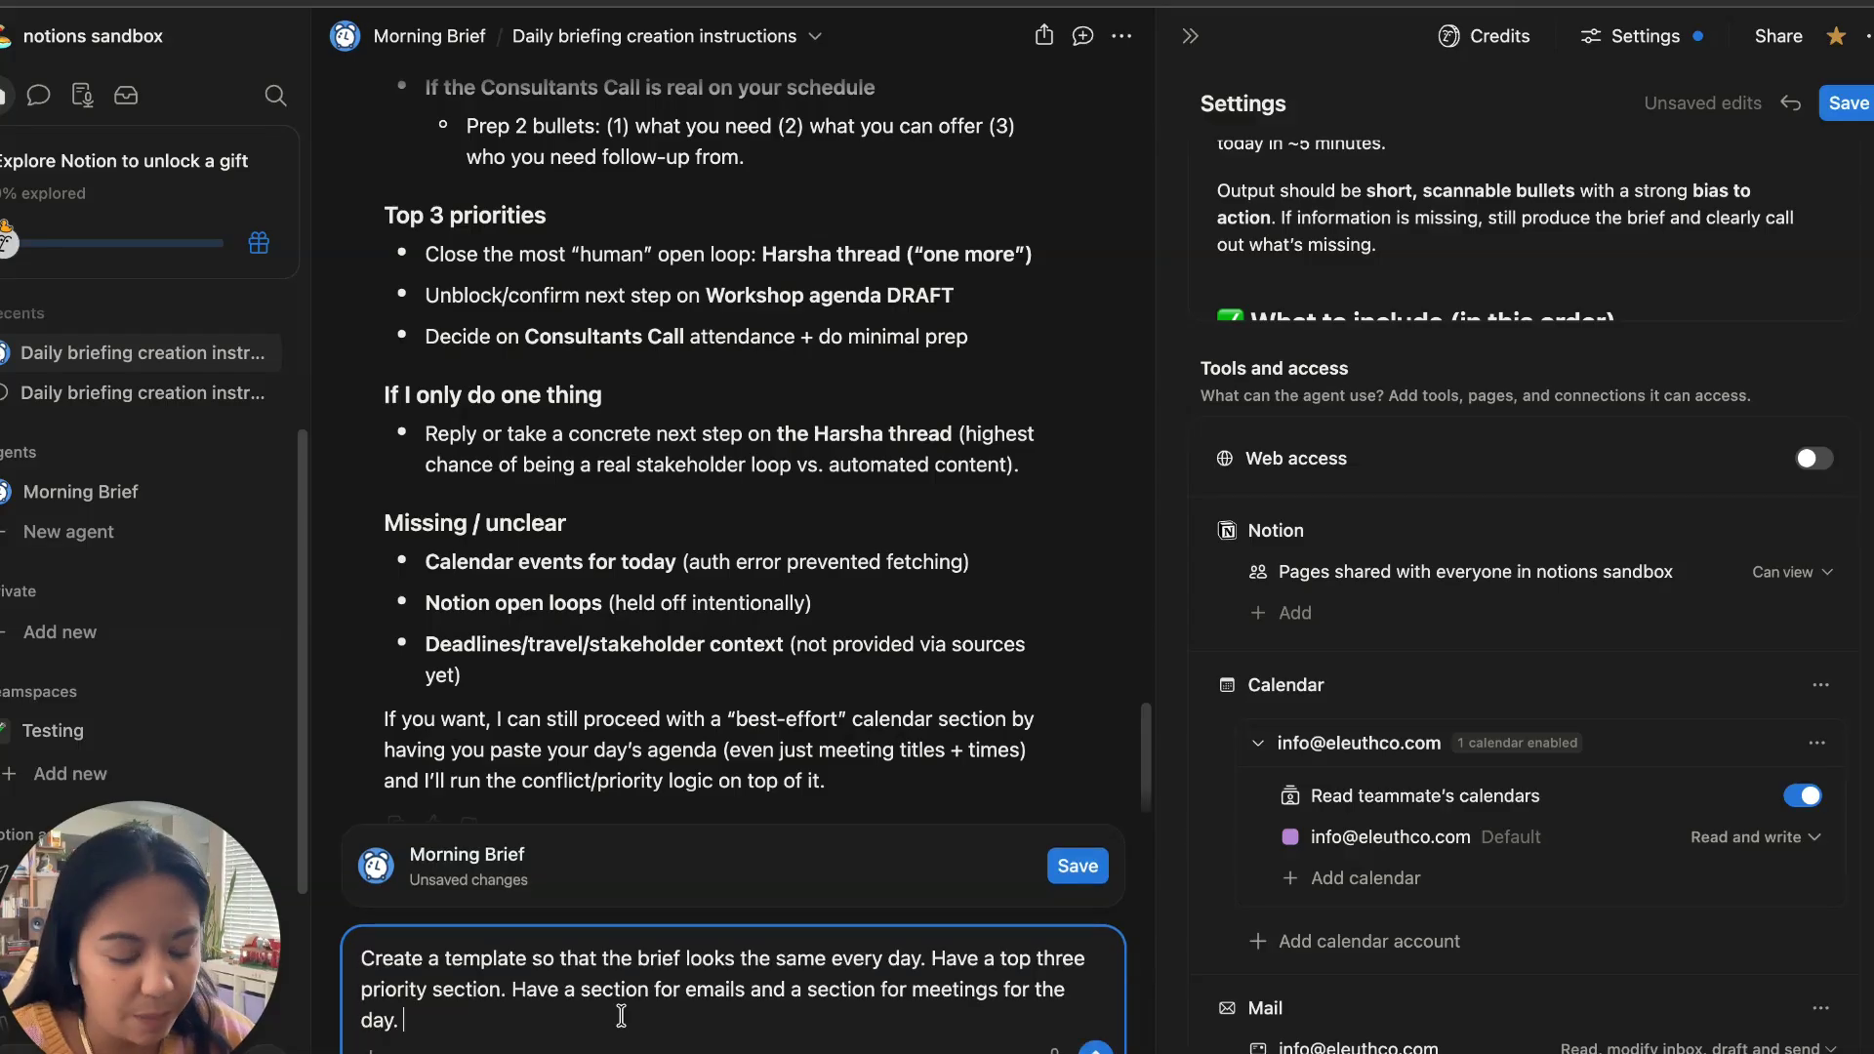
key("Return")
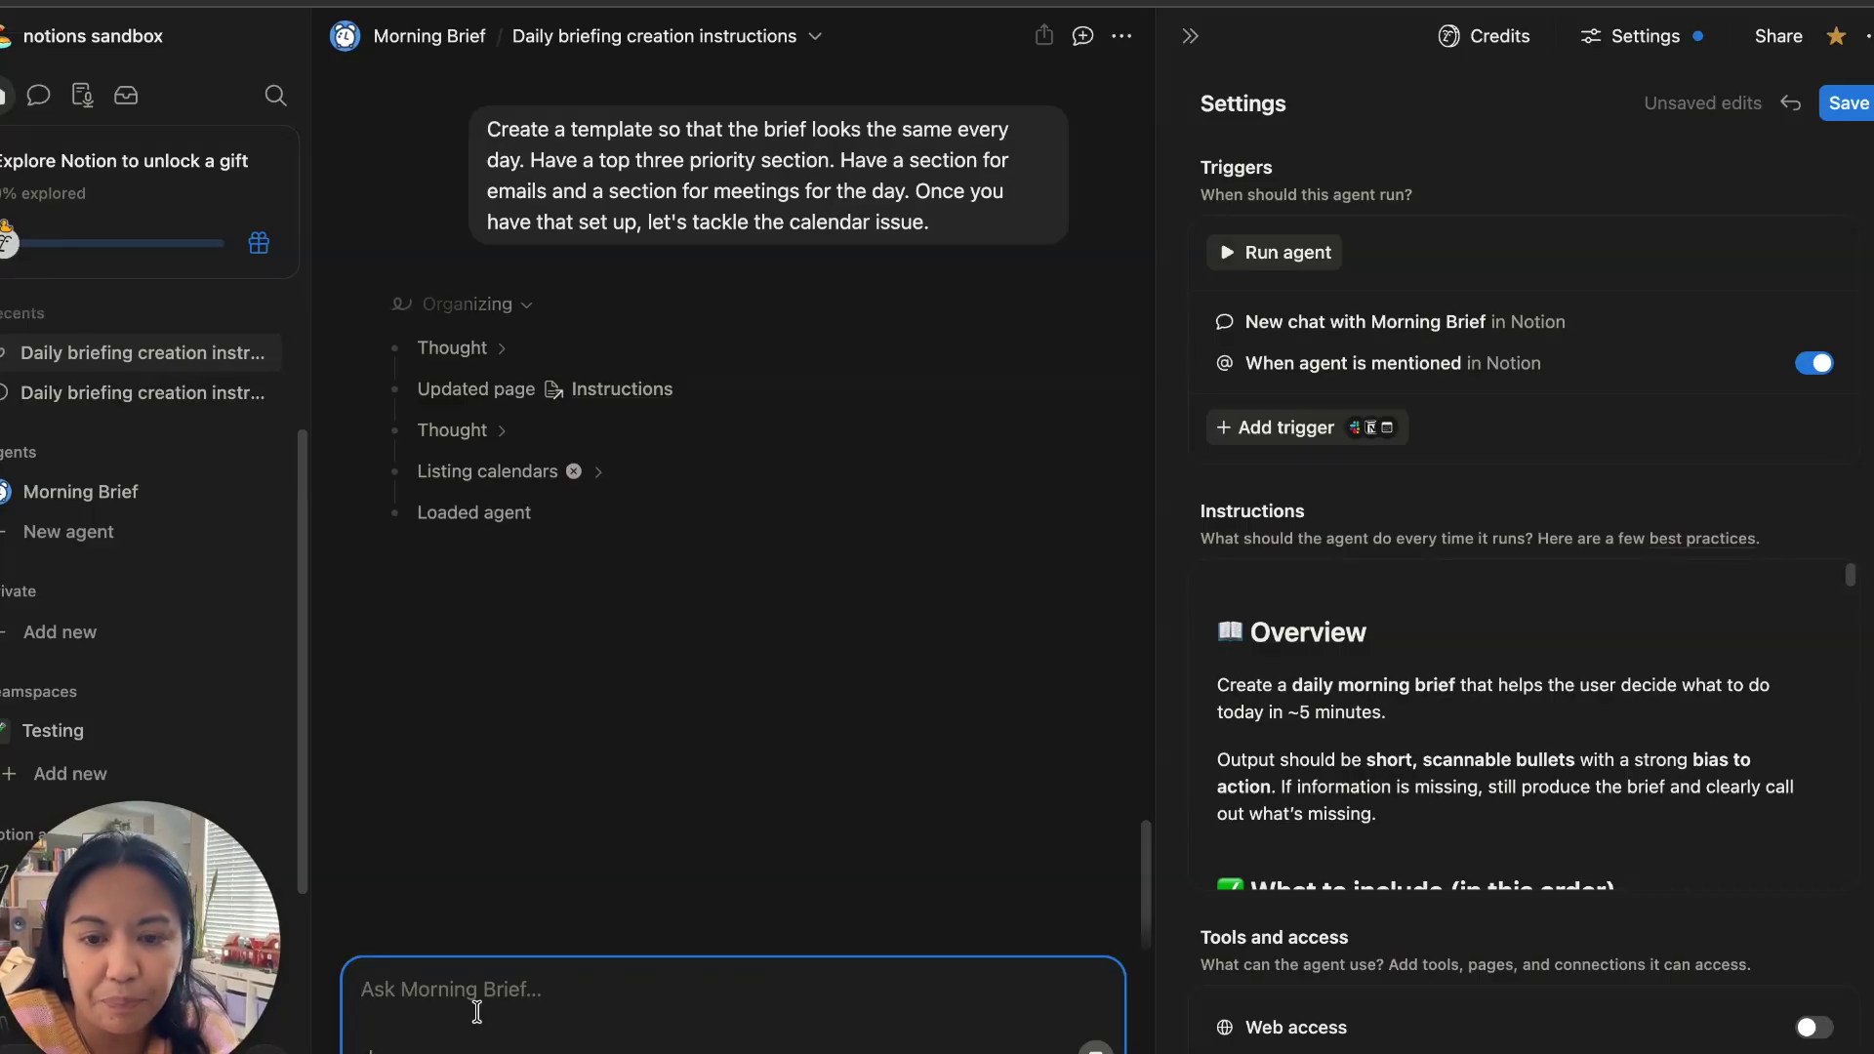
- Tell the agent to run every day at 7 a.m. local time and ping the brief on Slack in #morning-briefs
type("I want this to run every day at 7 a.m. local time.")
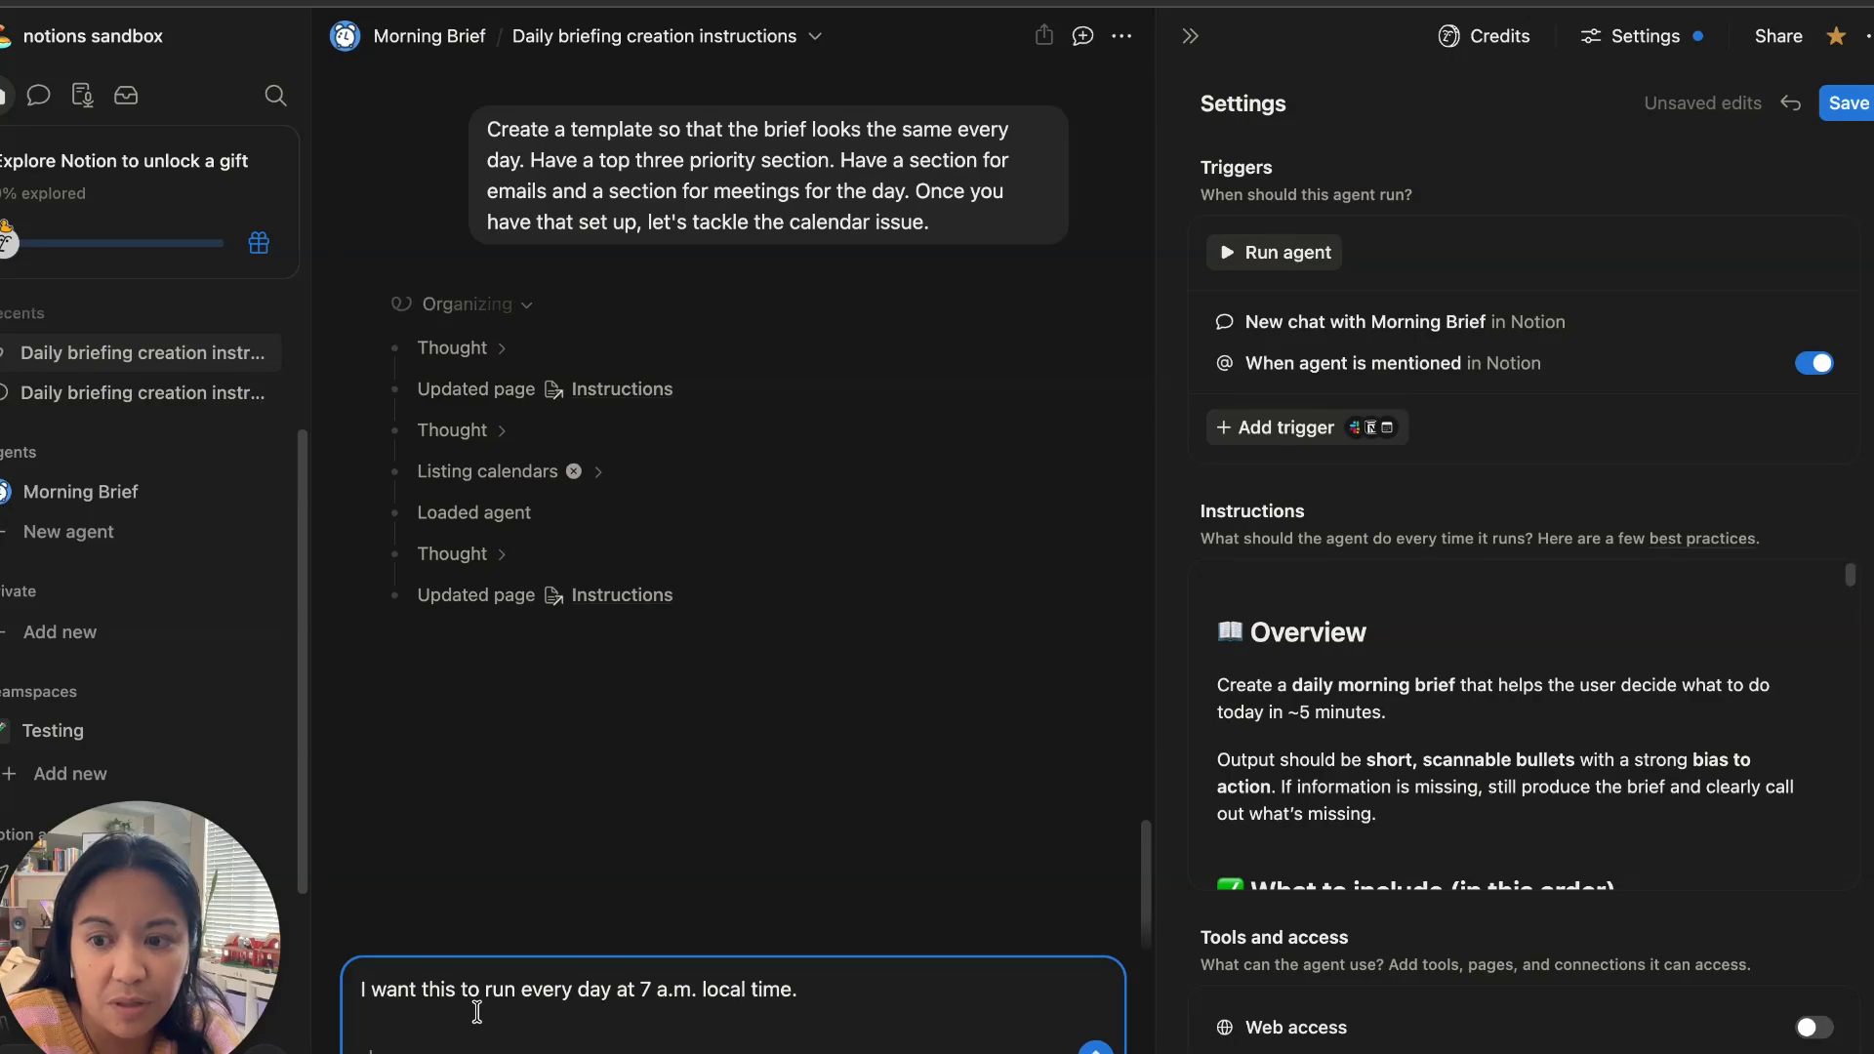
type("I also want you to ping me this on Slack in #morning-briefs.")
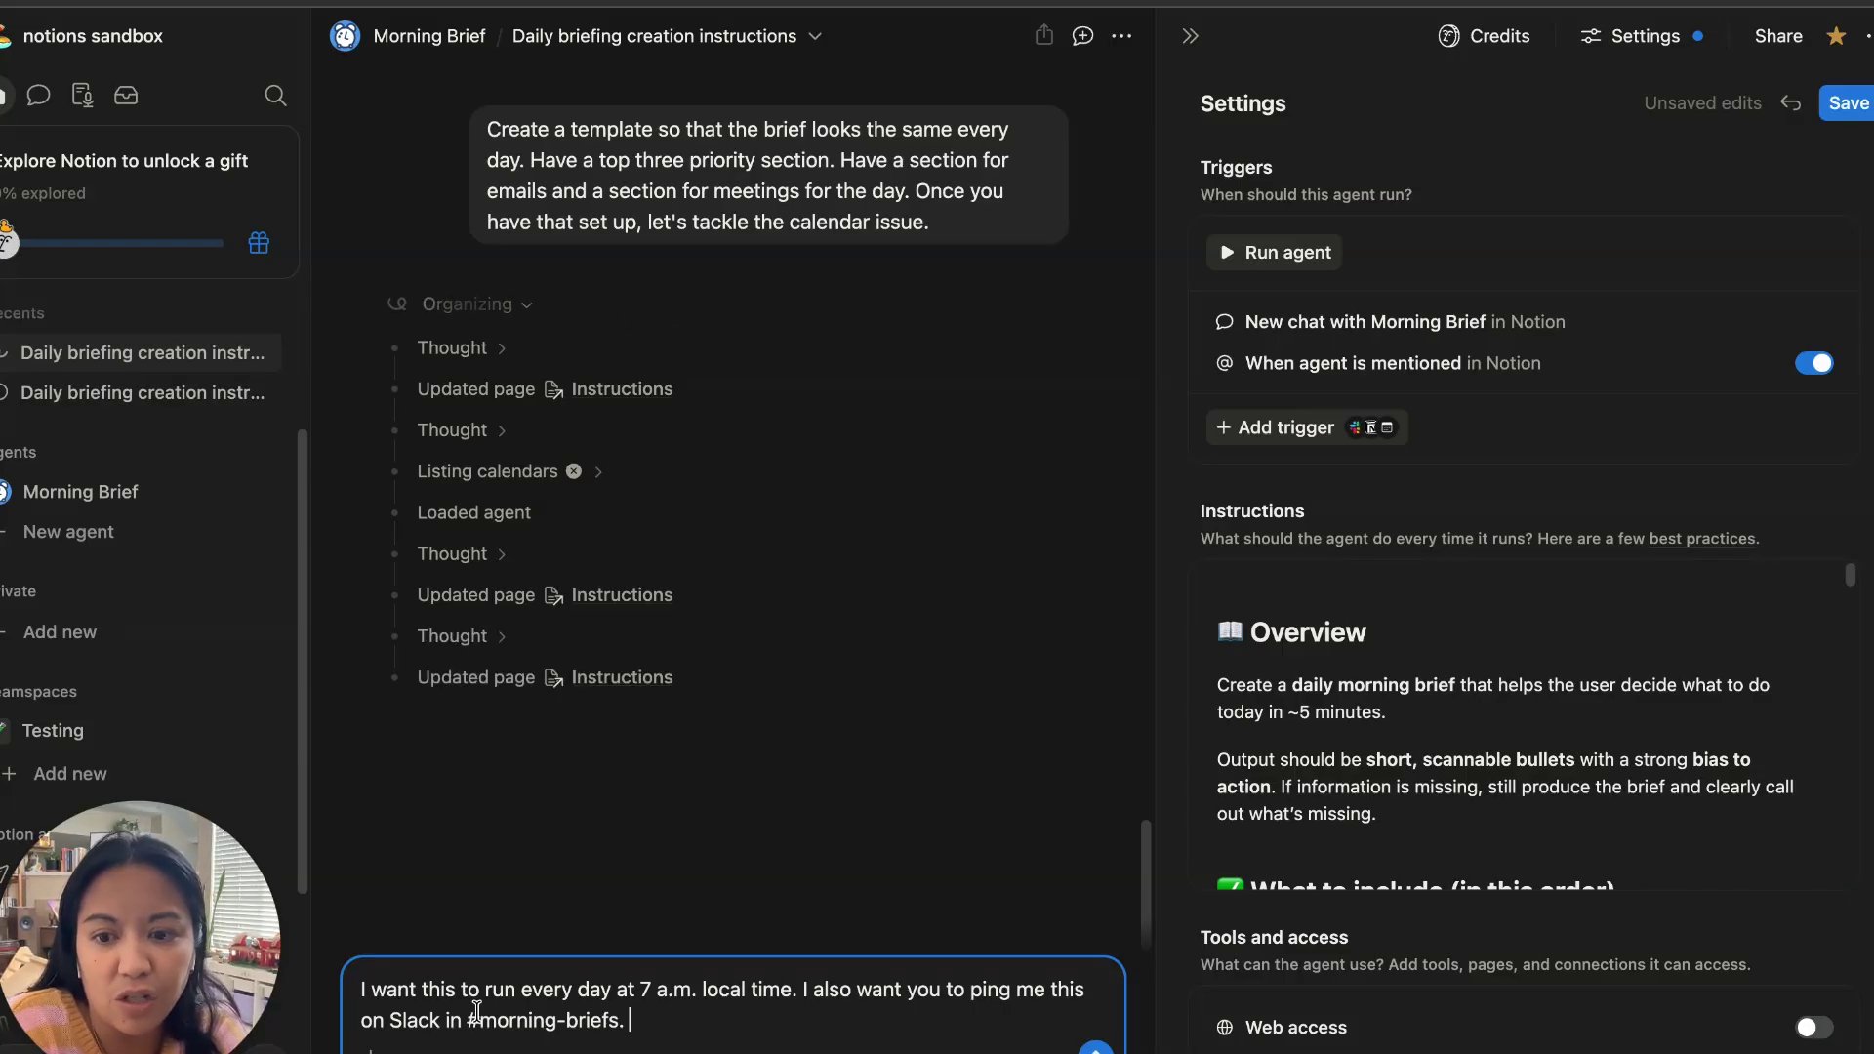
key("Return")
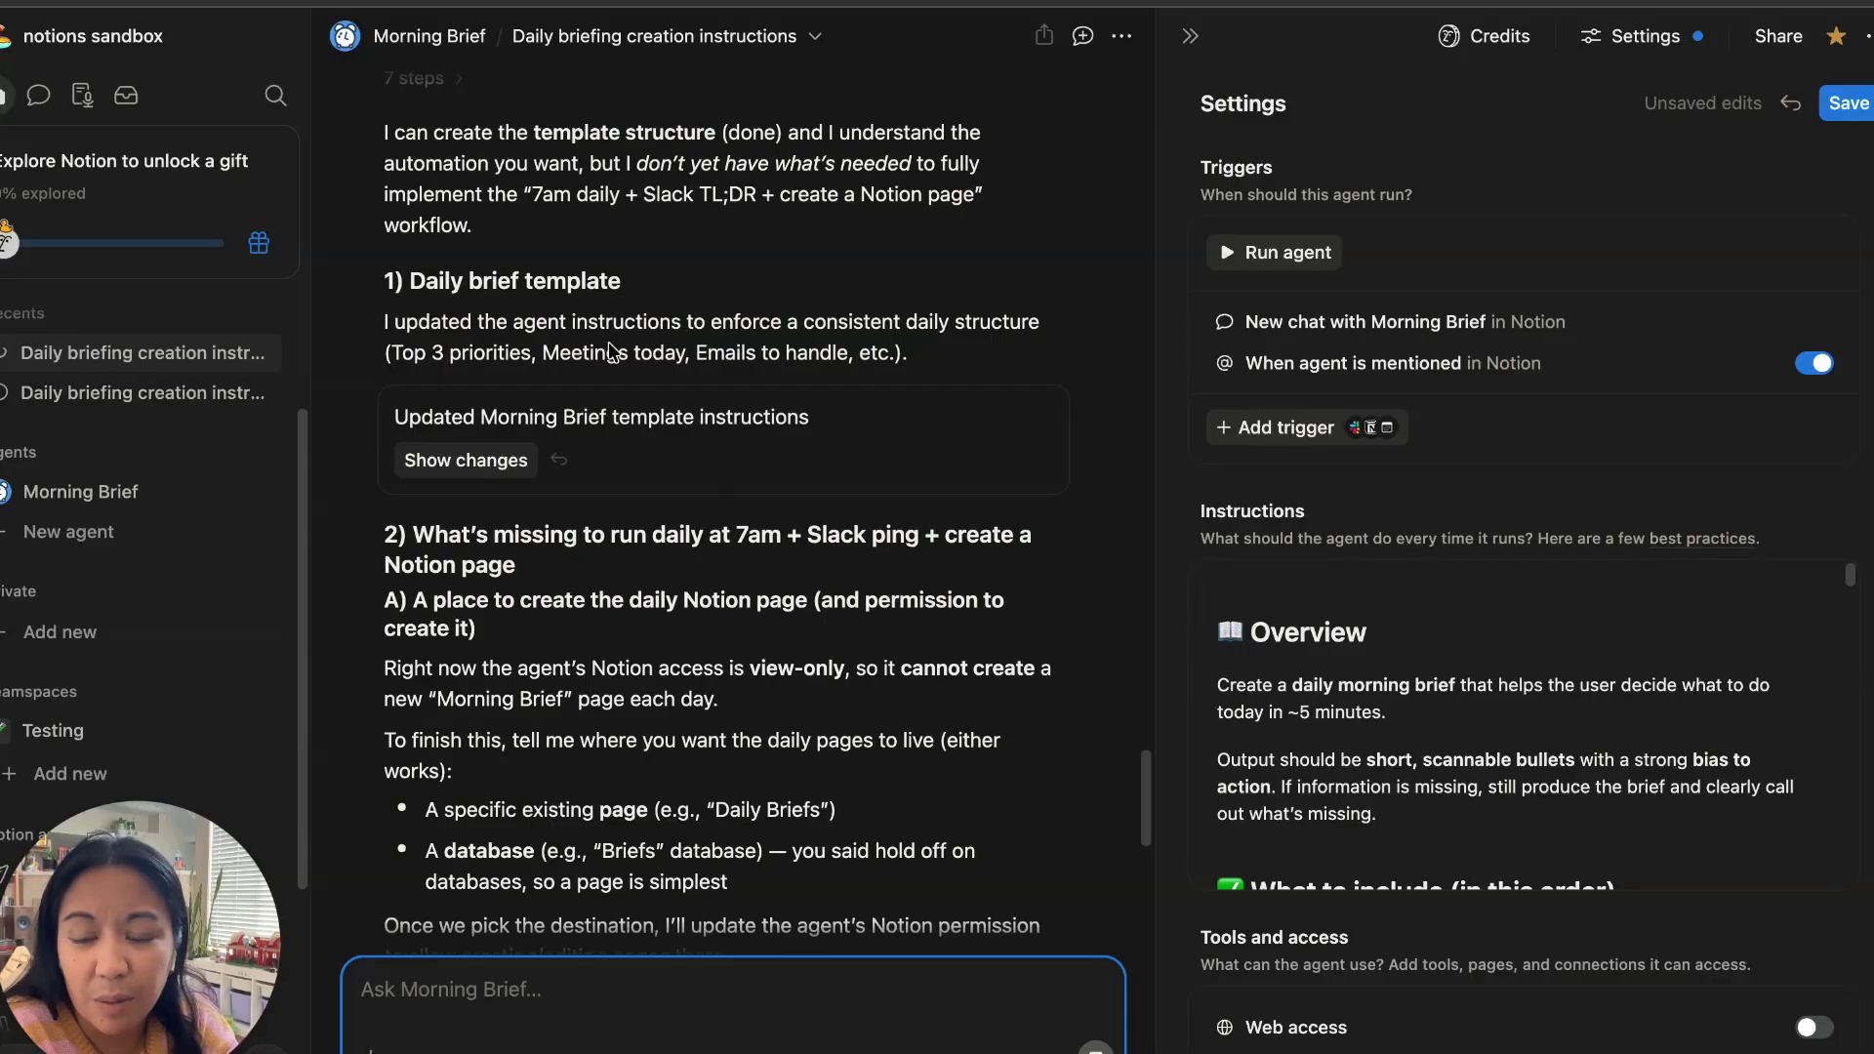
- Review the agent's list of missing setup items and tell it to create a briefs database with a new page for each day and each brief
scroll(607, 341, "down", 3)
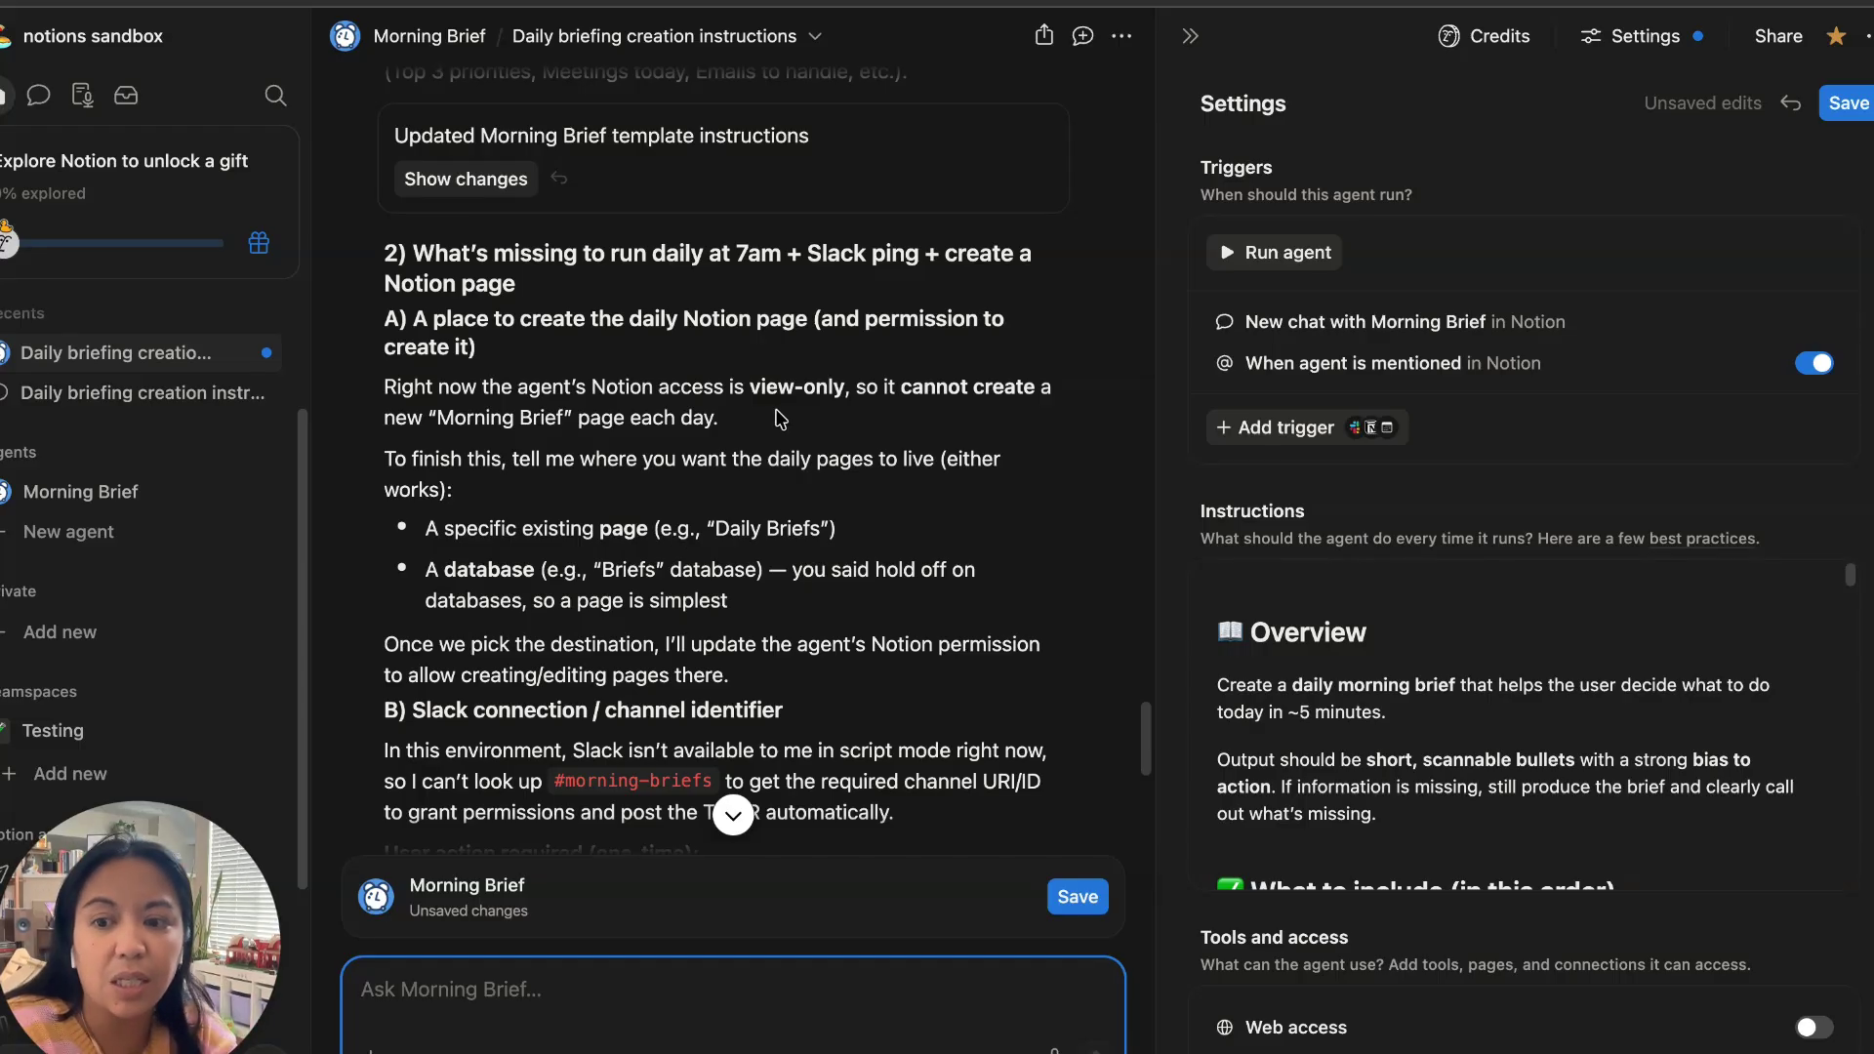
scroll(781, 417, "down", 3)
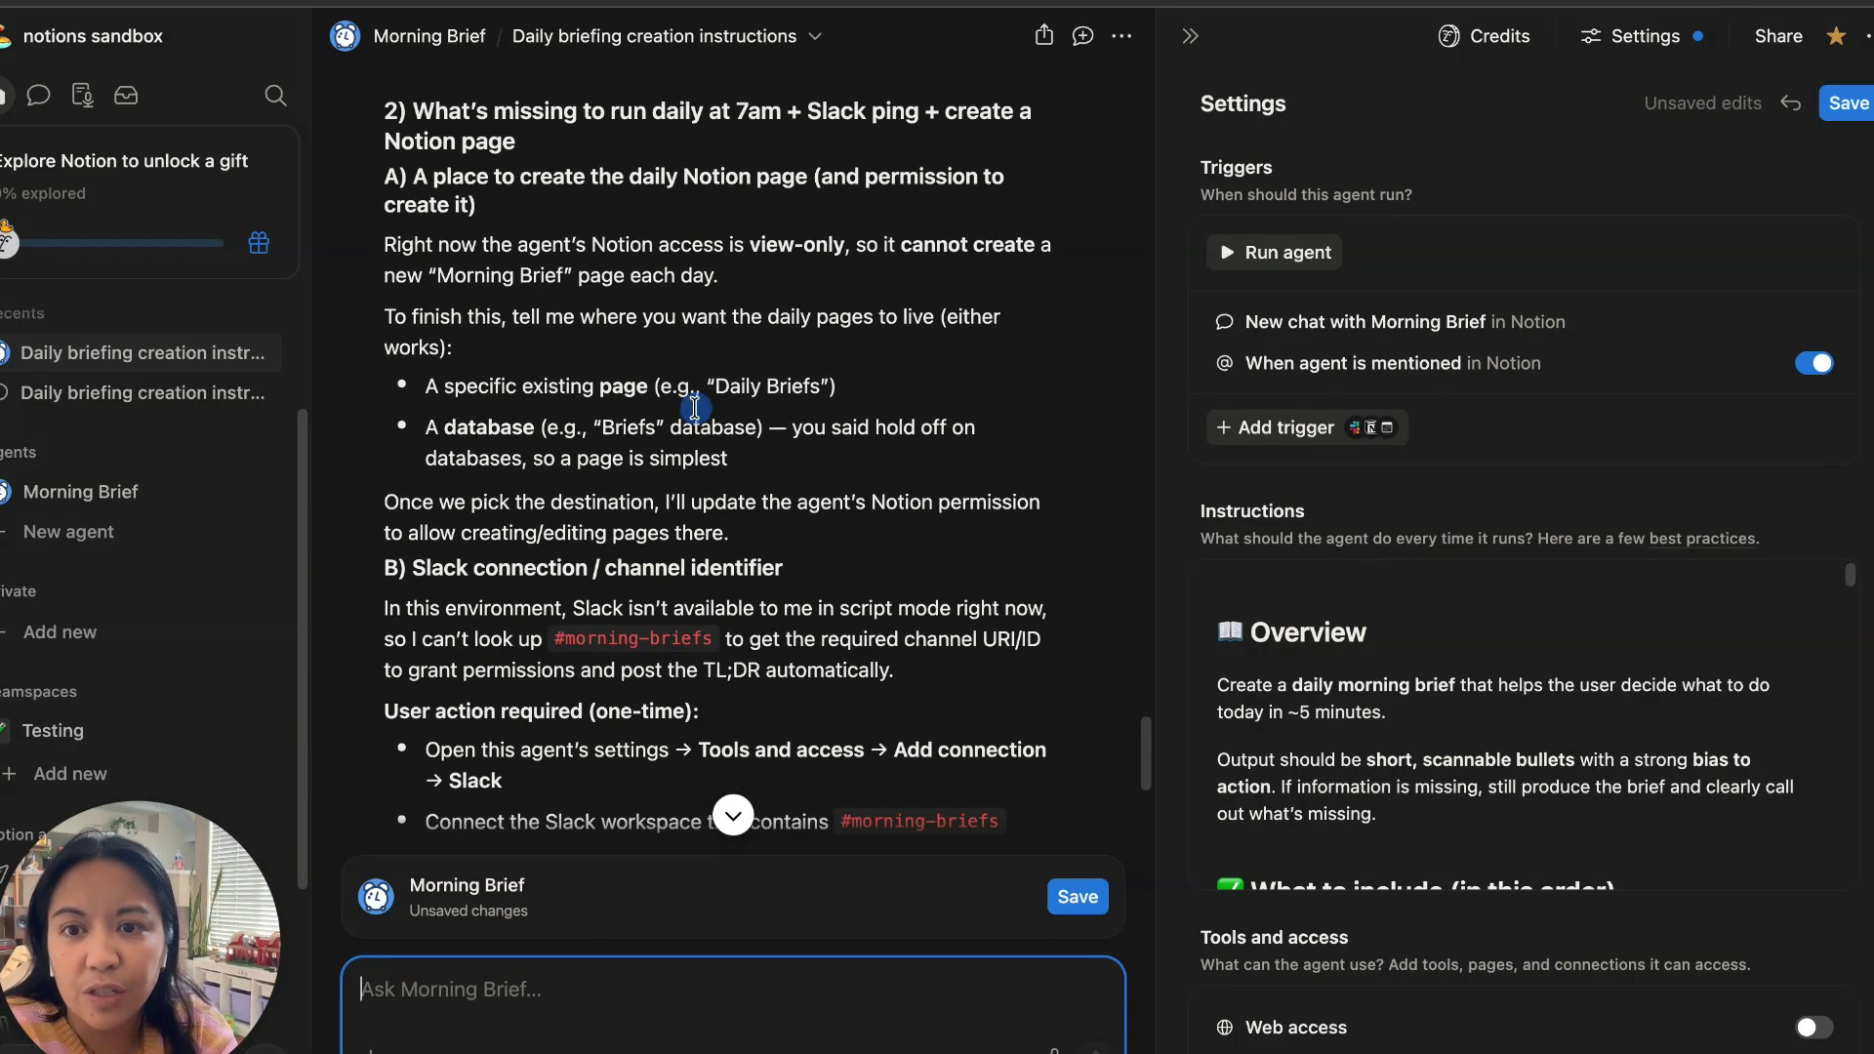
left_click(760, 454)
left_click_drag(761, 453, 386, 318)
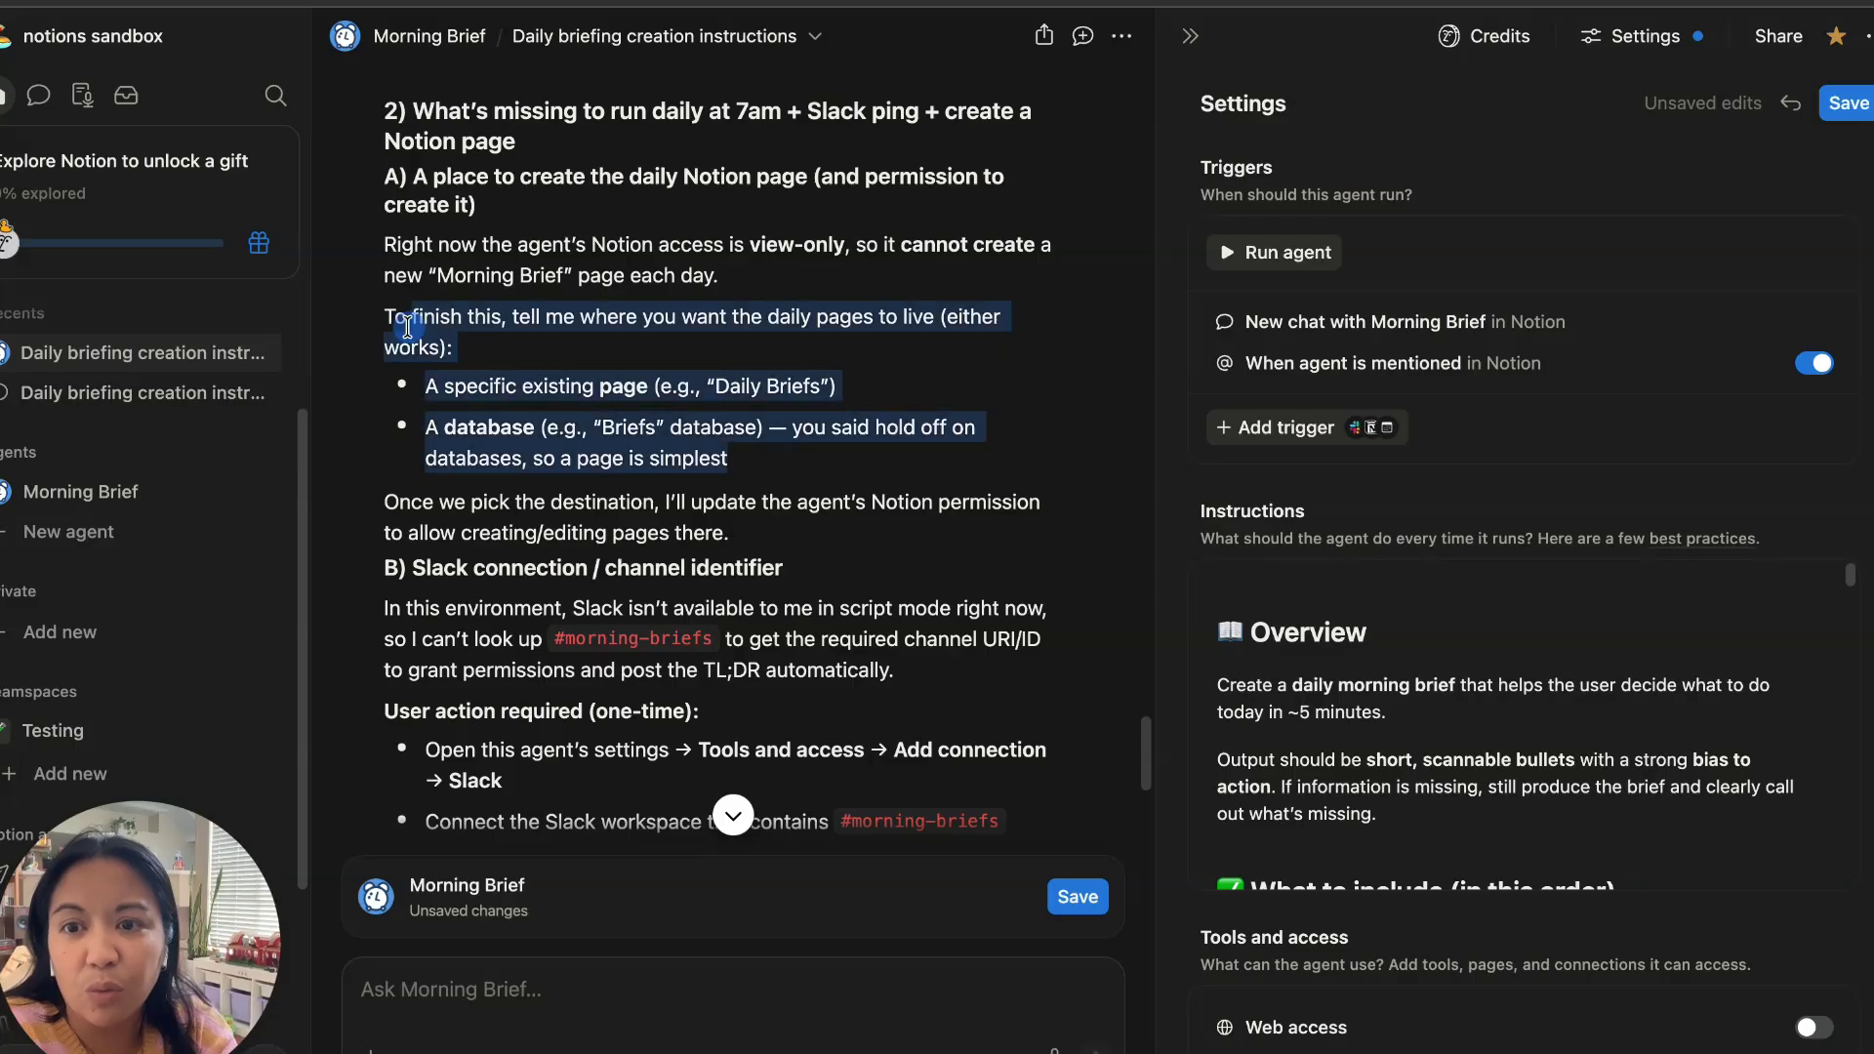
left_click(490, 1008)
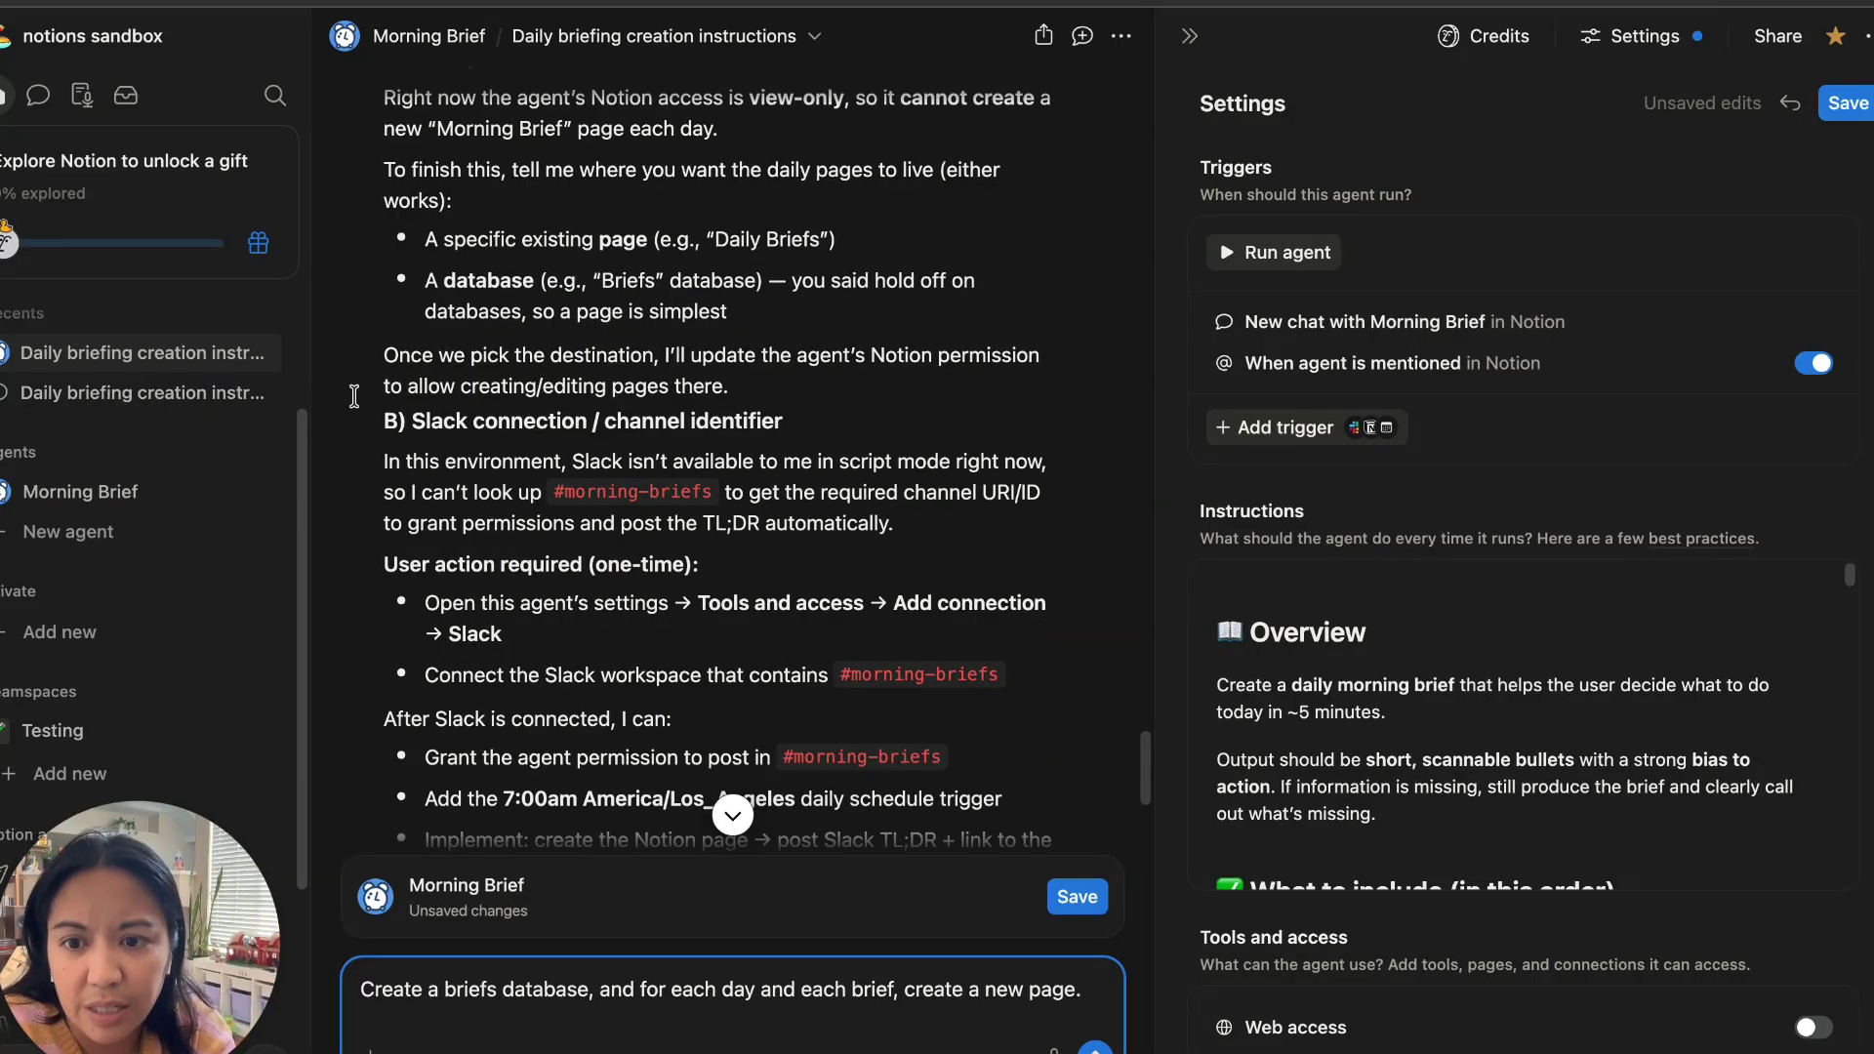
scroll(1304, 537, "down", 3)
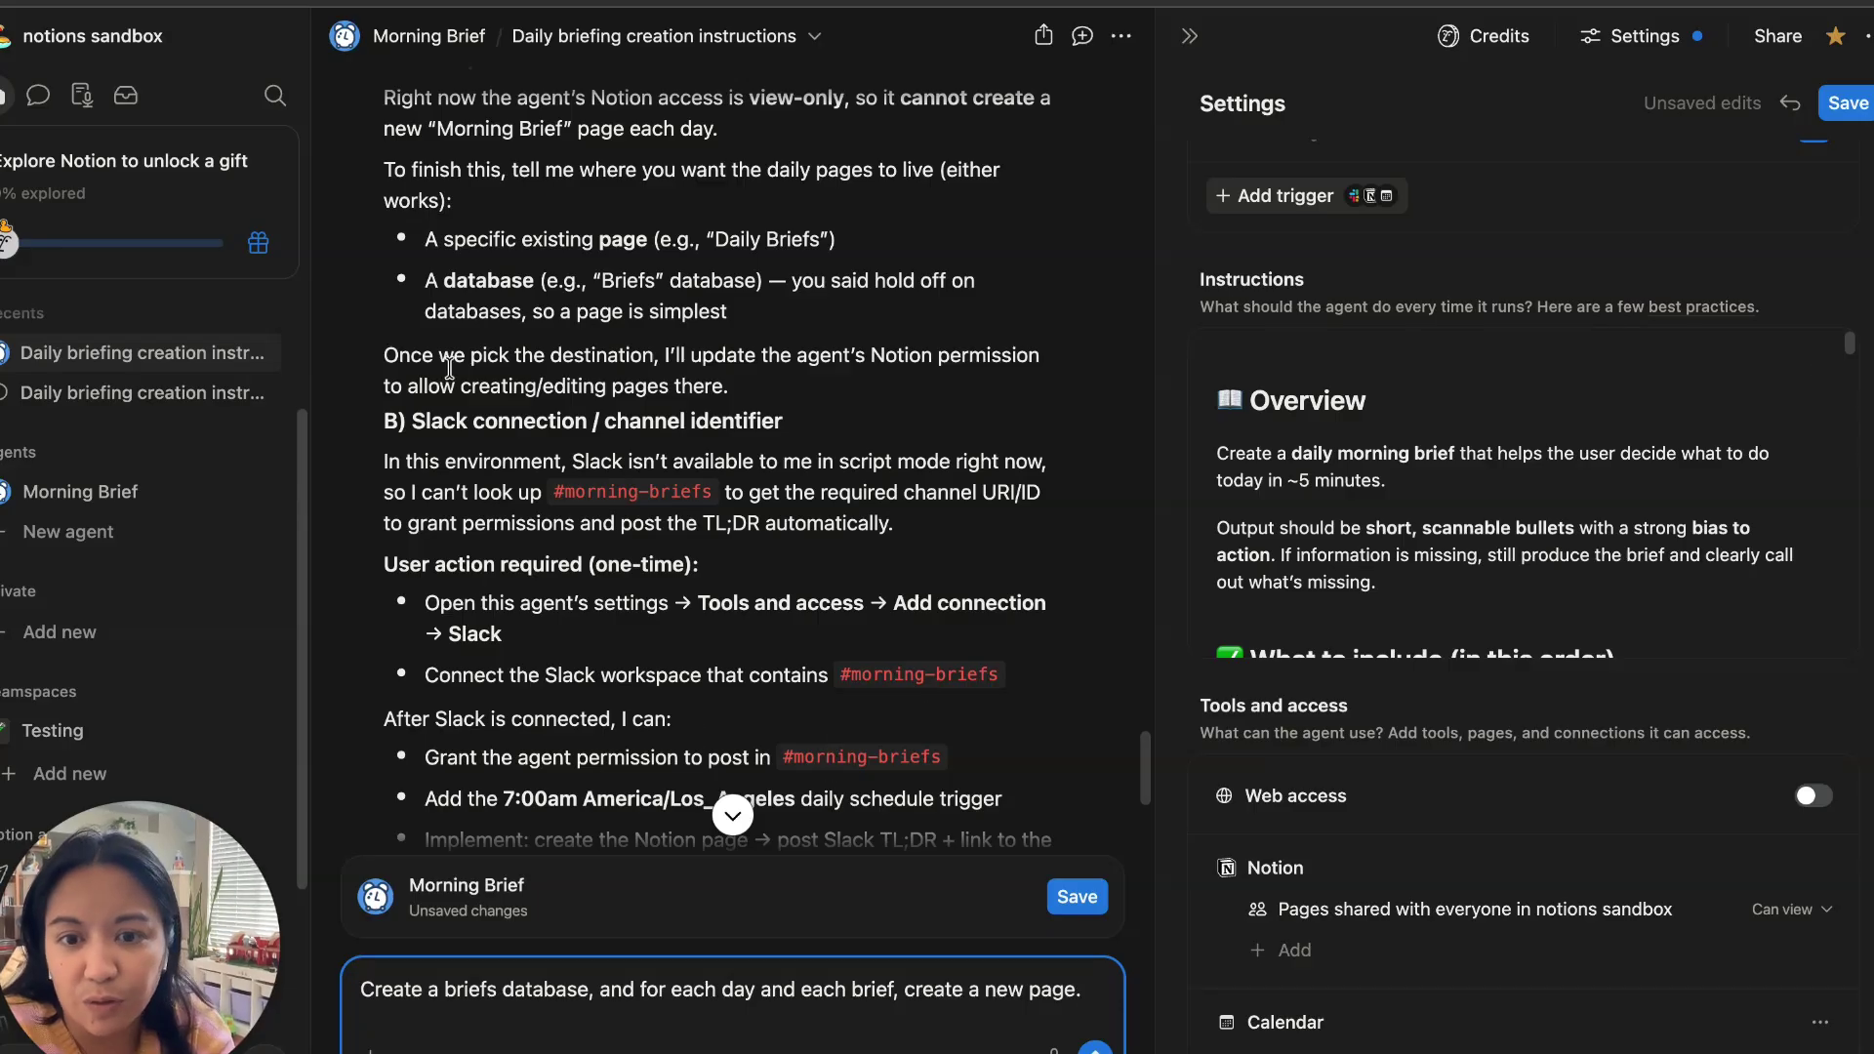
scroll(1532, 452, "down", 2)
scroll(1532, 452, "down", 2)
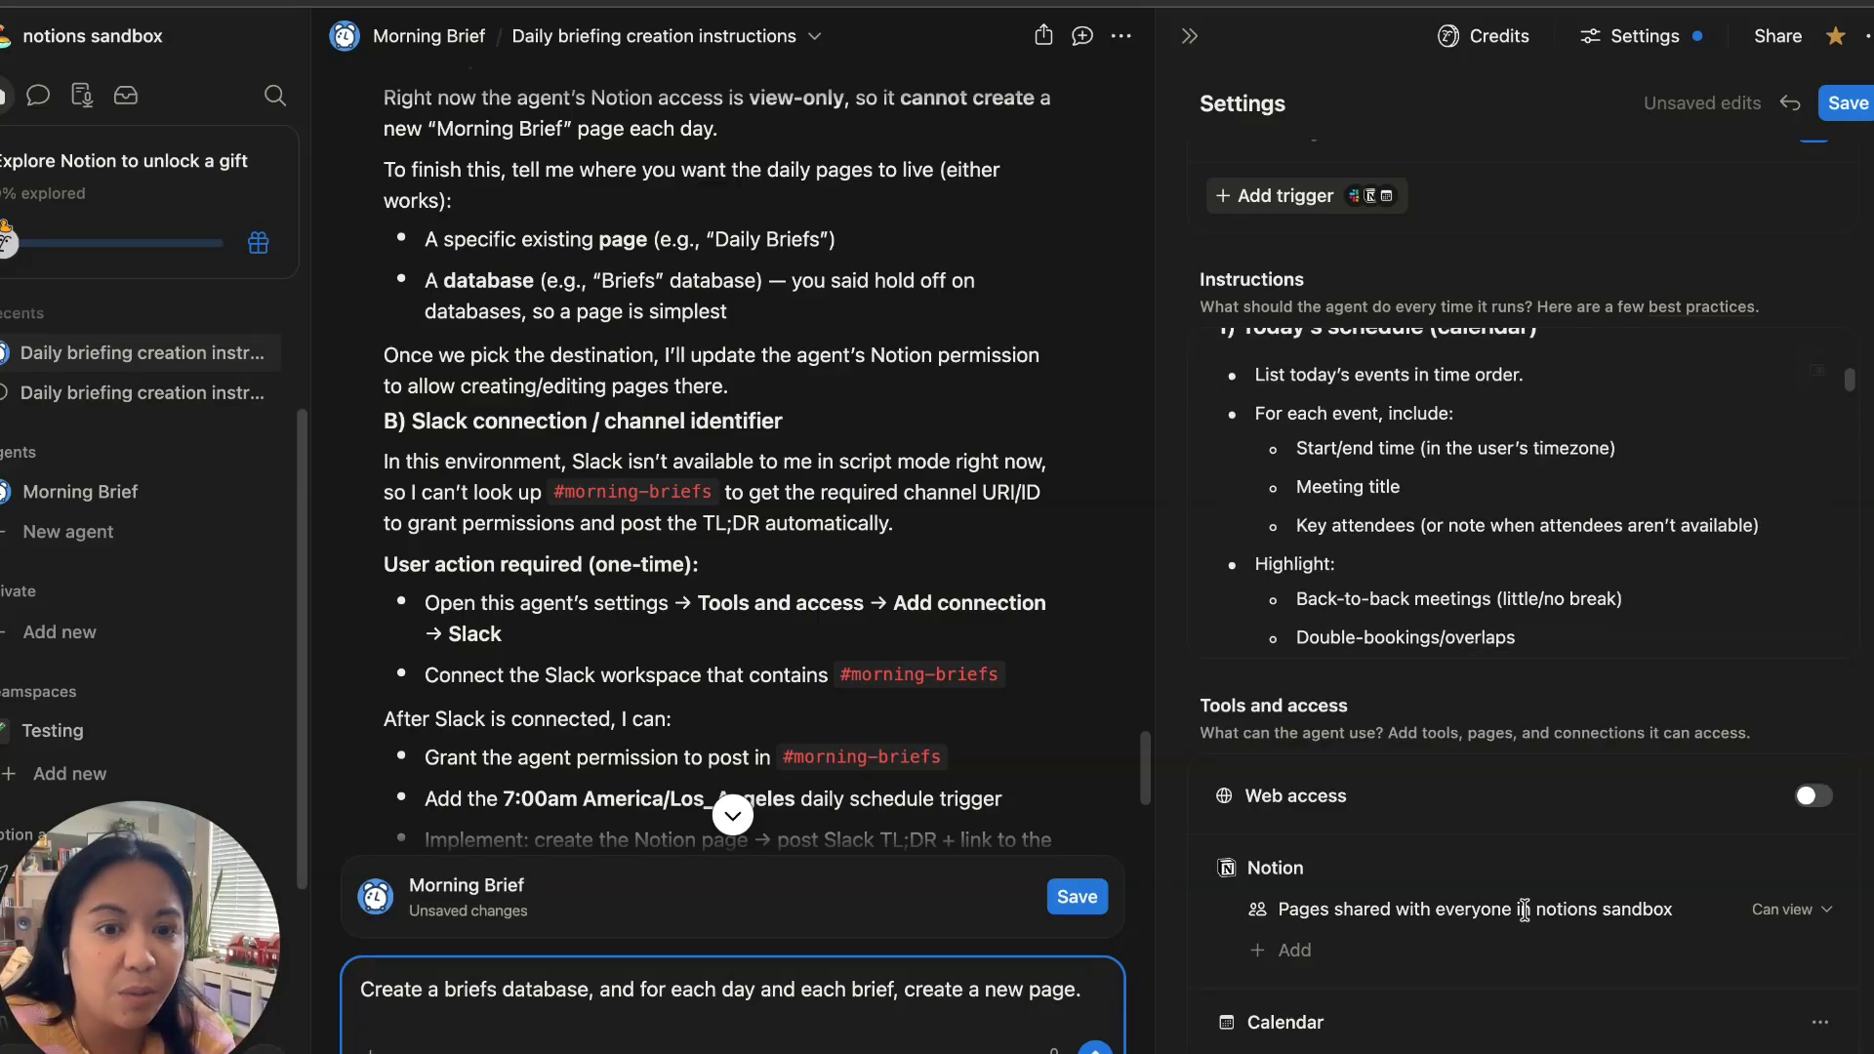
scroll(1525, 908, "down", 7)
scroll(985, 669, "down", 3)
scroll(985, 669, "down", 2)
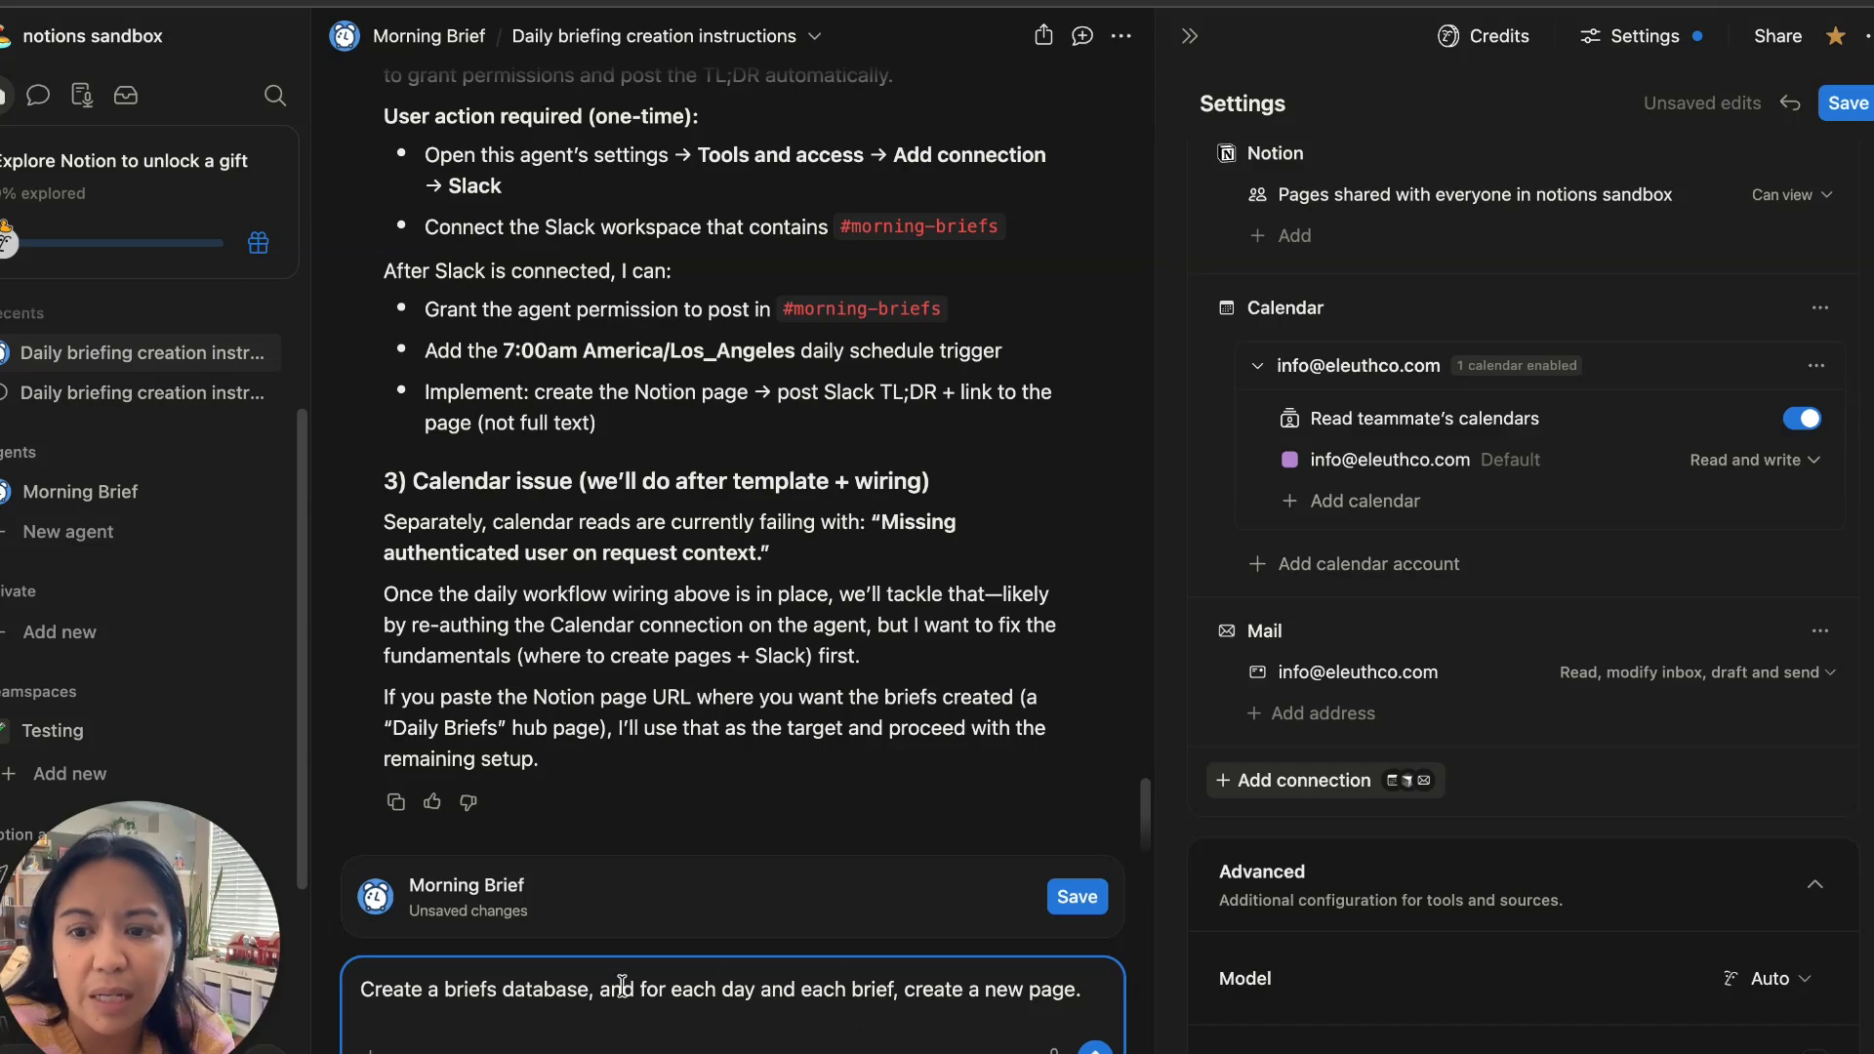
key("Return")
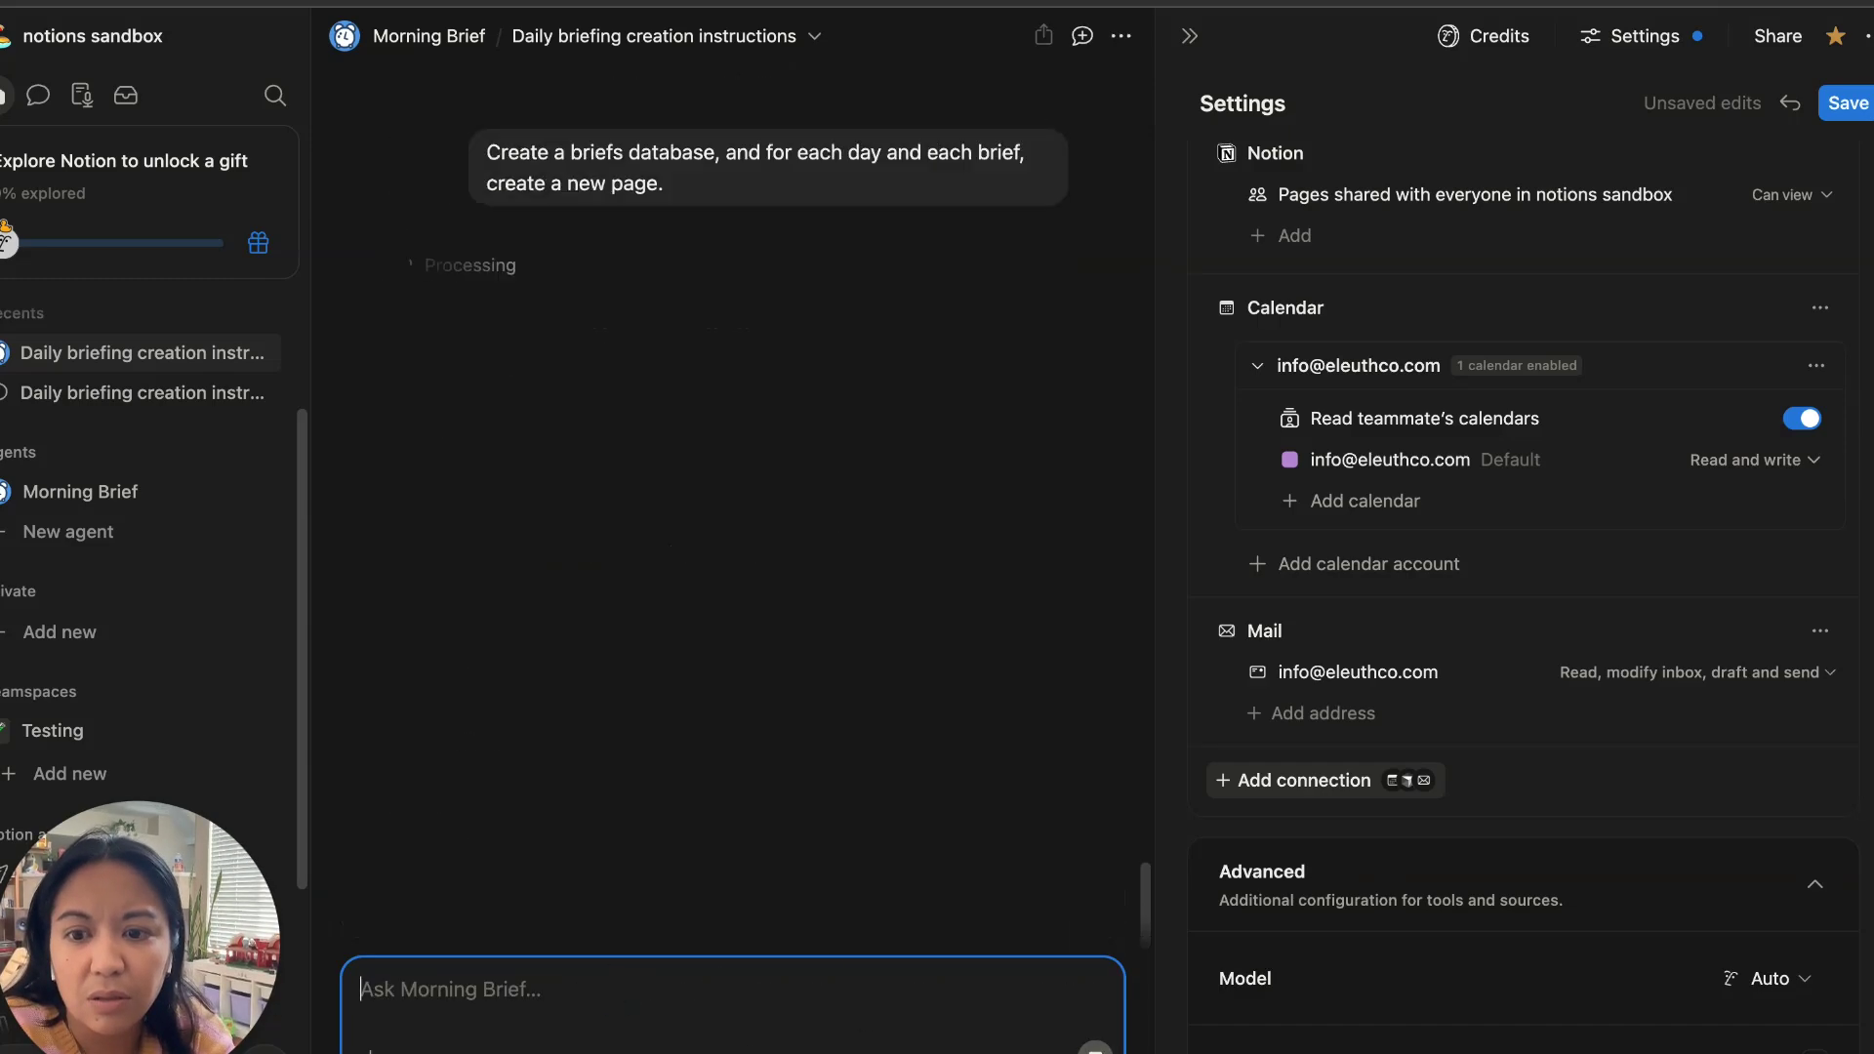
- Try to connect Slack to the agent through the AI Made Simpler Hub workspace, and close the connection dialog
scroll(1481, 736, "down", 2)
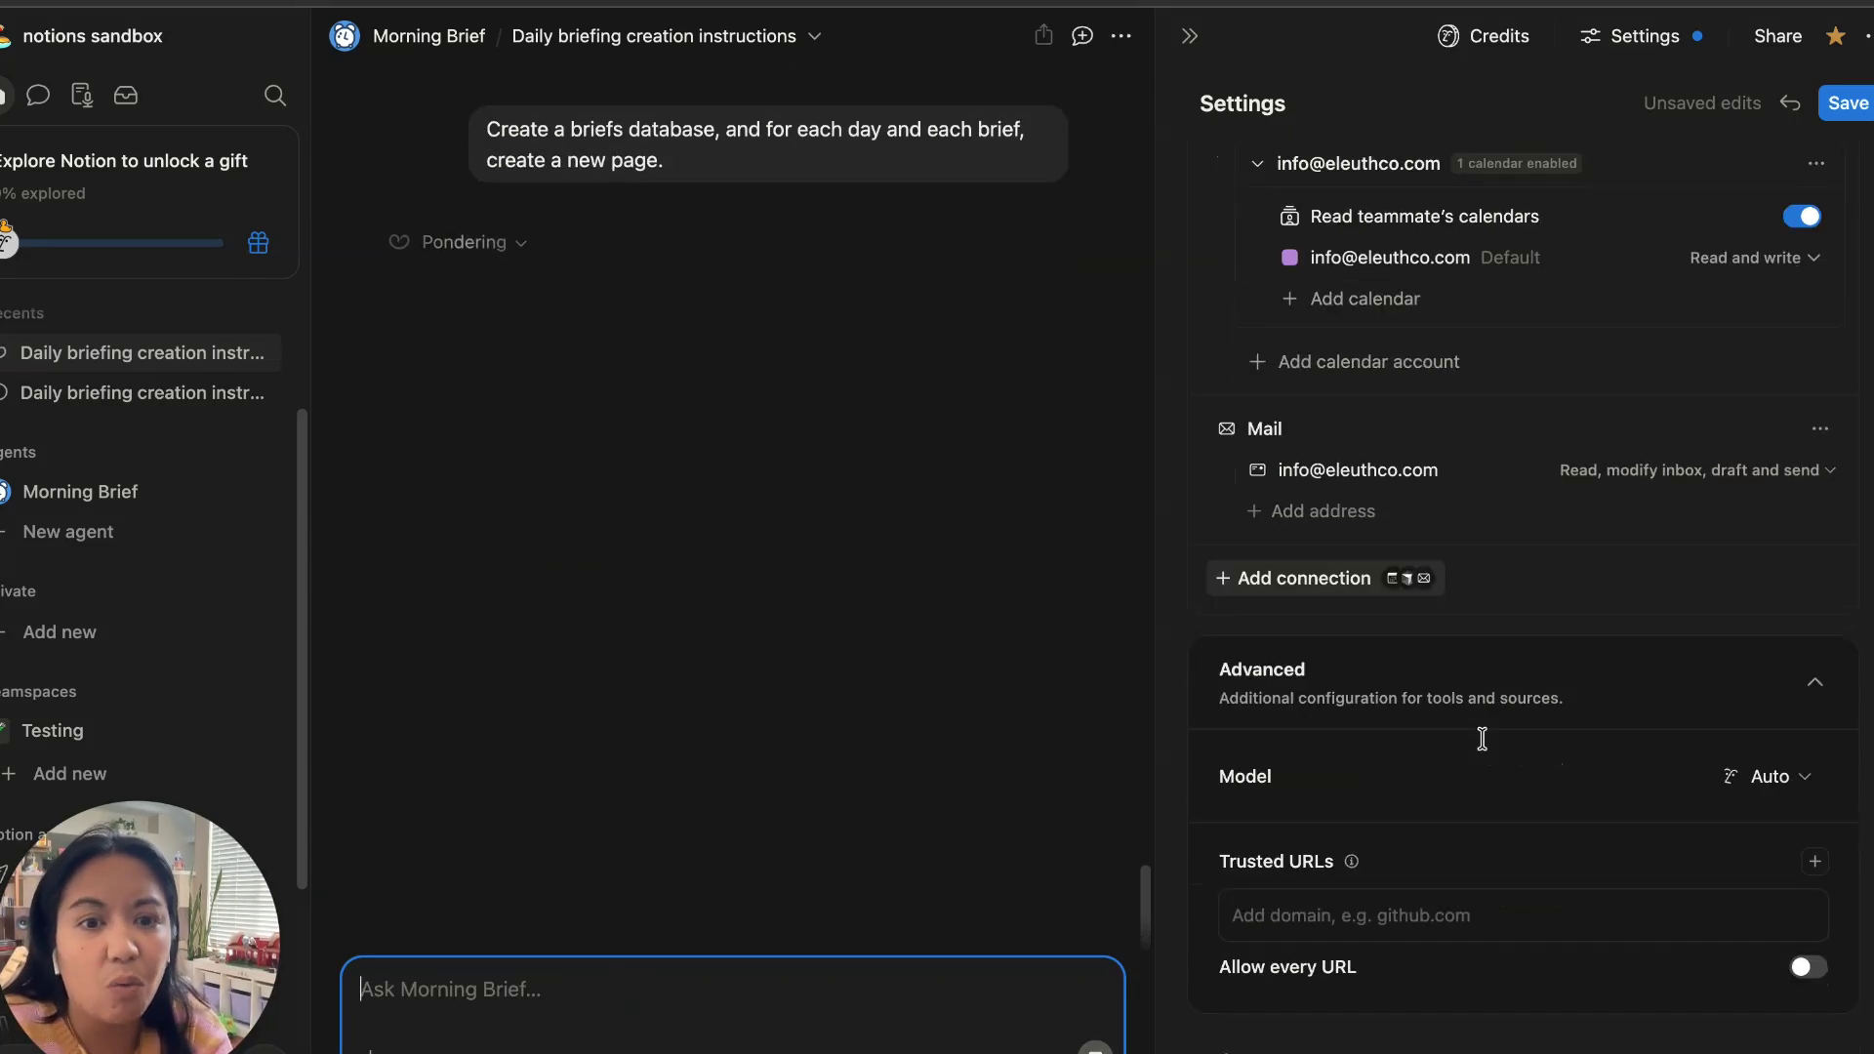
scroll(1481, 736, "up", 2)
left_click(1350, 753)
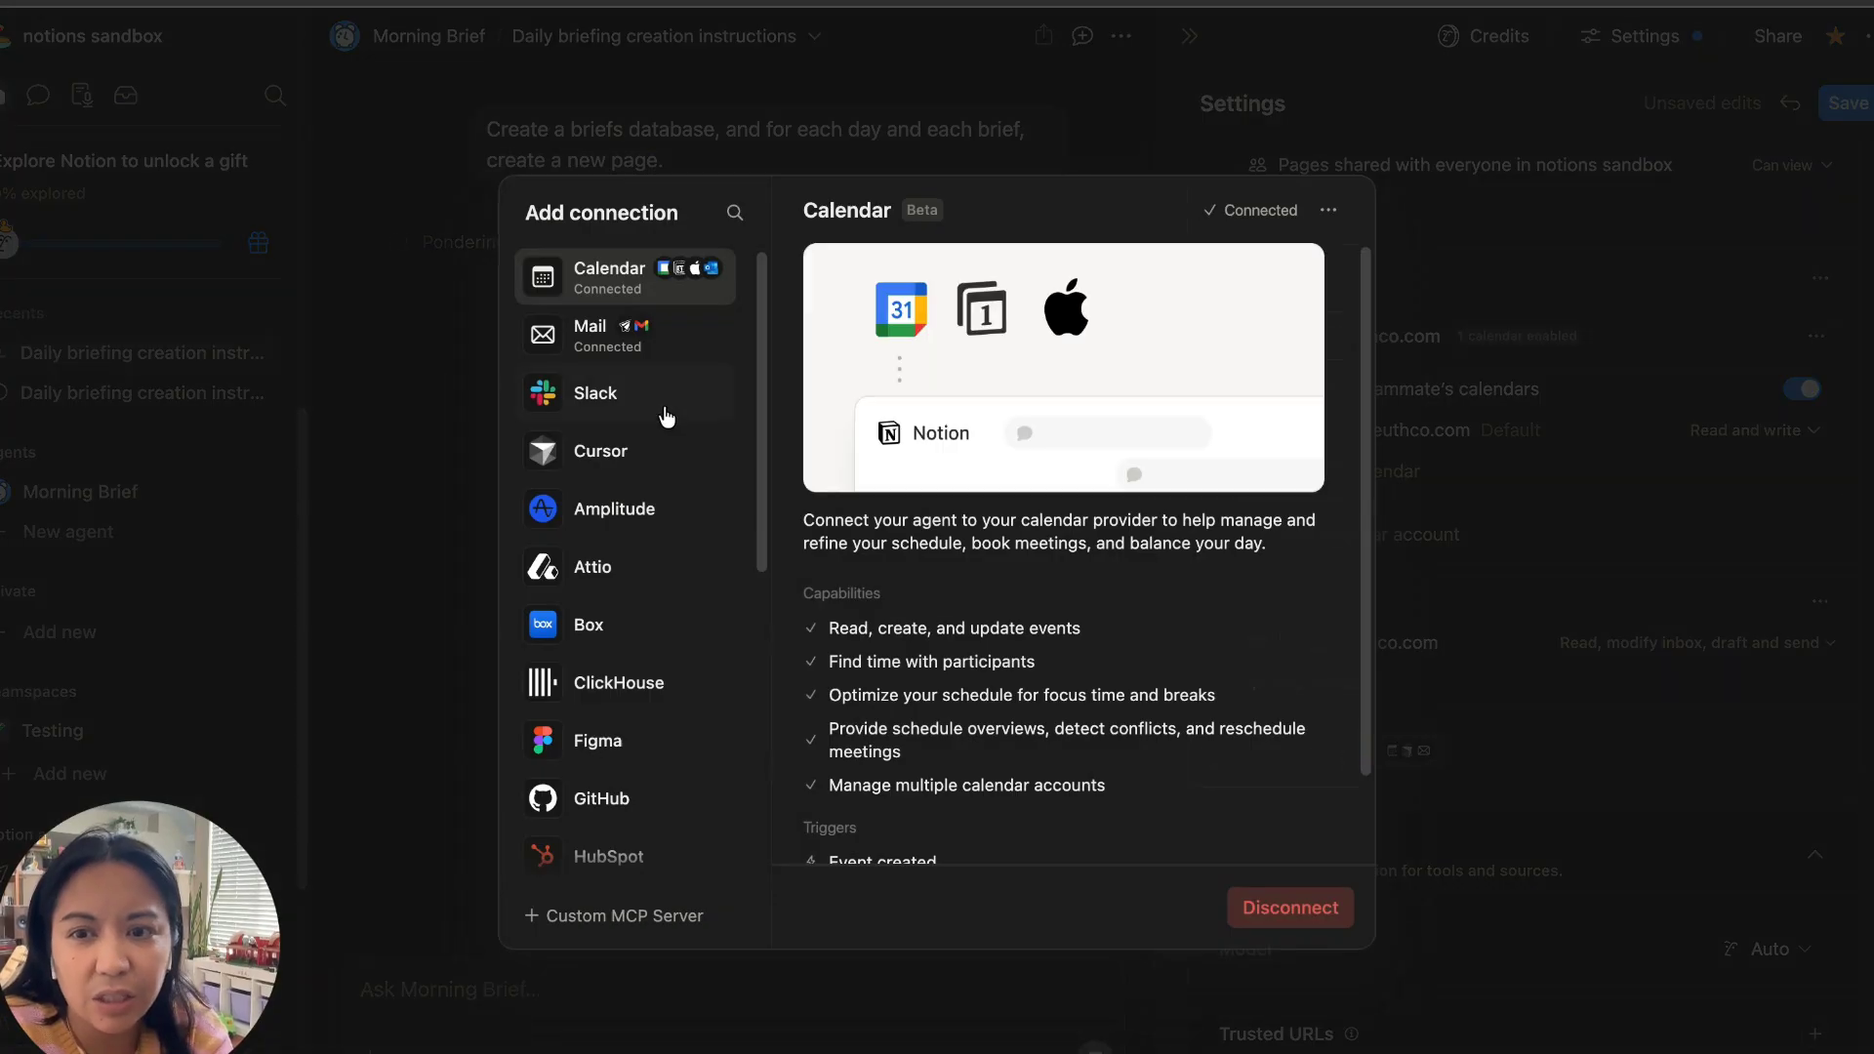
left_click(628, 390)
left_click(1100, 921)
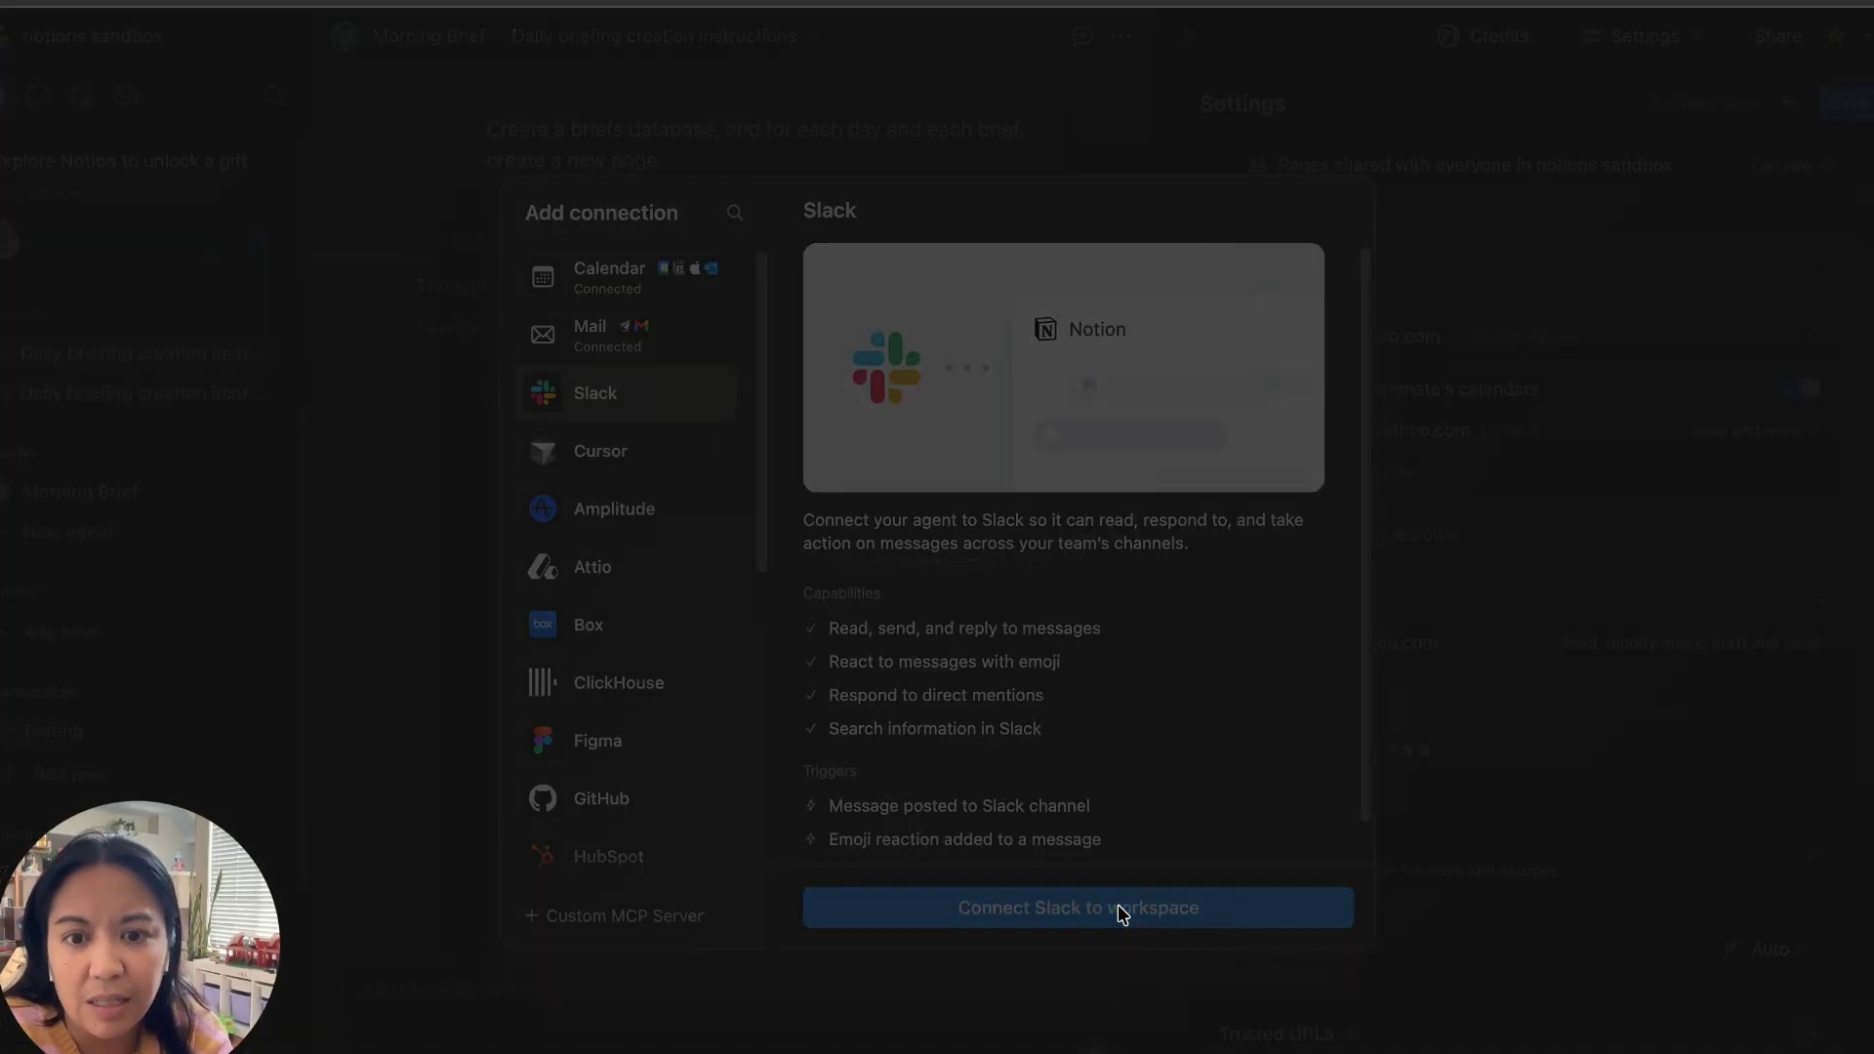
left_click(1045, 810)
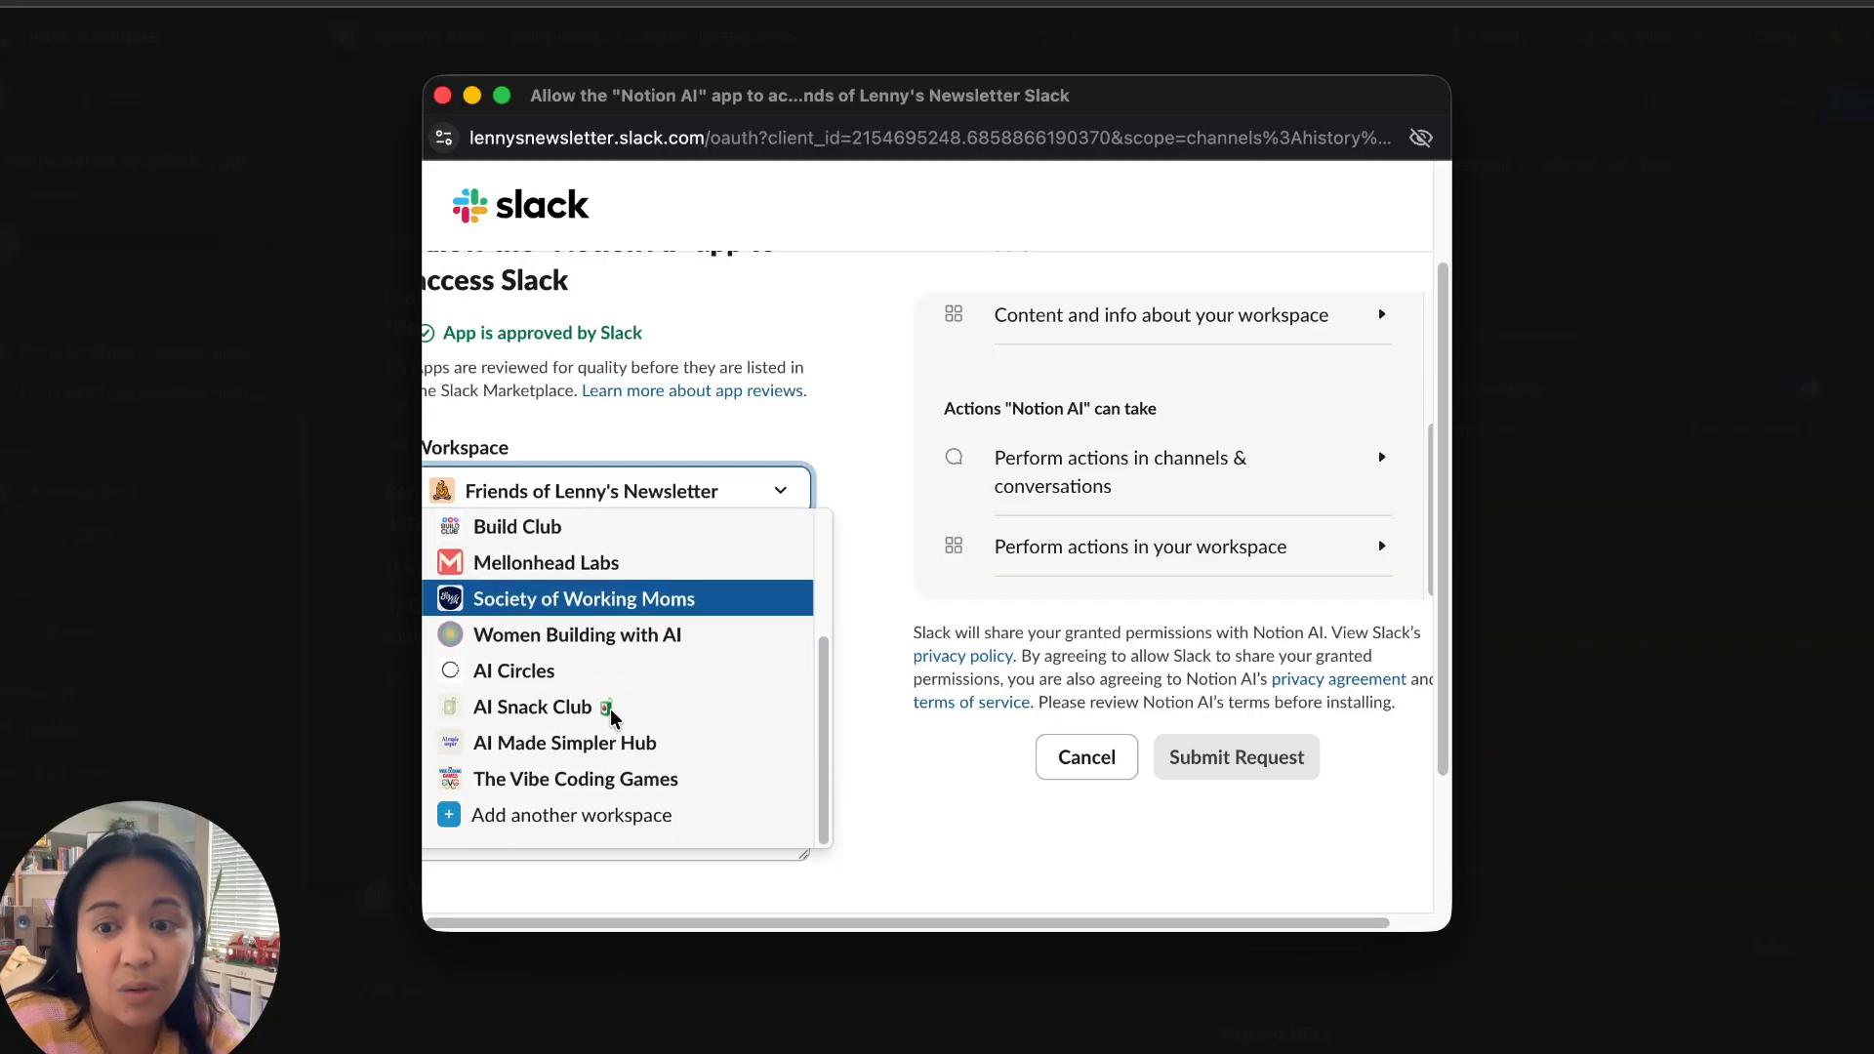
left_click(585, 745)
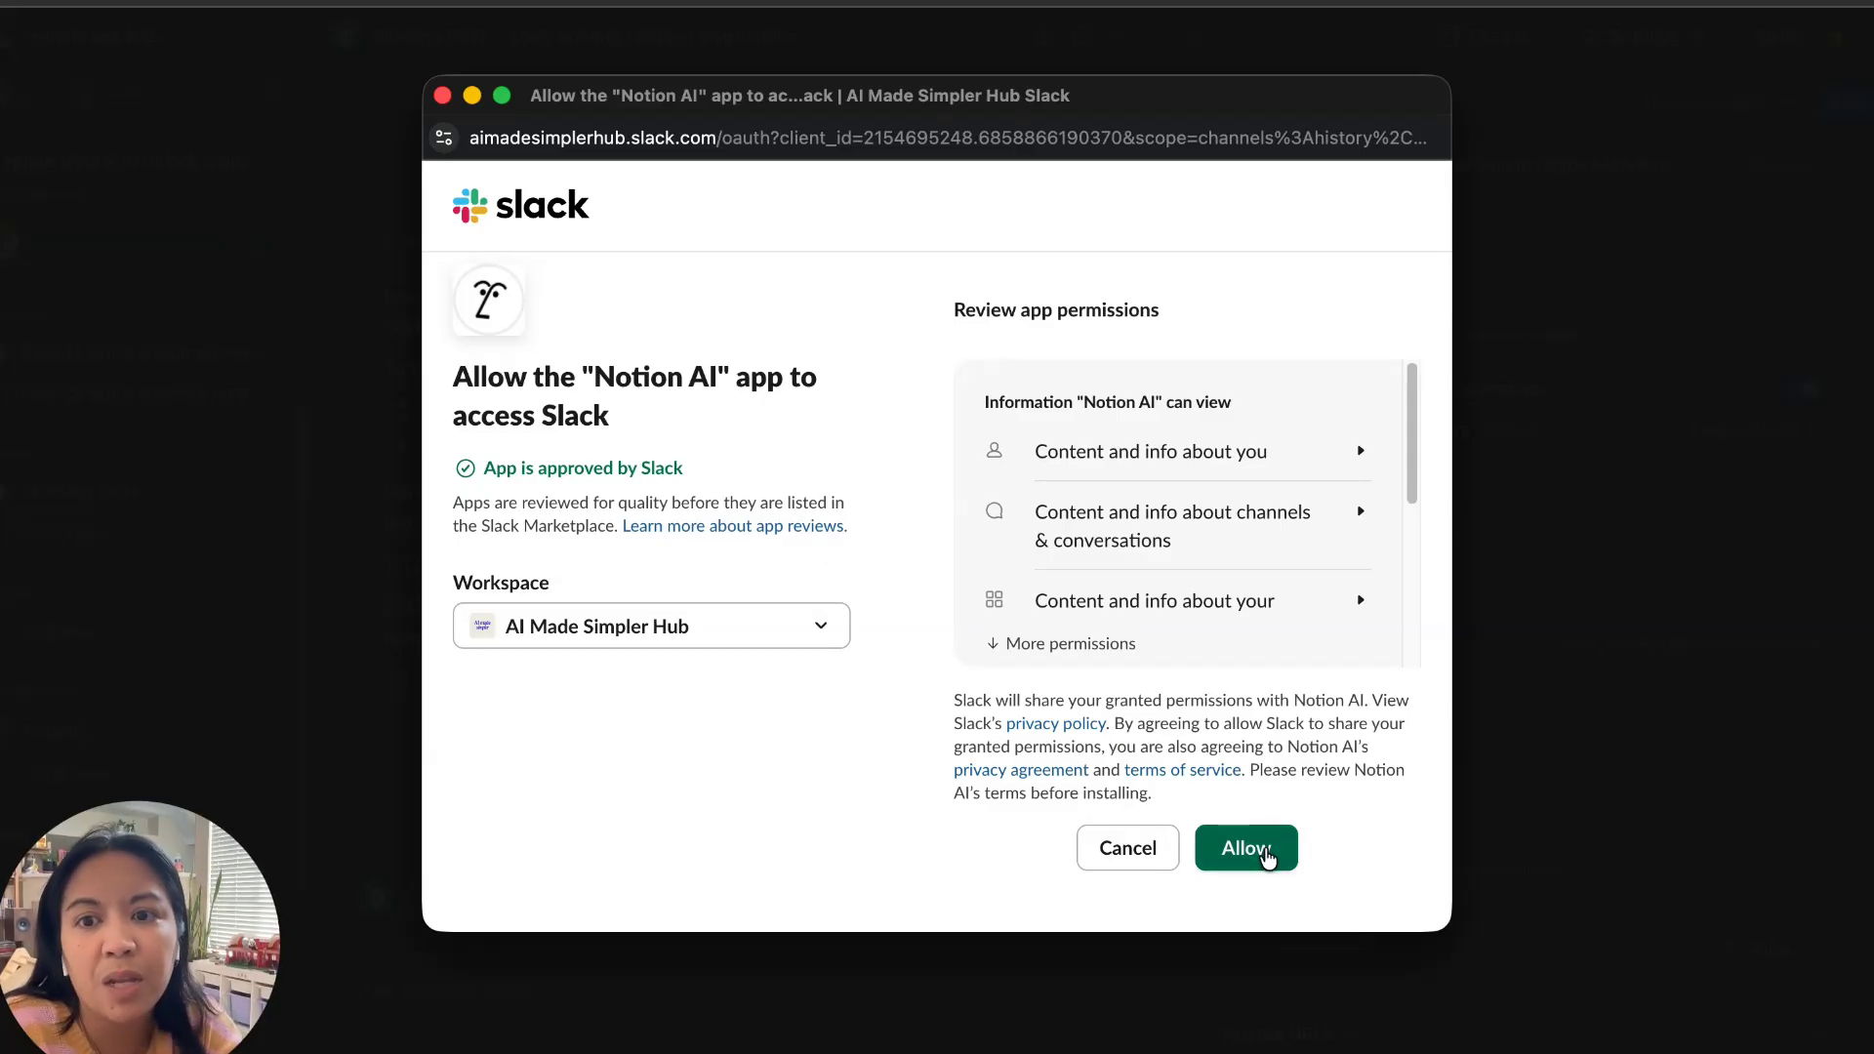
left_click(1267, 855)
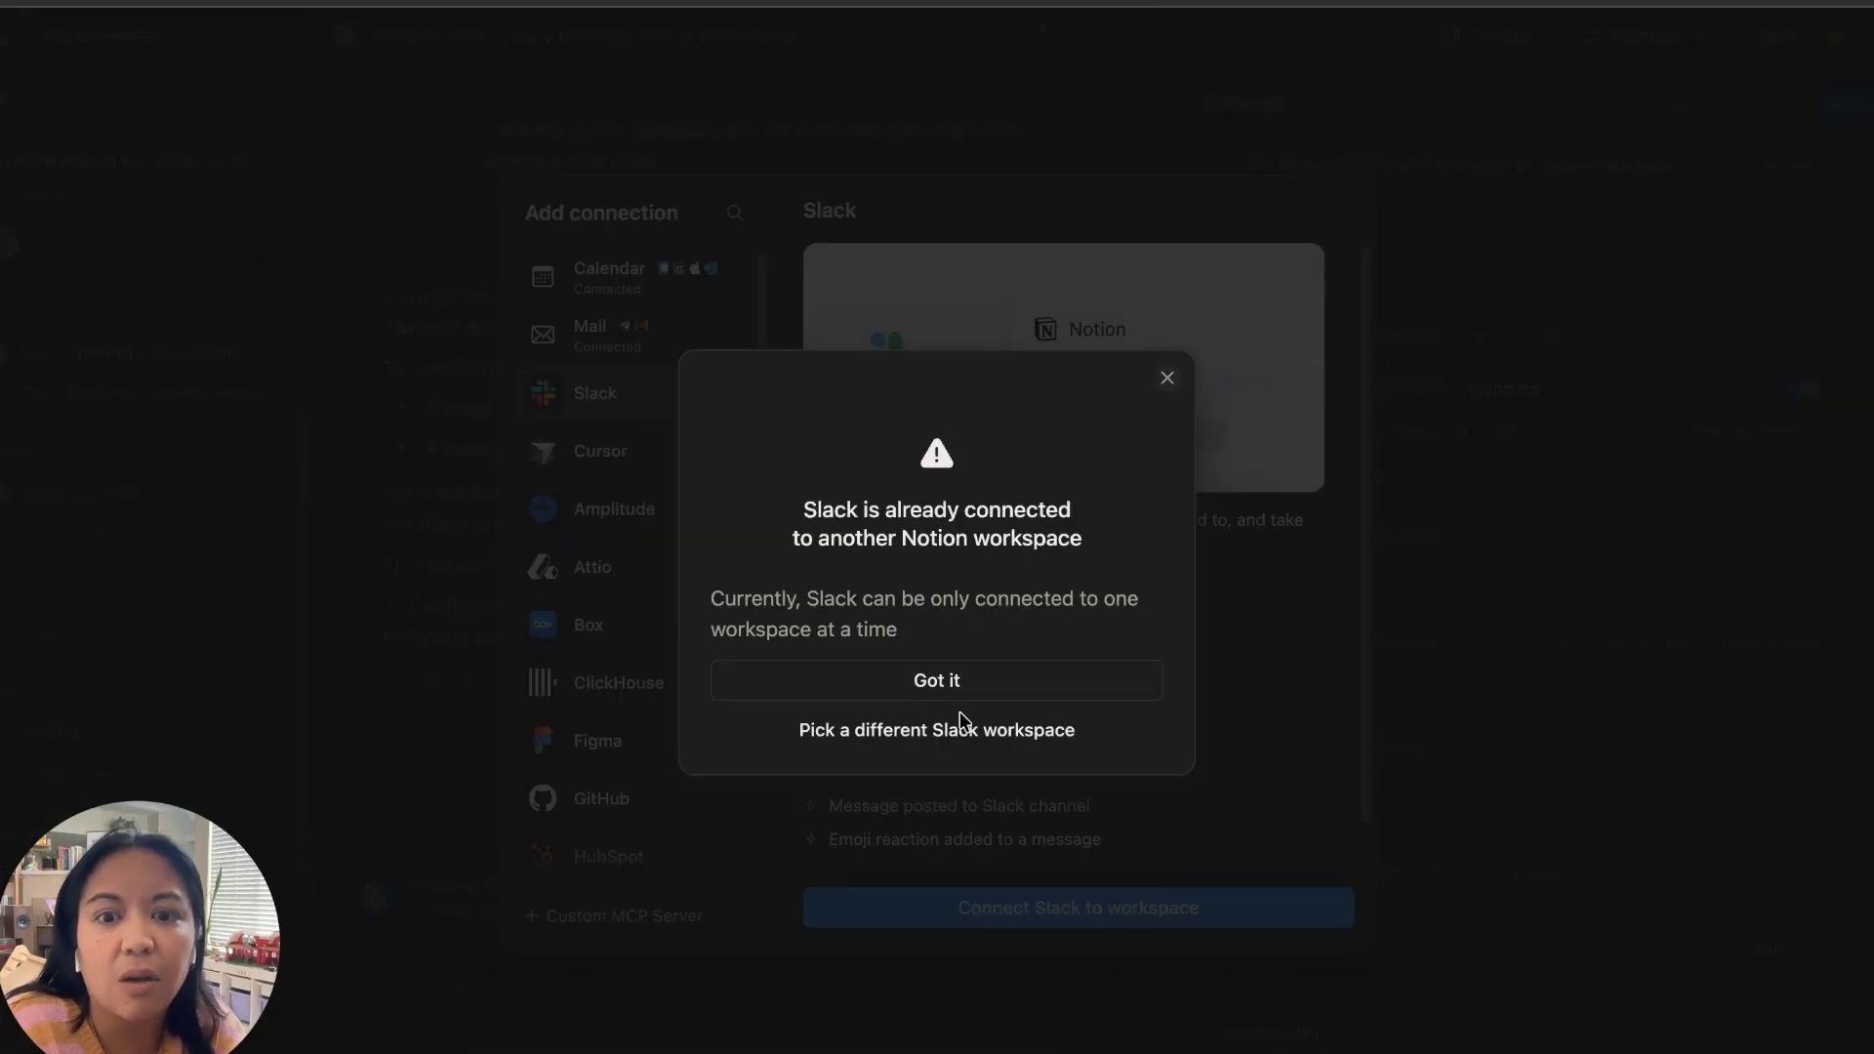
left_click(937, 683)
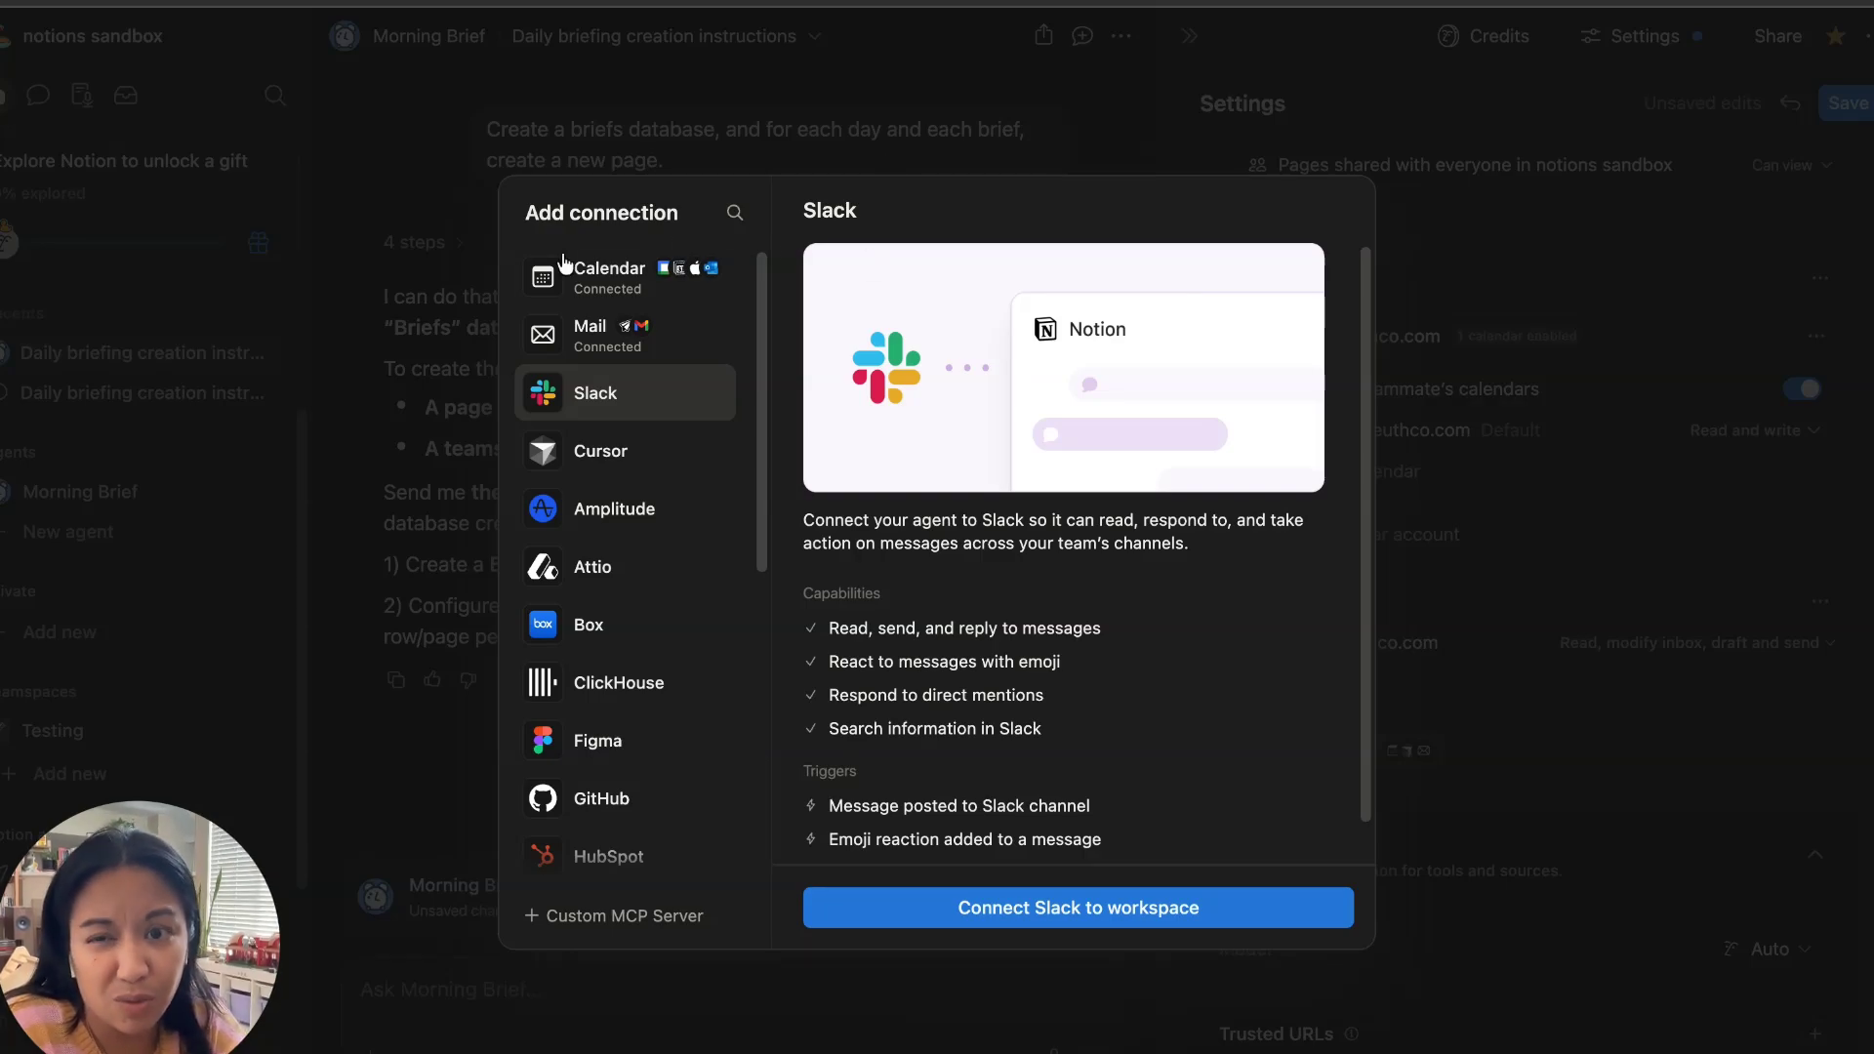
left_click(920, 986)
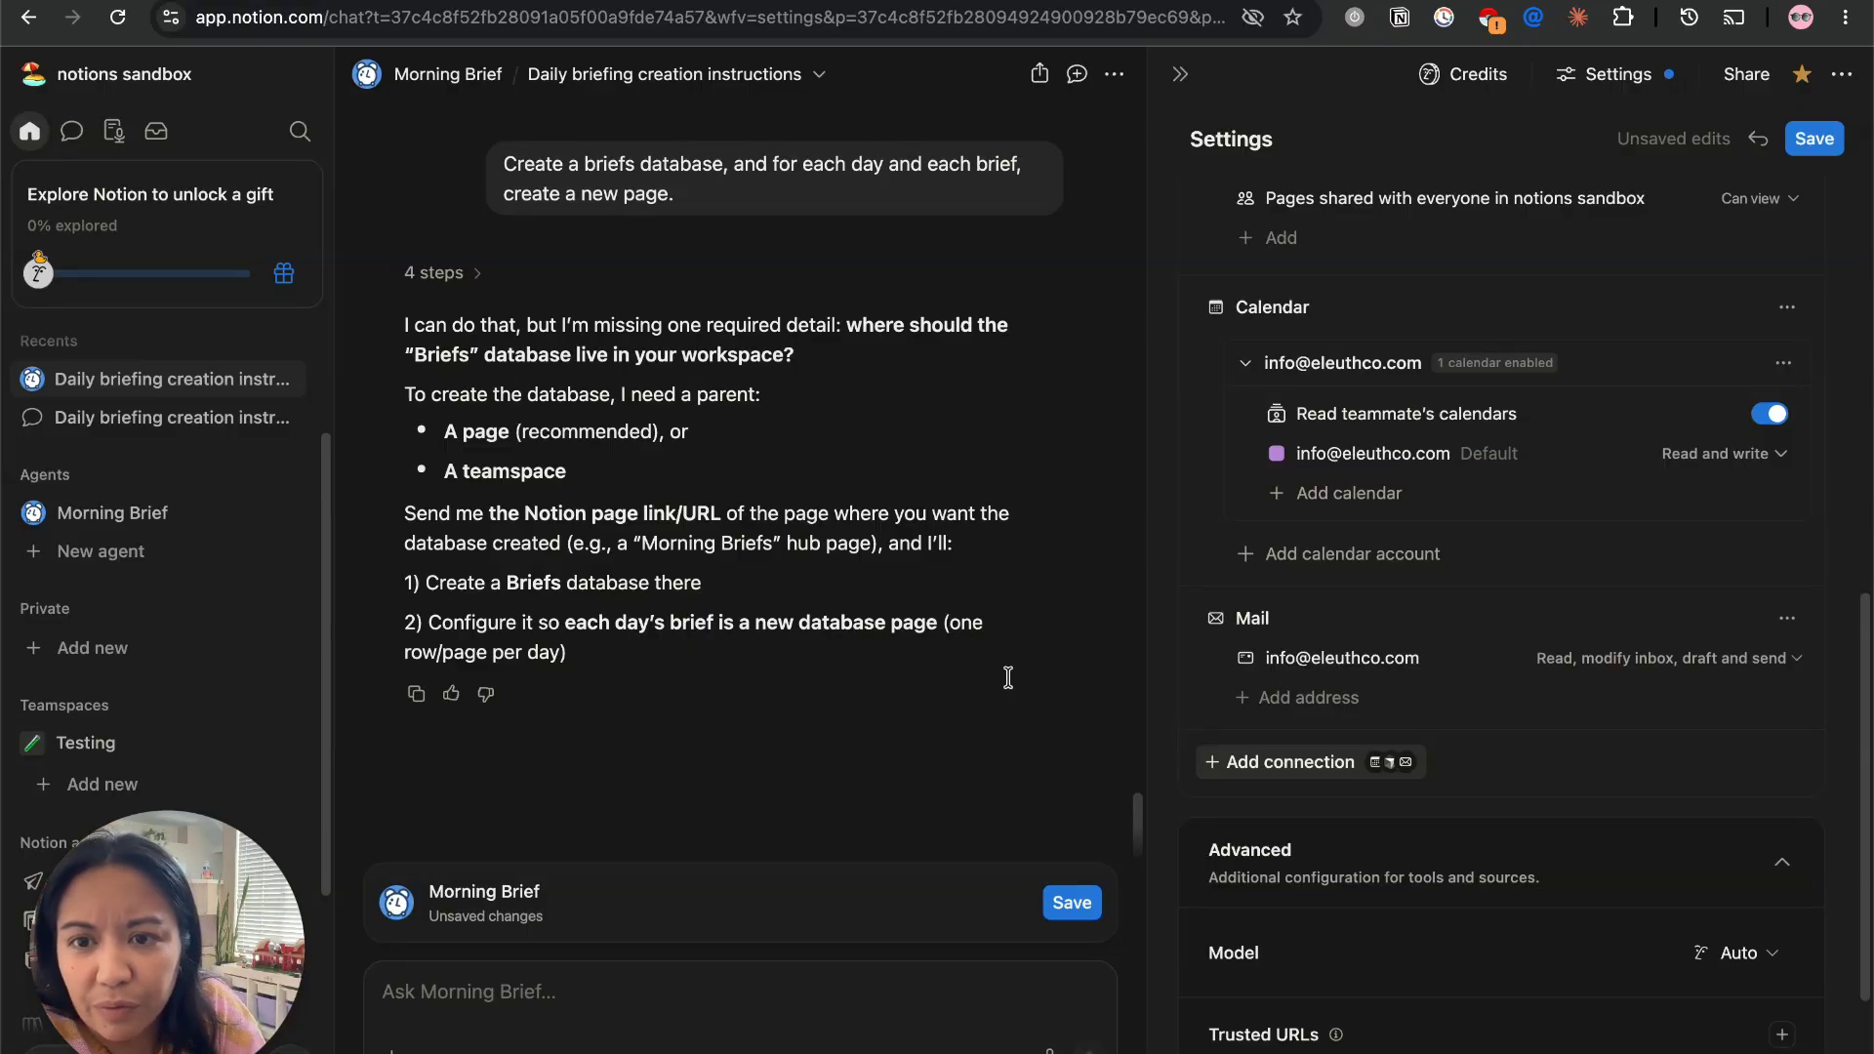
- Tell the Morning Brief agent to create a page, and copy its reply
left_click(535, 976)
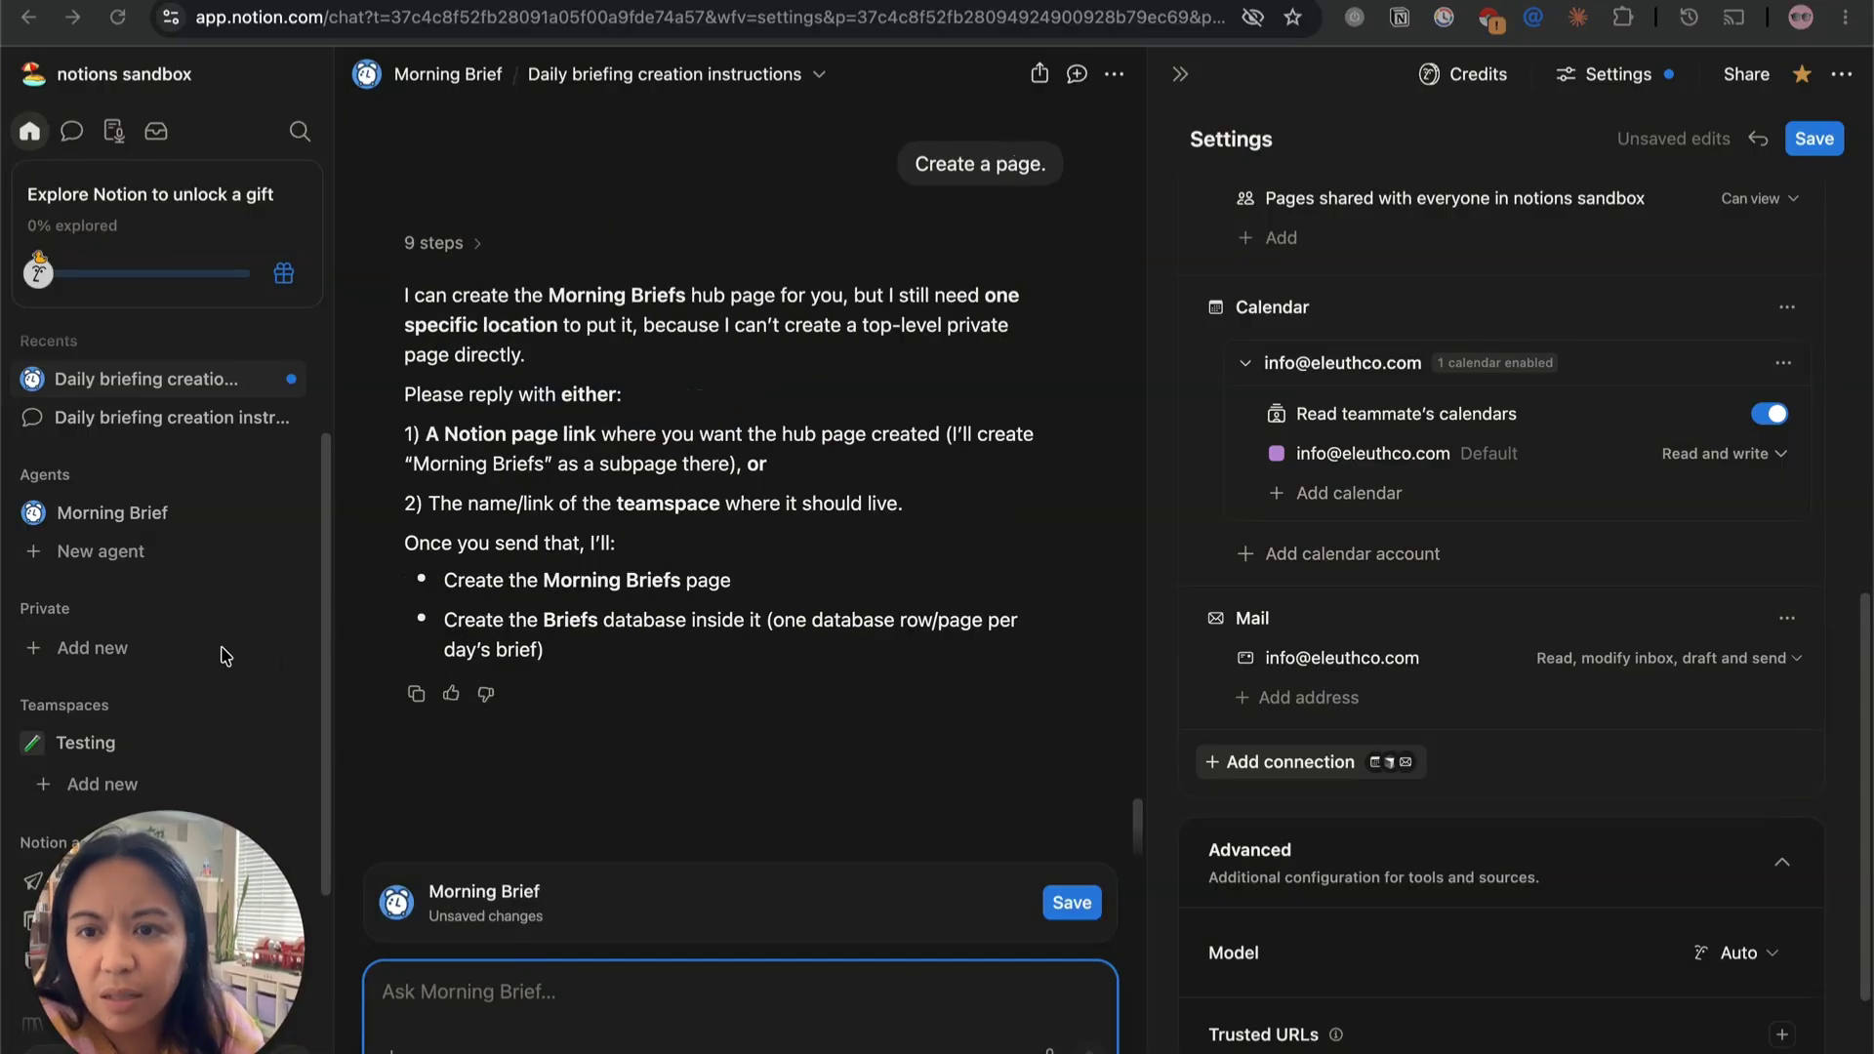
scroll(161, 625, "down", 2)
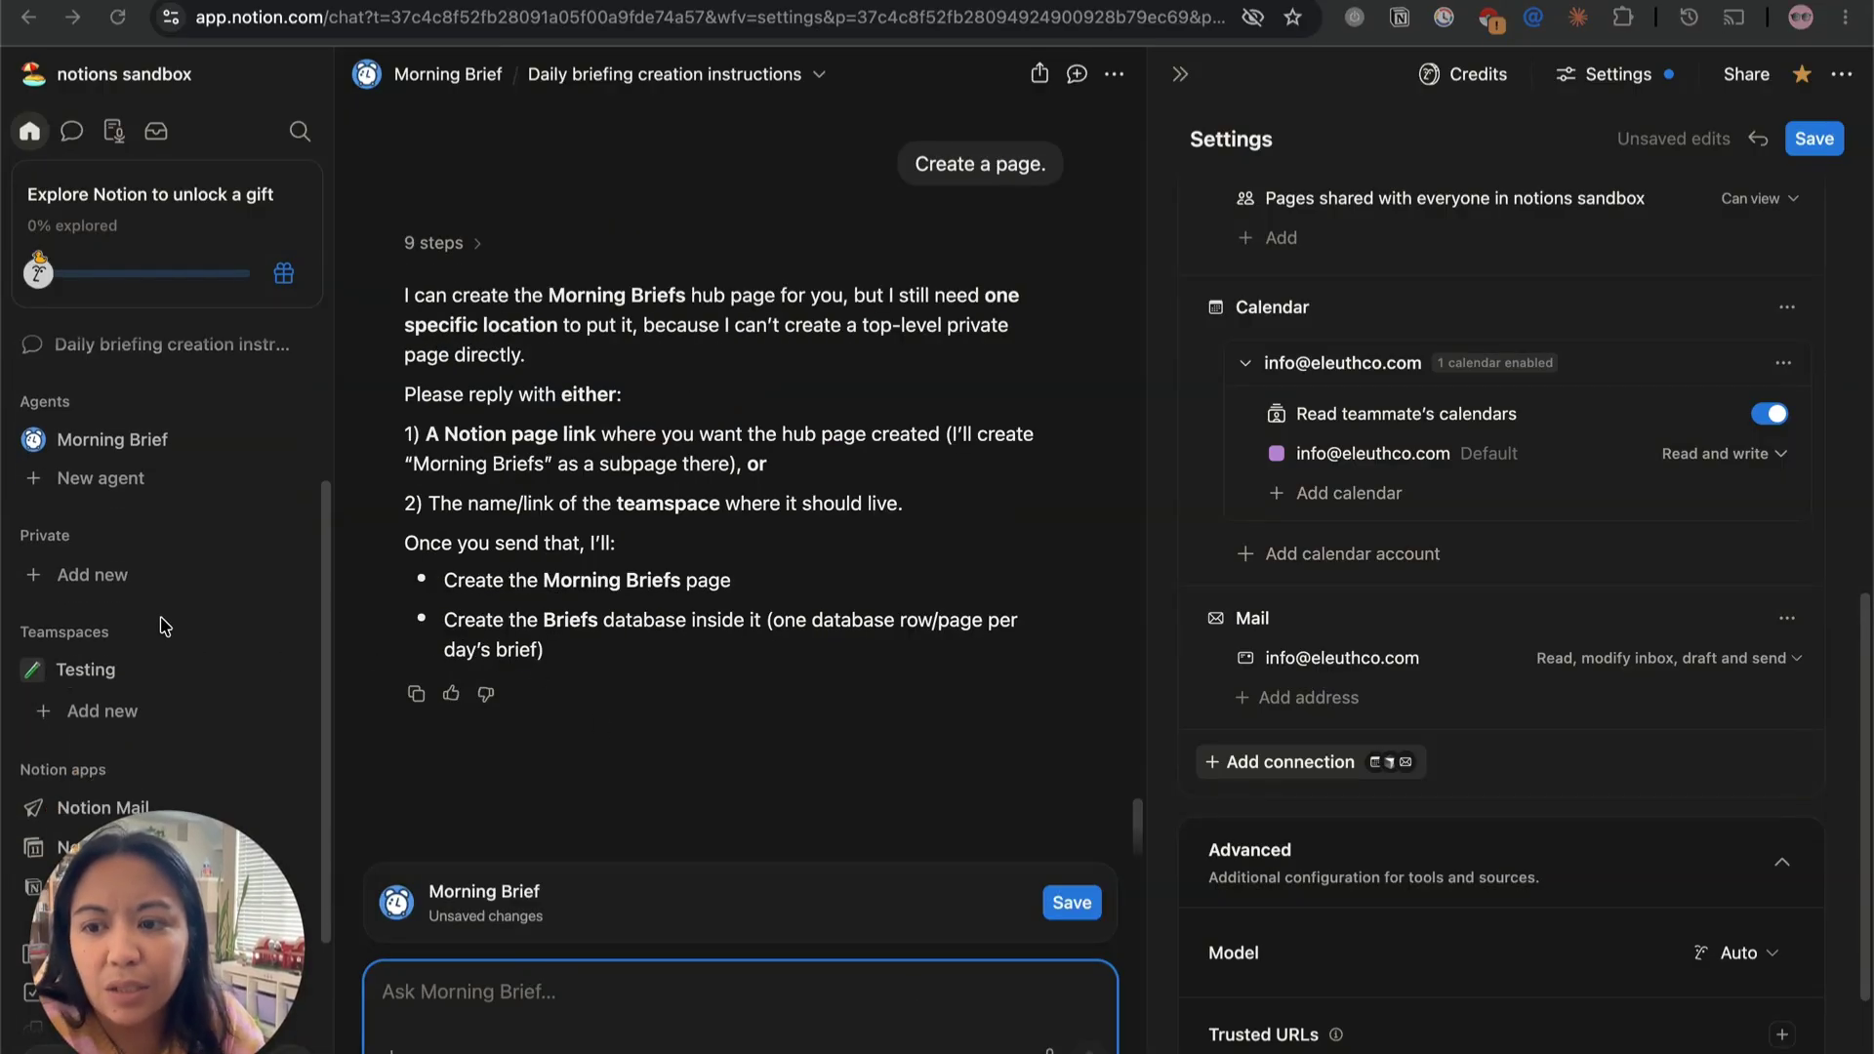
left_click(416, 694)
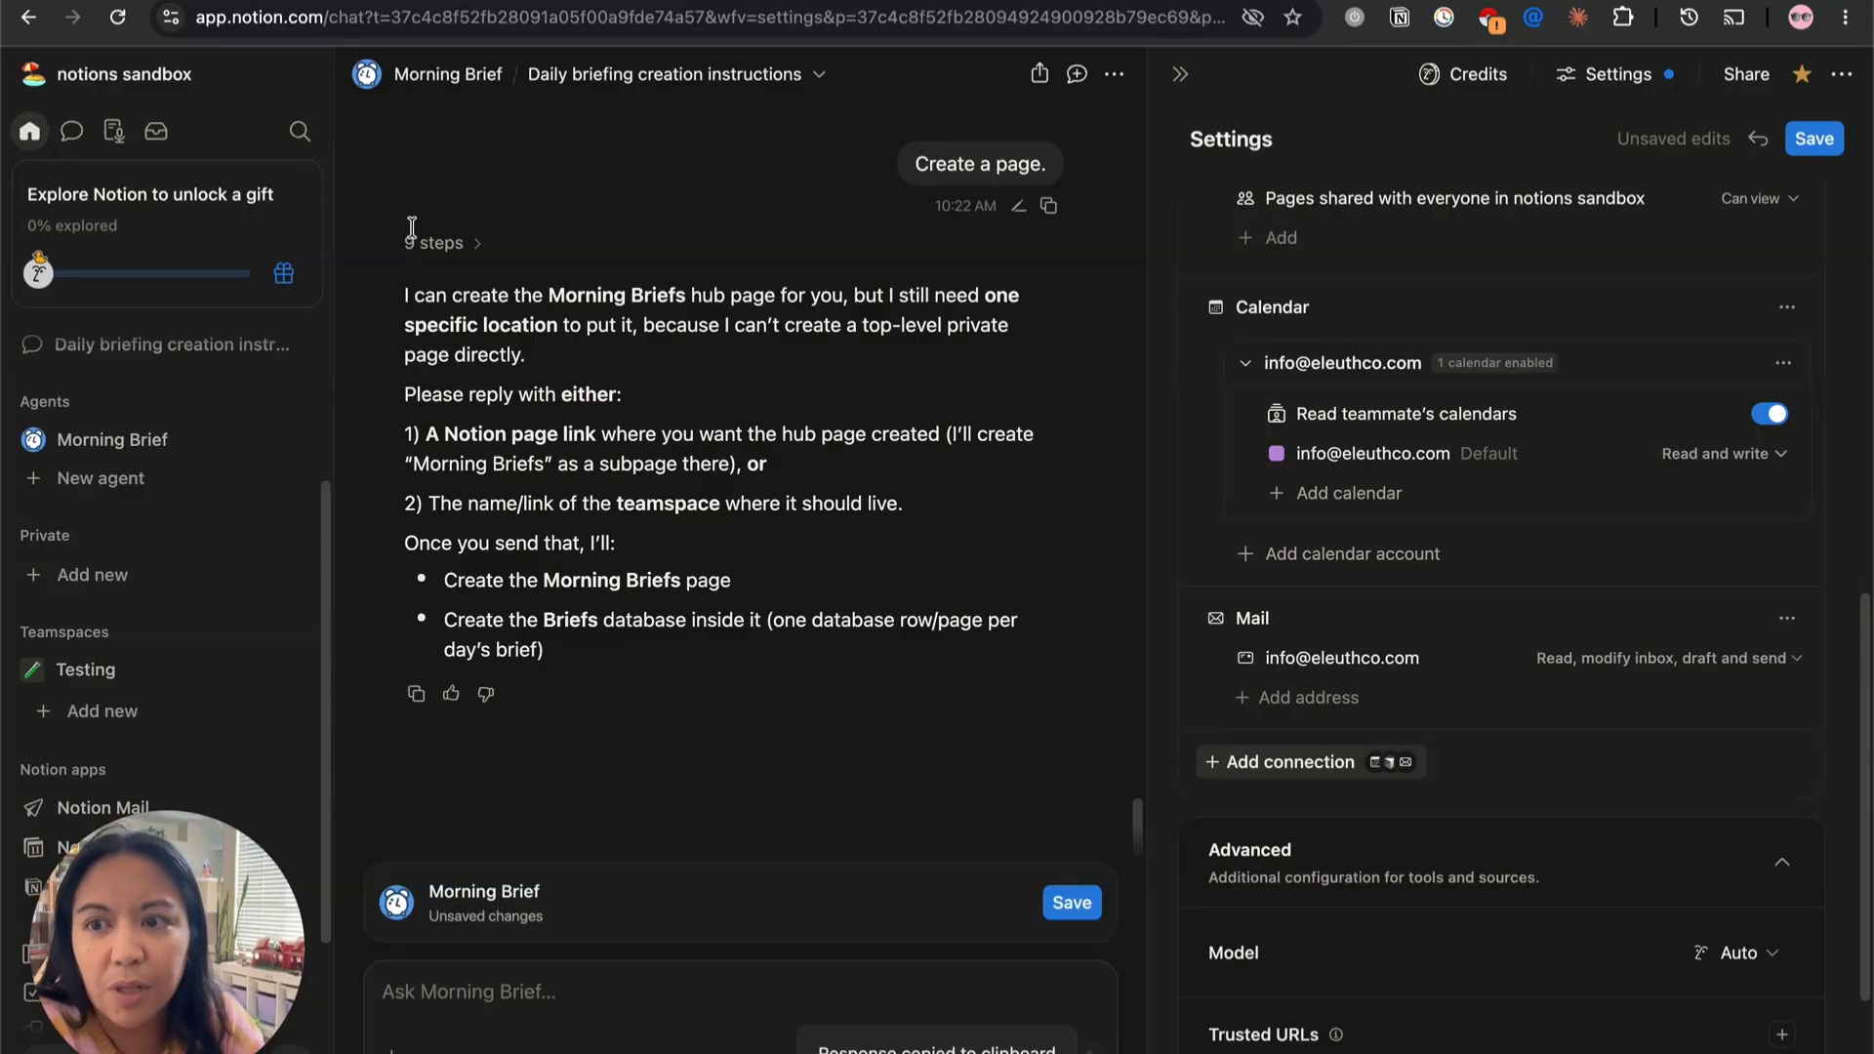
- Switch to a new Notion AI chat, choosing to save the agent's changes when leaving it
left_click(71, 130)
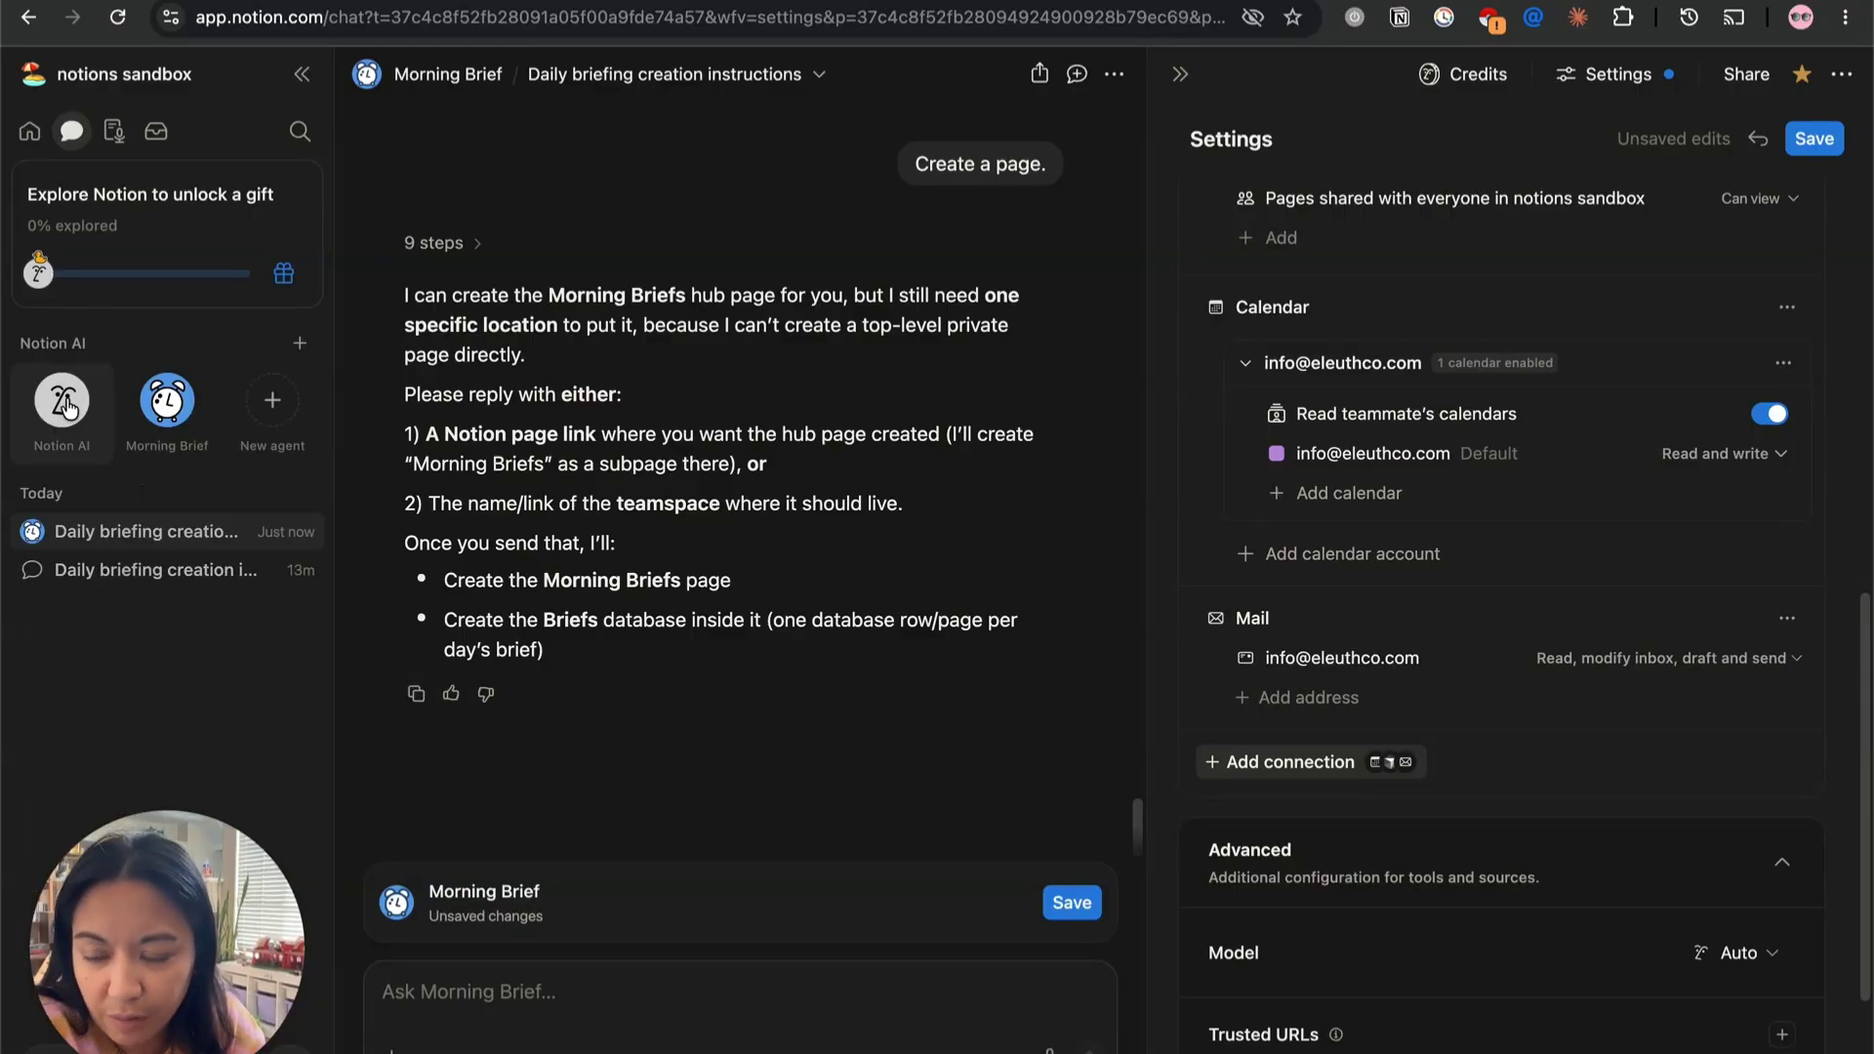
left_click(65, 406)
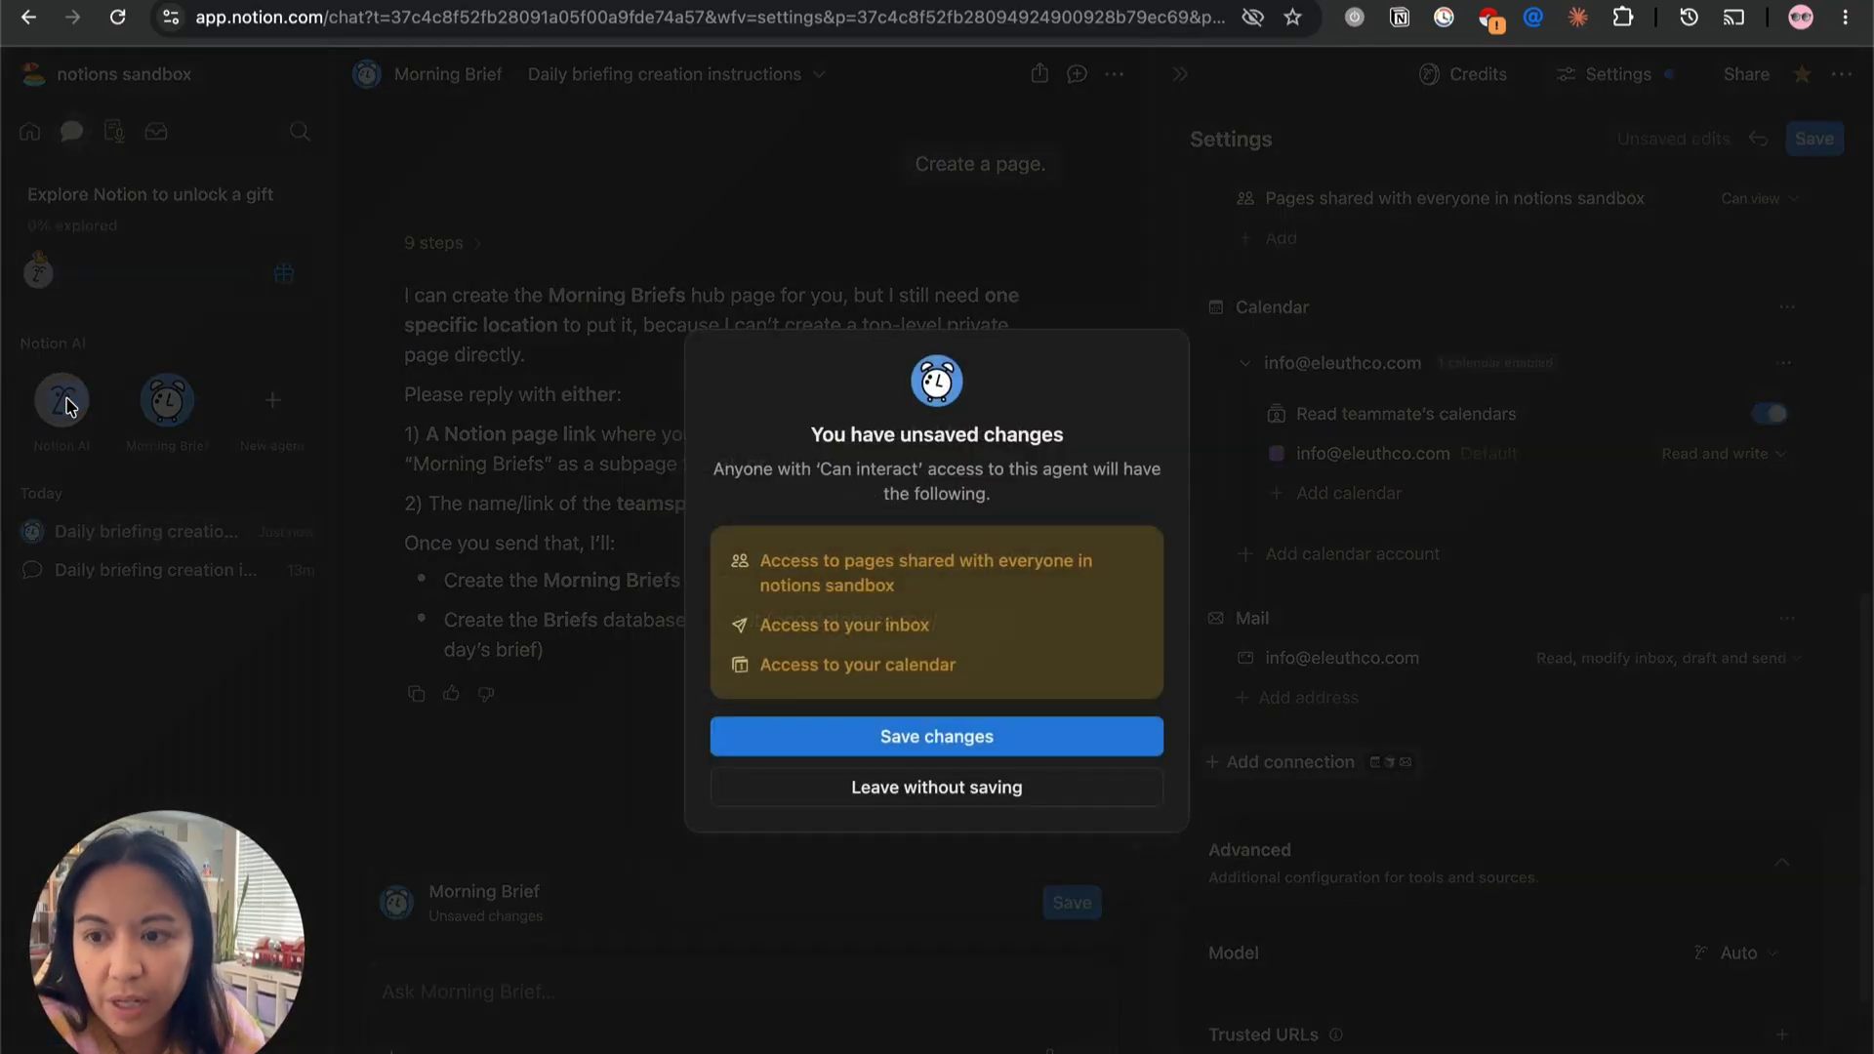
left_click(1076, 744)
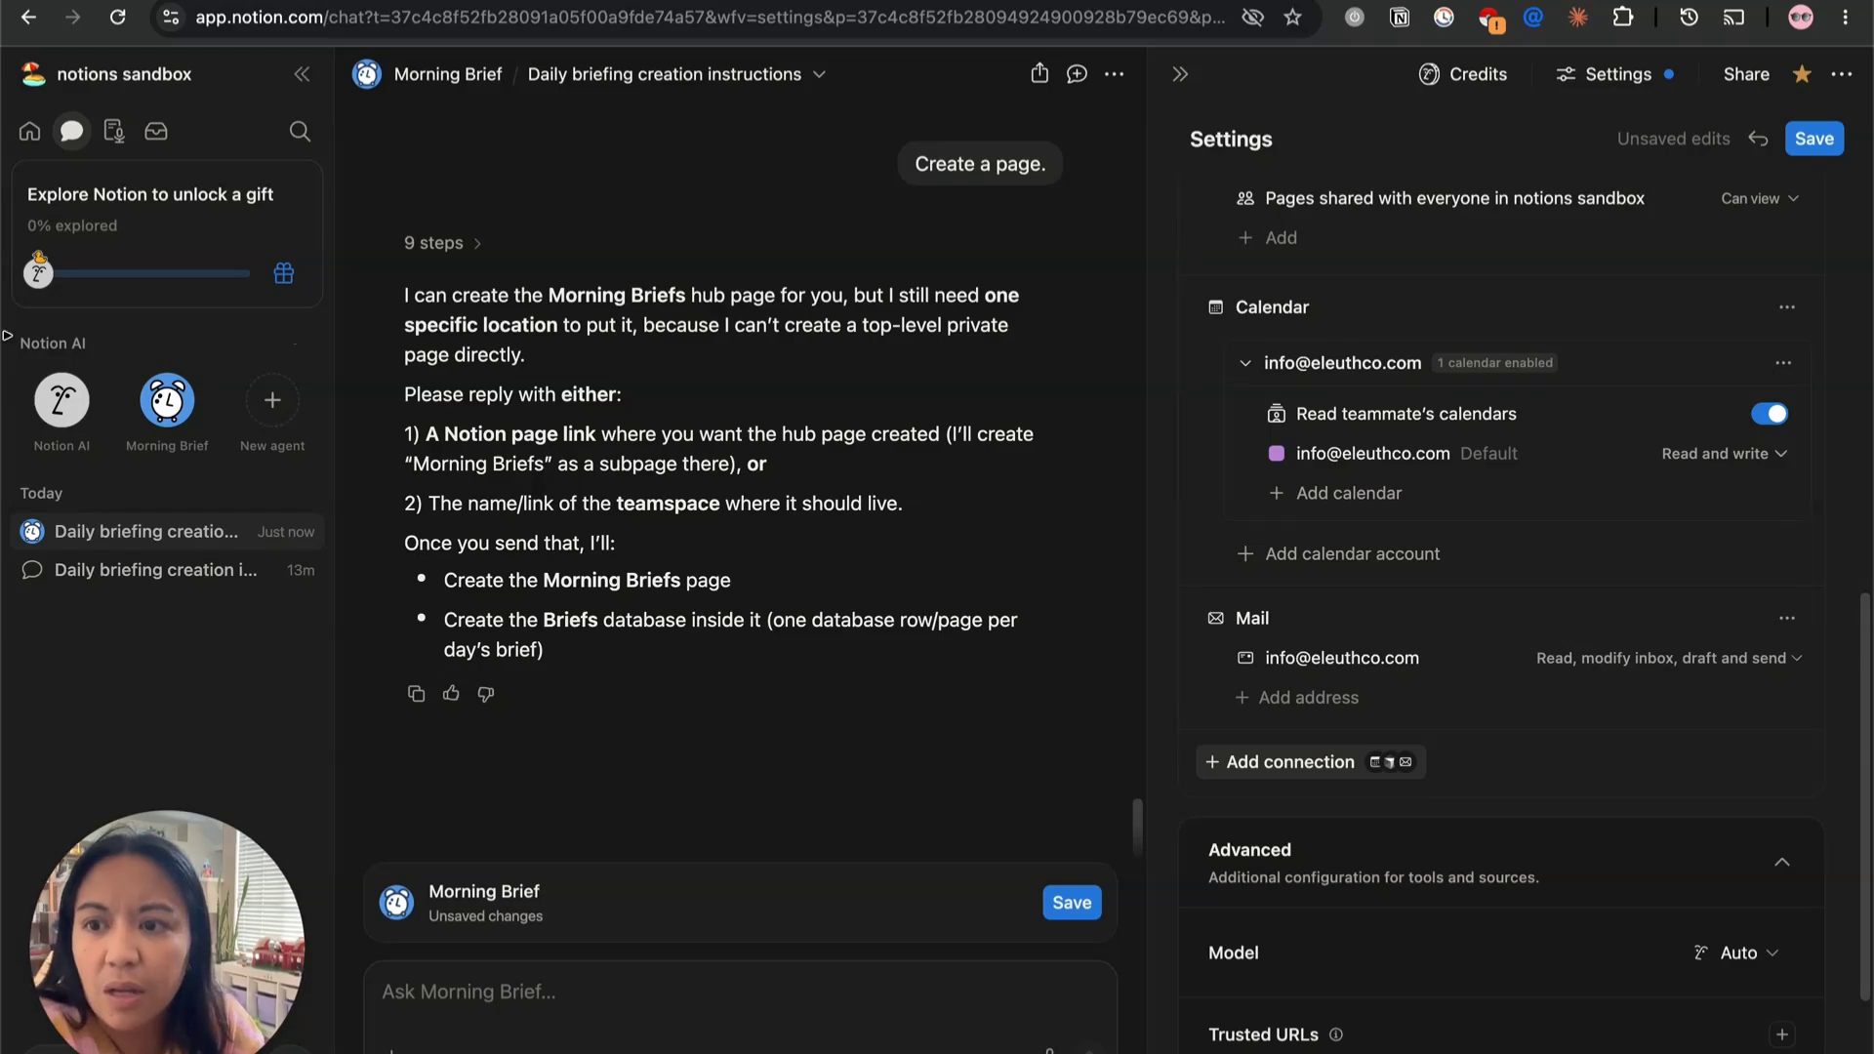
left_click(62, 400)
- Ask Notion AI to help wire up the database for the daily briefing agent, including the agent's copied reply about the page location
left_click(1033, 493)
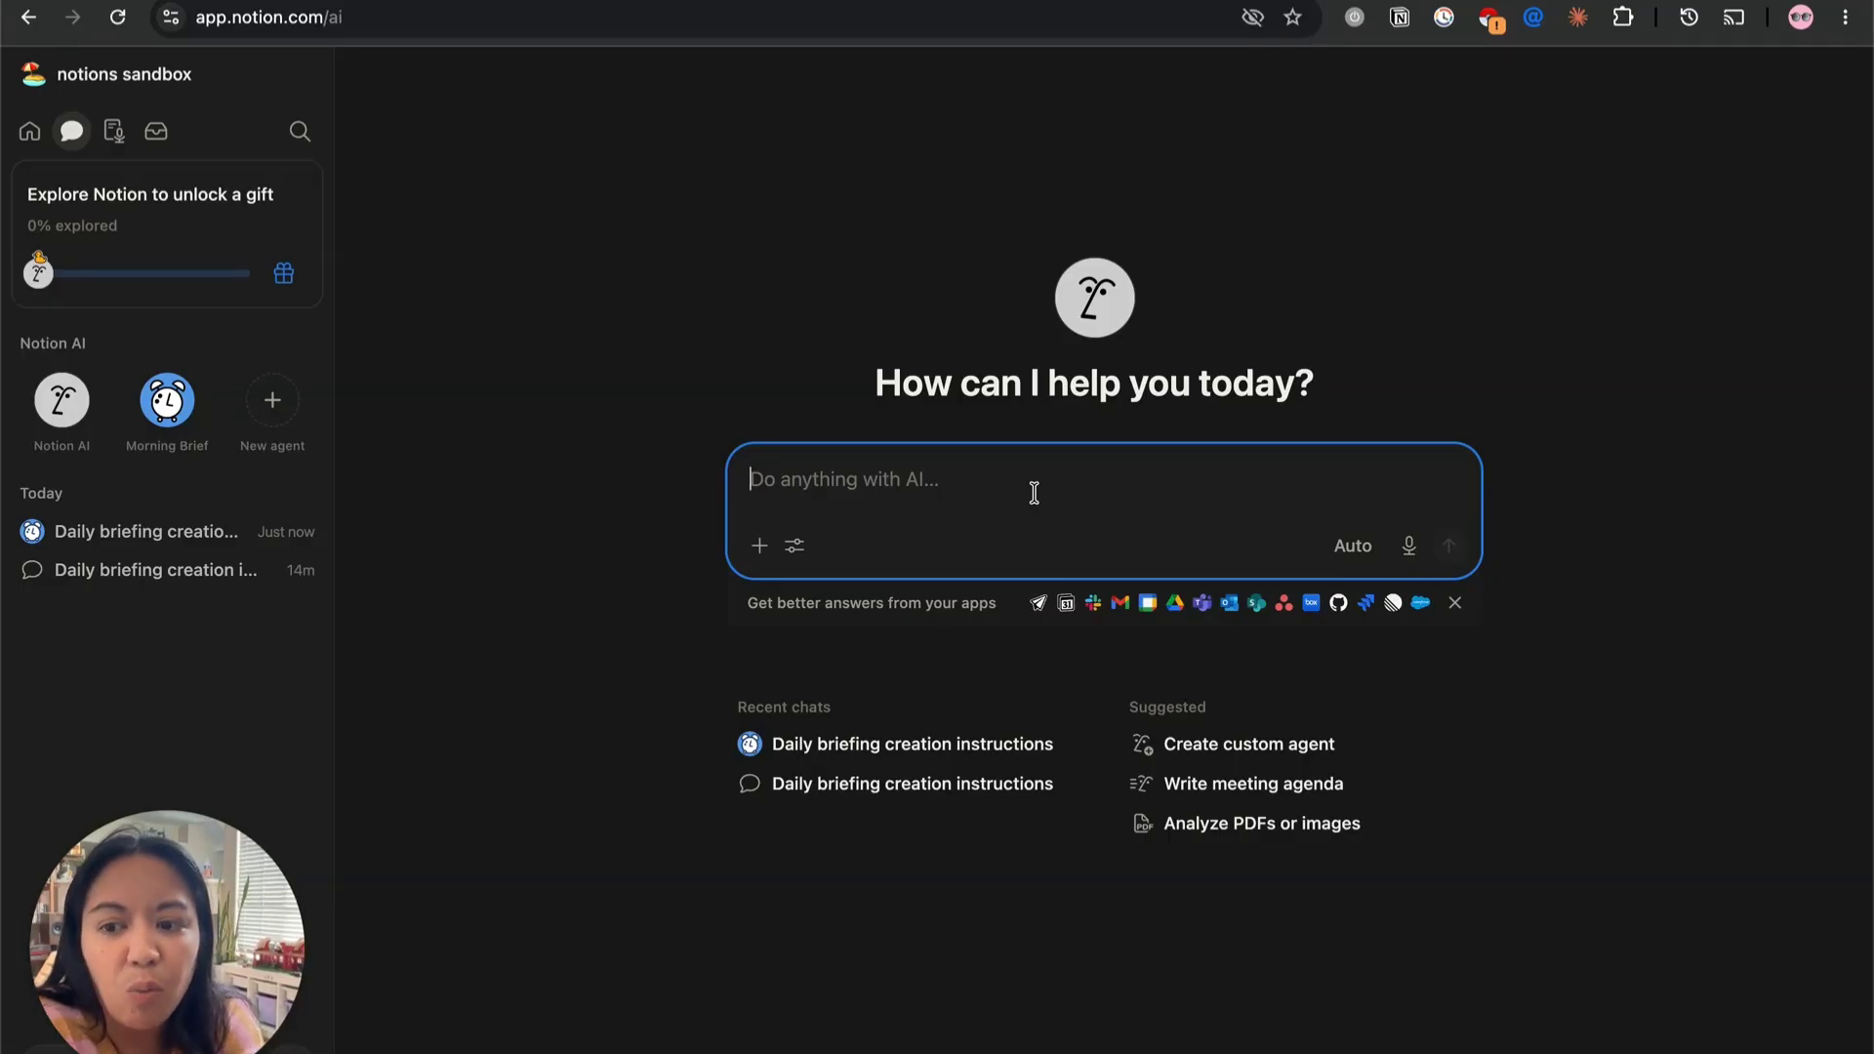
key("ctrl+v")
key("shift+Return")
key("shift+Return")
key("ctrl+v")
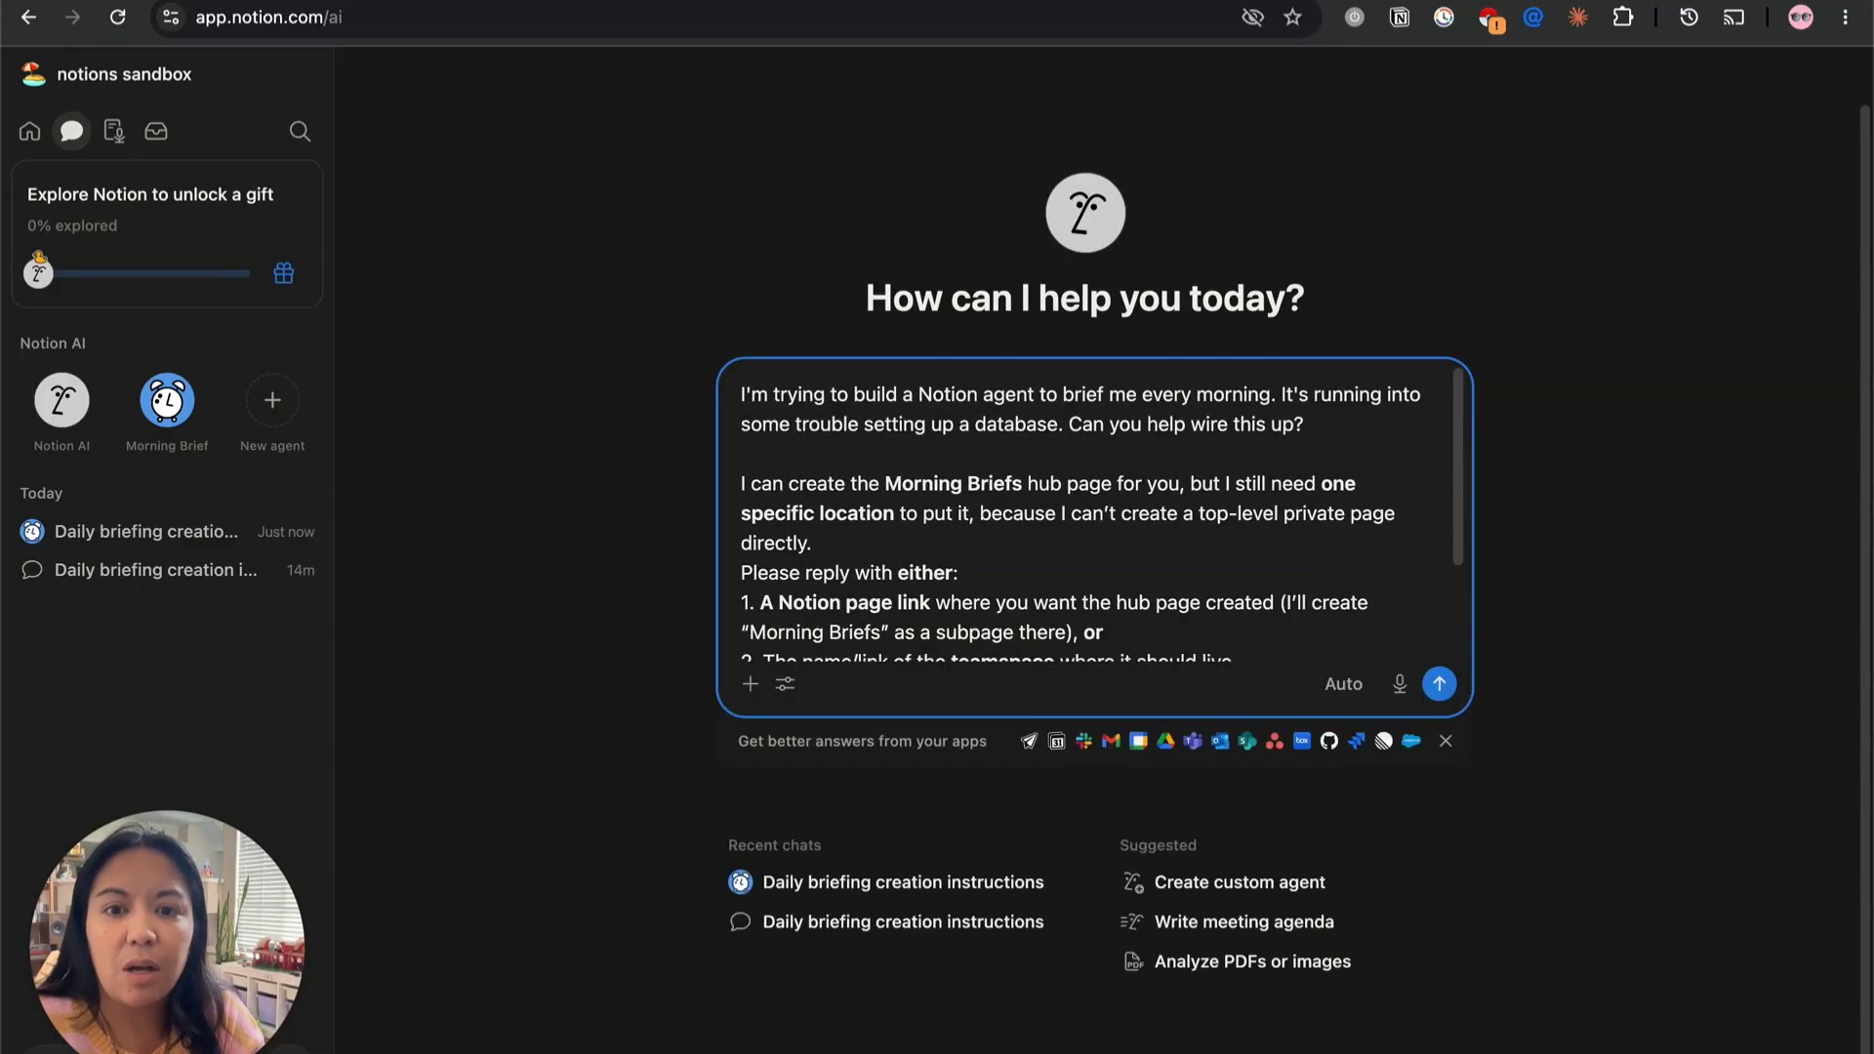
key("Return")
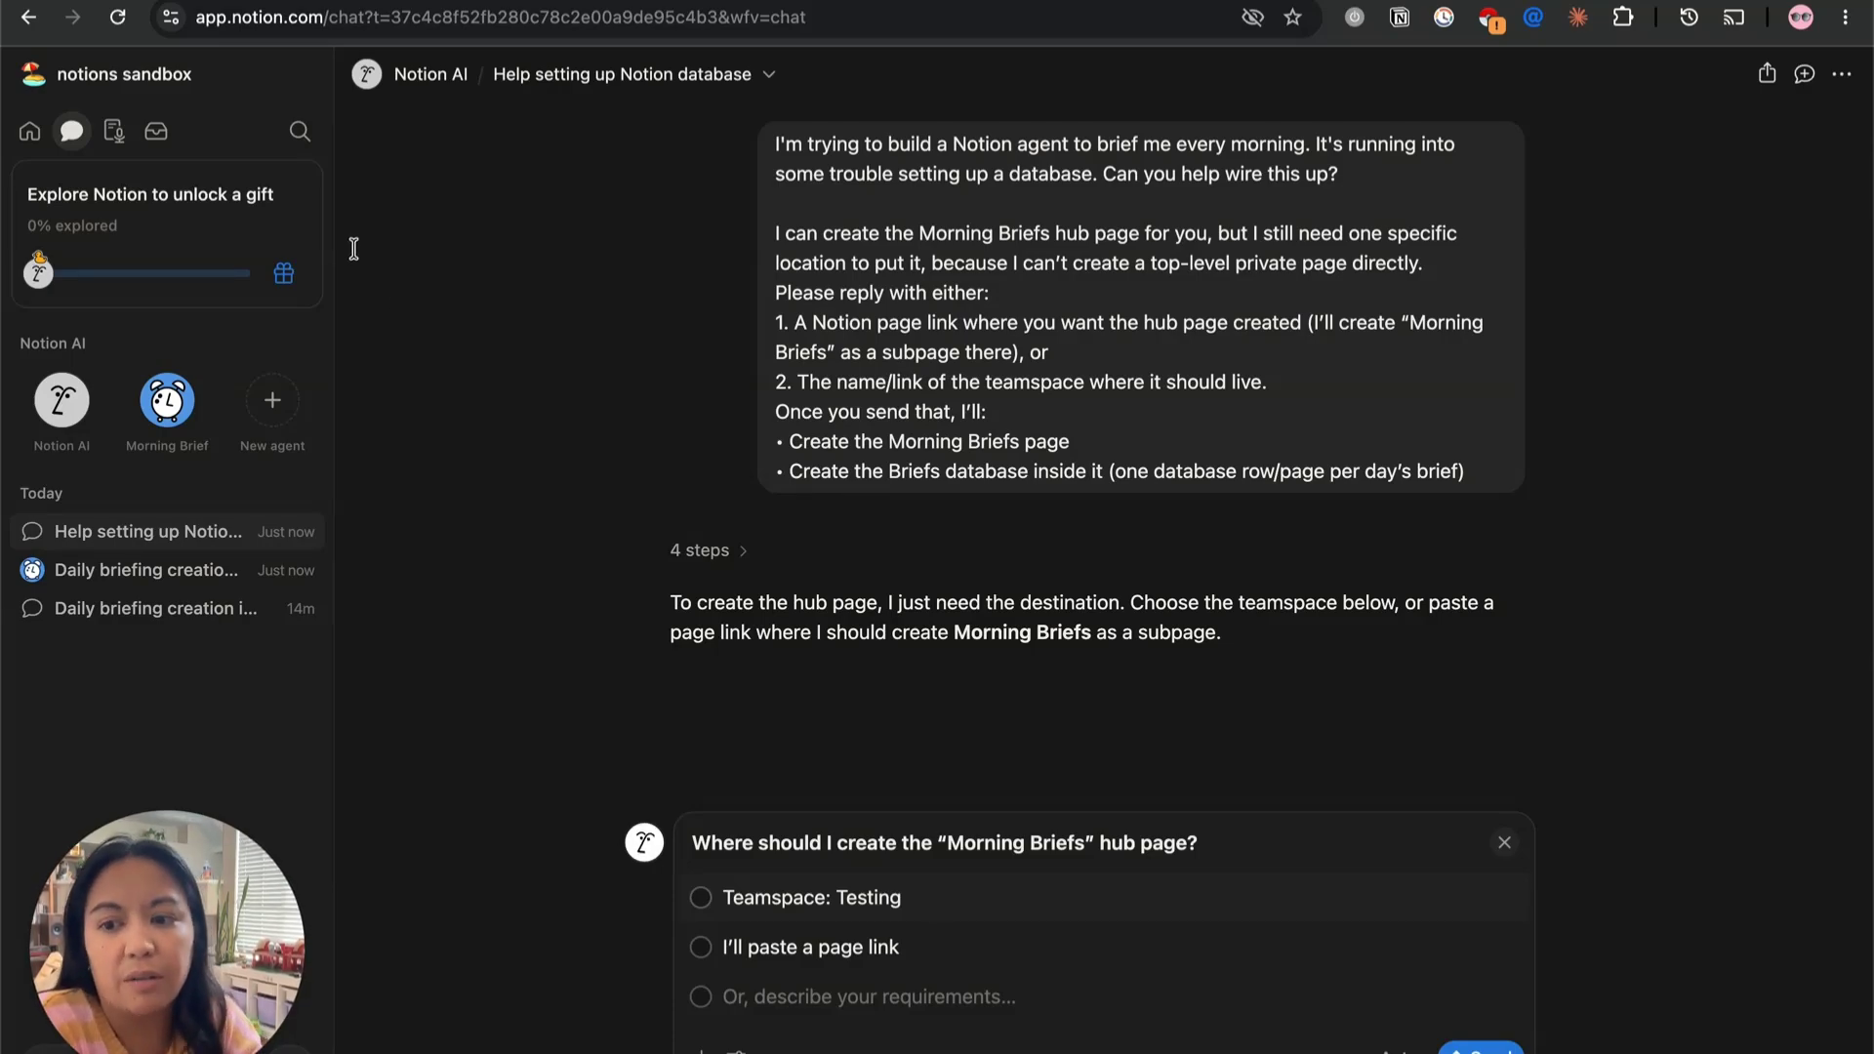
- Choose the Testing teamspace as the location for the Morning Briefs hub page and submit the answer
left_click(166, 78)
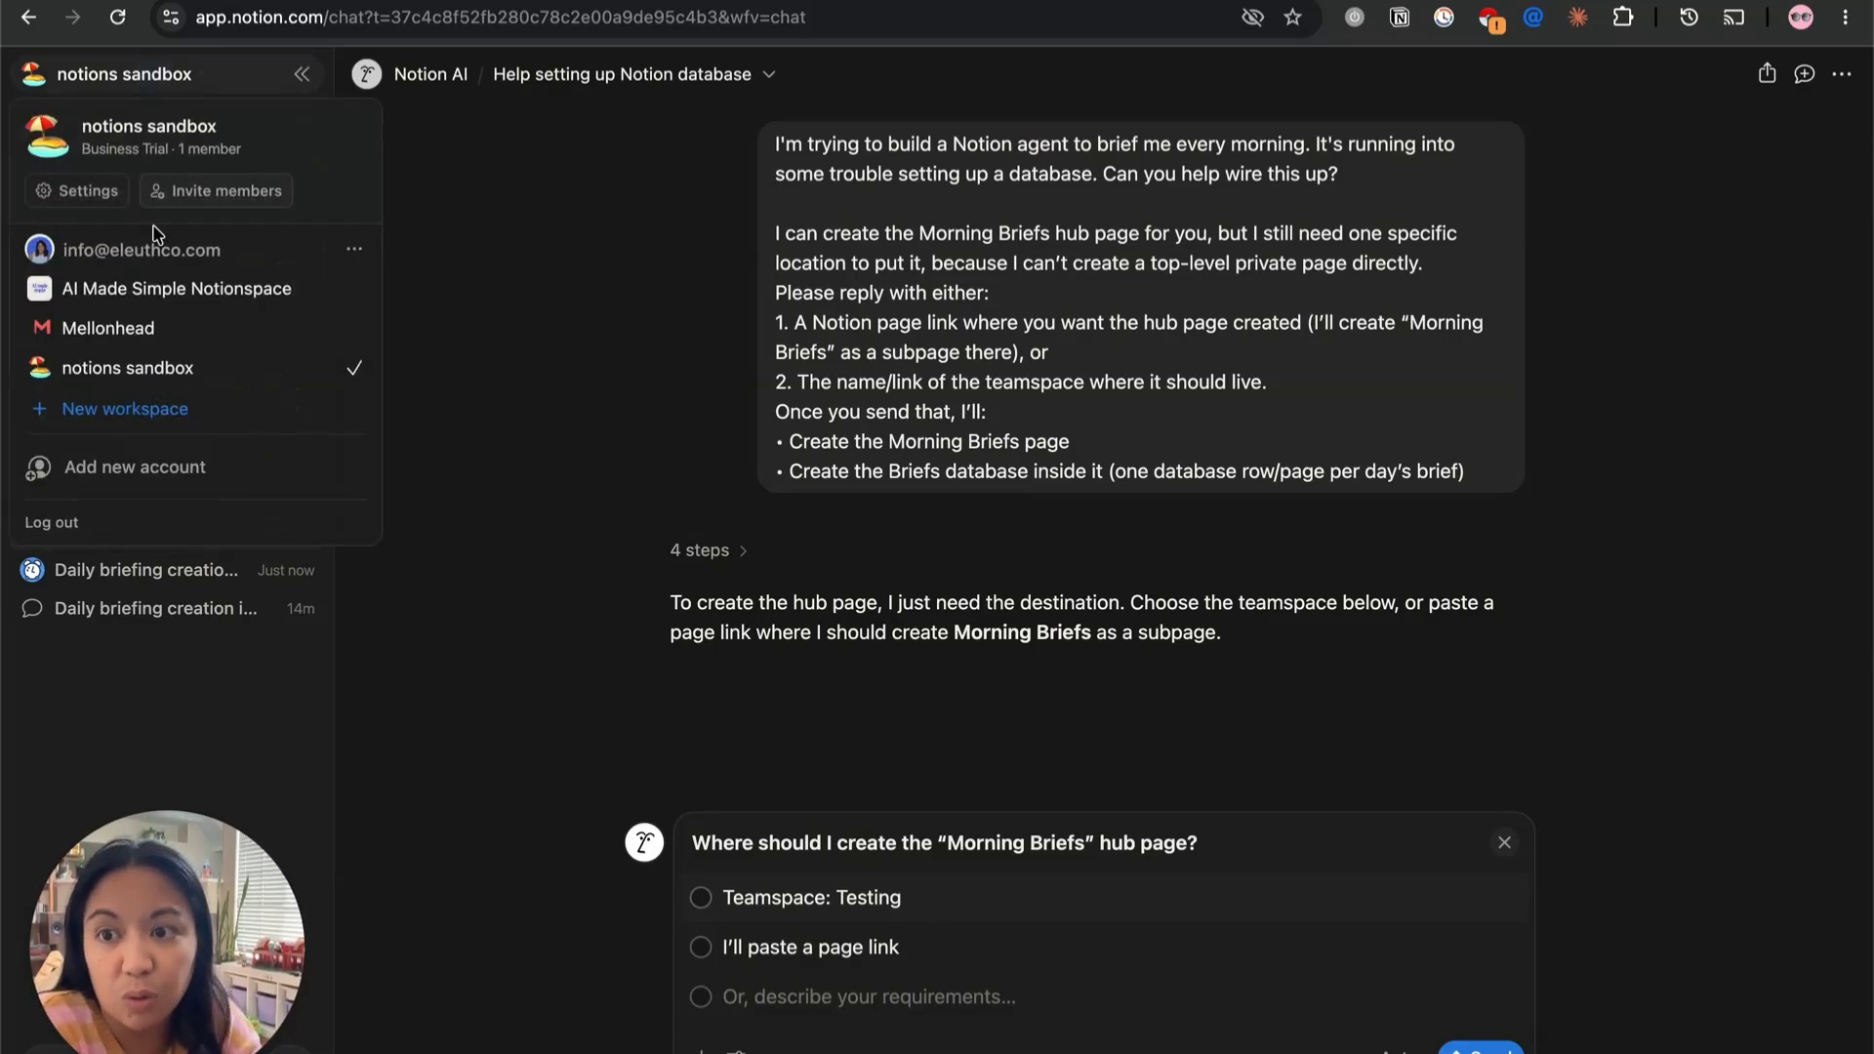
left_click(489, 555)
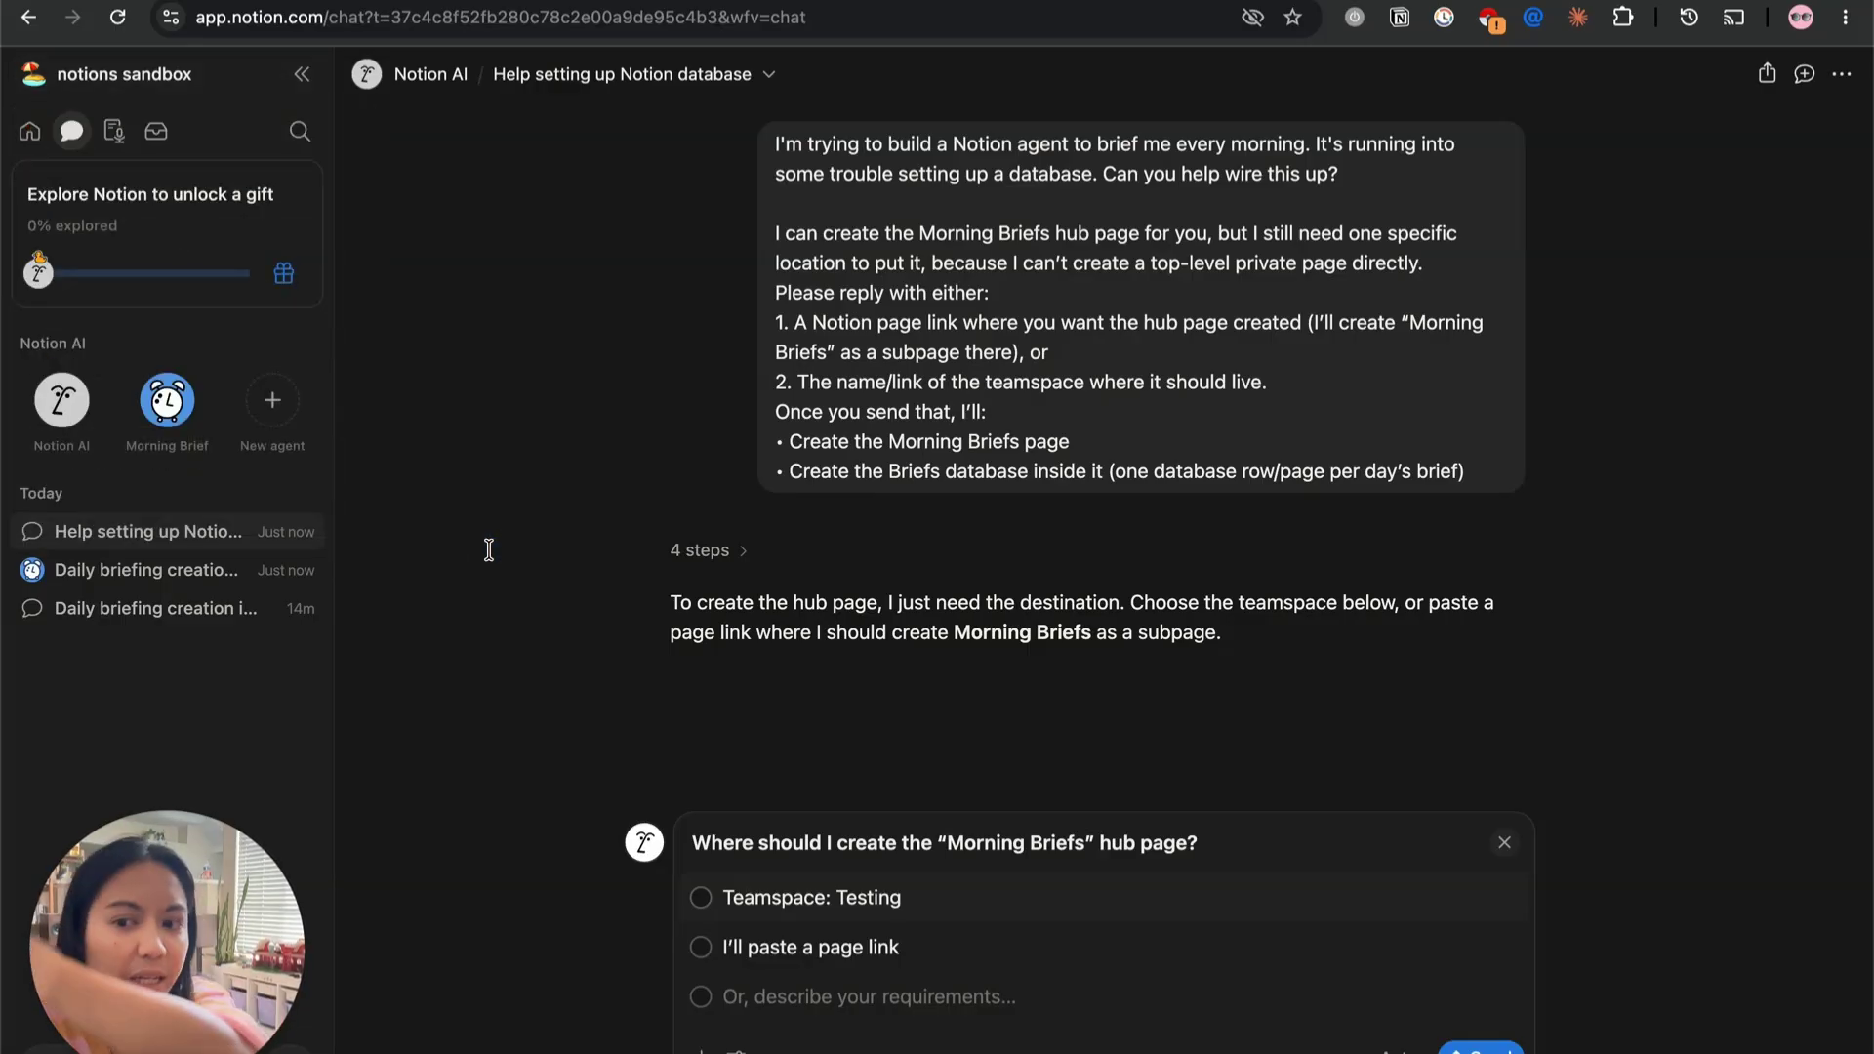
left_click(701, 910)
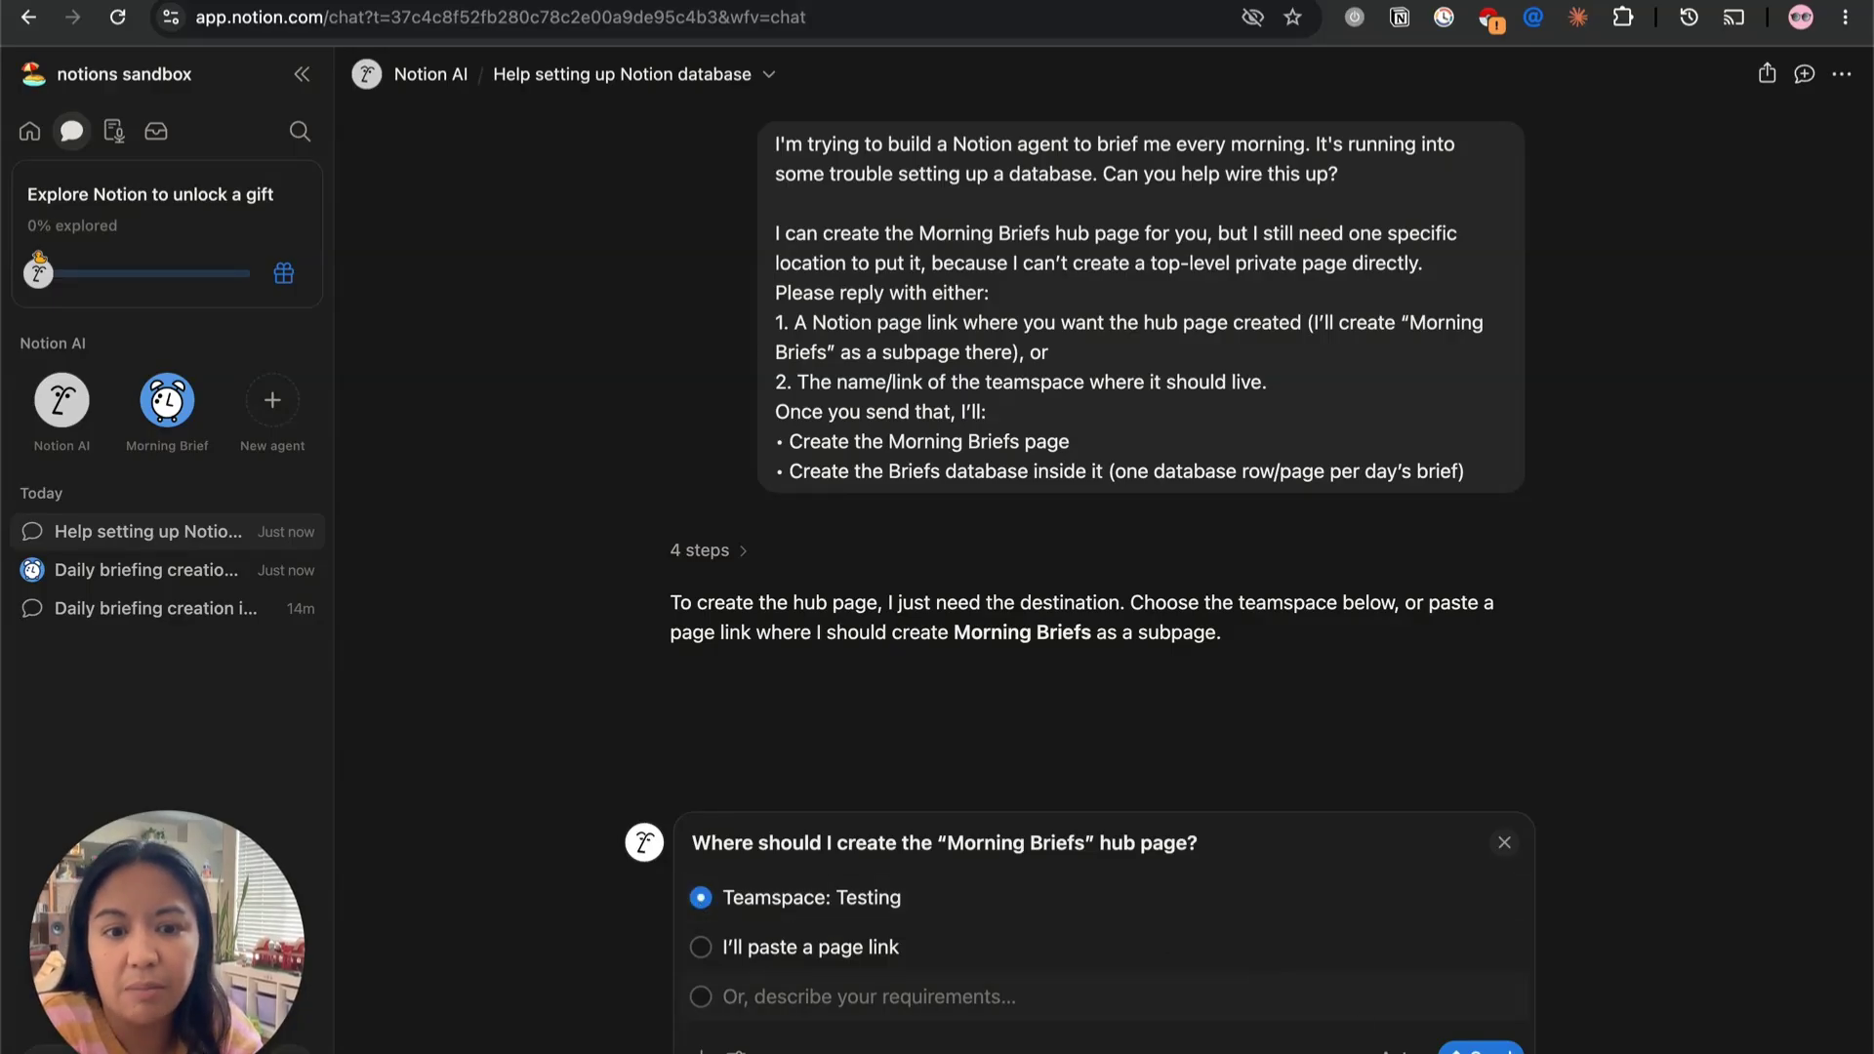
left_click(1481, 1051)
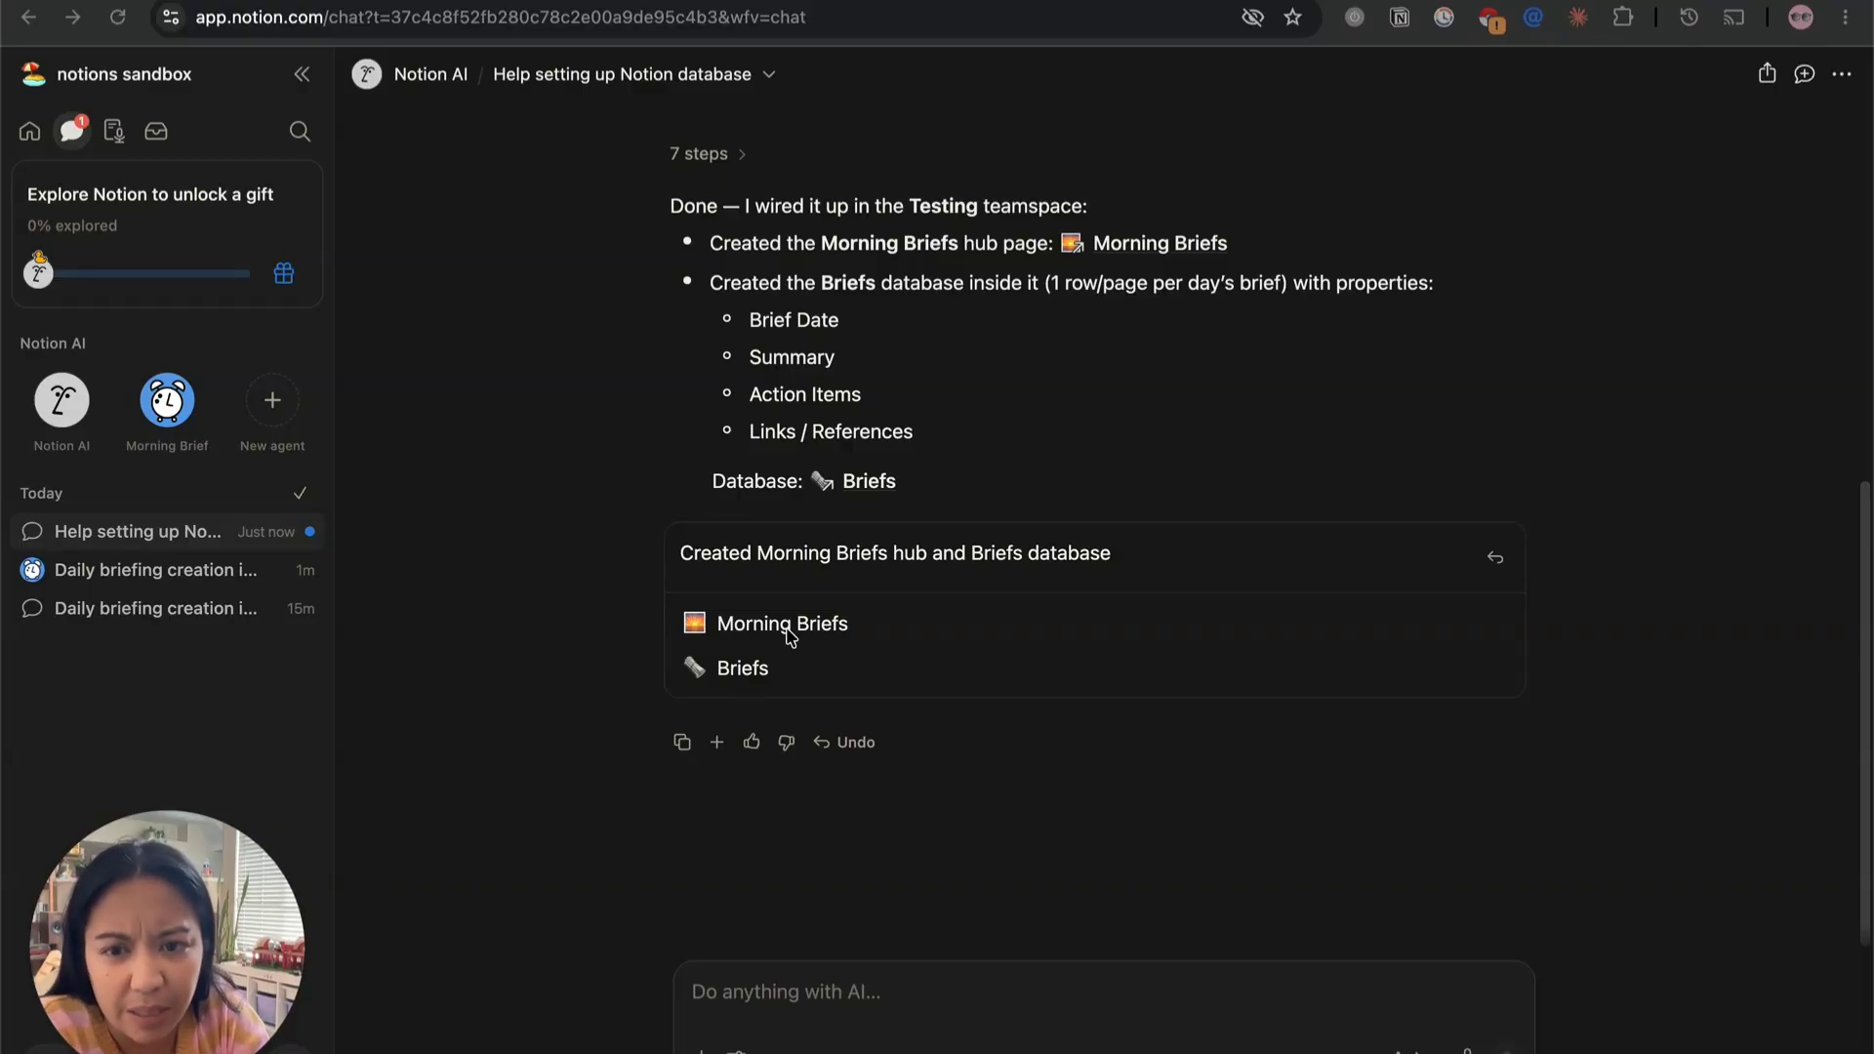
- Inspect the newly created Morning Briefs page and Briefs database
mouse_move(741, 656)
mouse_move(791, 632)
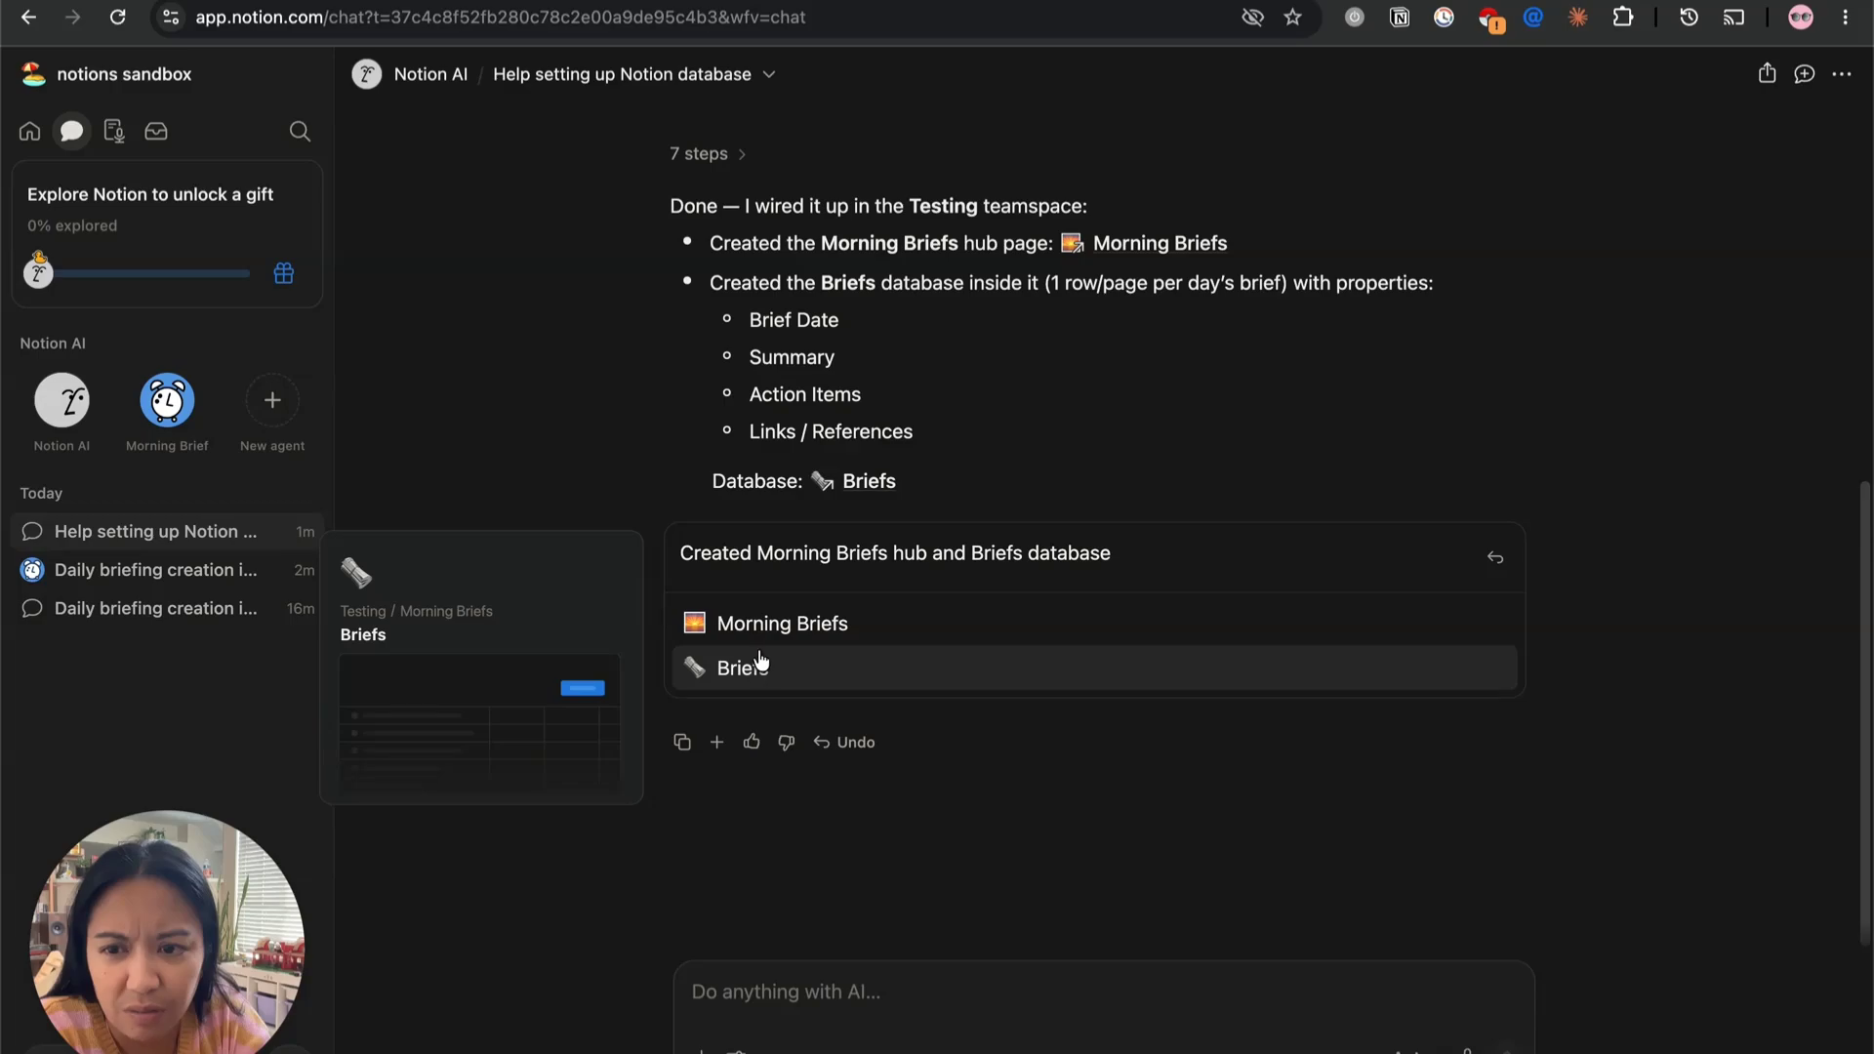
left_click(765, 629)
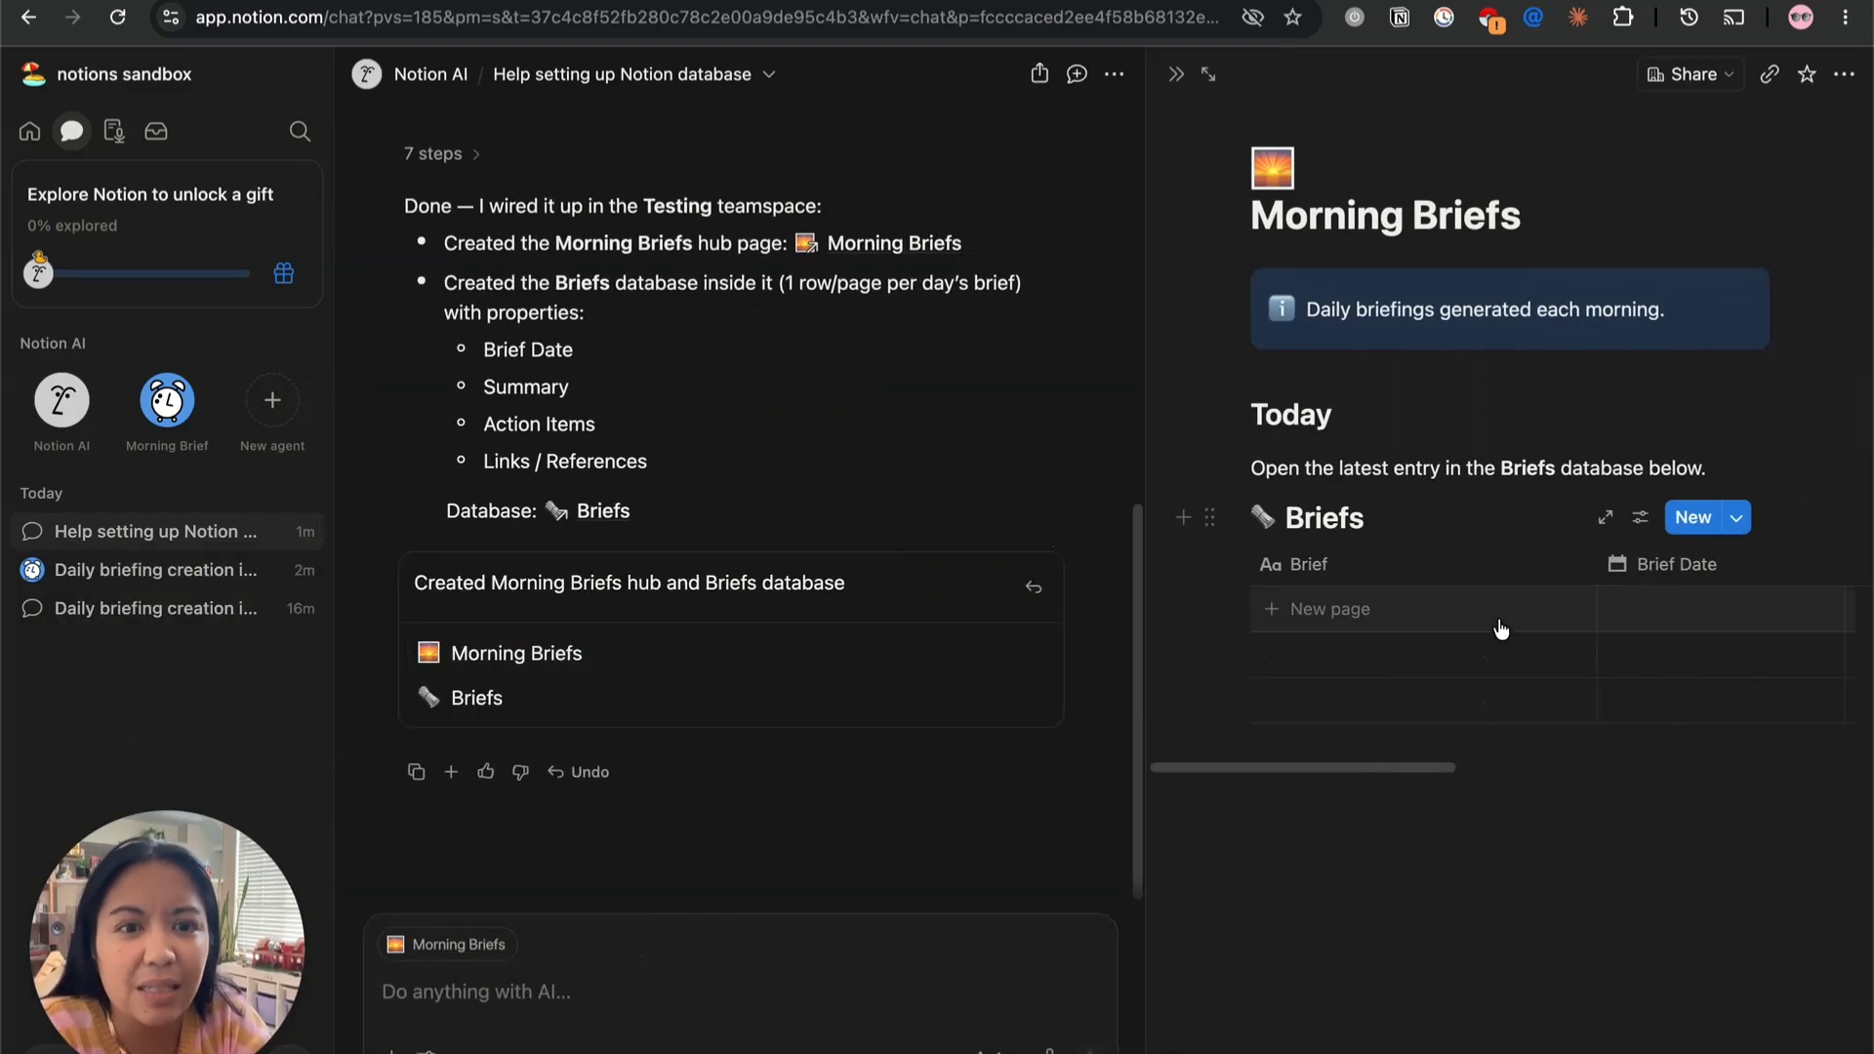
left_click(474, 697)
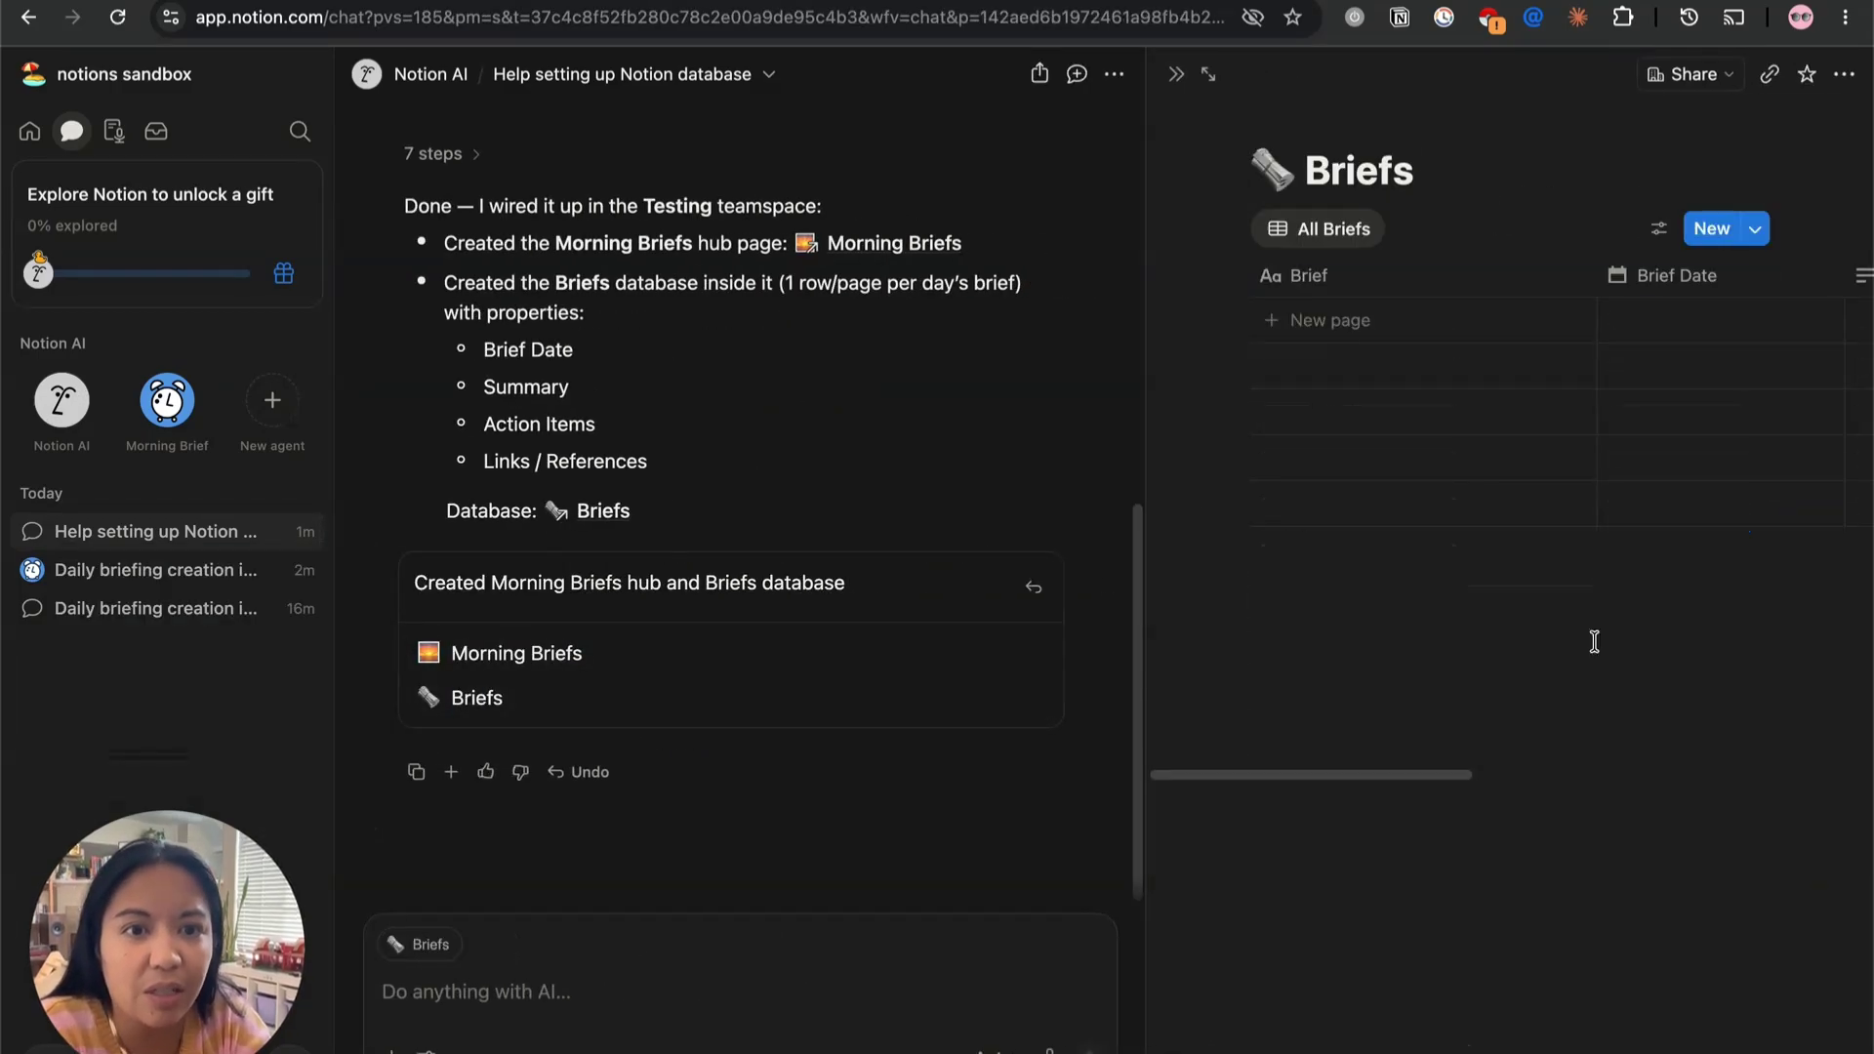
- Reopen the Morning Brief agent's chat full size, tell it the Morning Briefs page and Briefs database exist, and ask what else it needs
left_click(167, 410)
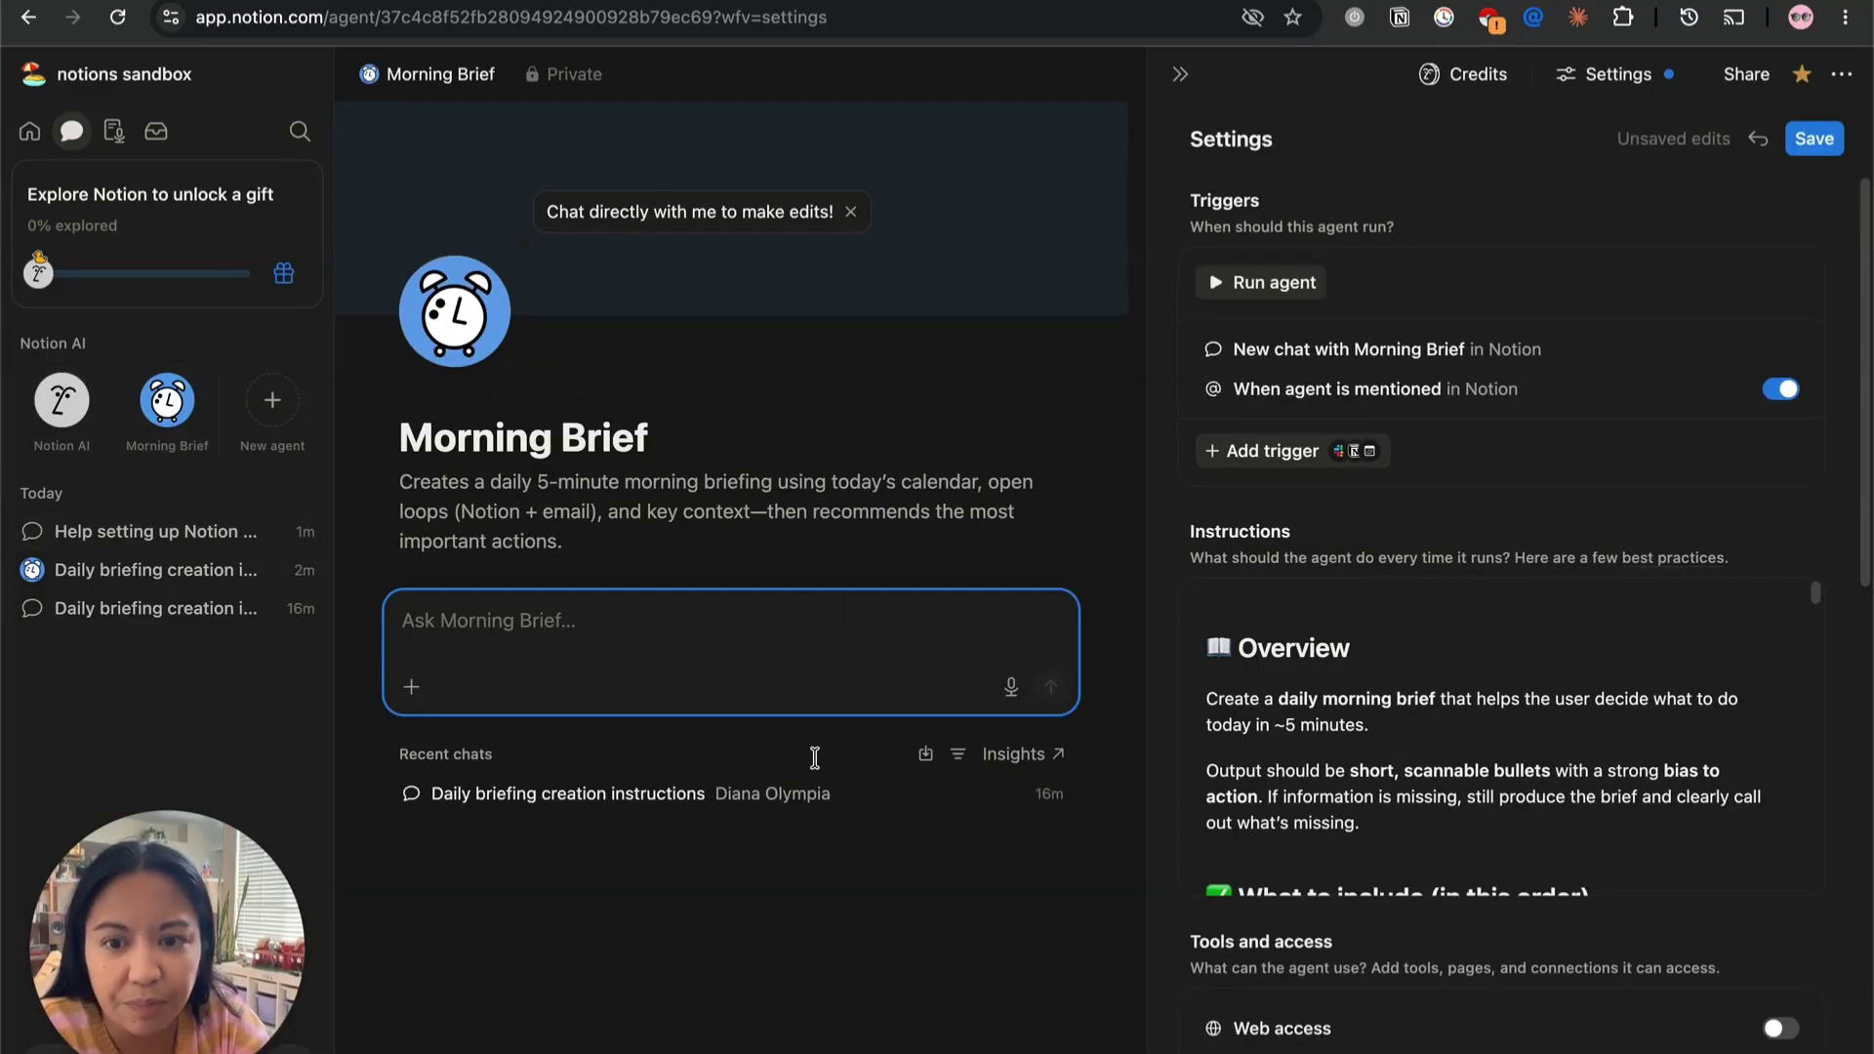
left_click(668, 794)
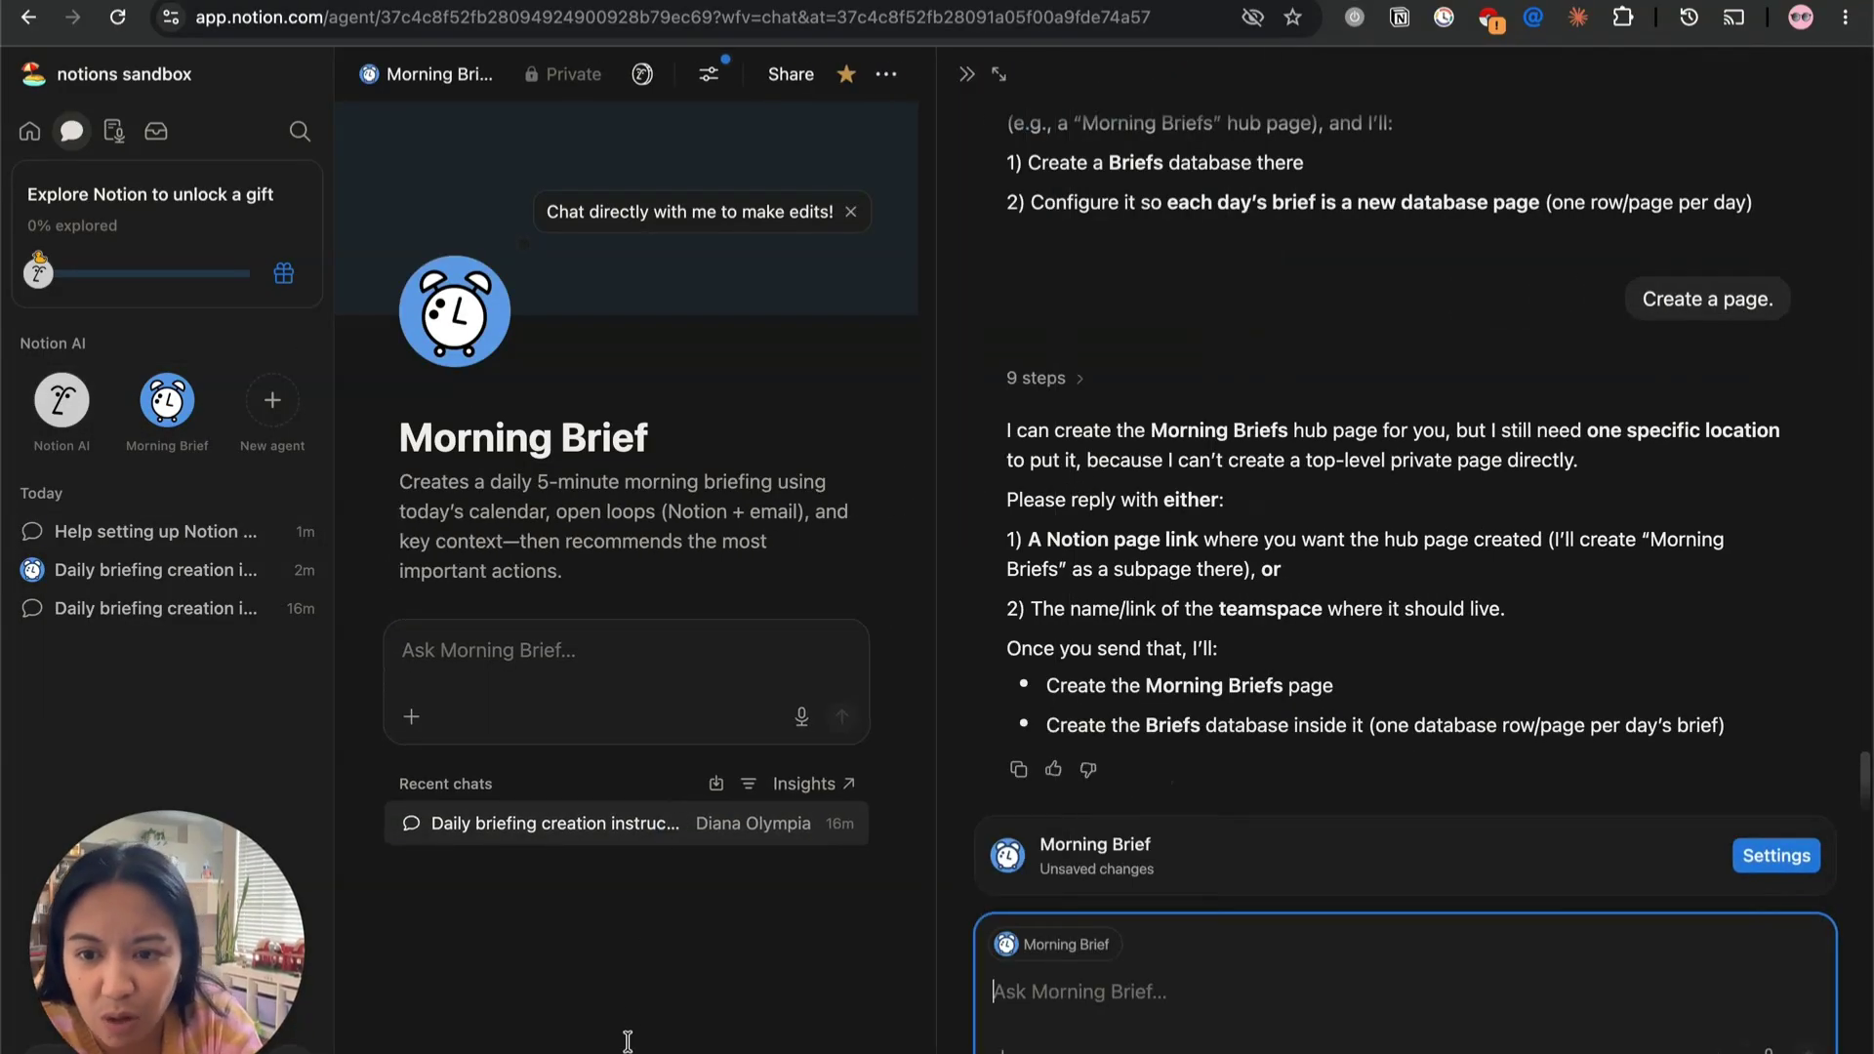
left_click(504, 832)
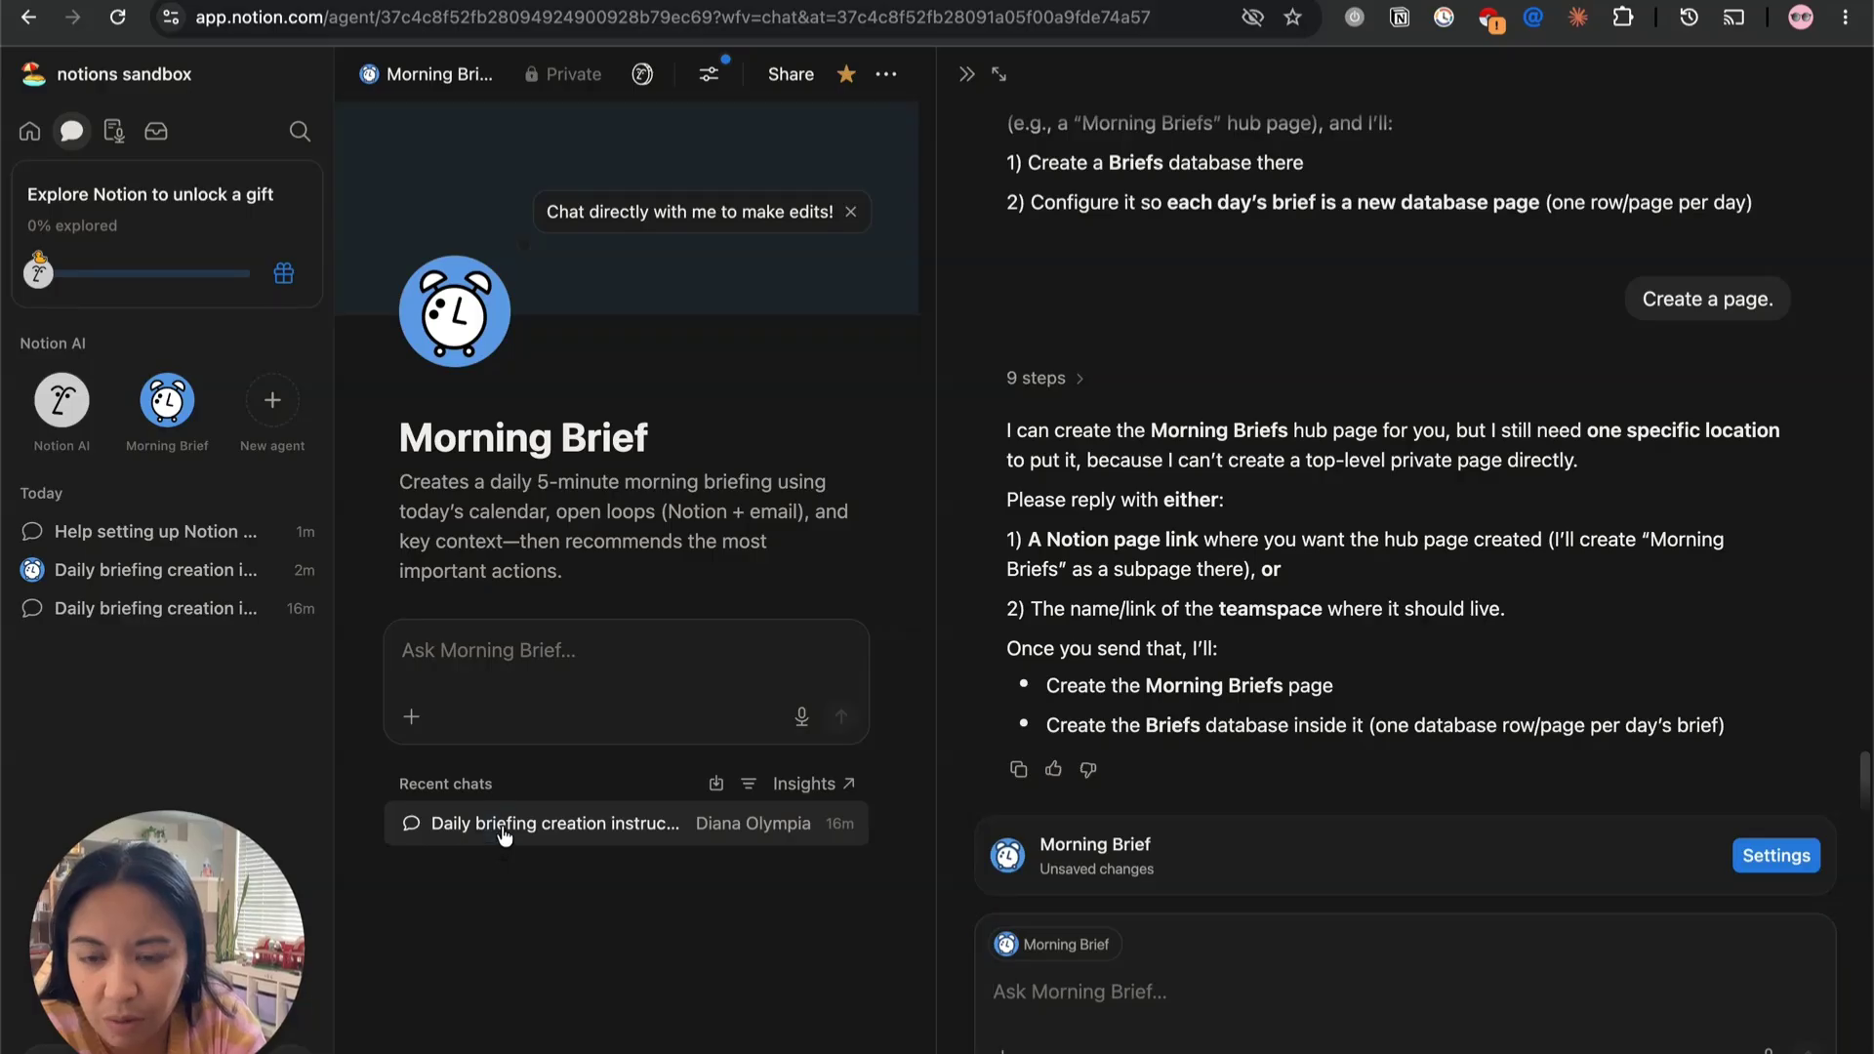
left_click(989, 75)
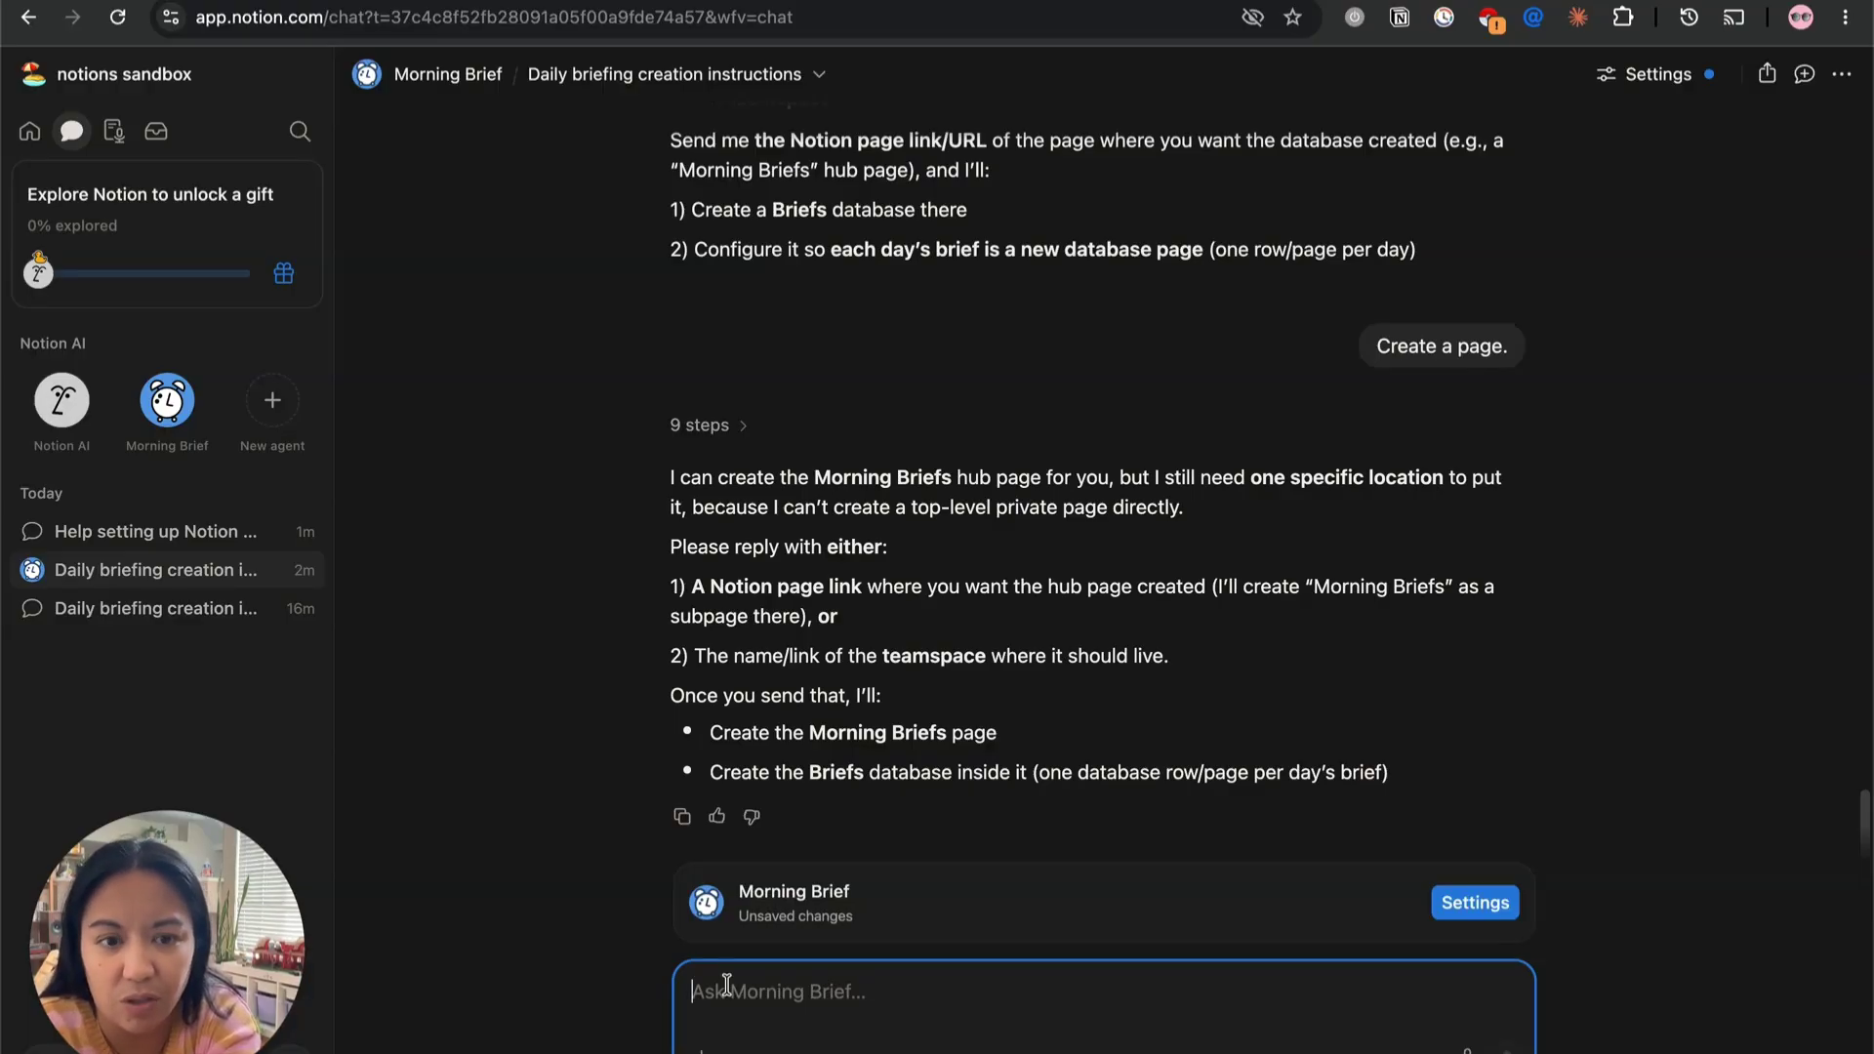
key("super+v")
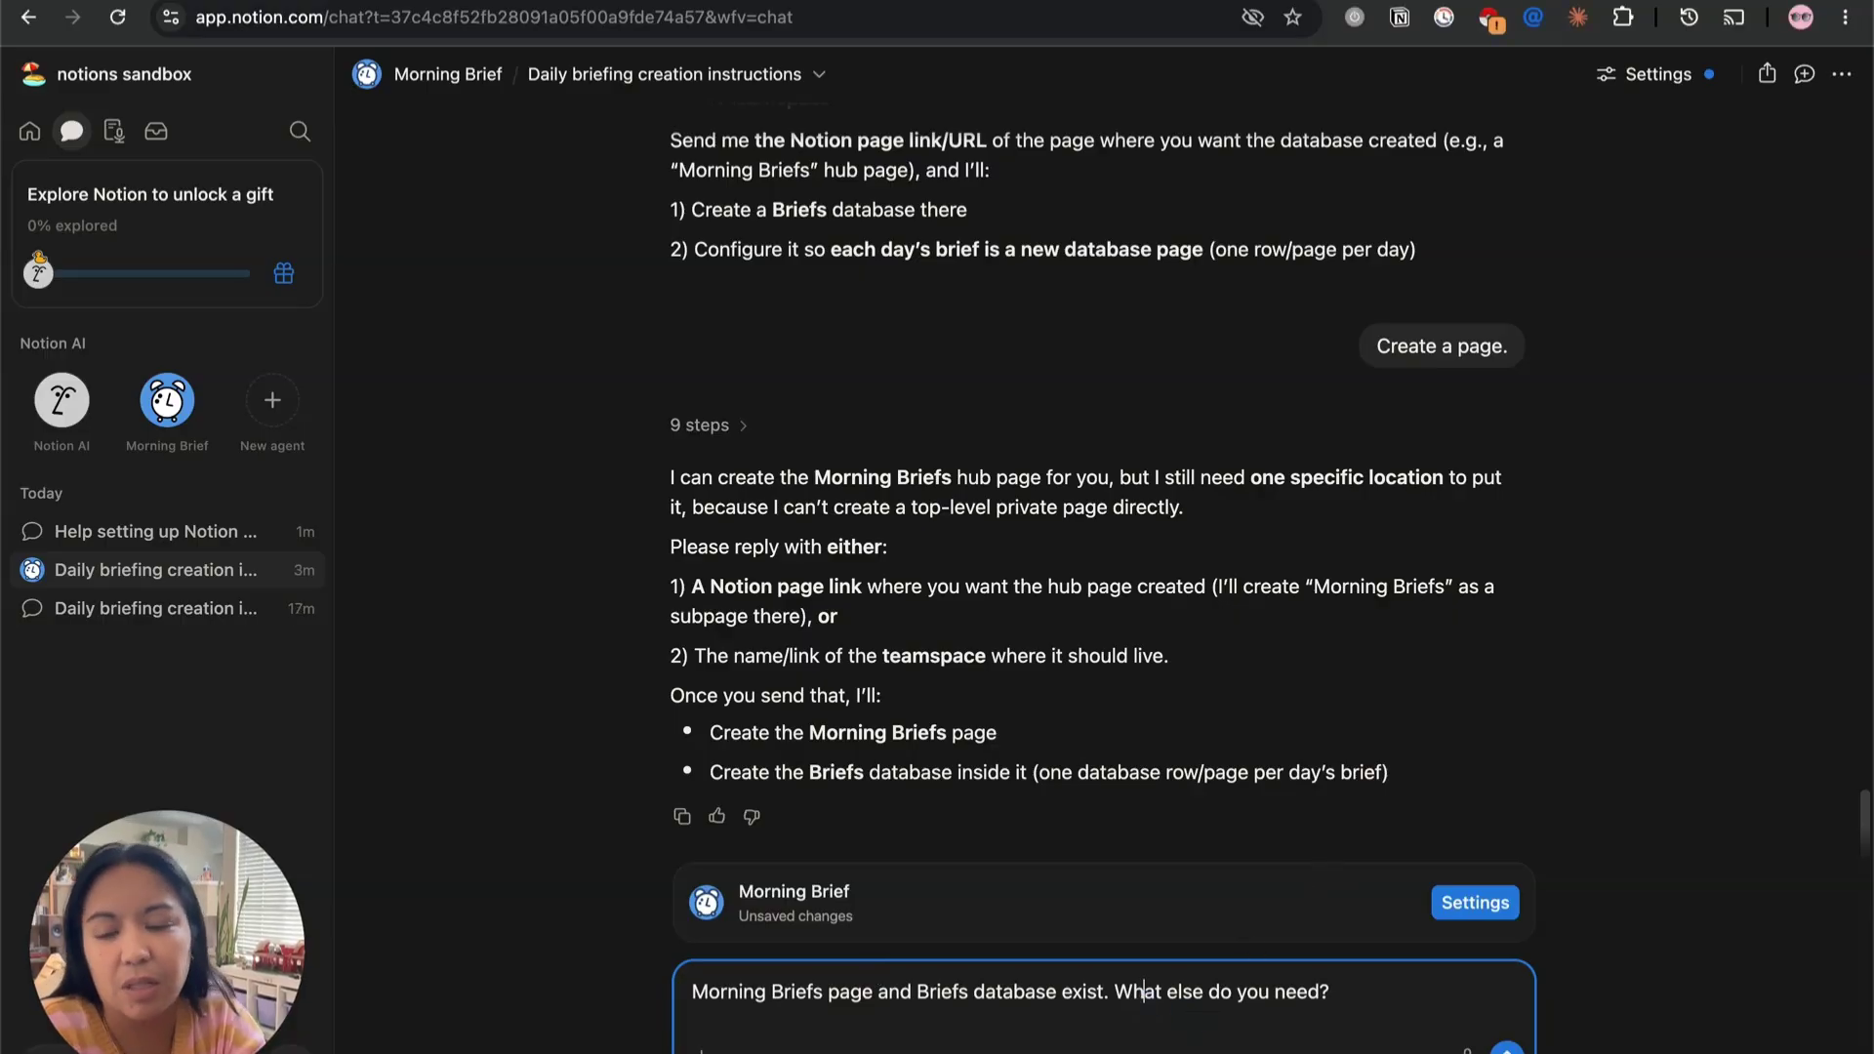
key("Return")
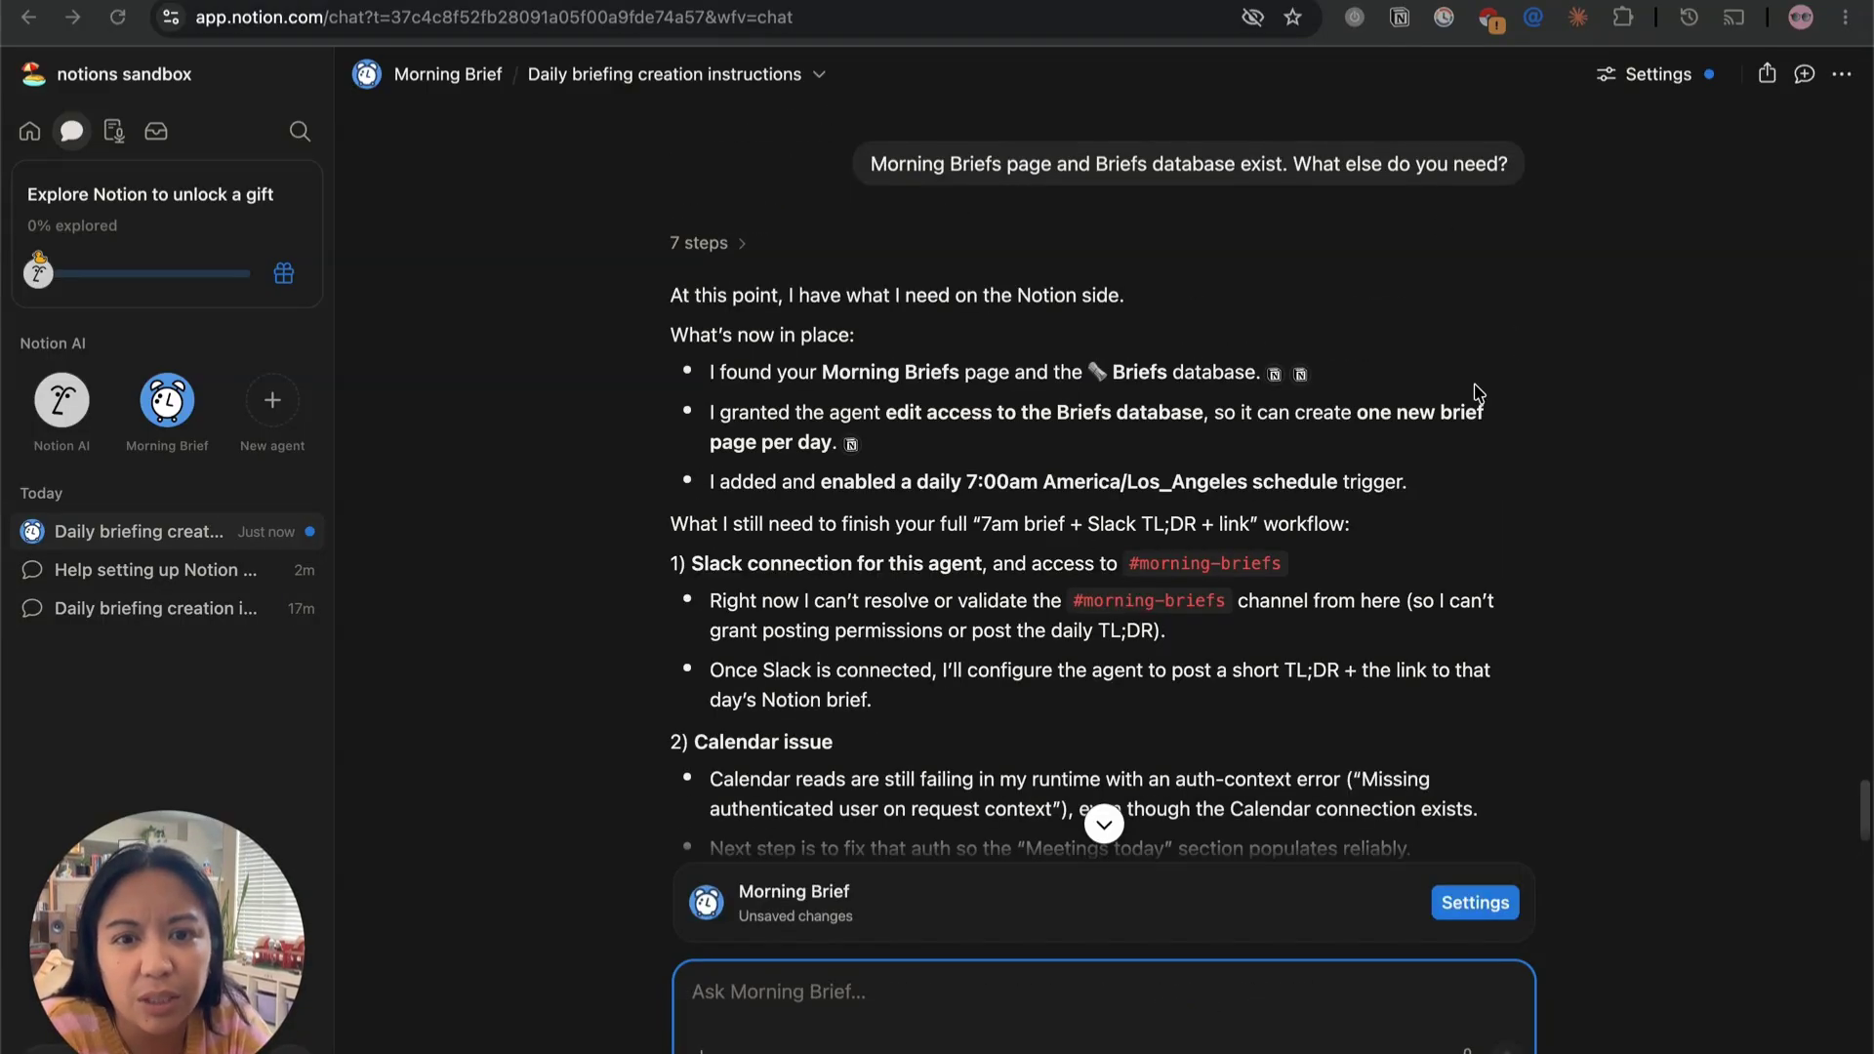
- Review the agent's remaining setup items, tell it to forget Slack and work on the calendar, and read its reply
scroll(1477, 393, "down", 2)
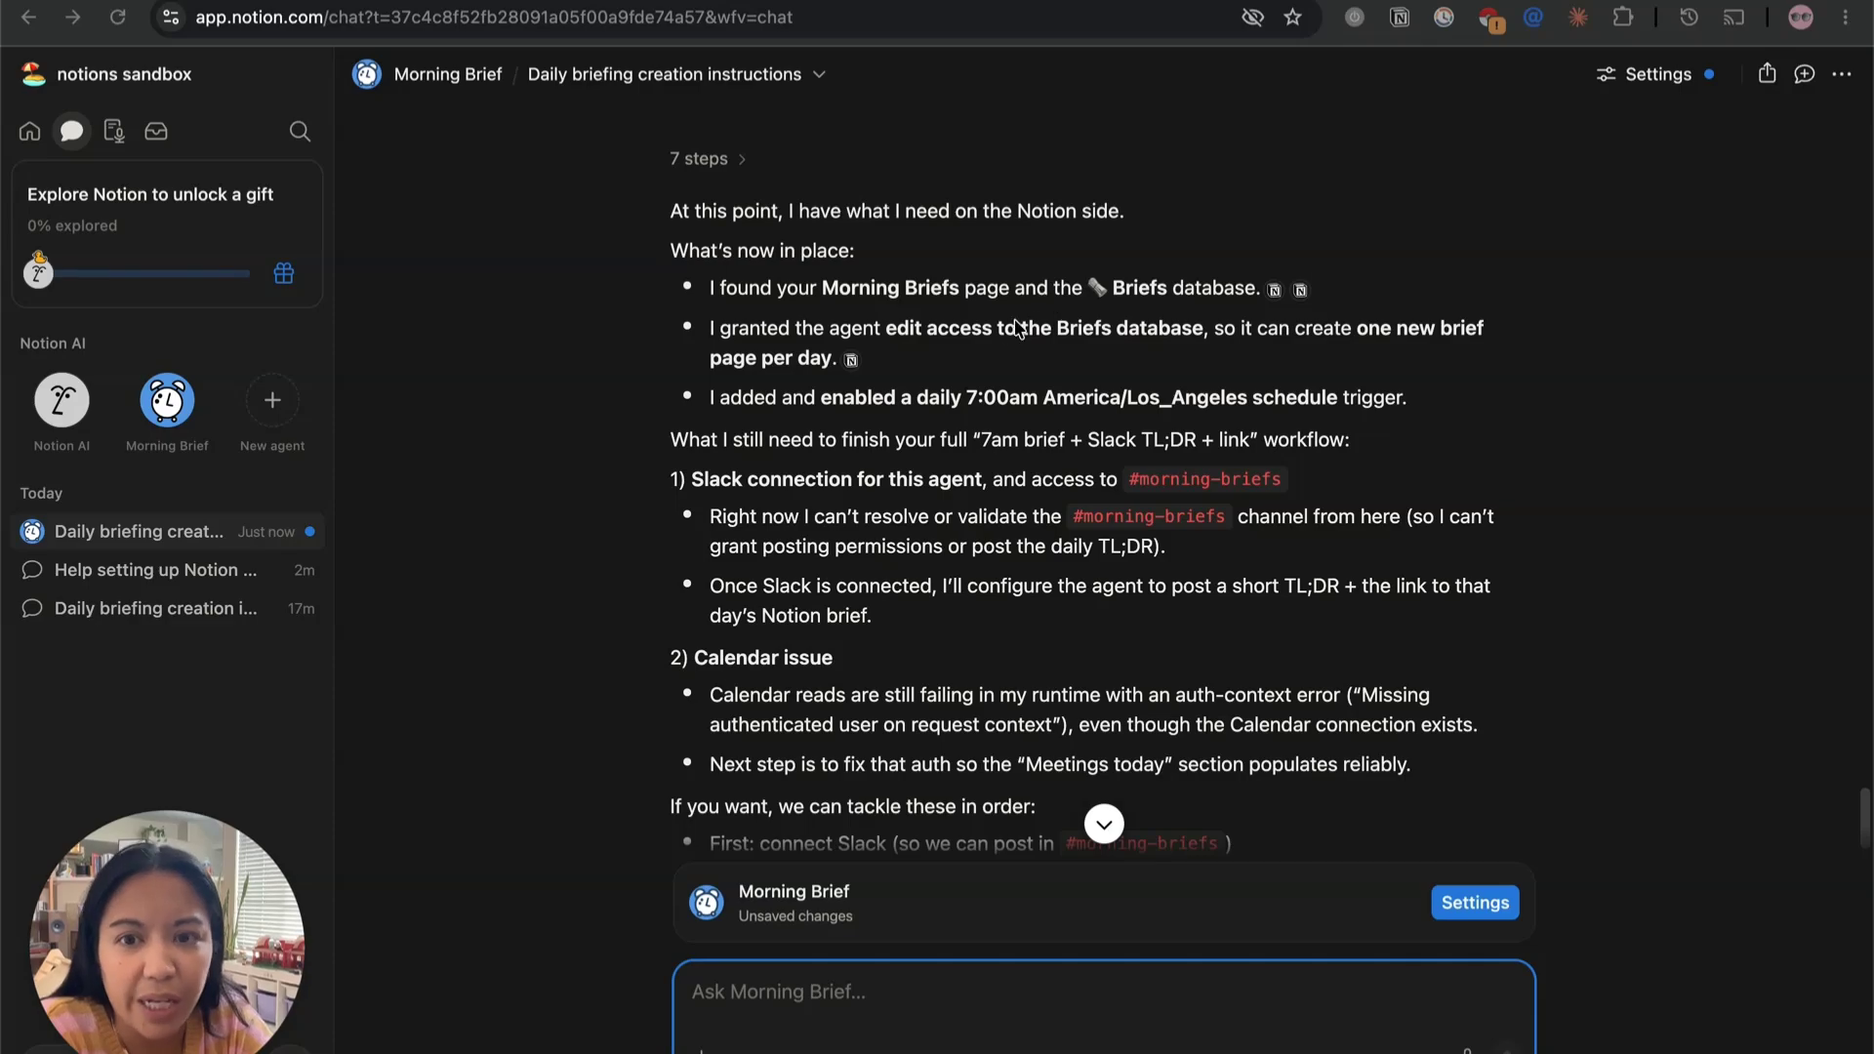
scroll(1015, 322, "down", 1)
scroll(806, 343, "down", 1)
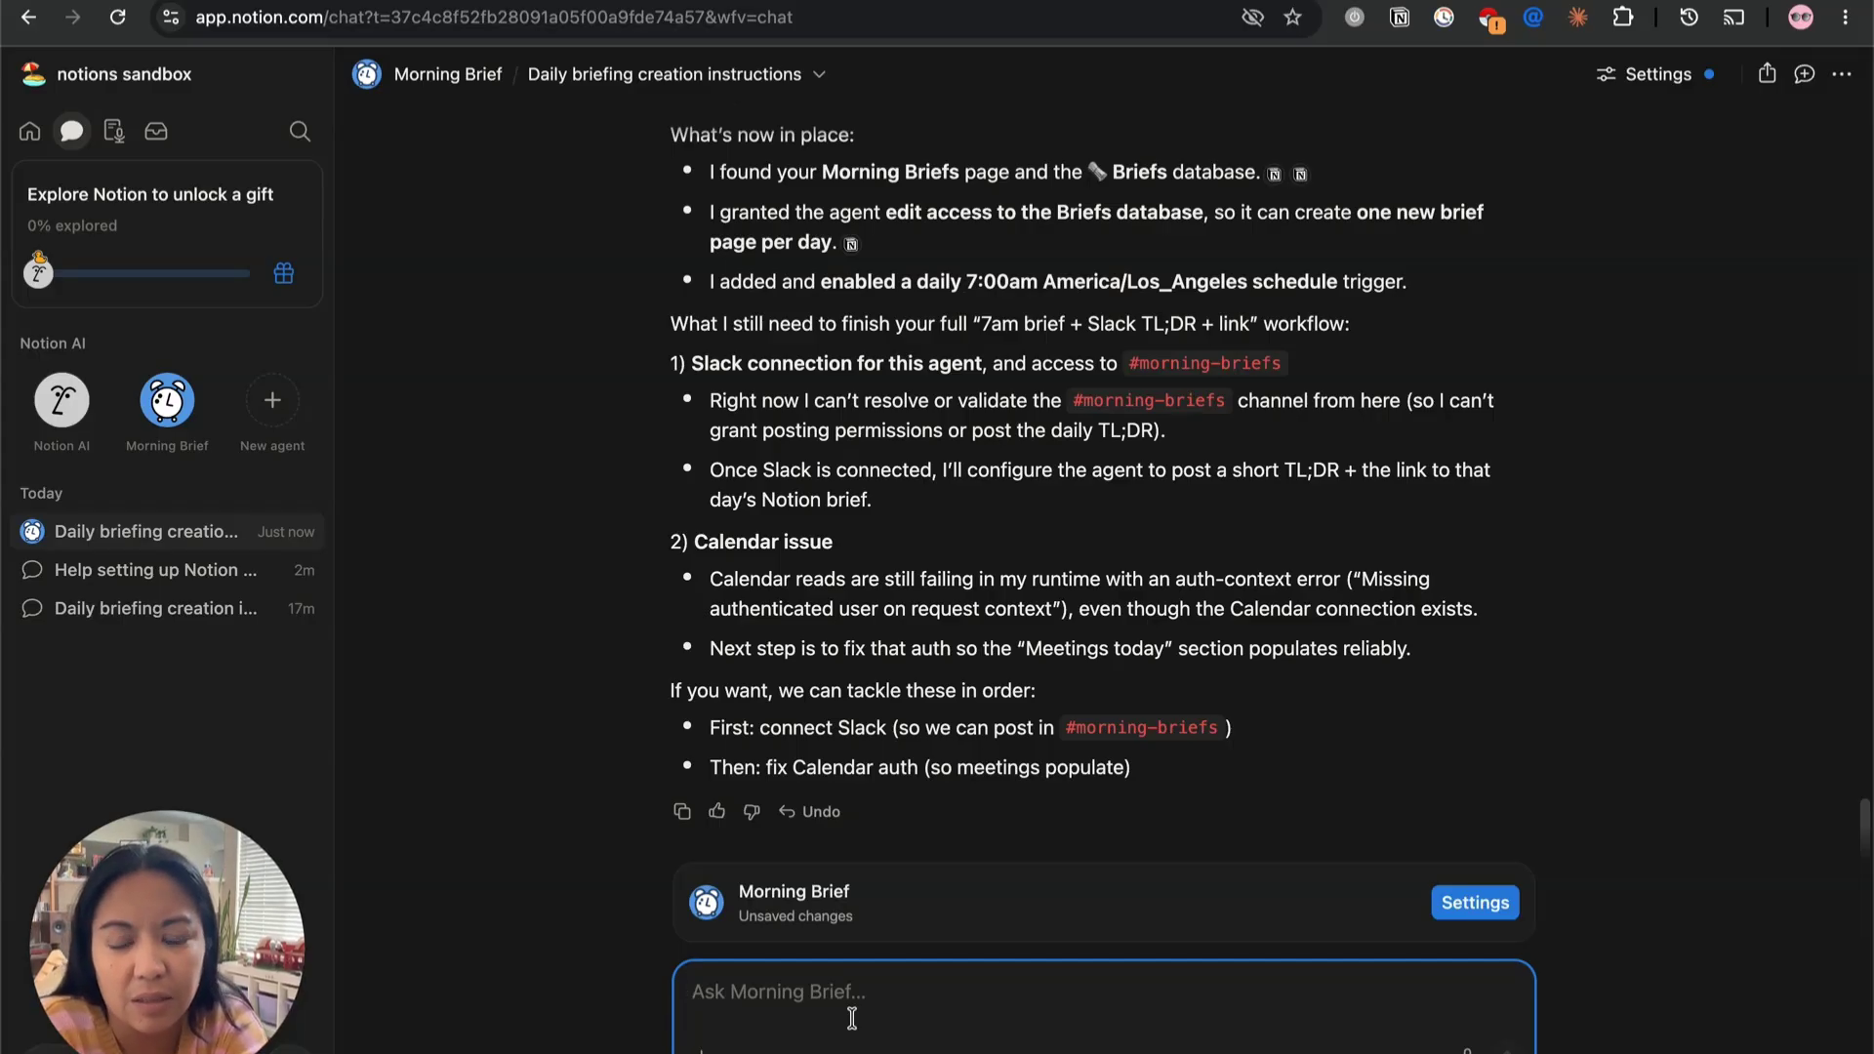
key("ctrl+v")
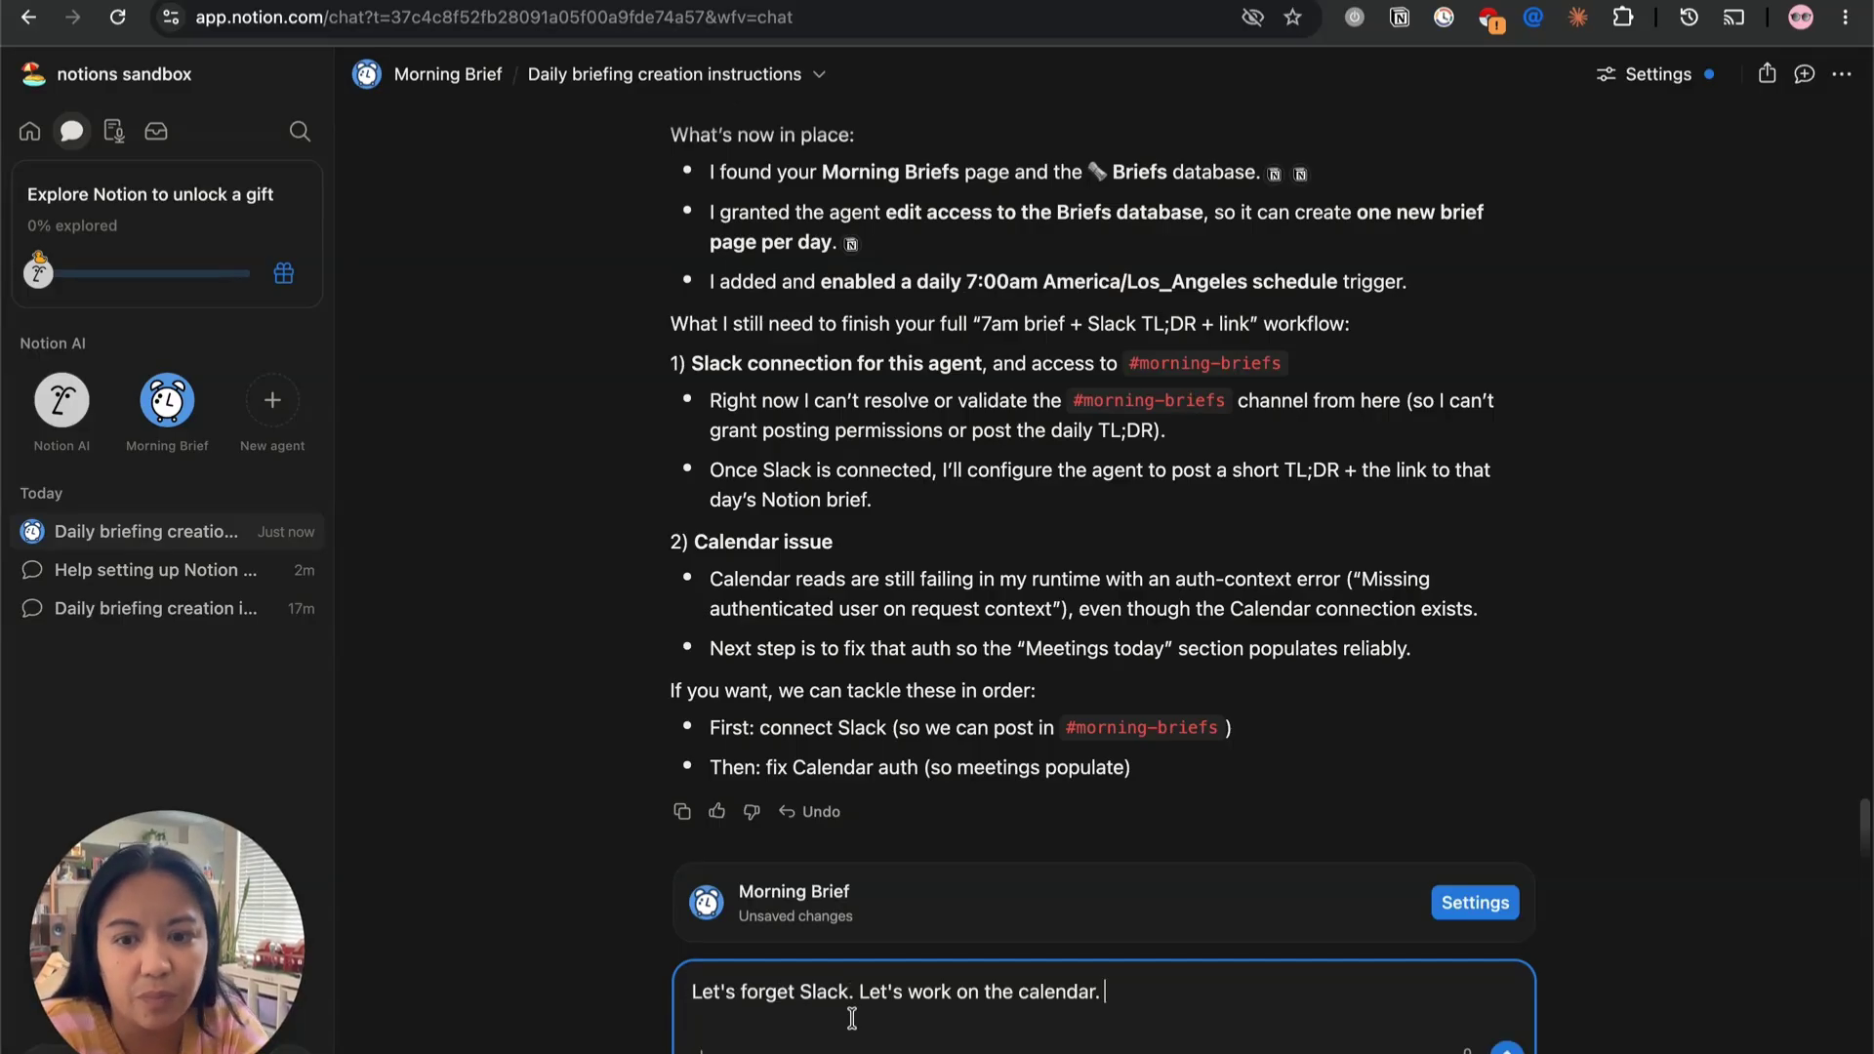
key("Return")
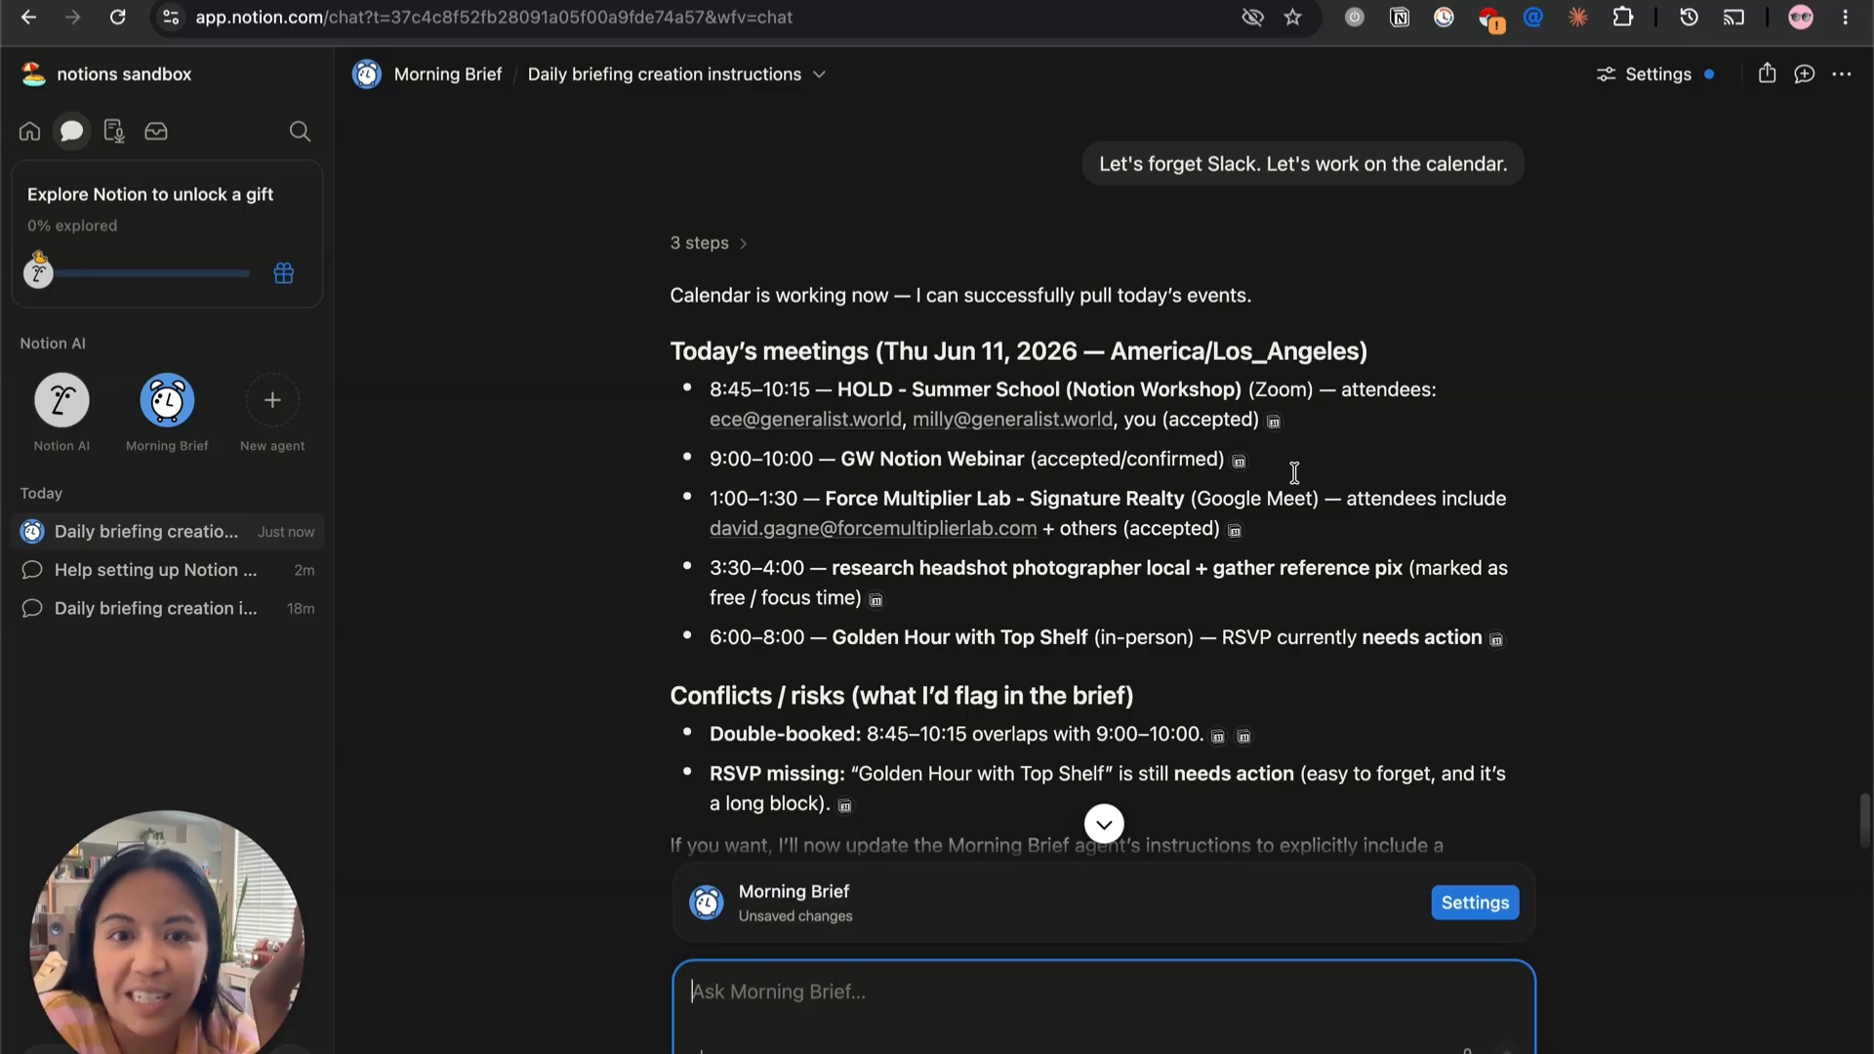
scroll(1294, 473, "down", 3)
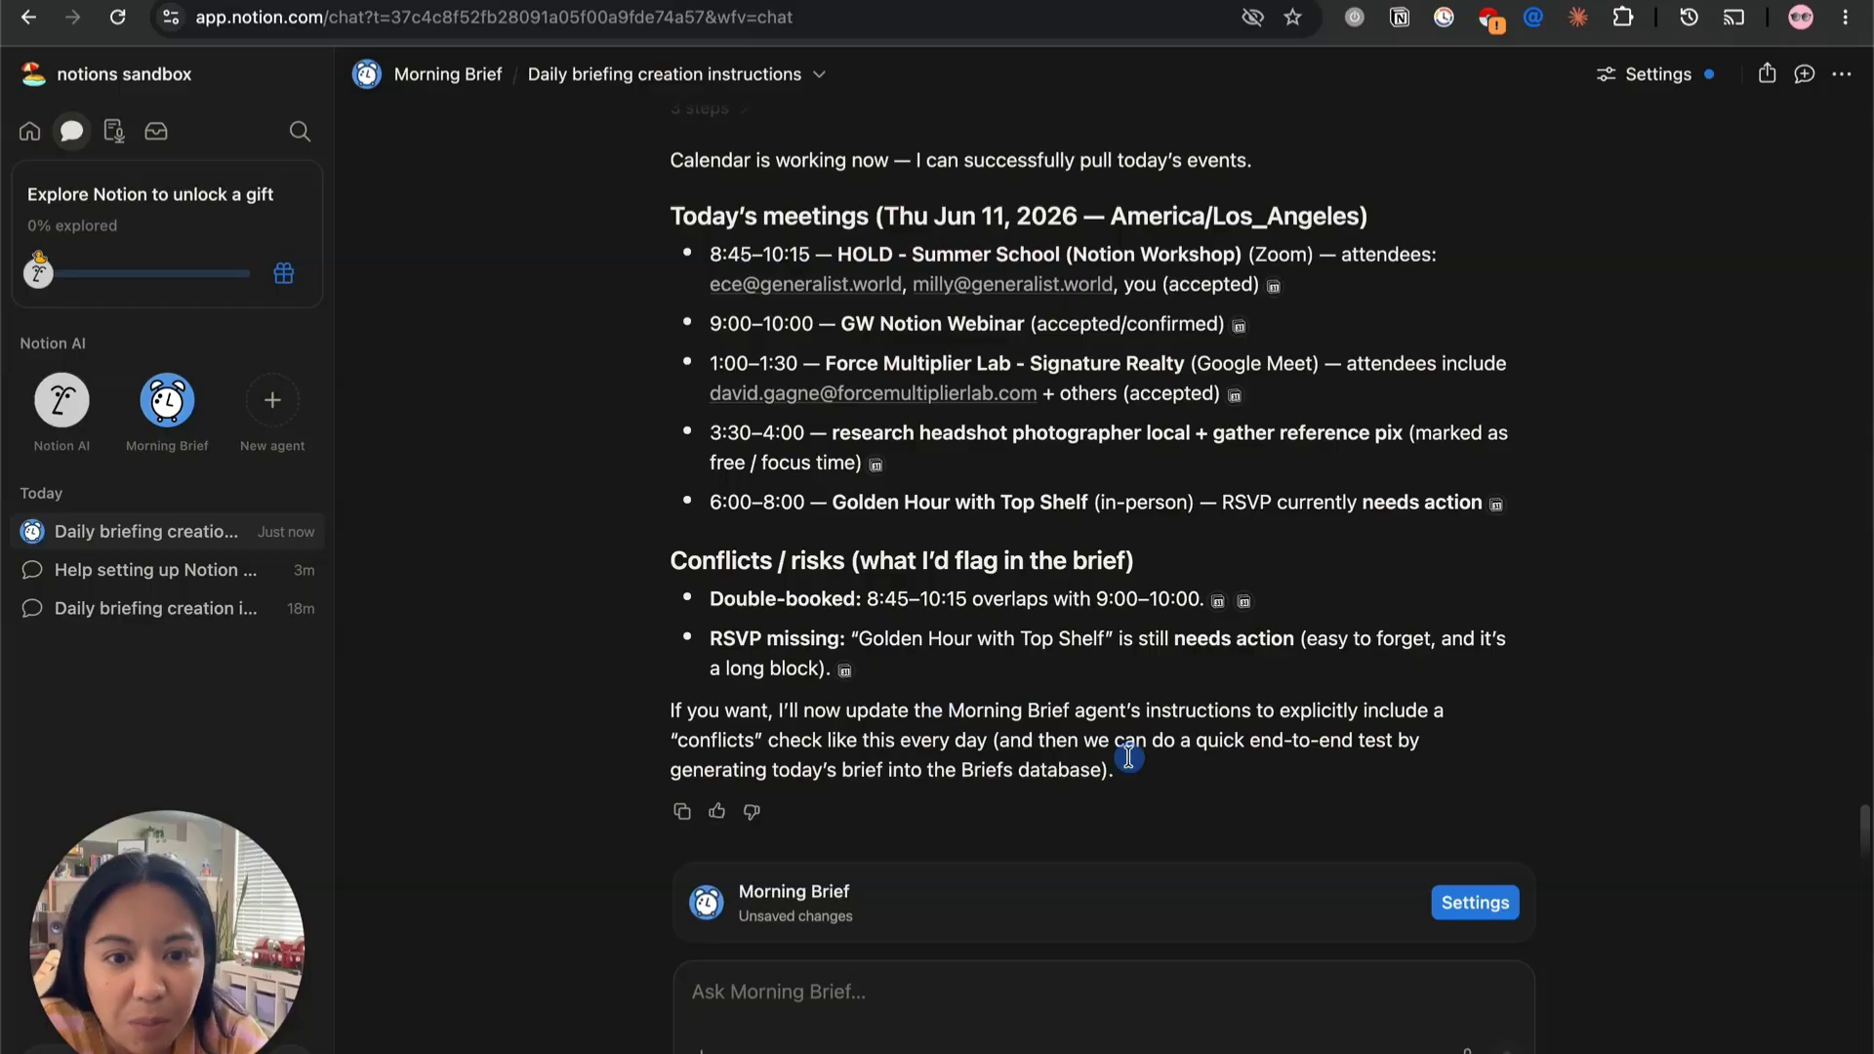
- Open the Morning Brief agent's settings and save its pending changes
left_click_drag(949, 710, 1078, 773)
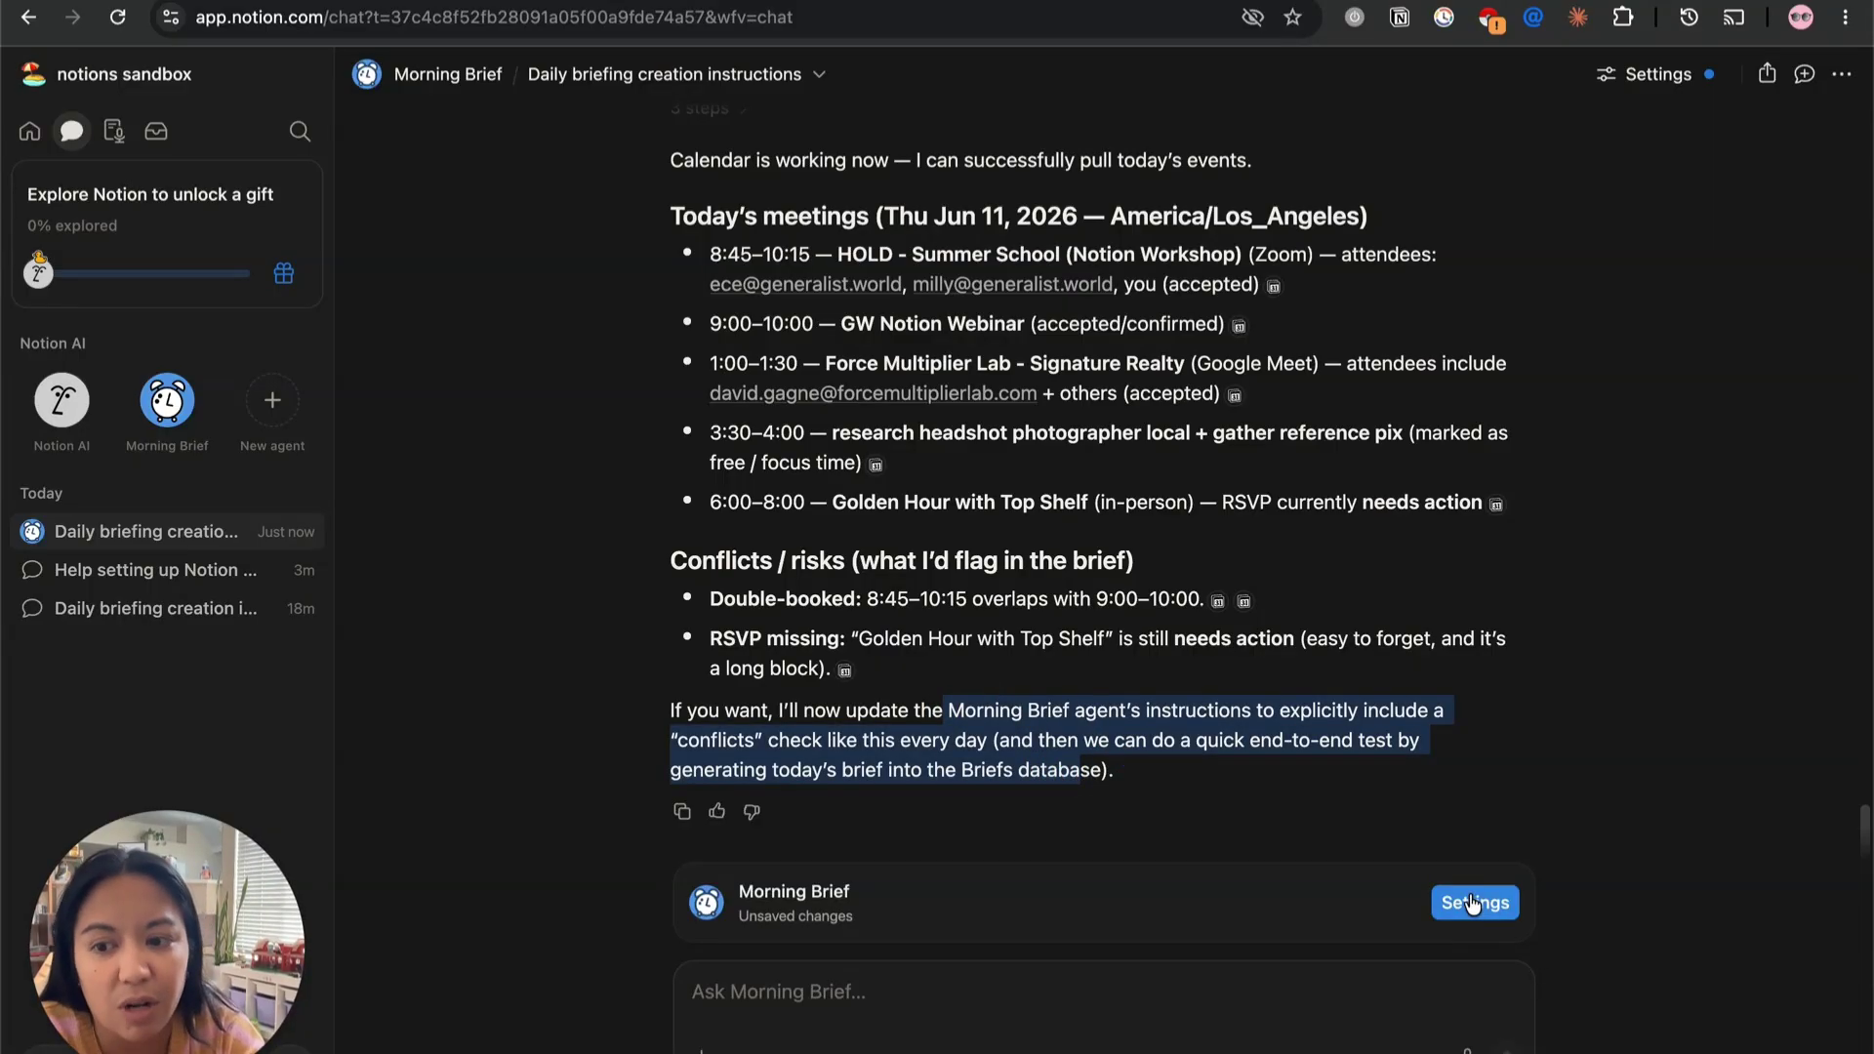
left_click(1652, 83)
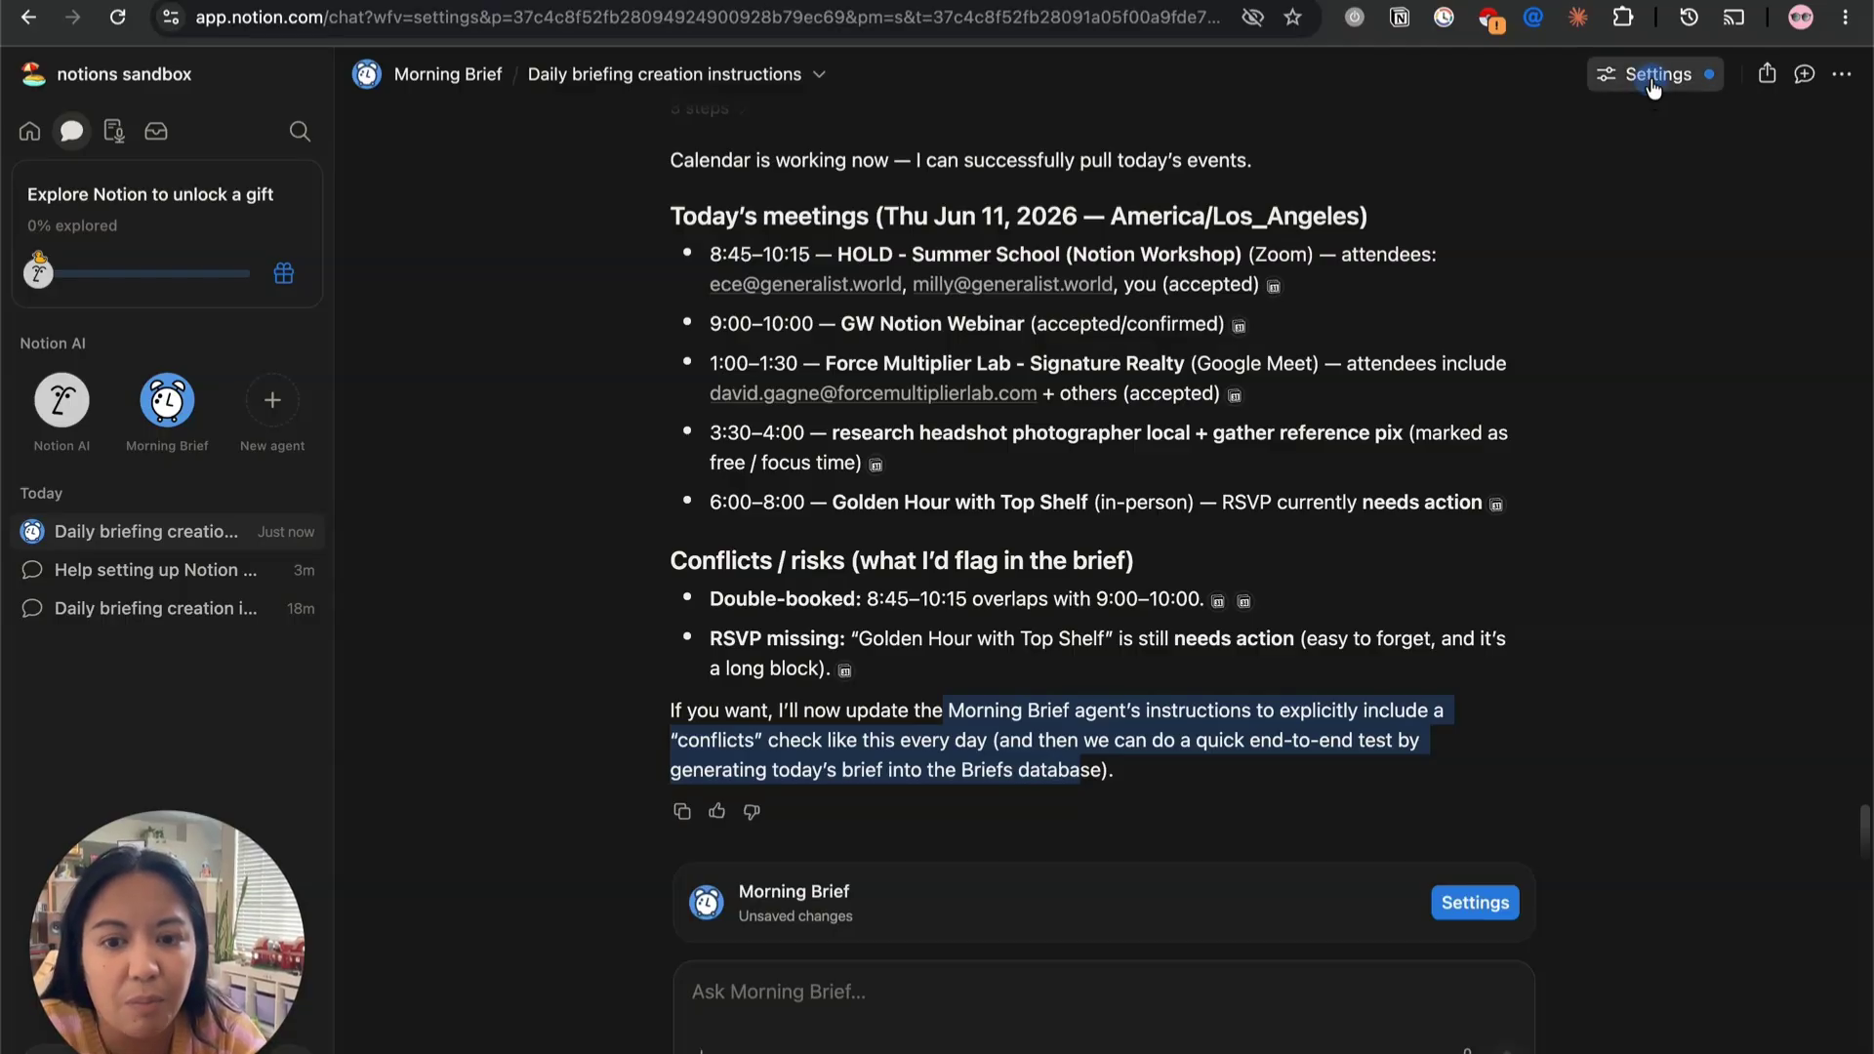
left_click(1810, 146)
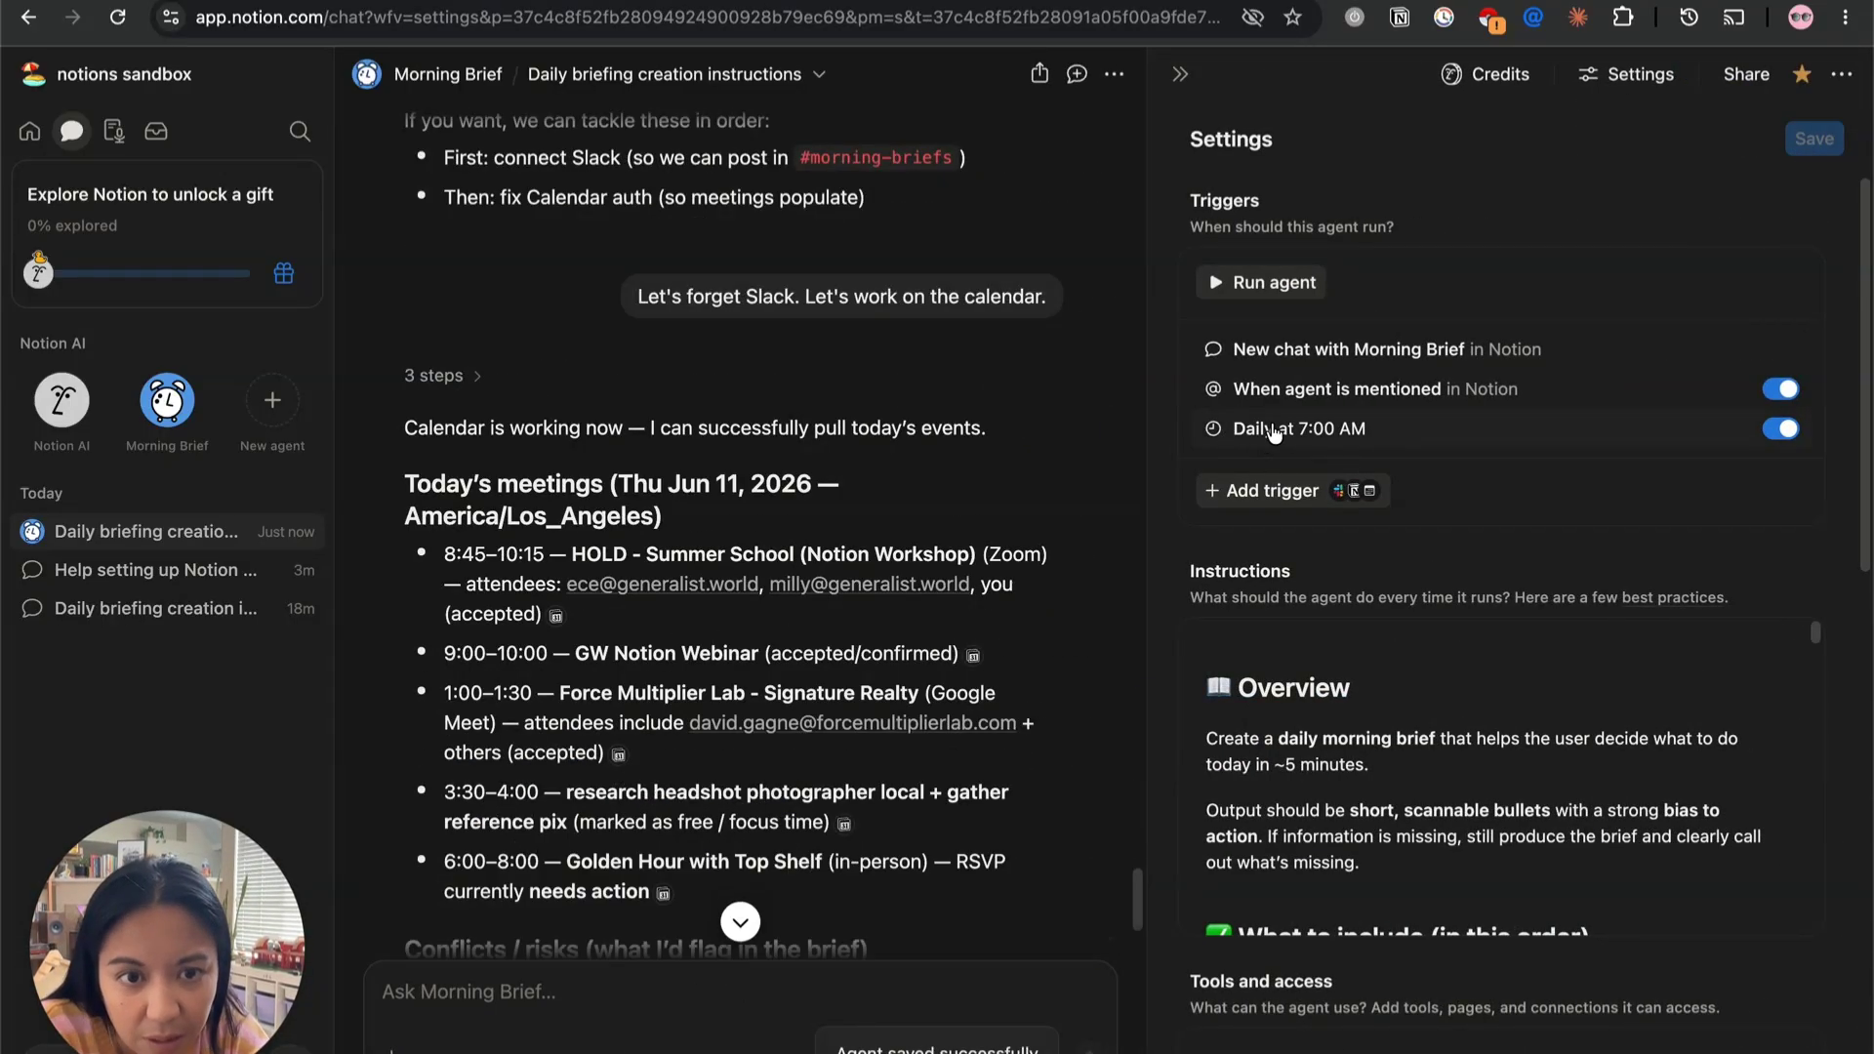
- Review the agent's calendar reply and settings, and ask it to run the morning brief again now that everything is hooked up
scroll(969, 527, "down", 2)
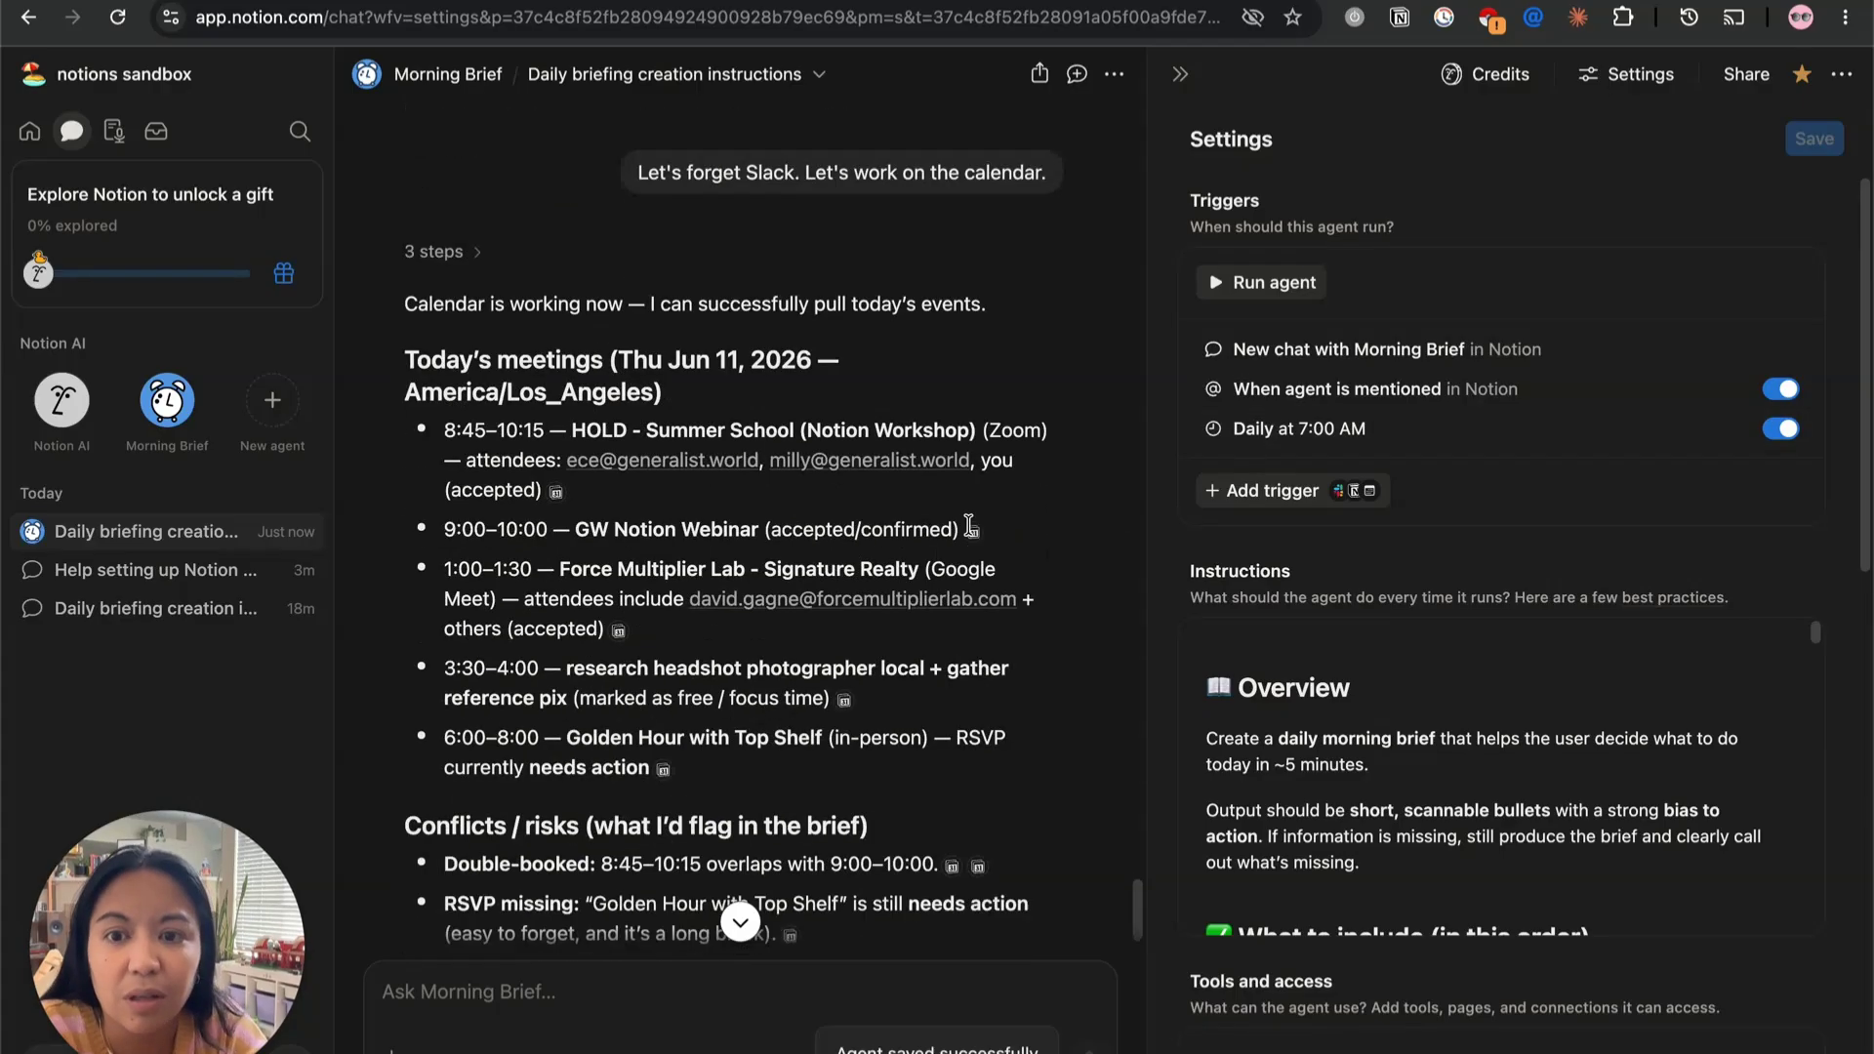
scroll(969, 527, "down", 3)
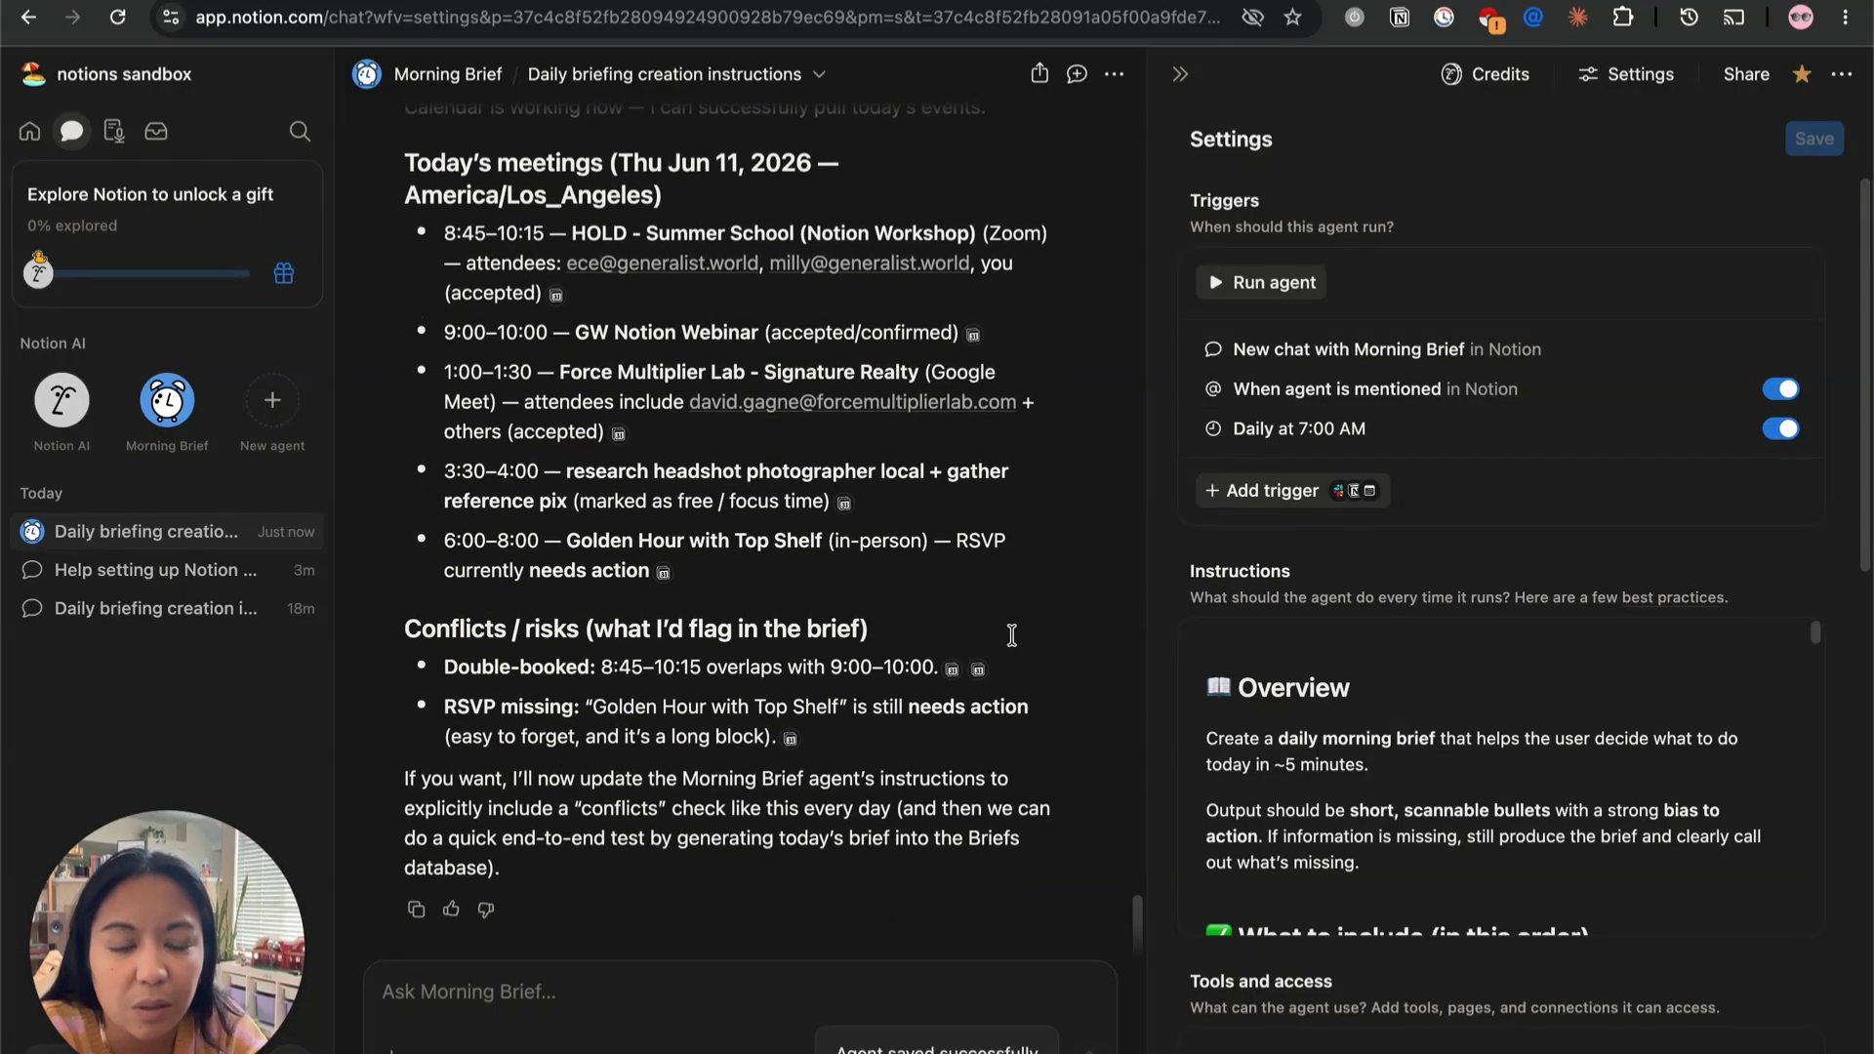
scroll(1197, 581, "down", 15)
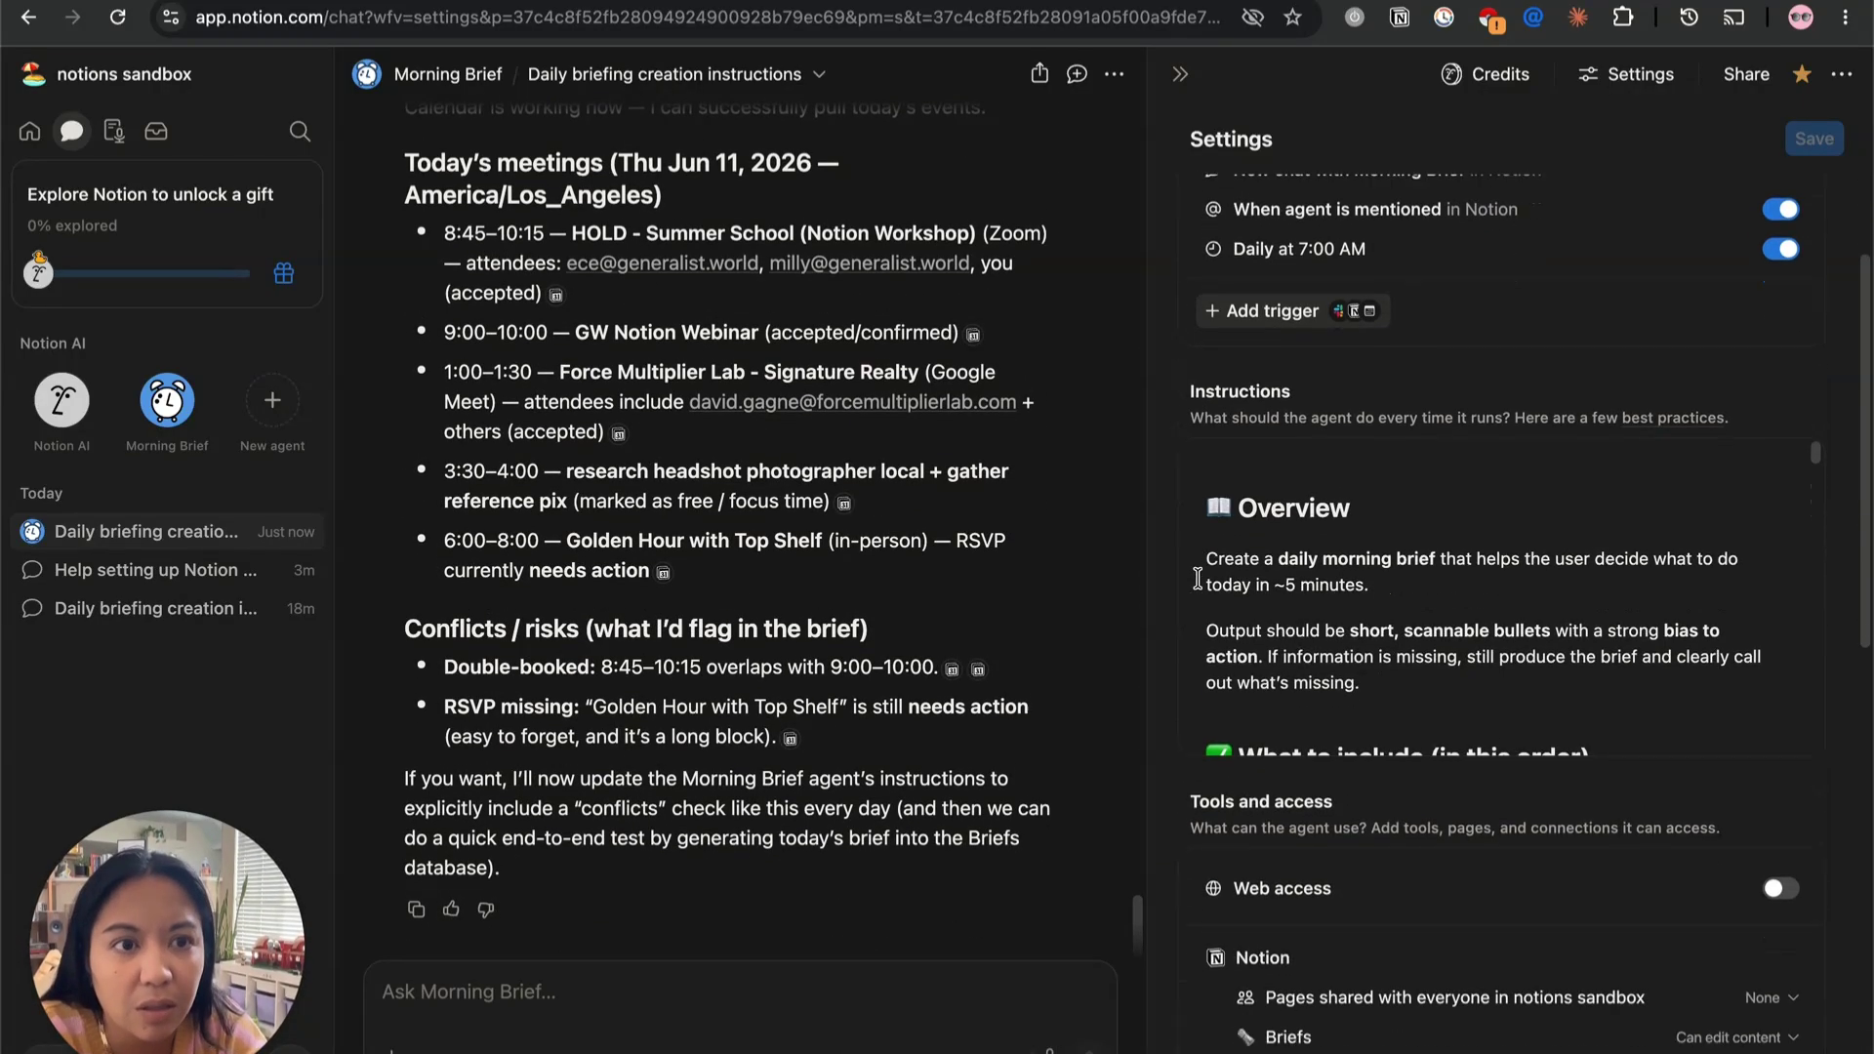
left_click(613, 992)
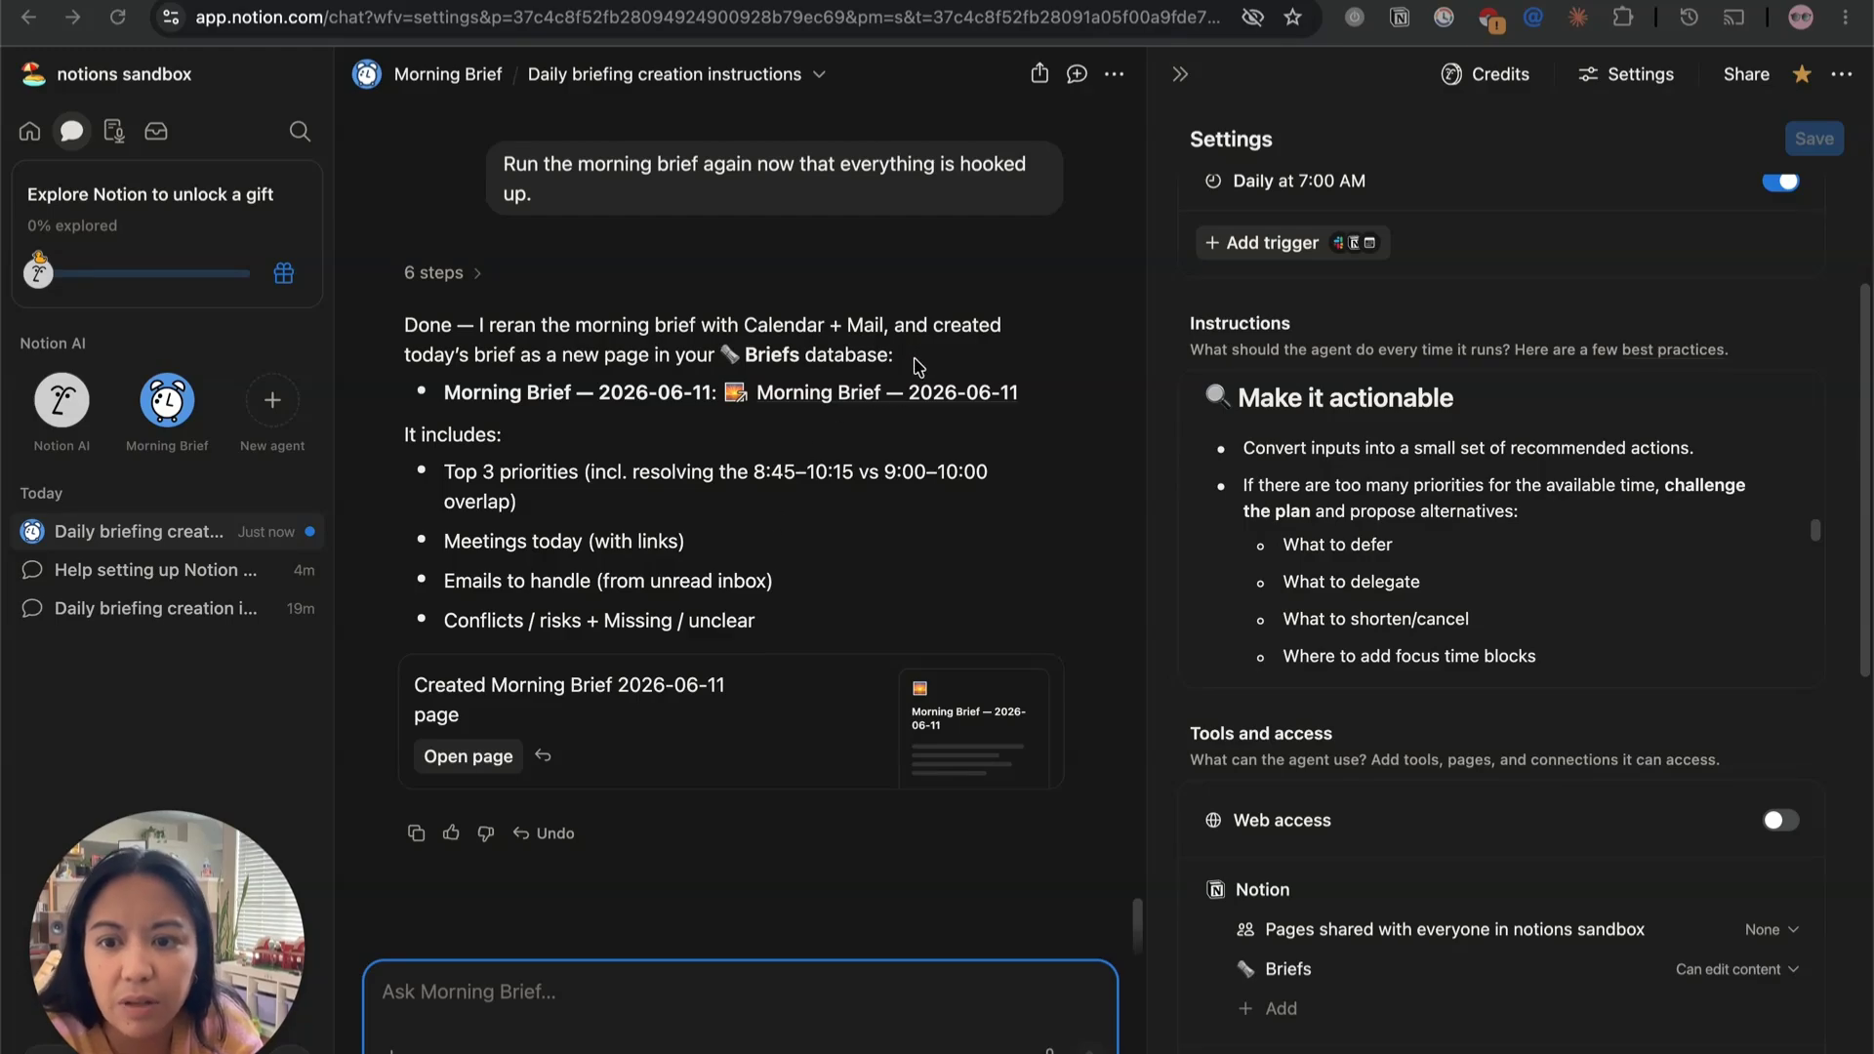
- Open the newly created Morning Brief — 2026-06-11 page and read its sections through to the missing items and final recommendation
left_click(473, 754)
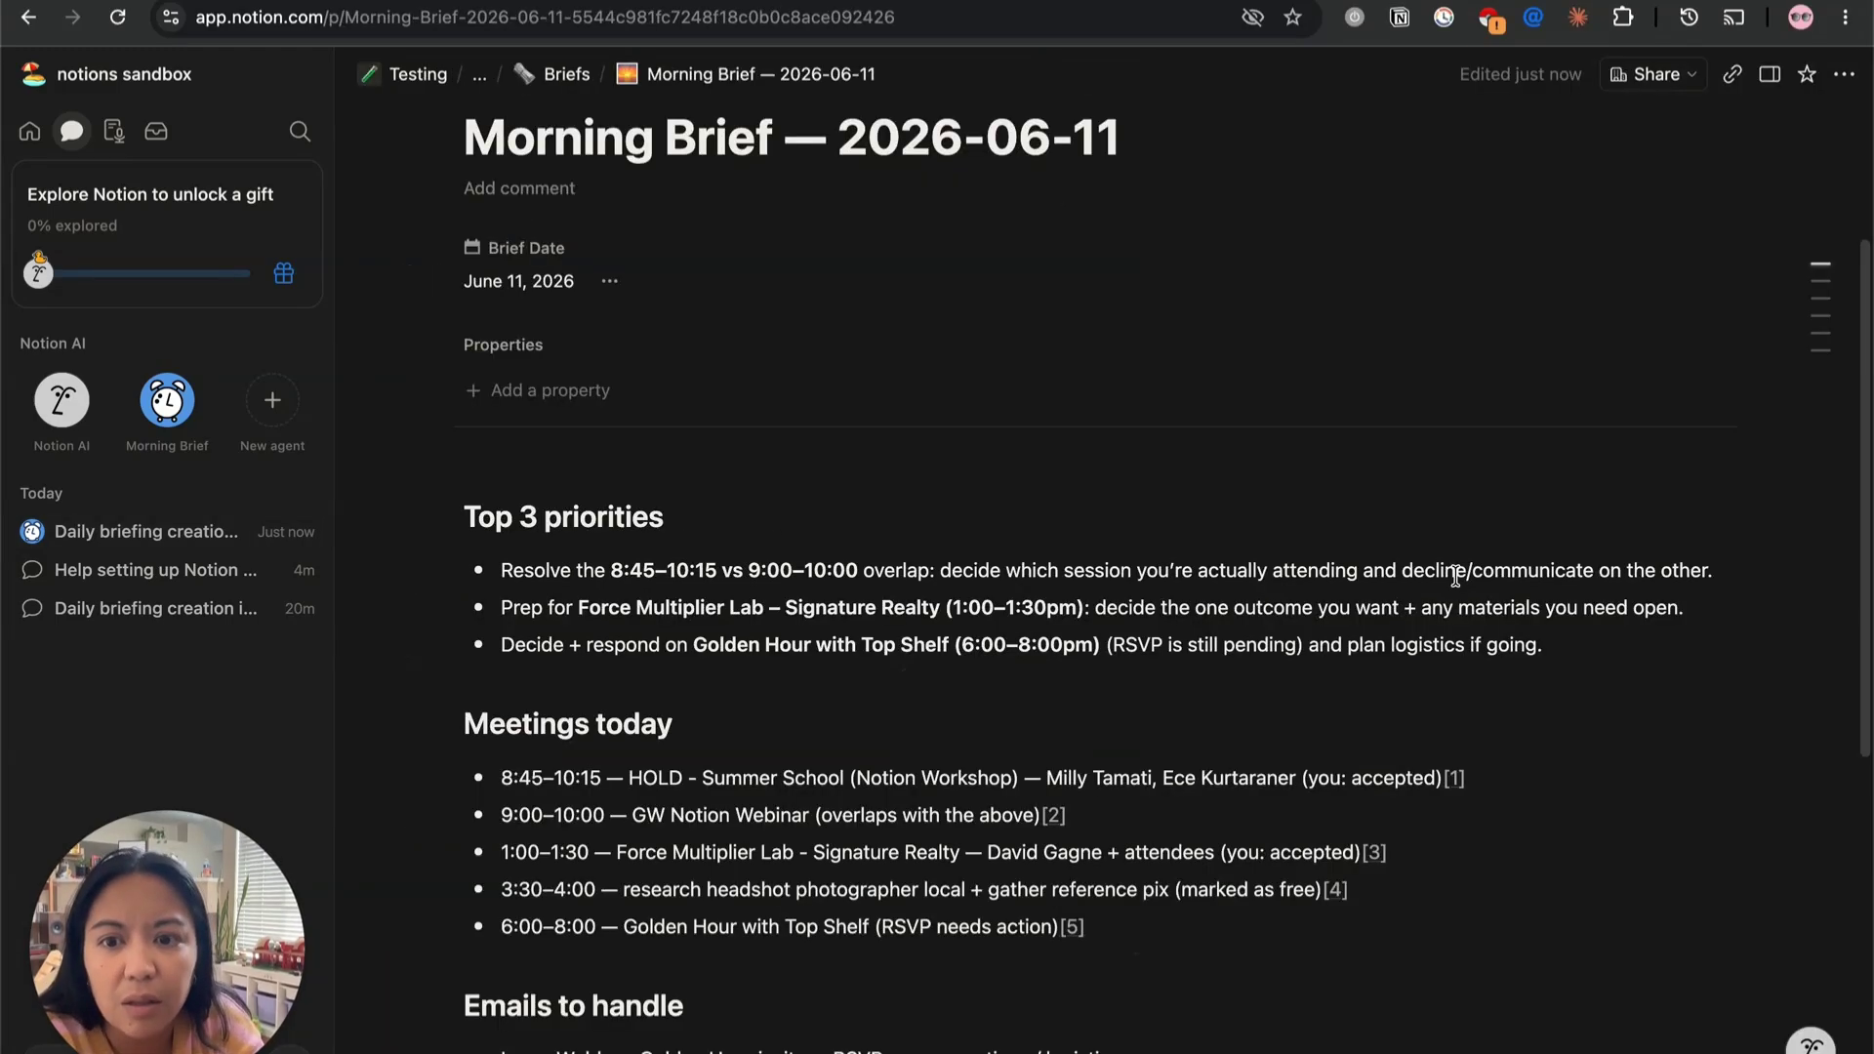
scroll(544, 569, "down", 2)
scroll(544, 569, "down", 4)
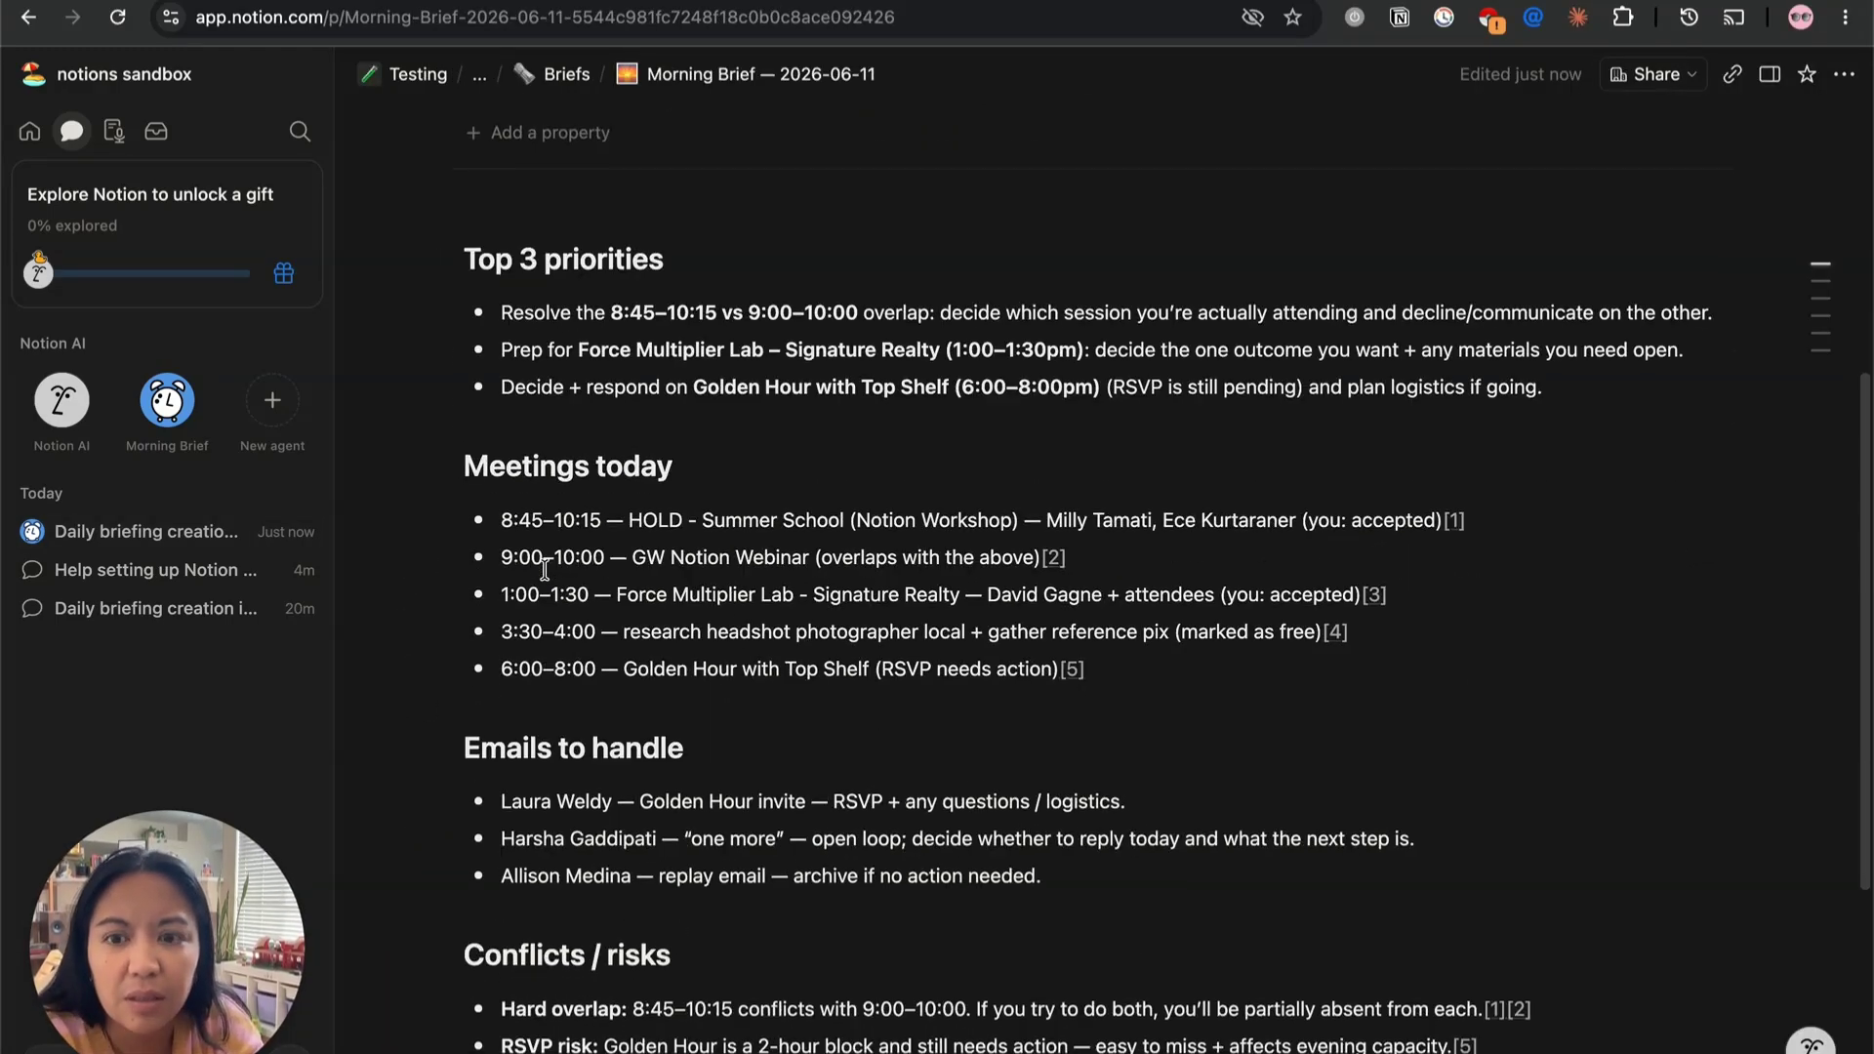
scroll(549, 586, "down", 3)
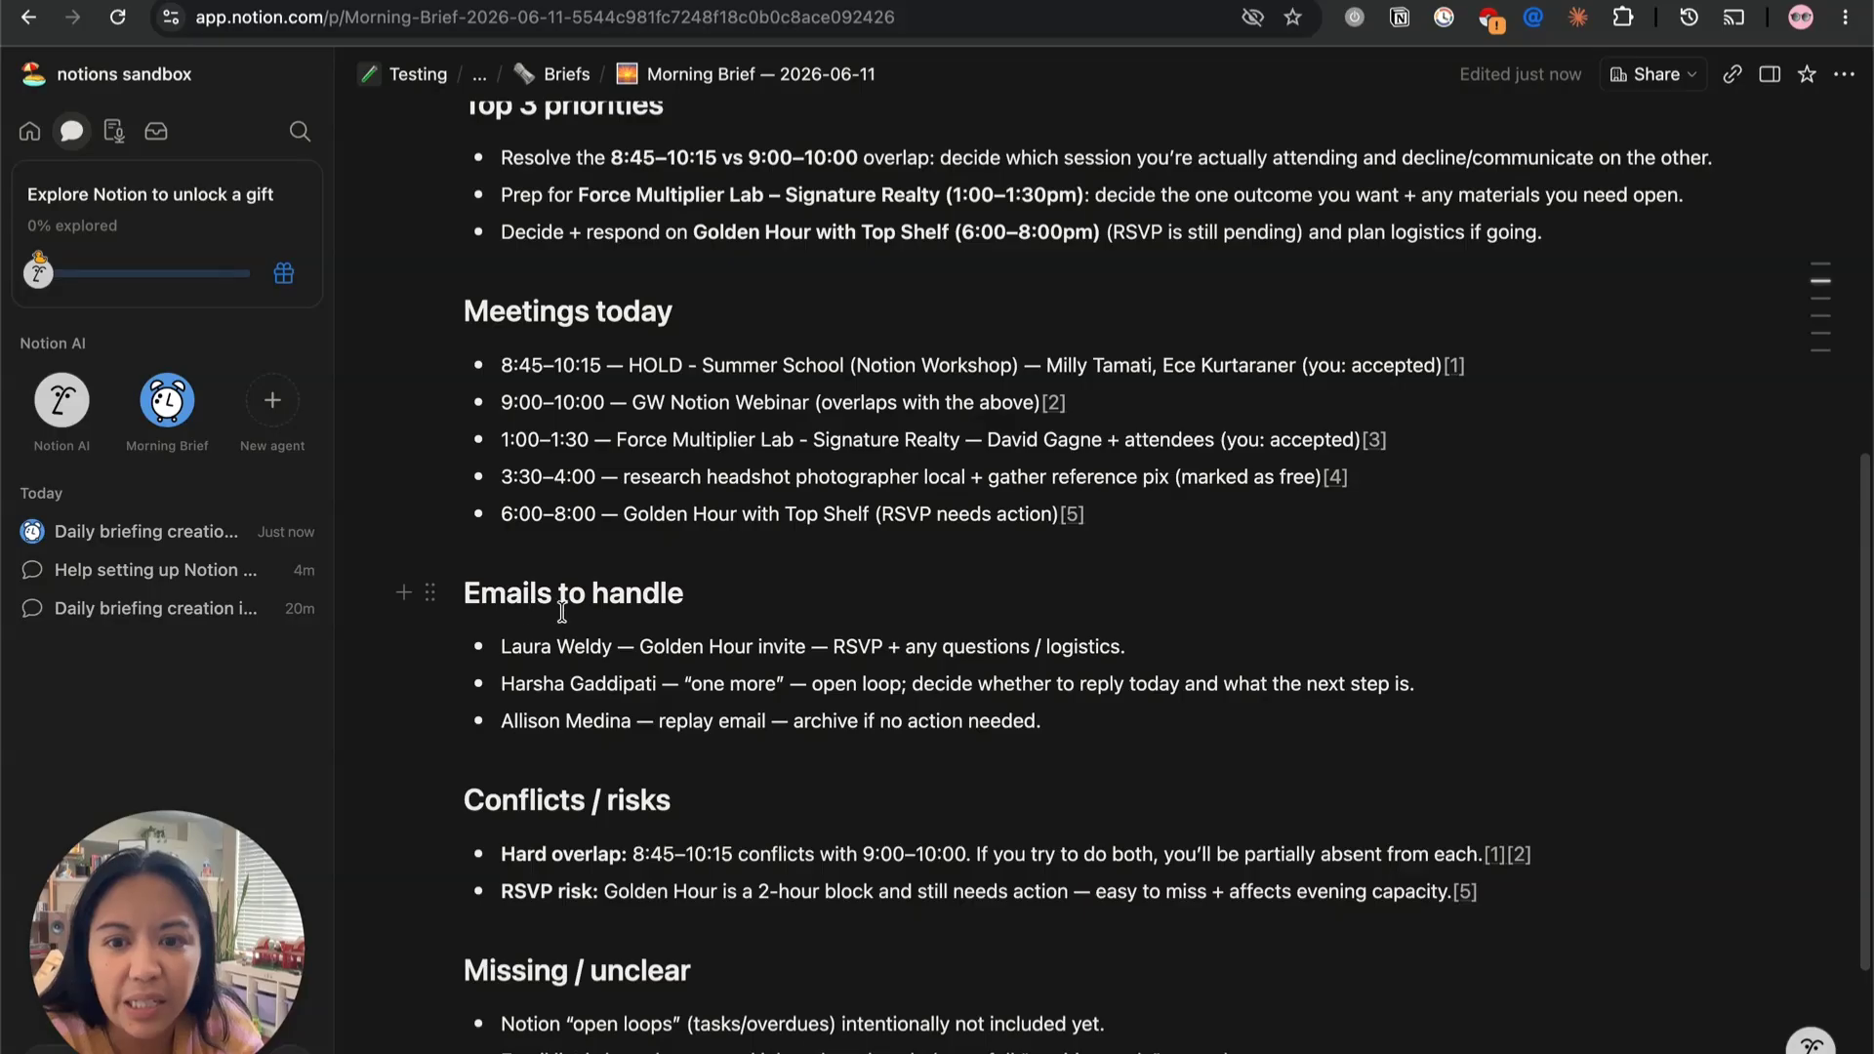
scroll(1064, 752, "down", 5)
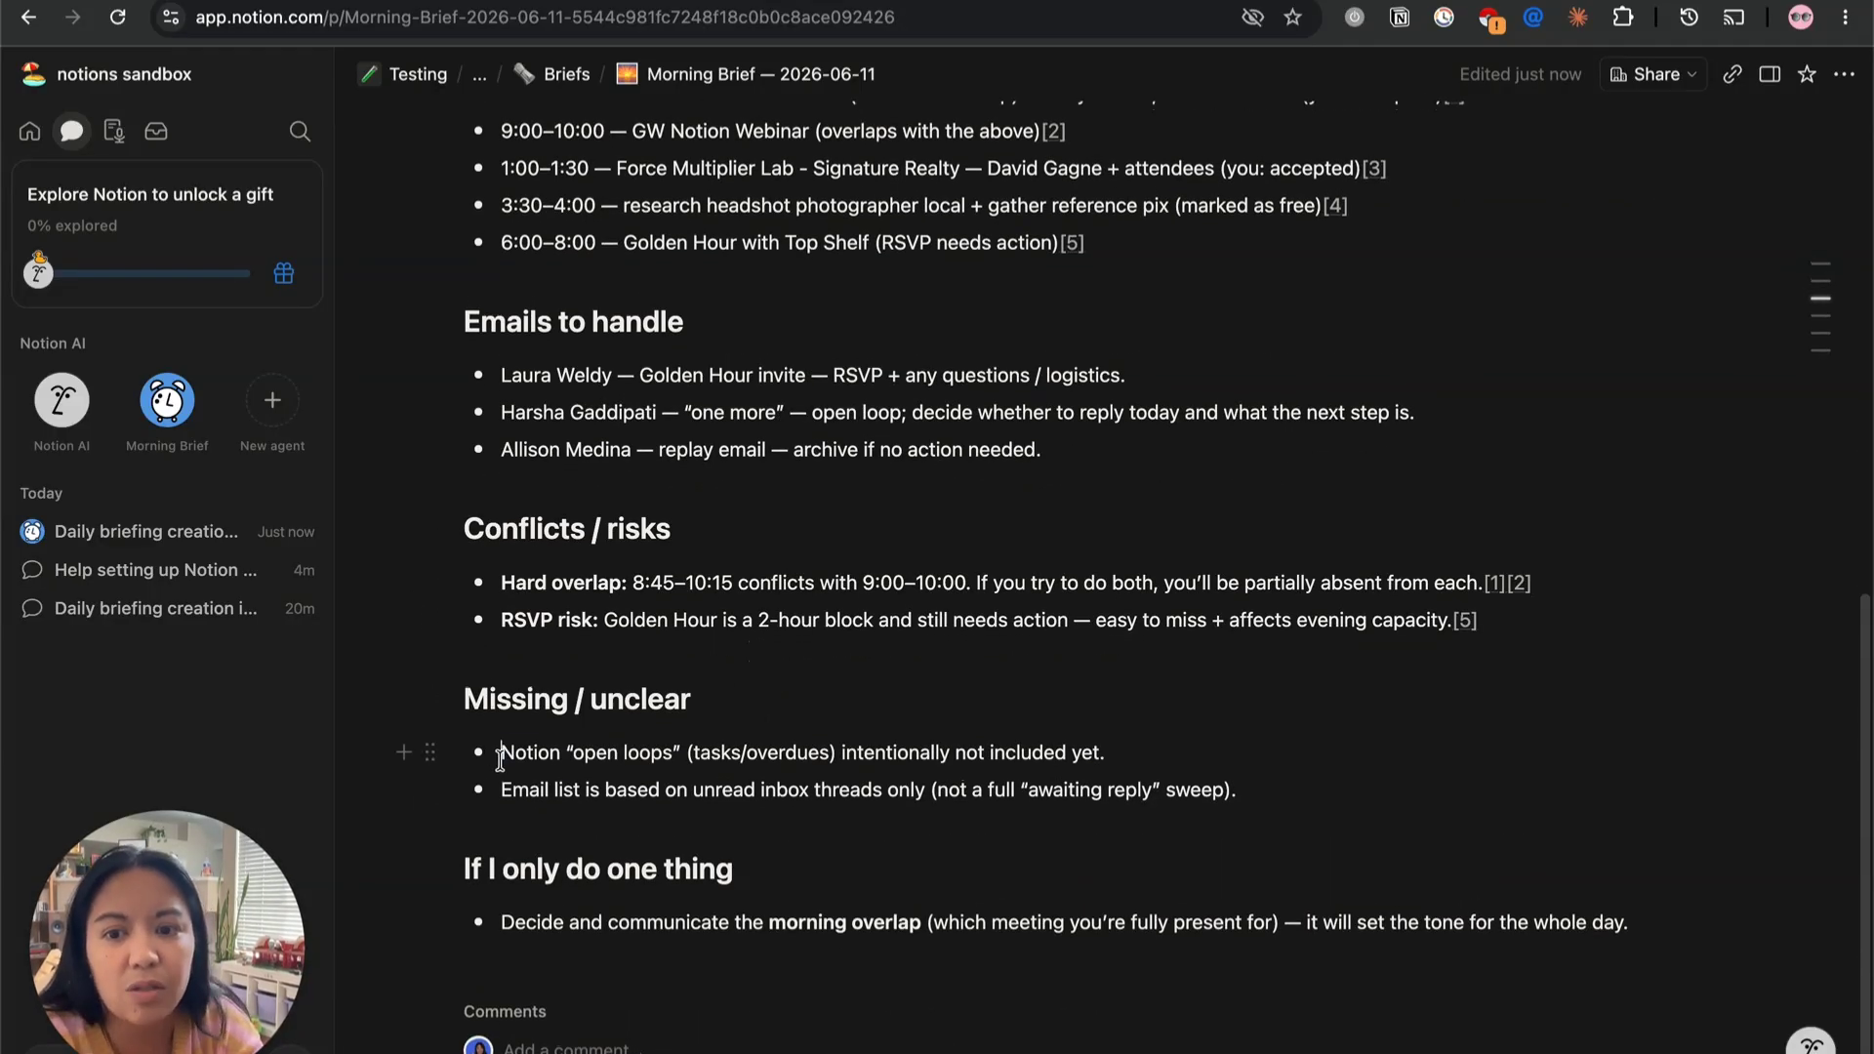
left_click_drag(499, 753, 1134, 747)
left_click(1018, 748)
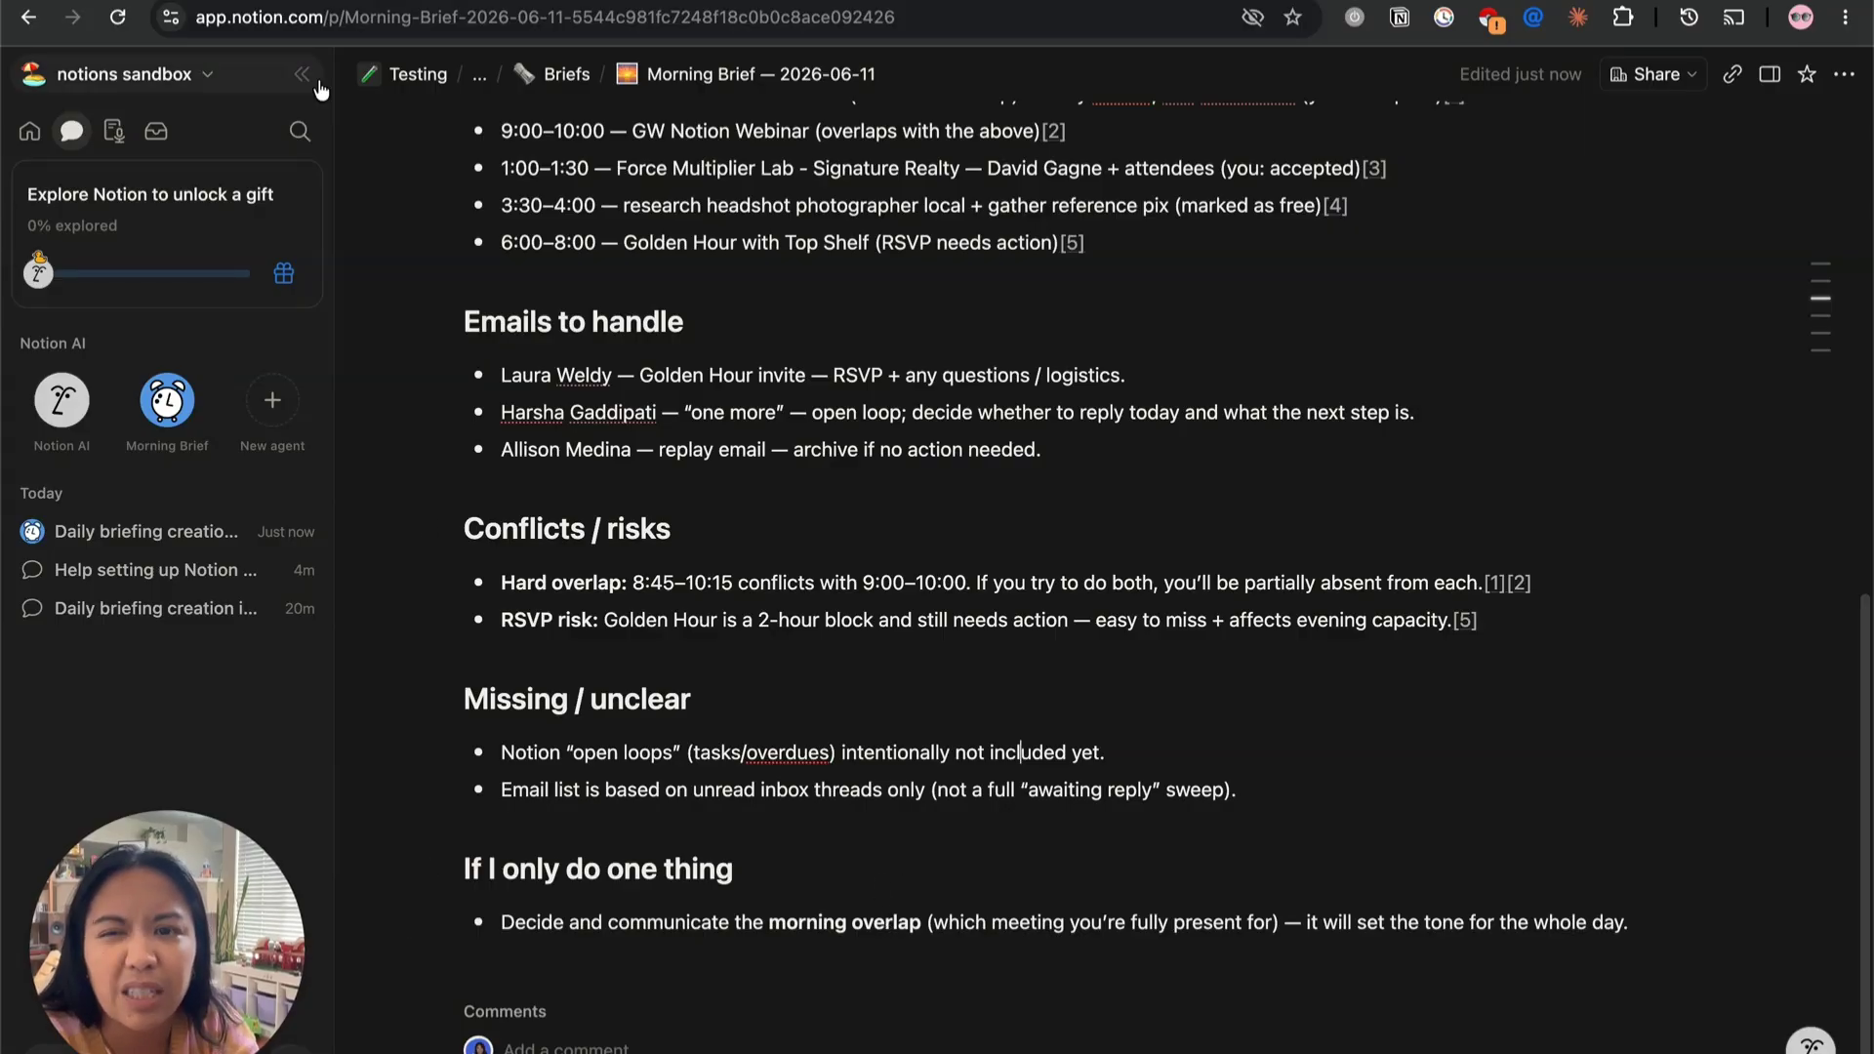
- Reopen the "Help setting up Notion database" chat with Notion AI and ask it to also wire up a database to manage to-do's
left_click(55, 423)
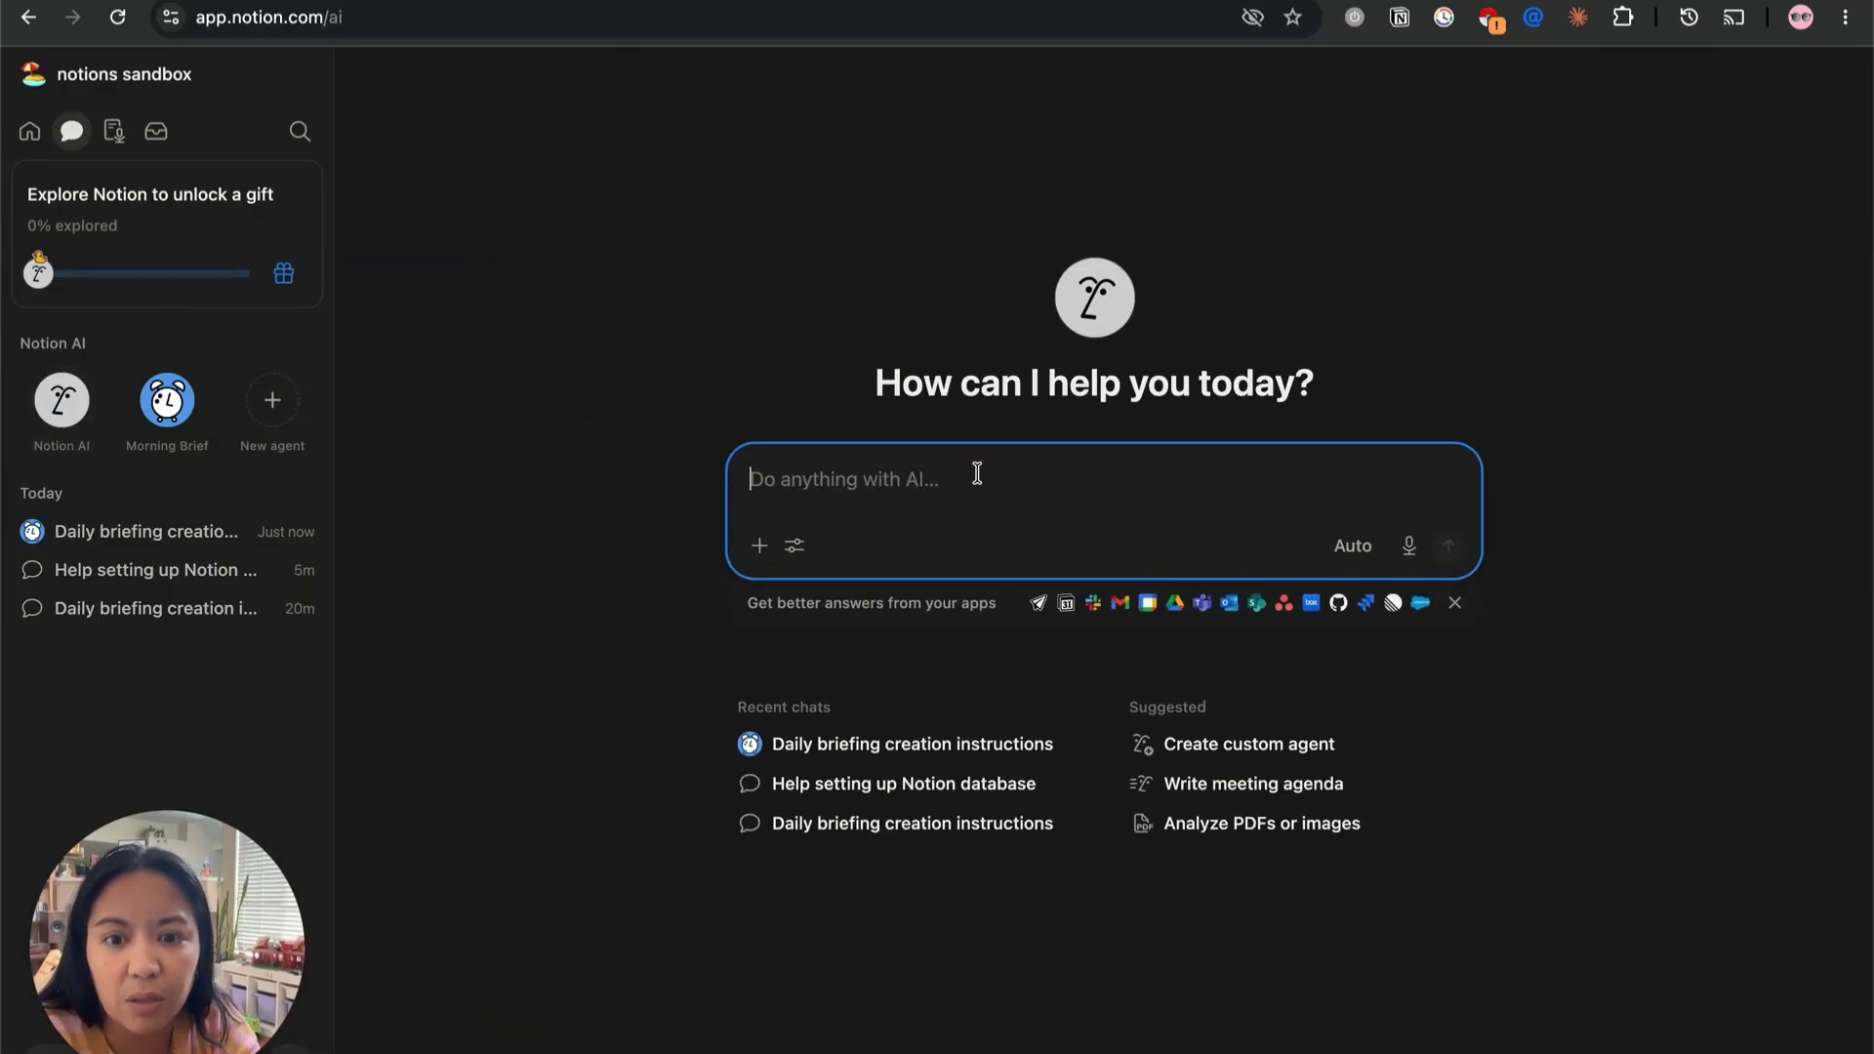
left_click(905, 786)
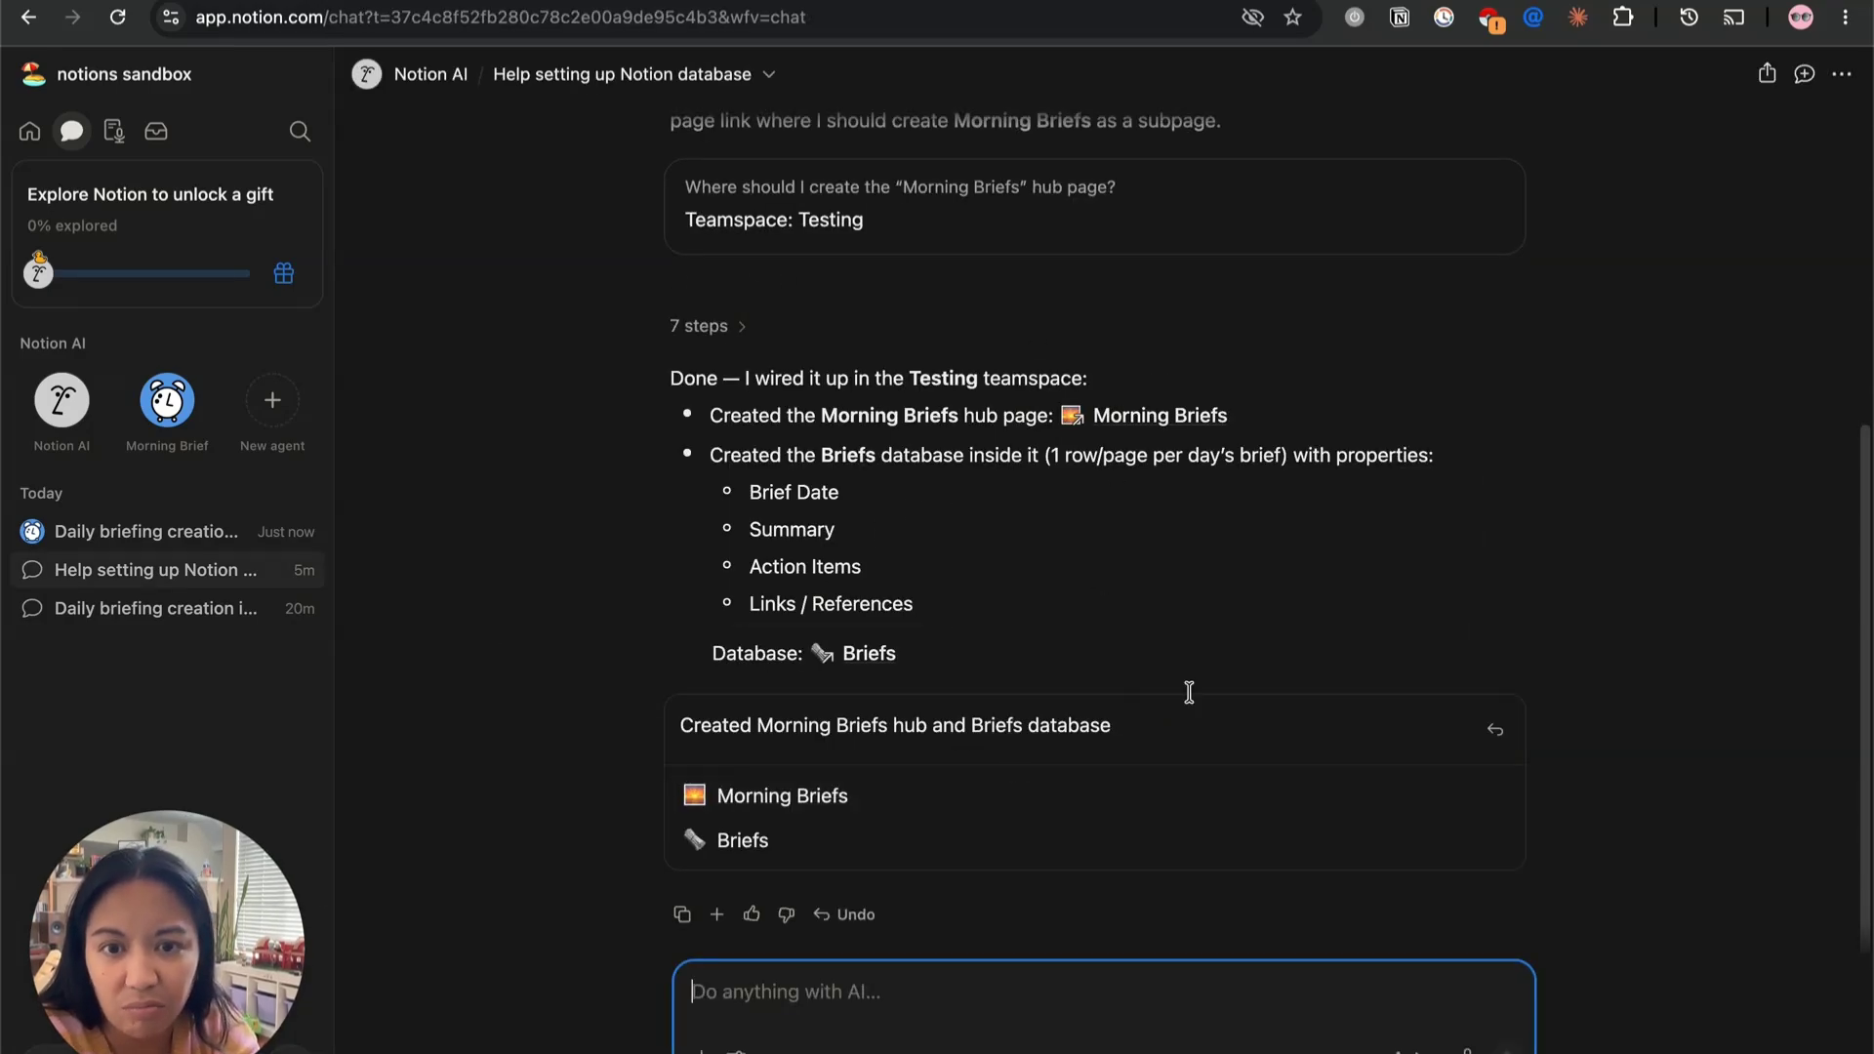
left_click(1302, 1000)
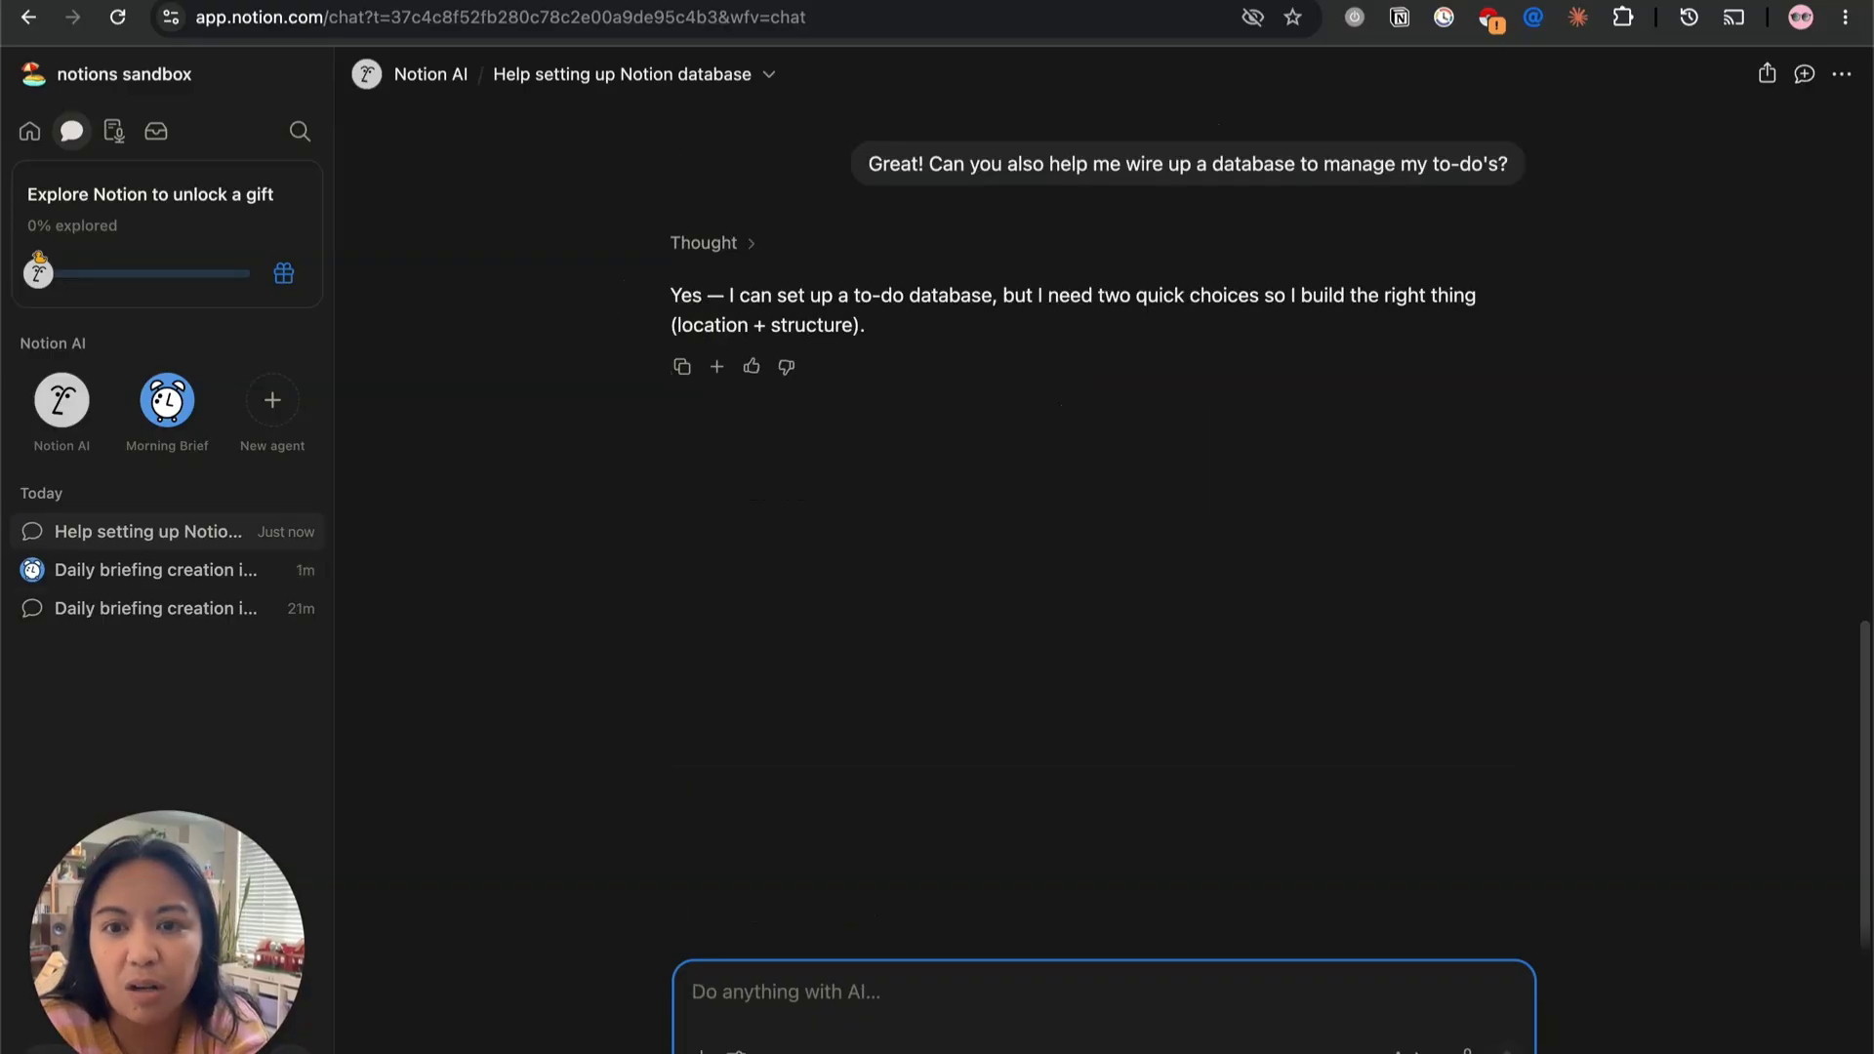
- Ask Notion AI to "Say more." and examine the location, structure and view choices for the to-do system
type("Say more.")
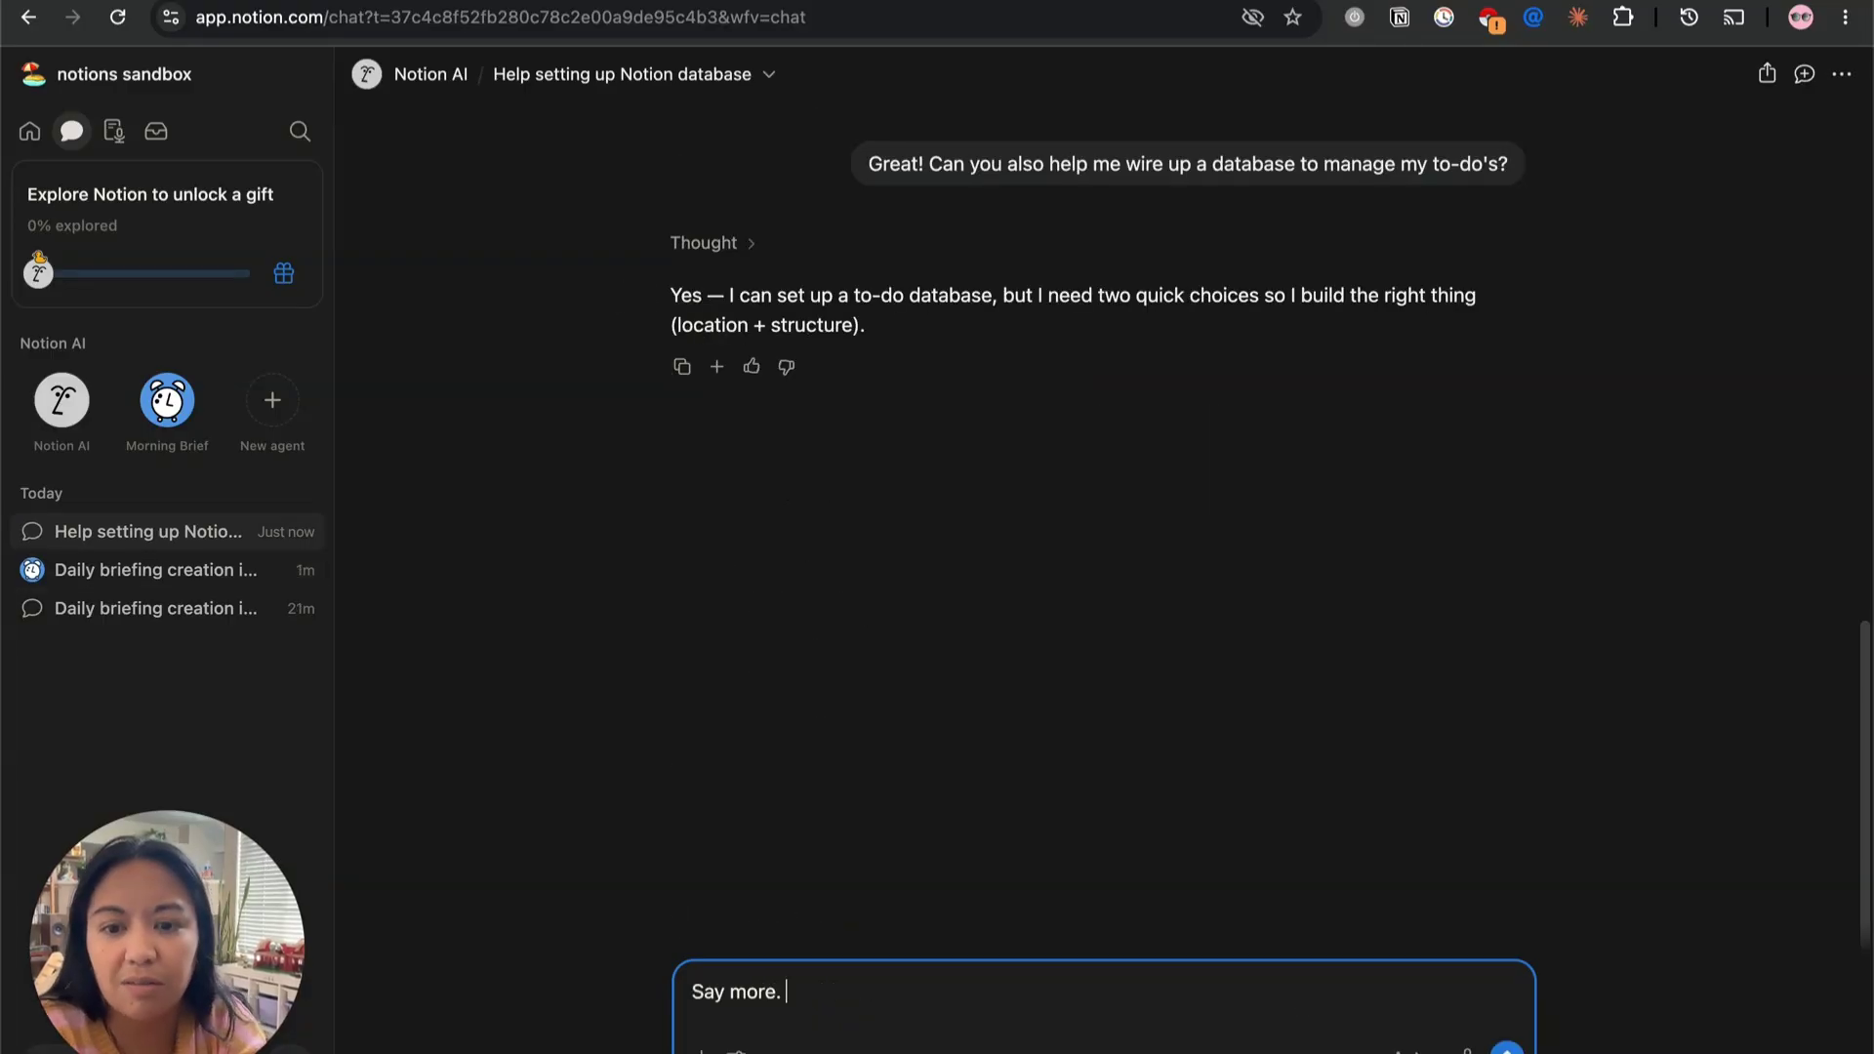
key("Return")
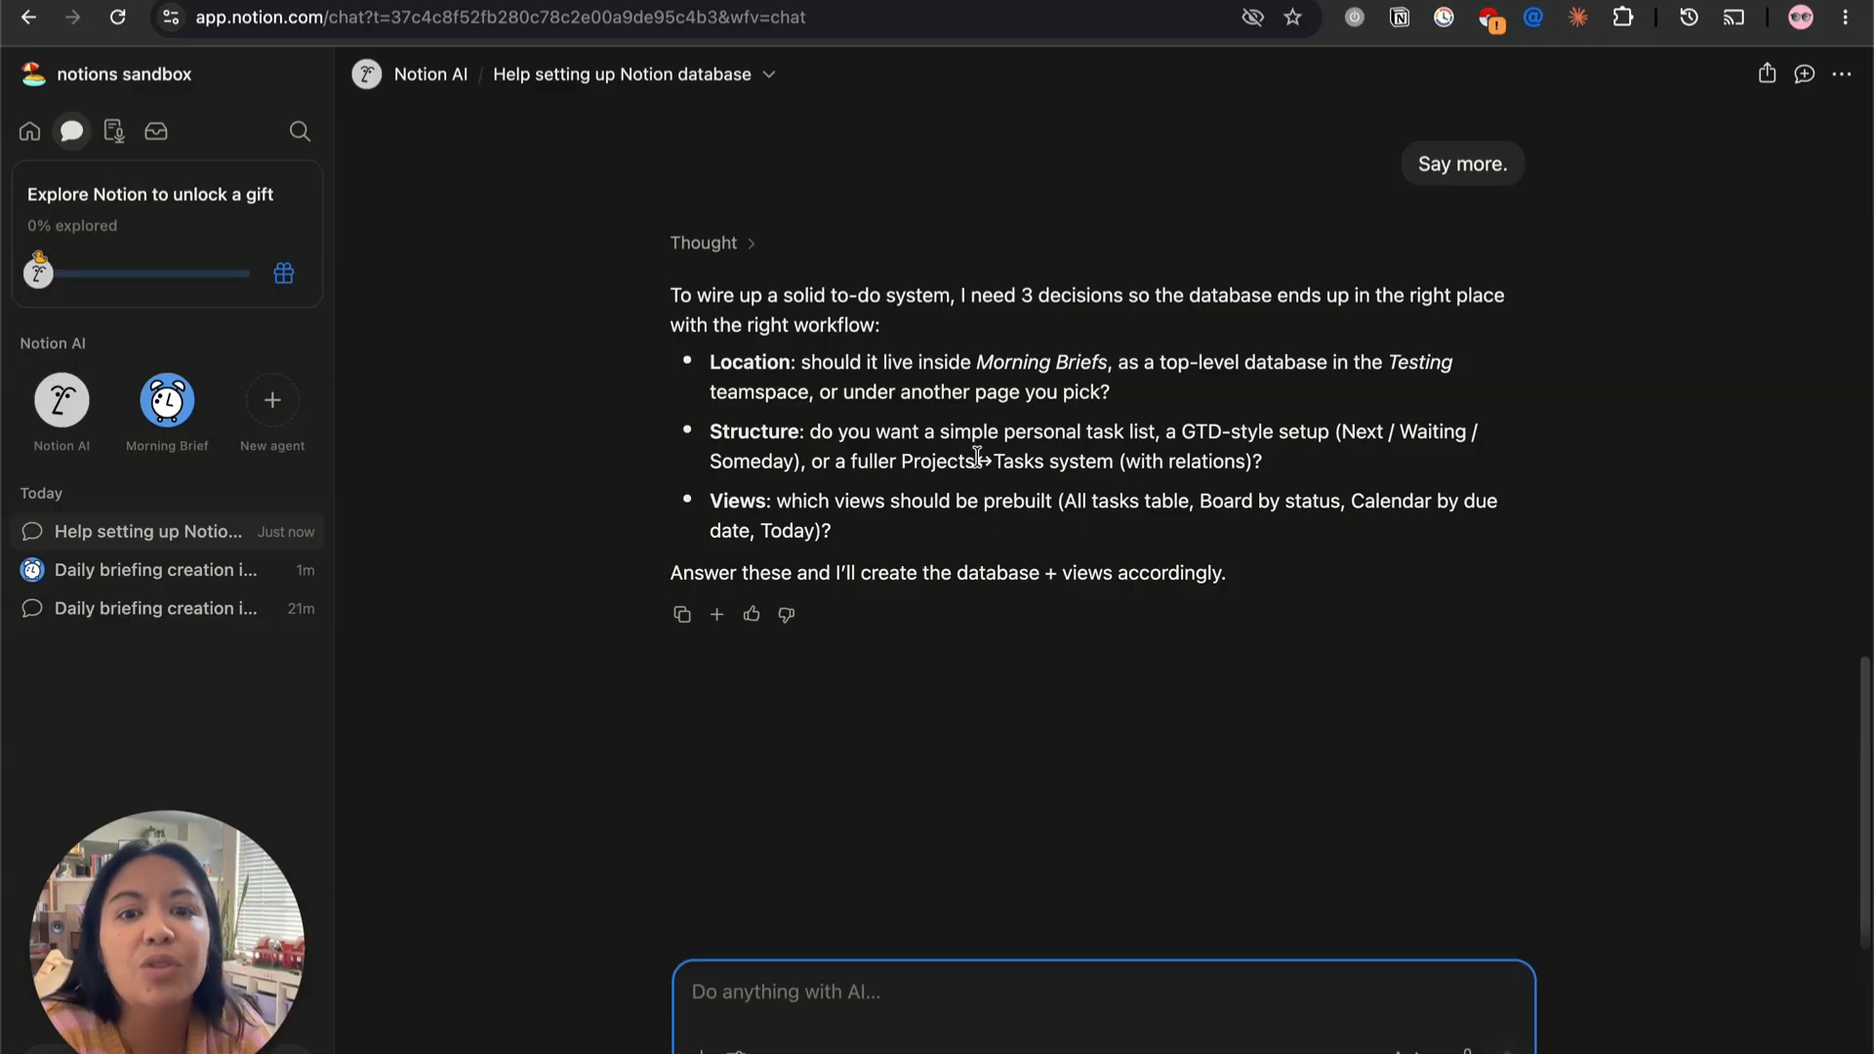
left_click_drag(1261, 464, 896, 465)
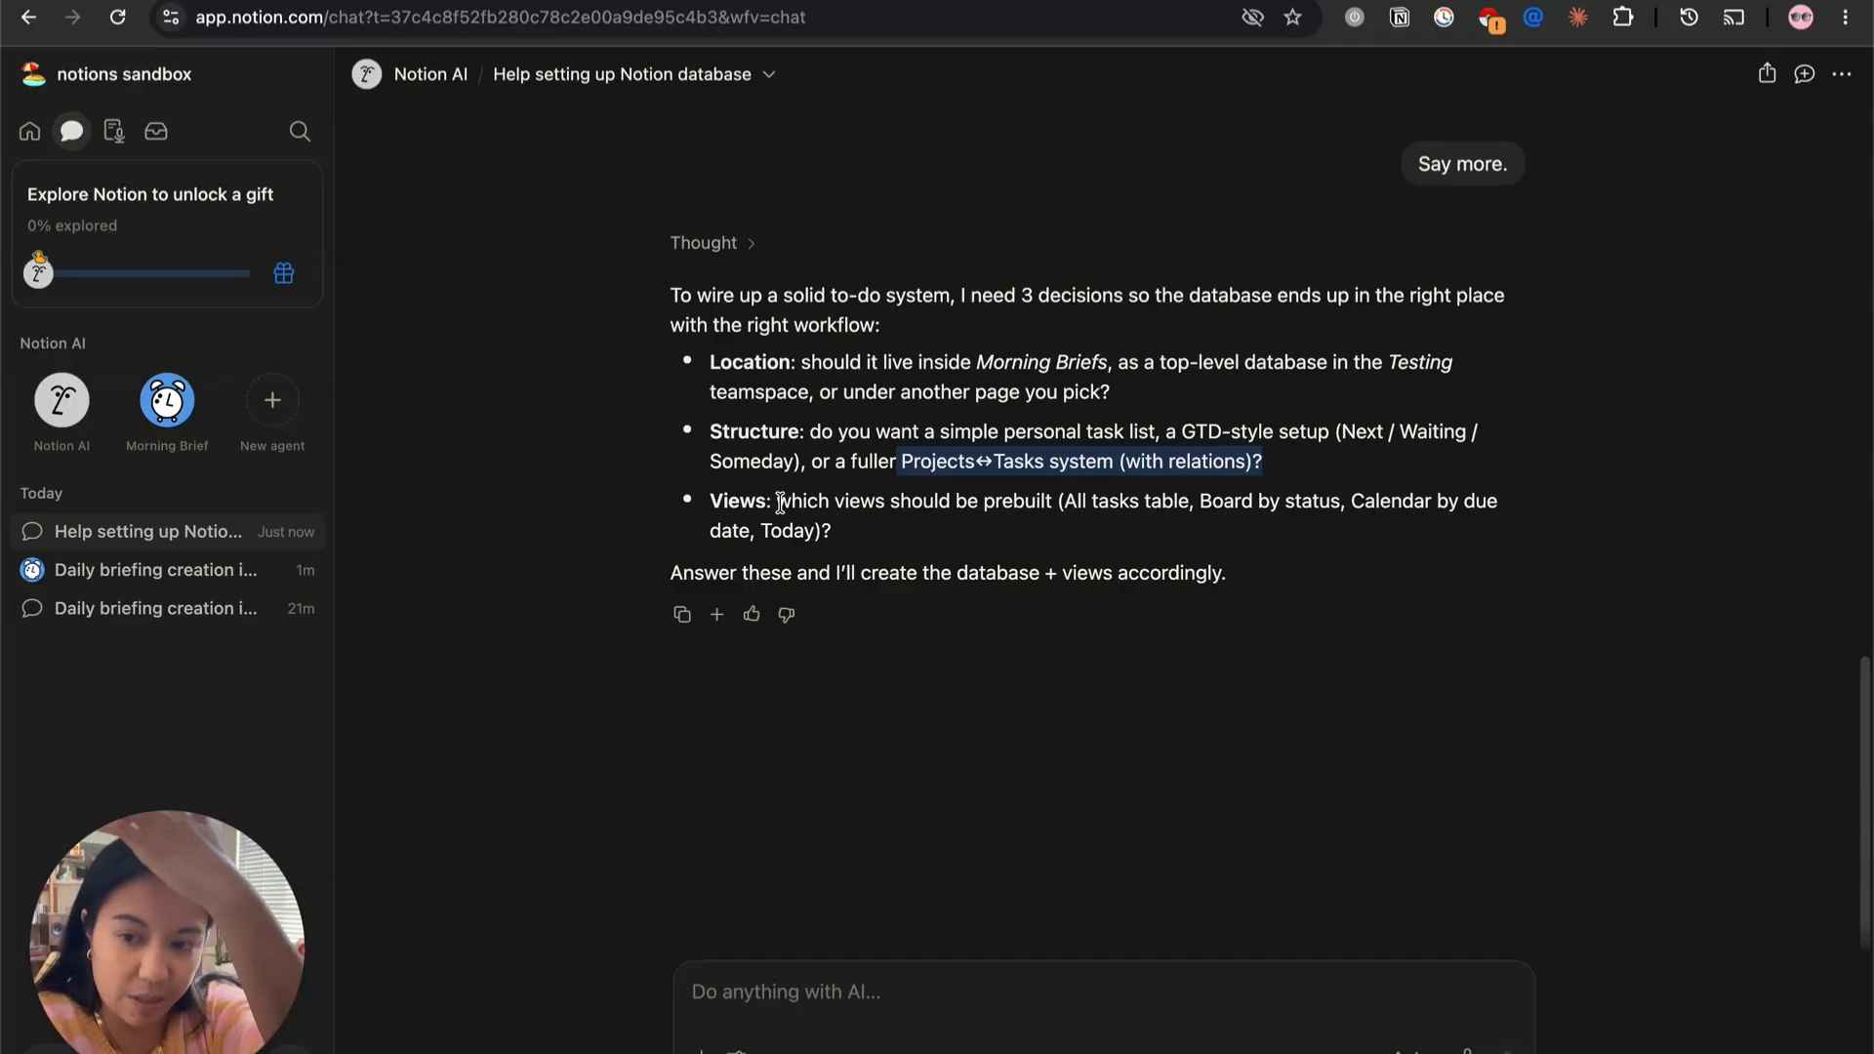
- Request a separate database with a simple personal task list, one checkbox row per task, and Task Created, Task Due, Notes and Status fields
left_click(718, 1003)
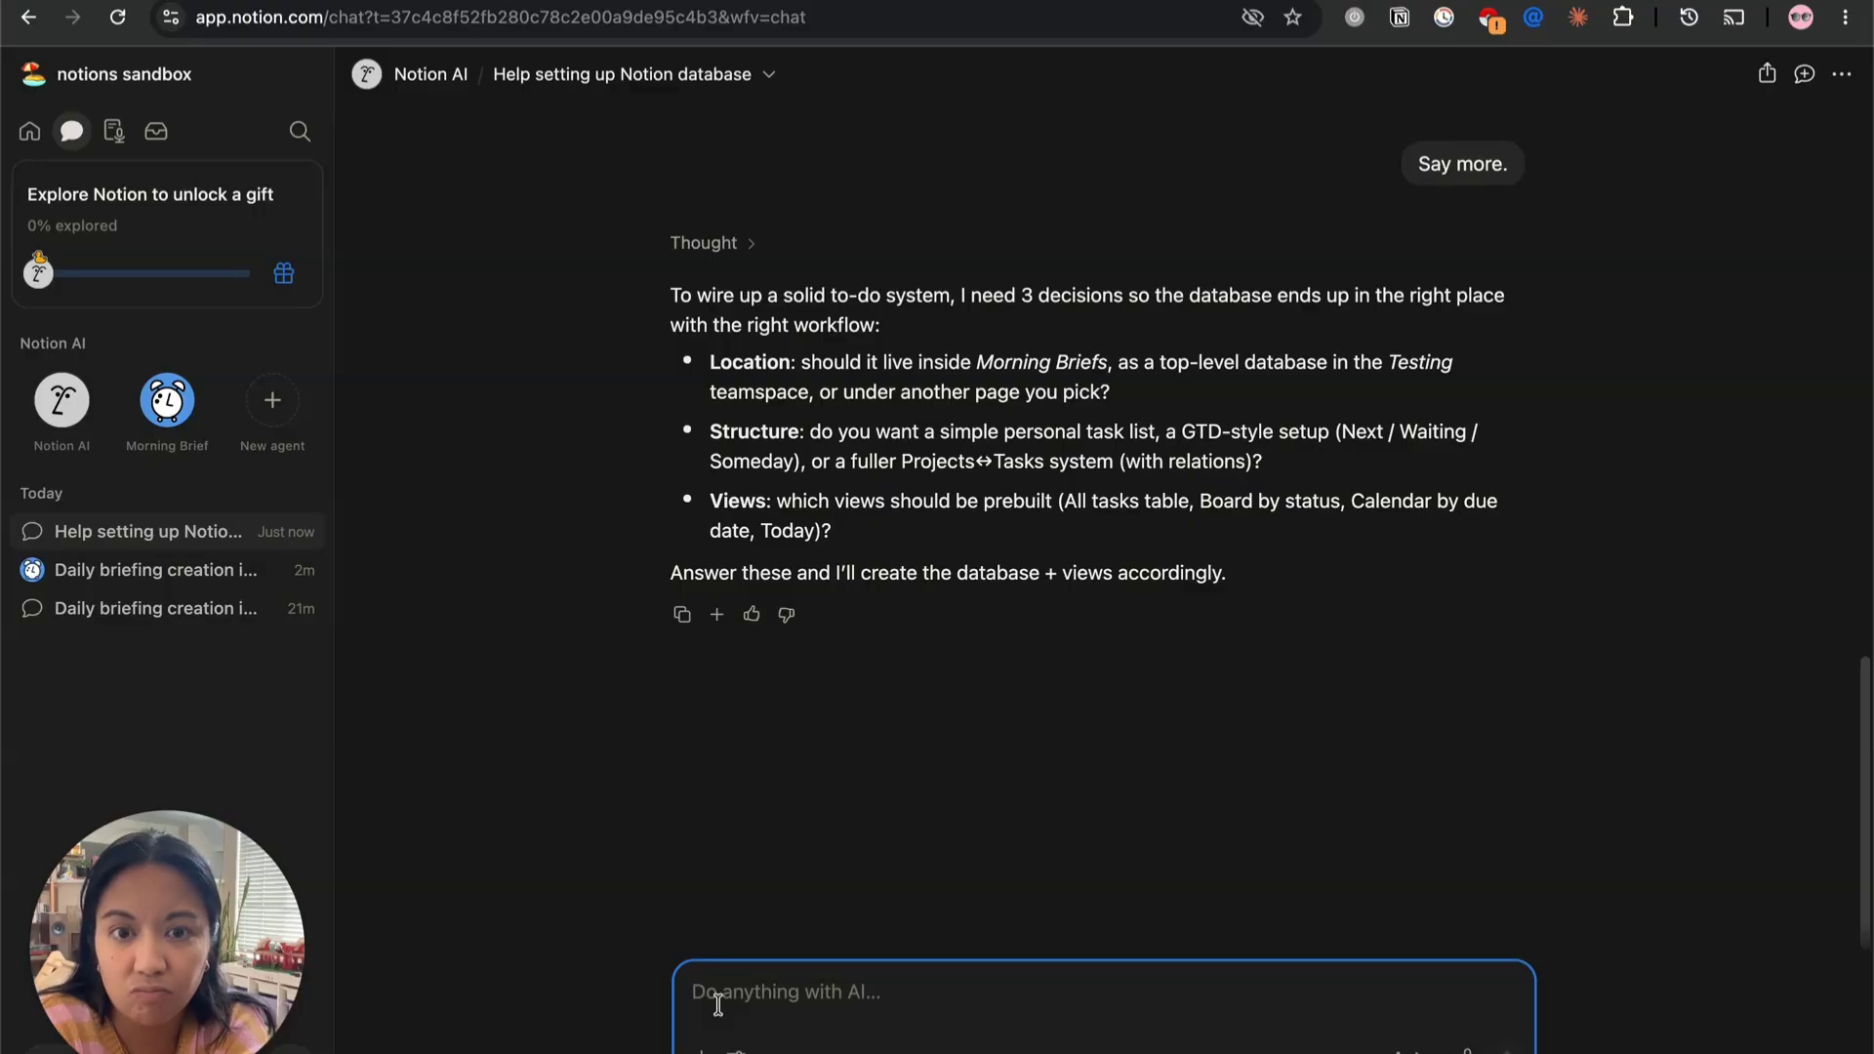
type("It should have its own database like Morning Briefs, and let's just make it a simple personal task list. Every task is a row with a checkbox, and I want to track the fields:   • Task Created • Task Due • Notes • Status")
key("Return")
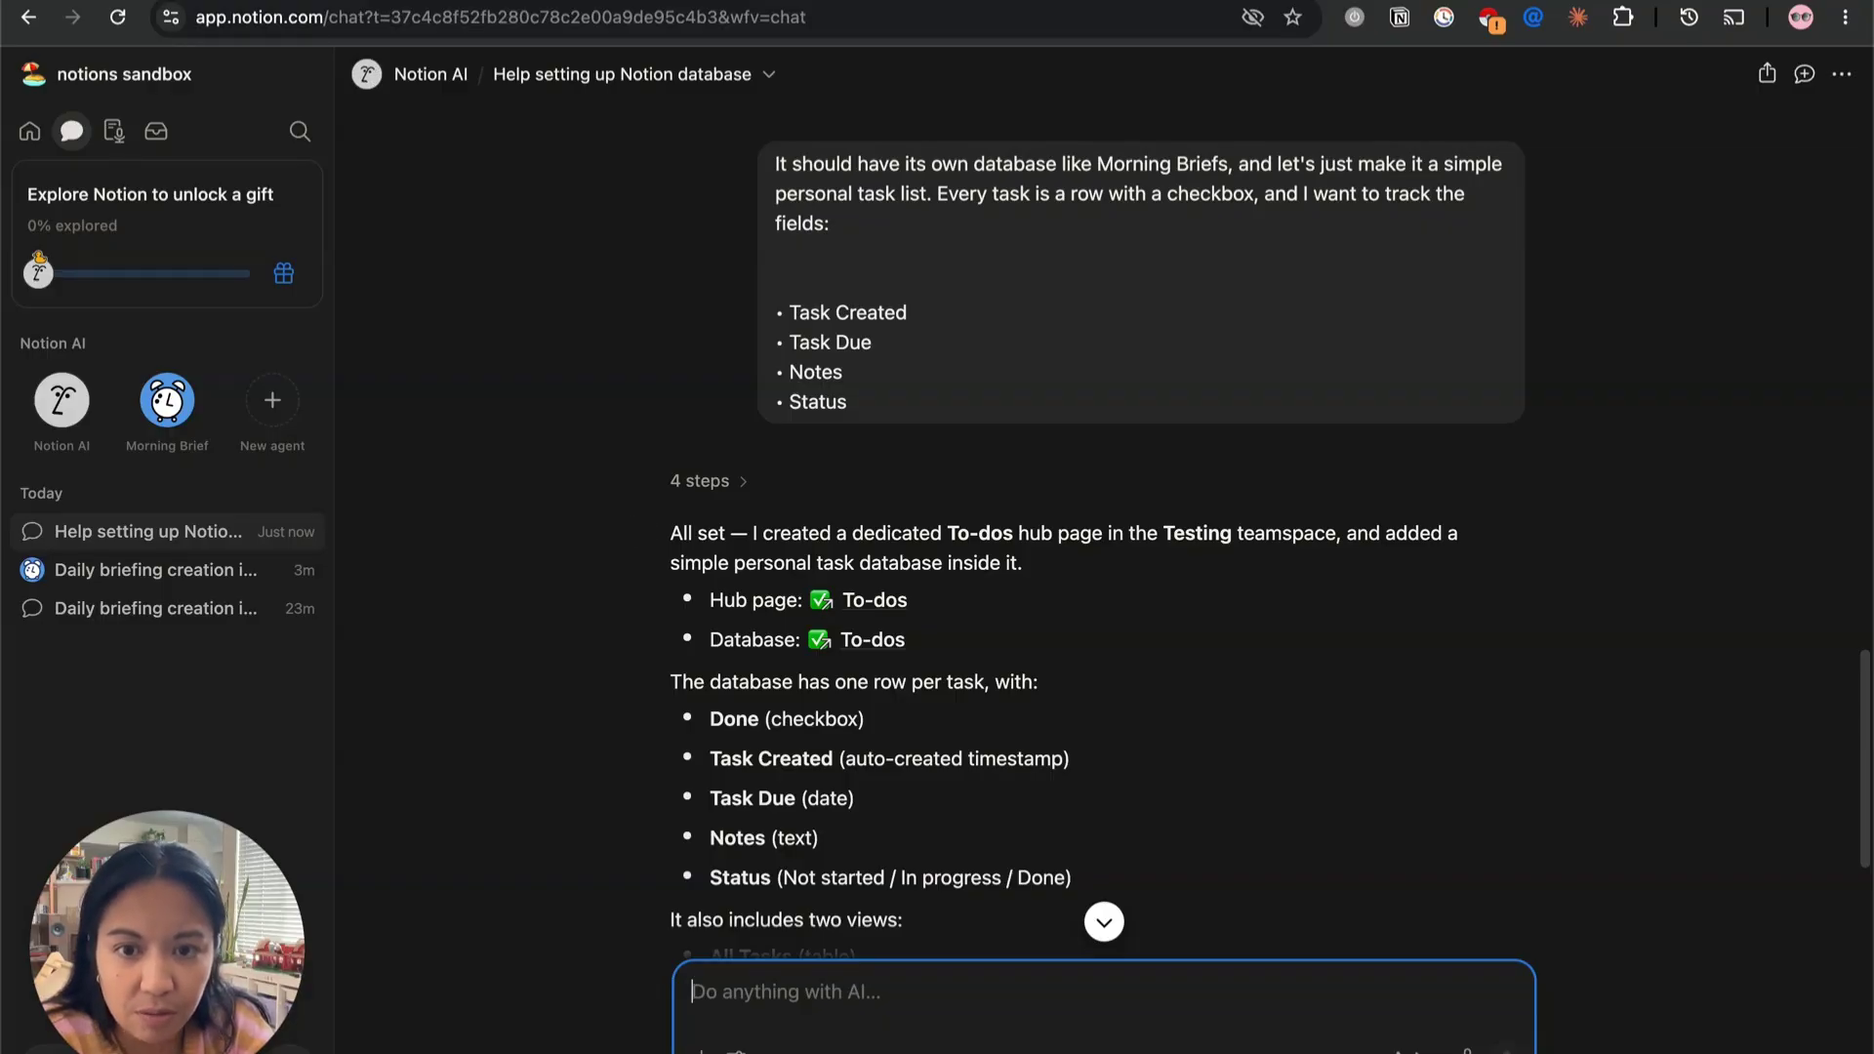
- Review Notion AI's summary of the to-do setup and open the created To-dos hub page beside the chat
scroll(990, 644, "down", 2)
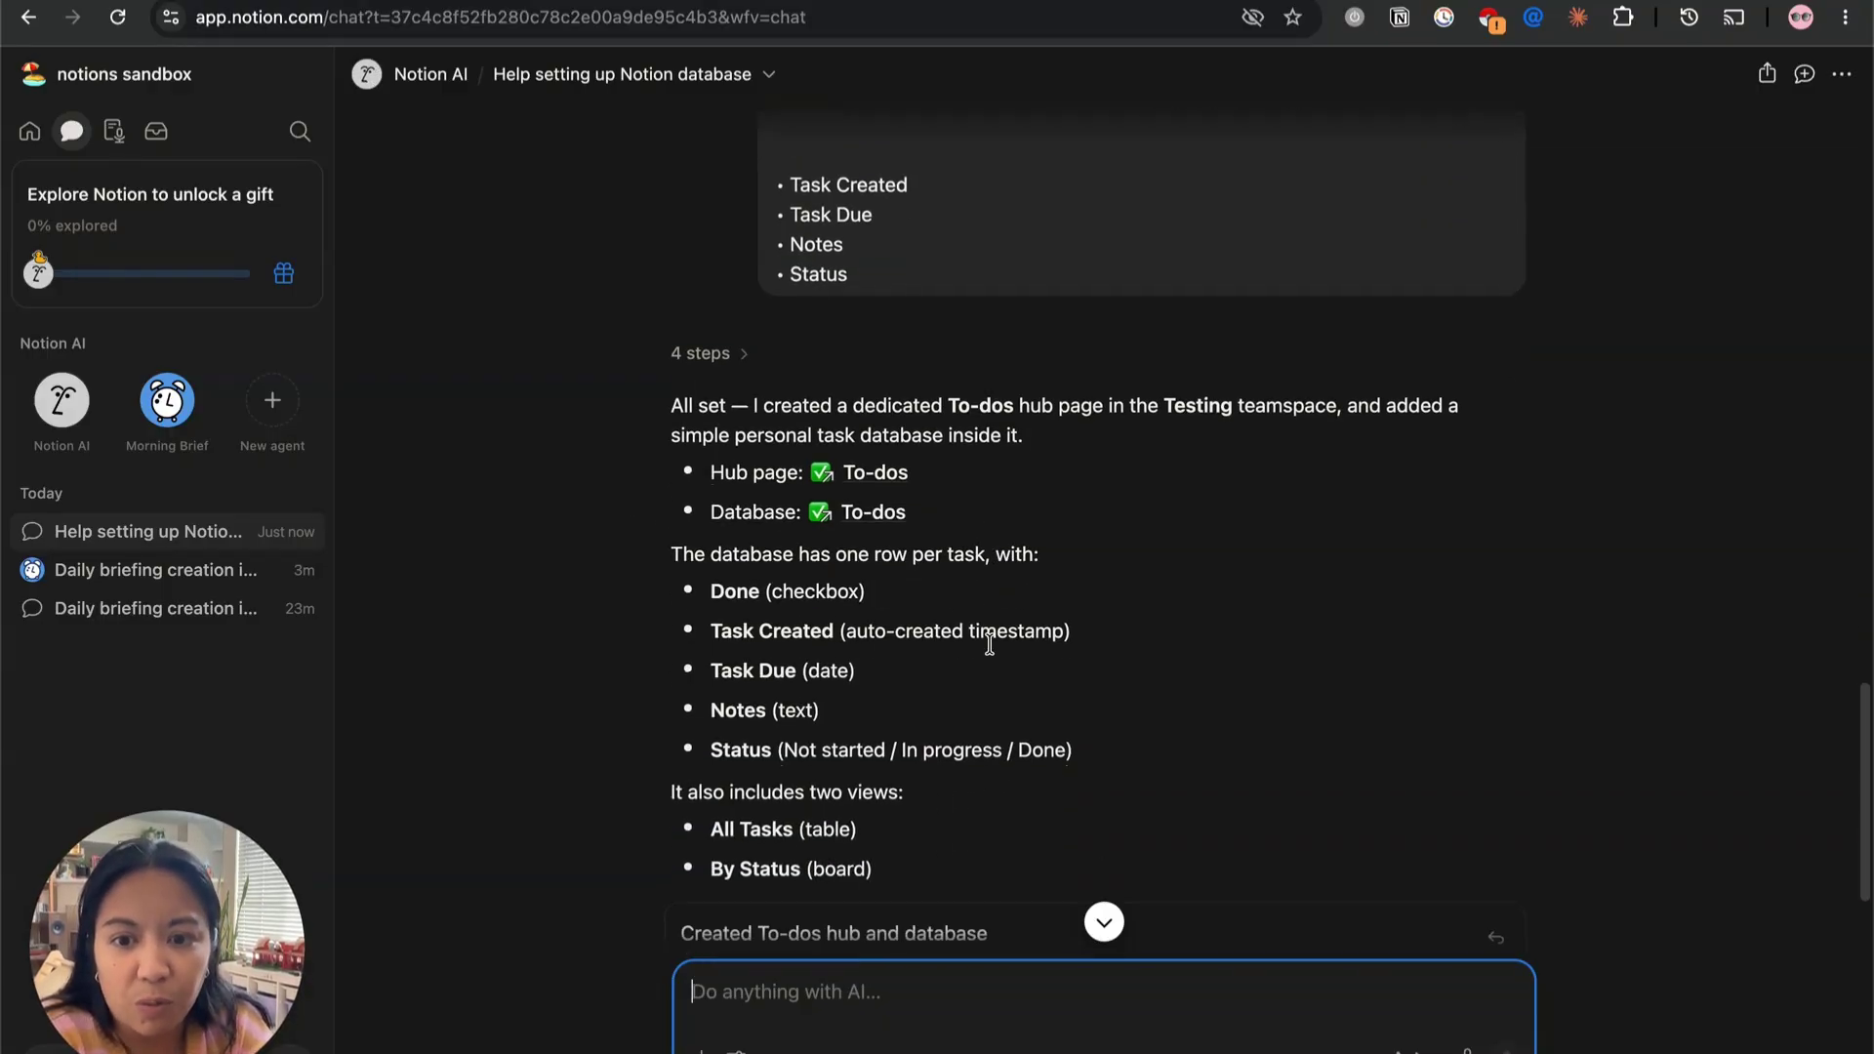
scroll(990, 644, "down", 2)
scroll(990, 644, "down", 2)
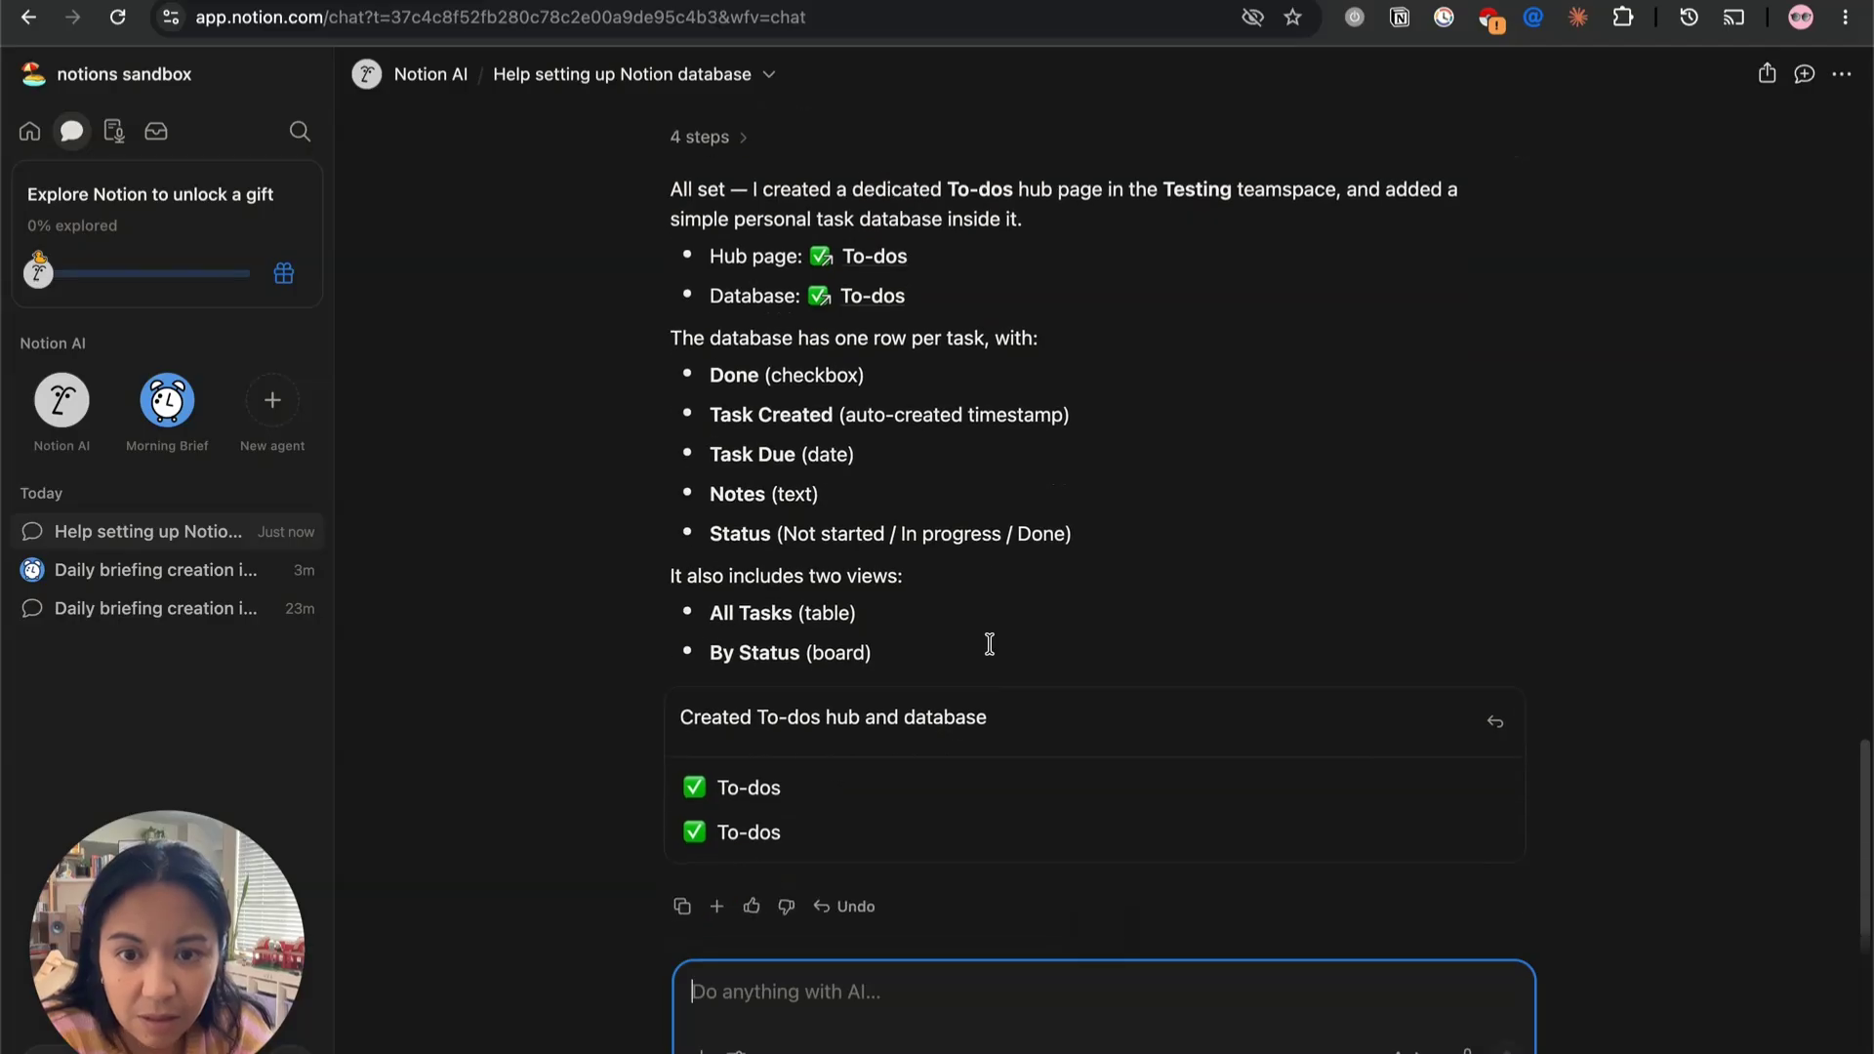
left_click(727, 790)
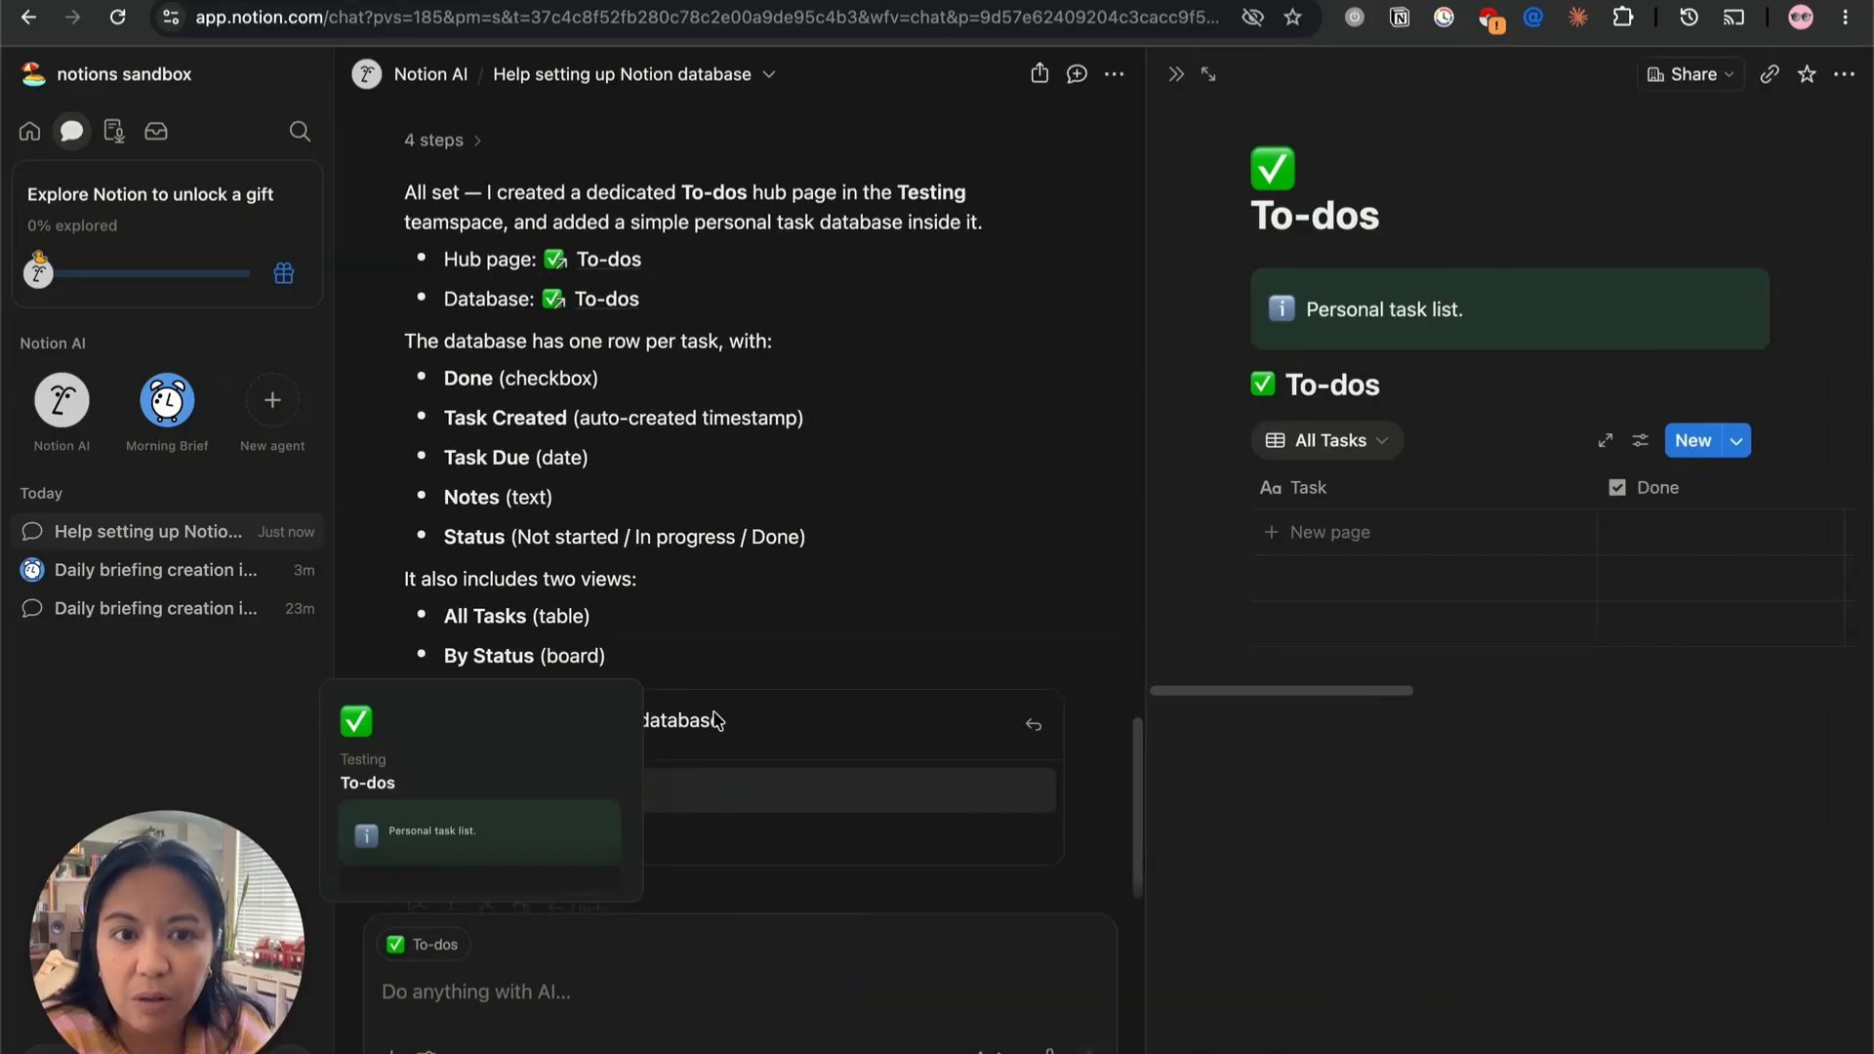
- Collapse the Recents, Agents and Private sections of the workspace navigation and open the To-dos page in the Testing teamspace full size
left_click(29, 130)
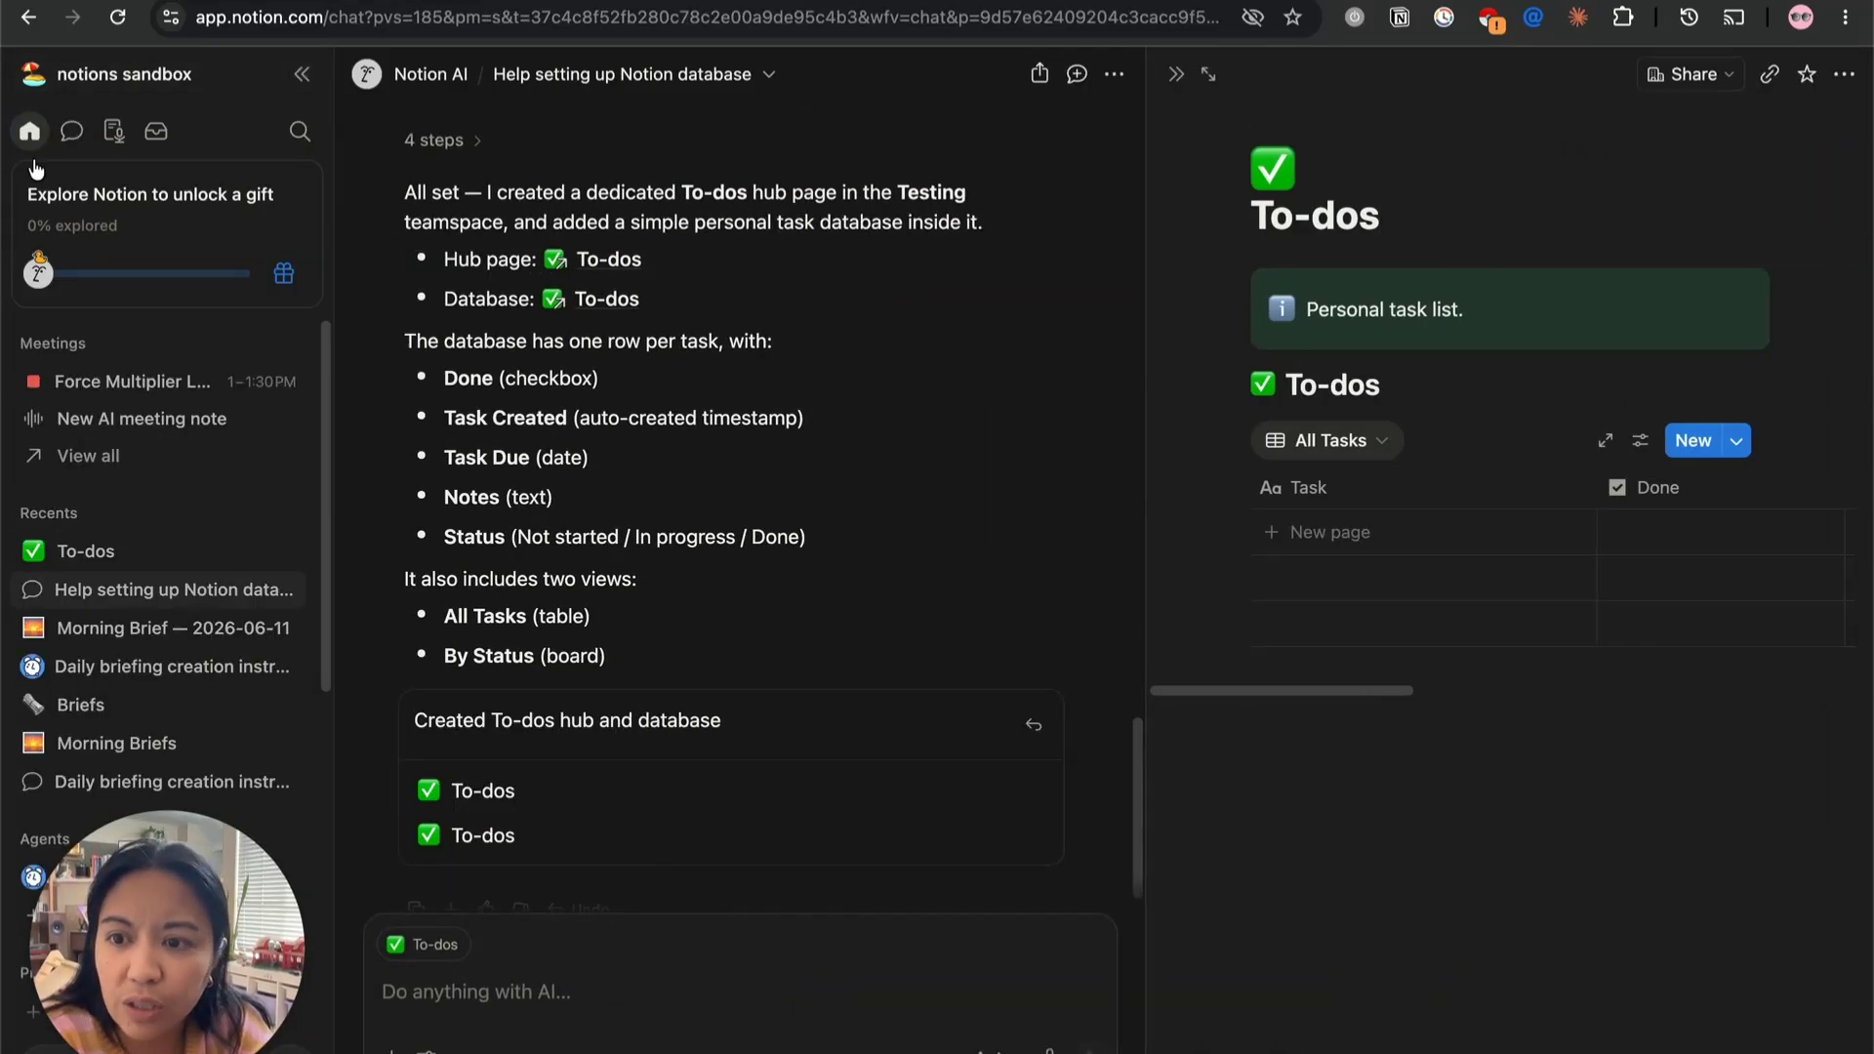
scroll(139, 451, "down", 3)
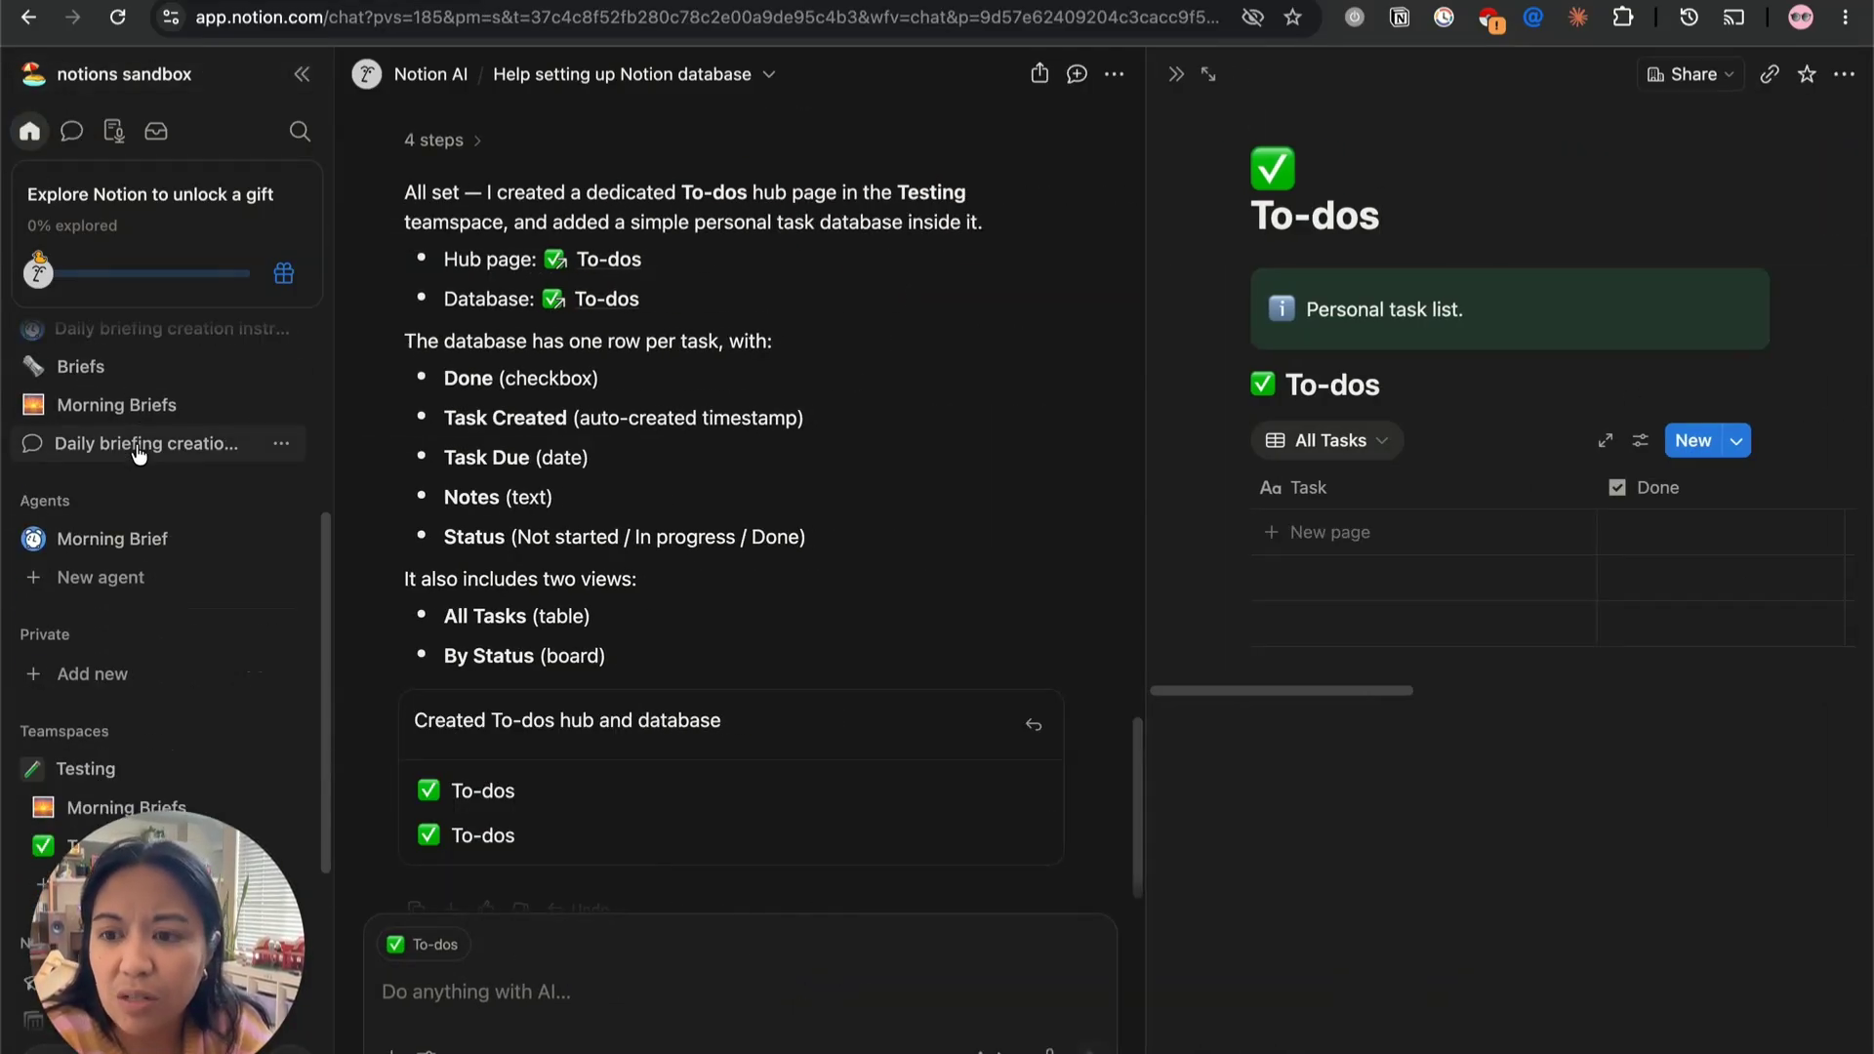
scroll(146, 452, "up", 4)
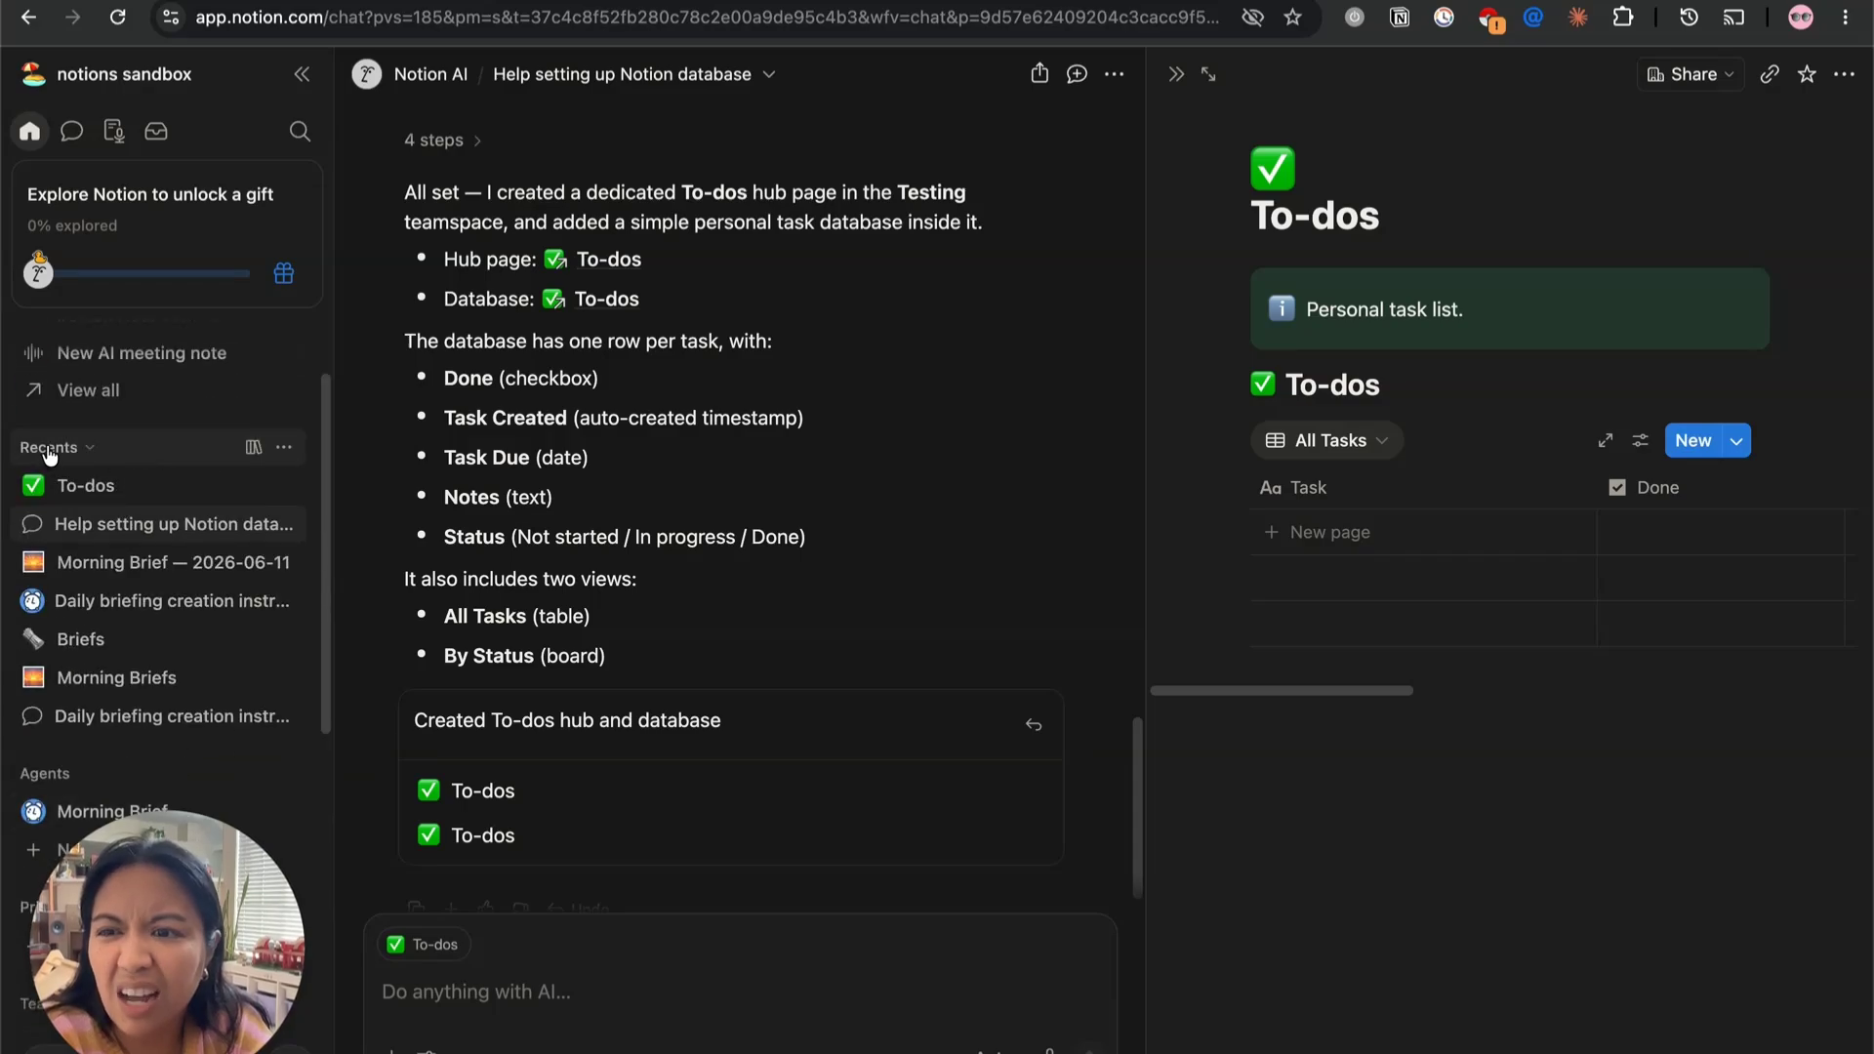
left_click(86, 451)
left_click(84, 493)
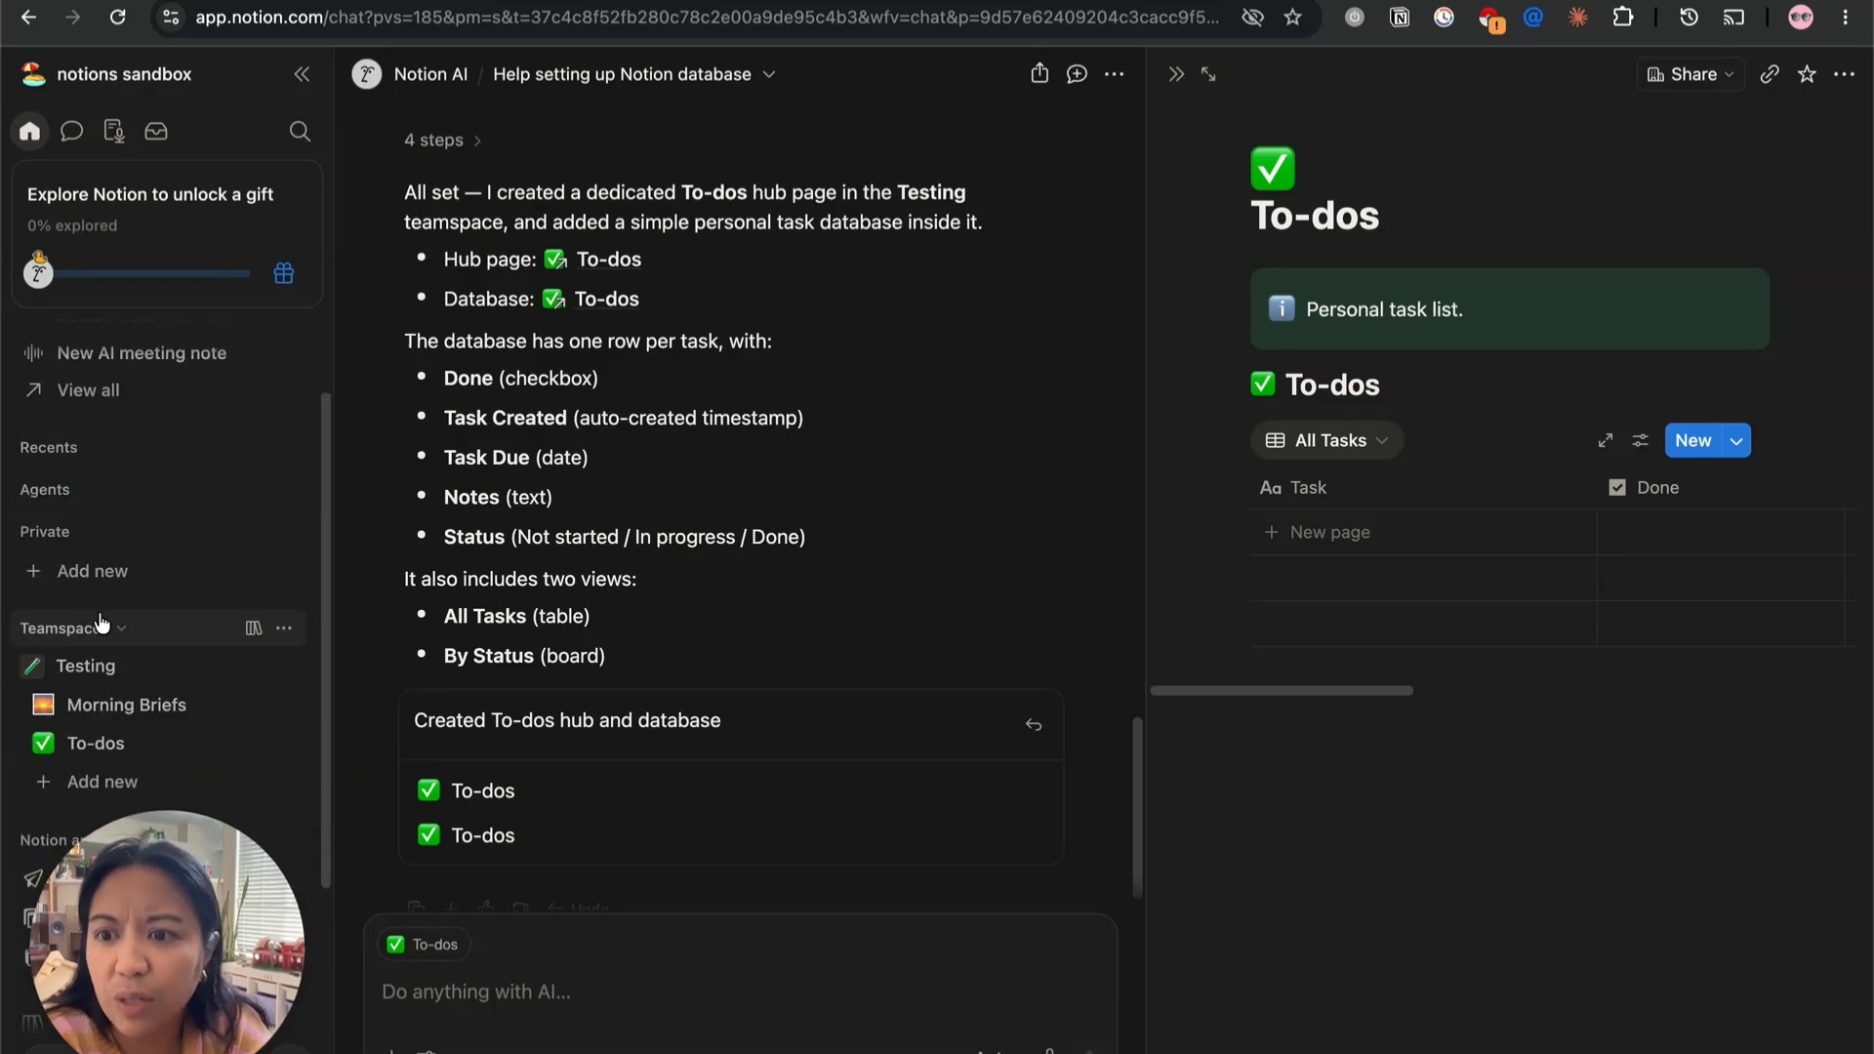
left_click(80, 531)
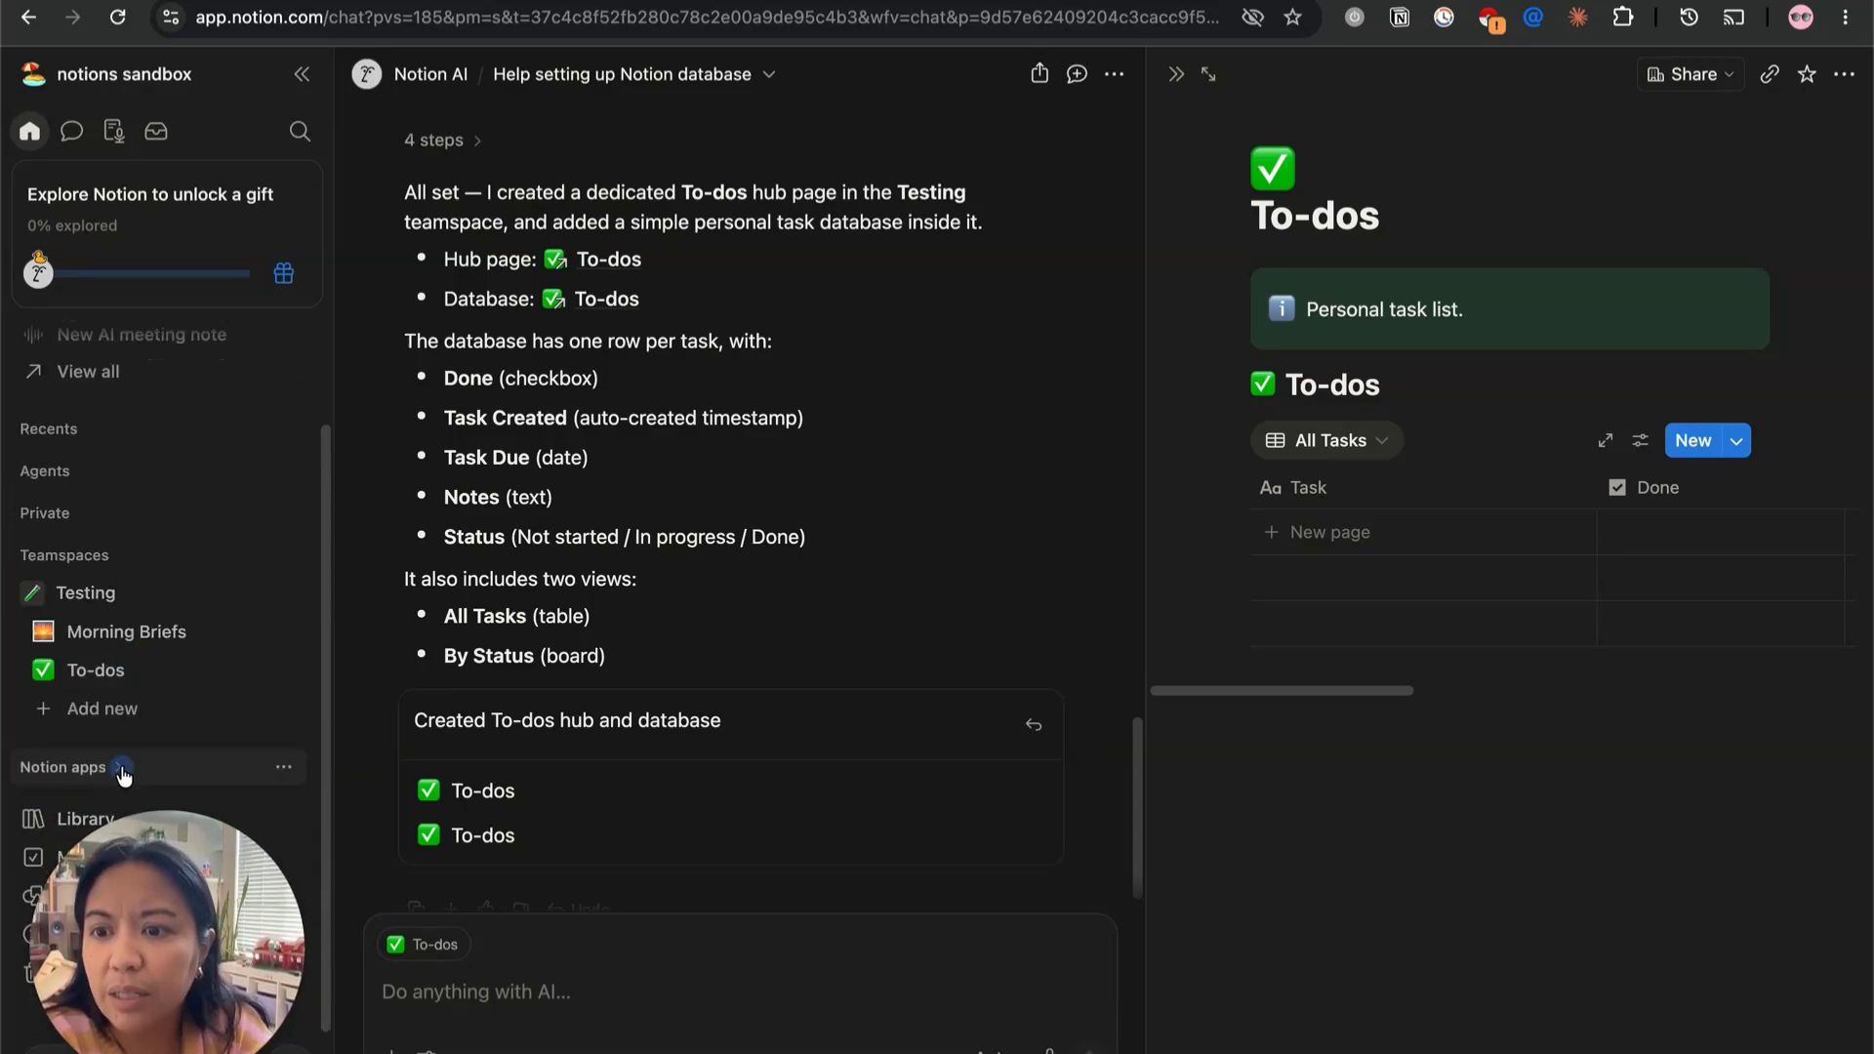
left_click(121, 769)
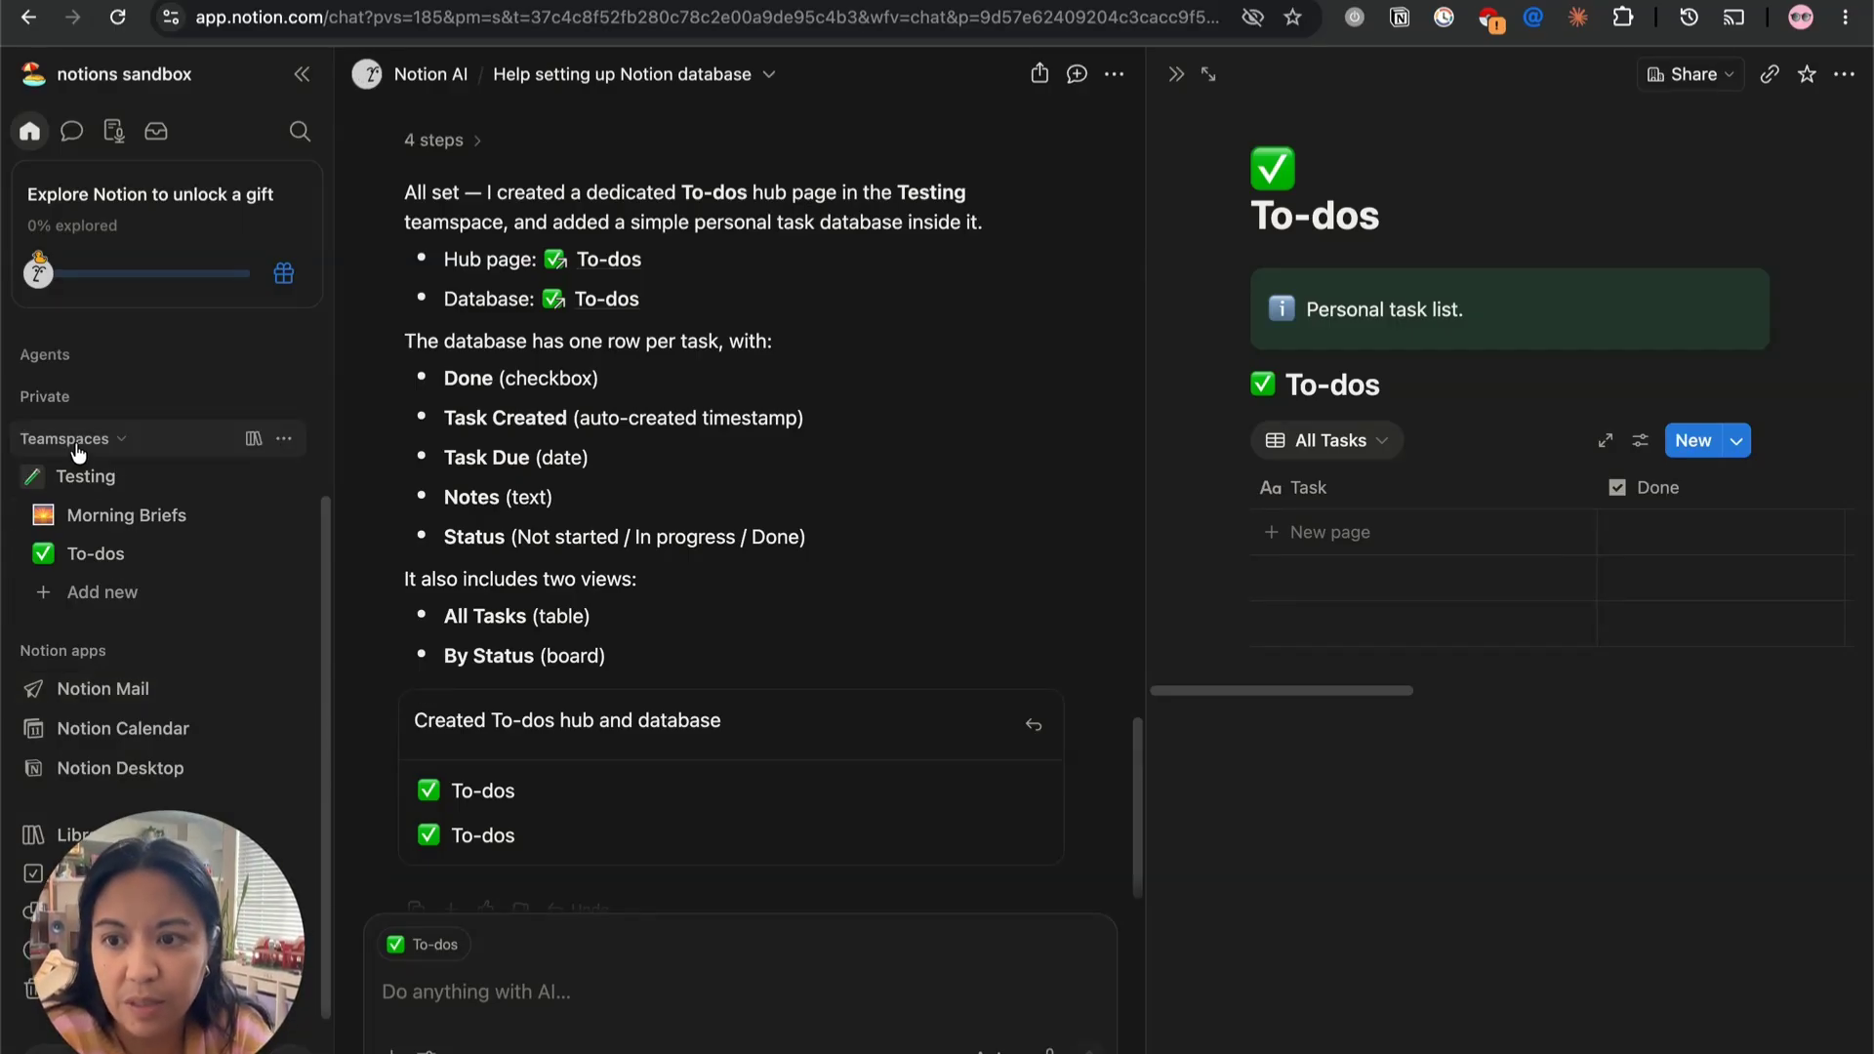
left_click(93, 554)
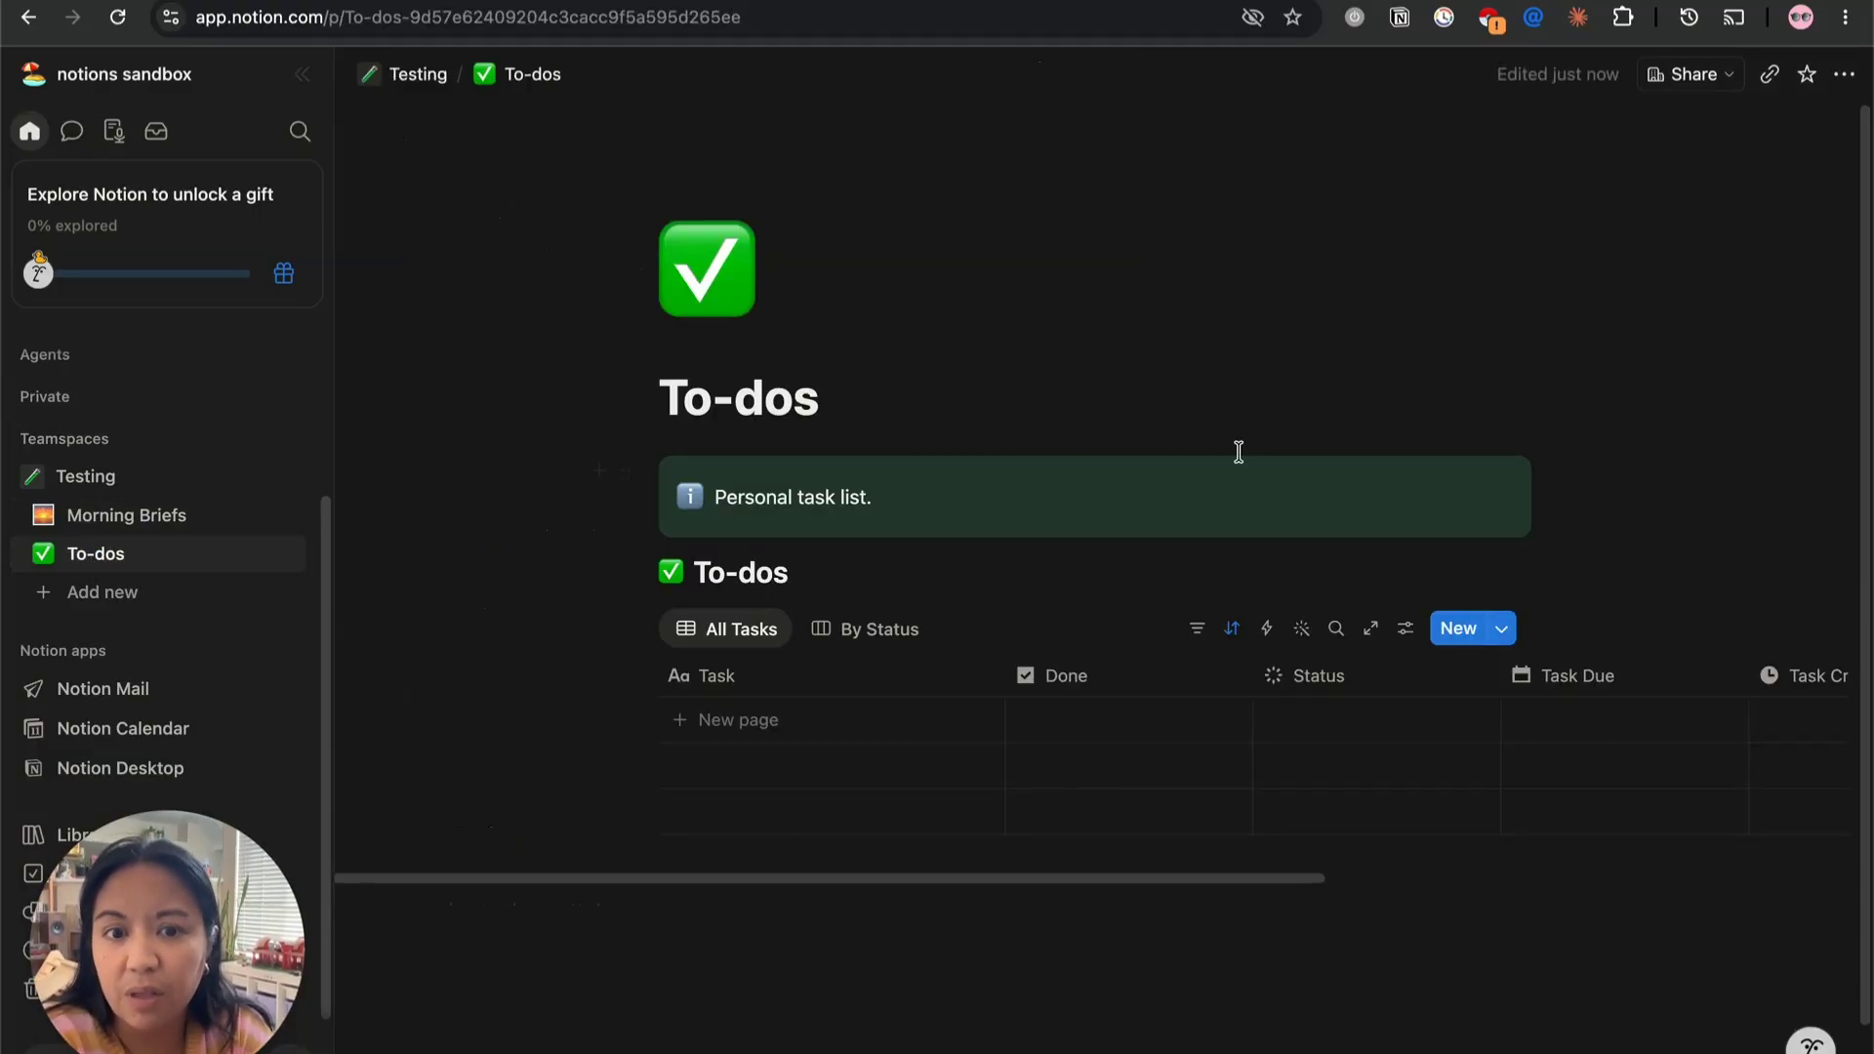
scroll(1238, 450, "down", 2)
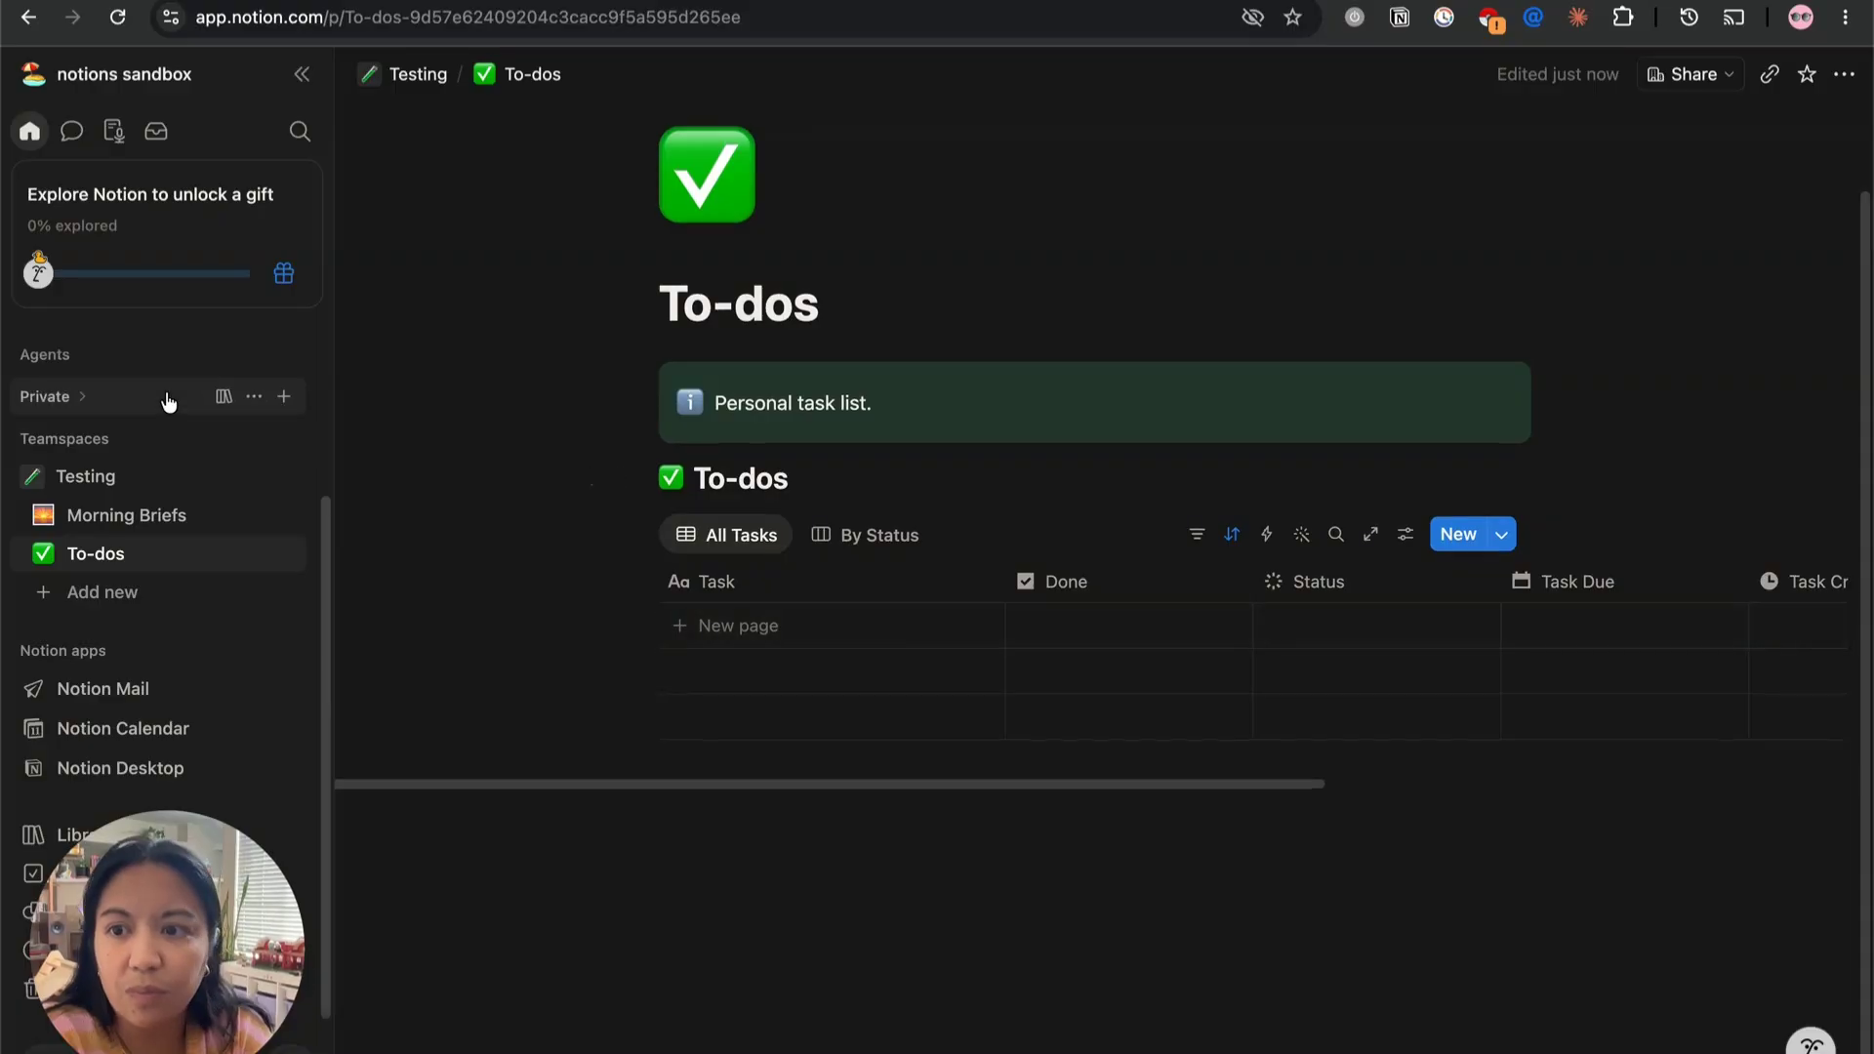
- In the "Help setting up Notion database" chat, request tasks for sending and editing the recording, choosing "Edit the recording" as second title and Today as due date
left_click(71, 131)
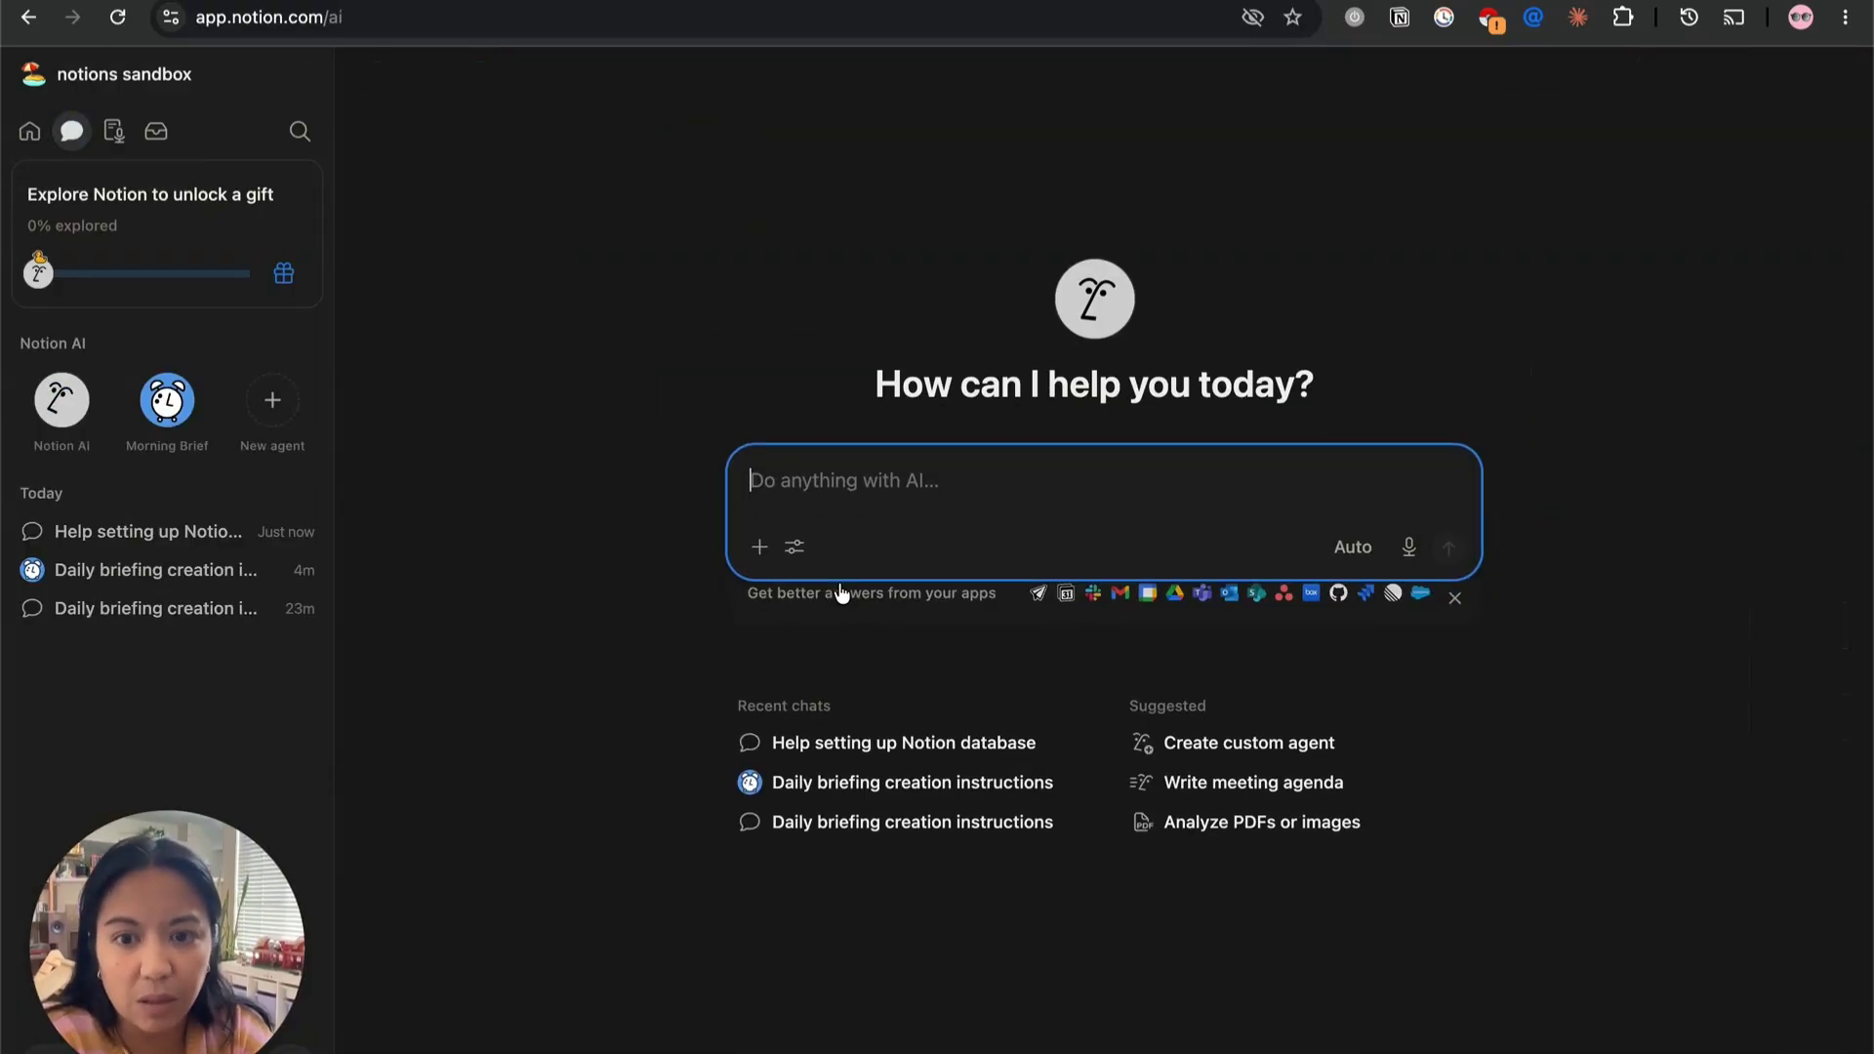
left_click(885, 750)
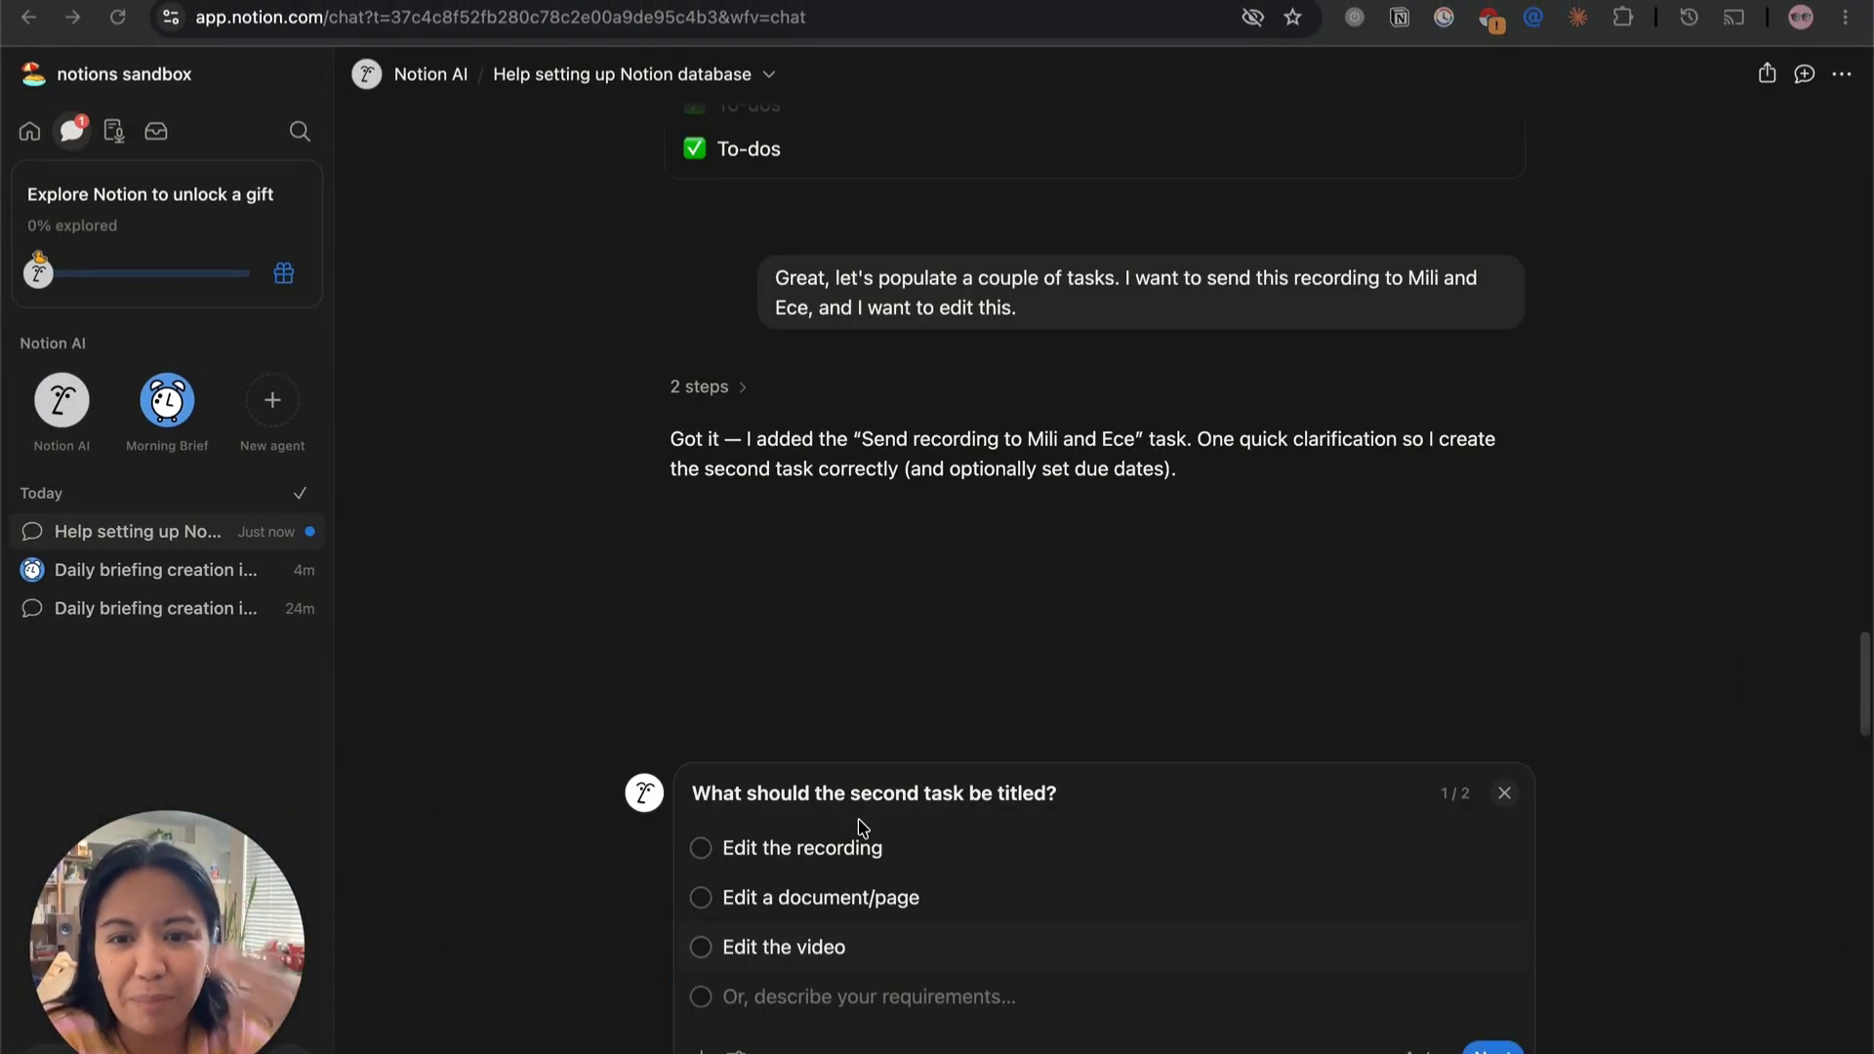
left_click(714, 856)
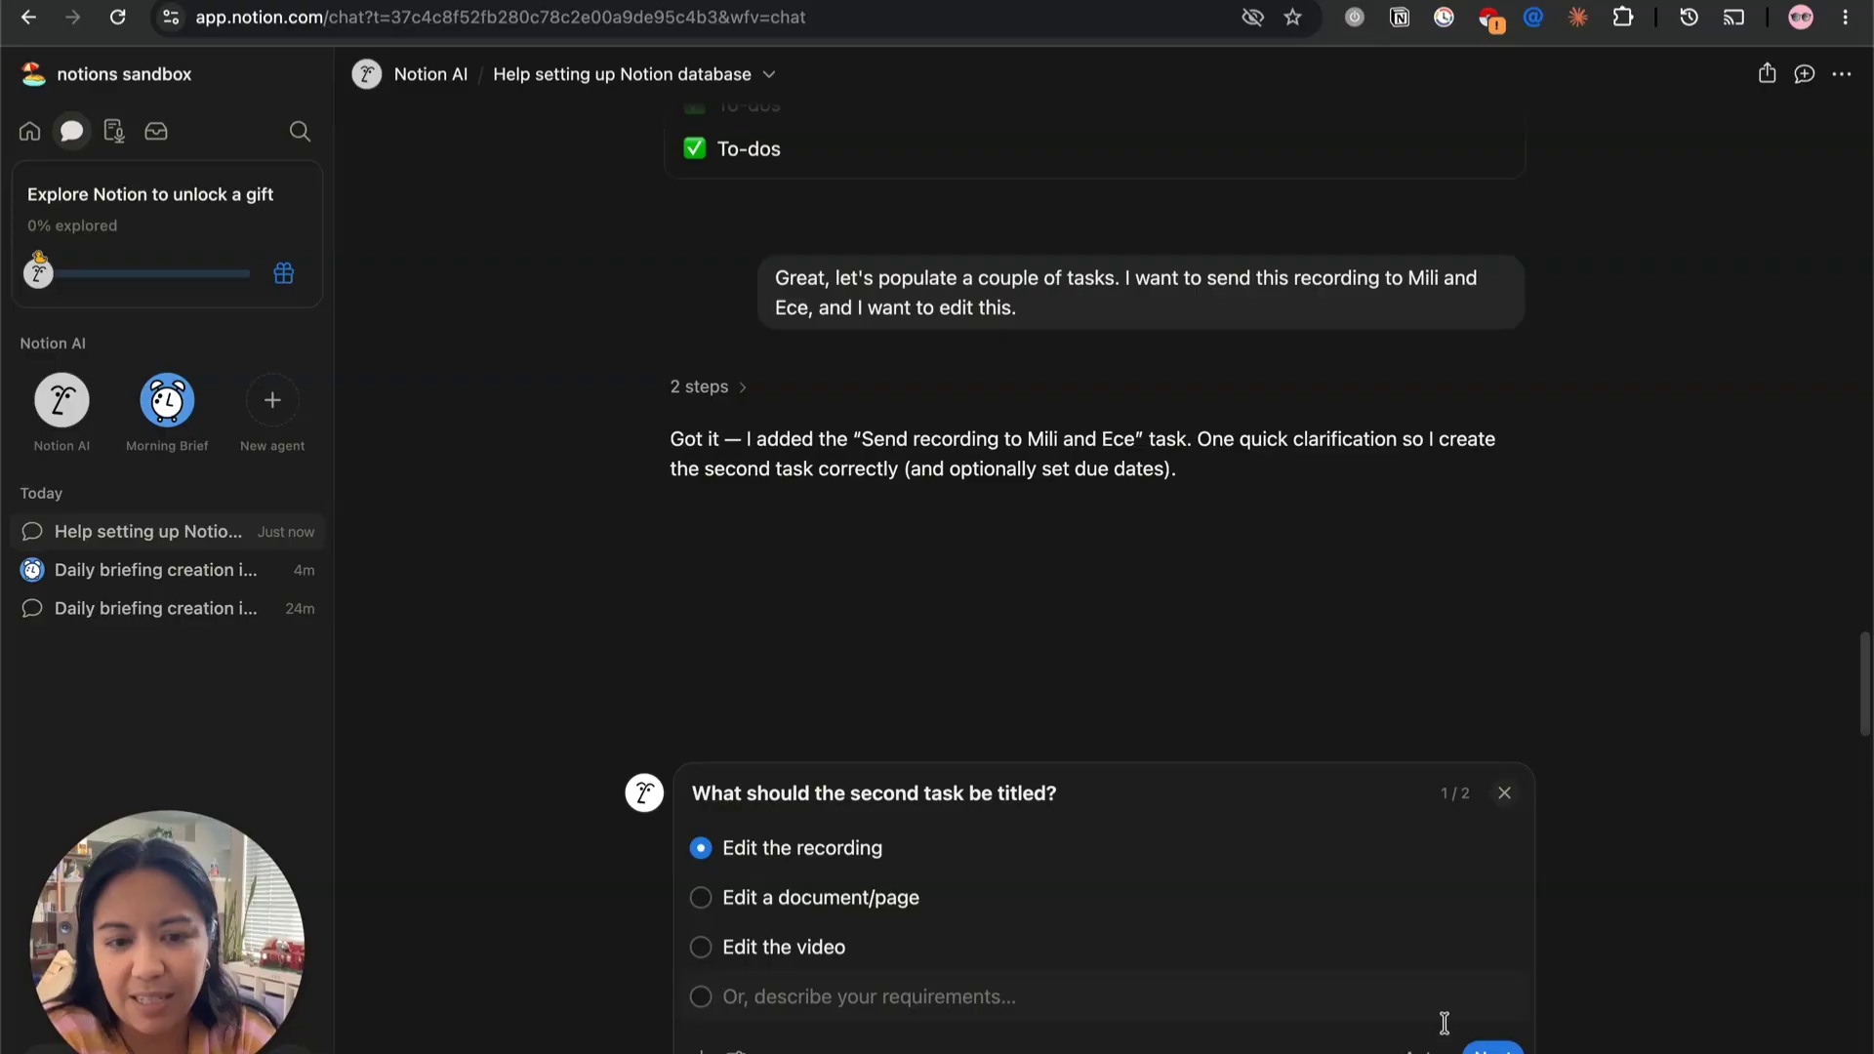
left_click(1492, 1050)
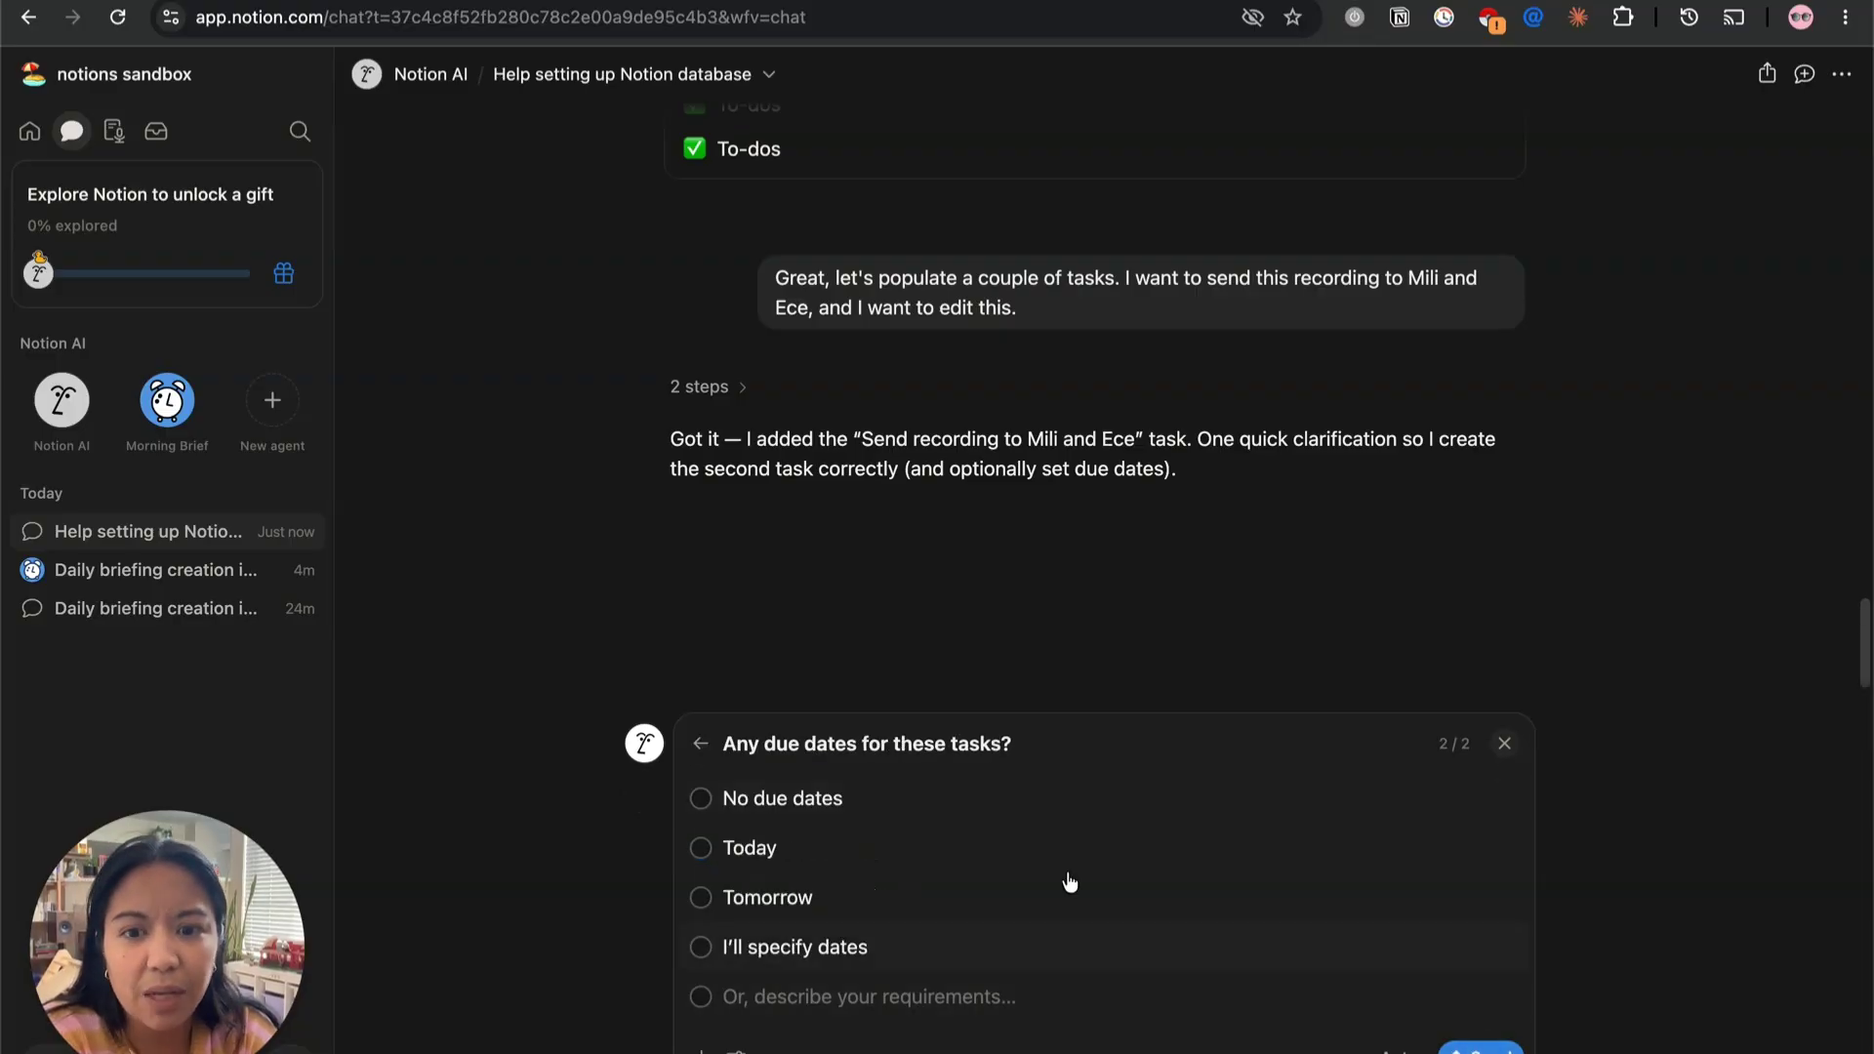
left_click(802, 859)
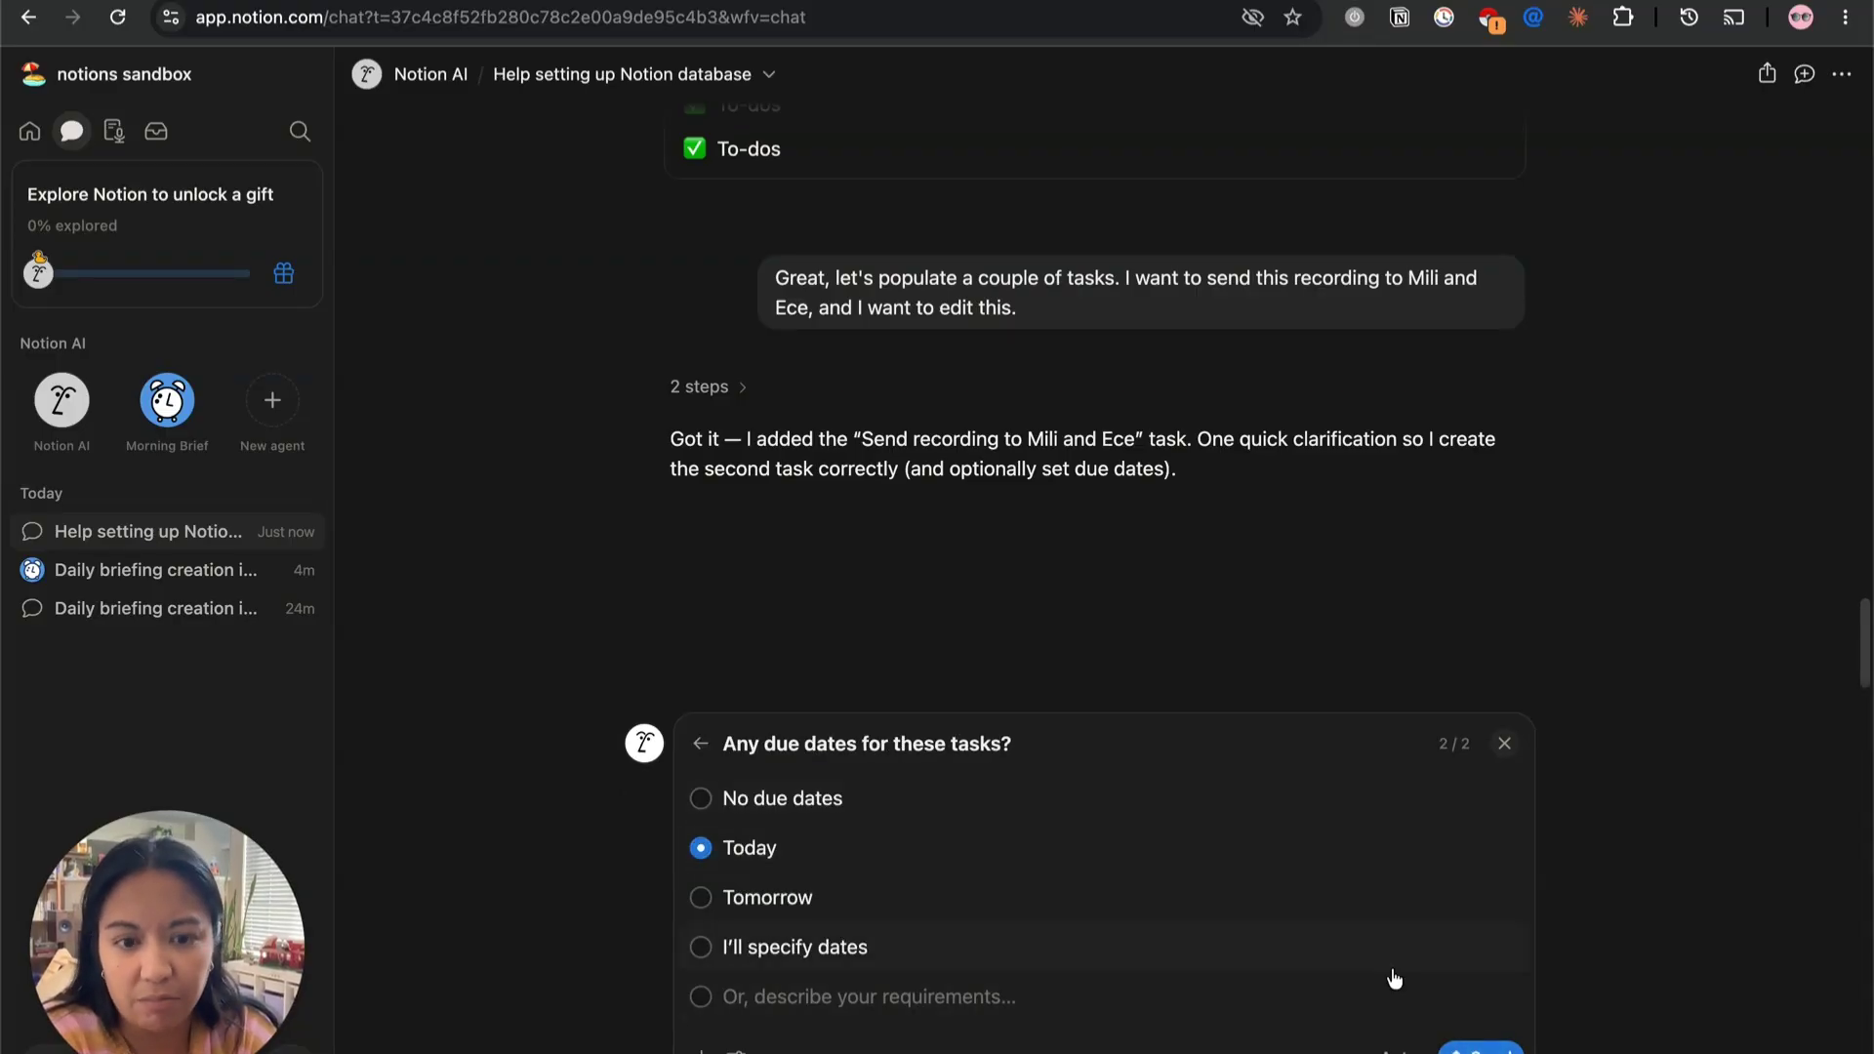
left_click(1476, 1050)
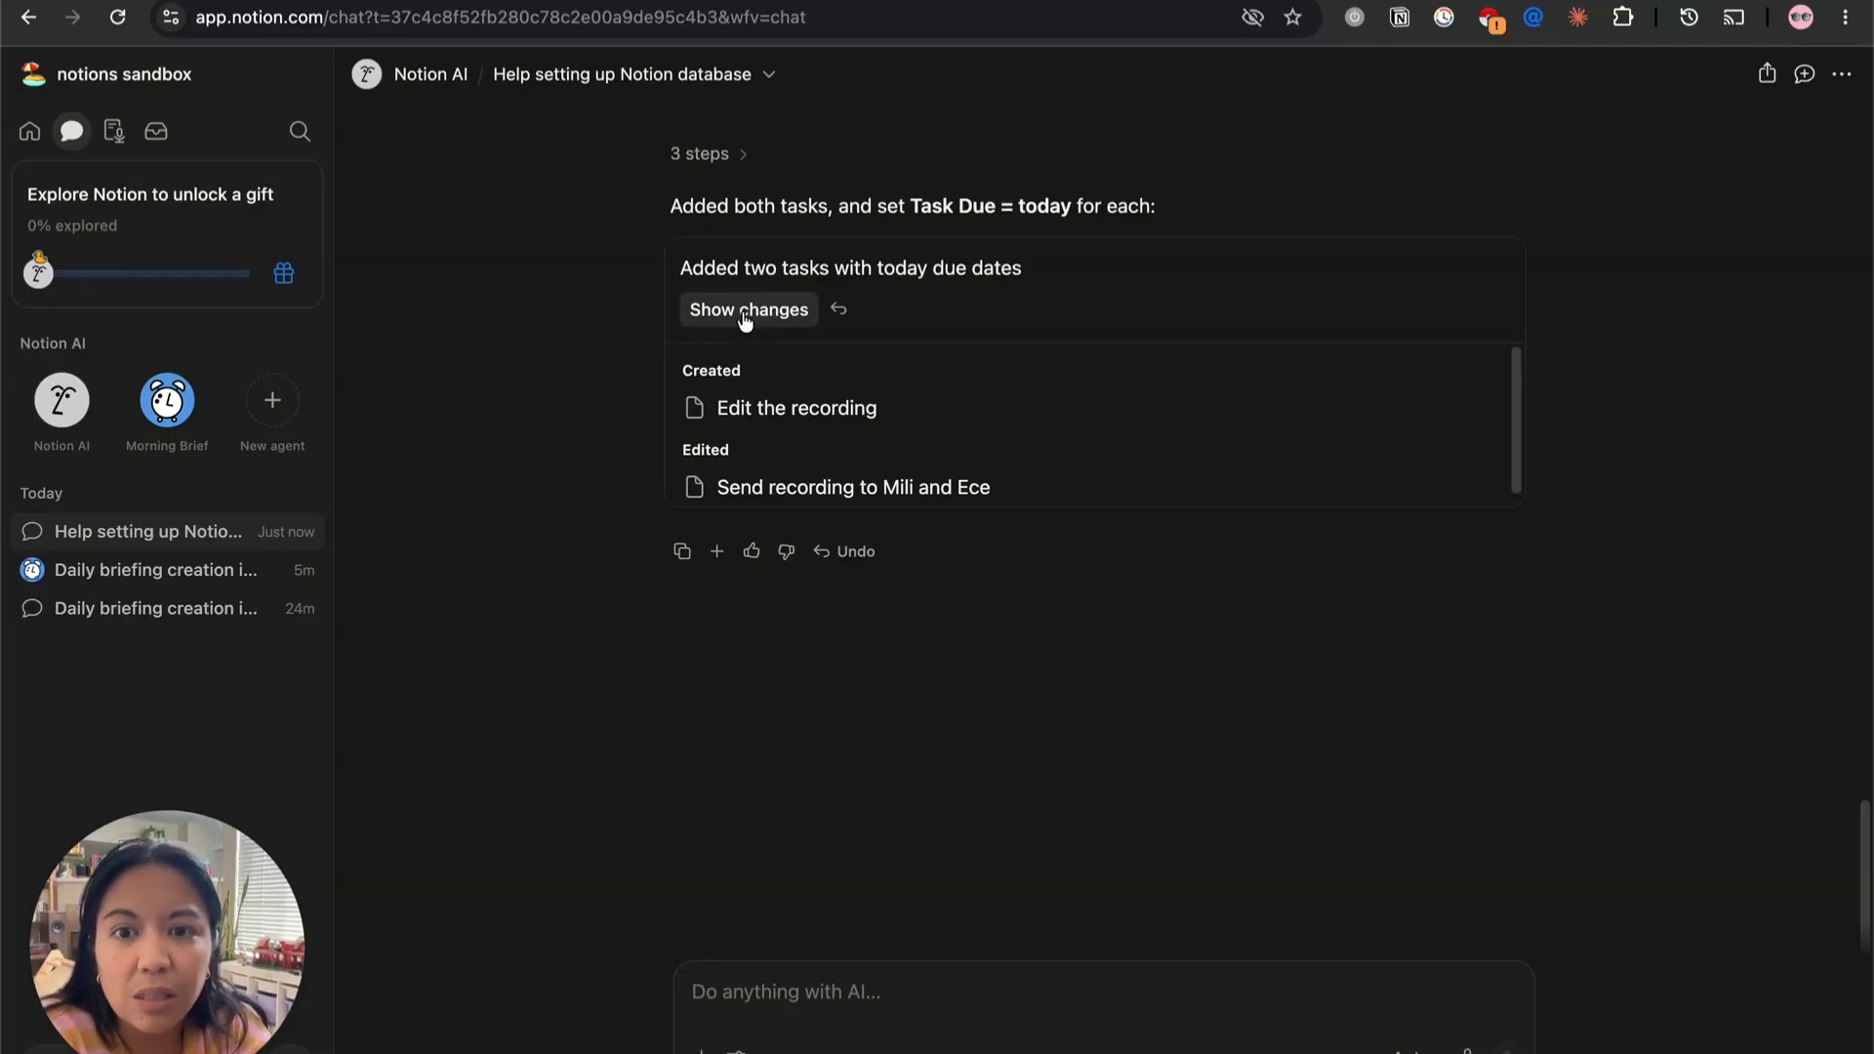
- Open the To-dos page in the Testing teamspace and examine the new tasks across the Done, Status, Task Due, Task Created and Notes columns
left_click(29, 133)
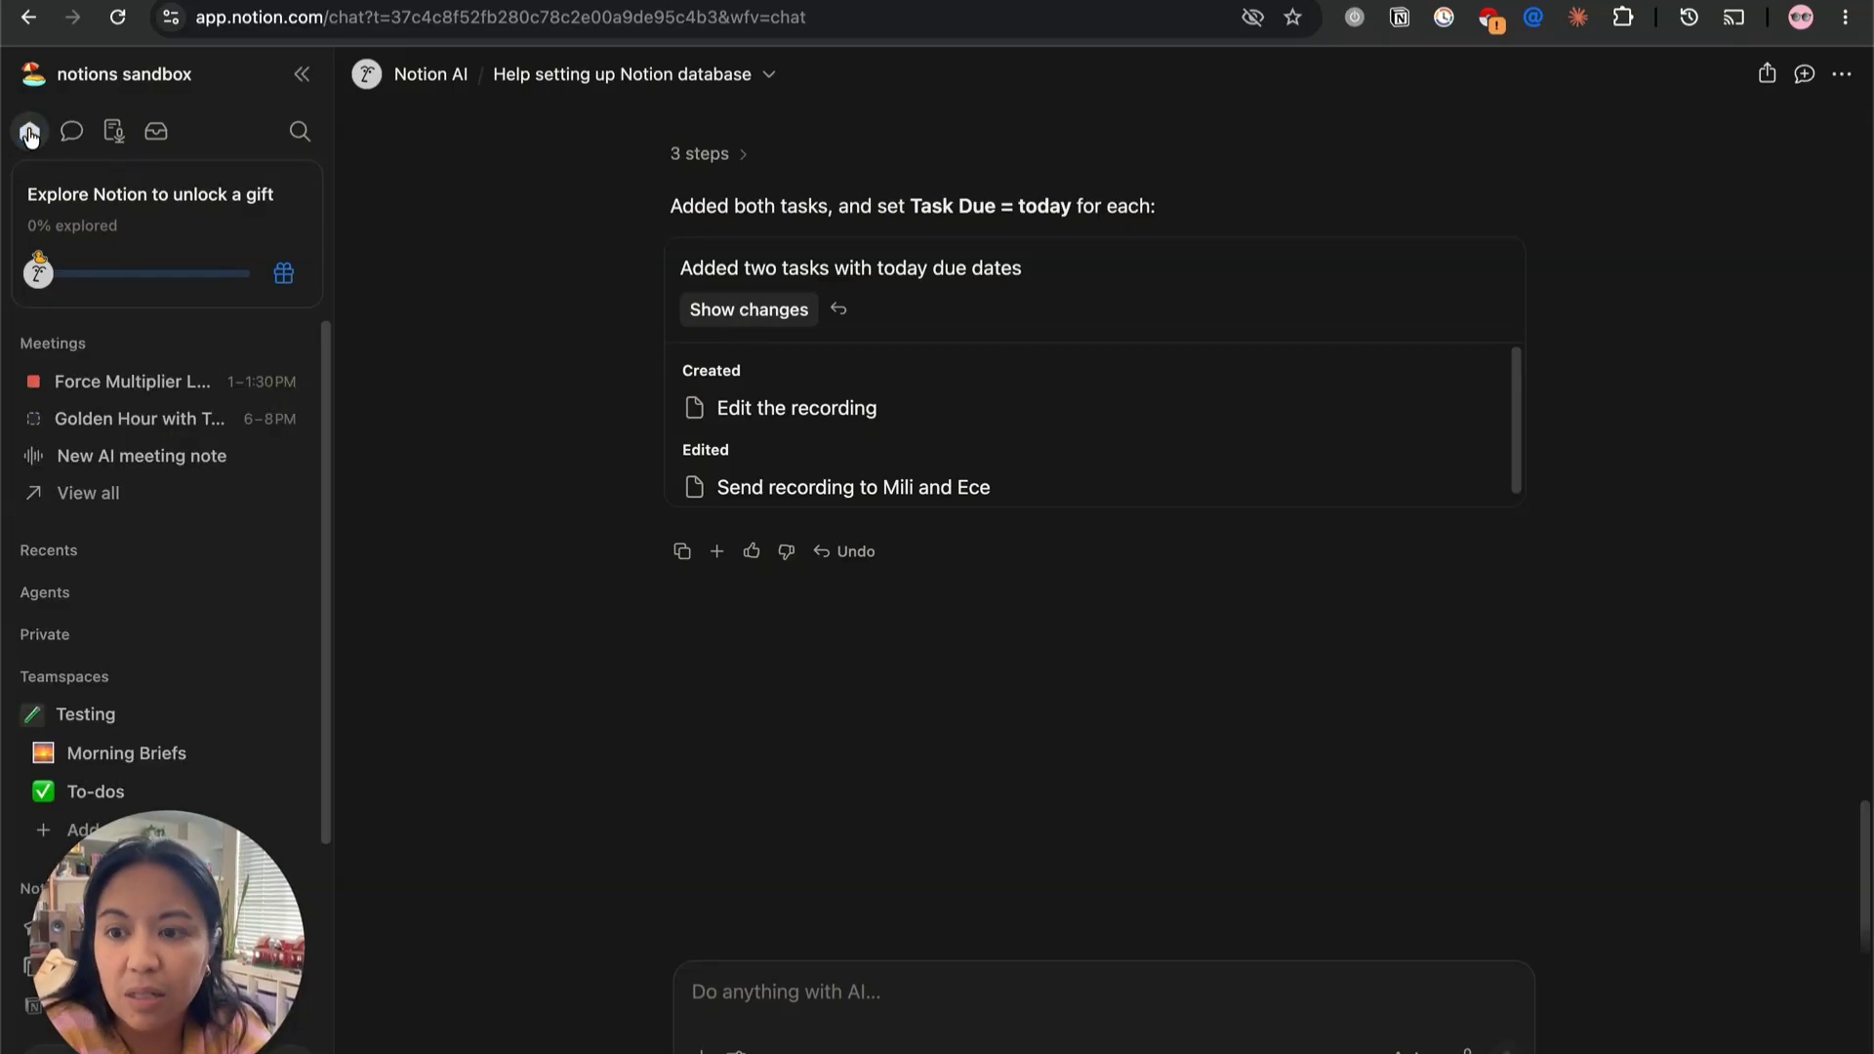
left_click(88, 794)
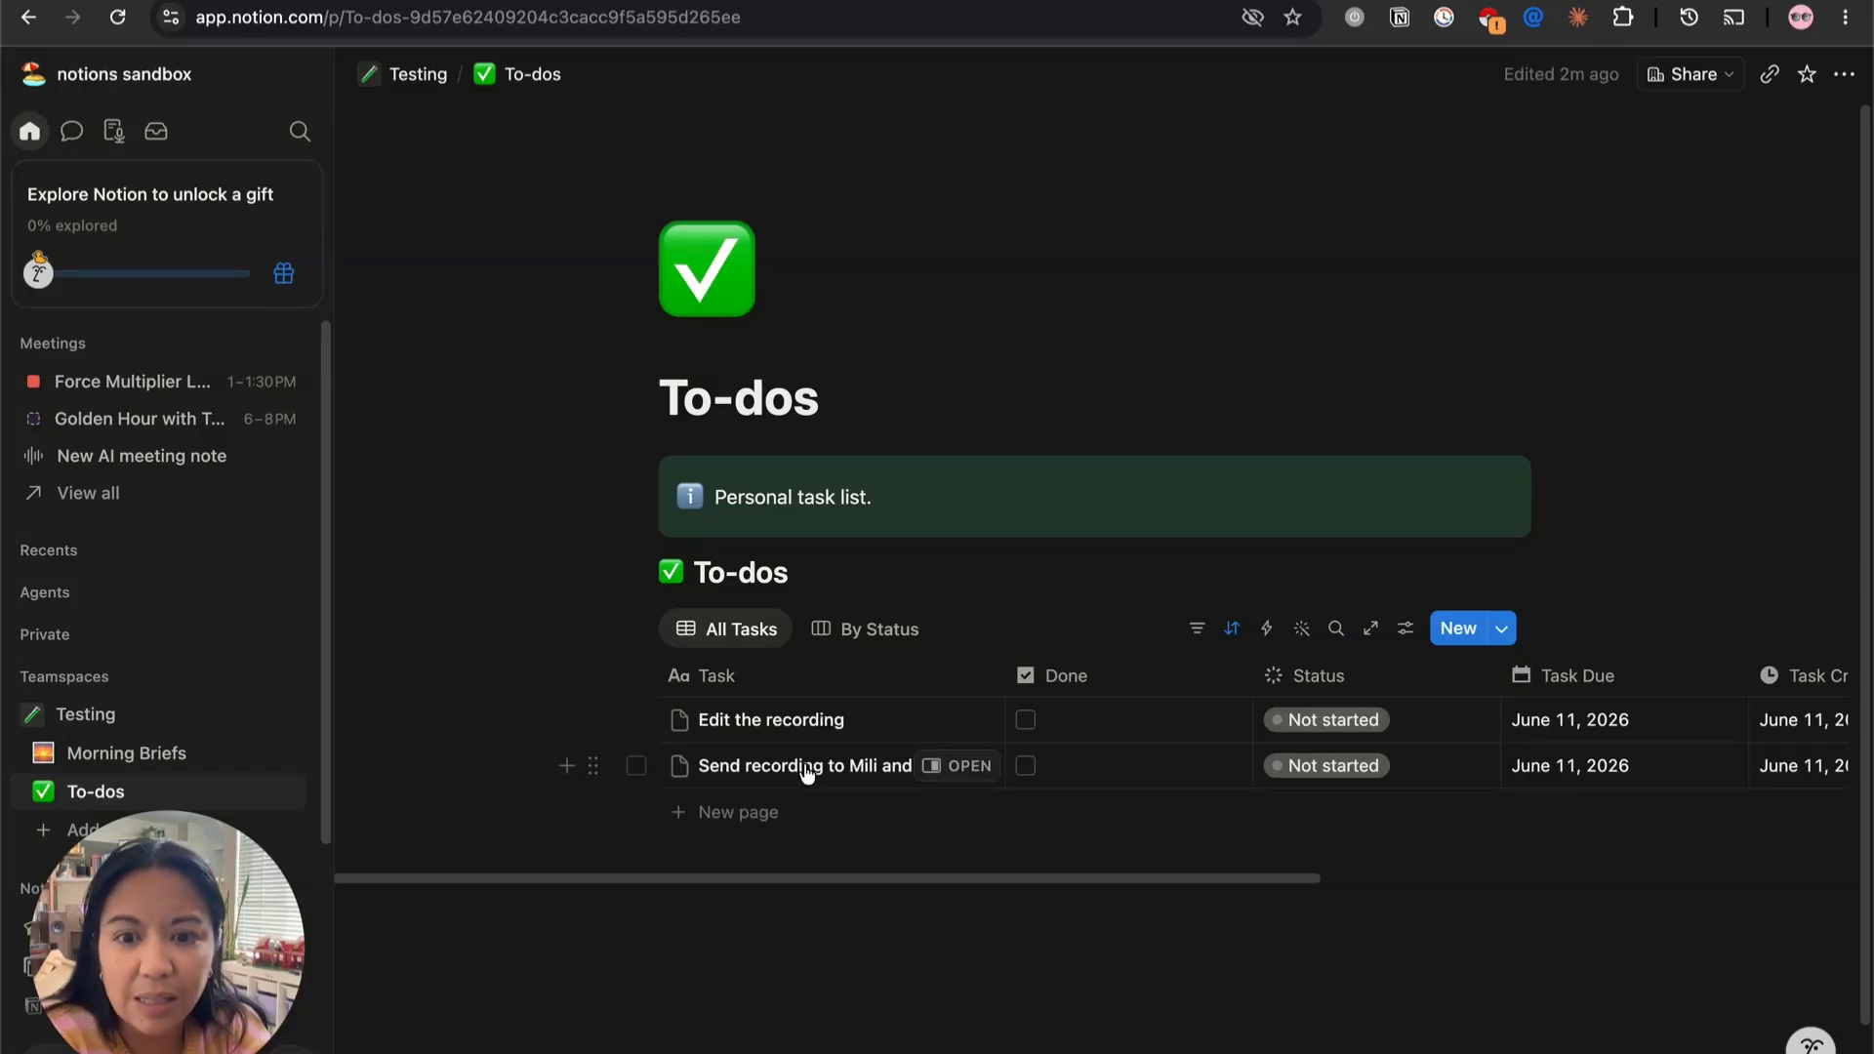
scroll(819, 766, "right", 5)
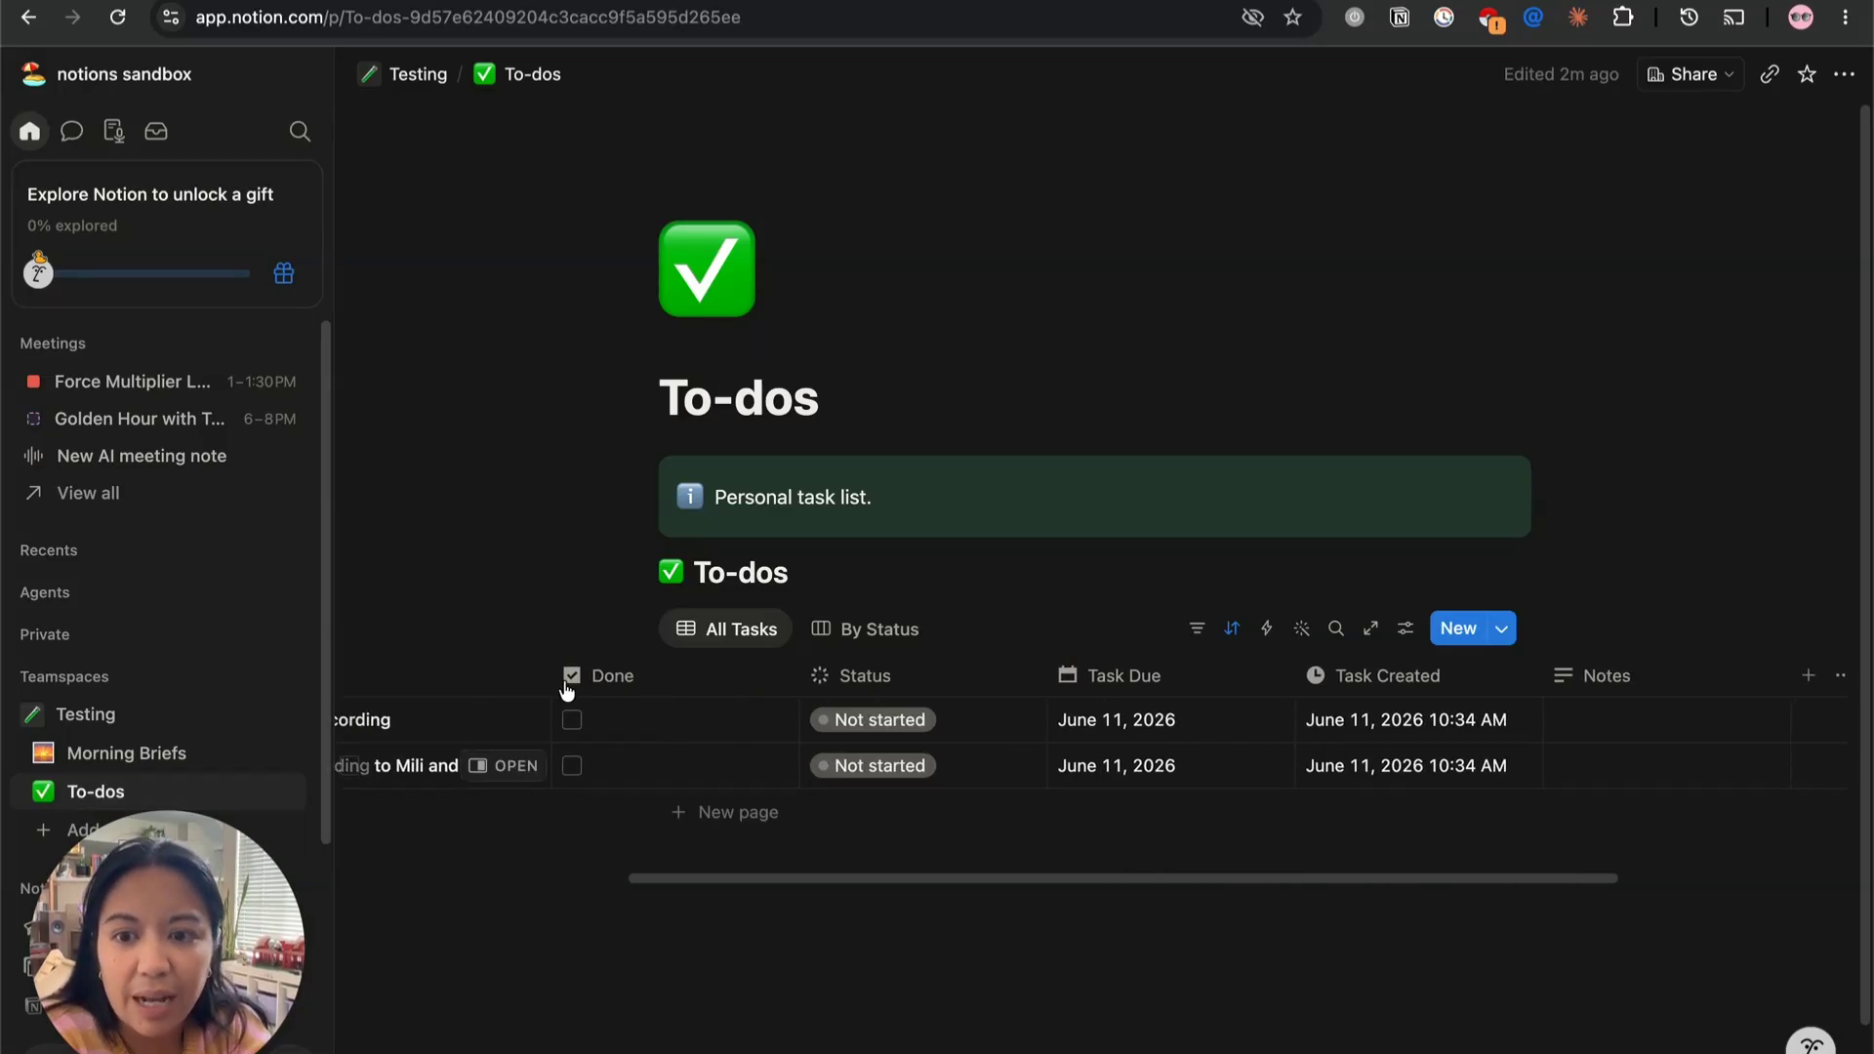
scroll(573, 766, "right", 2)
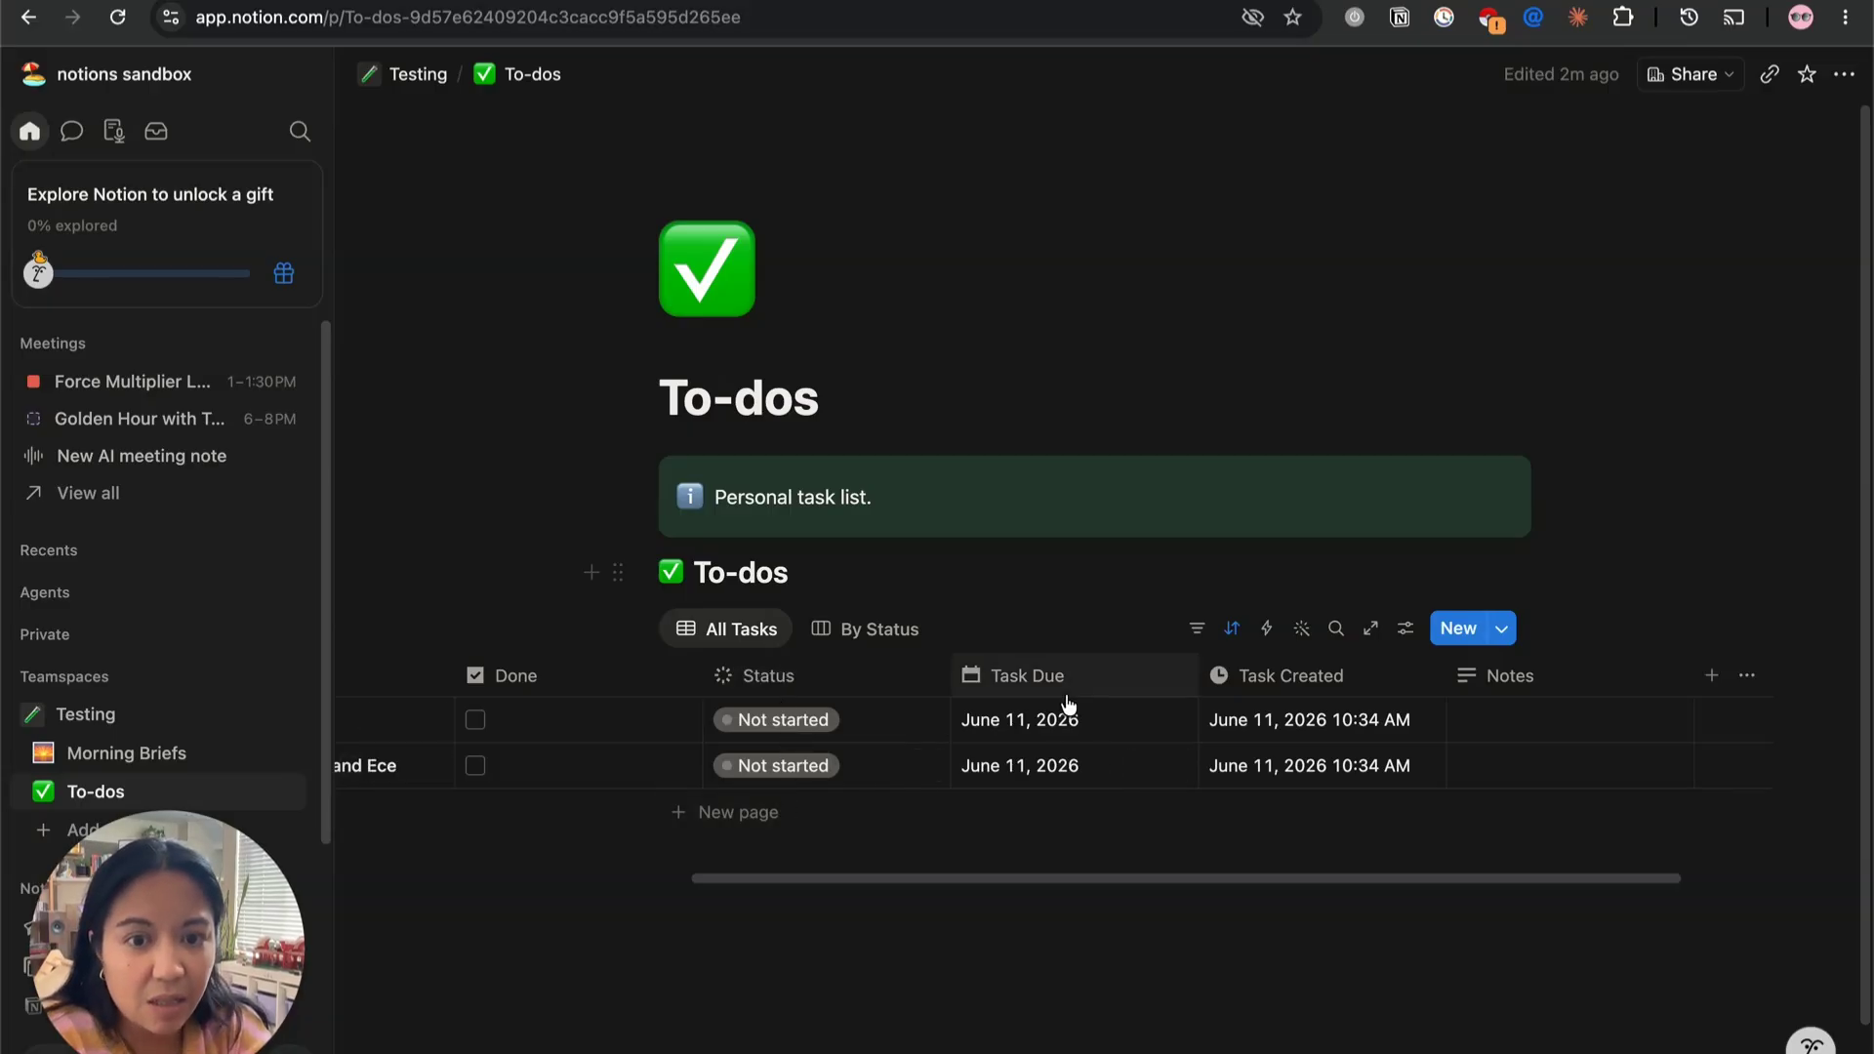
scroll(1032, 771, "right", 3)
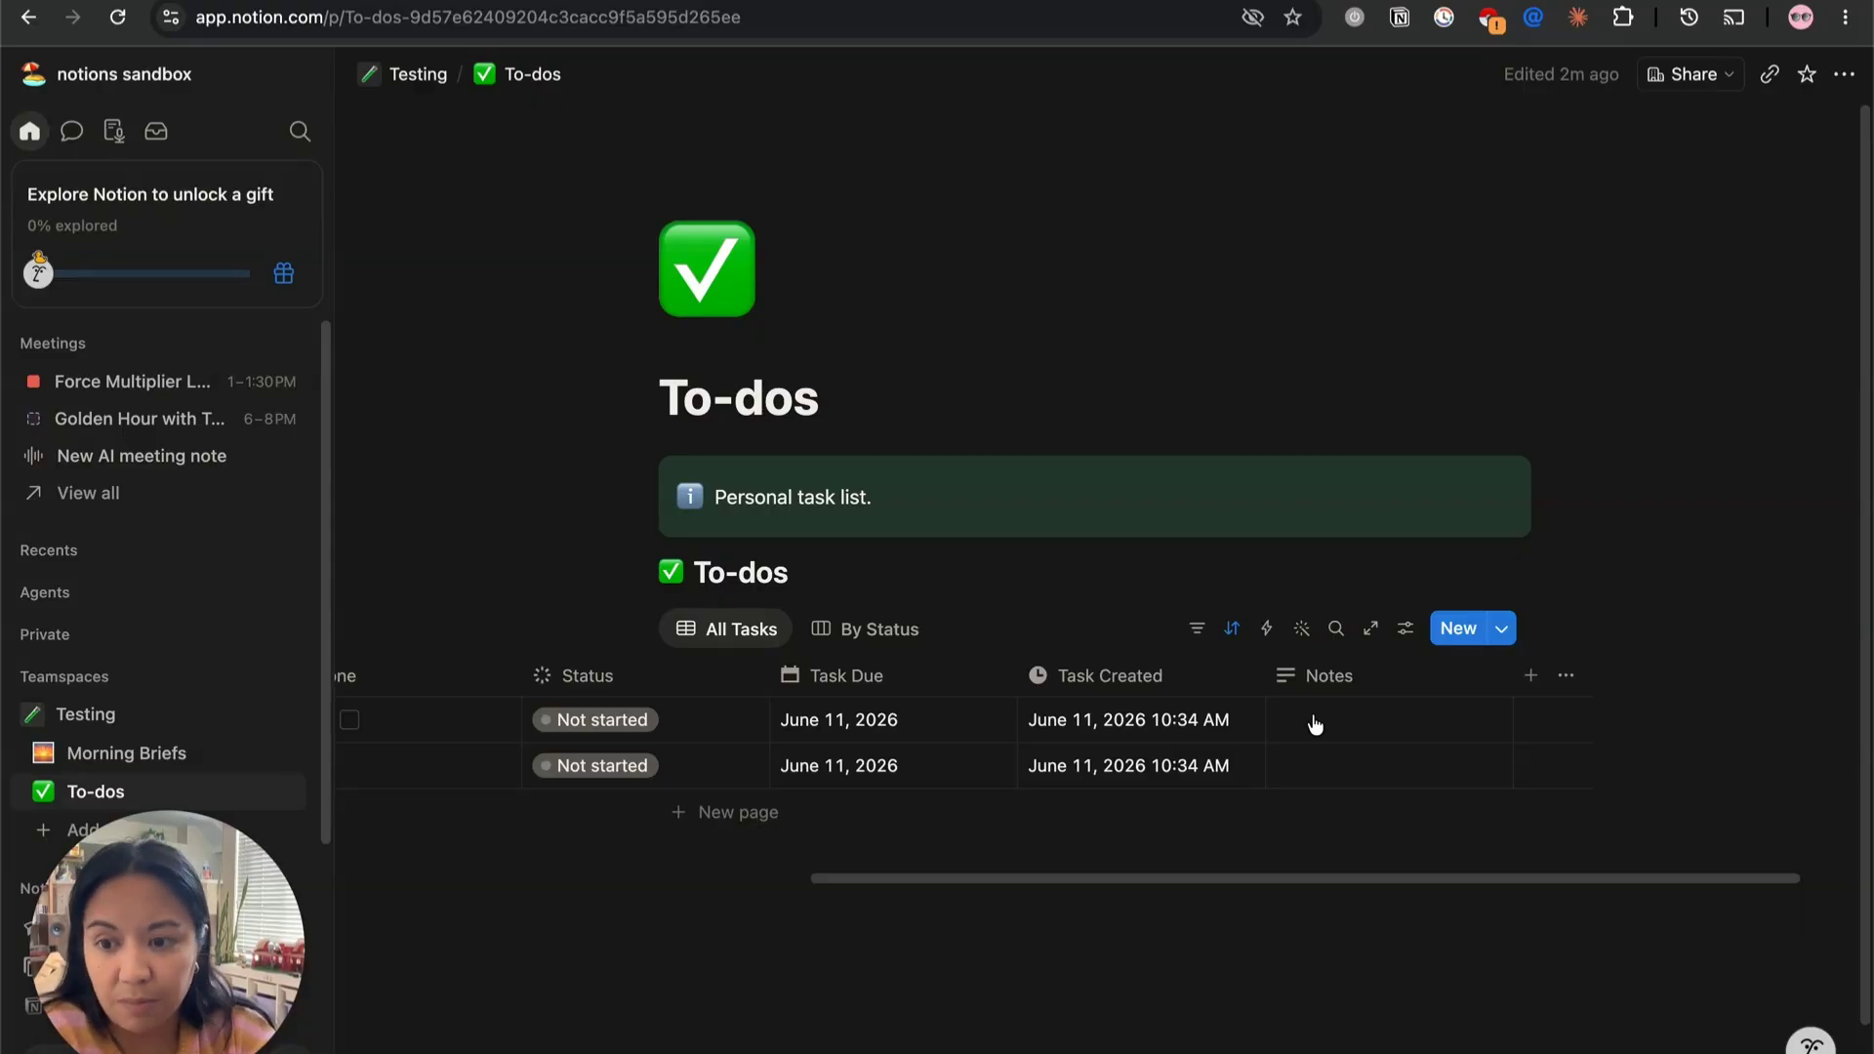
scroll(1317, 722, "left", 2)
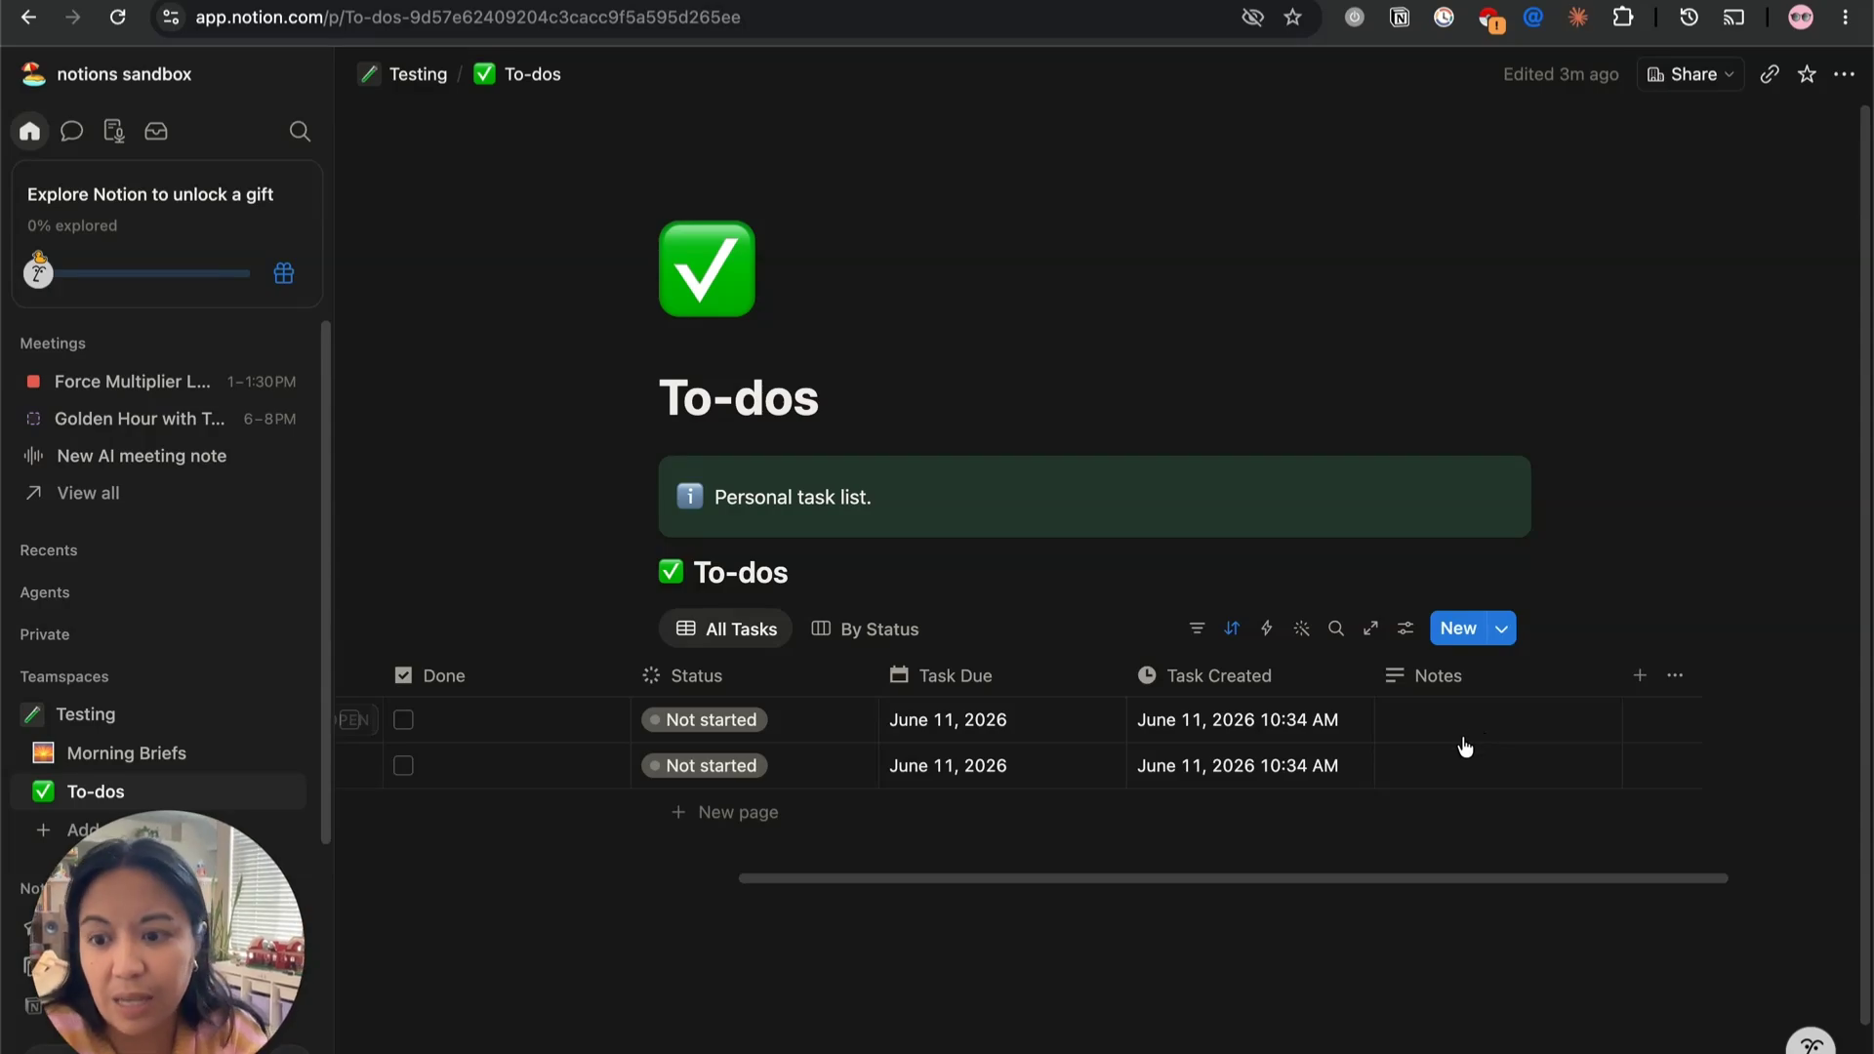
scroll(1464, 746, "left", 1)
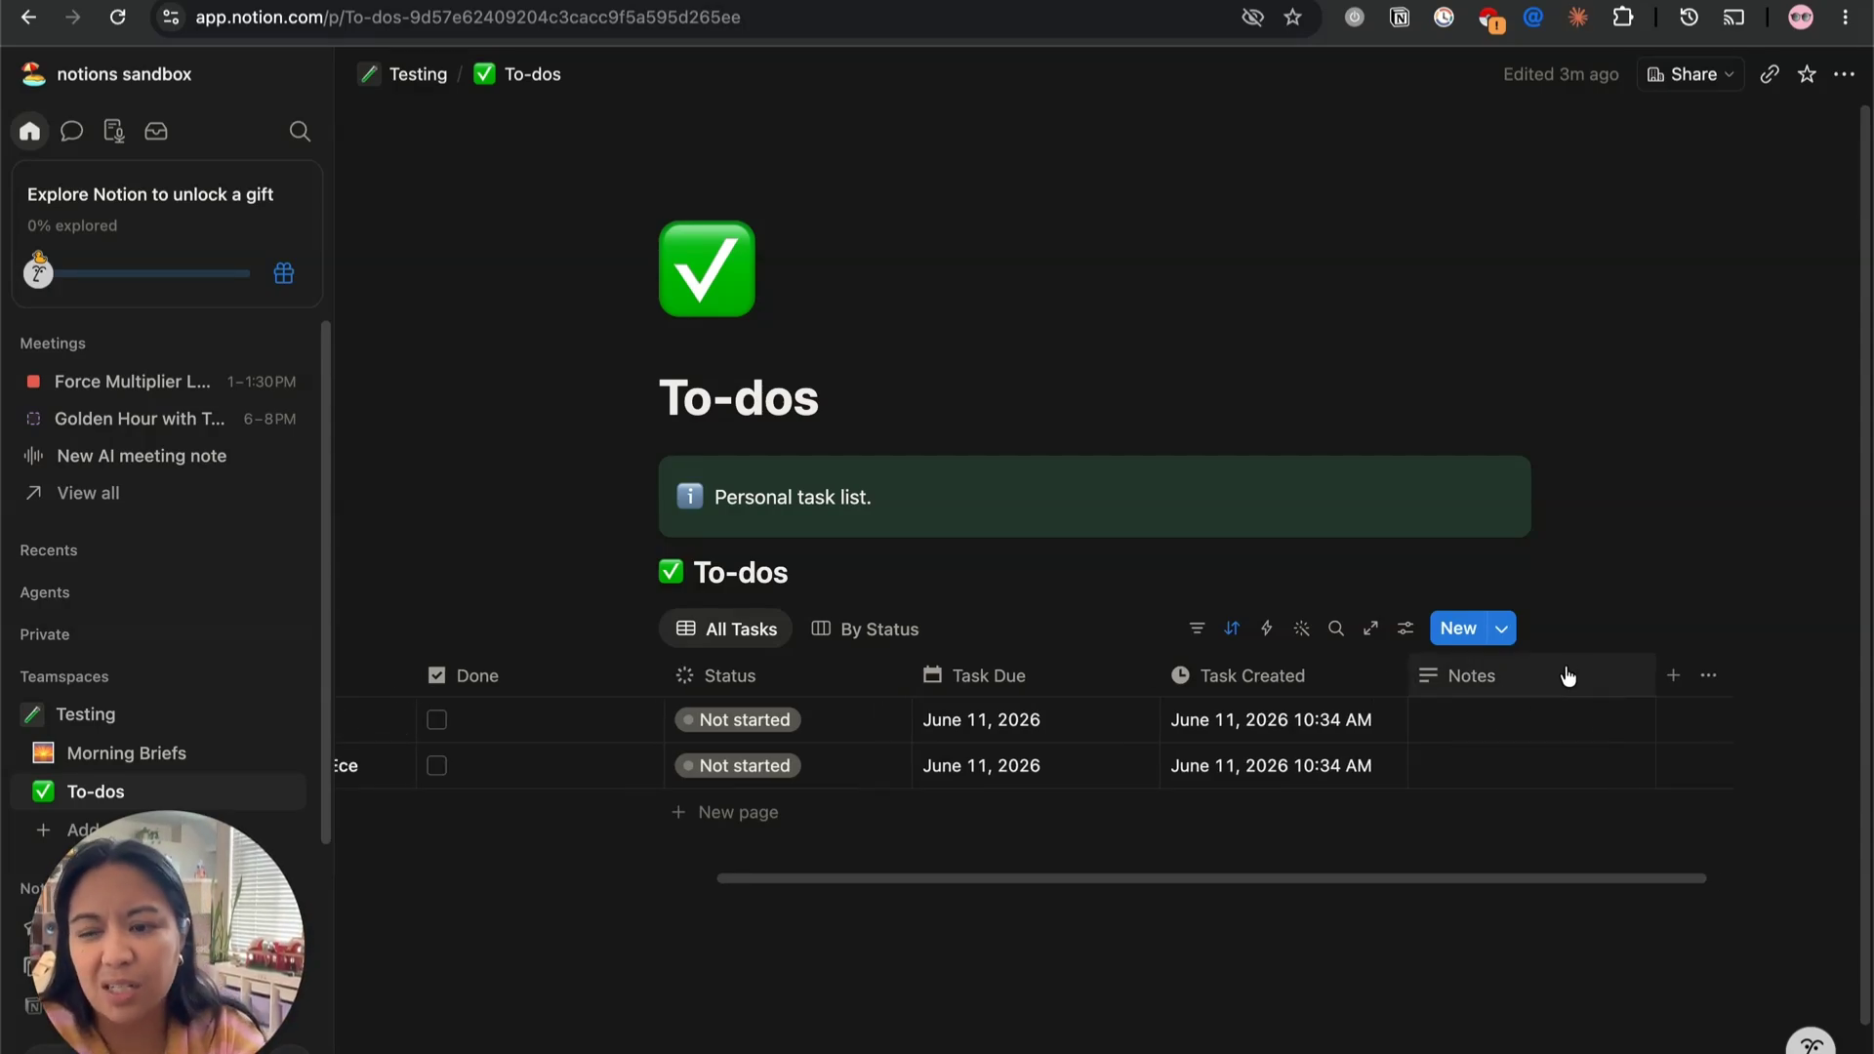
scroll(1566, 676, "left", 5)
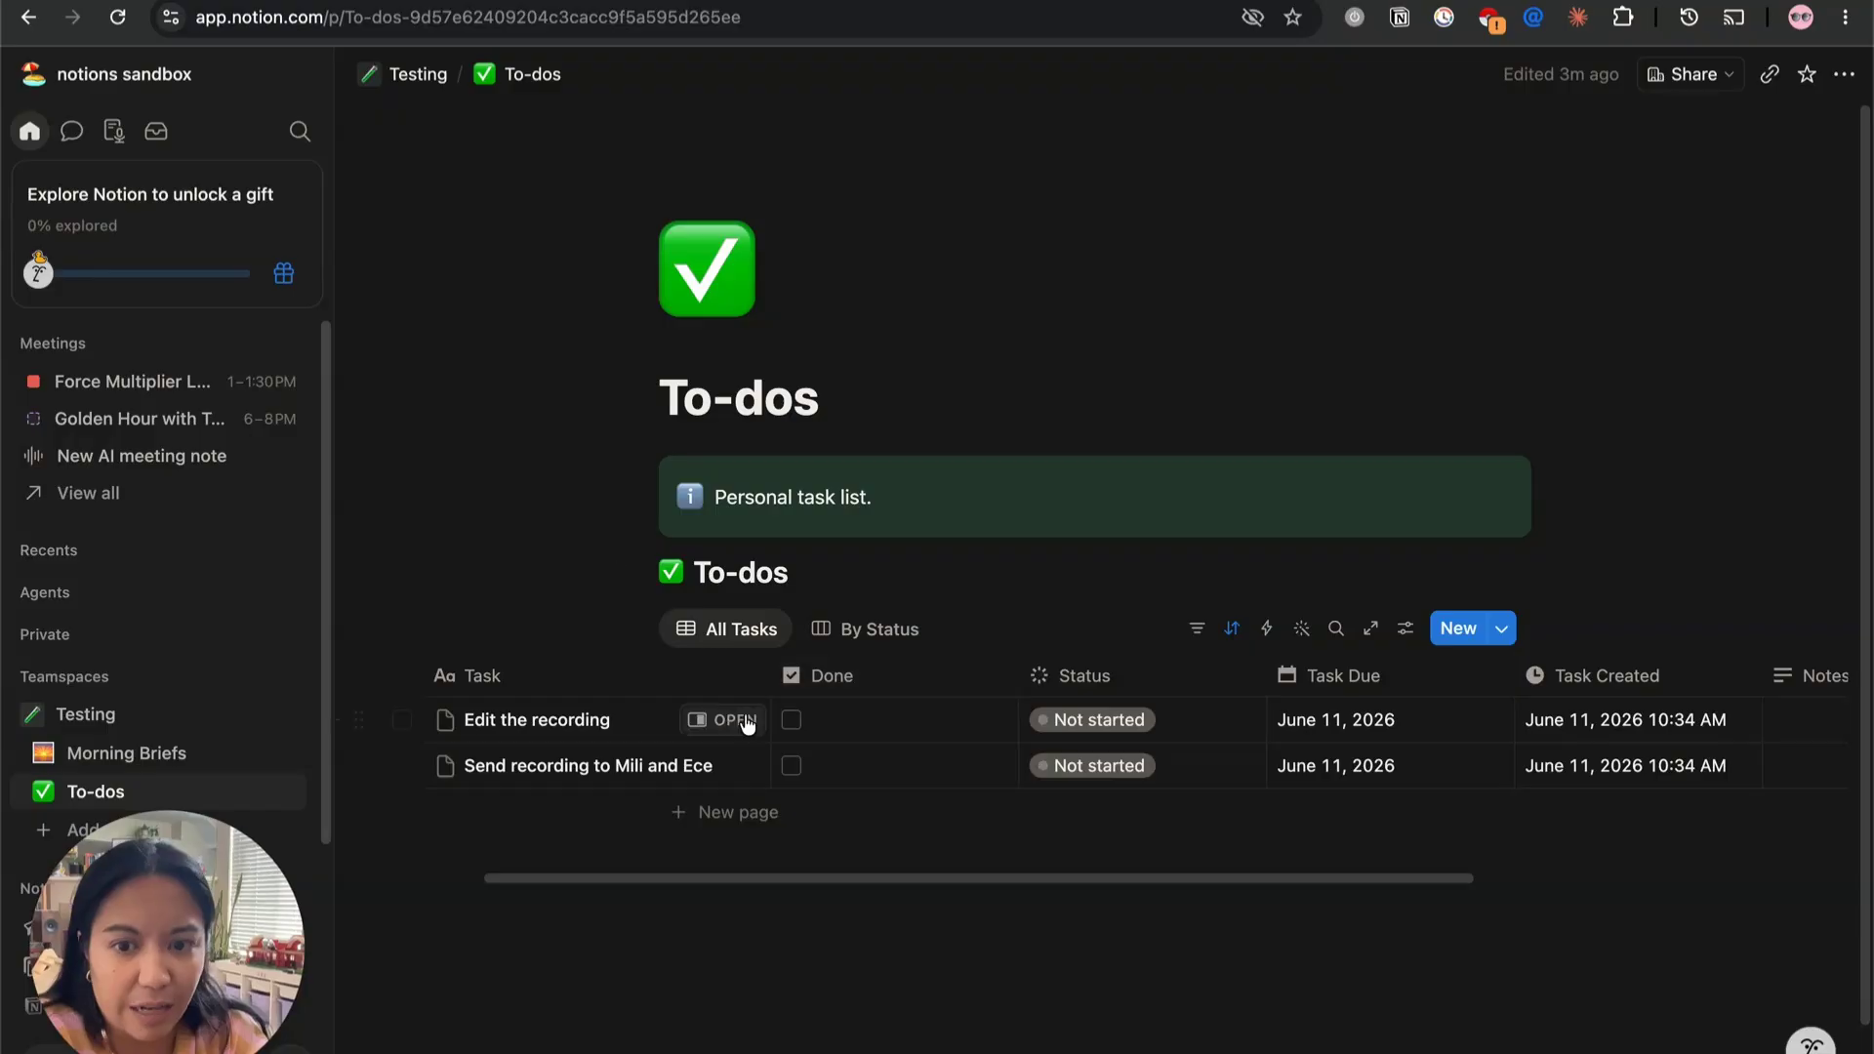
- Try out the Done checkbox of the "Edit the recording" task, leaving it unticked
left_click(788, 719)
left_click(785, 726)
left_click(787, 725)
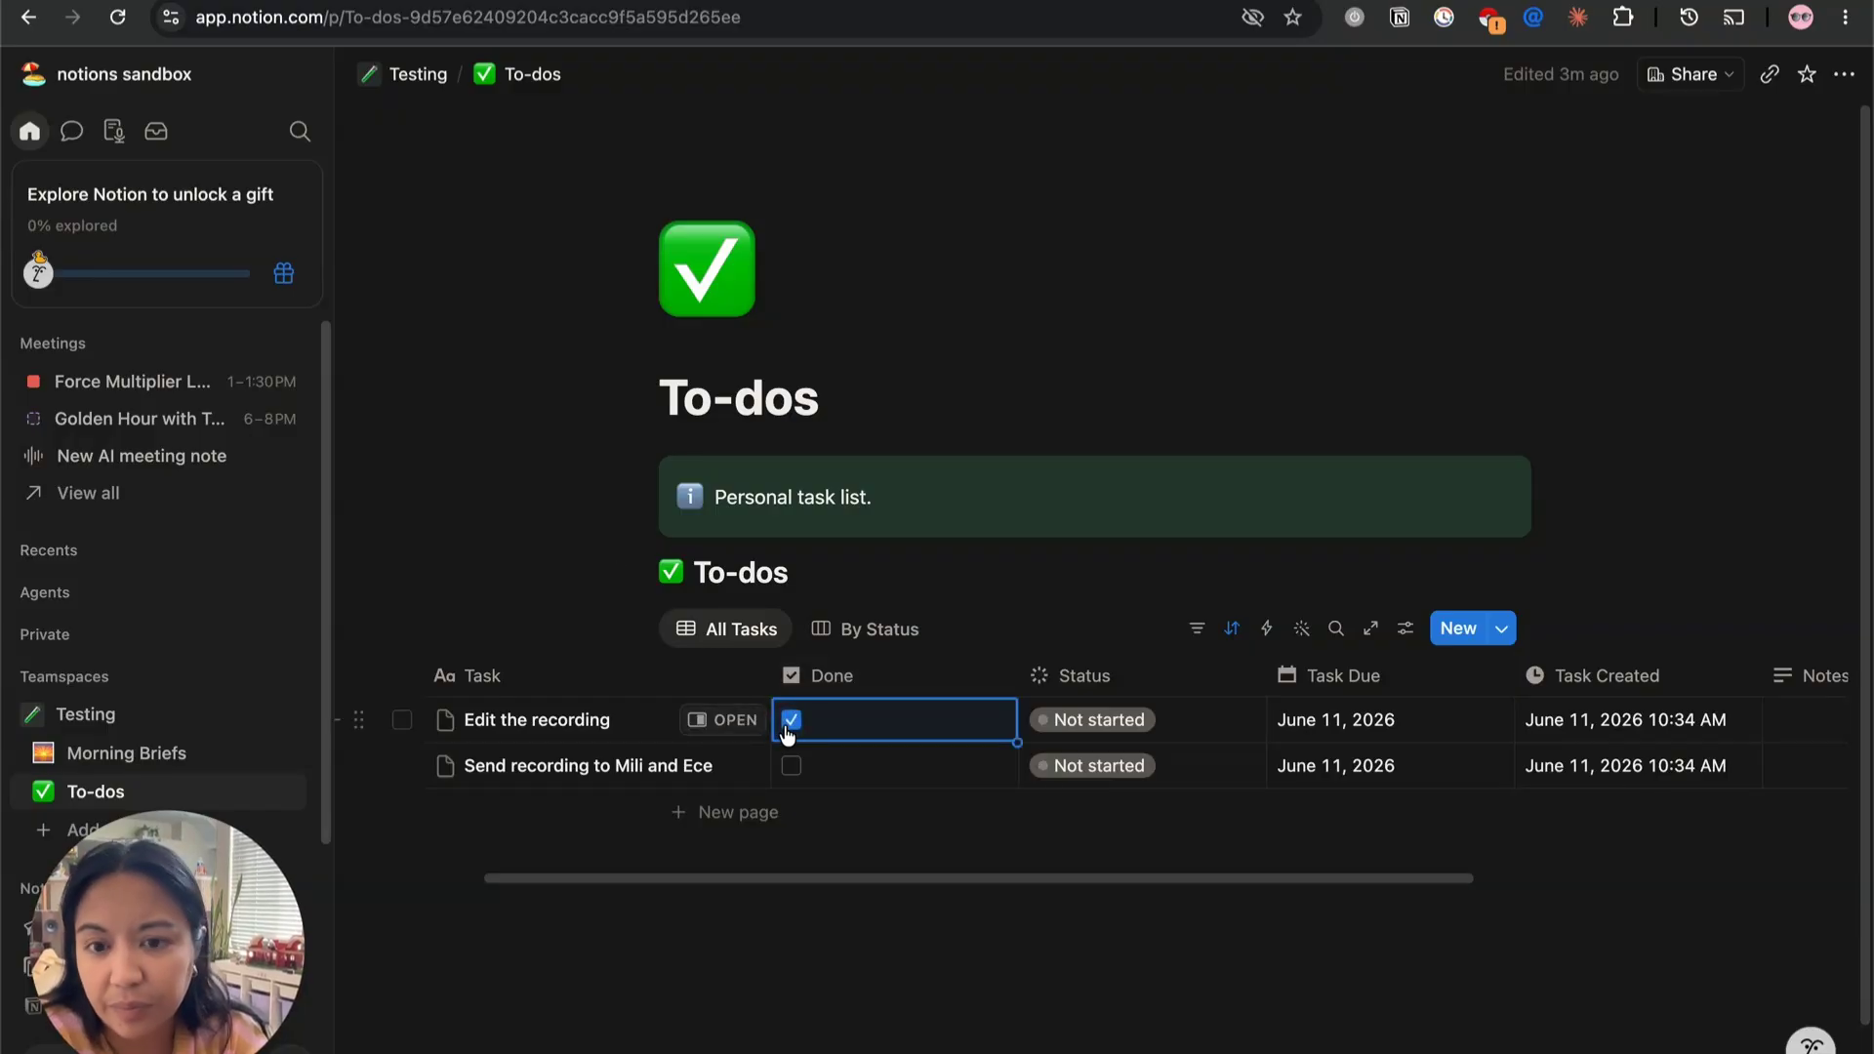
left_click(788, 724)
- Look over the options available for the Status property, leaving them as they are
left_click(1093, 678)
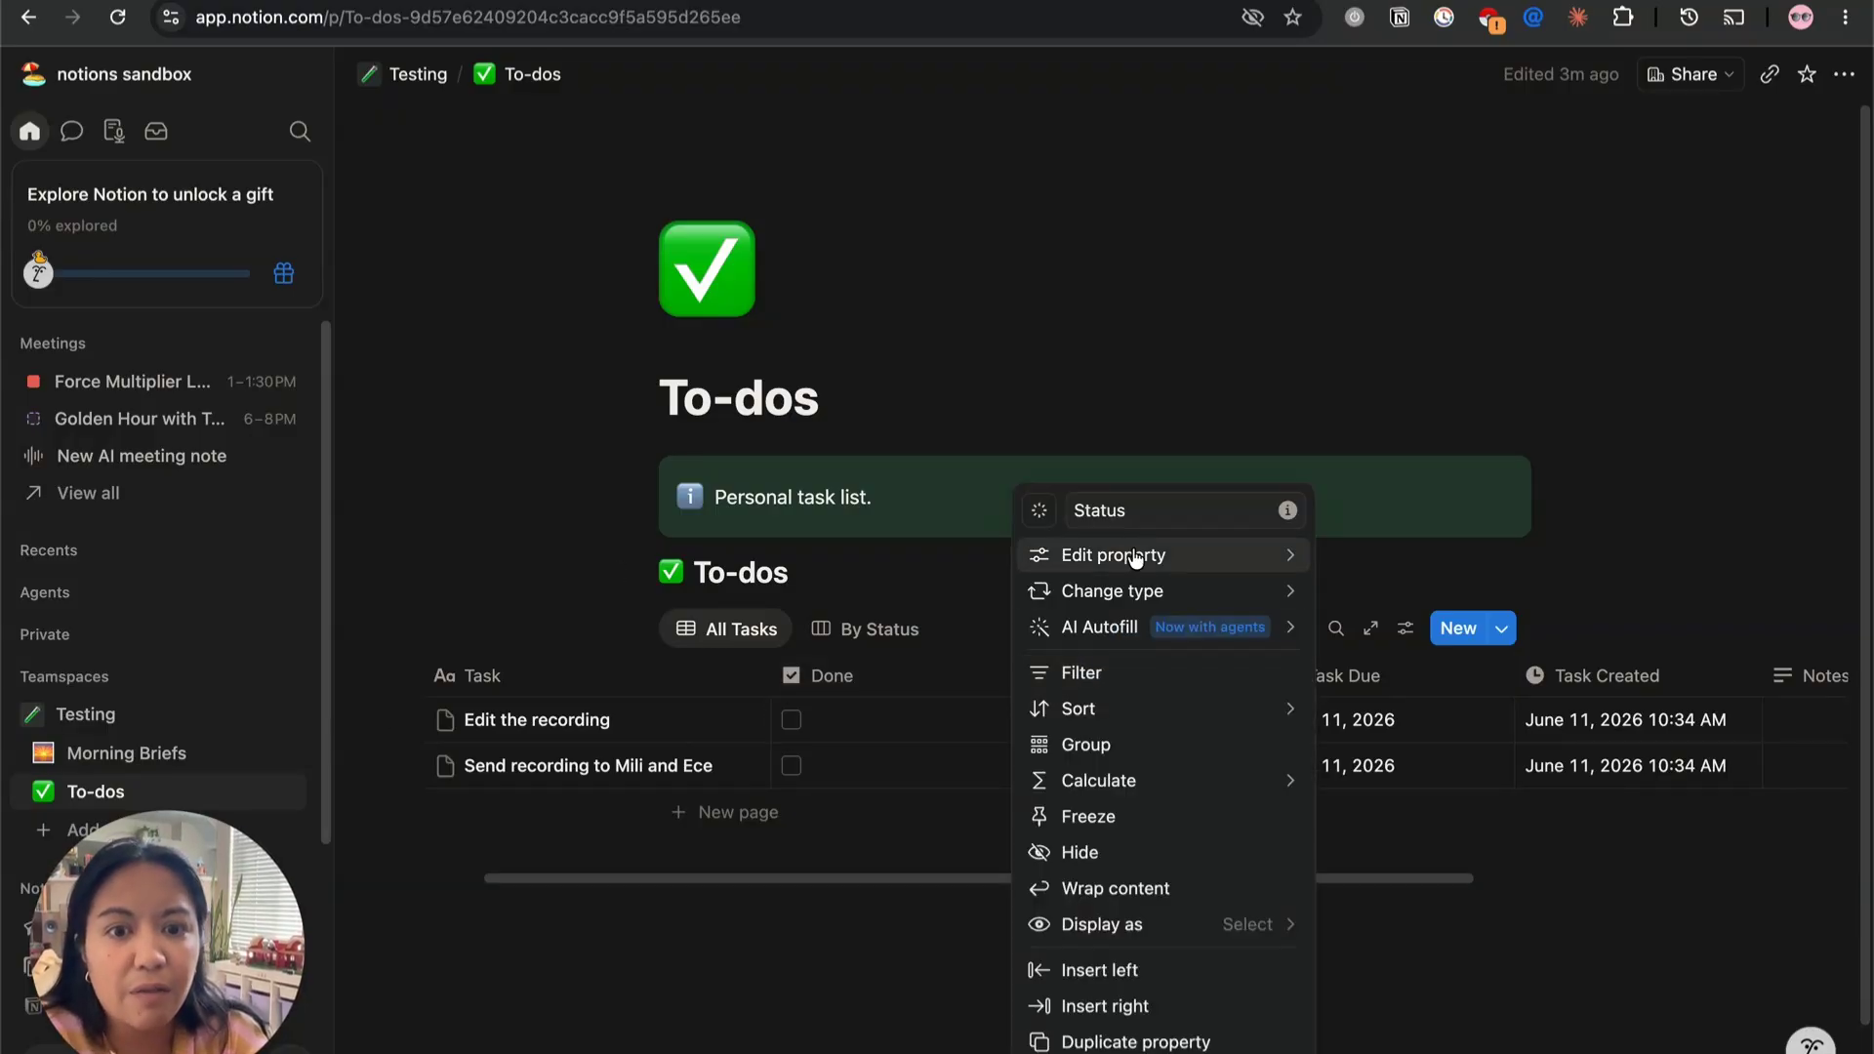
mouse_move(1132, 564)
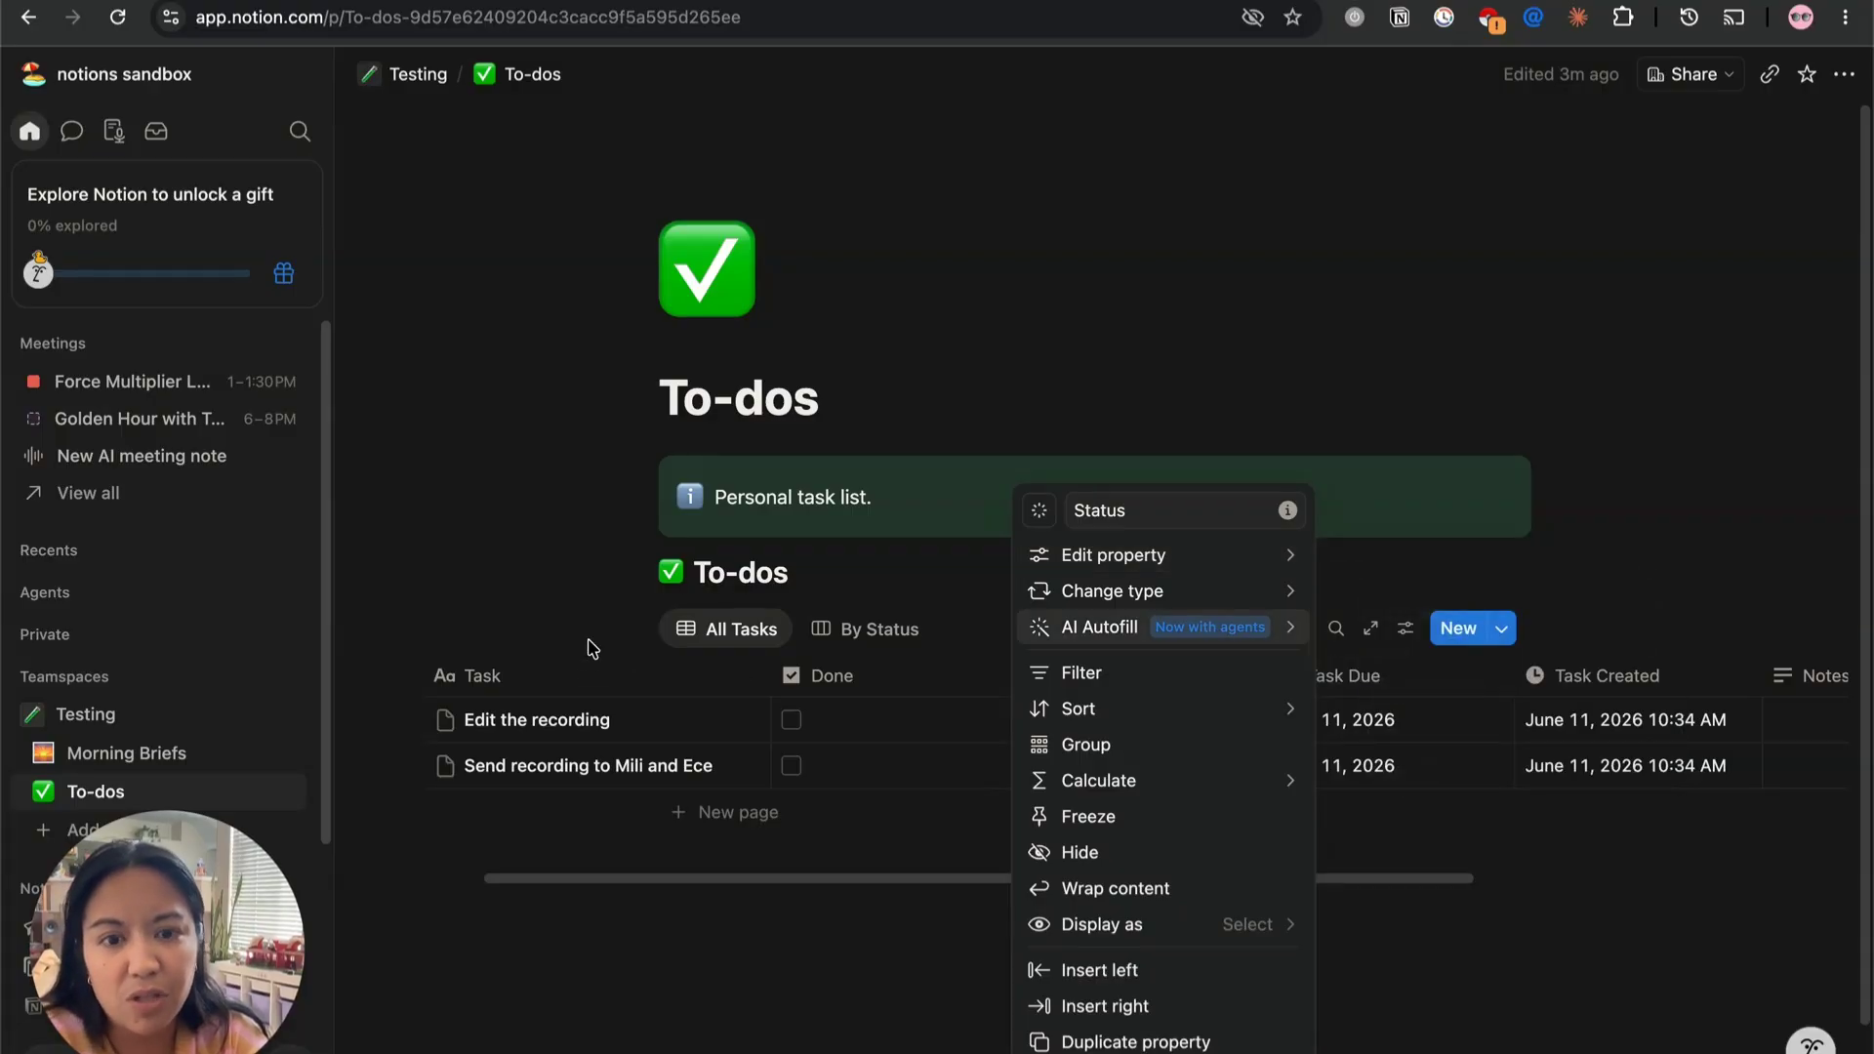
left_click(590, 642)
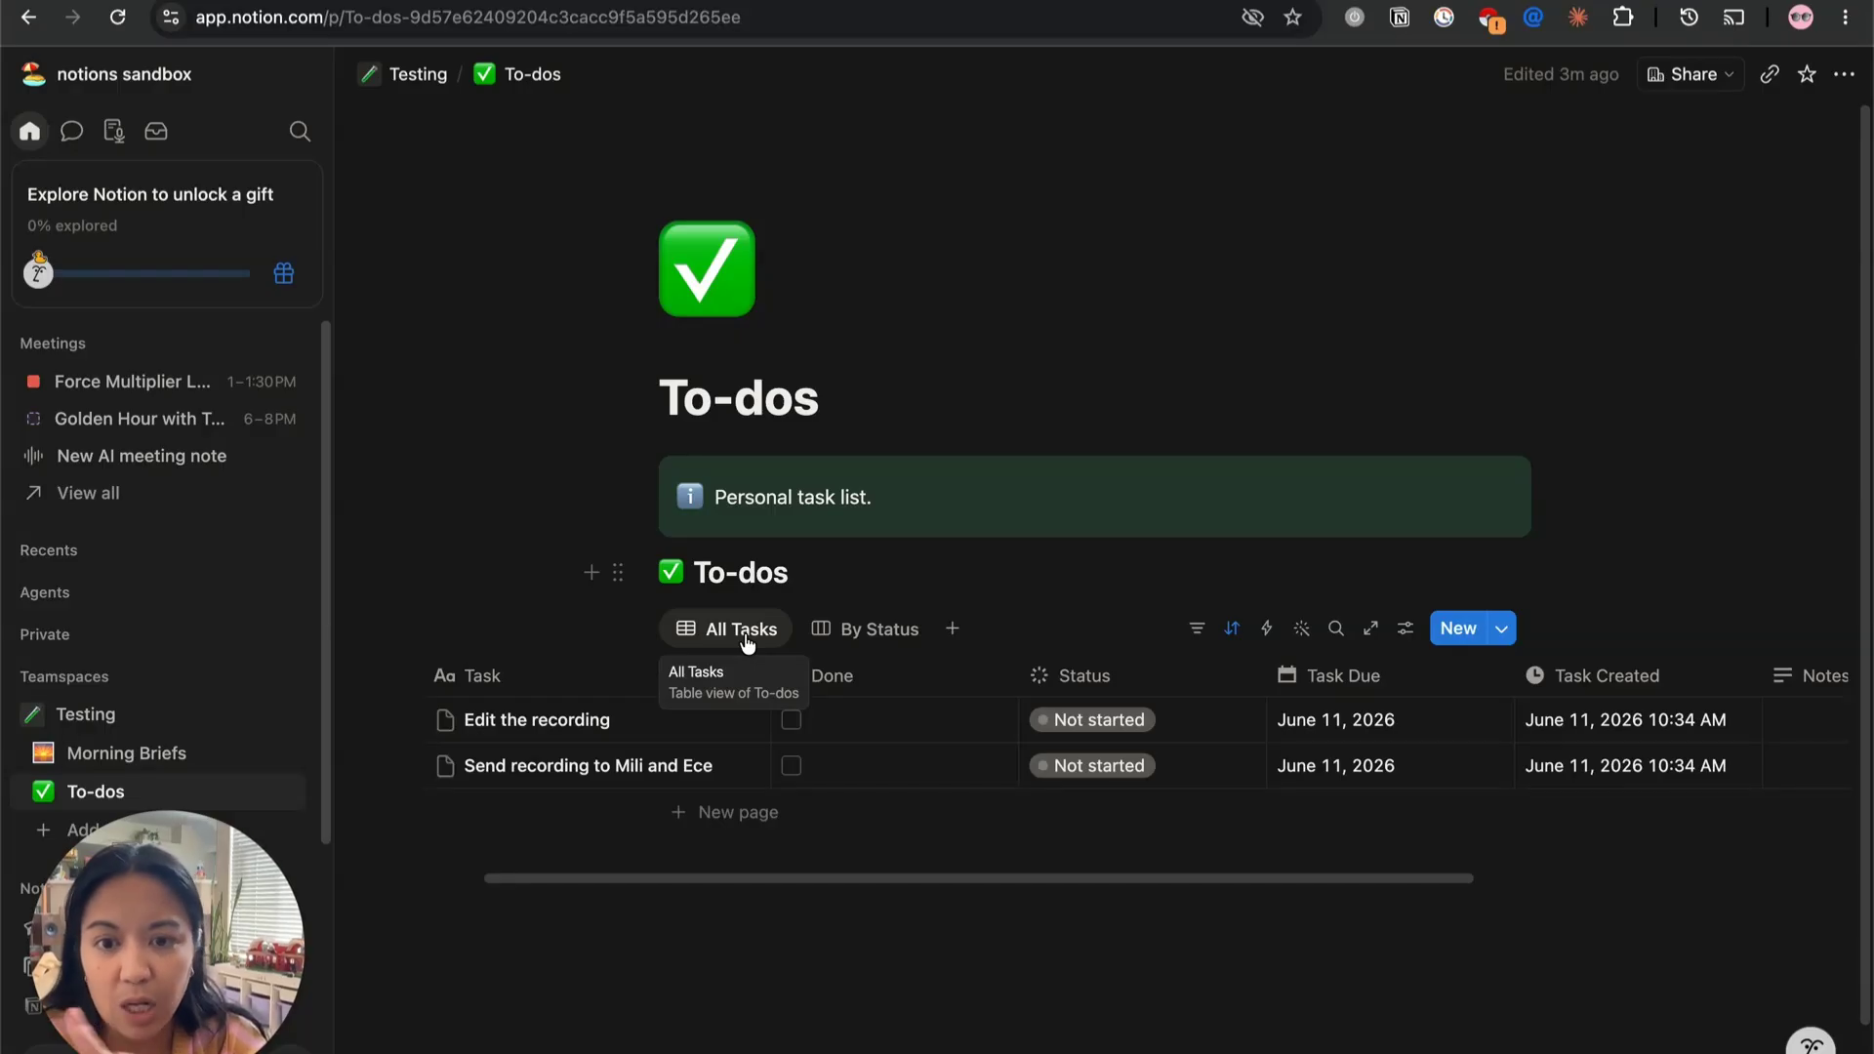
- Set the recording-sending task's status to In progress and inspect the tasks on the By Status board
left_click(1098, 765)
left_click(1083, 583)
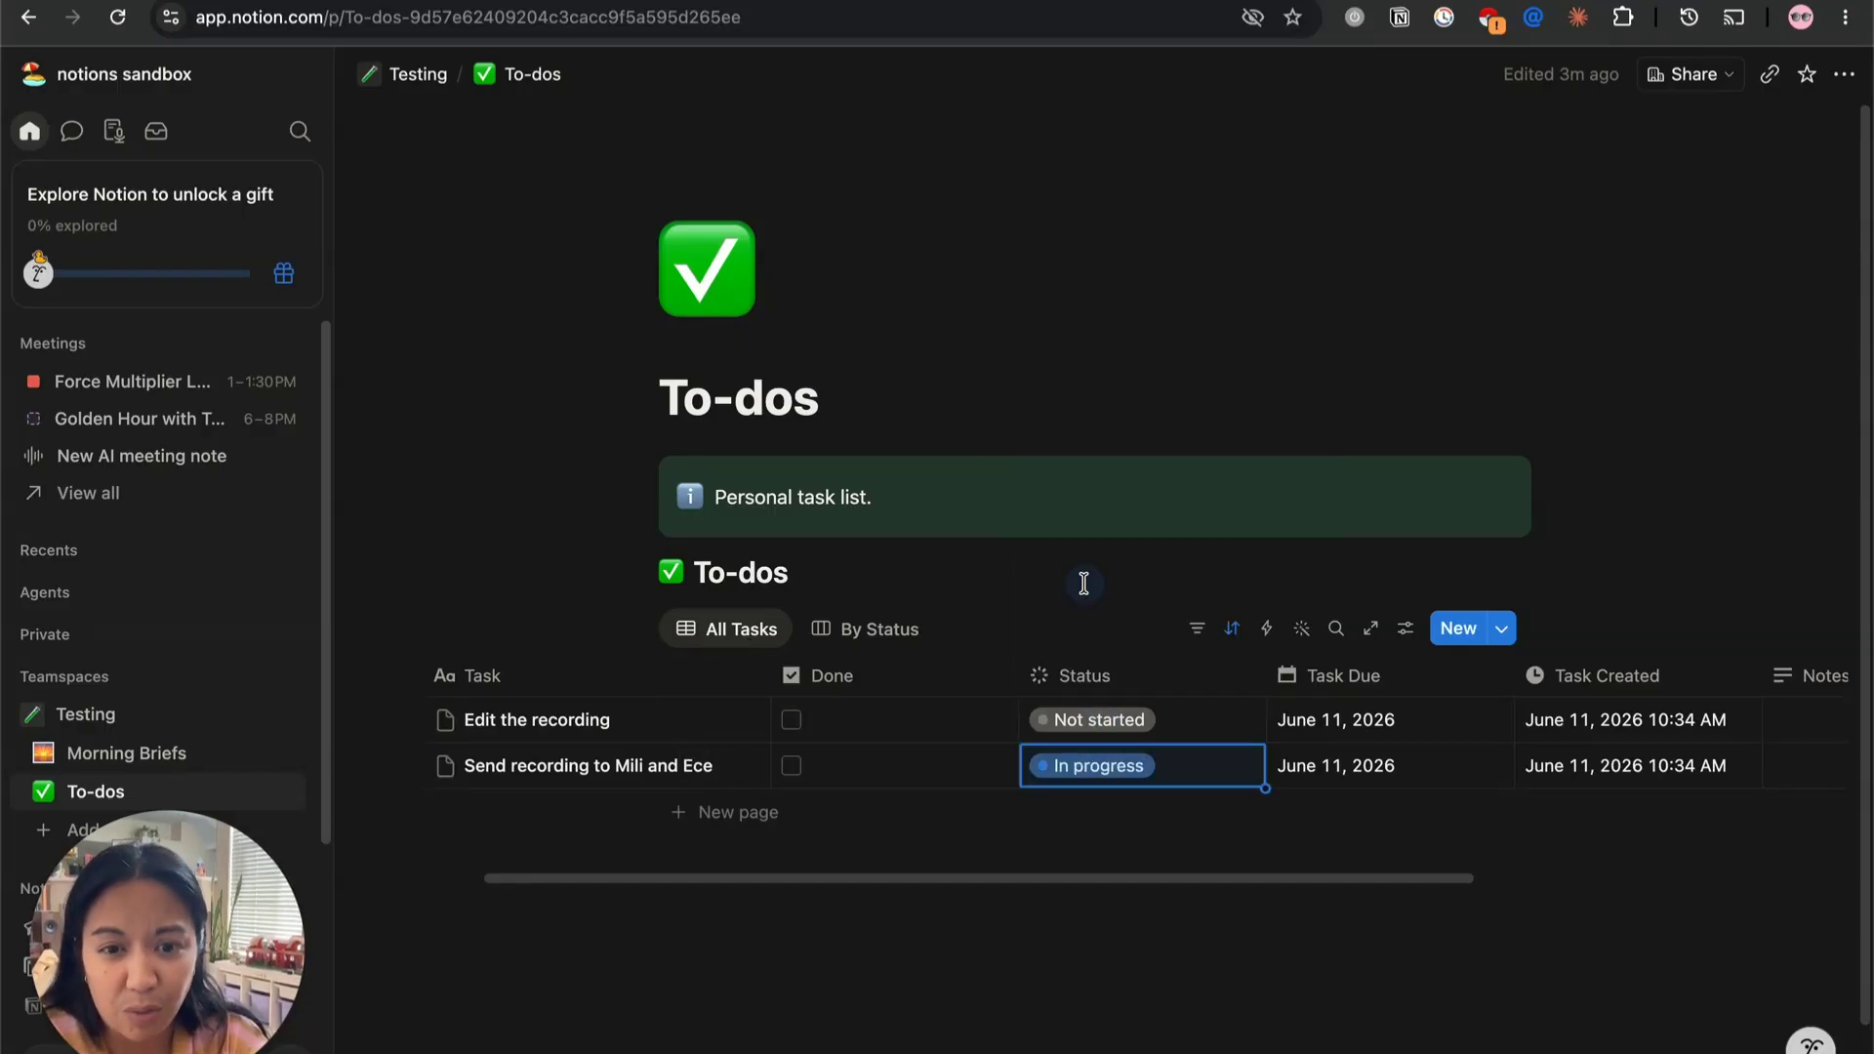
left_click(859, 630)
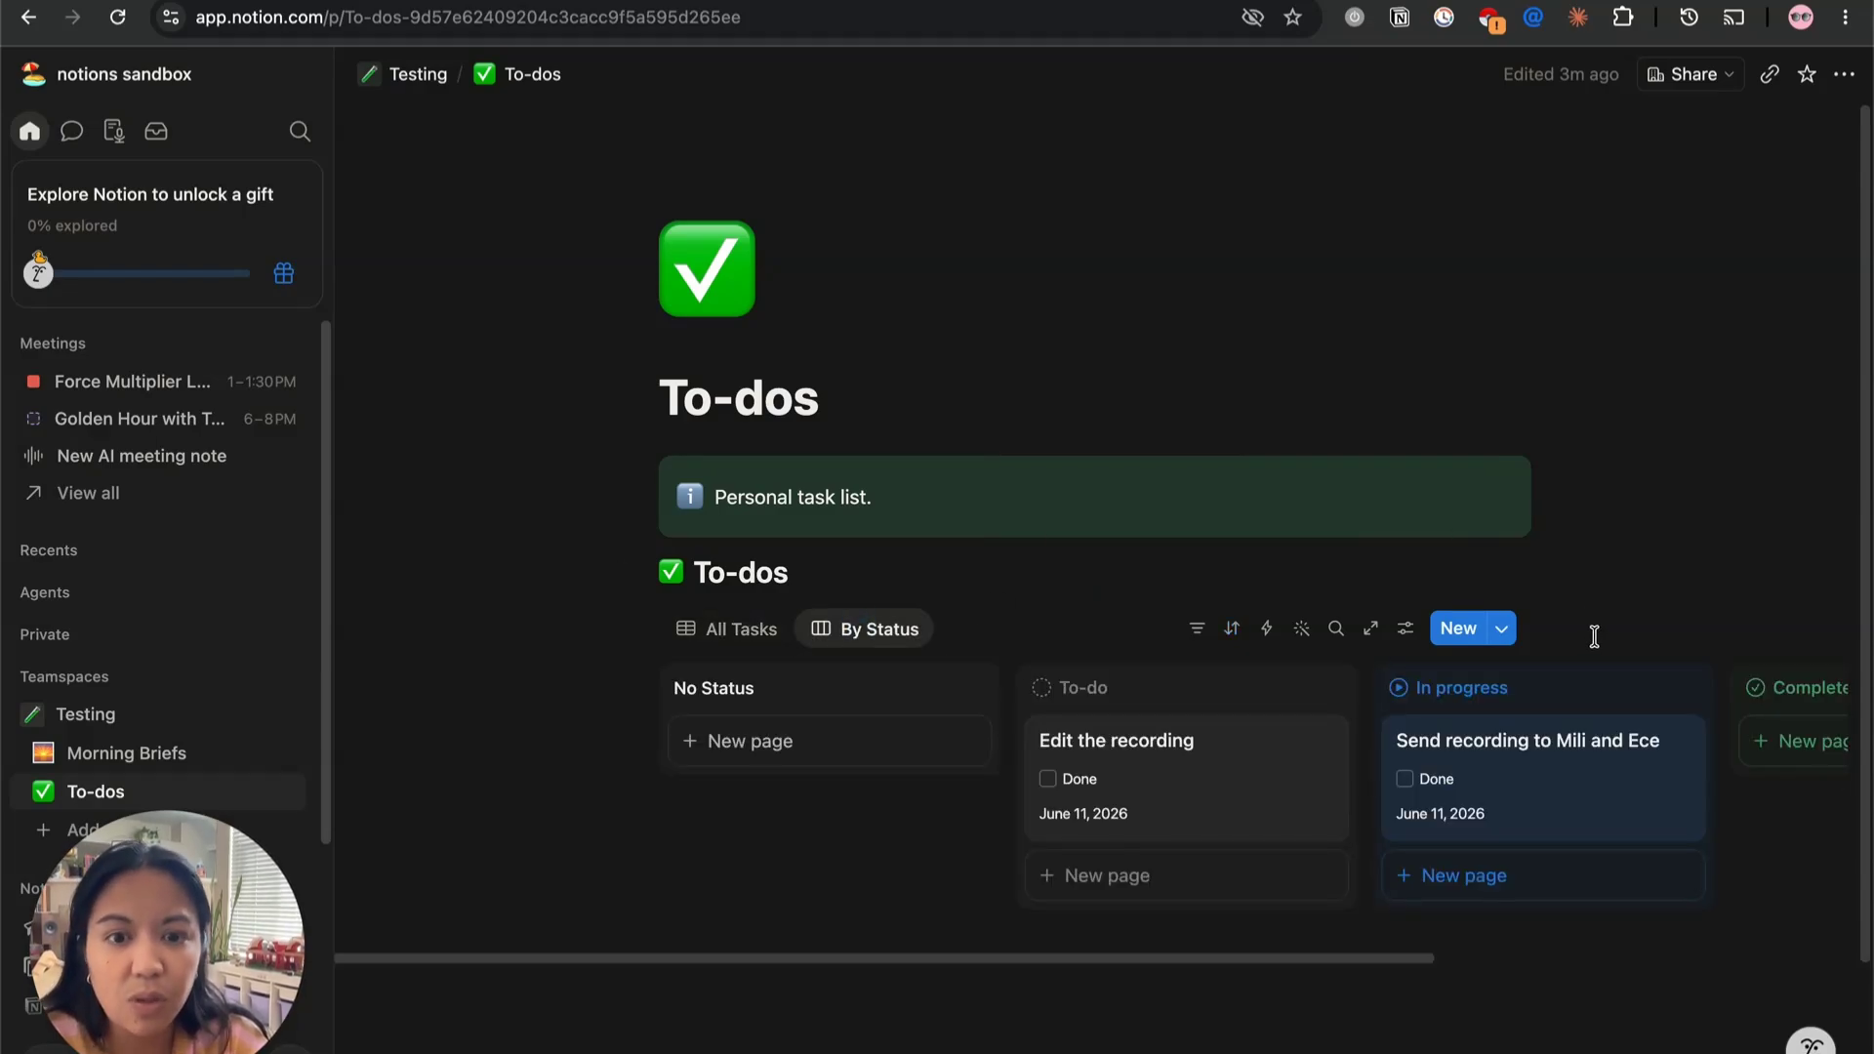
scroll(1595, 642, "down", 2)
left_click_drag(1379, 824, 1564, 825)
scroll(1562, 827, "down", 1)
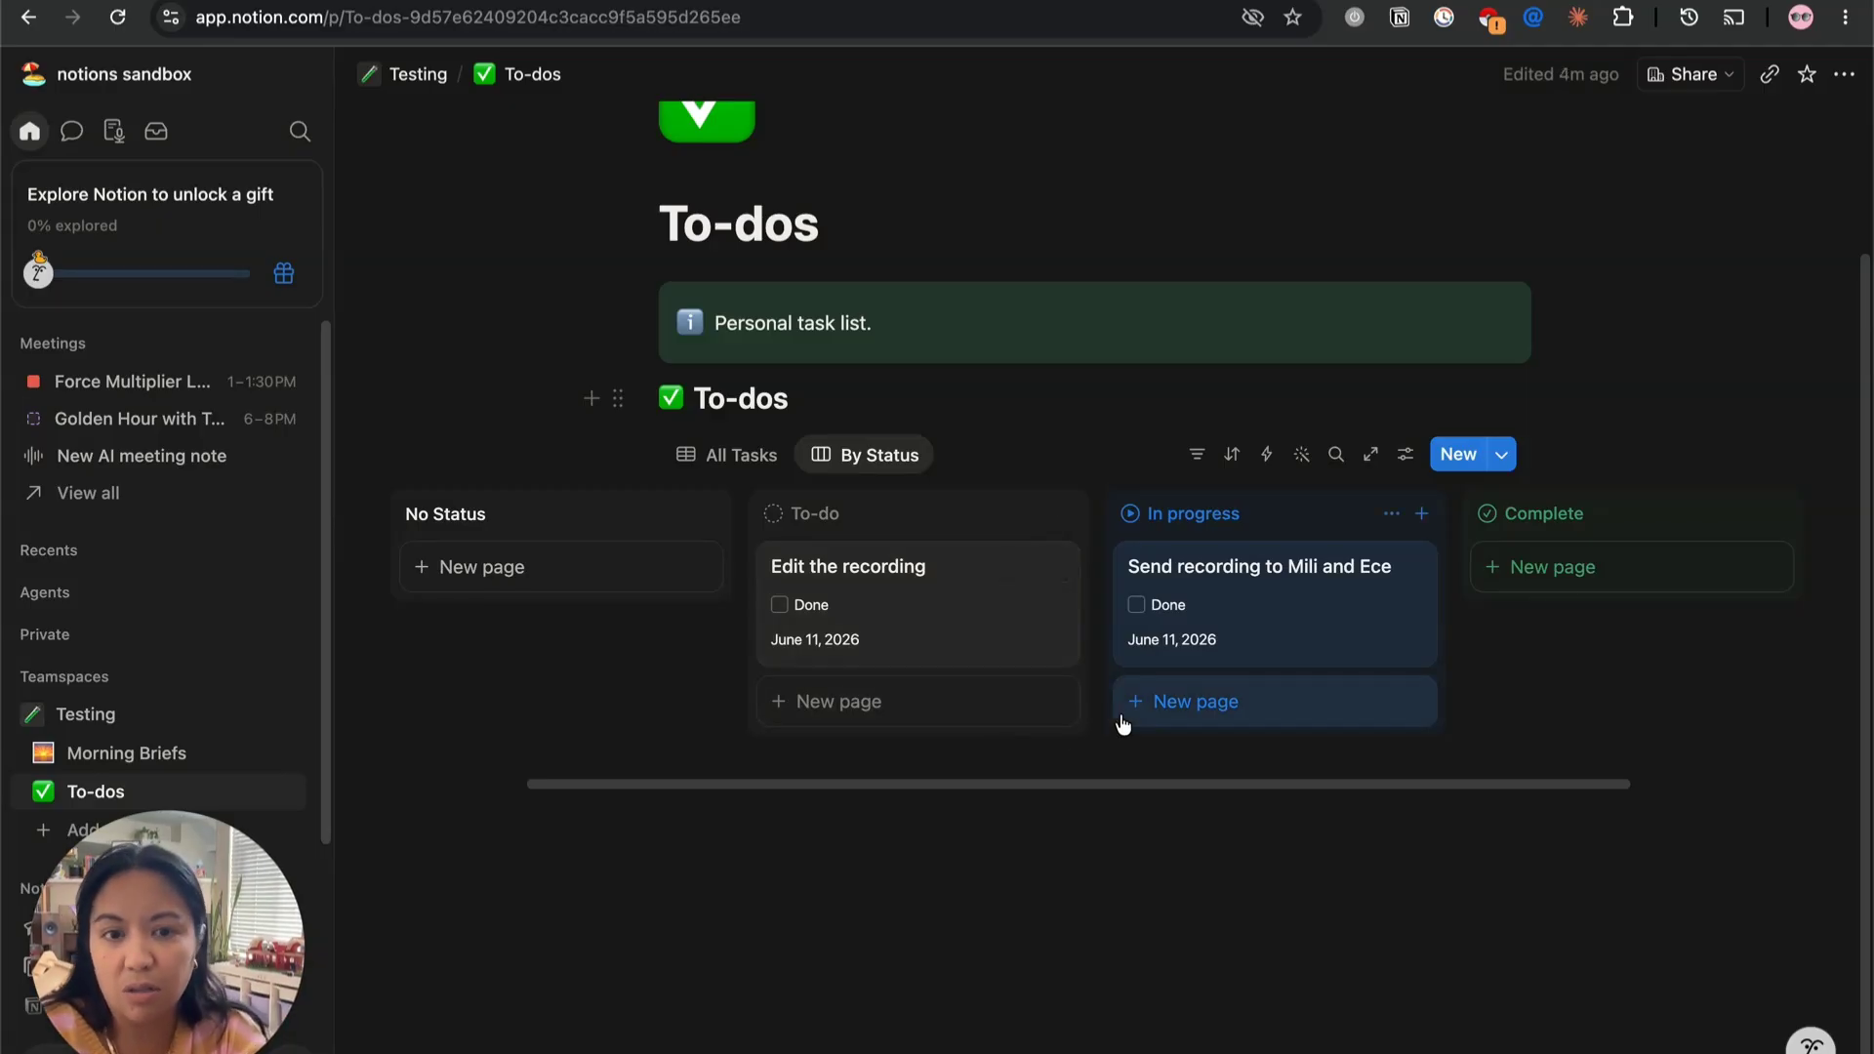
left_click_drag(1231, 576, 1301, 562)
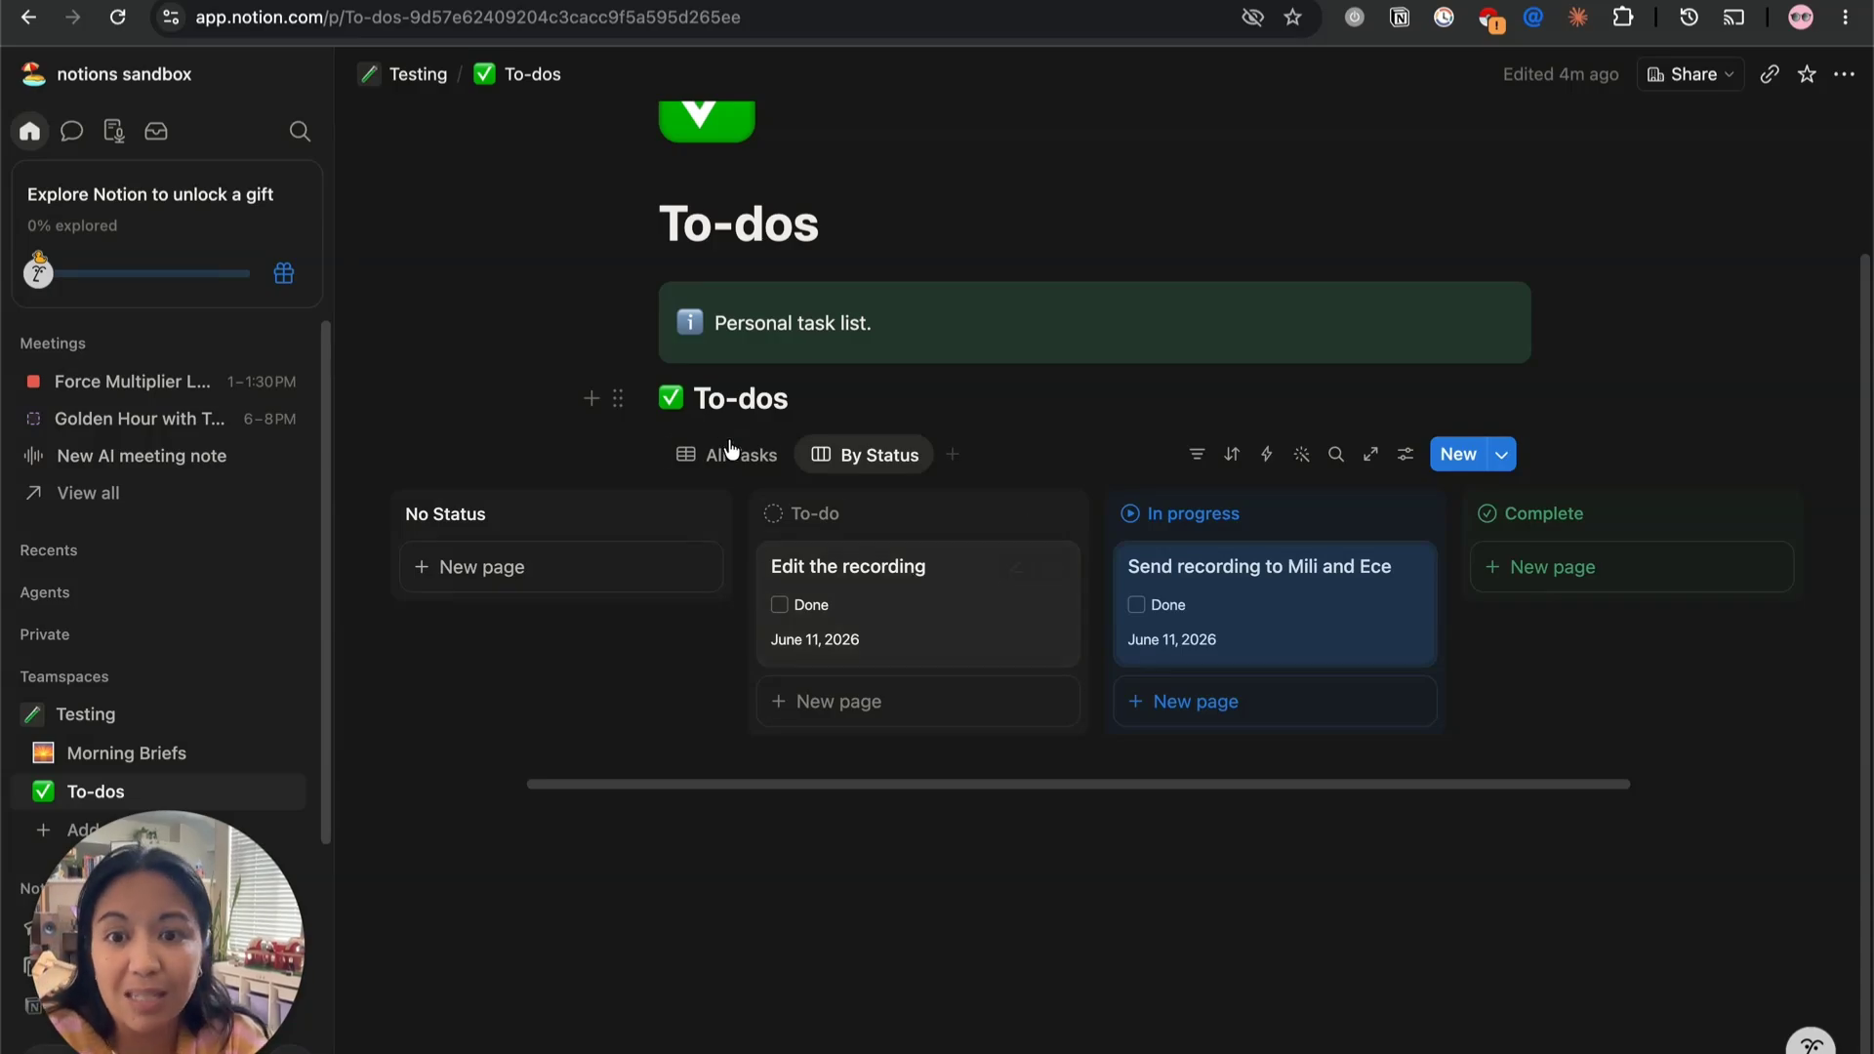
- Remove the attached context from the Notion AI chat and request another view by due date showing everything that's due this week
left_click(1803, 1045)
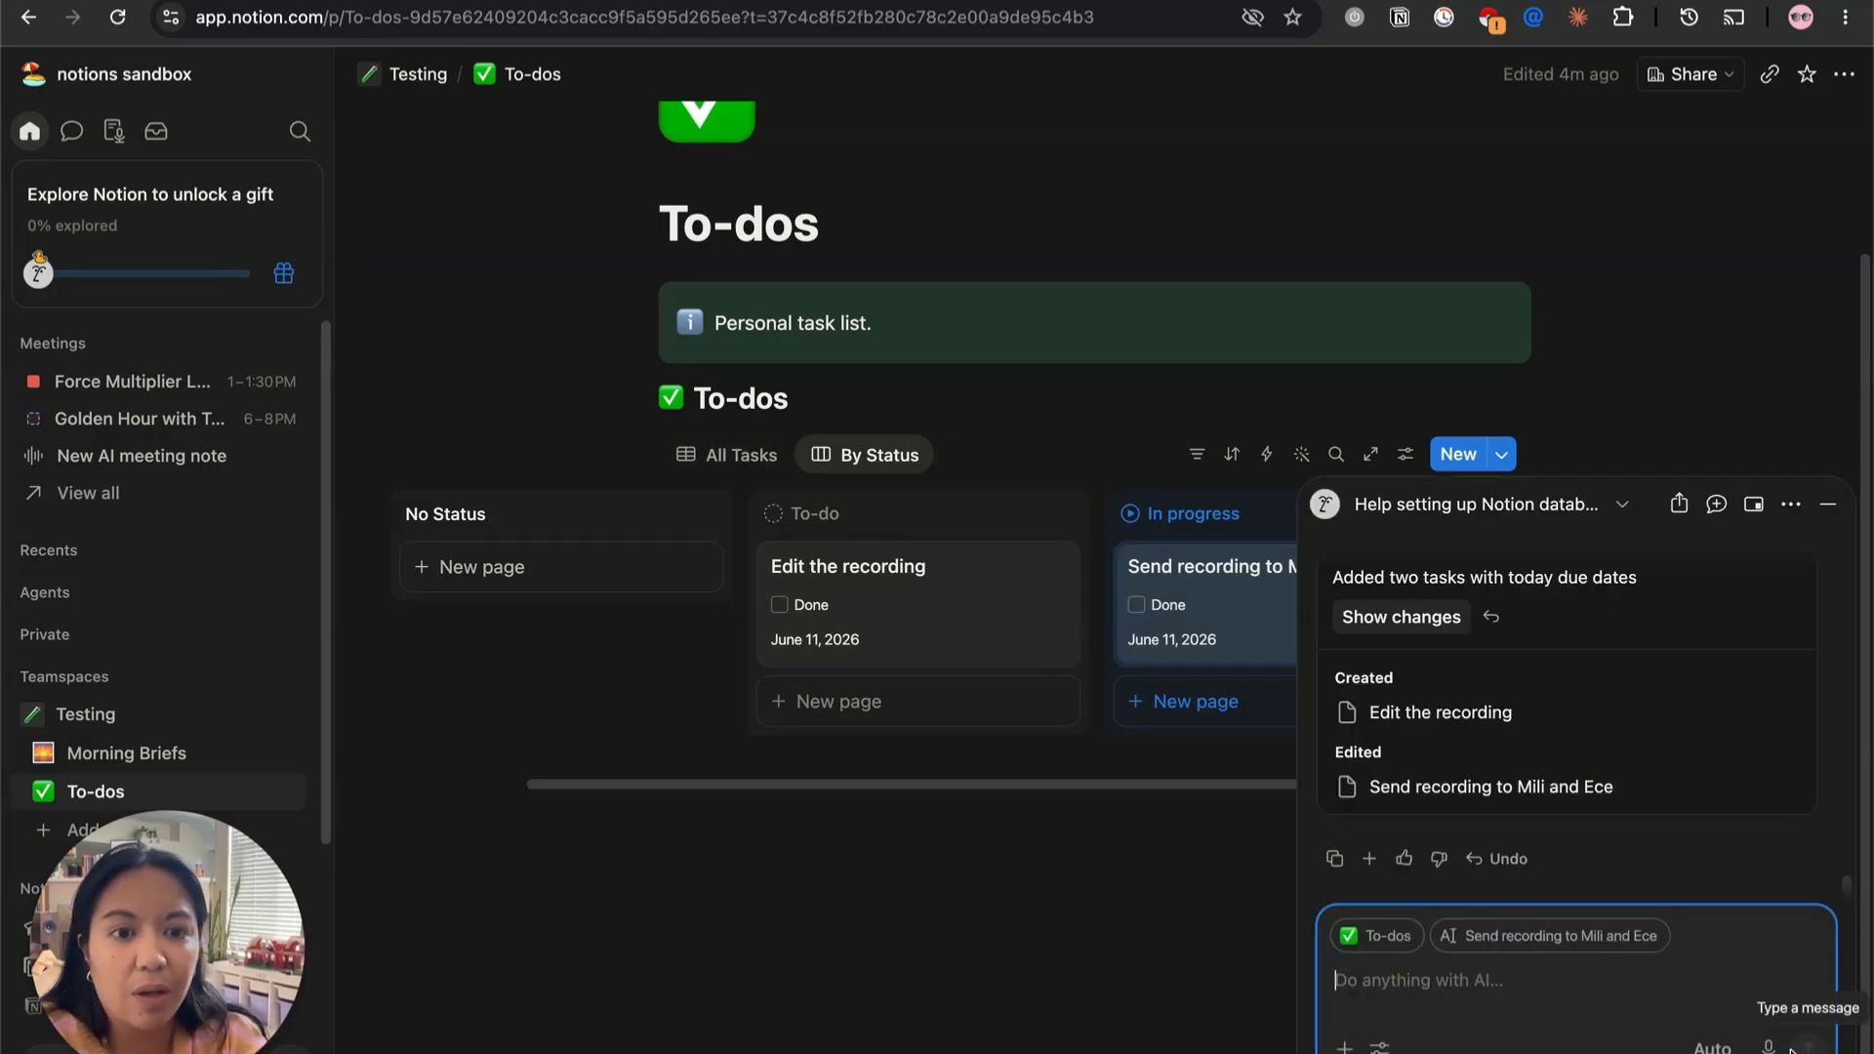
left_click(1828, 507)
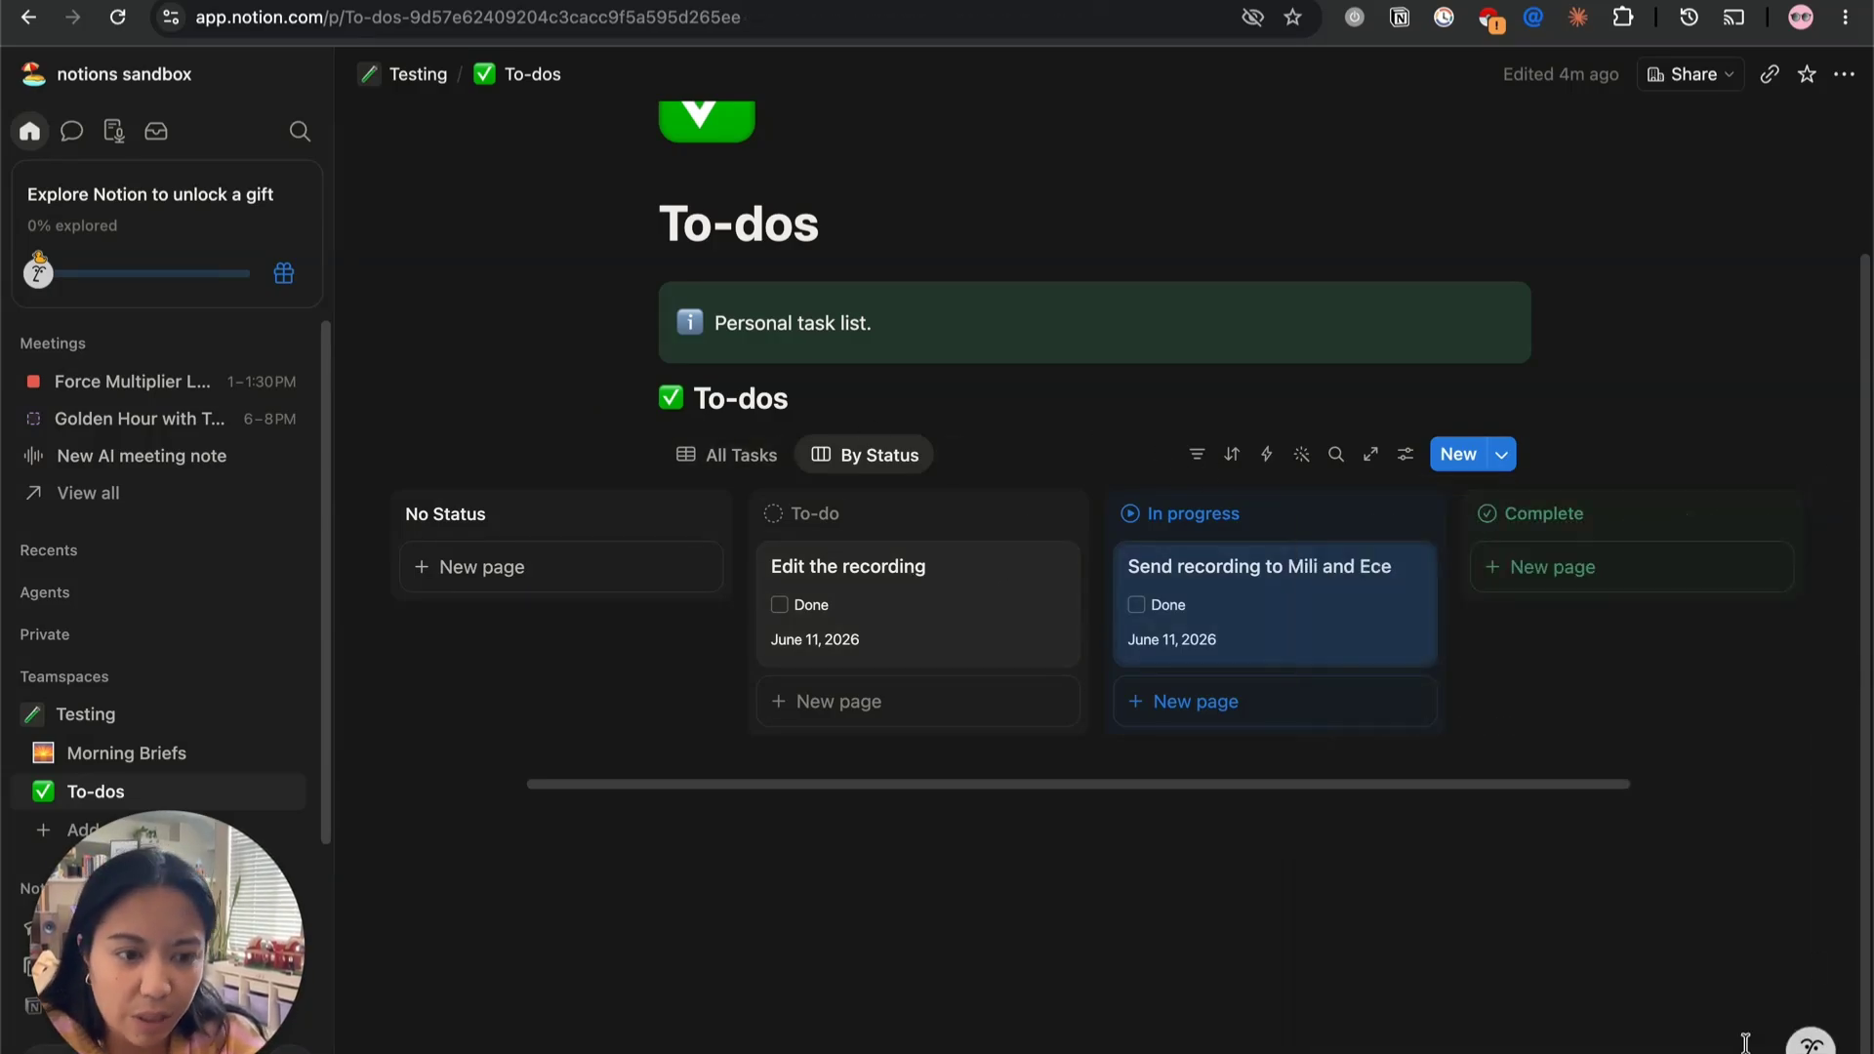
left_click(1803, 1042)
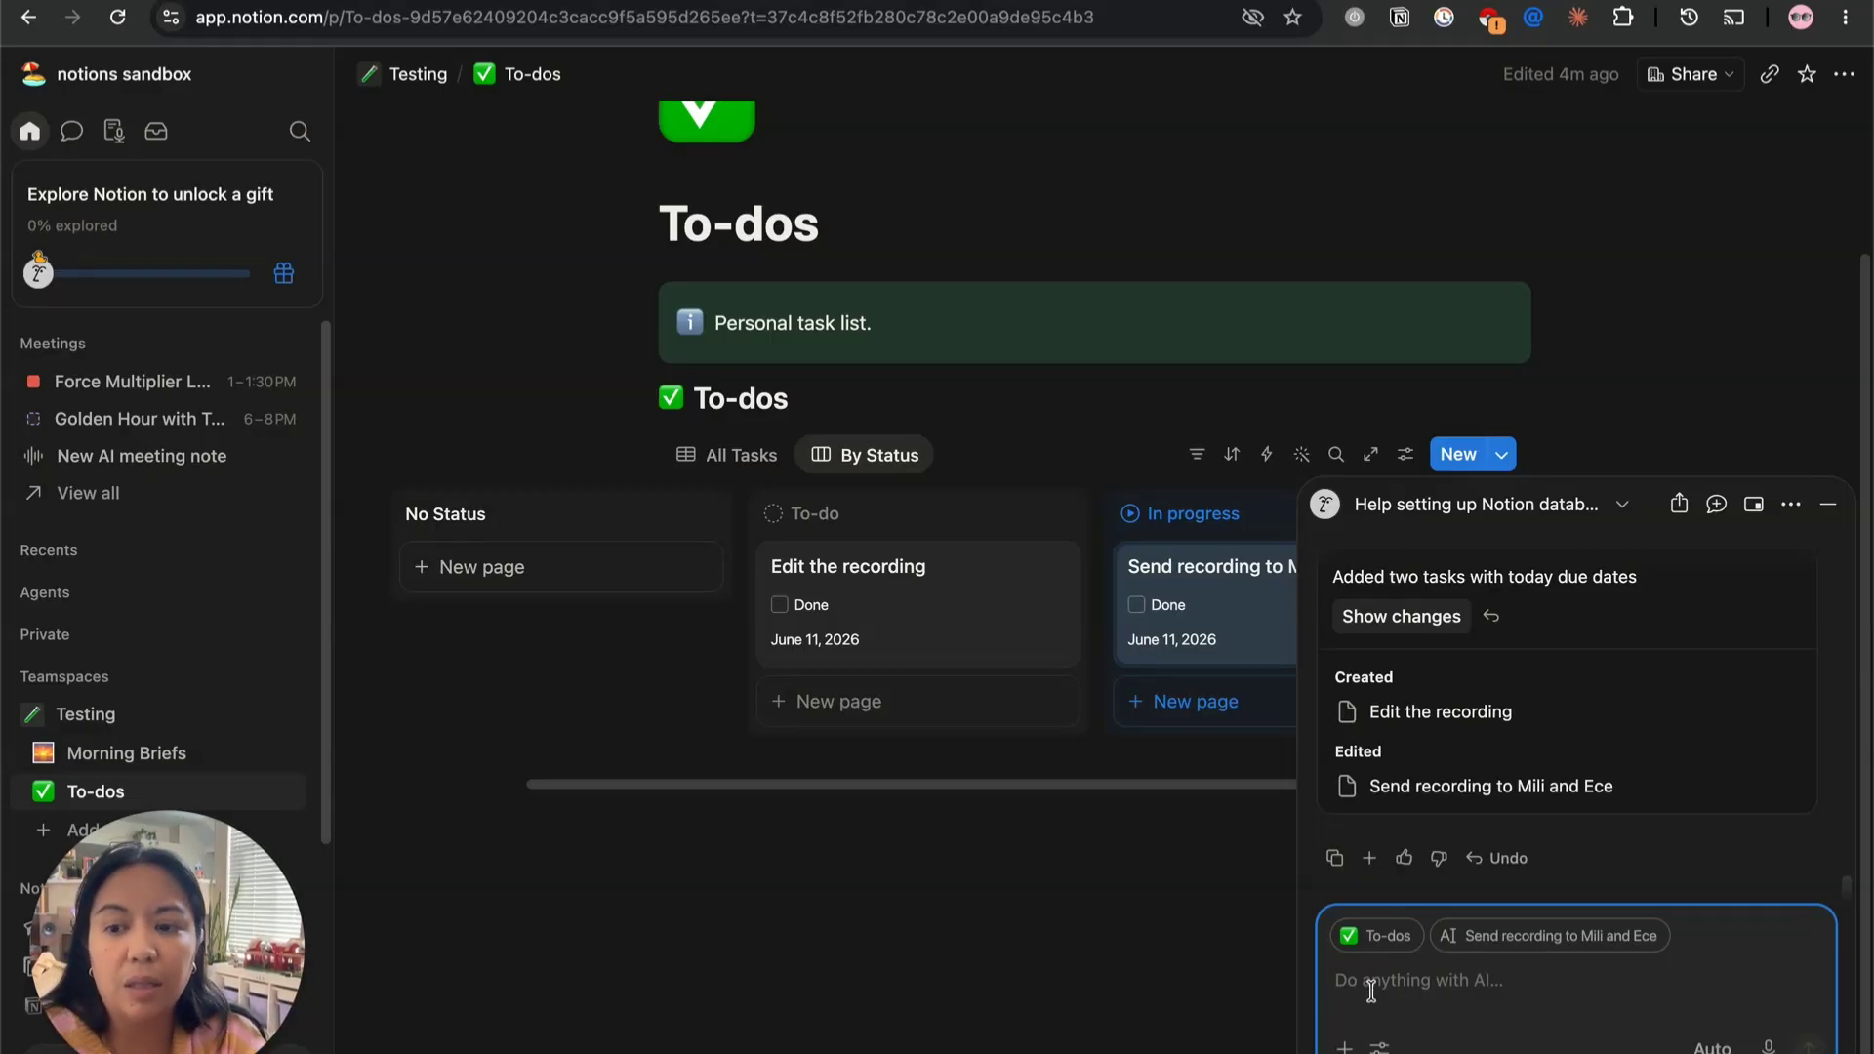
left_click(1406, 935)
left_click(1550, 939)
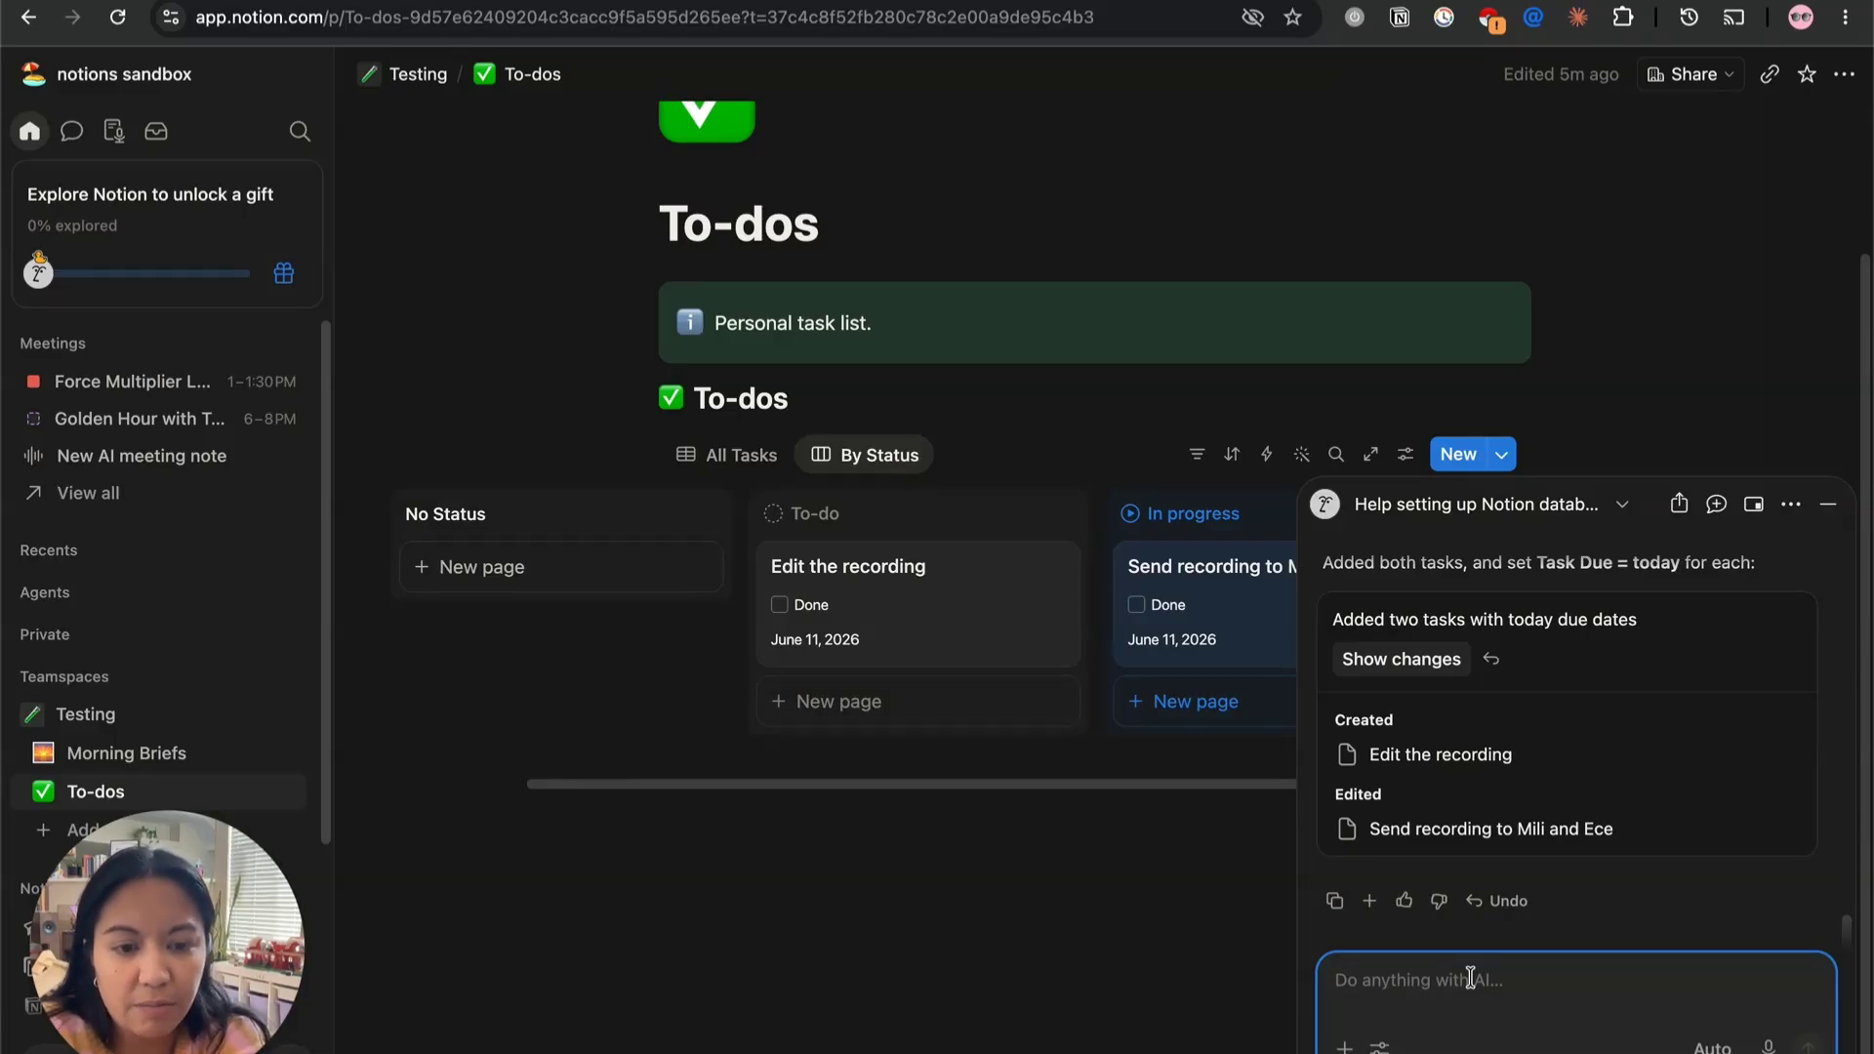
type("Can you wire up another view by due date?")
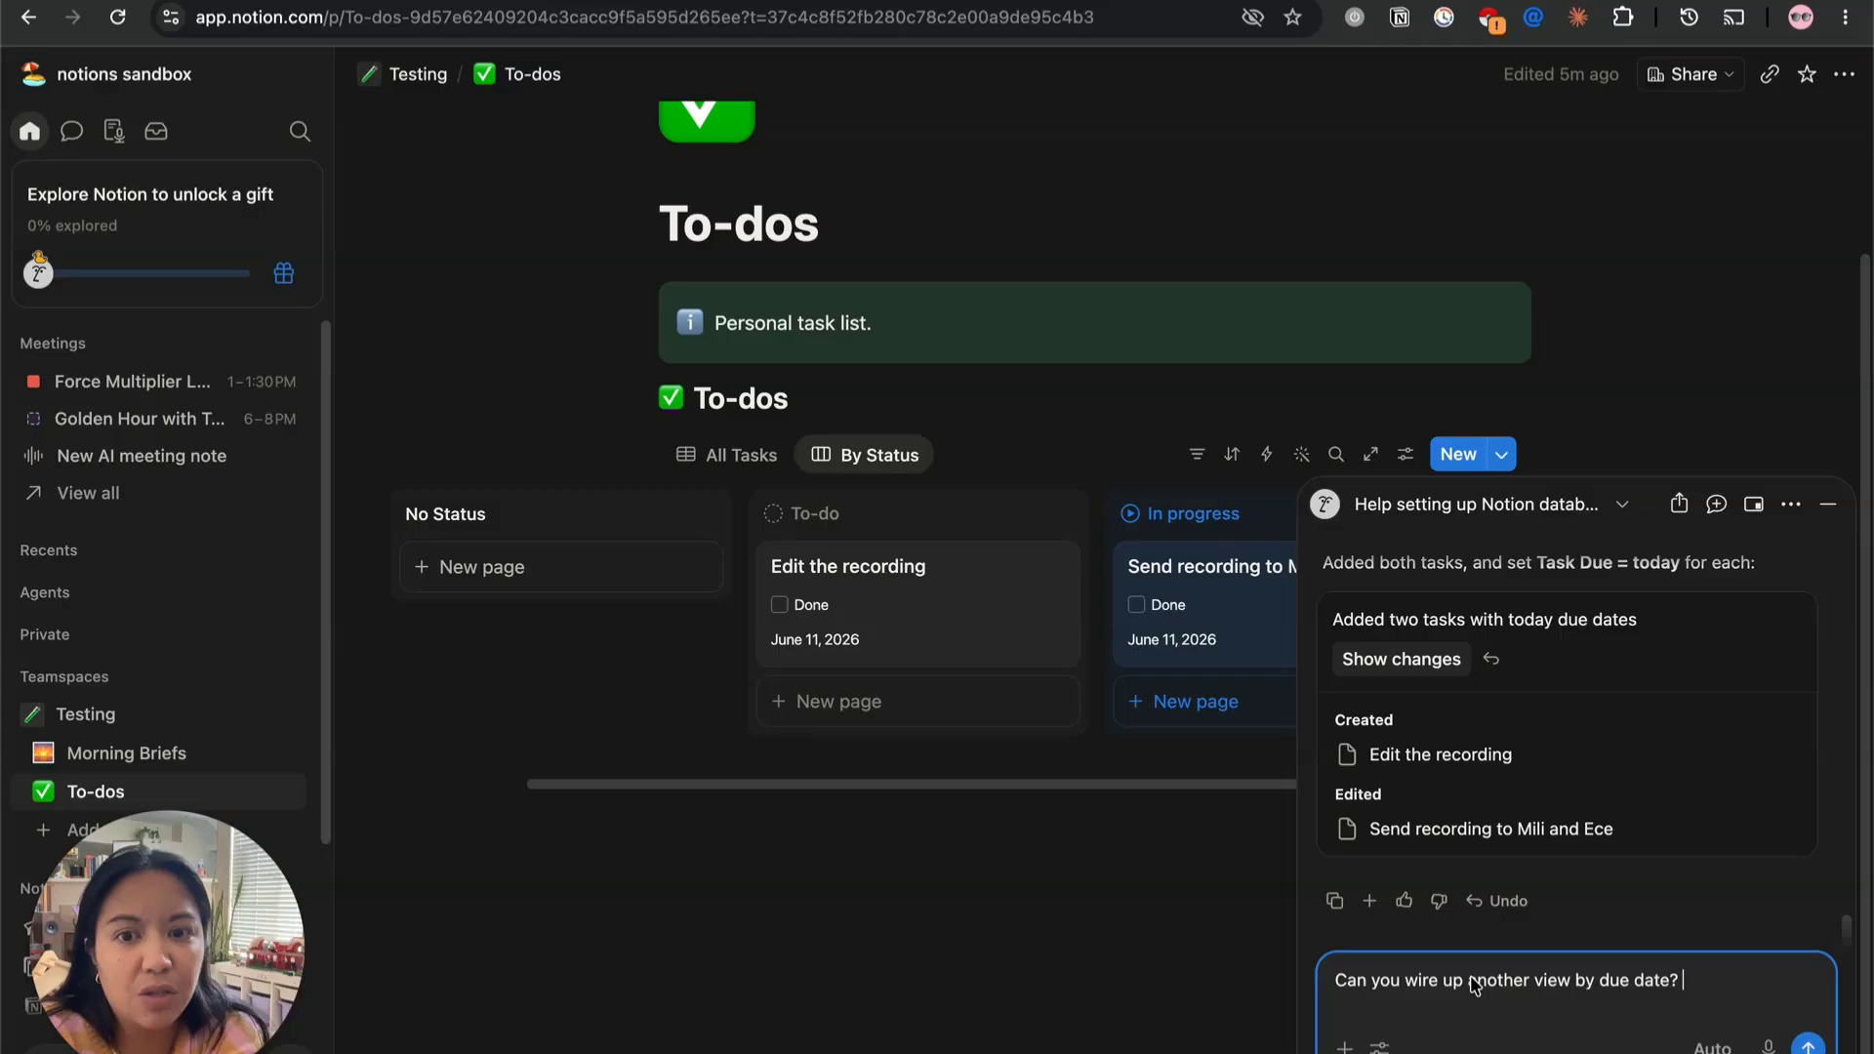
type("Showing everything that's due this week.")
key("Return")
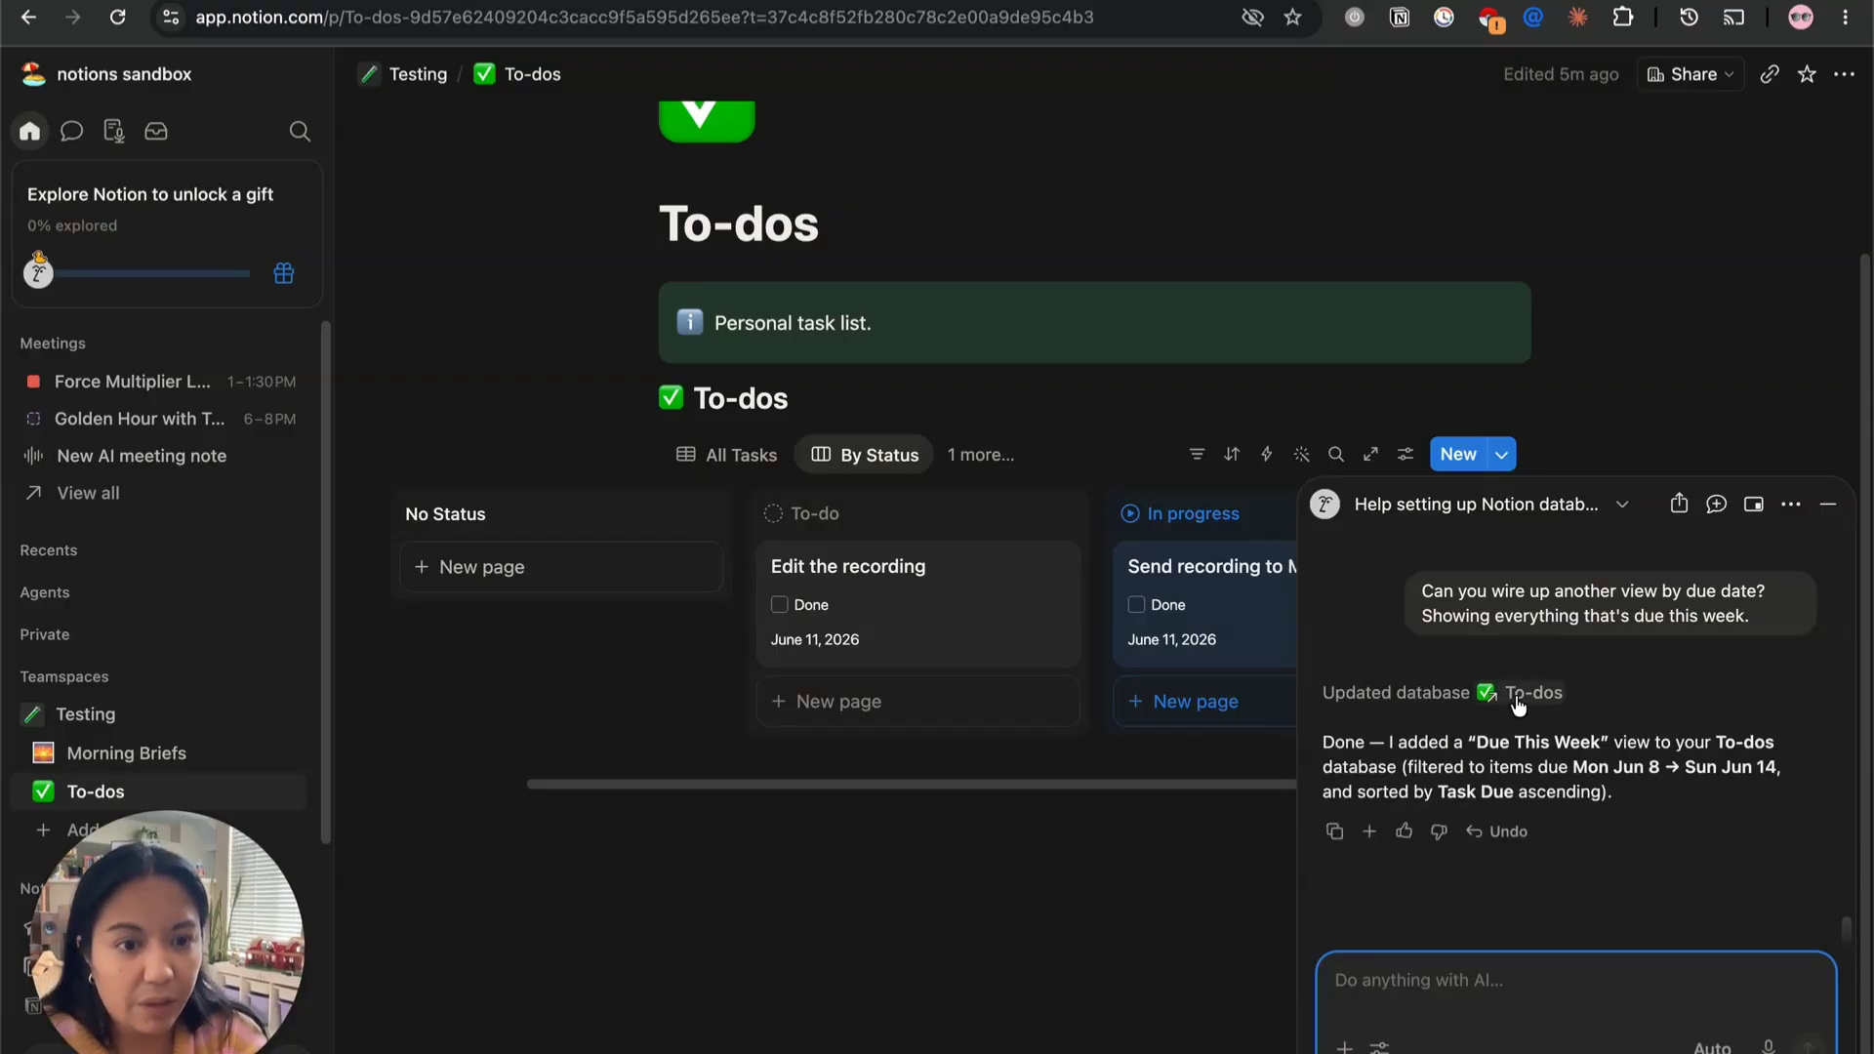
- Collapse the workspace navigation, show the Due This Week view and close the AI chat
left_click(301, 75)
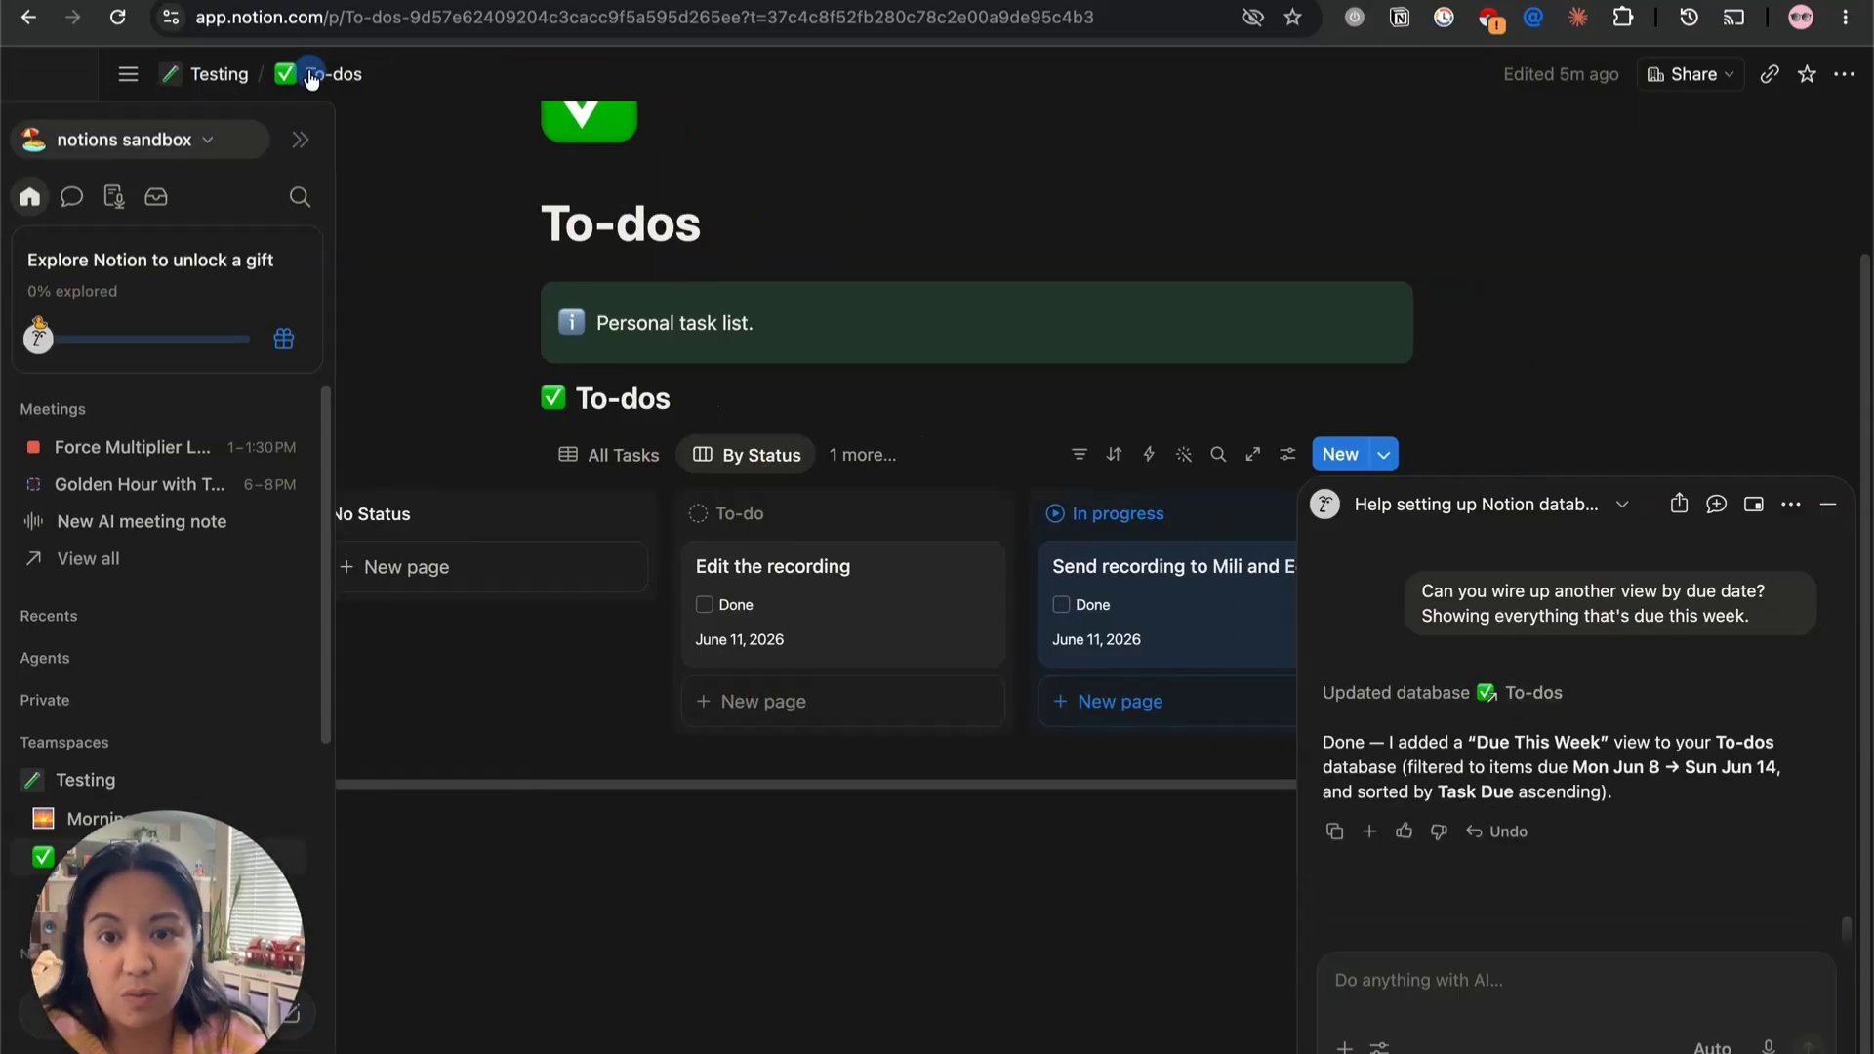
left_click(819, 459)
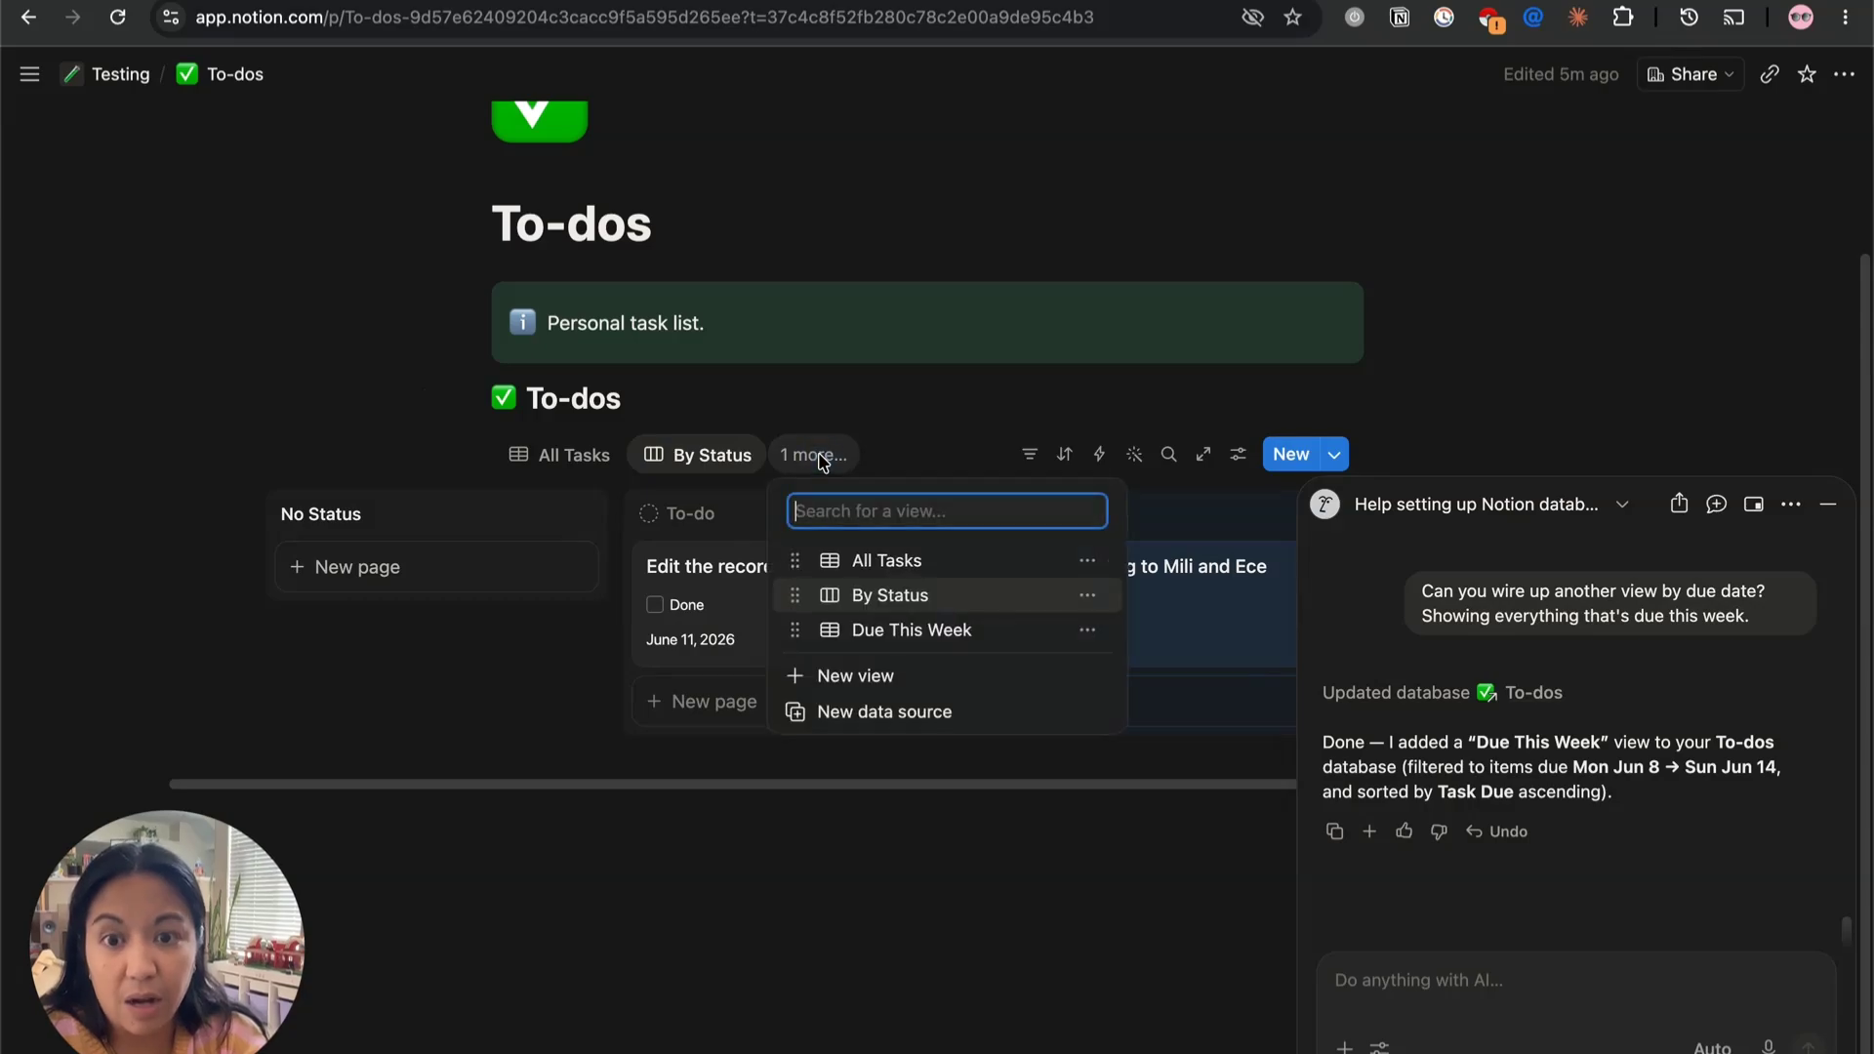
left_click(892, 629)
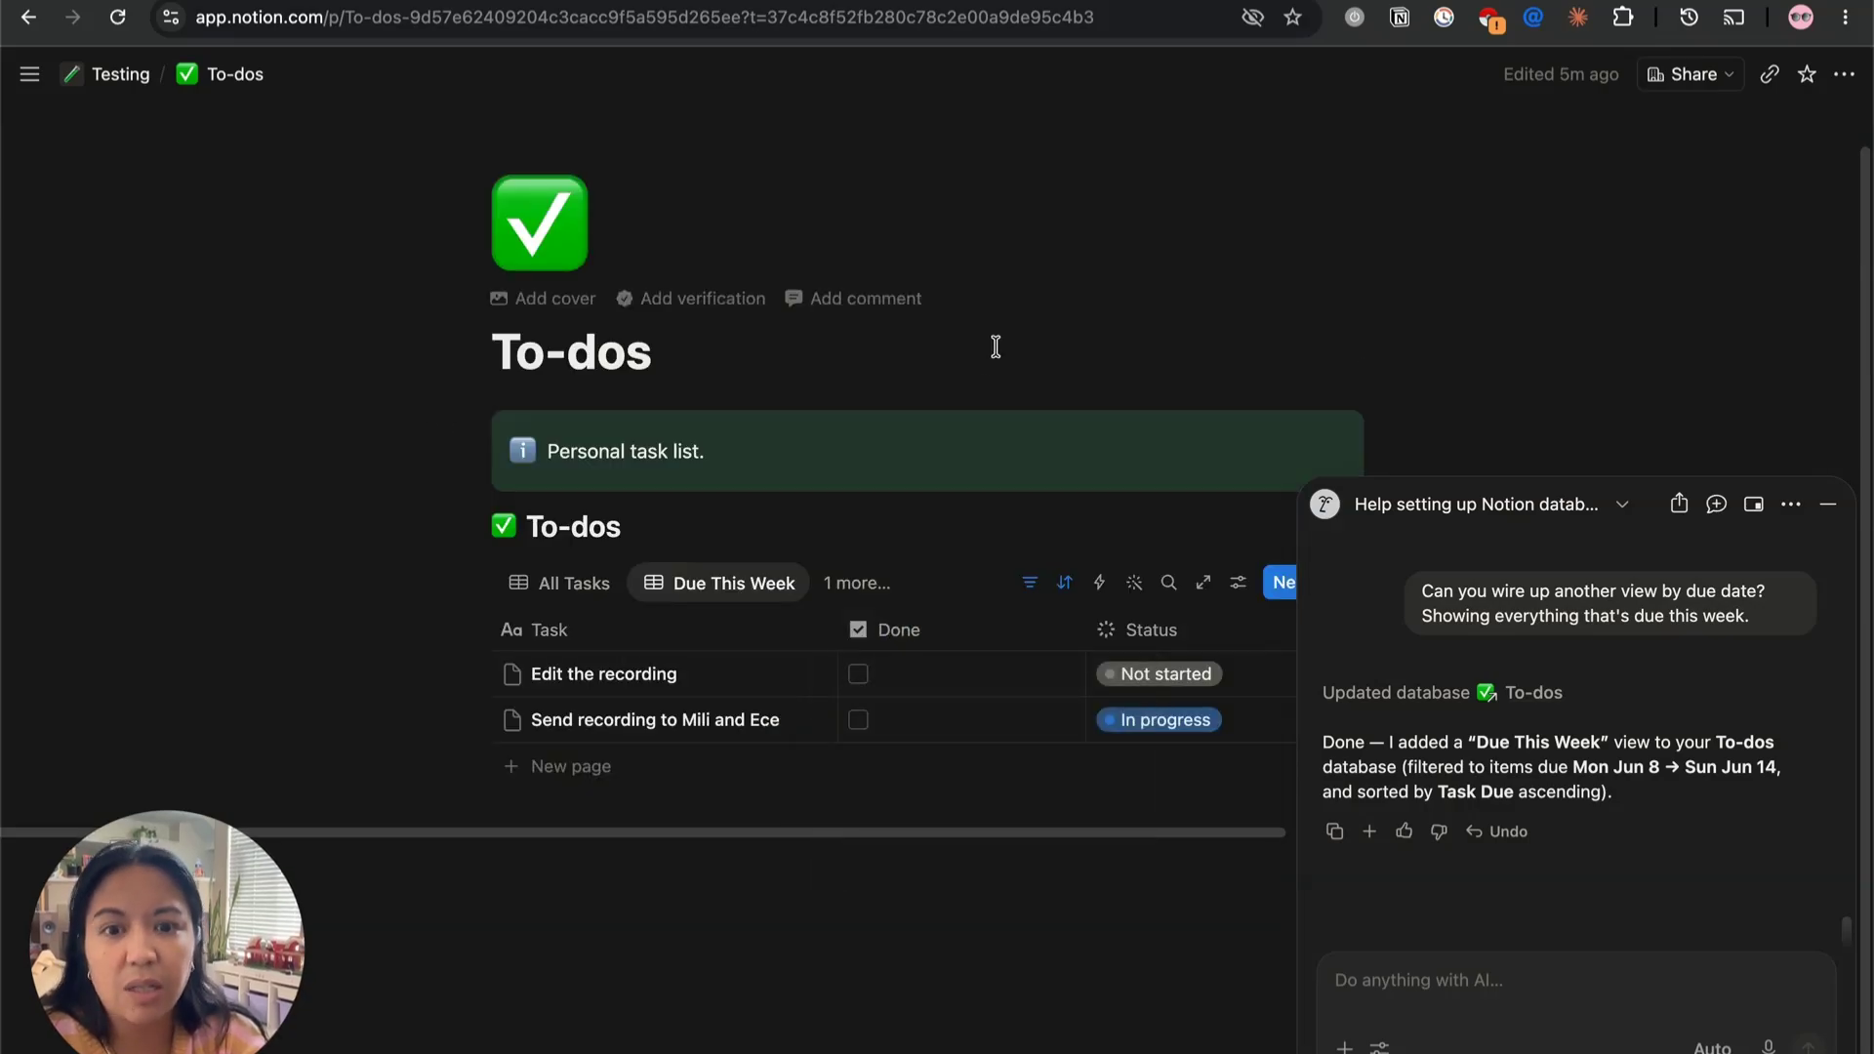
left_click(1828, 505)
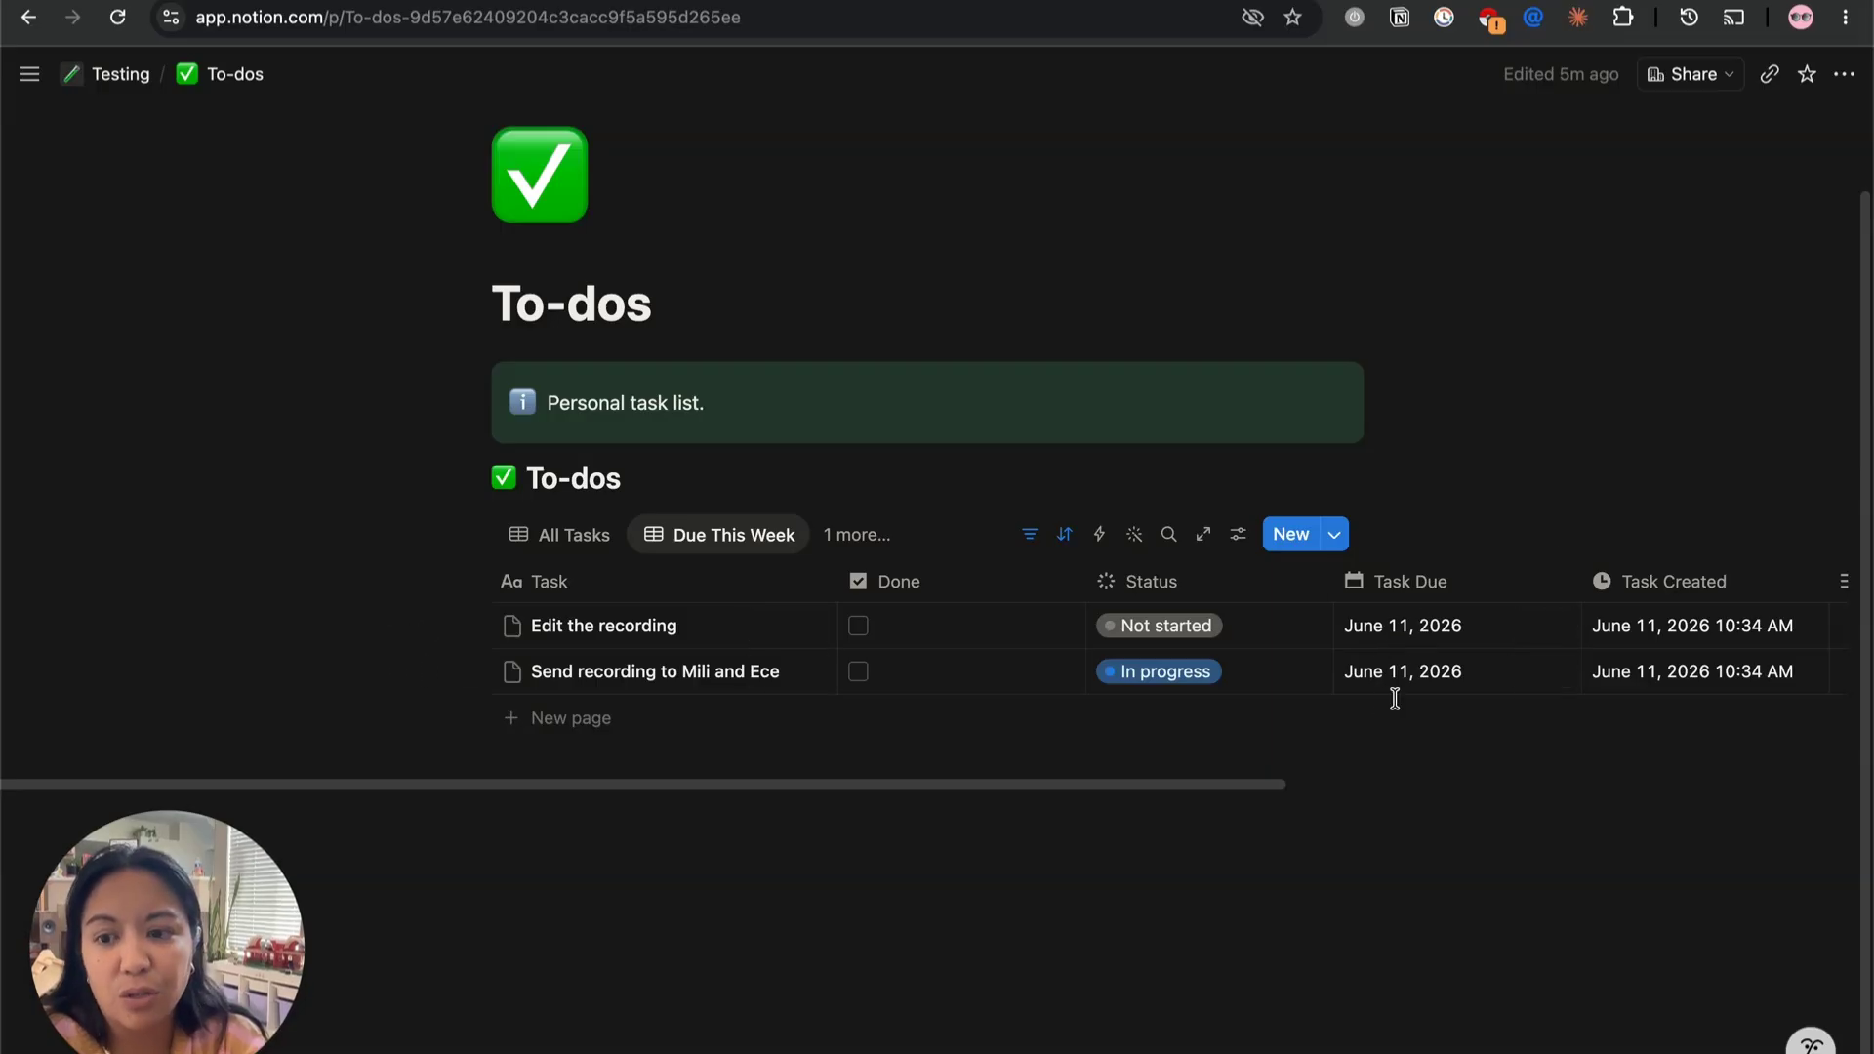
- In the All Tasks view, set the recording-sending task's Task Due date to June 18, 2026
left_click(566, 539)
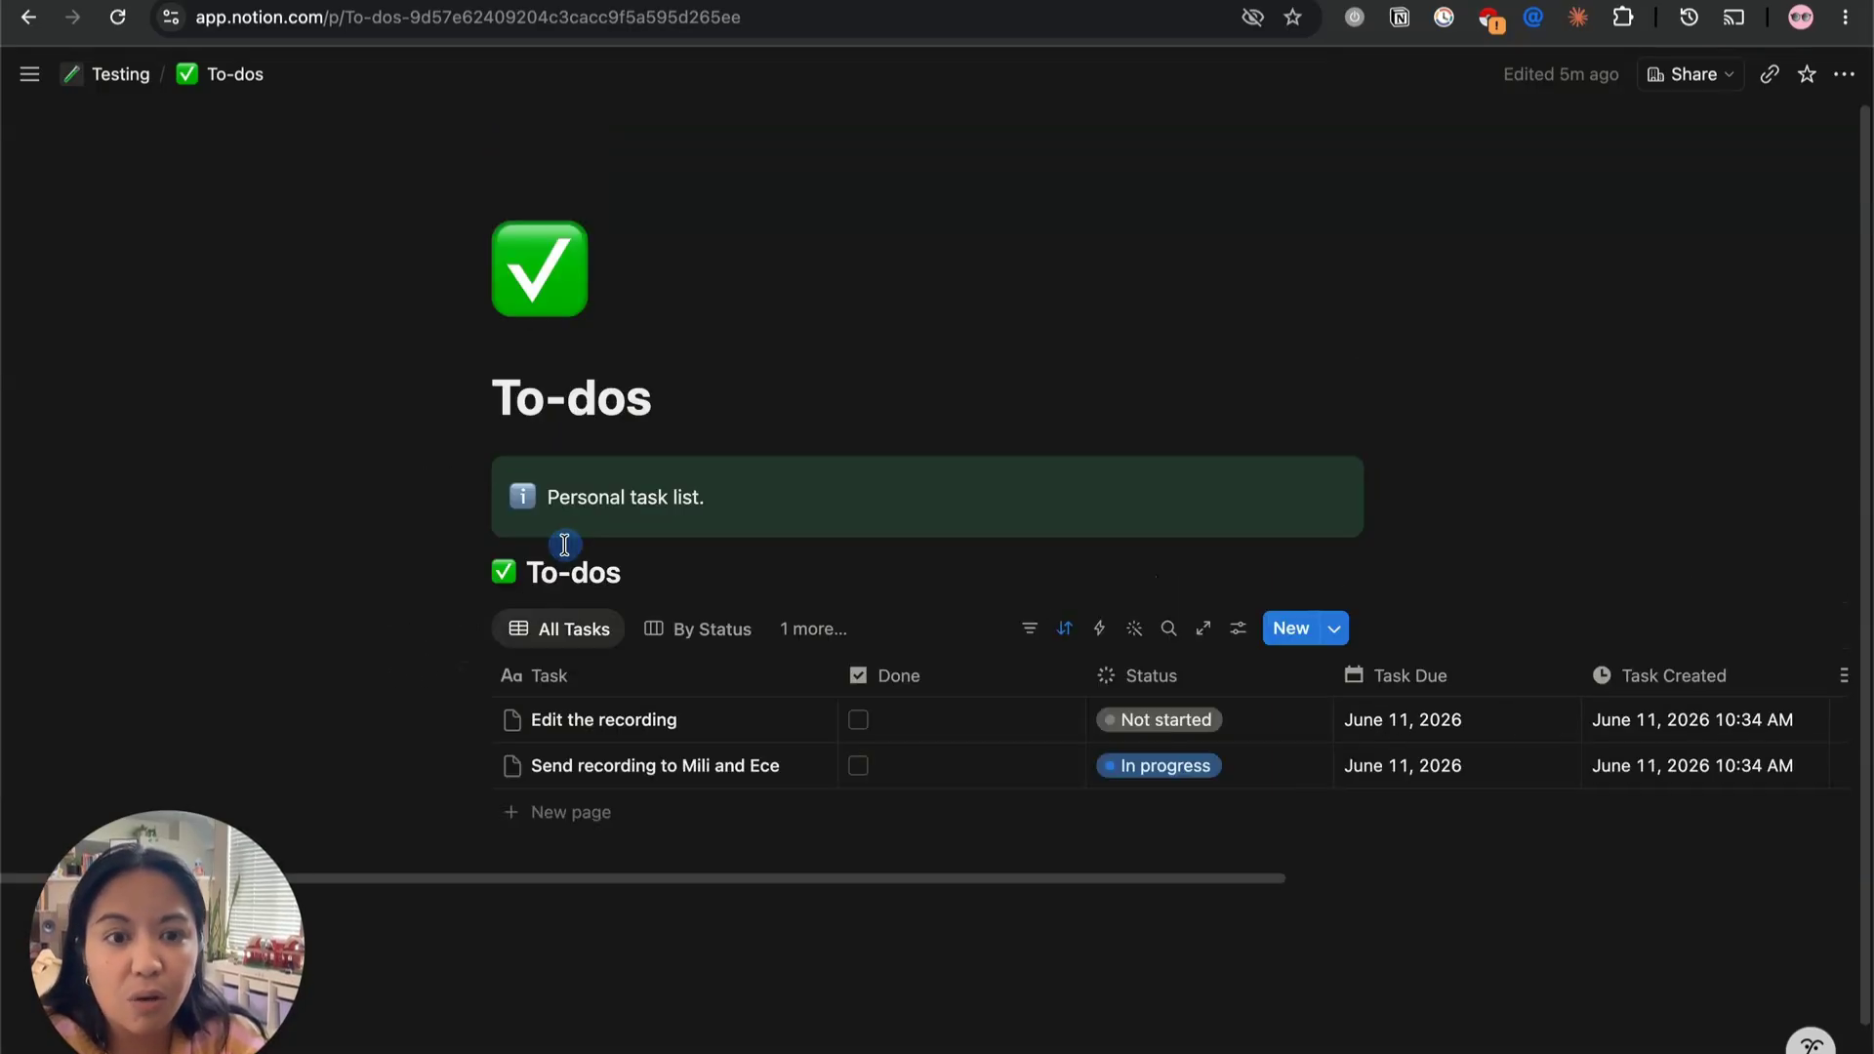
left_click(1443, 771)
left_click(1528, 402)
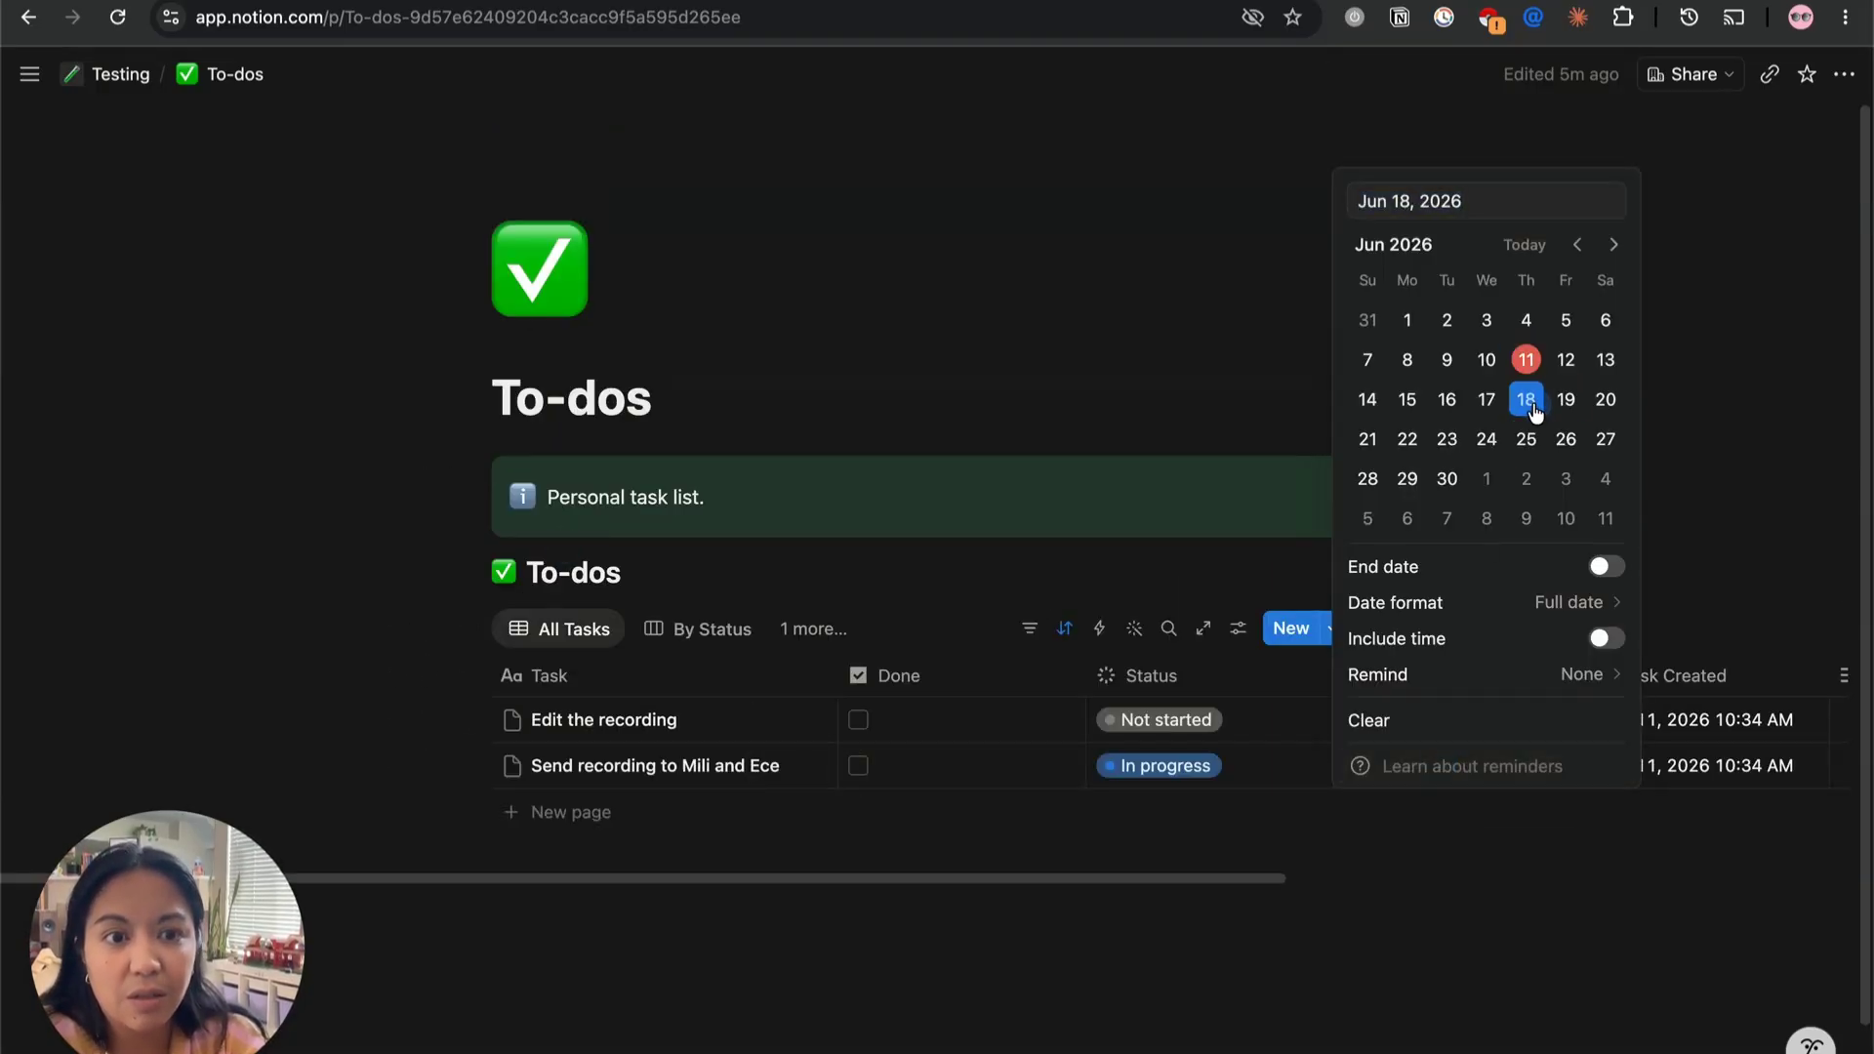
key("Escape")
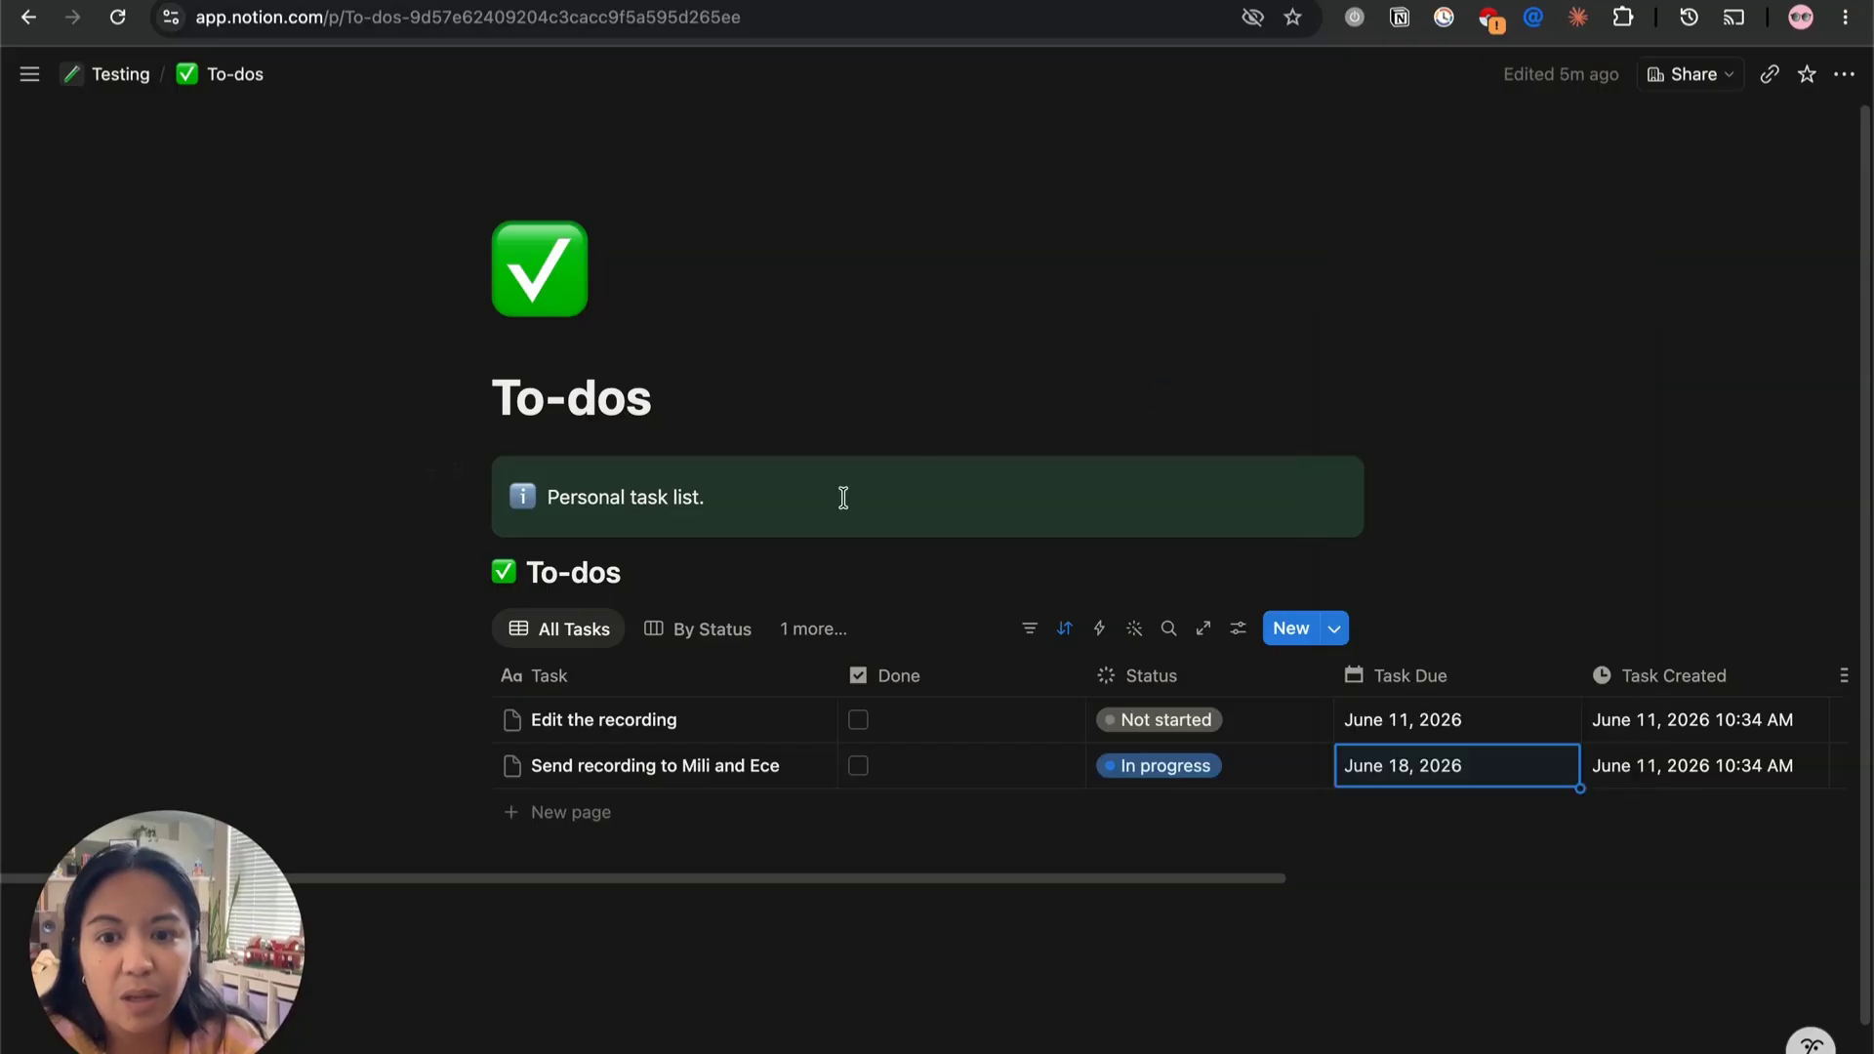
- Show the Due This Week view and move it ahead of the other To-dos database views
left_click(810, 629)
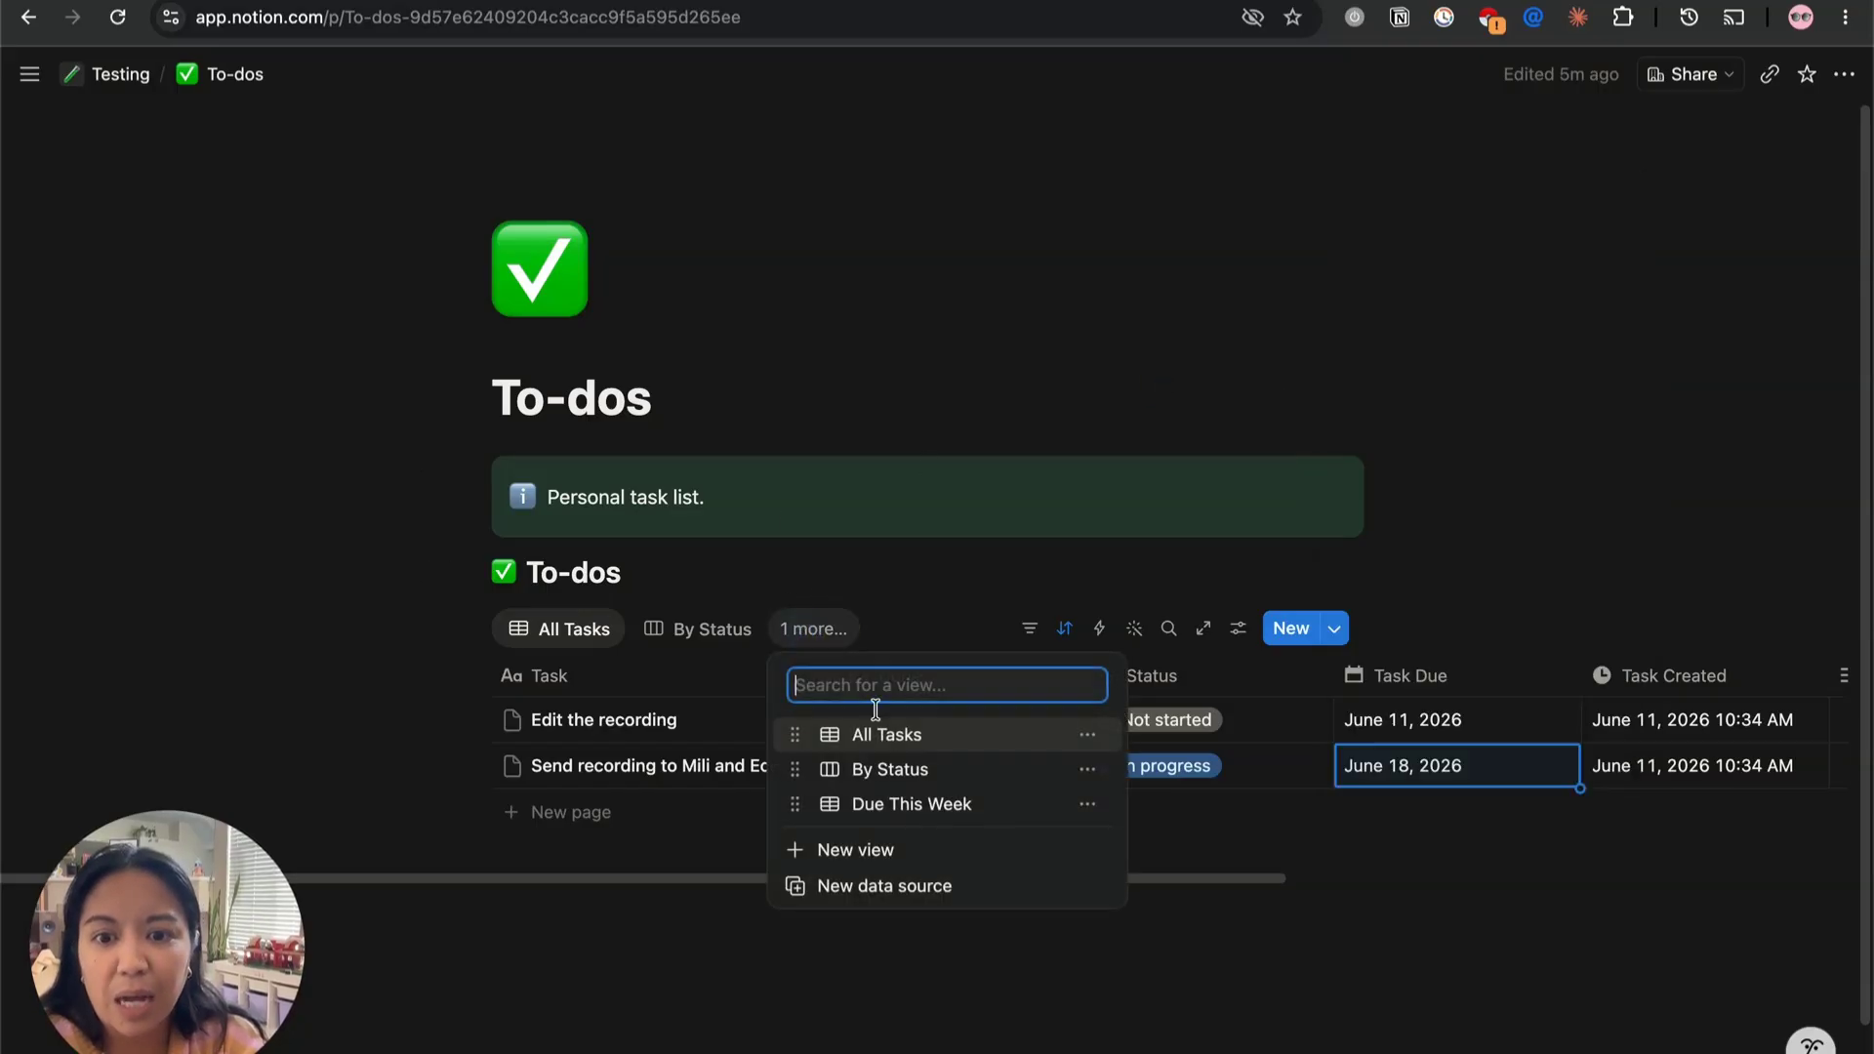
left_click(872, 806)
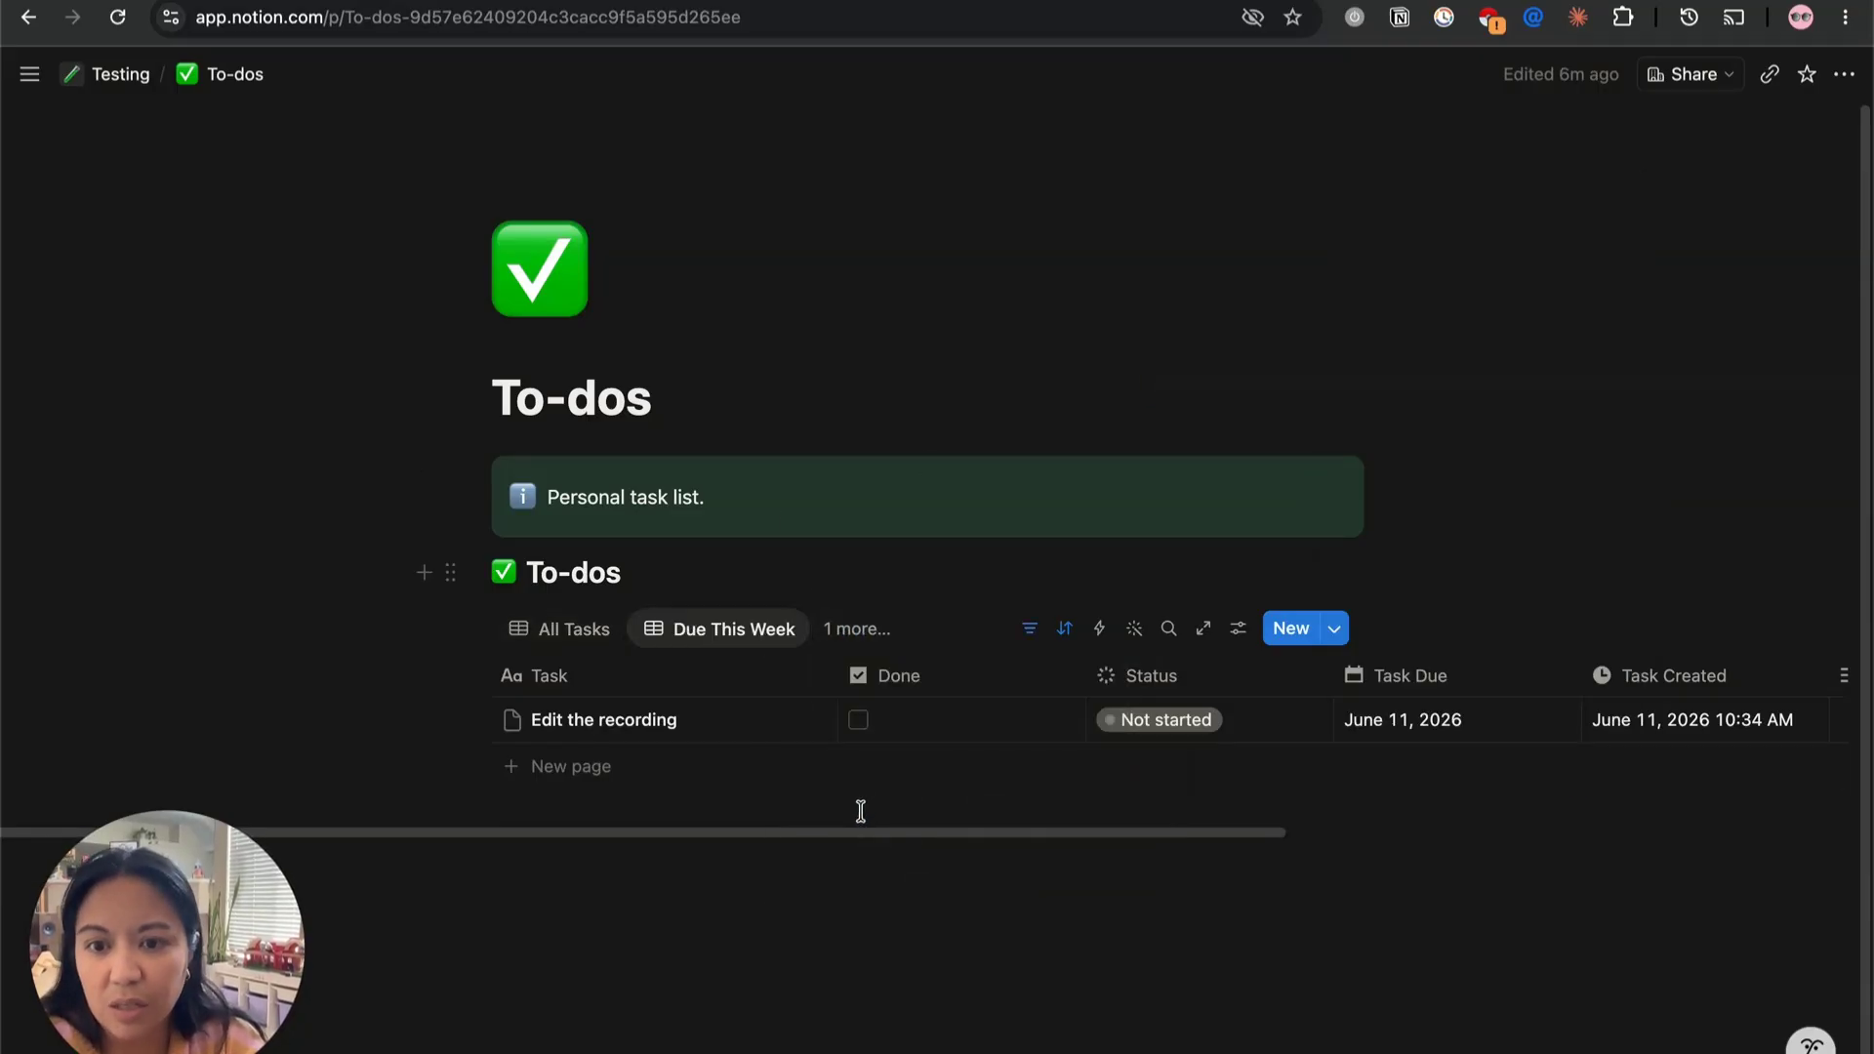
left_click(841, 637)
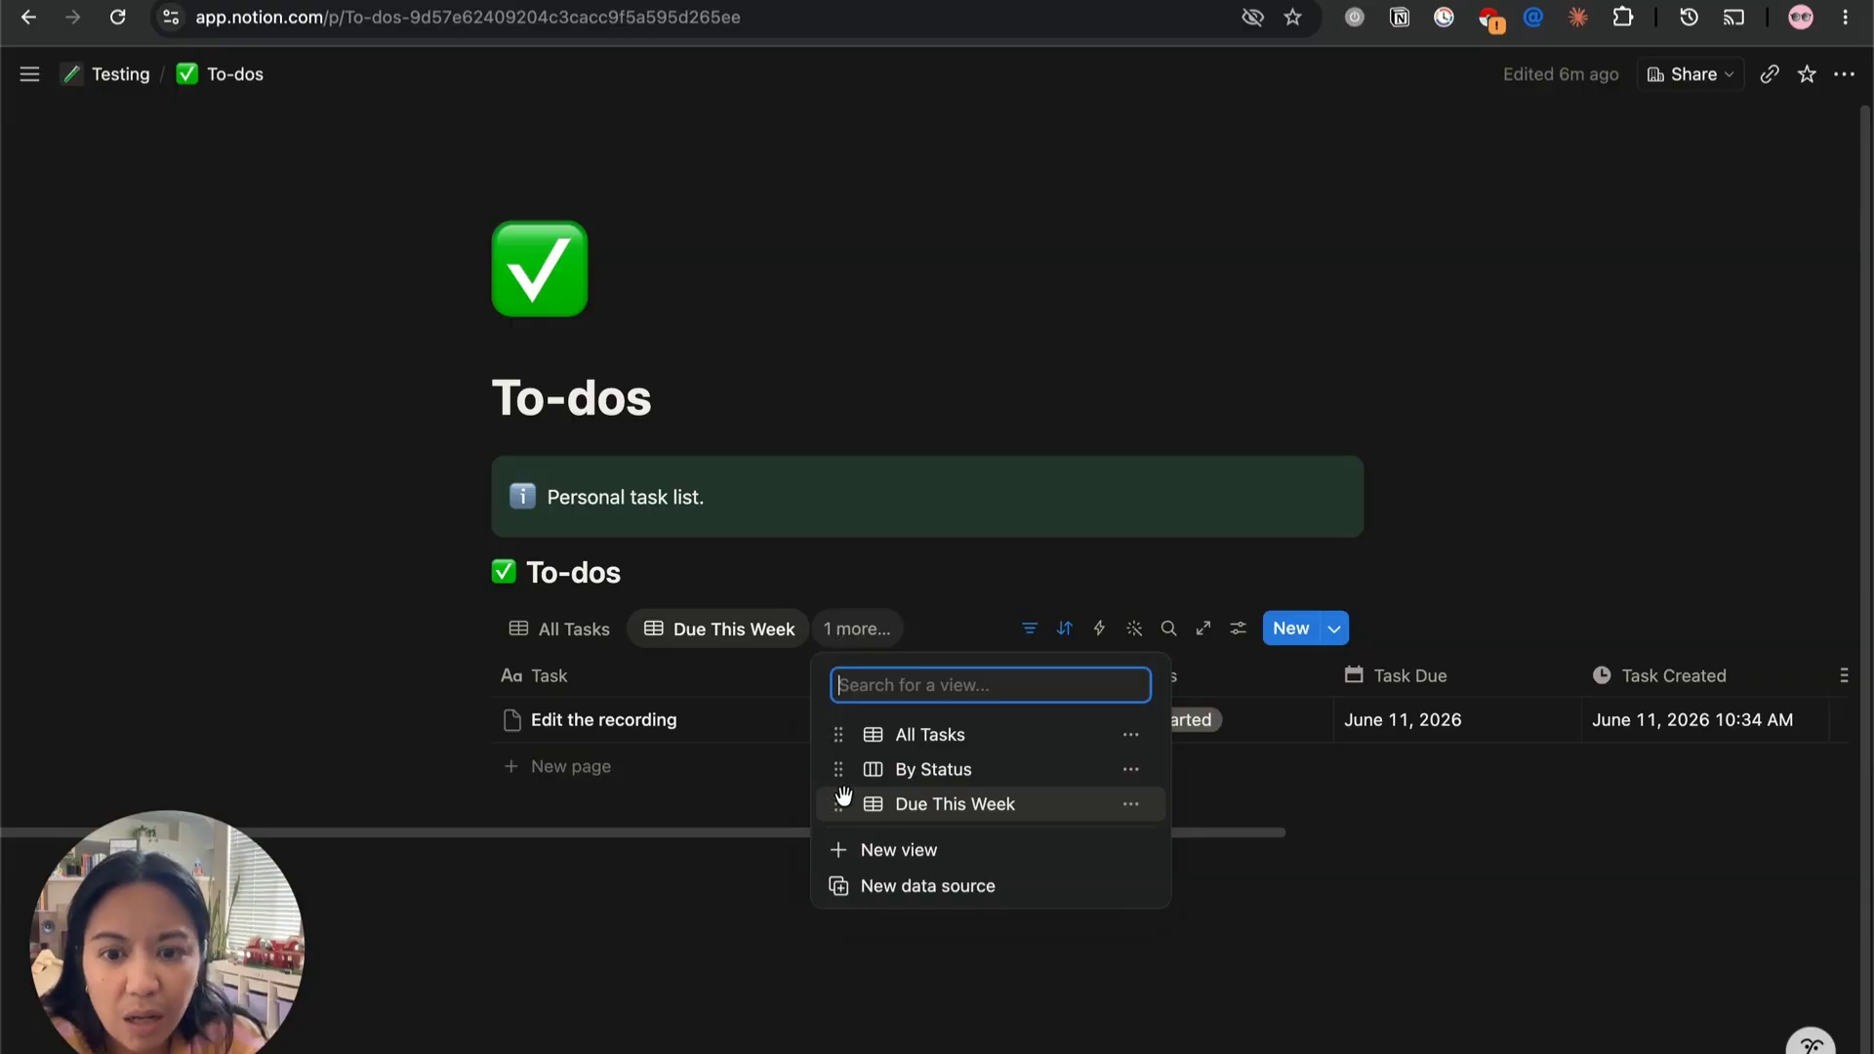
left_click_drag(843, 795, 839, 734)
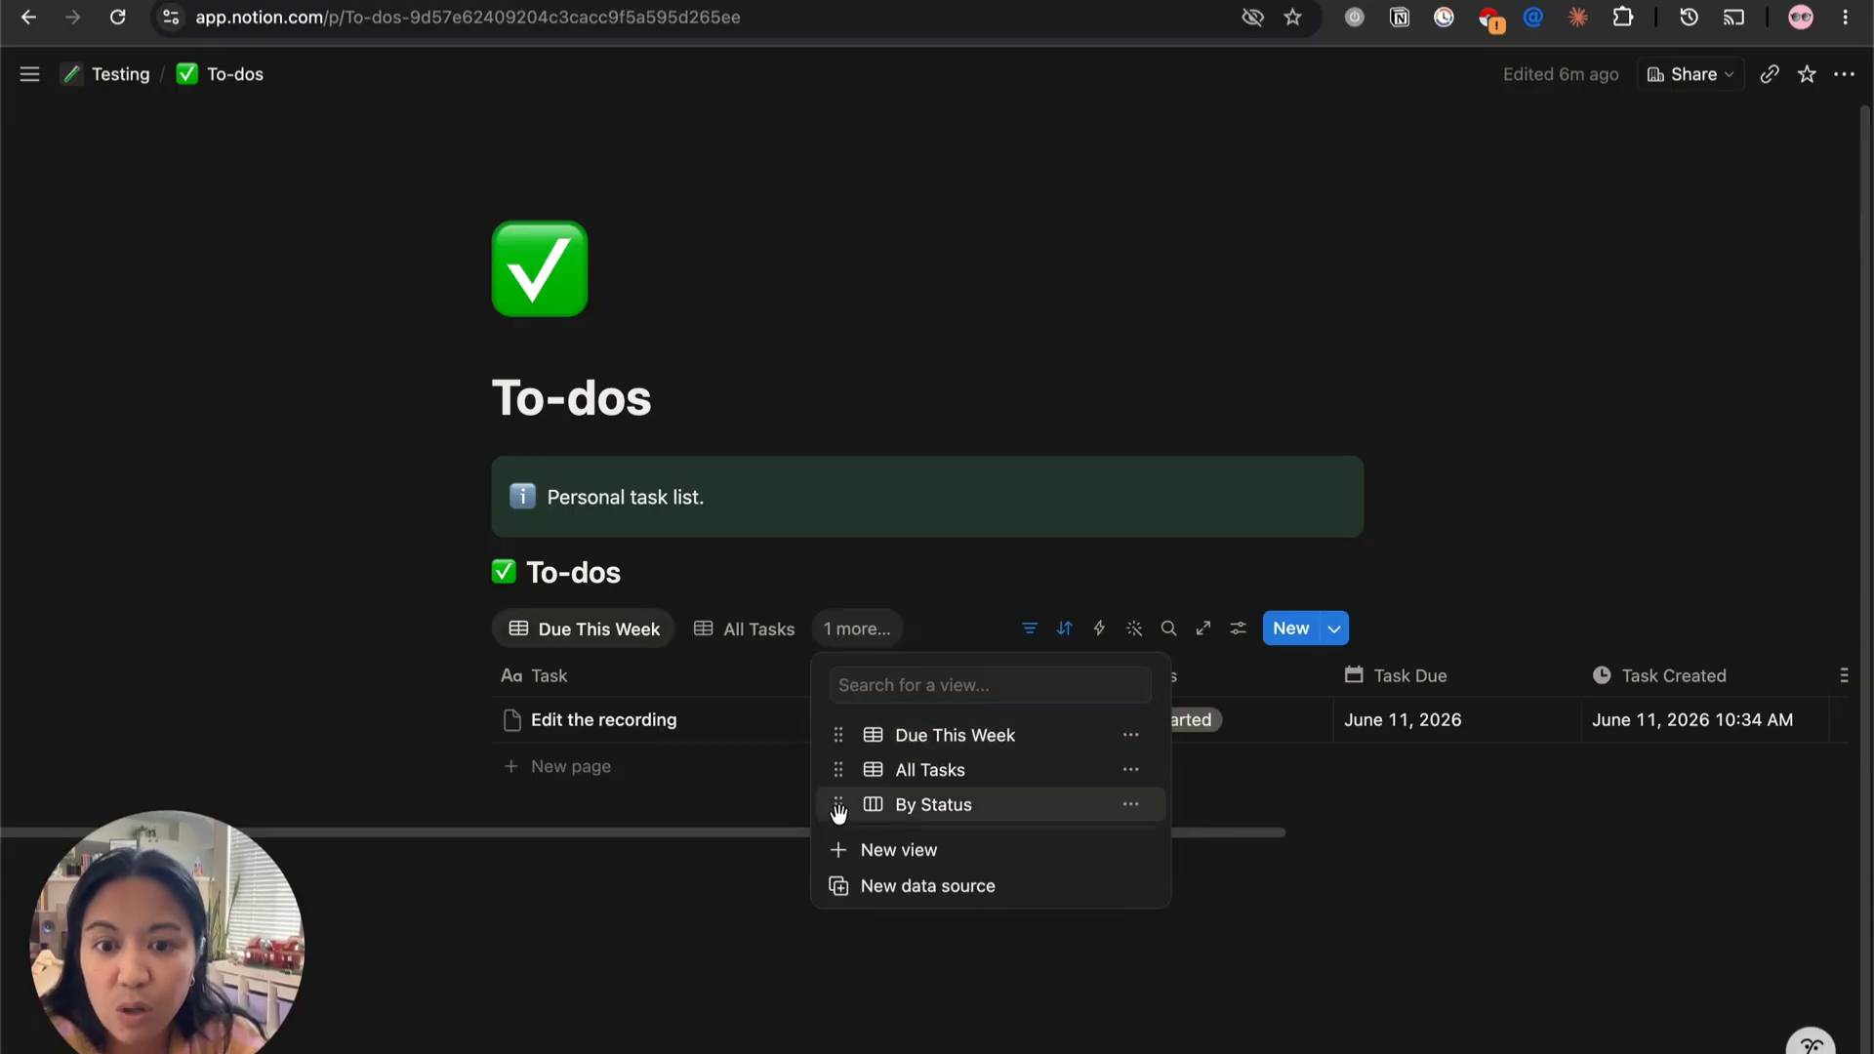
- Reorder the views so By Status comes directly after Due This Week and before All Tasks, and display Due This Week
left_click_drag(838, 812, 832, 732)
left_click(389, 719)
left_click(583, 646)
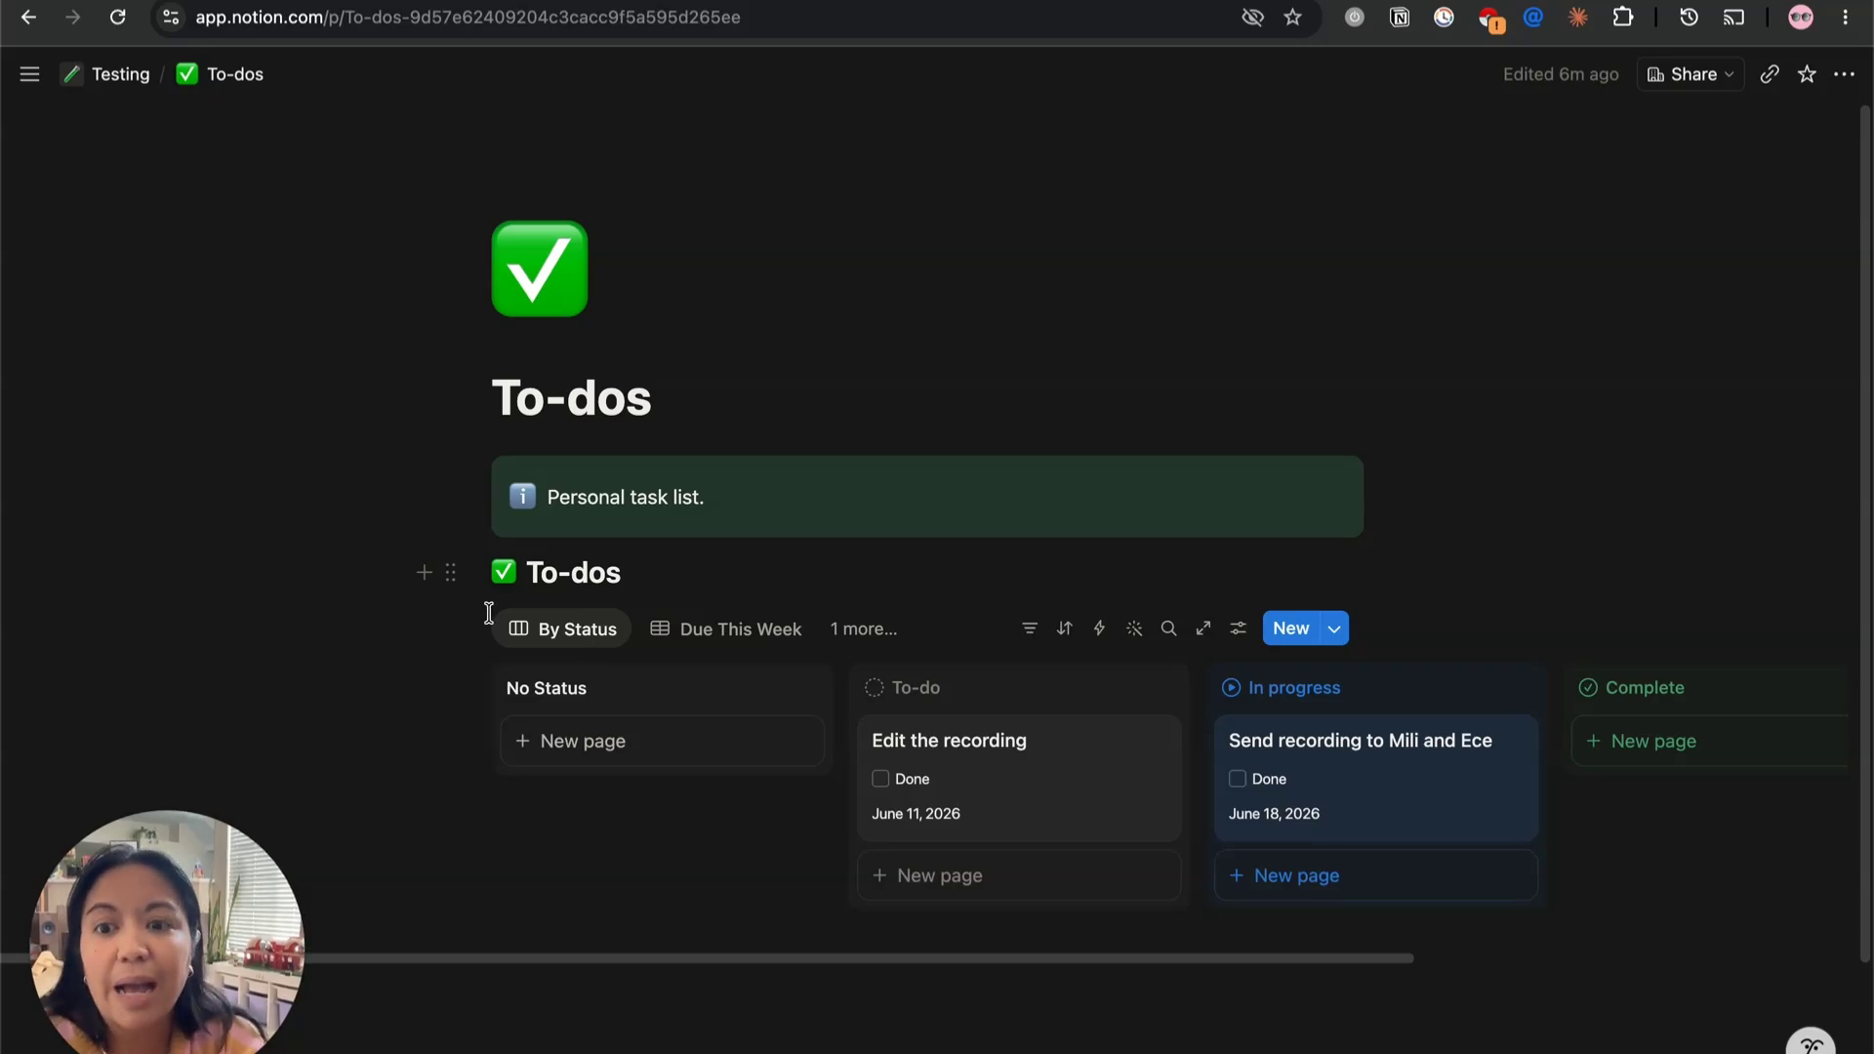
left_click_drag(644, 629, 544, 627)
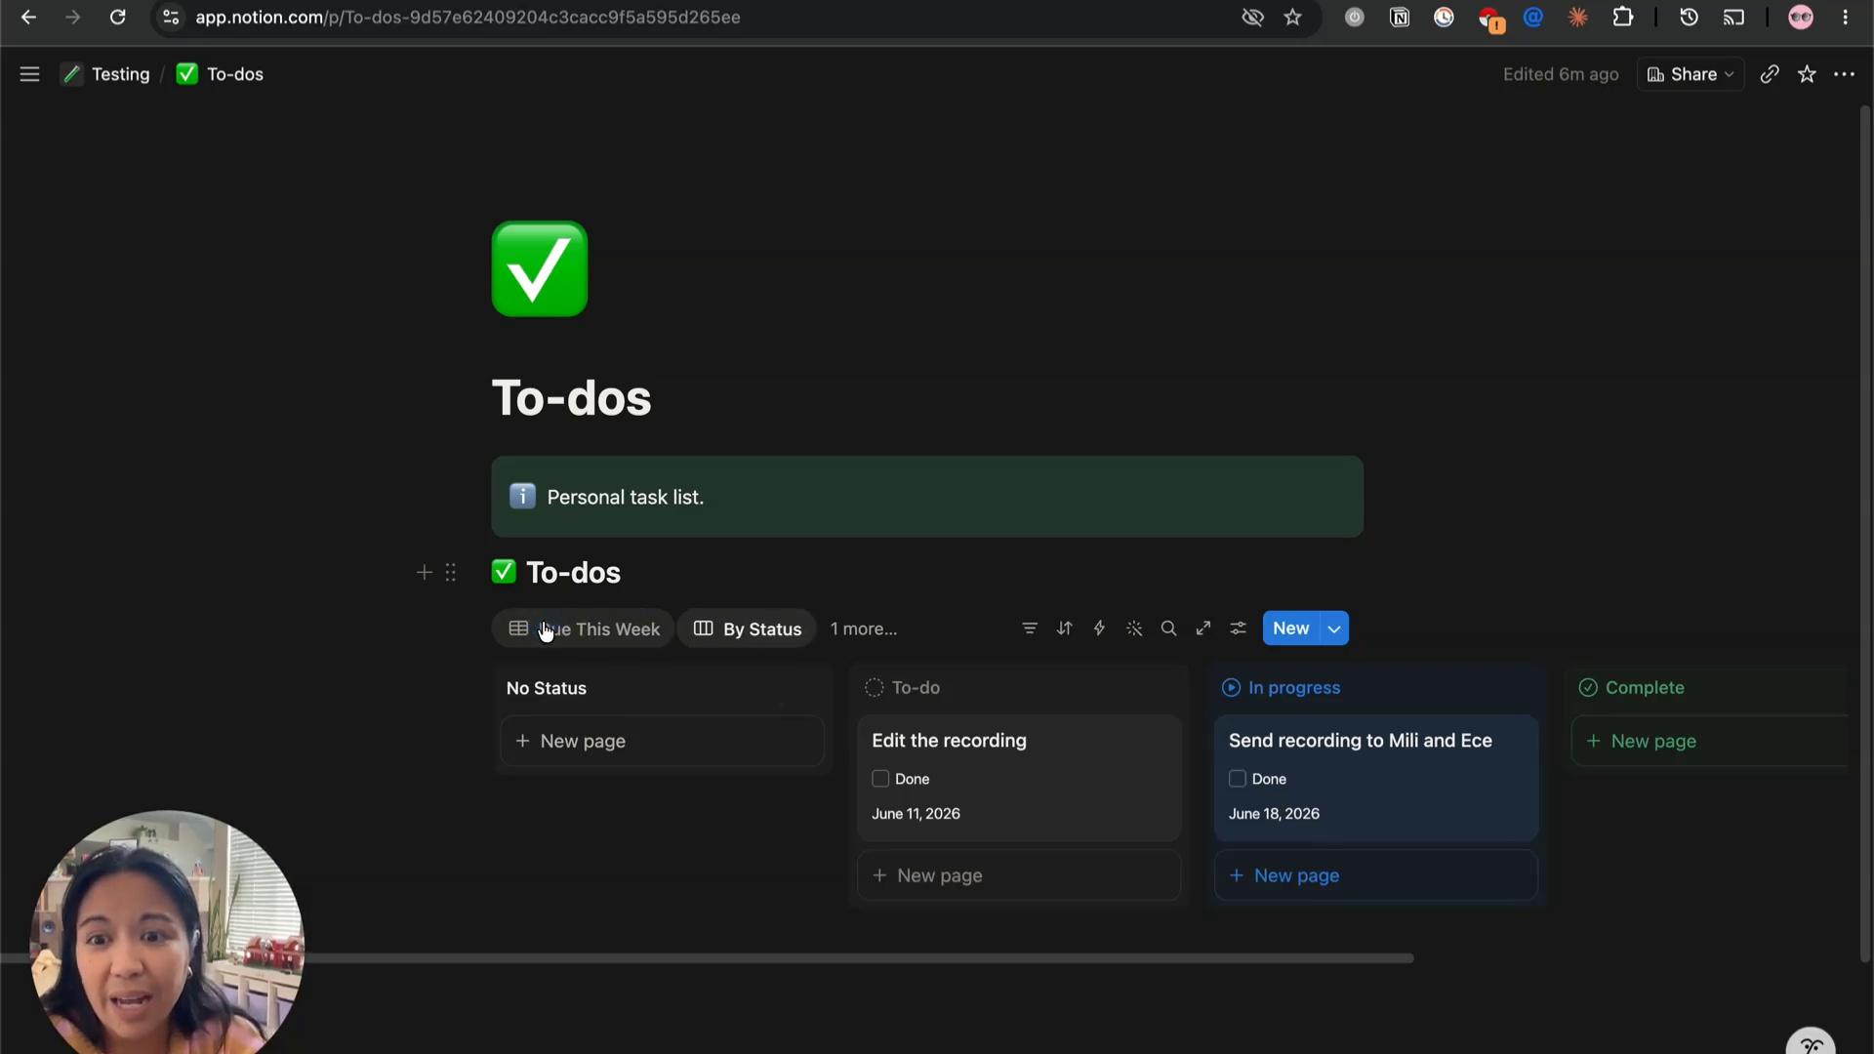
left_click(558, 635)
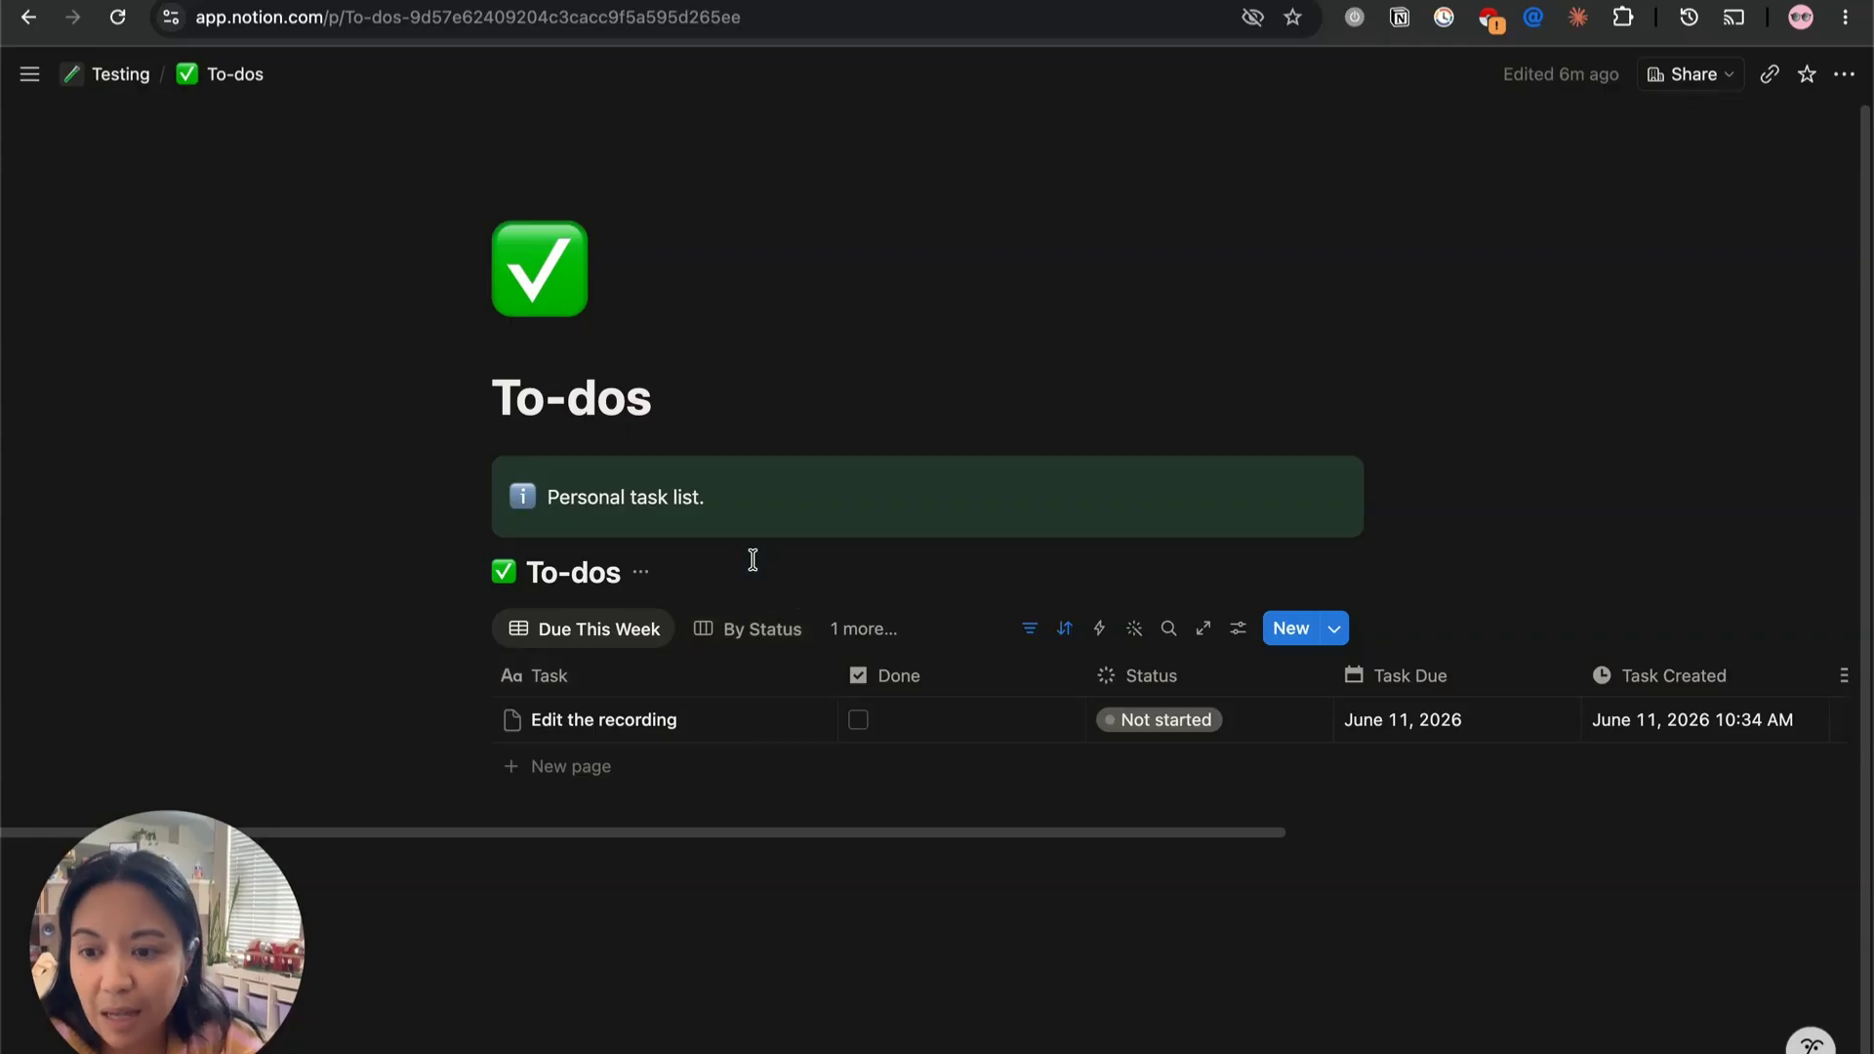
left_click(858, 632)
left_click(1553, 925)
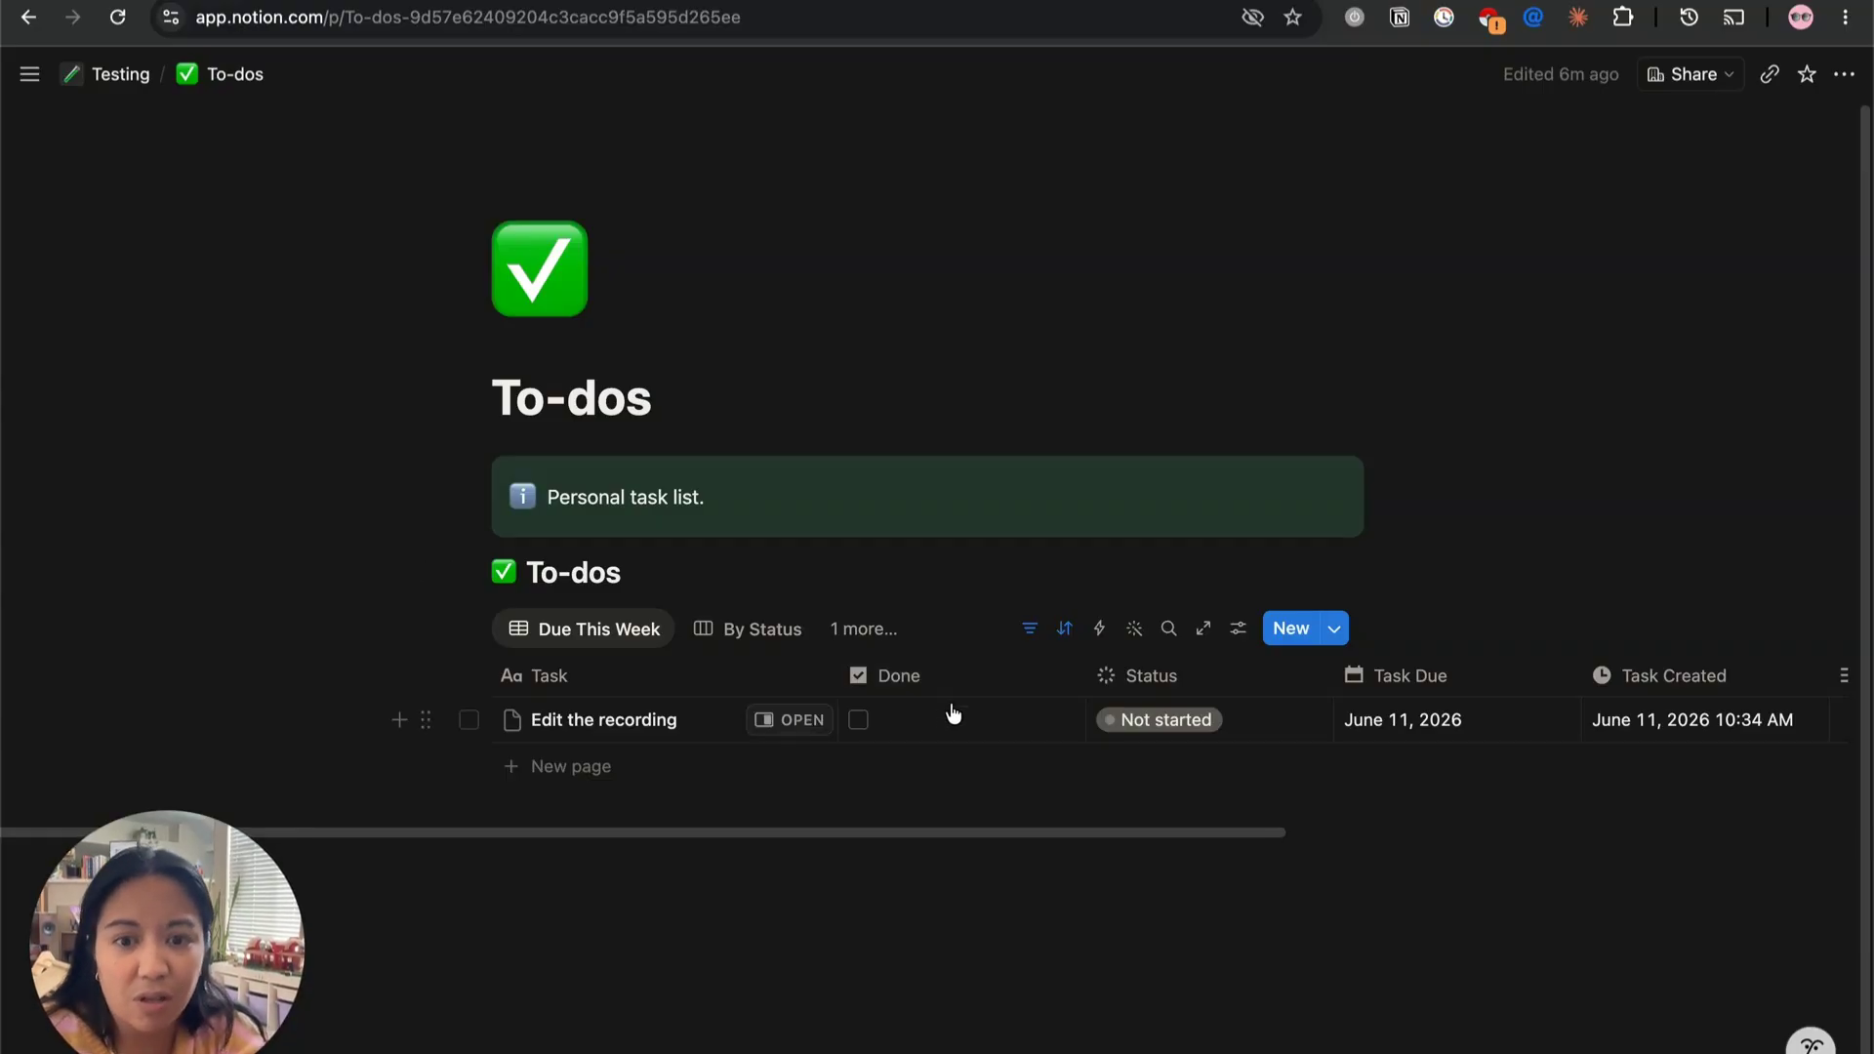
left_click(1831, 1045)
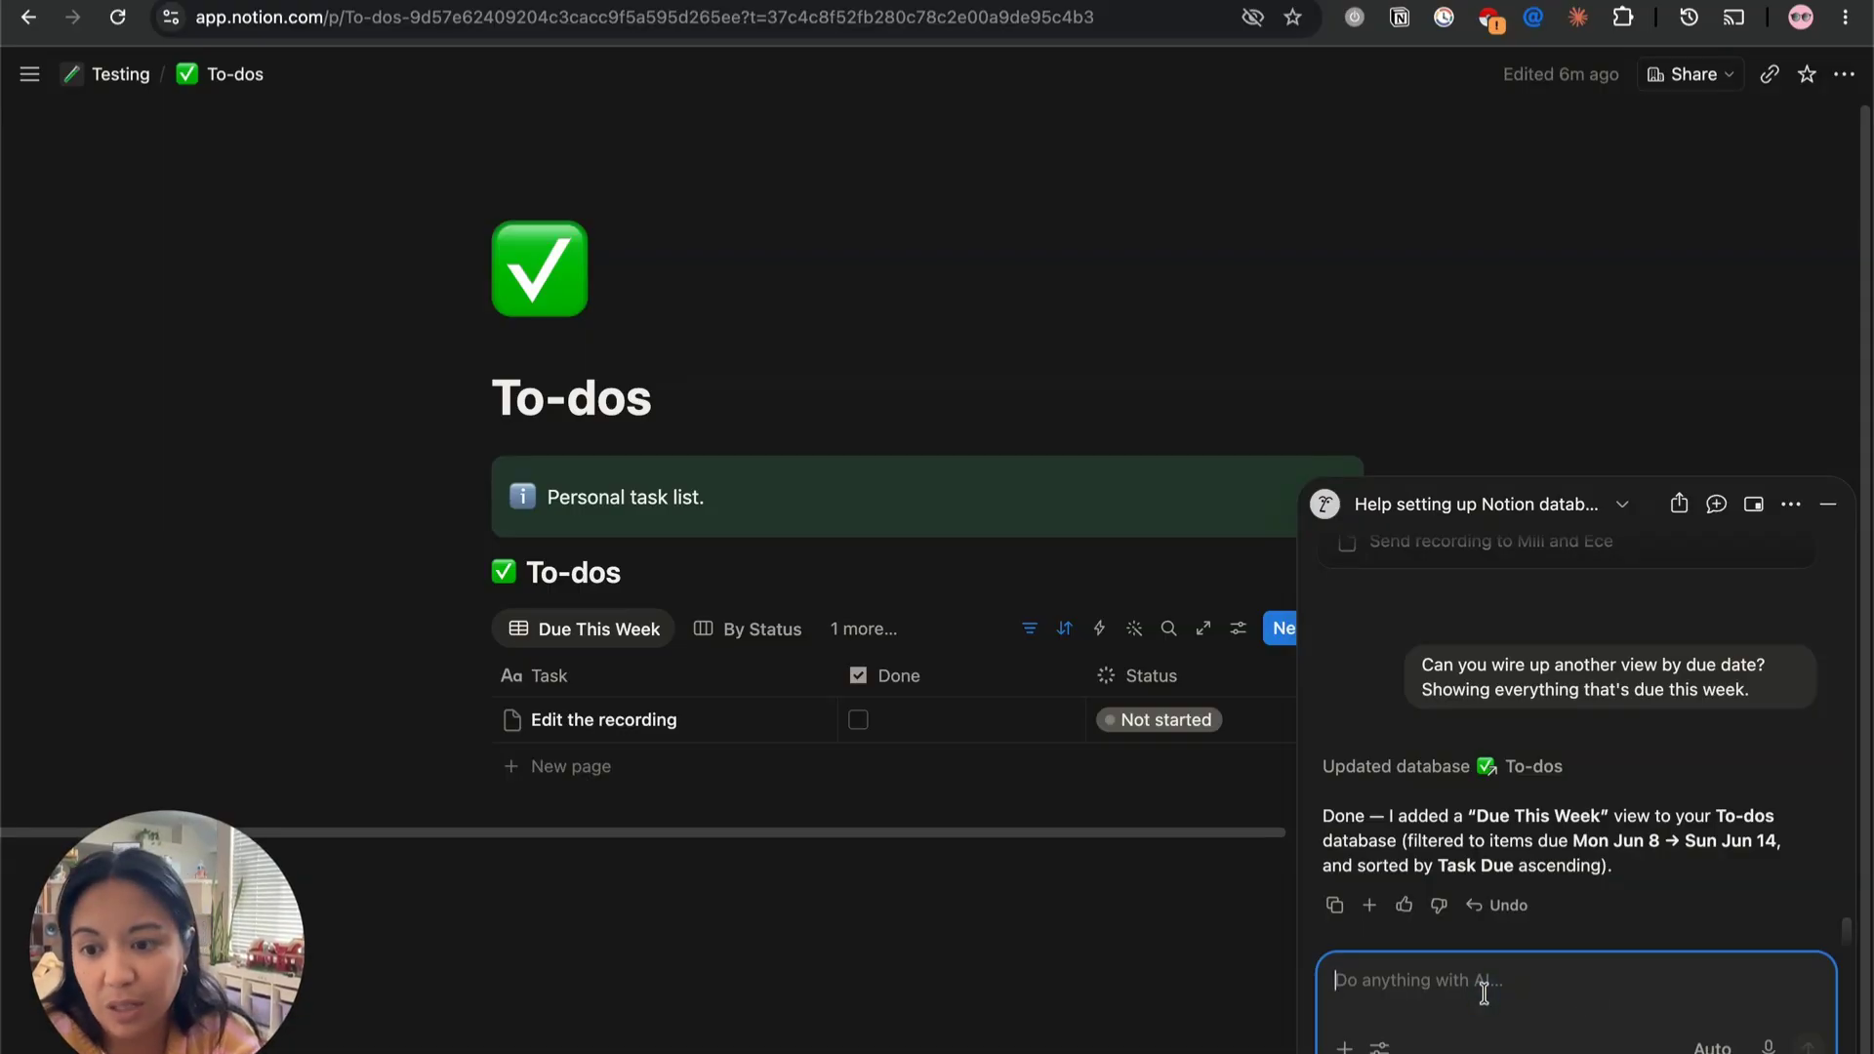
mouse_move(1799, 543)
left_click(1828, 504)
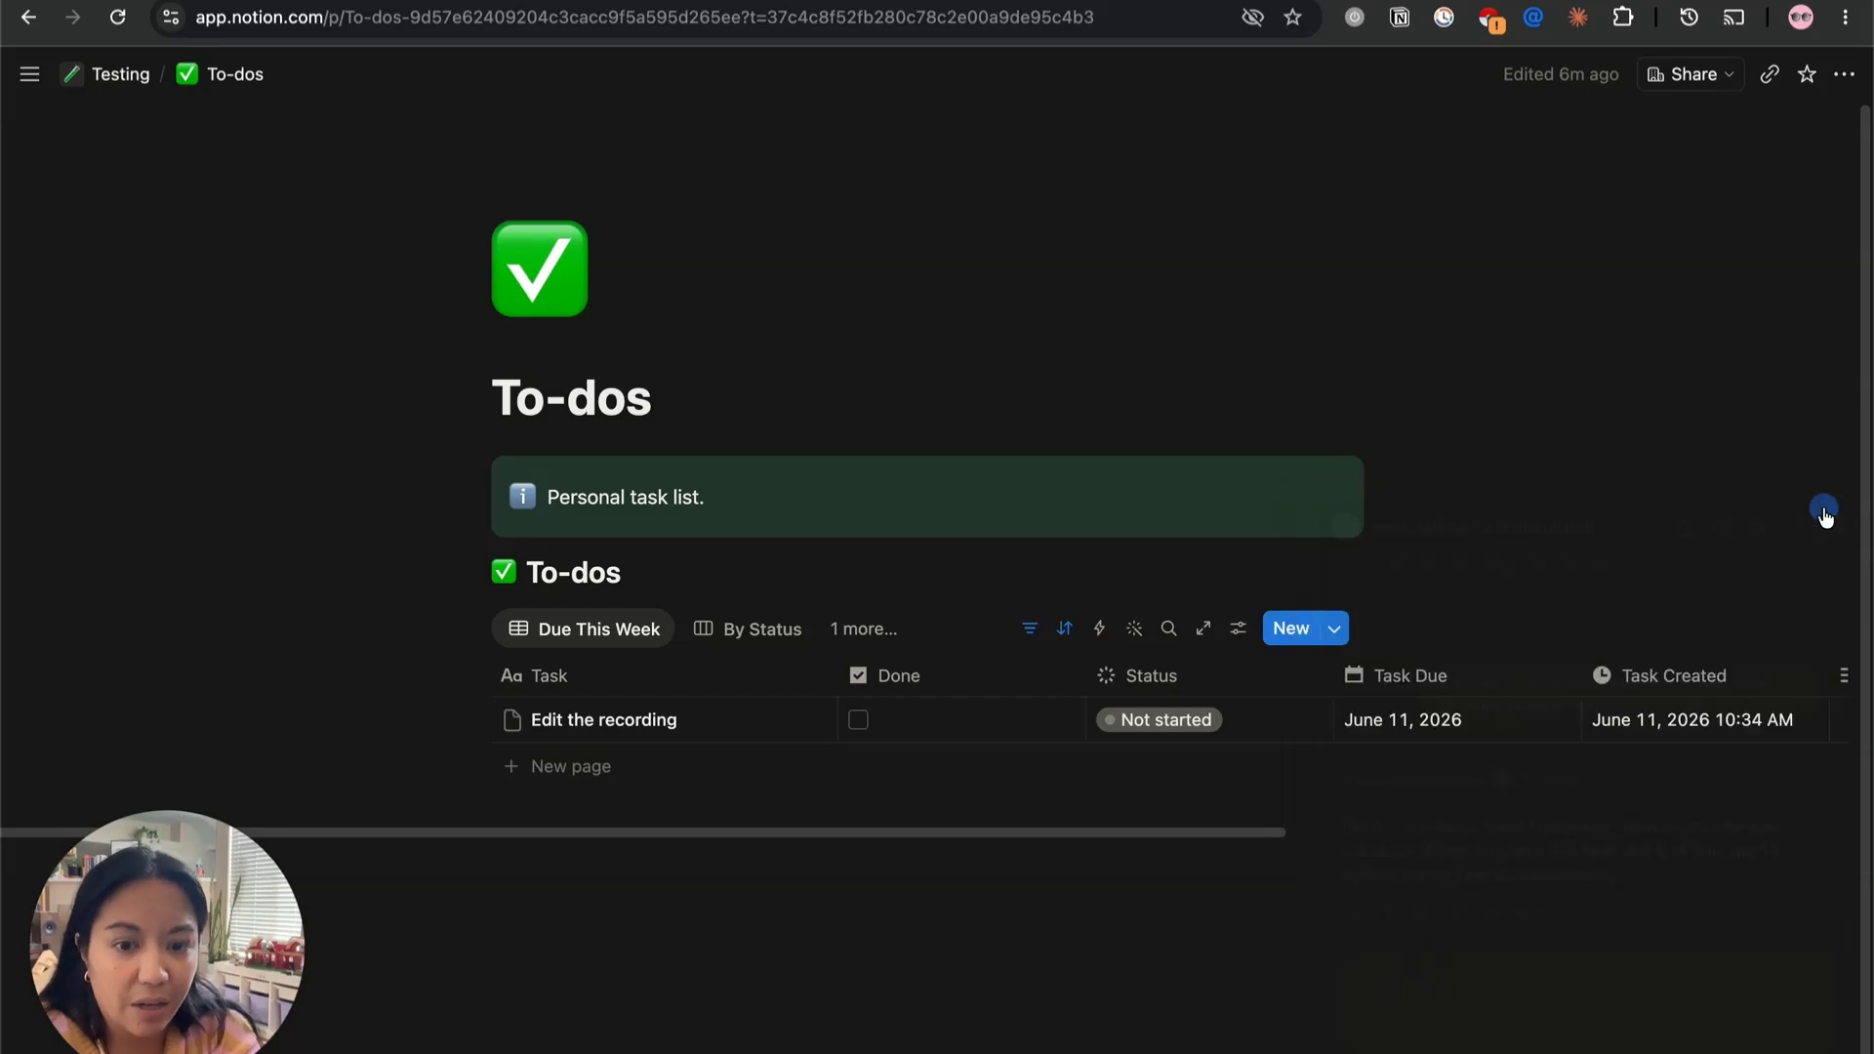
- Open the Morning Brief agent's daily briefing chat at full size and ask it to connect the tasks database and incorporate it into the brief
mouse_move(36, 88)
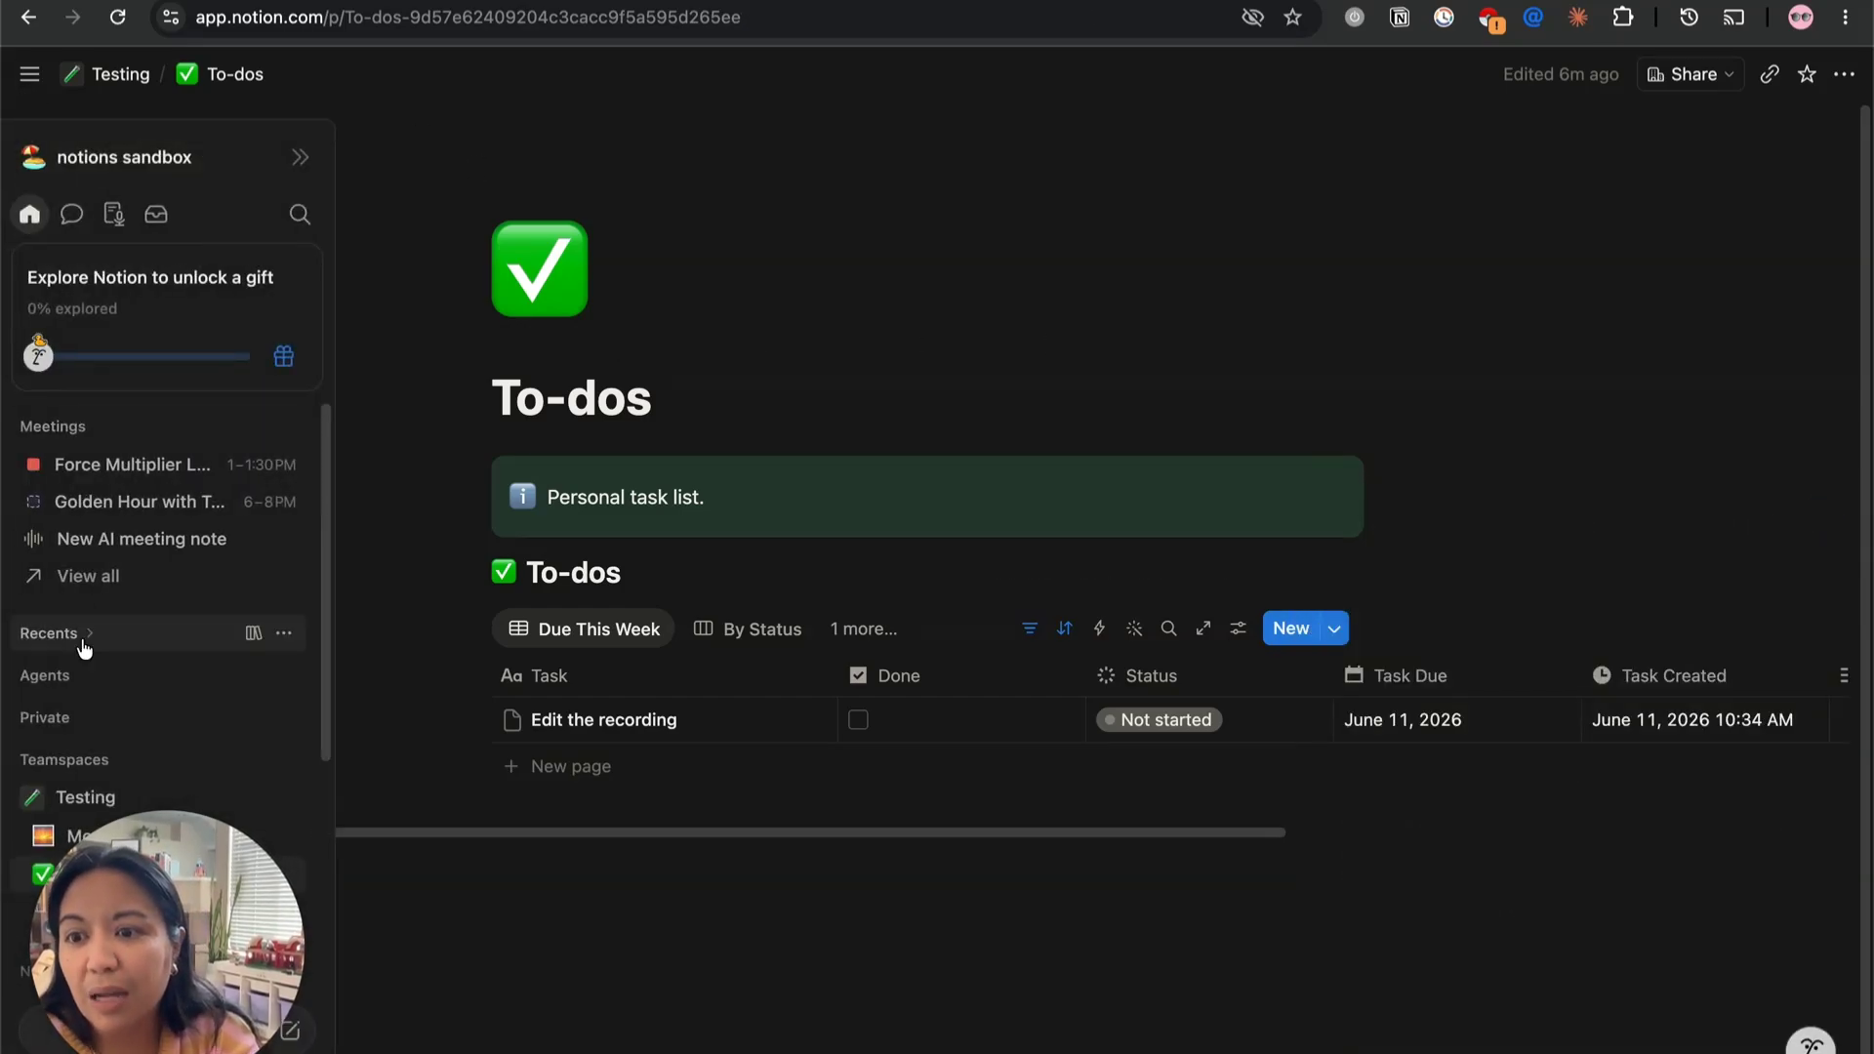
left_click(50, 674)
left_click(86, 715)
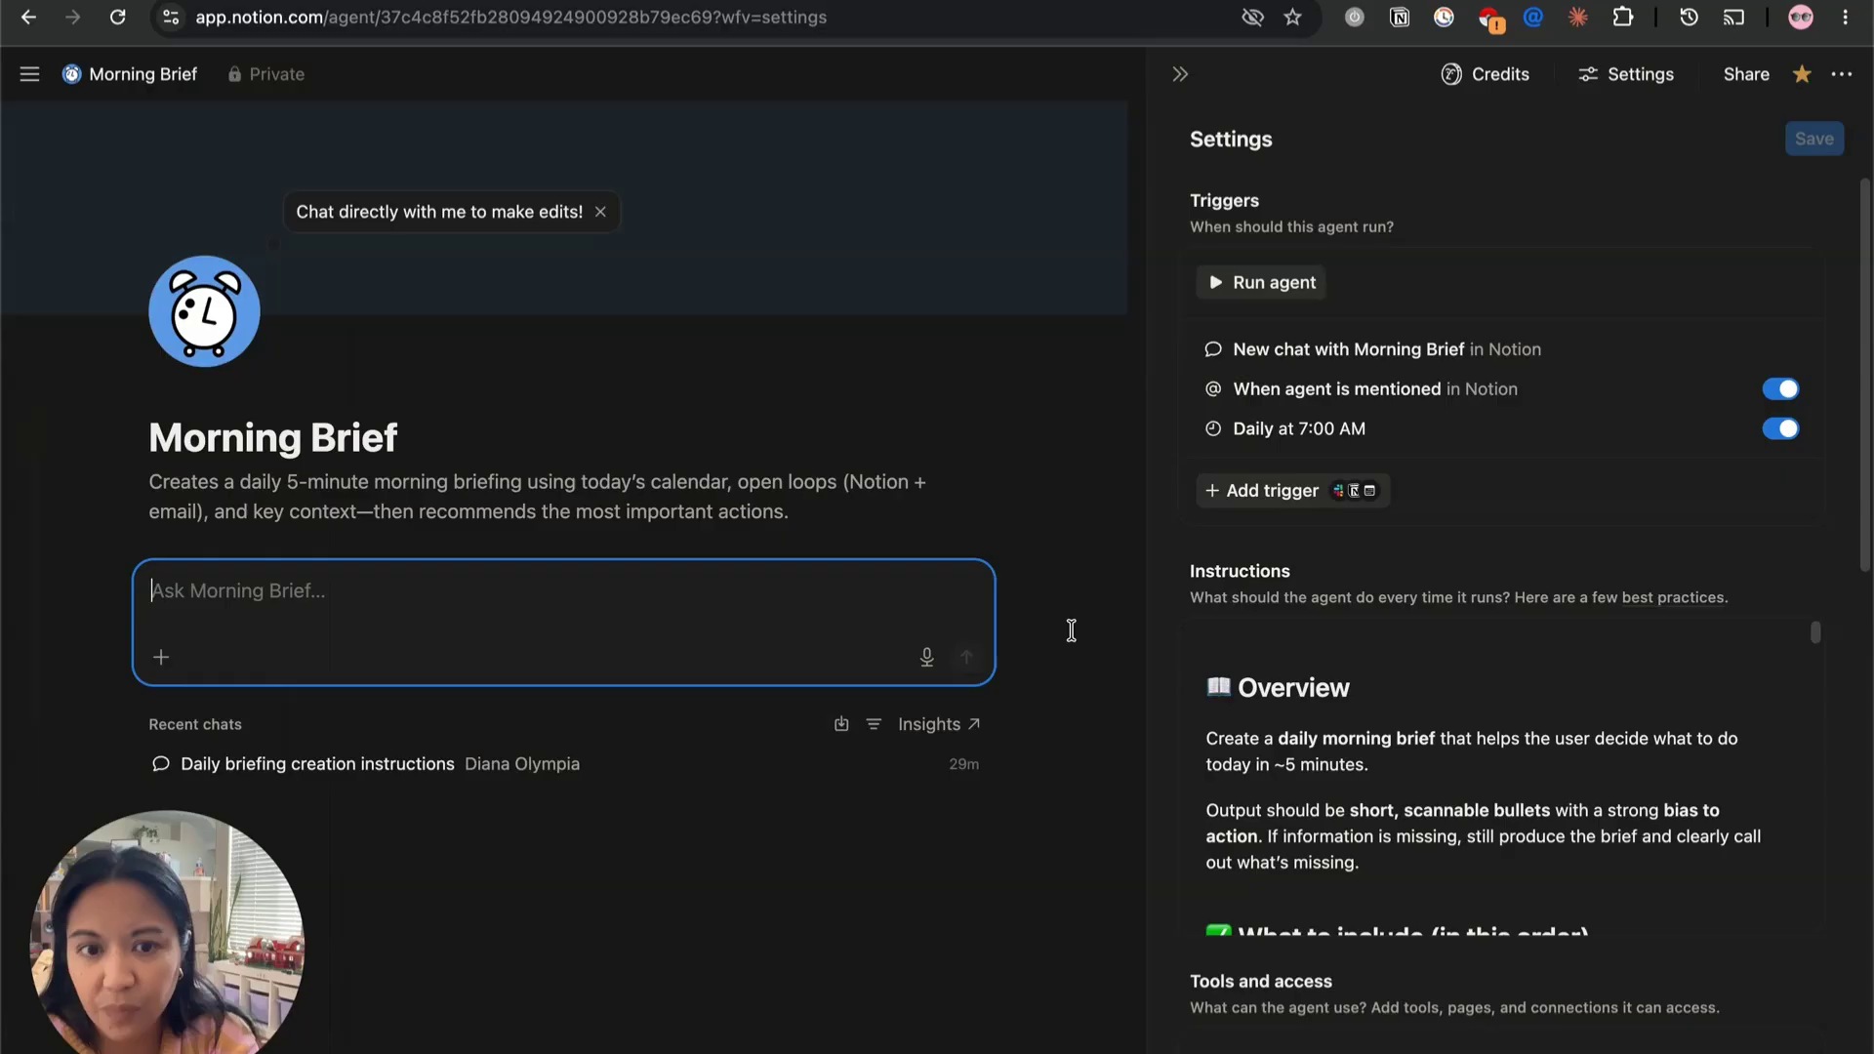
left_click(379, 761)
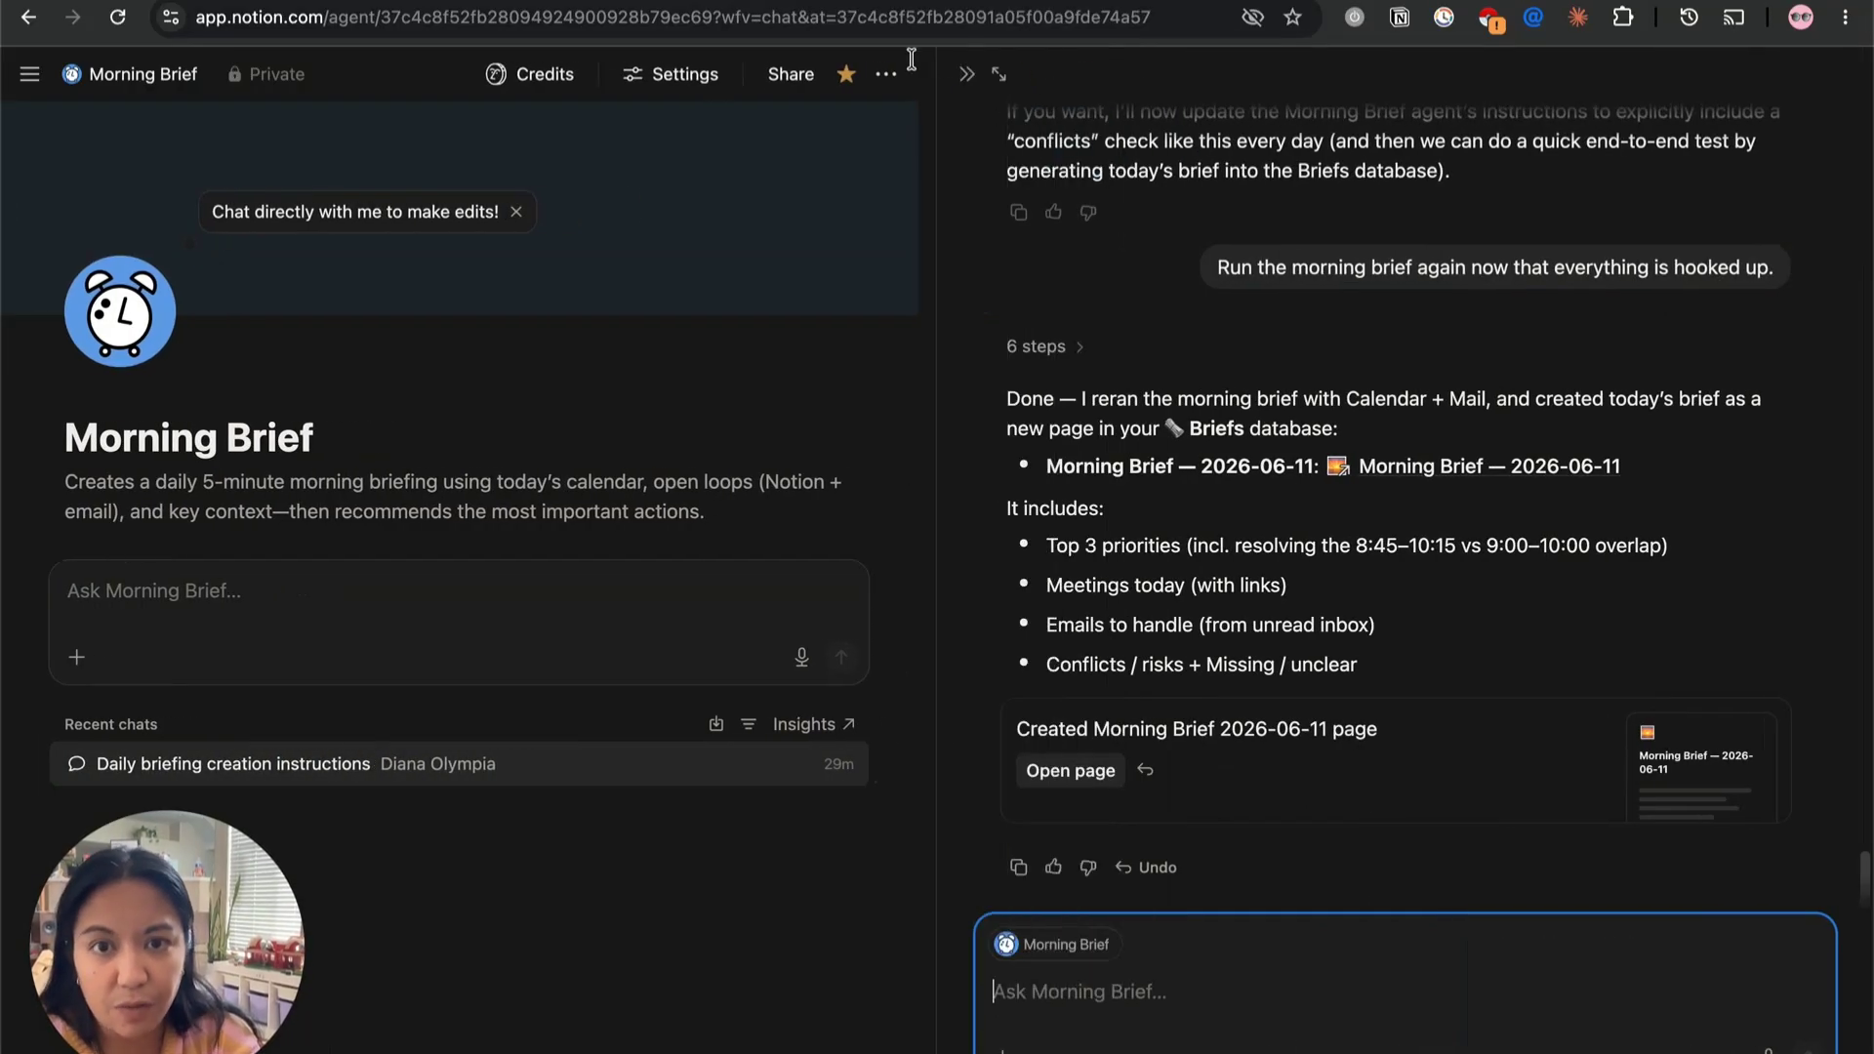
left_click(998, 74)
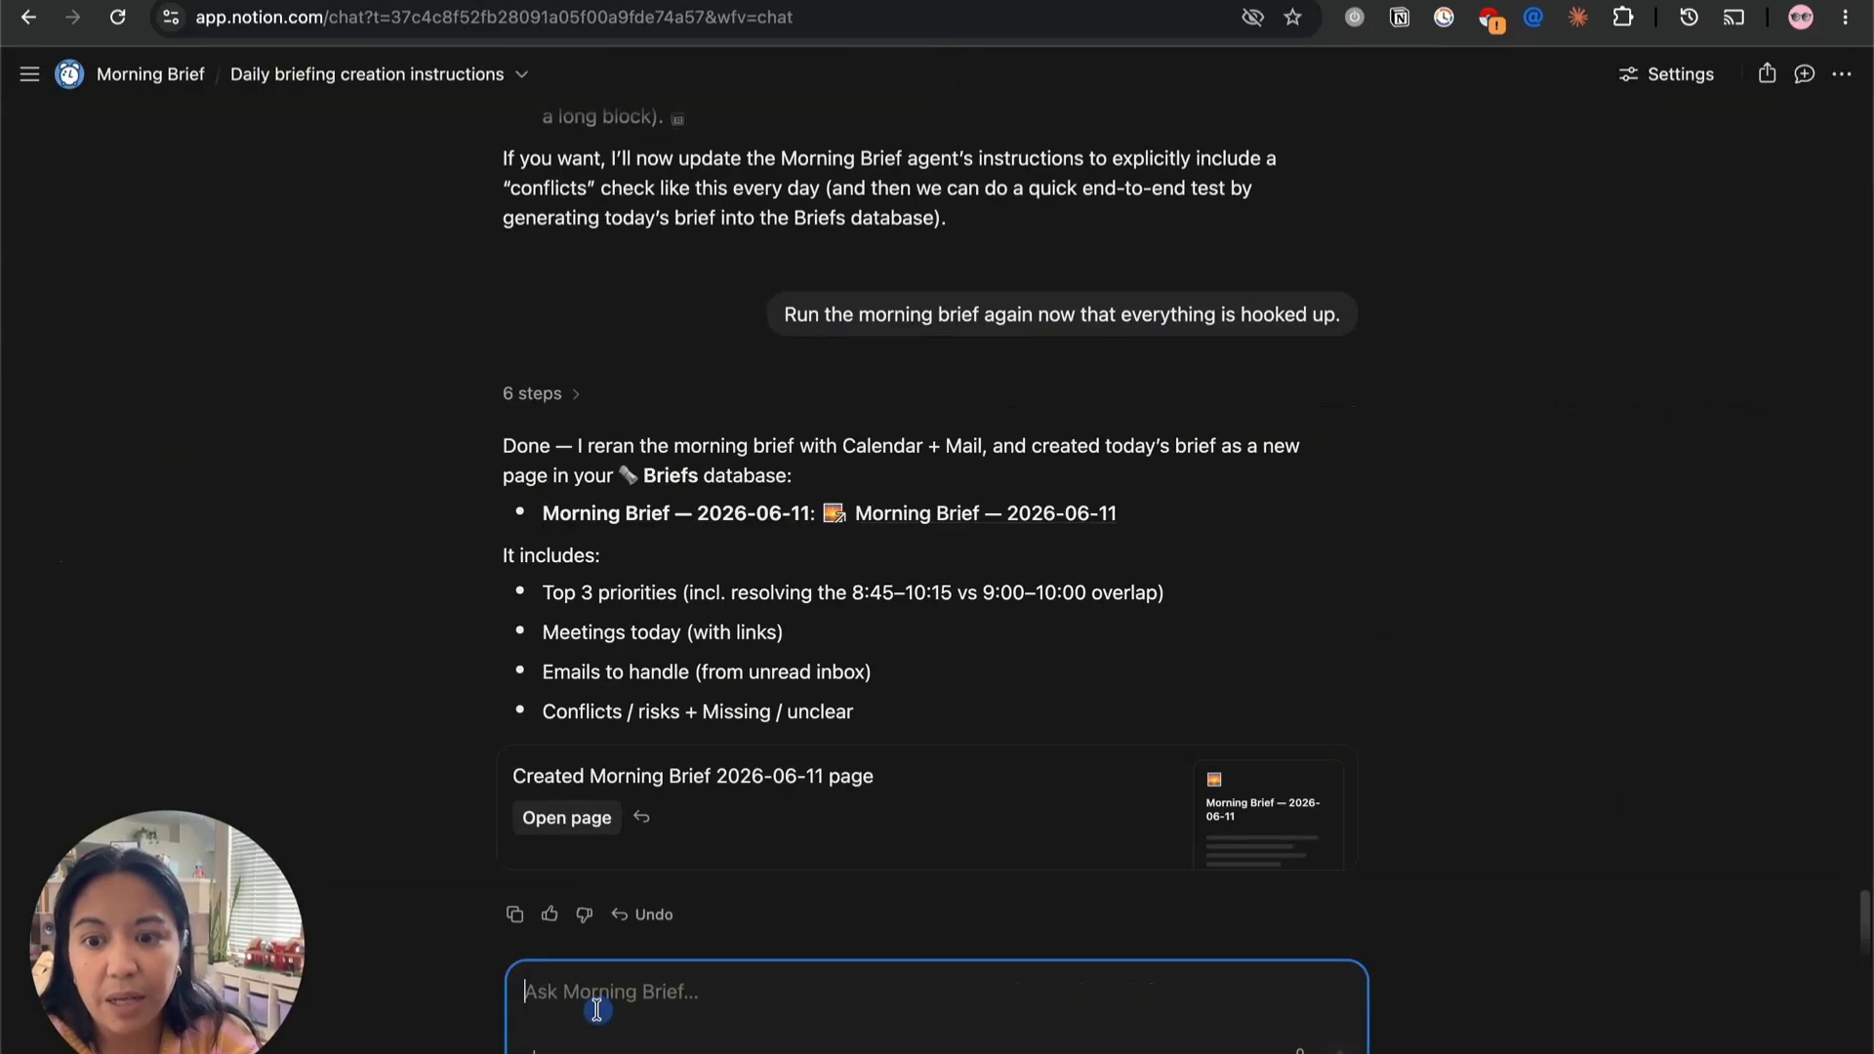
scroll(897, 554, "down", 1)
scroll(897, 554, "up", 1)
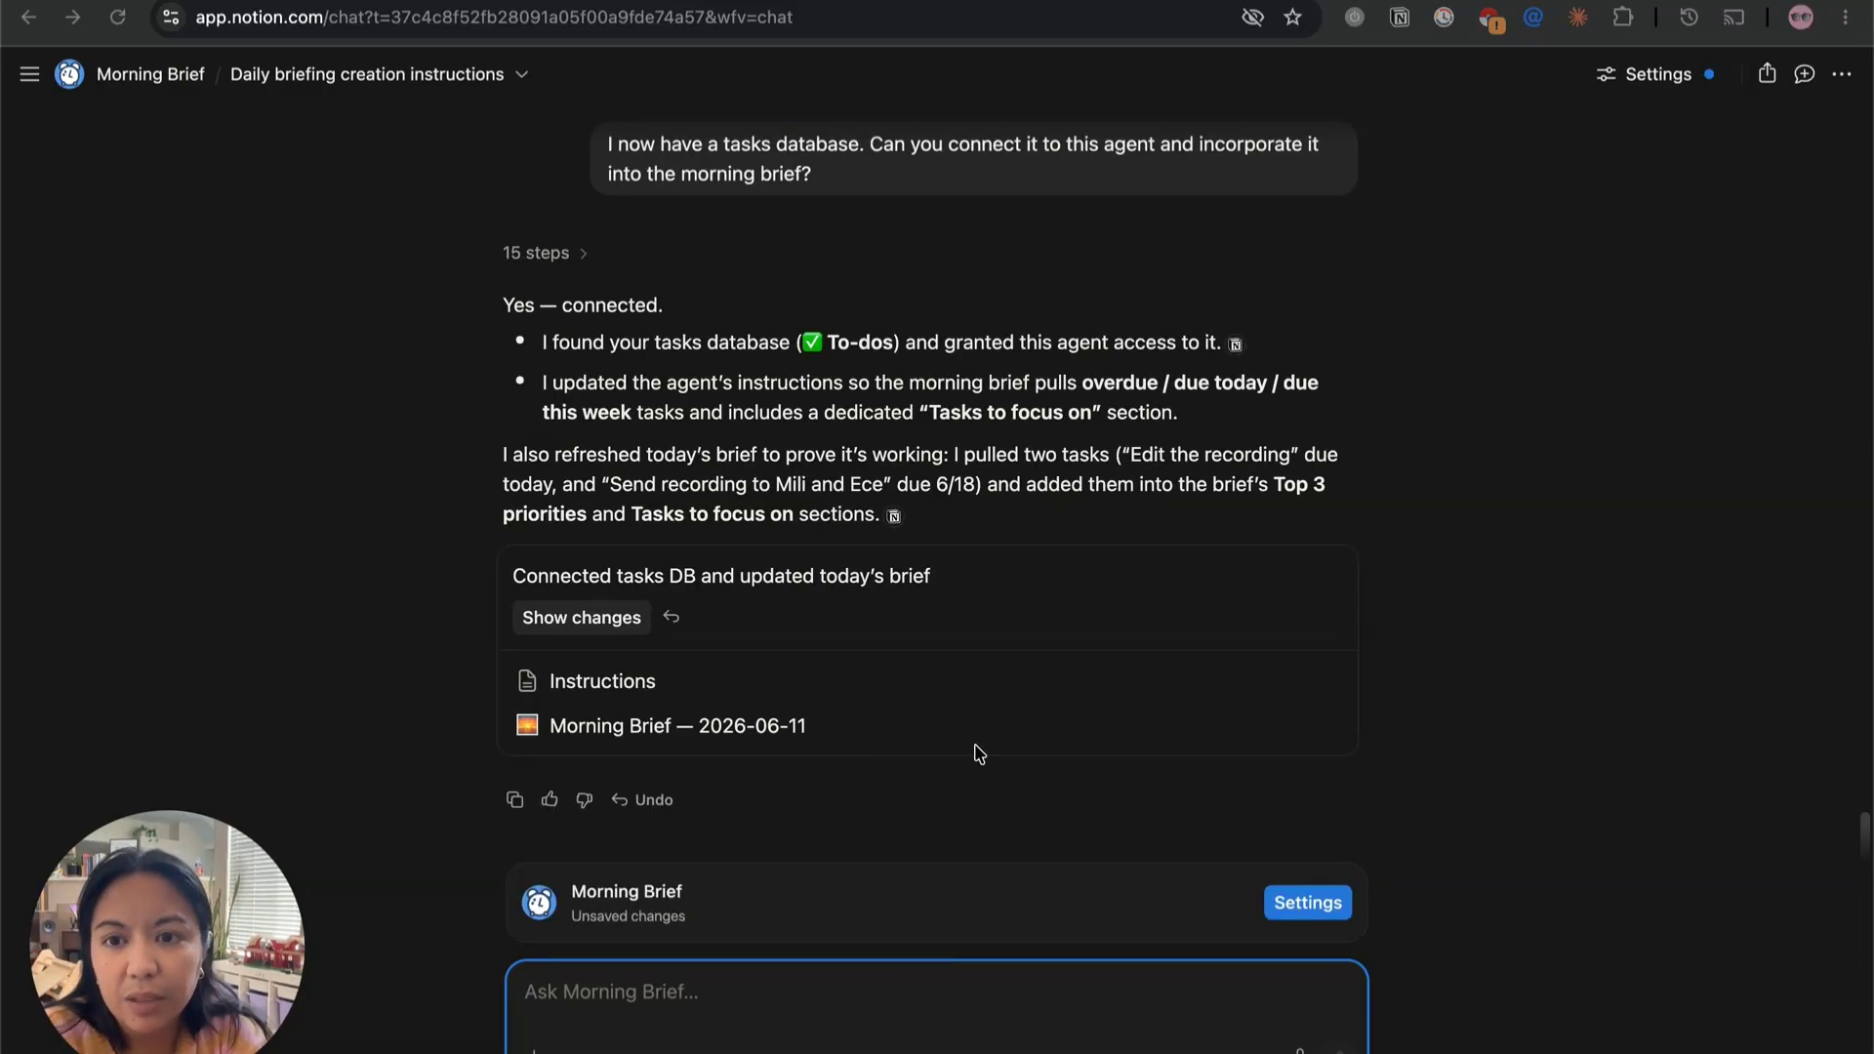
- Review the steps the agent took to connect the To-dos database and save the agent's updated settings
left_click(583, 257)
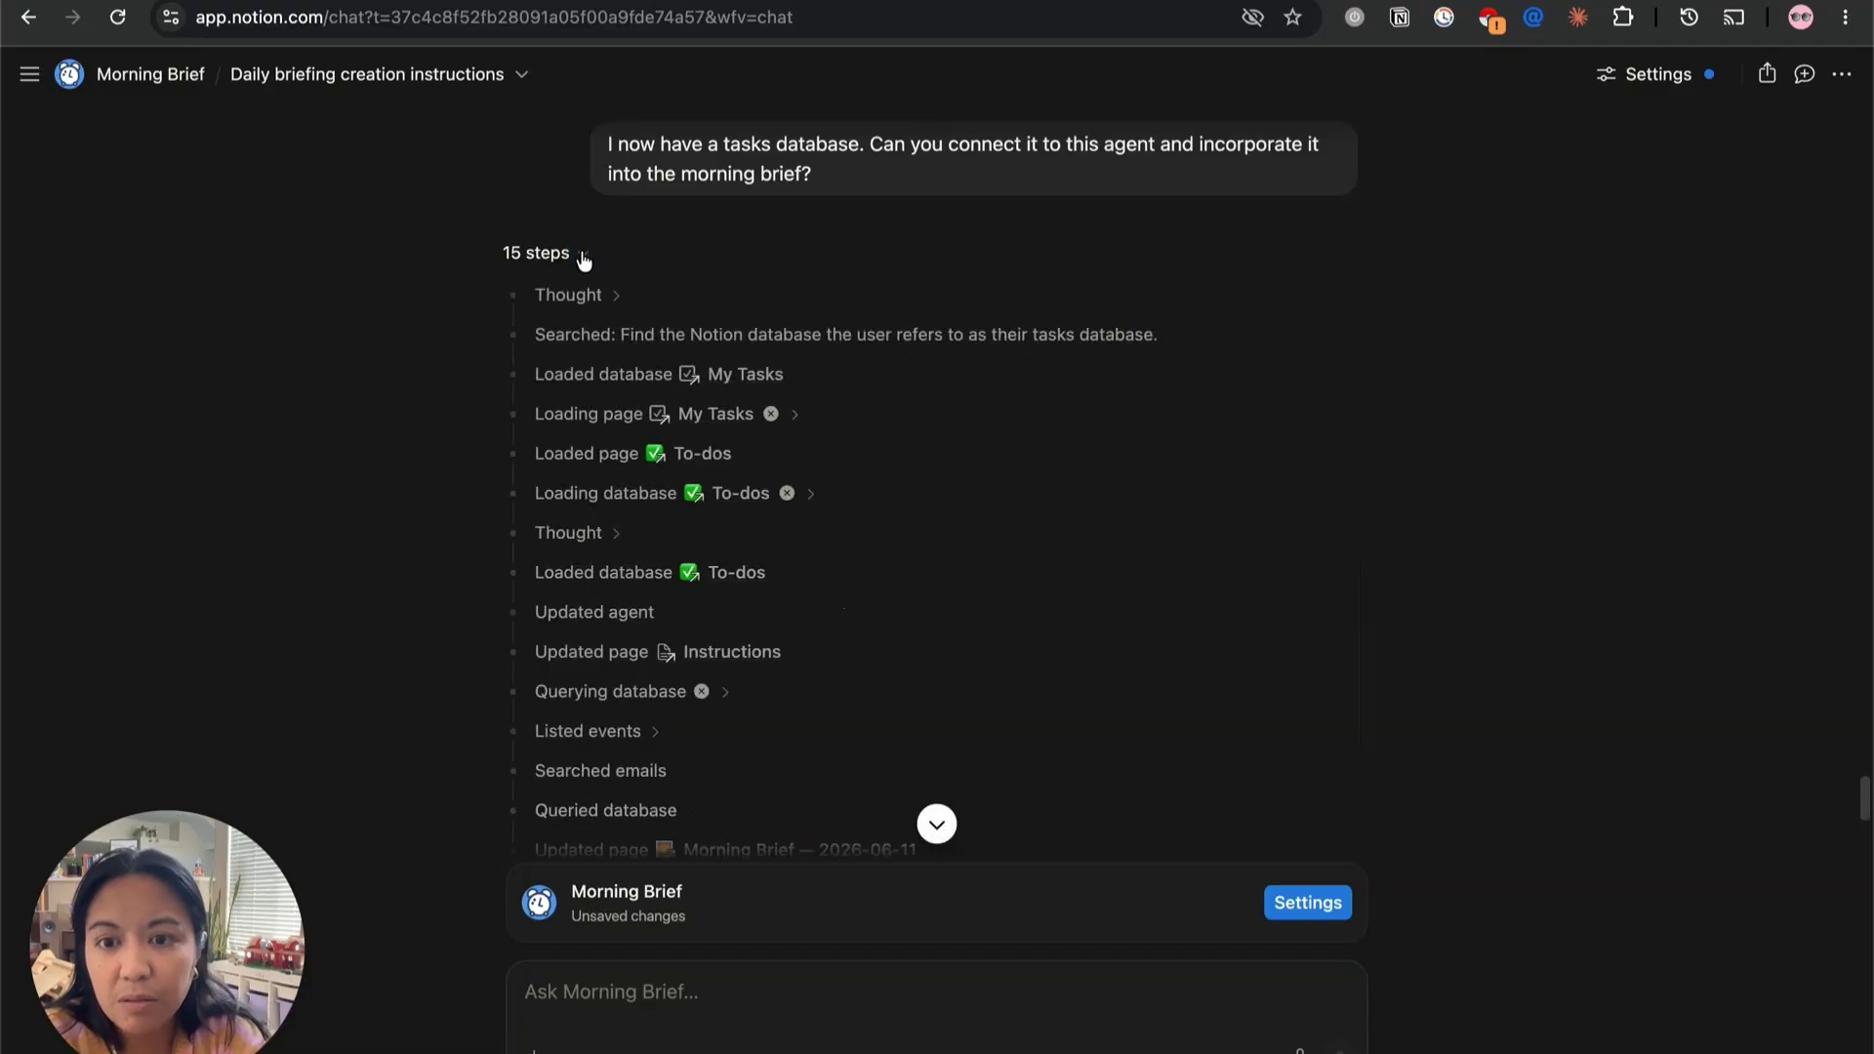
scroll(583, 258, "down", 4)
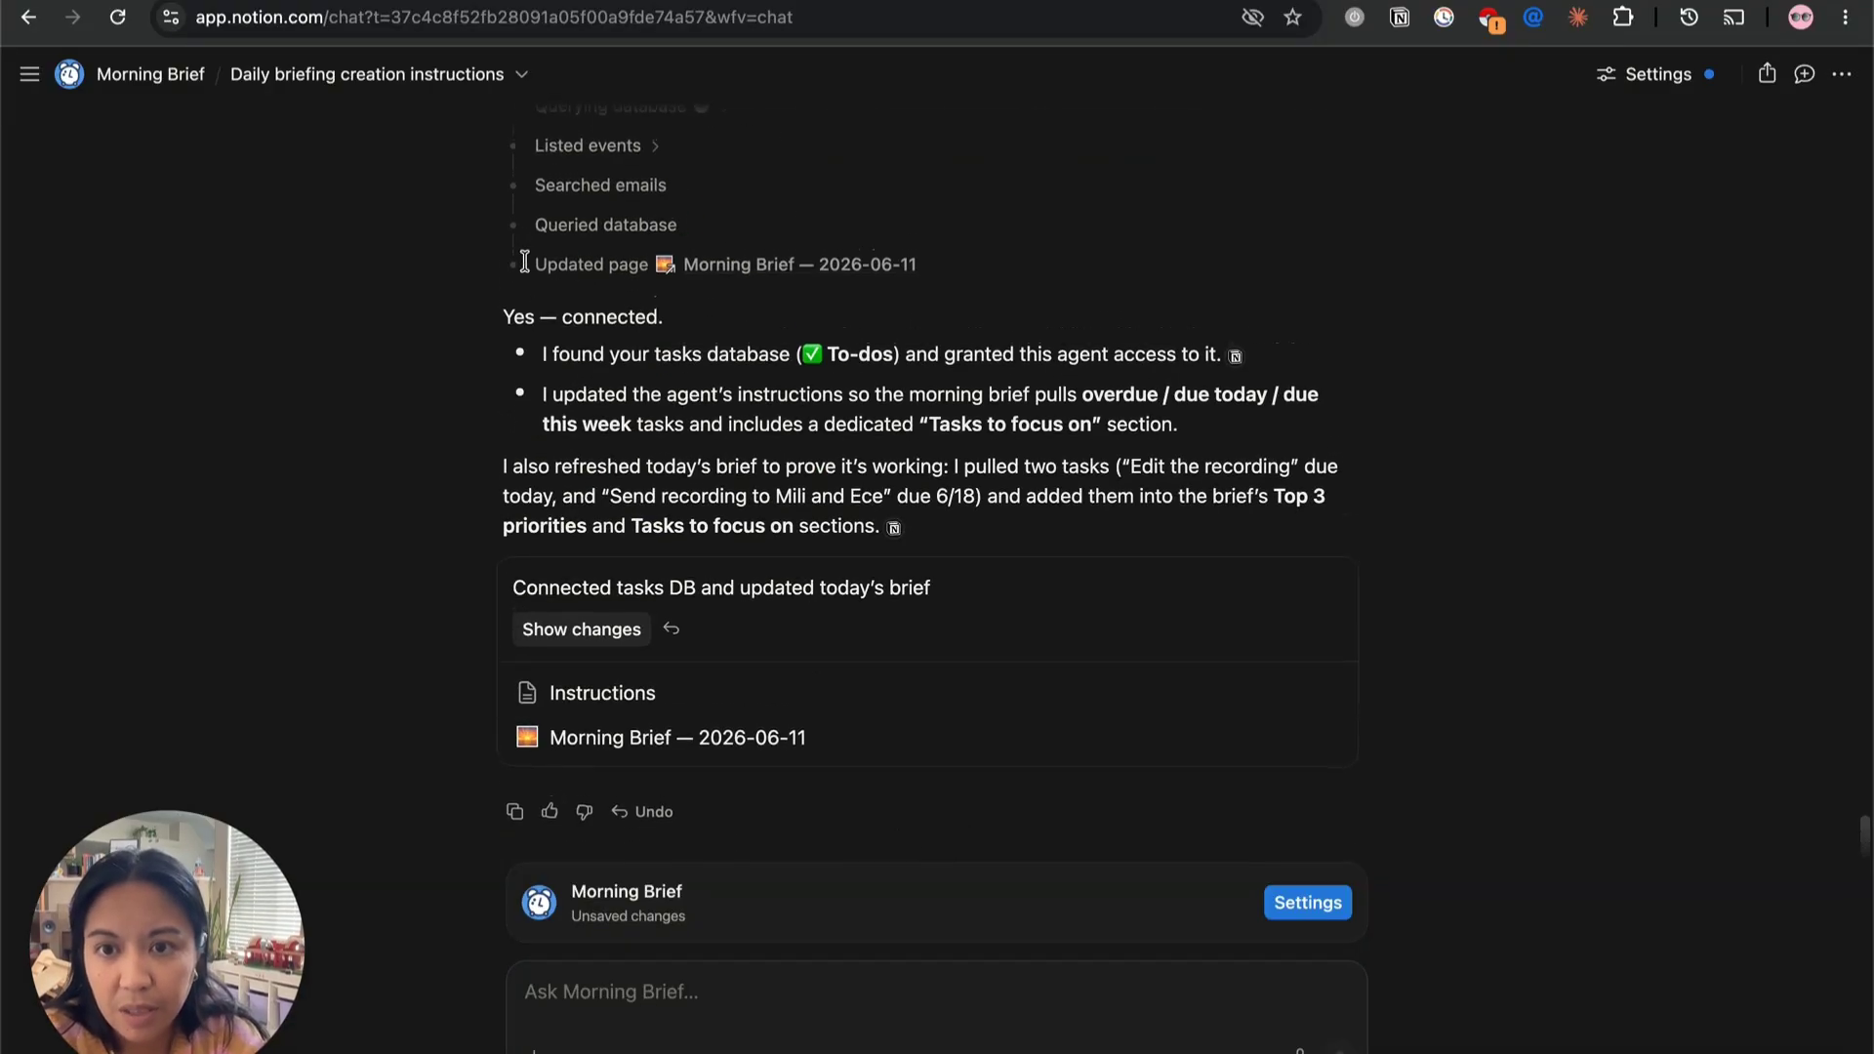
scroll(818, 254, "up", 5)
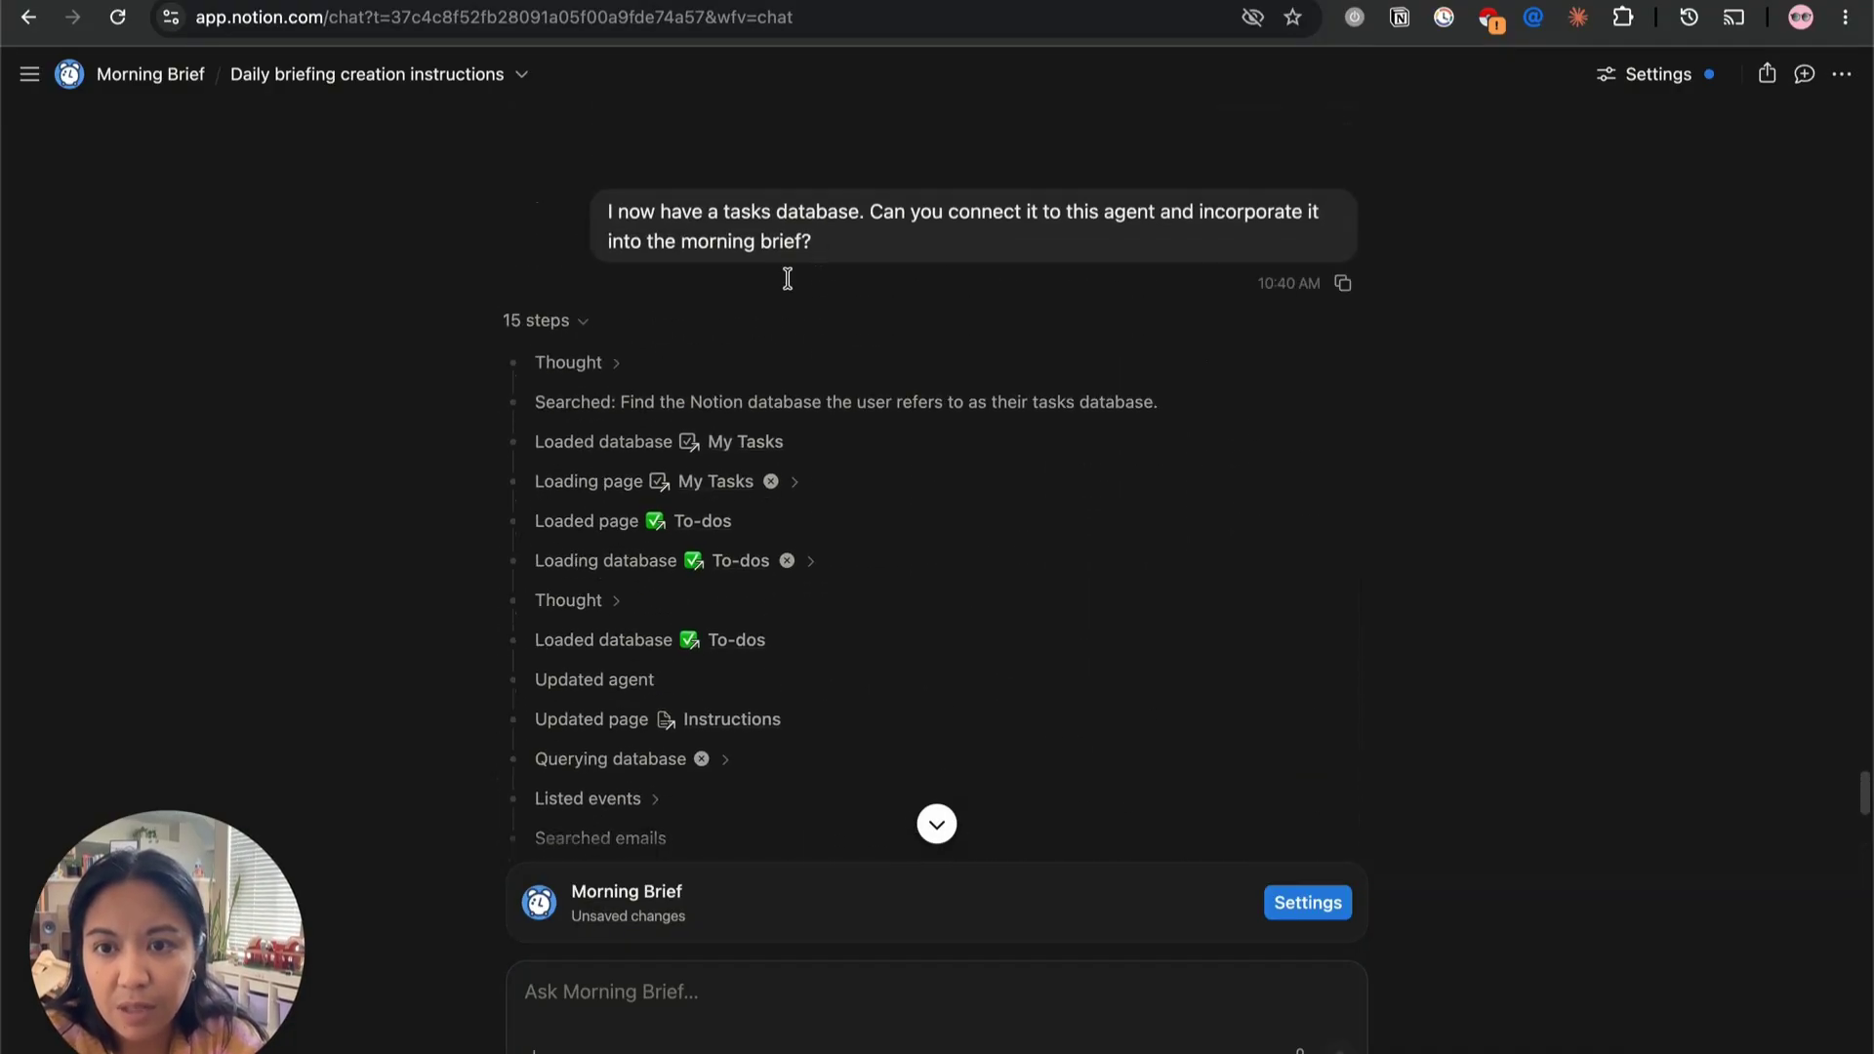
left_click(583, 322)
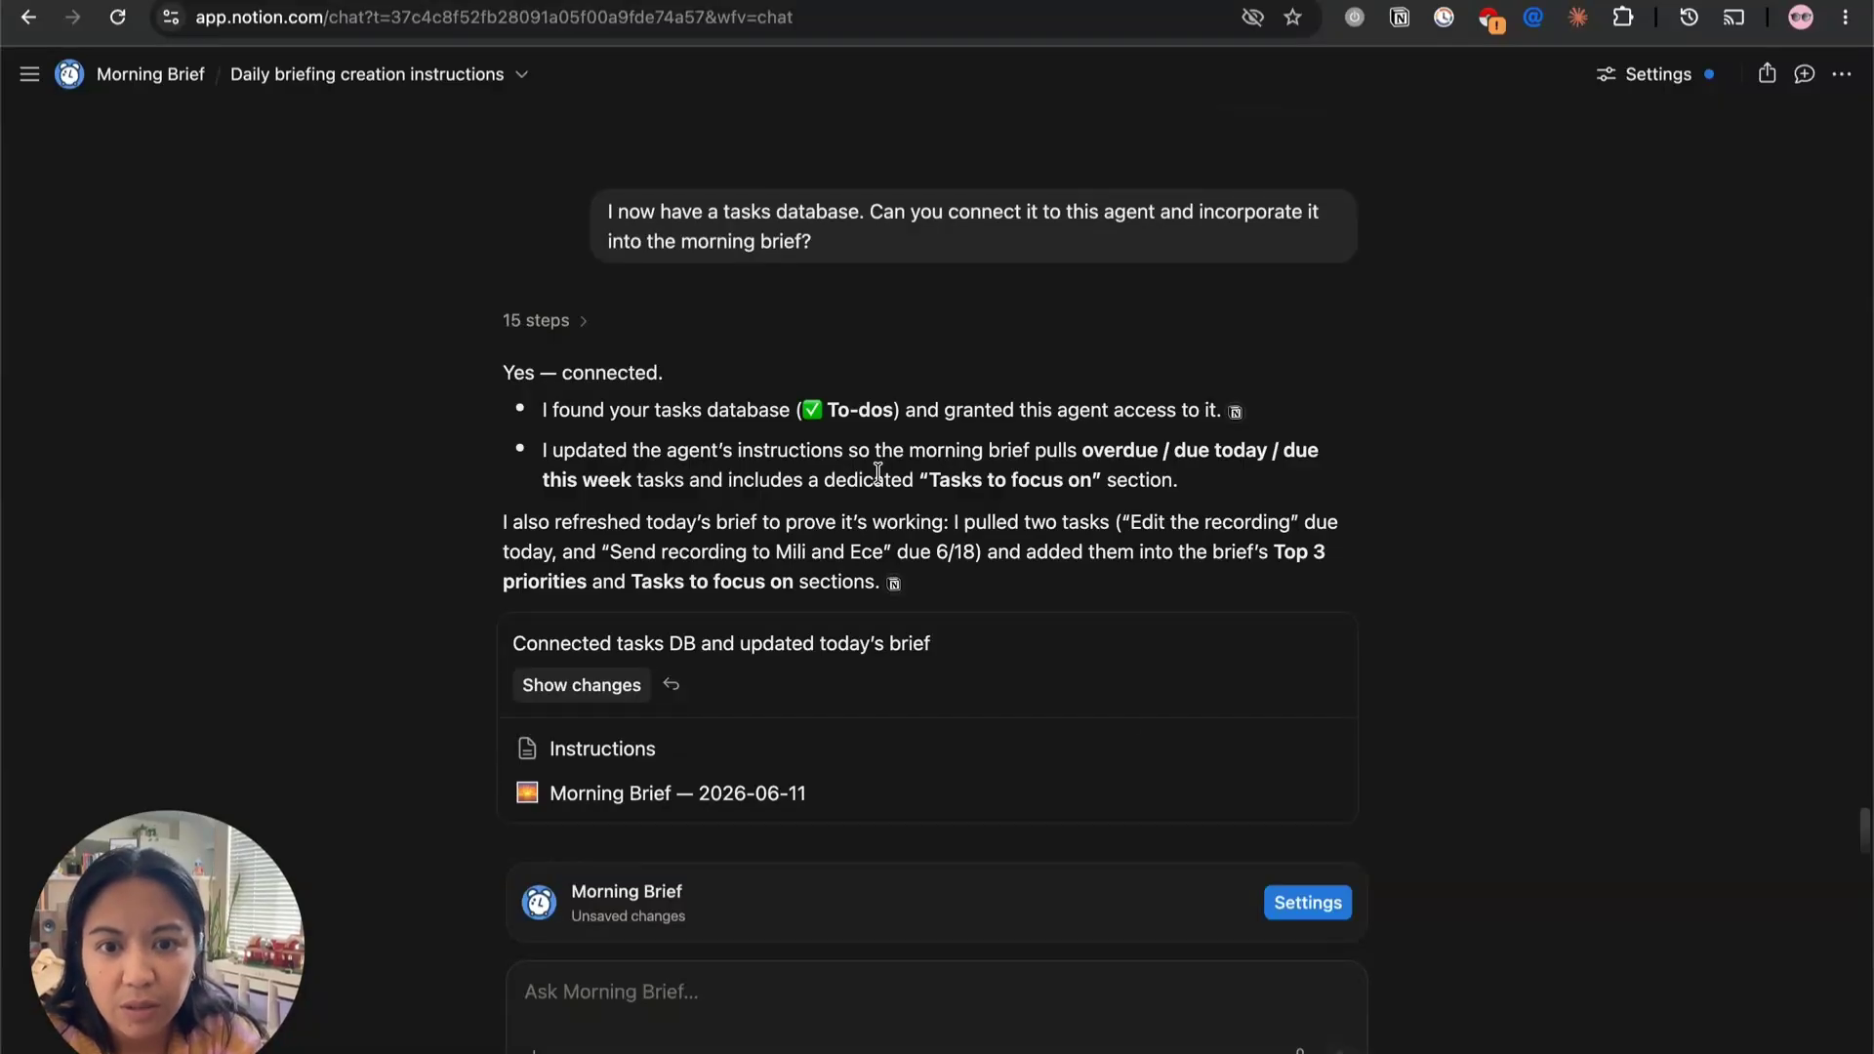
left_click(1330, 903)
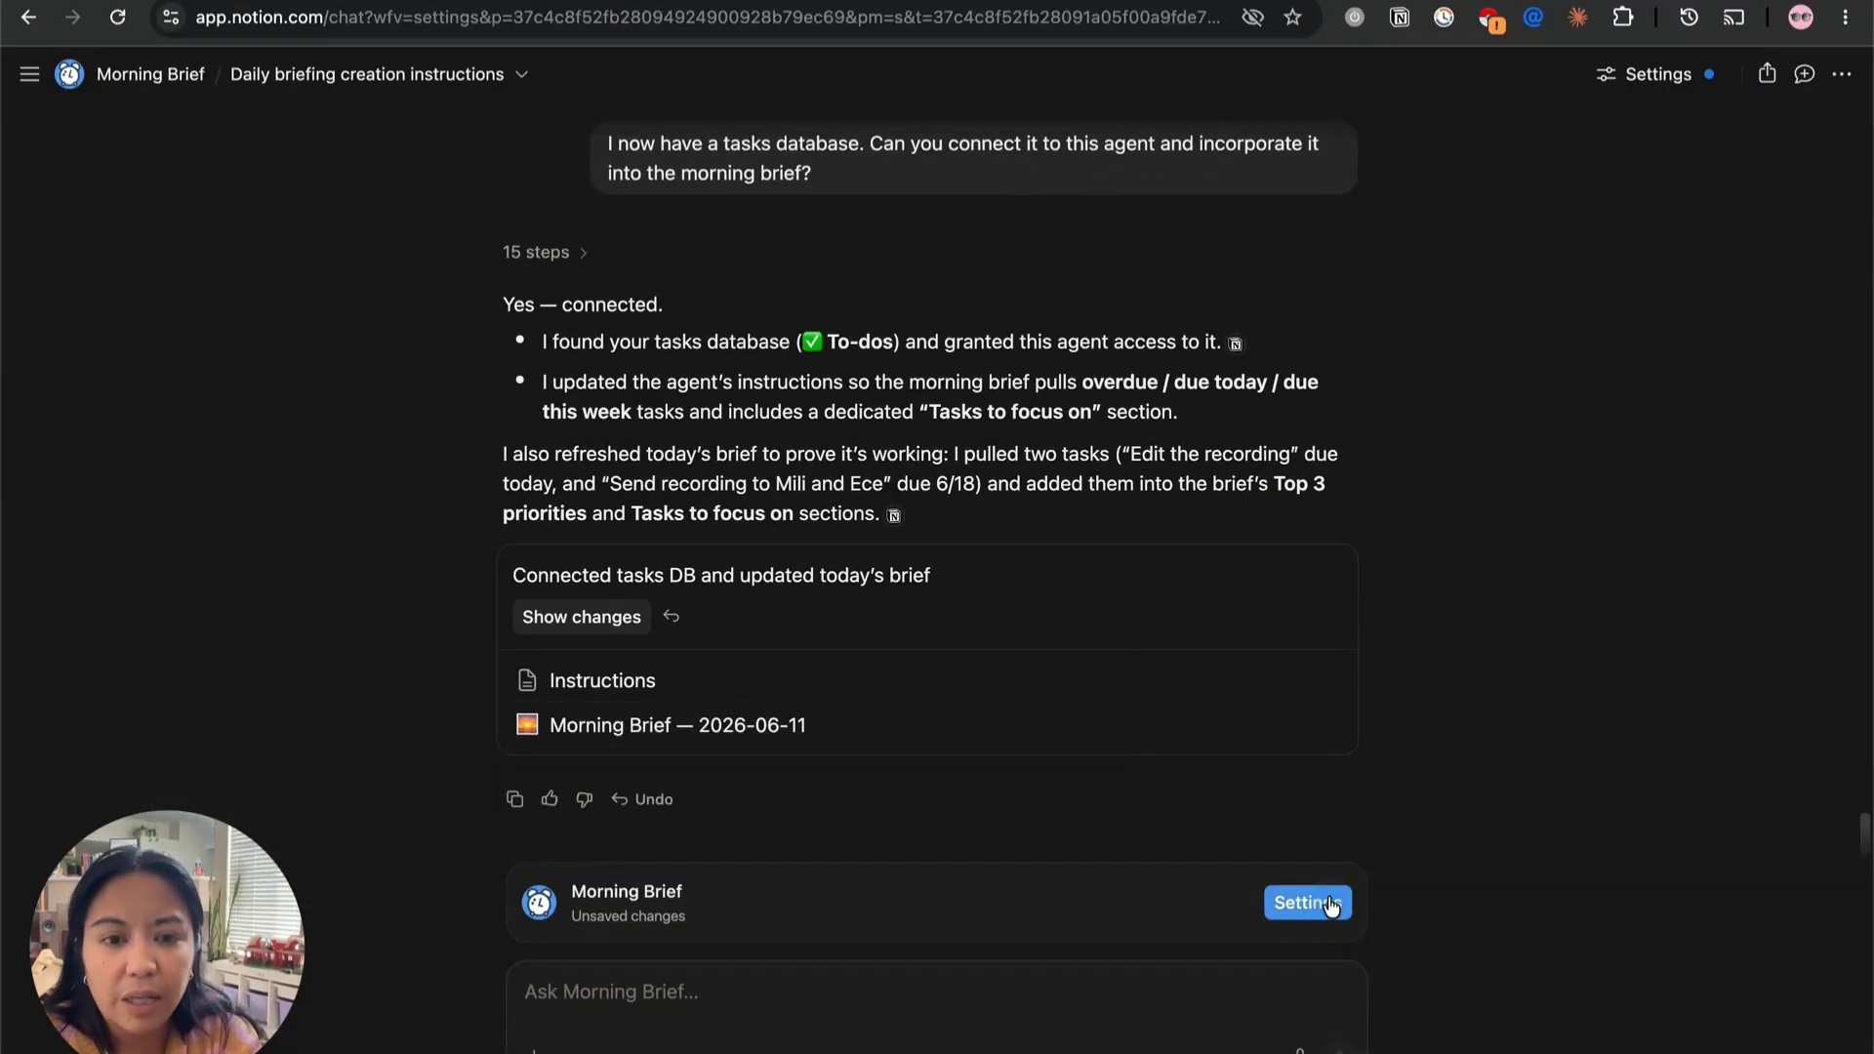
left_click(1815, 139)
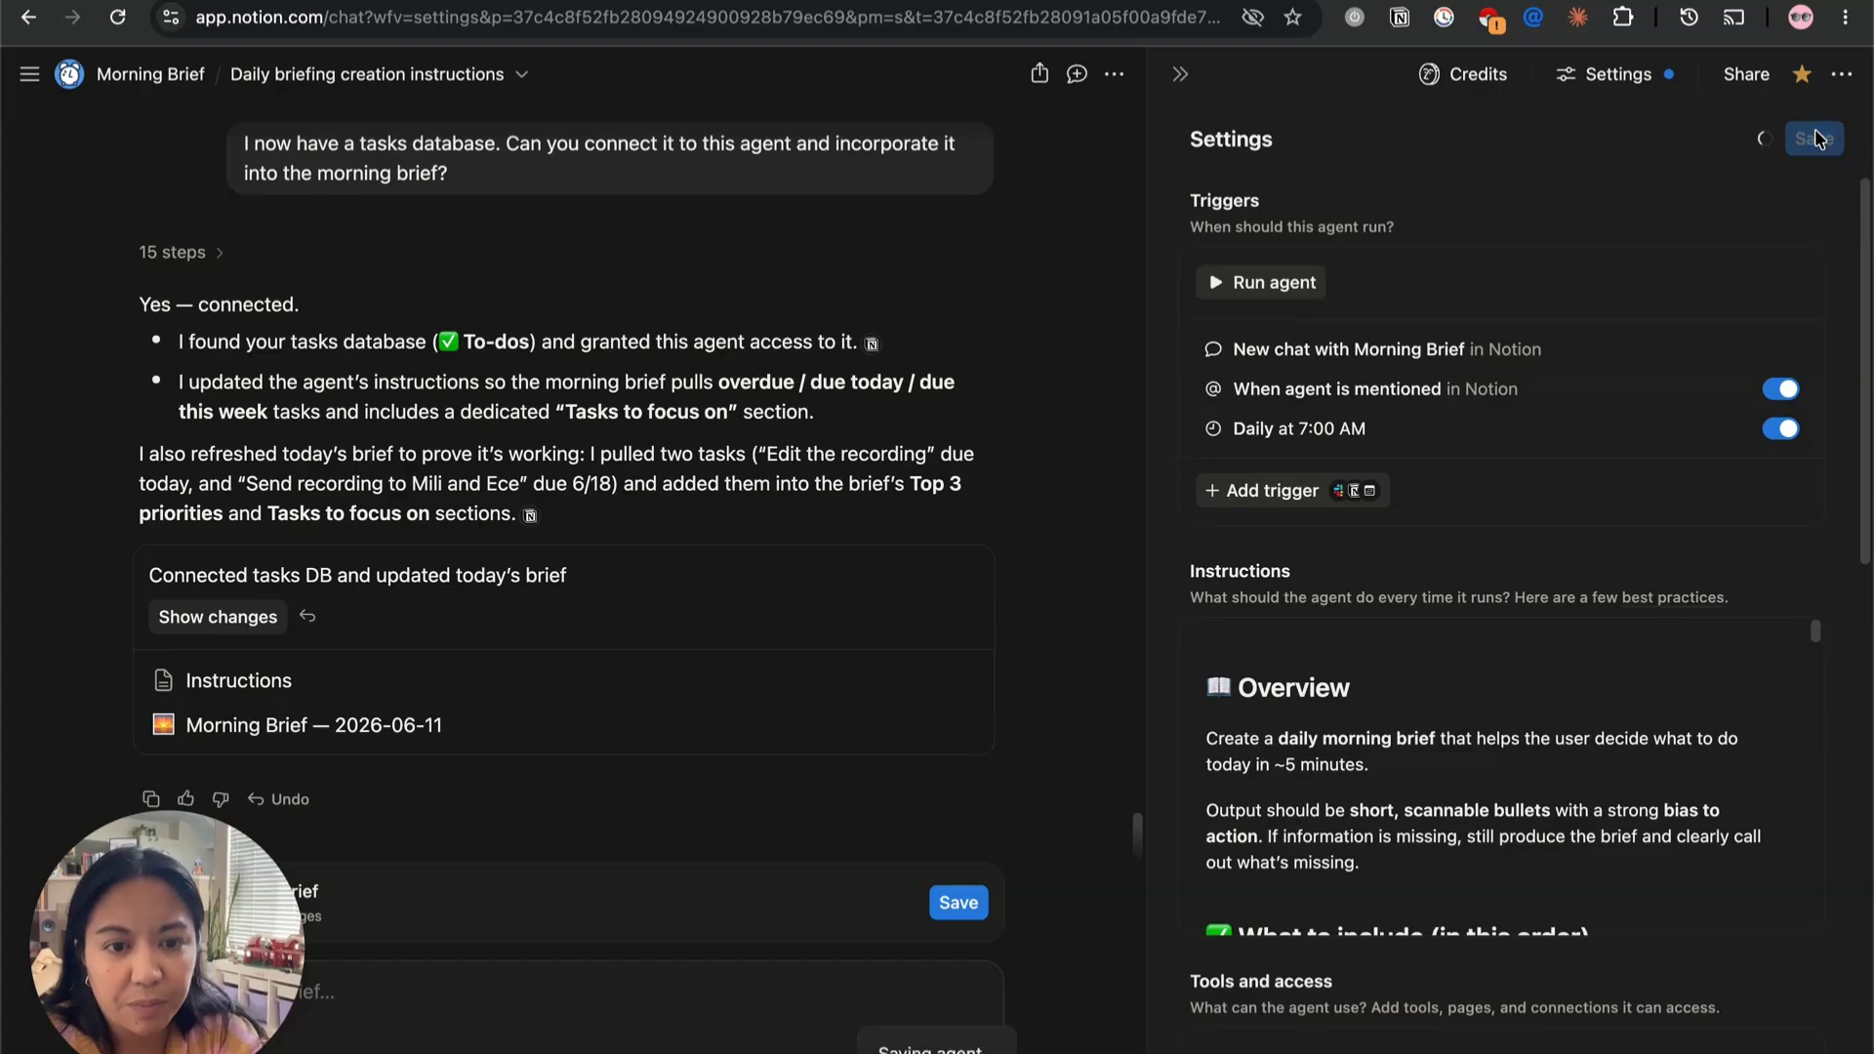
- Ask the agent to run as if today is Friday, June 12, and open the created brief as a full page
left_click(412, 975)
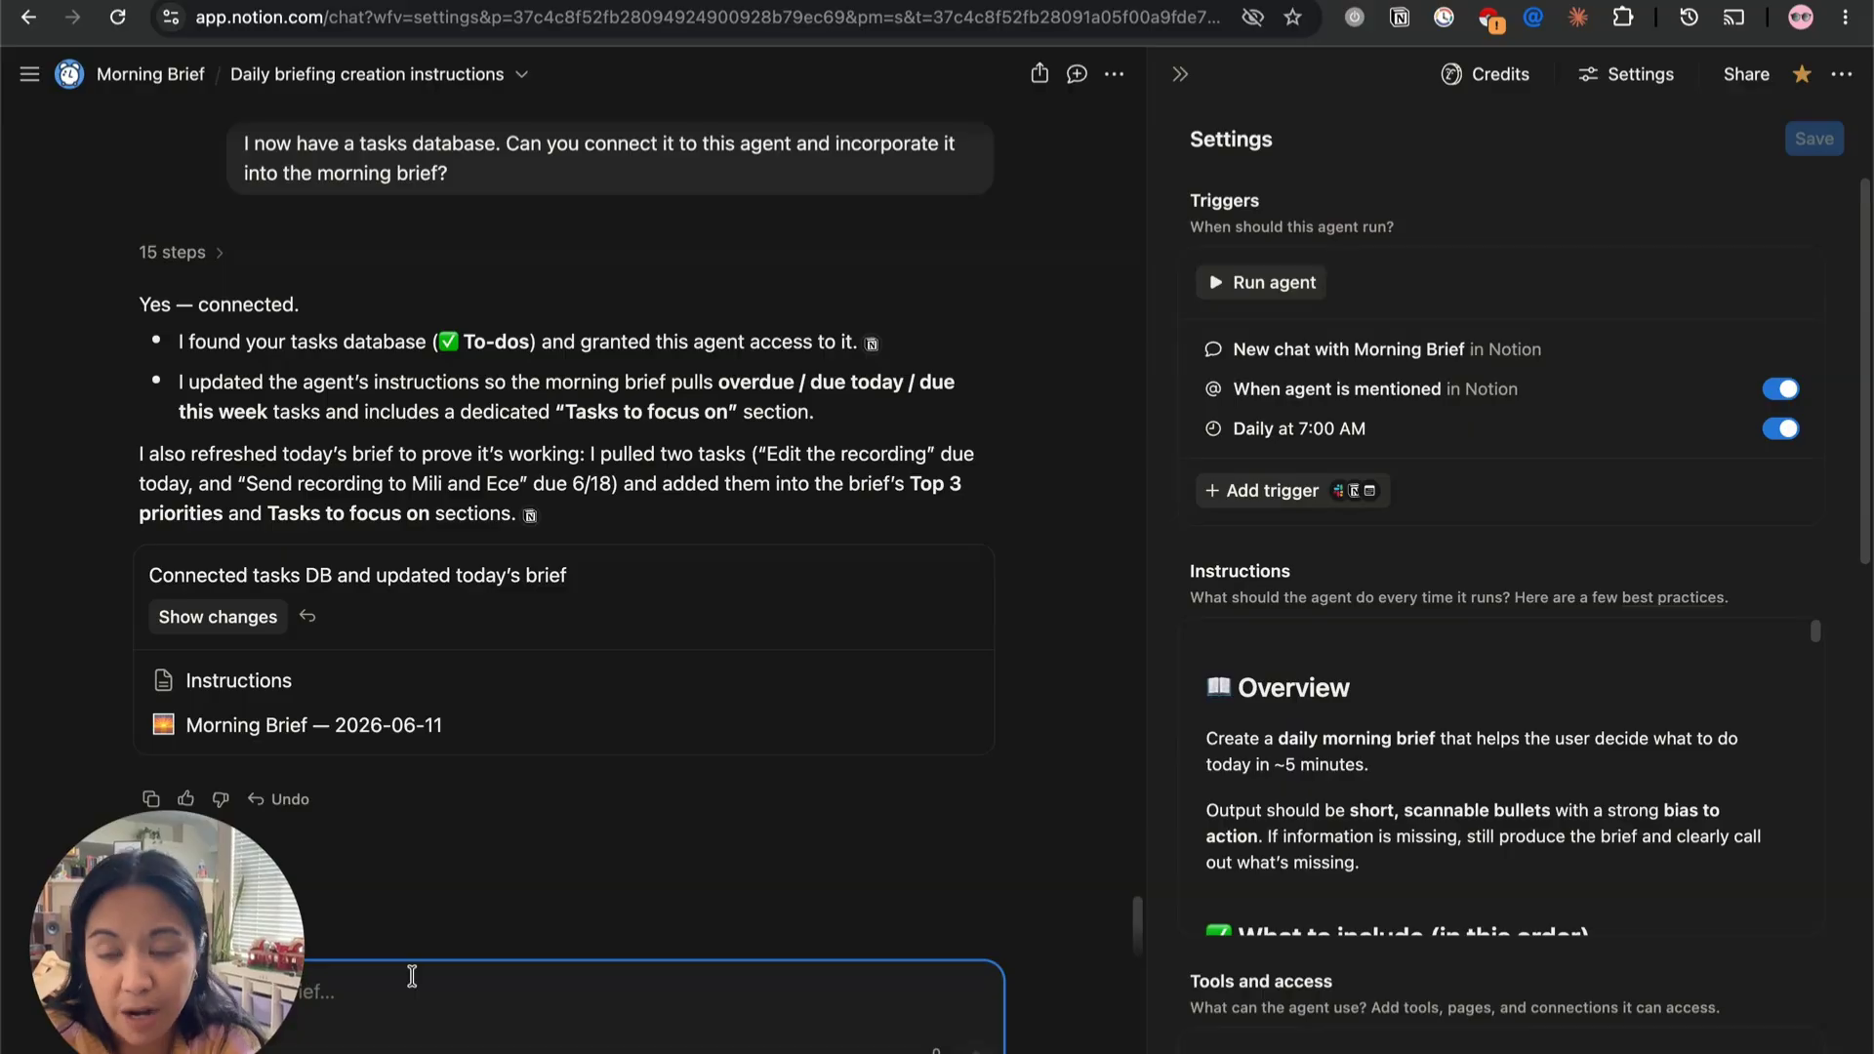
key("super+v")
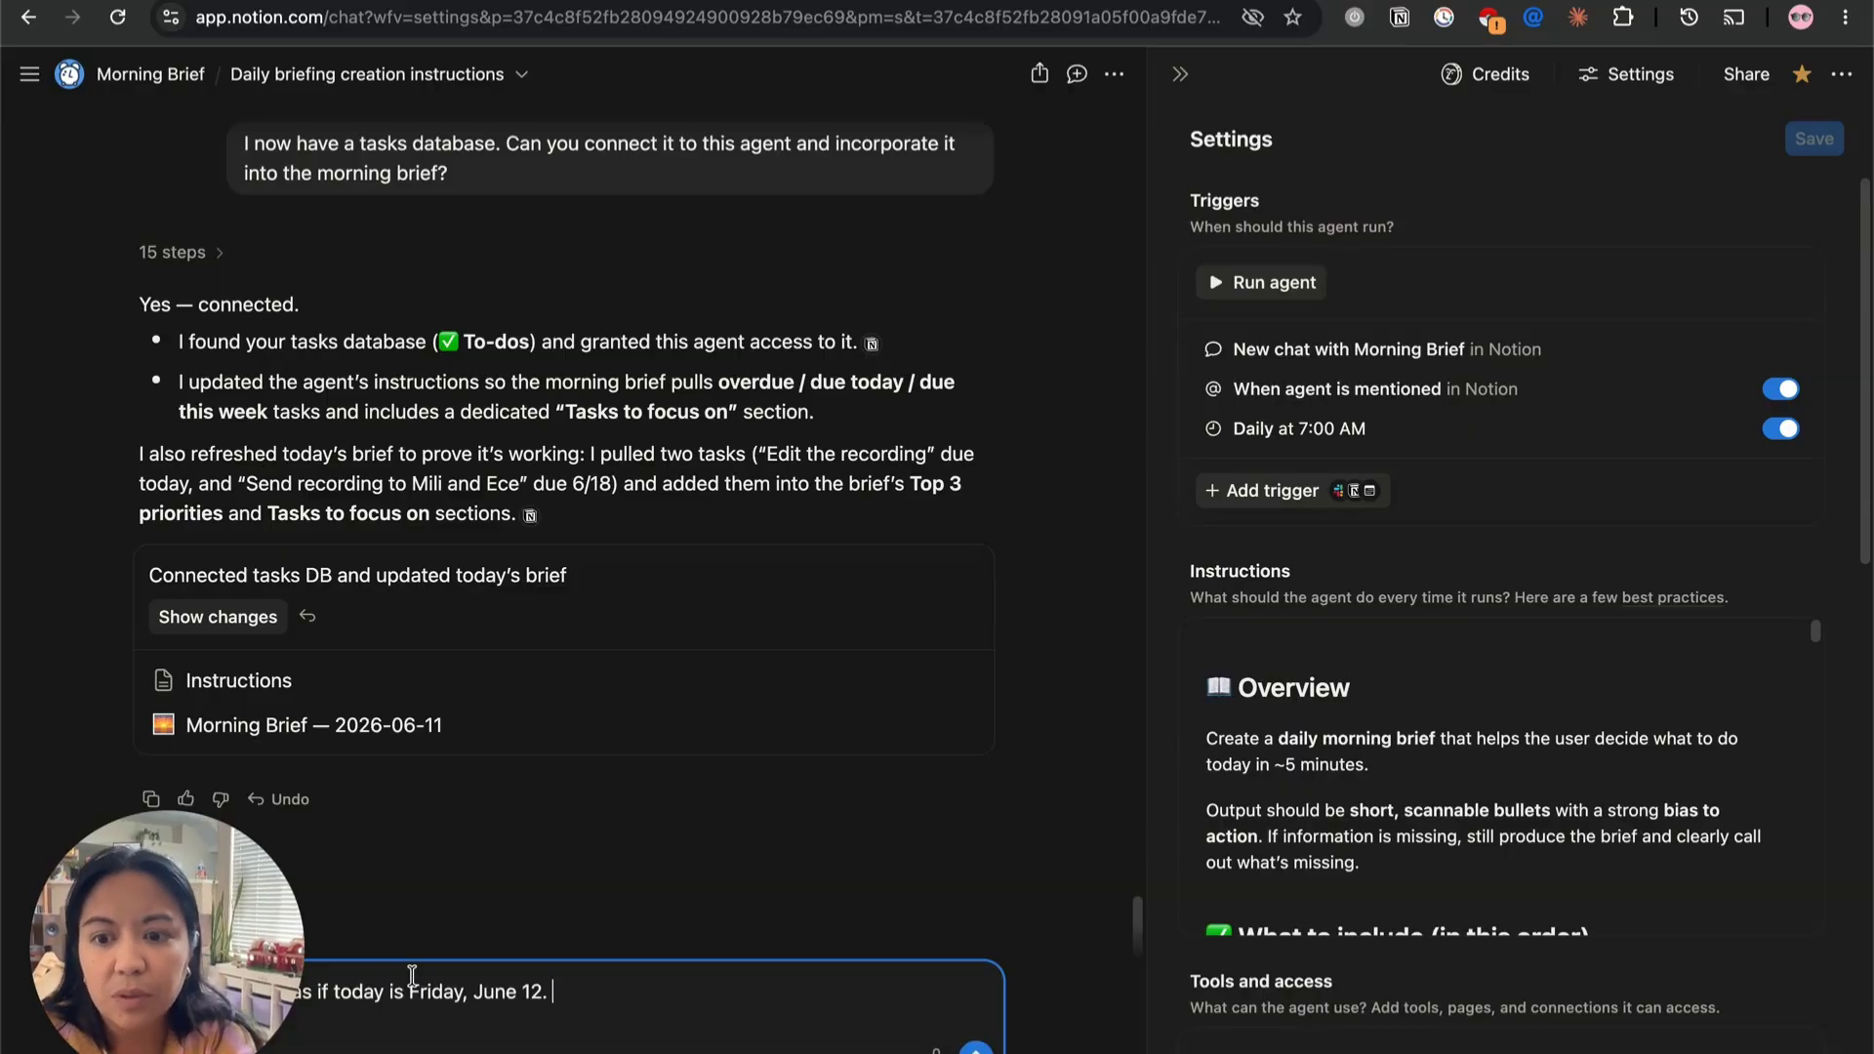
key("Return")
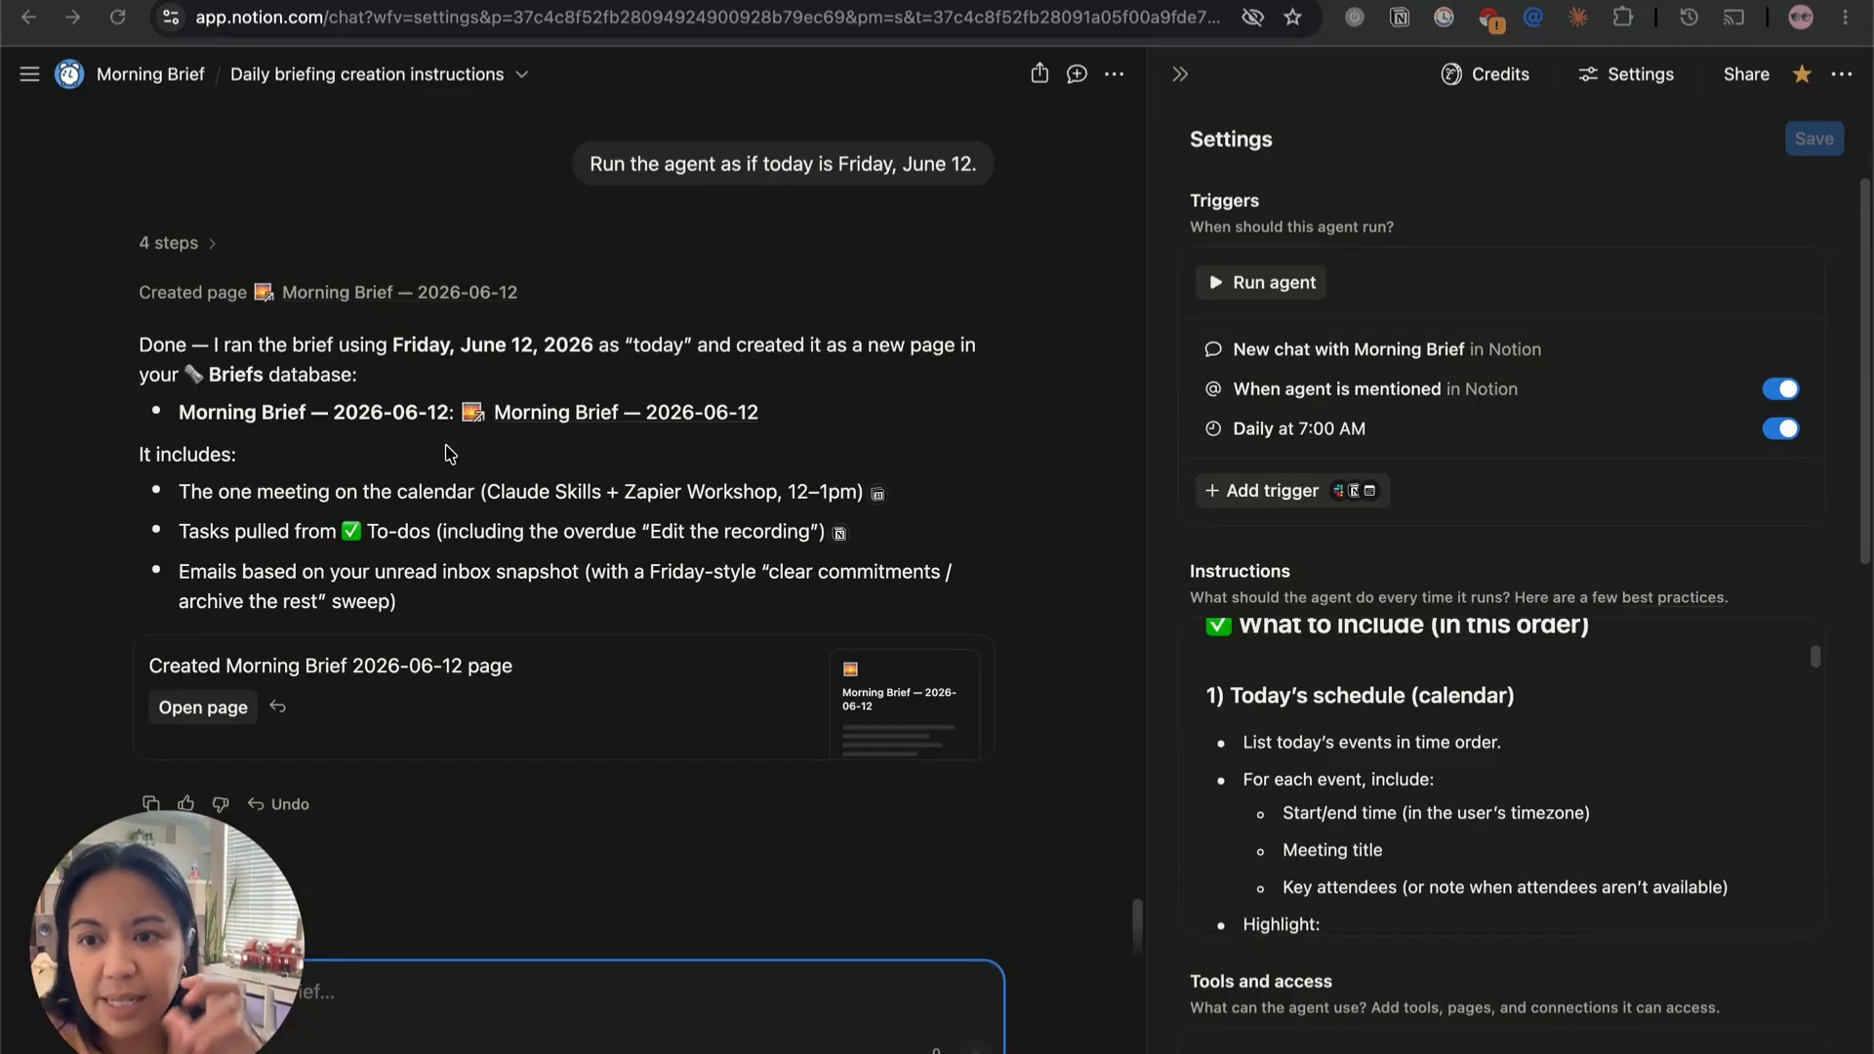
left_click(213, 710)
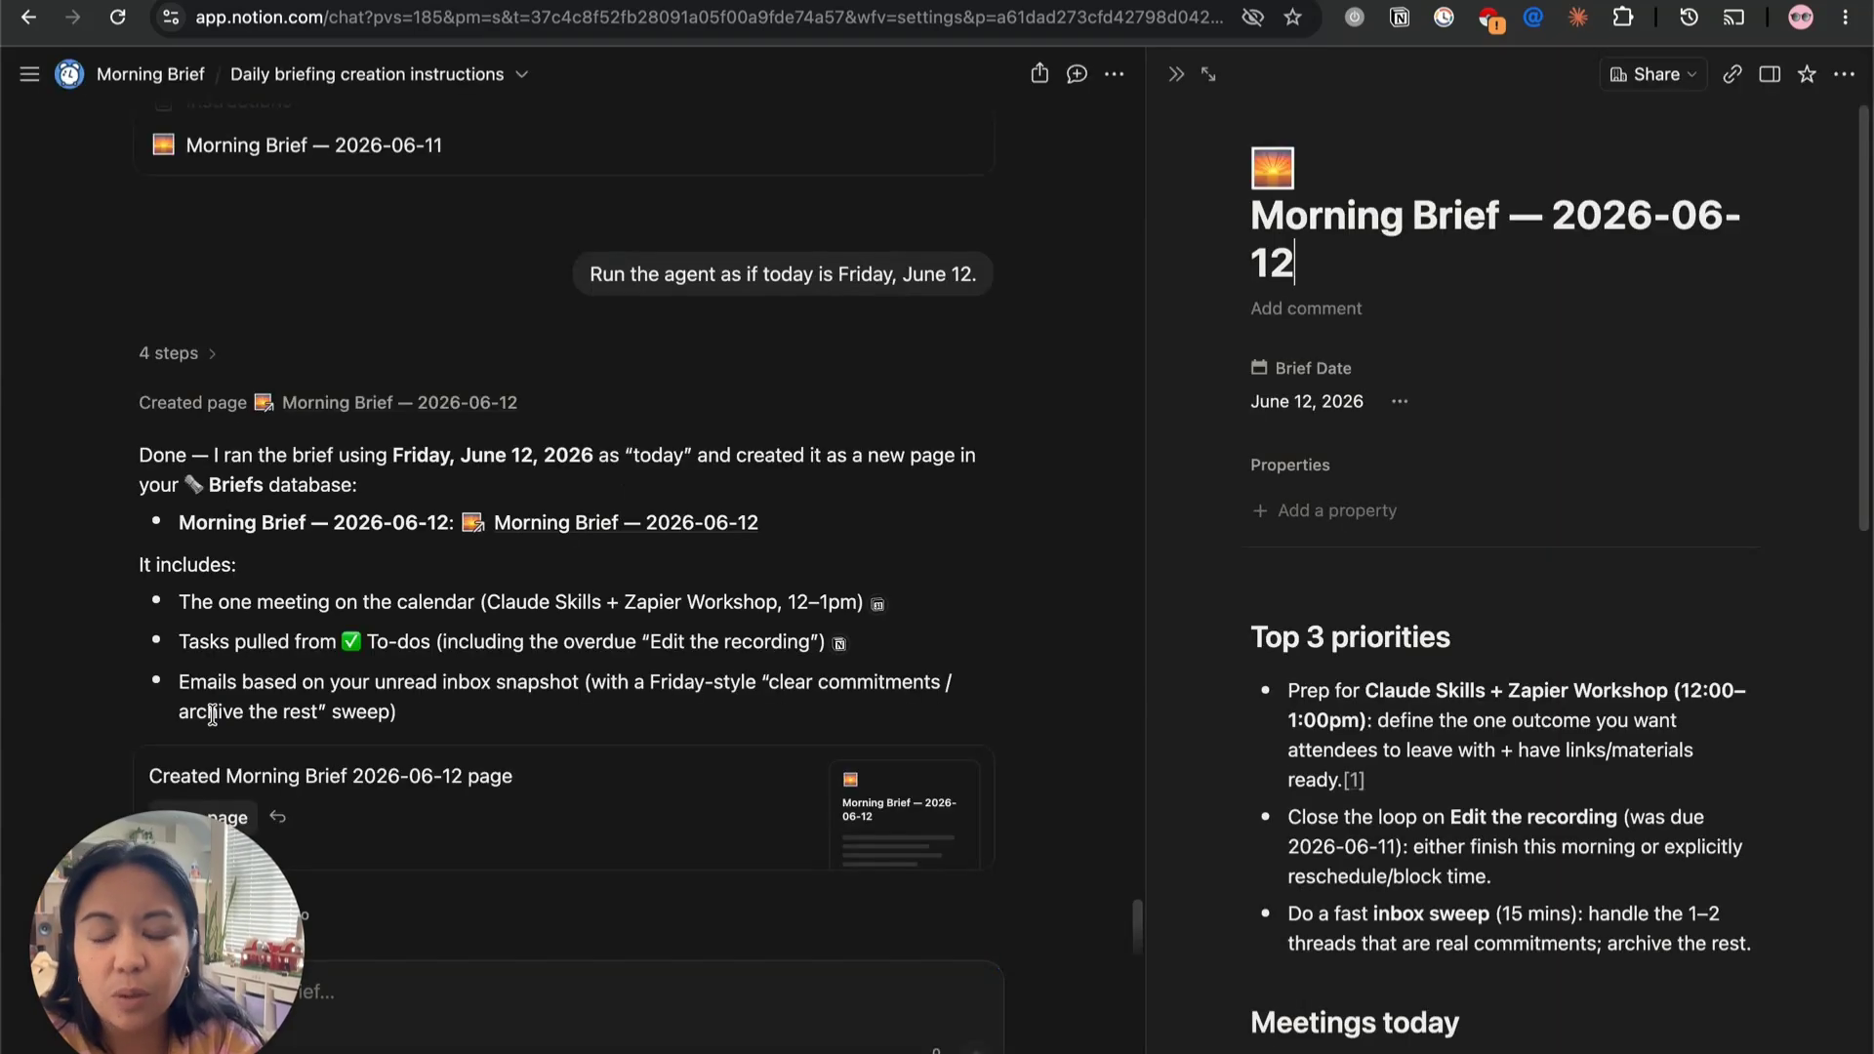
left_click(1208, 74)
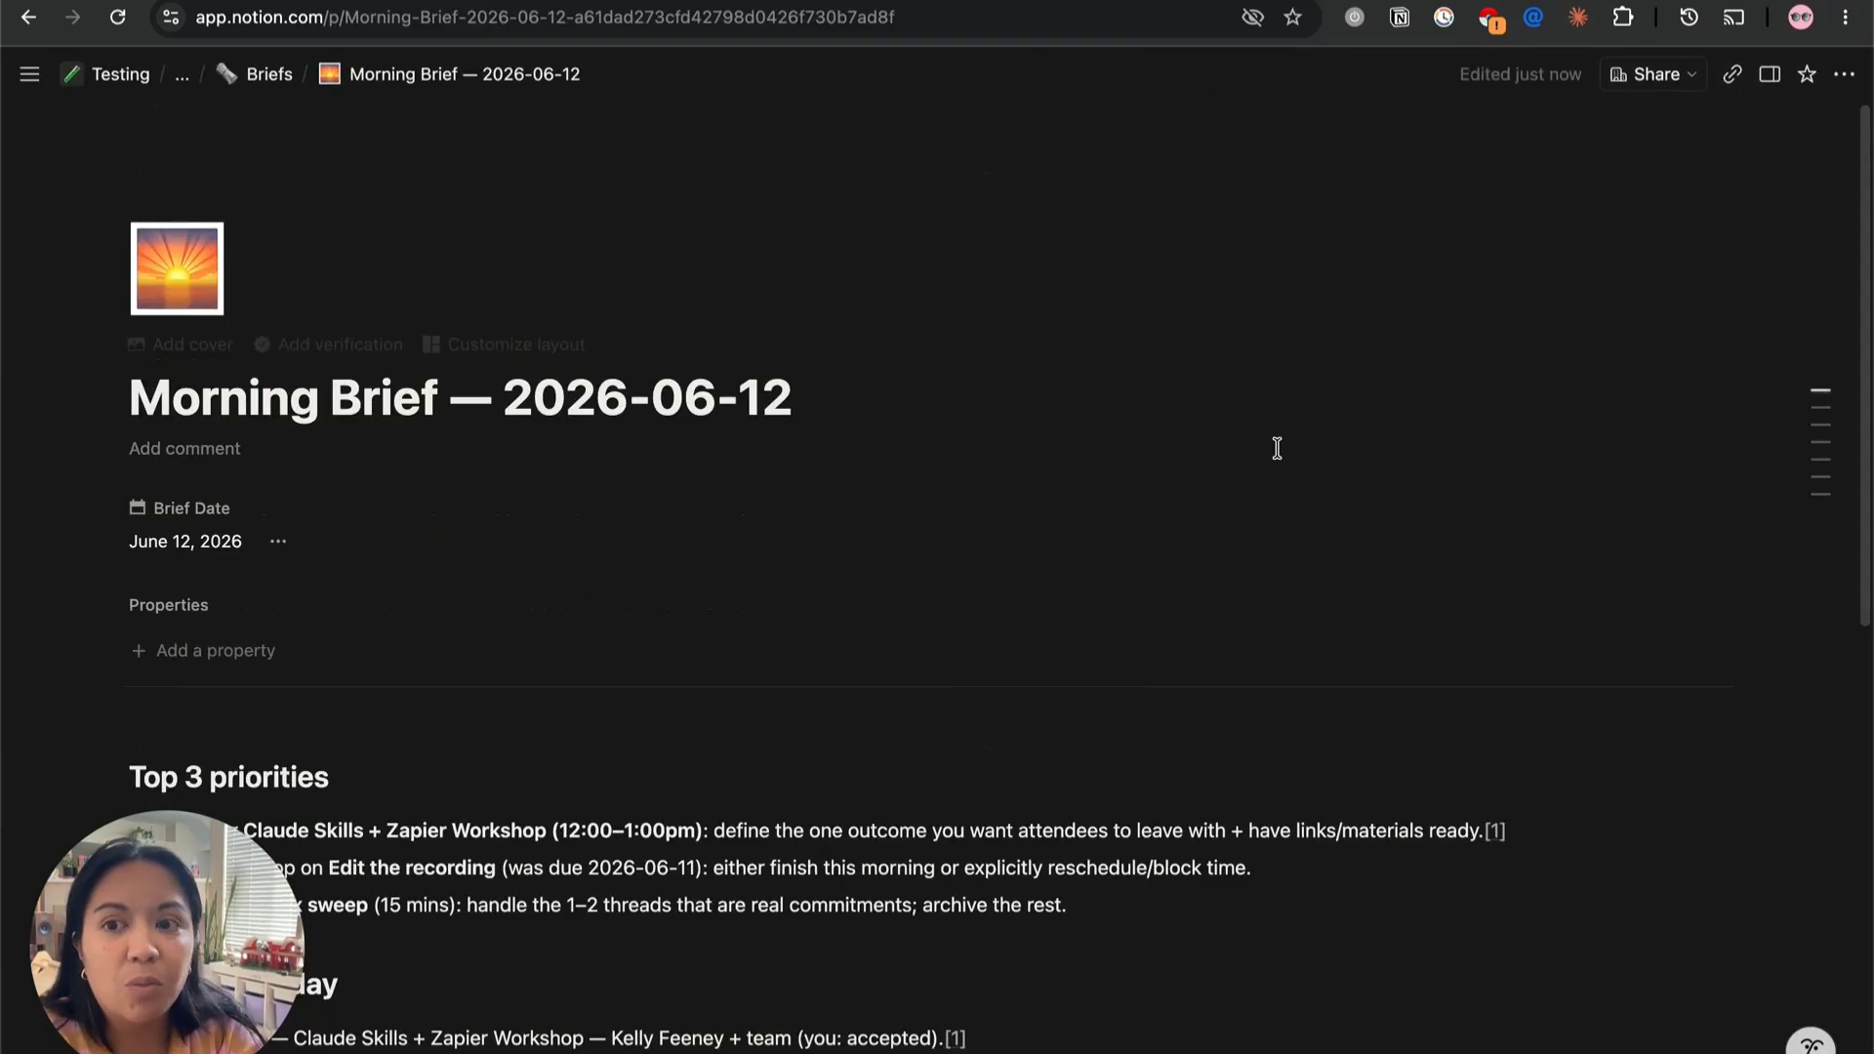
- Examine the June 12 brief's top priorities and meetings, particularly the priority about editing the recording
scroll(1268, 459, "down", 2)
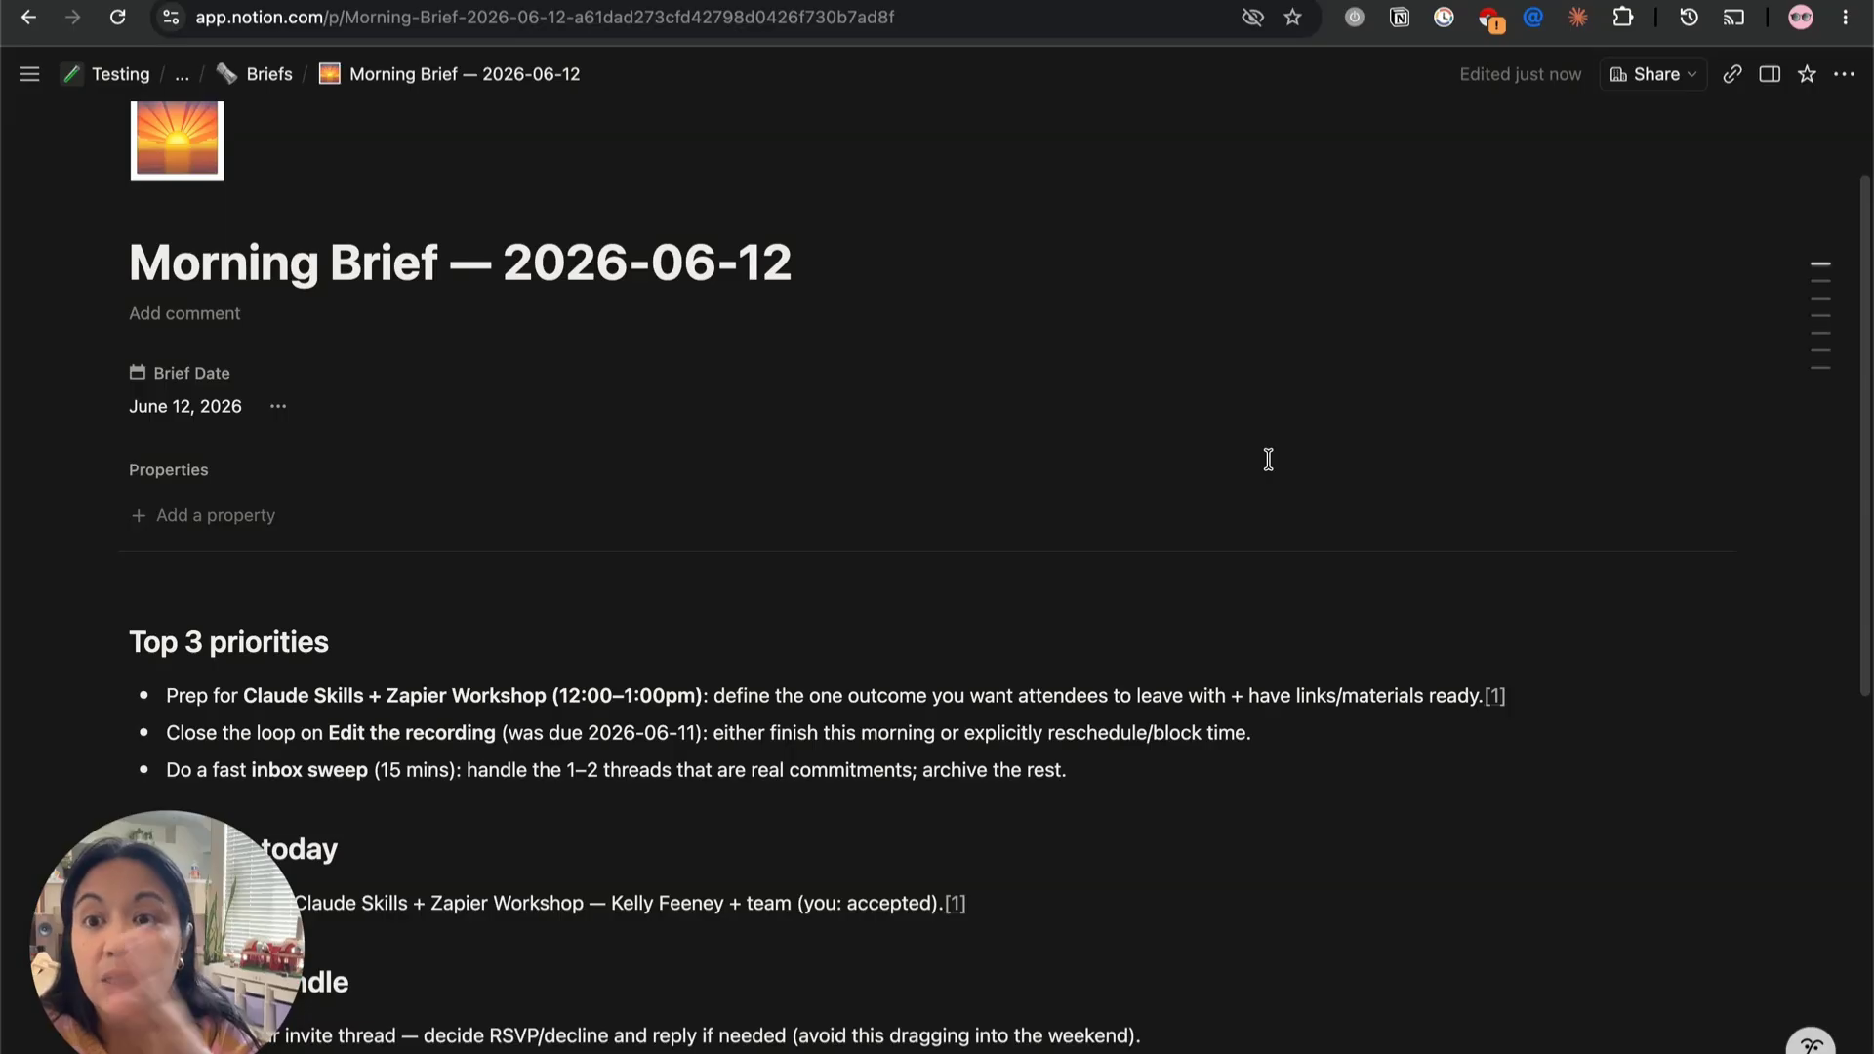
scroll(737, 627, "down", 2)
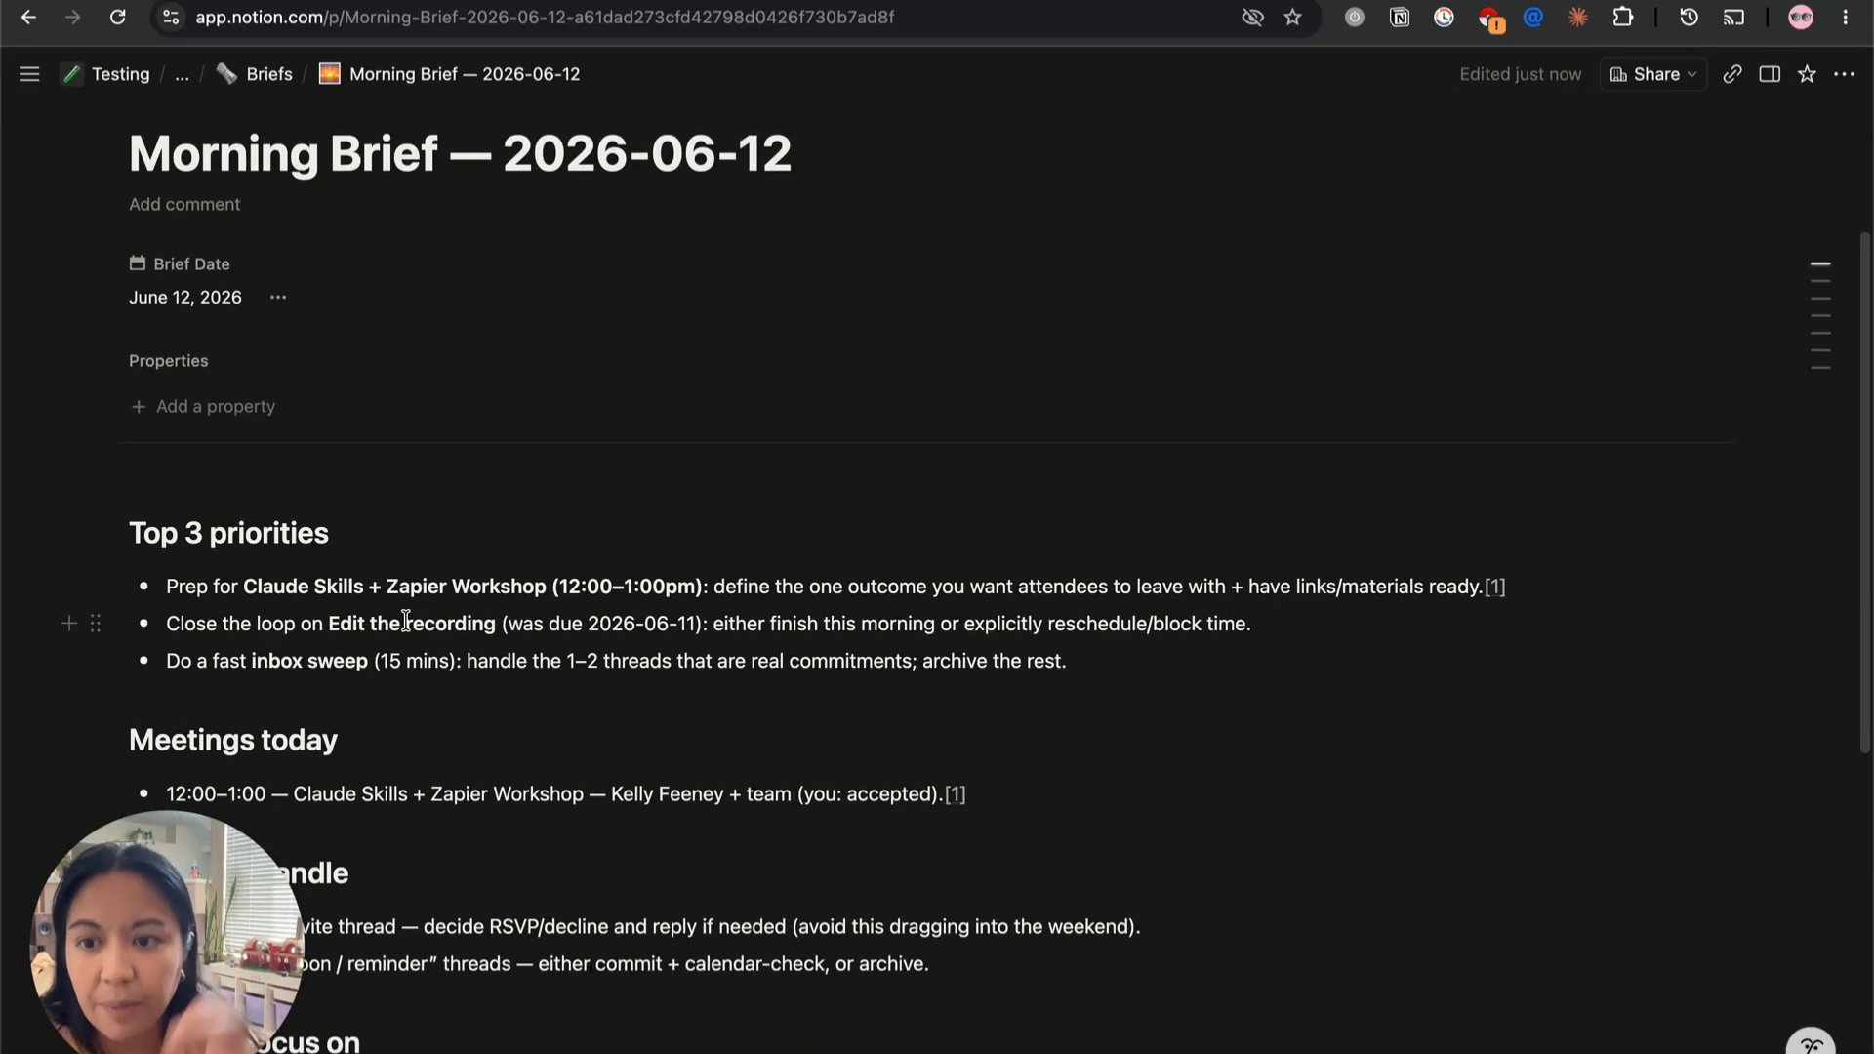
scroll(406, 621, "down", 3)
left_click_drag(167, 454, 1284, 455)
left_click(710, 610)
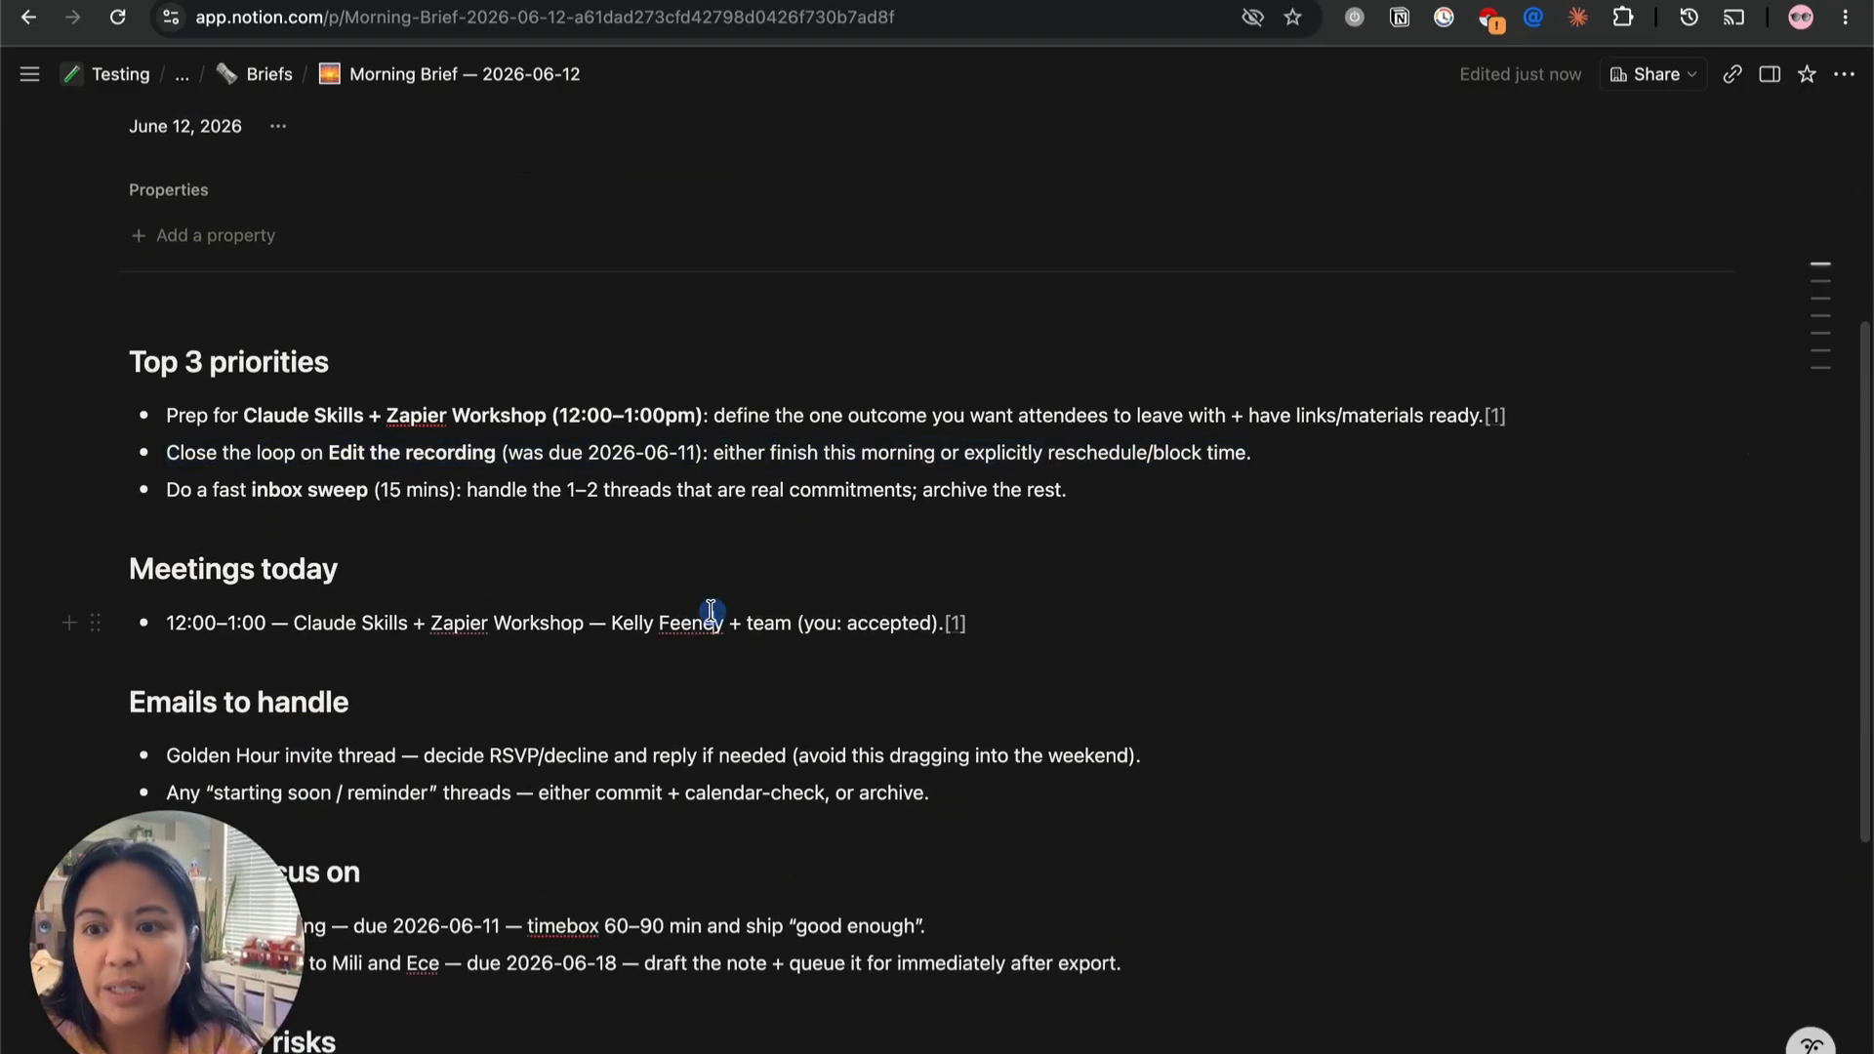
left_click(712, 609)
- Examine the brief's tasks to focus on, risks and unclear items, and compare them with the recording-editing priority
scroll(711, 609, "down", 3)
left_click(488, 717)
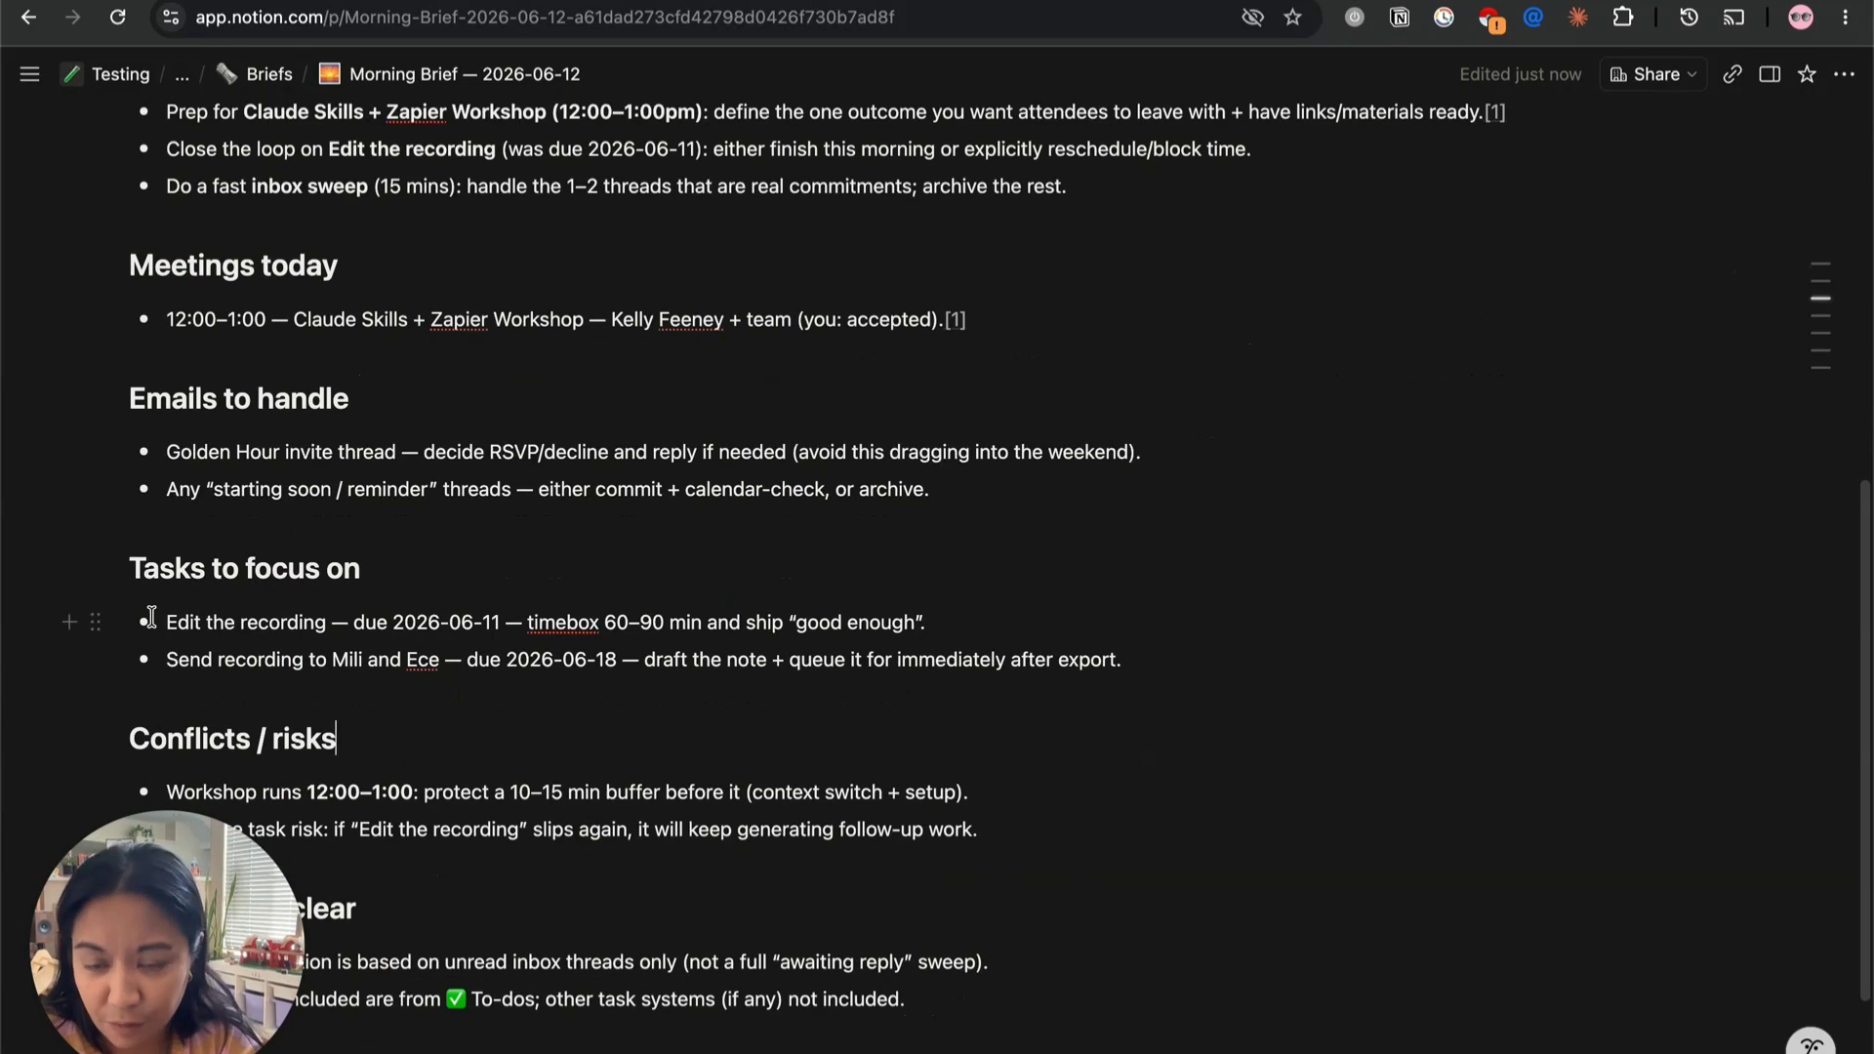
left_click_drag(161, 621, 348, 625)
left_click_drag(190, 660, 304, 661)
left_click(498, 614)
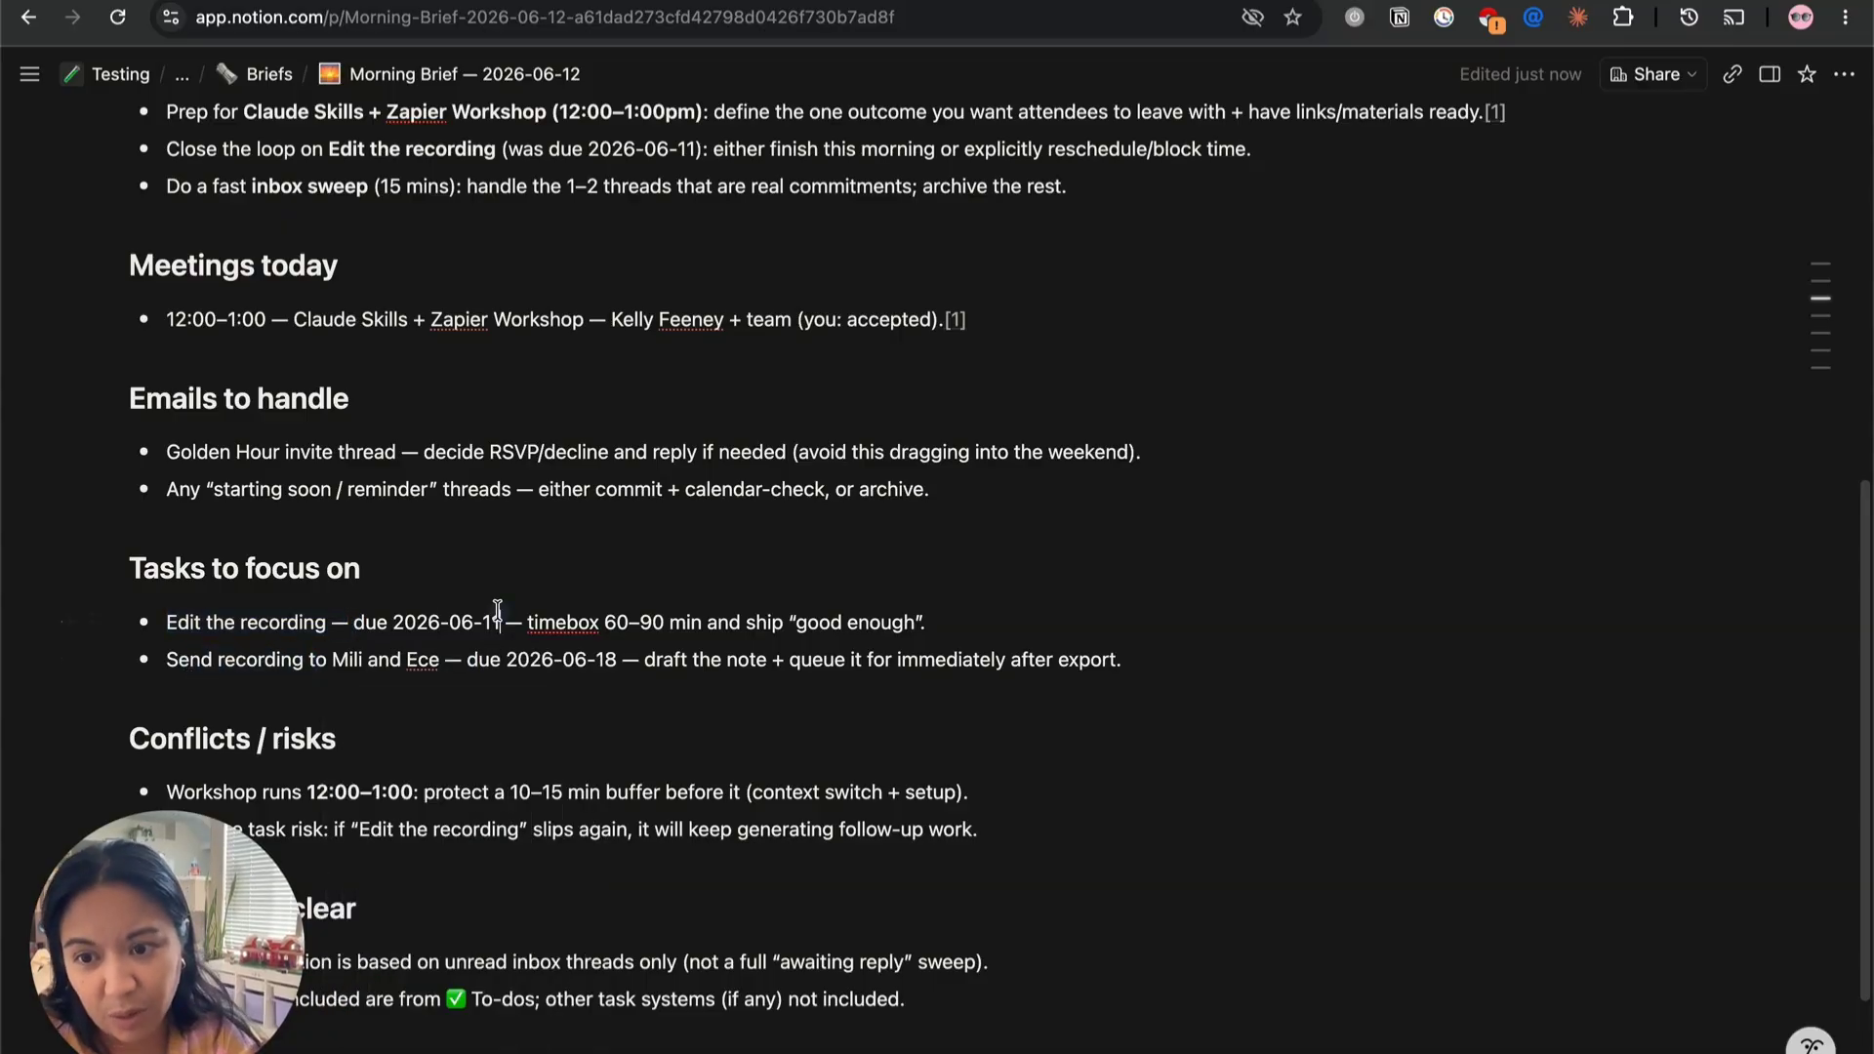
scroll(498, 610, "down", 2)
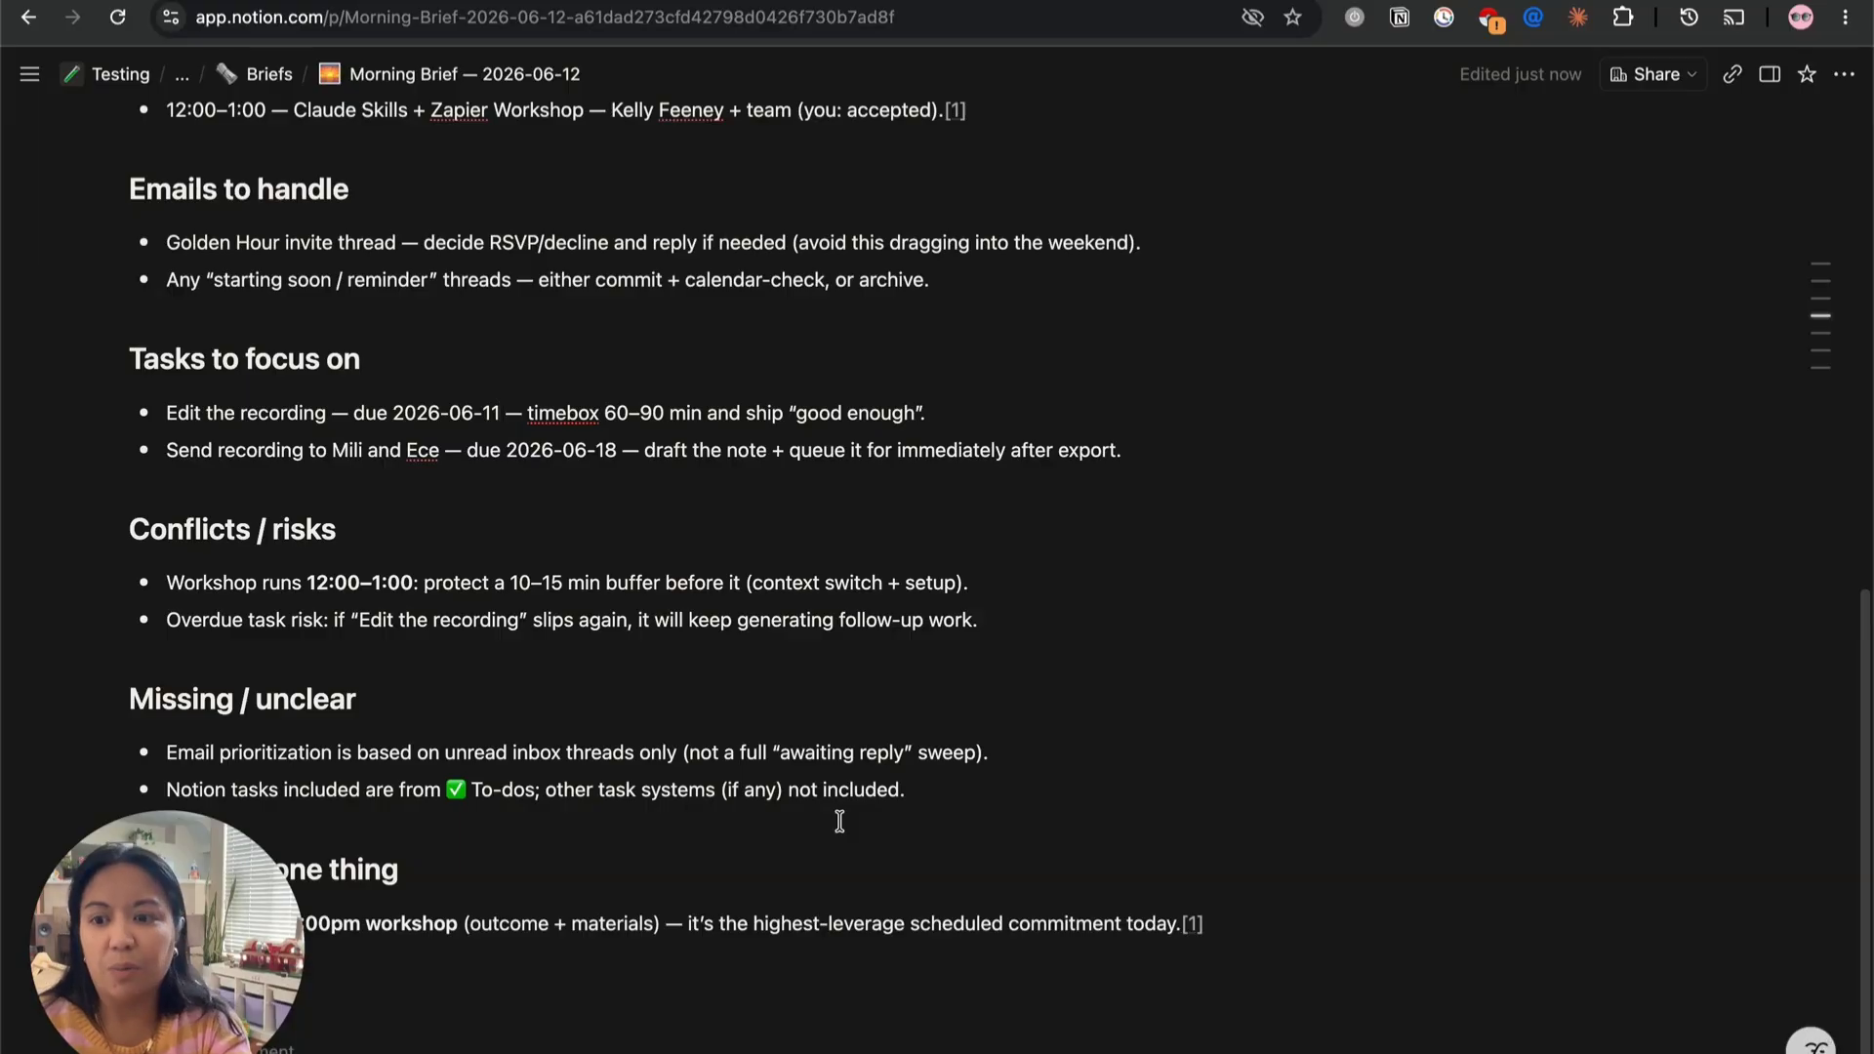
scroll(839, 821, "up", 4)
scroll(840, 821, "down", 1)
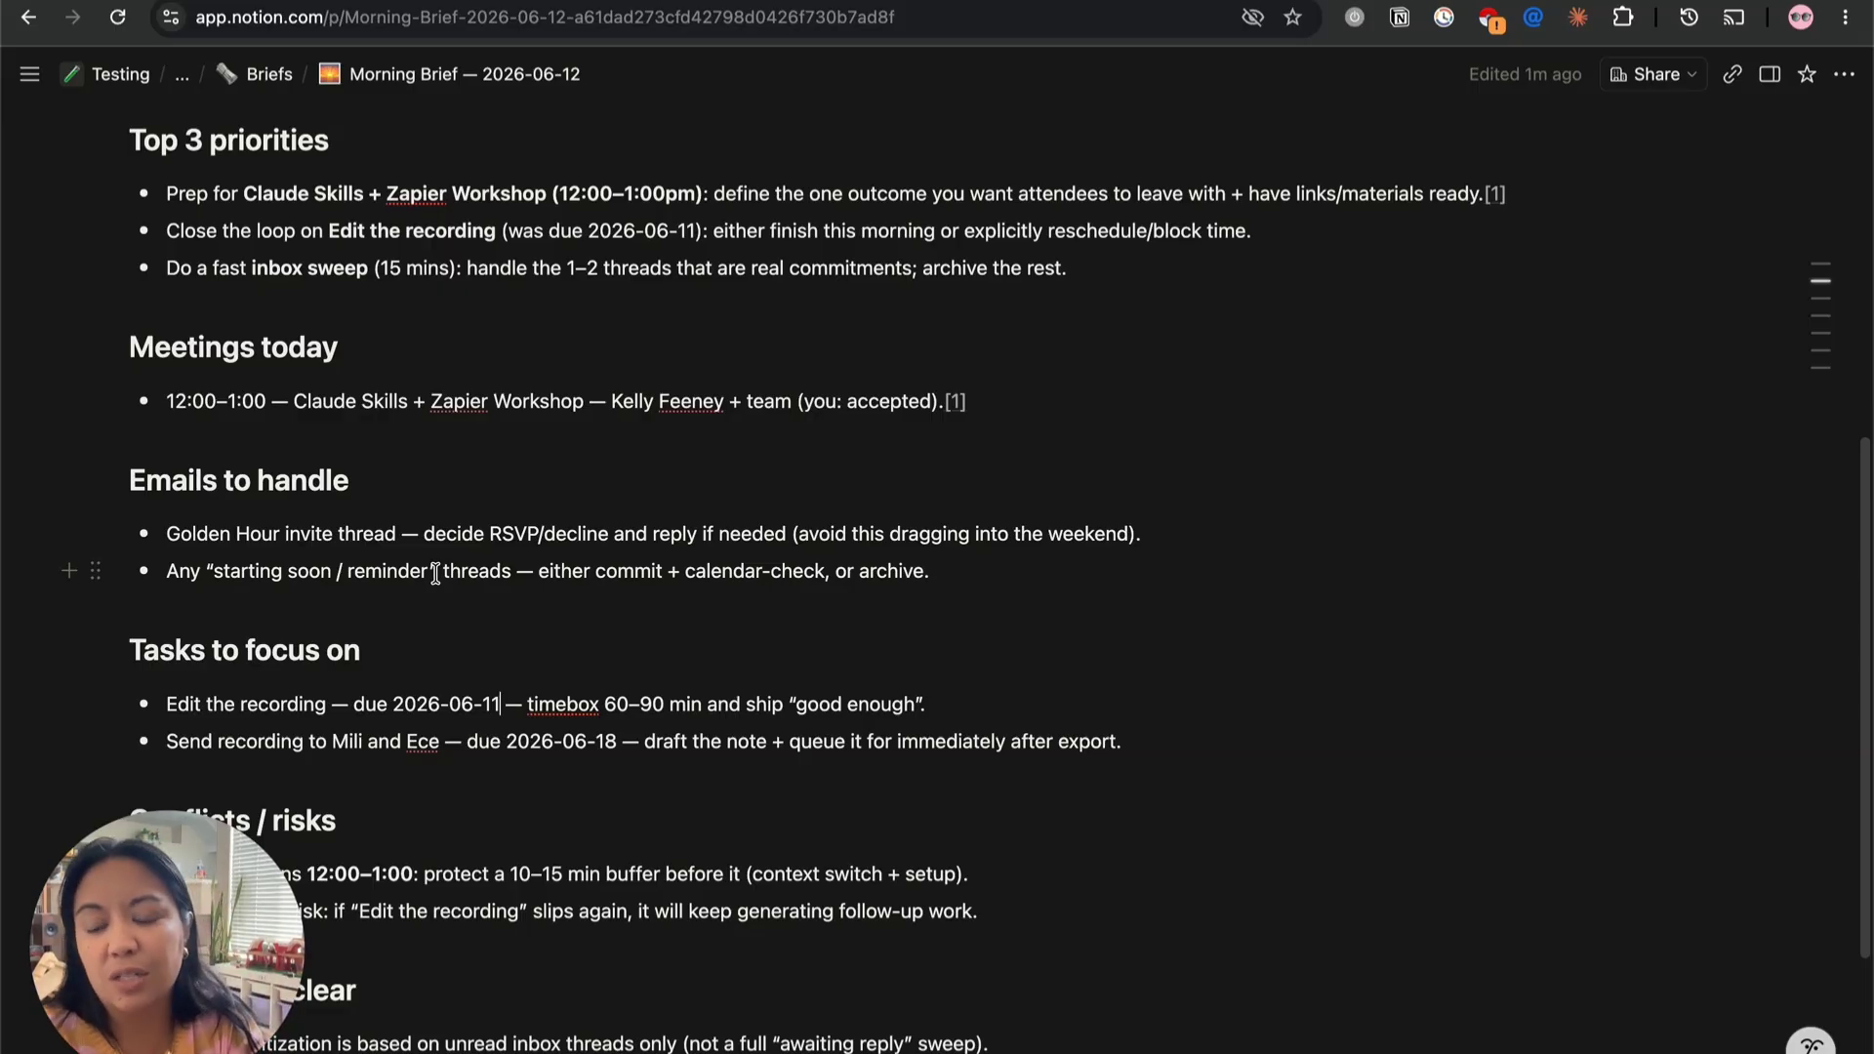
left_click_drag(181, 232, 1262, 230)
left_click(1179, 230)
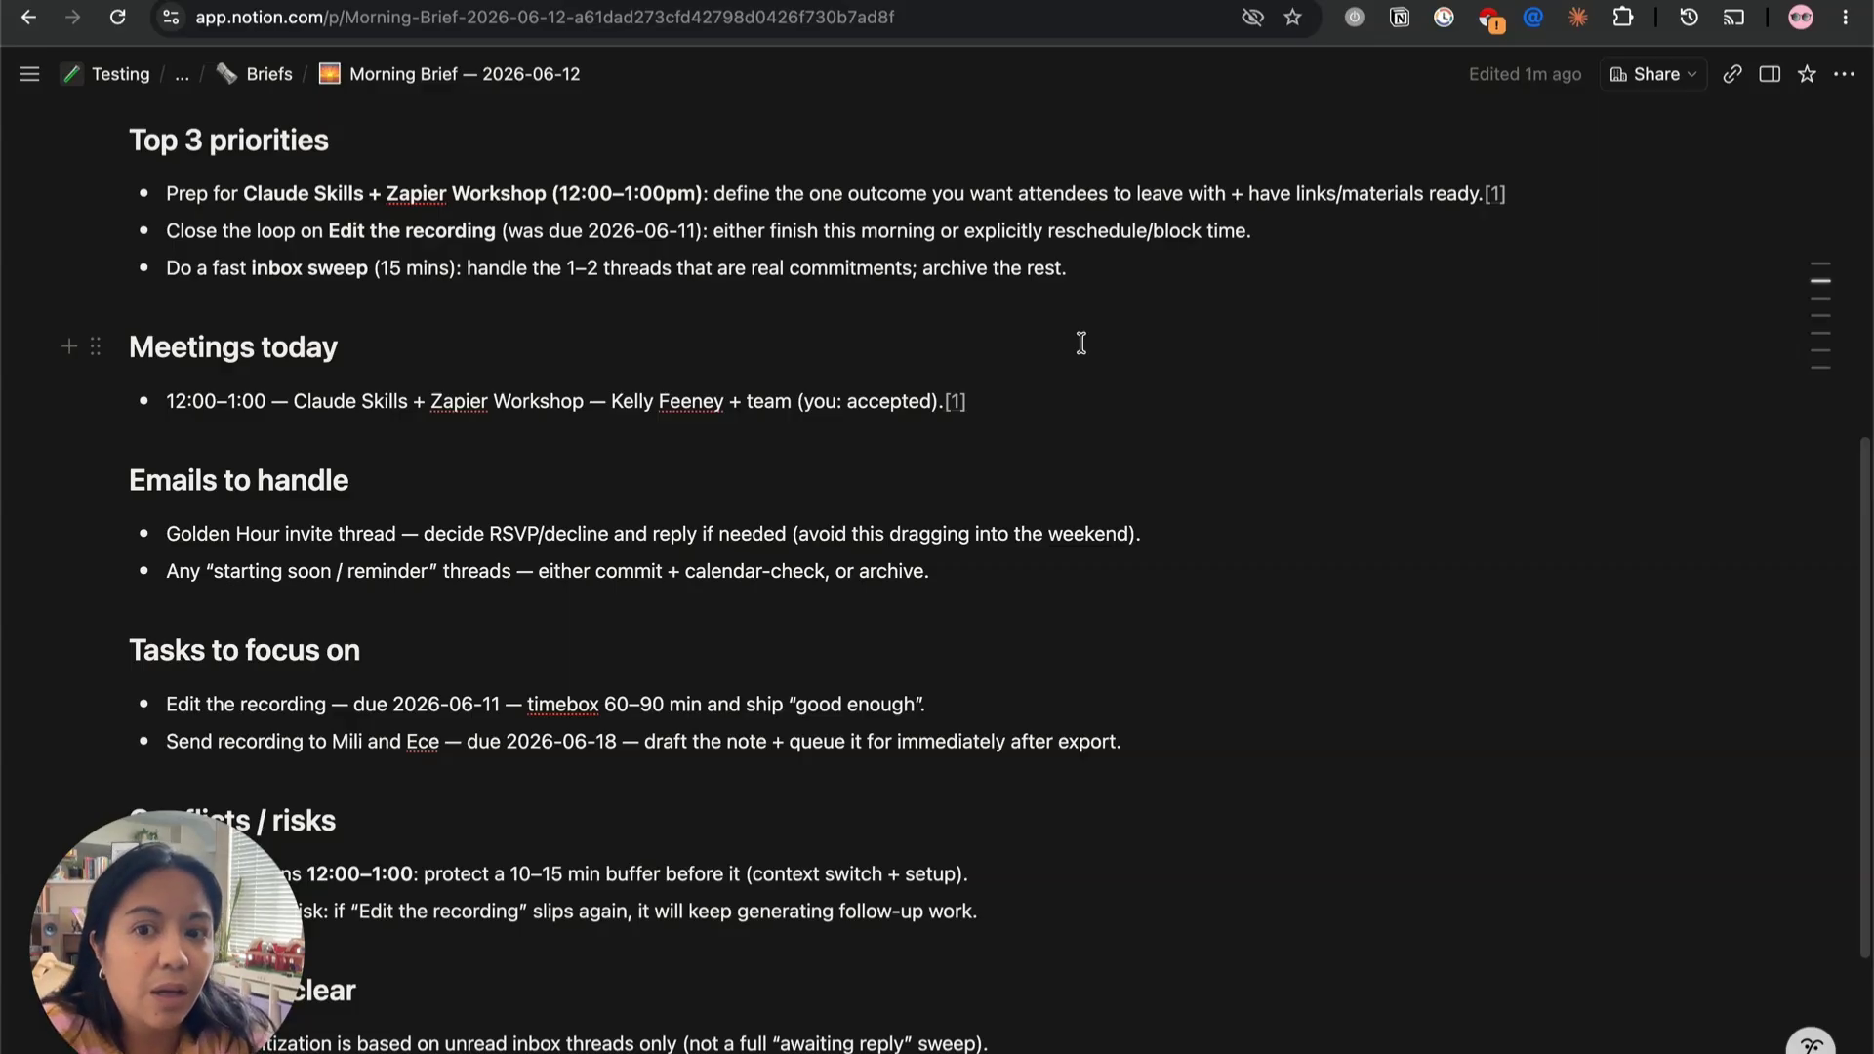
scroll(1756, 650, "up", 1)
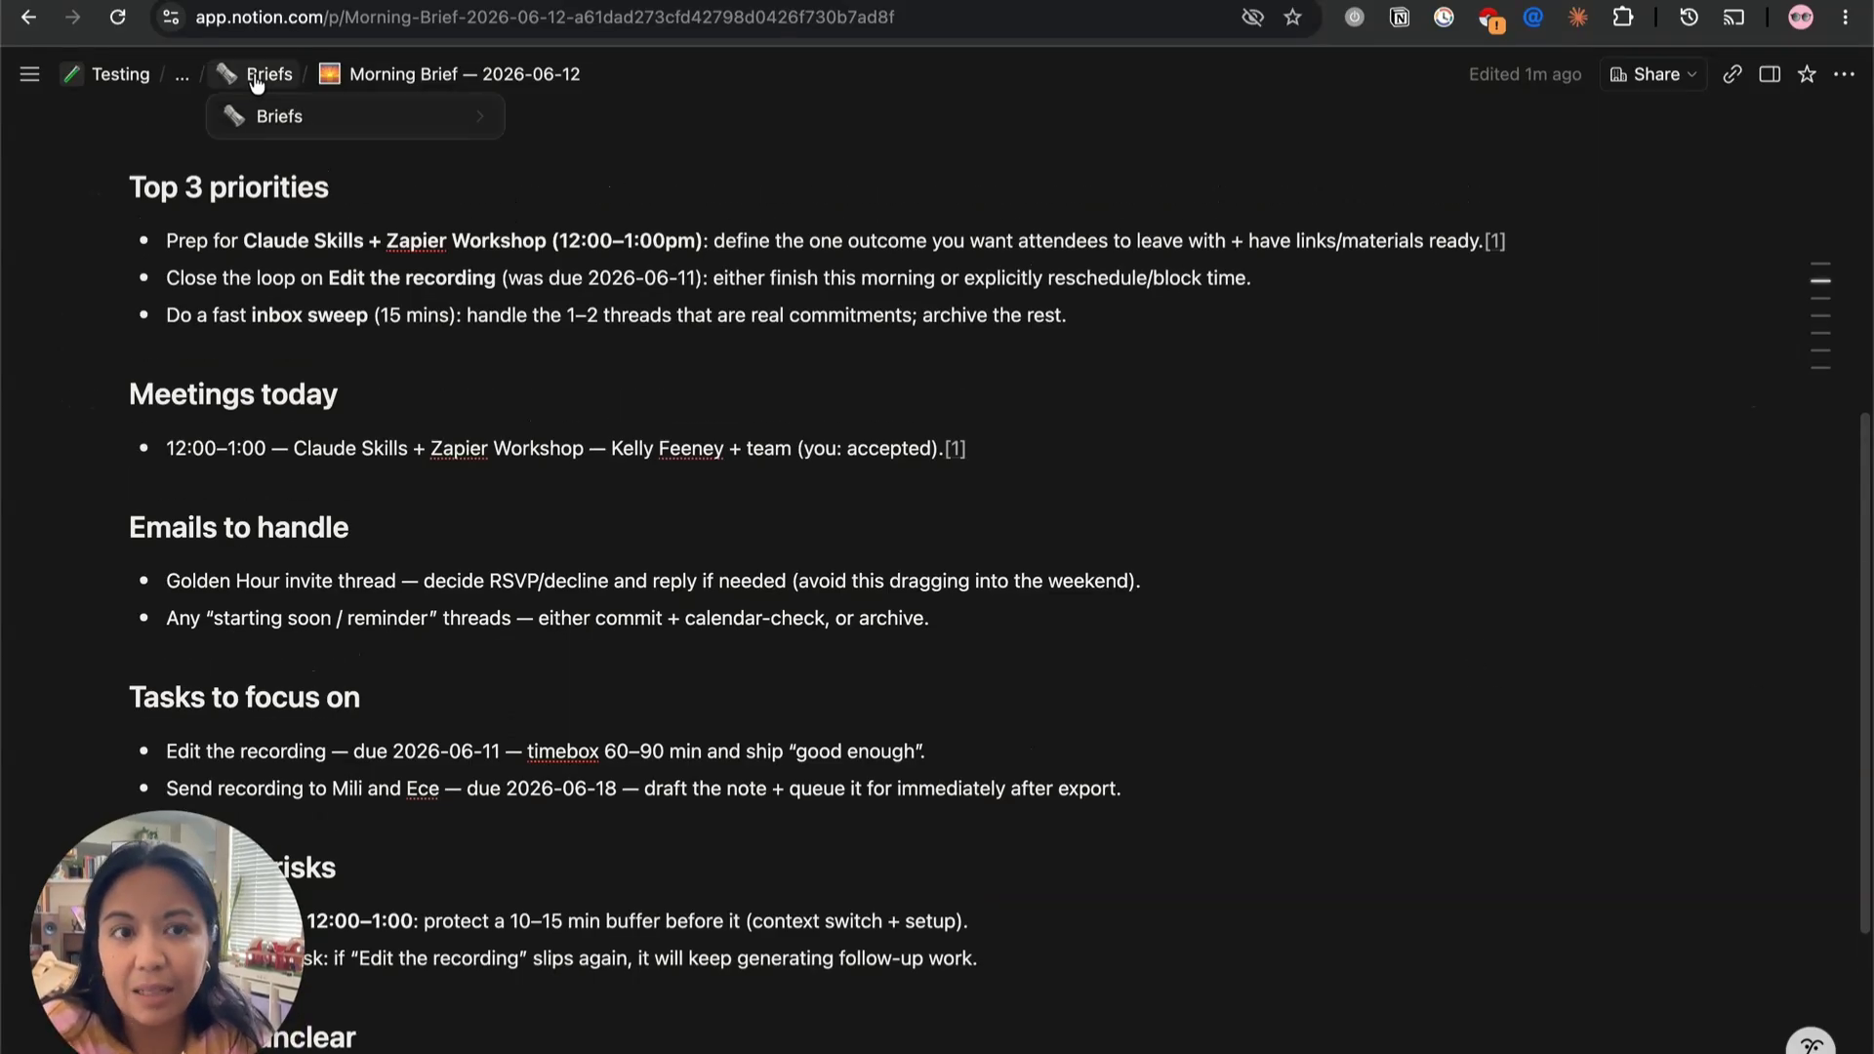
- Return to the Morning Brief agent and open its "Daily briefing creation instructions" chat as a full page
mouse_move(9, 371)
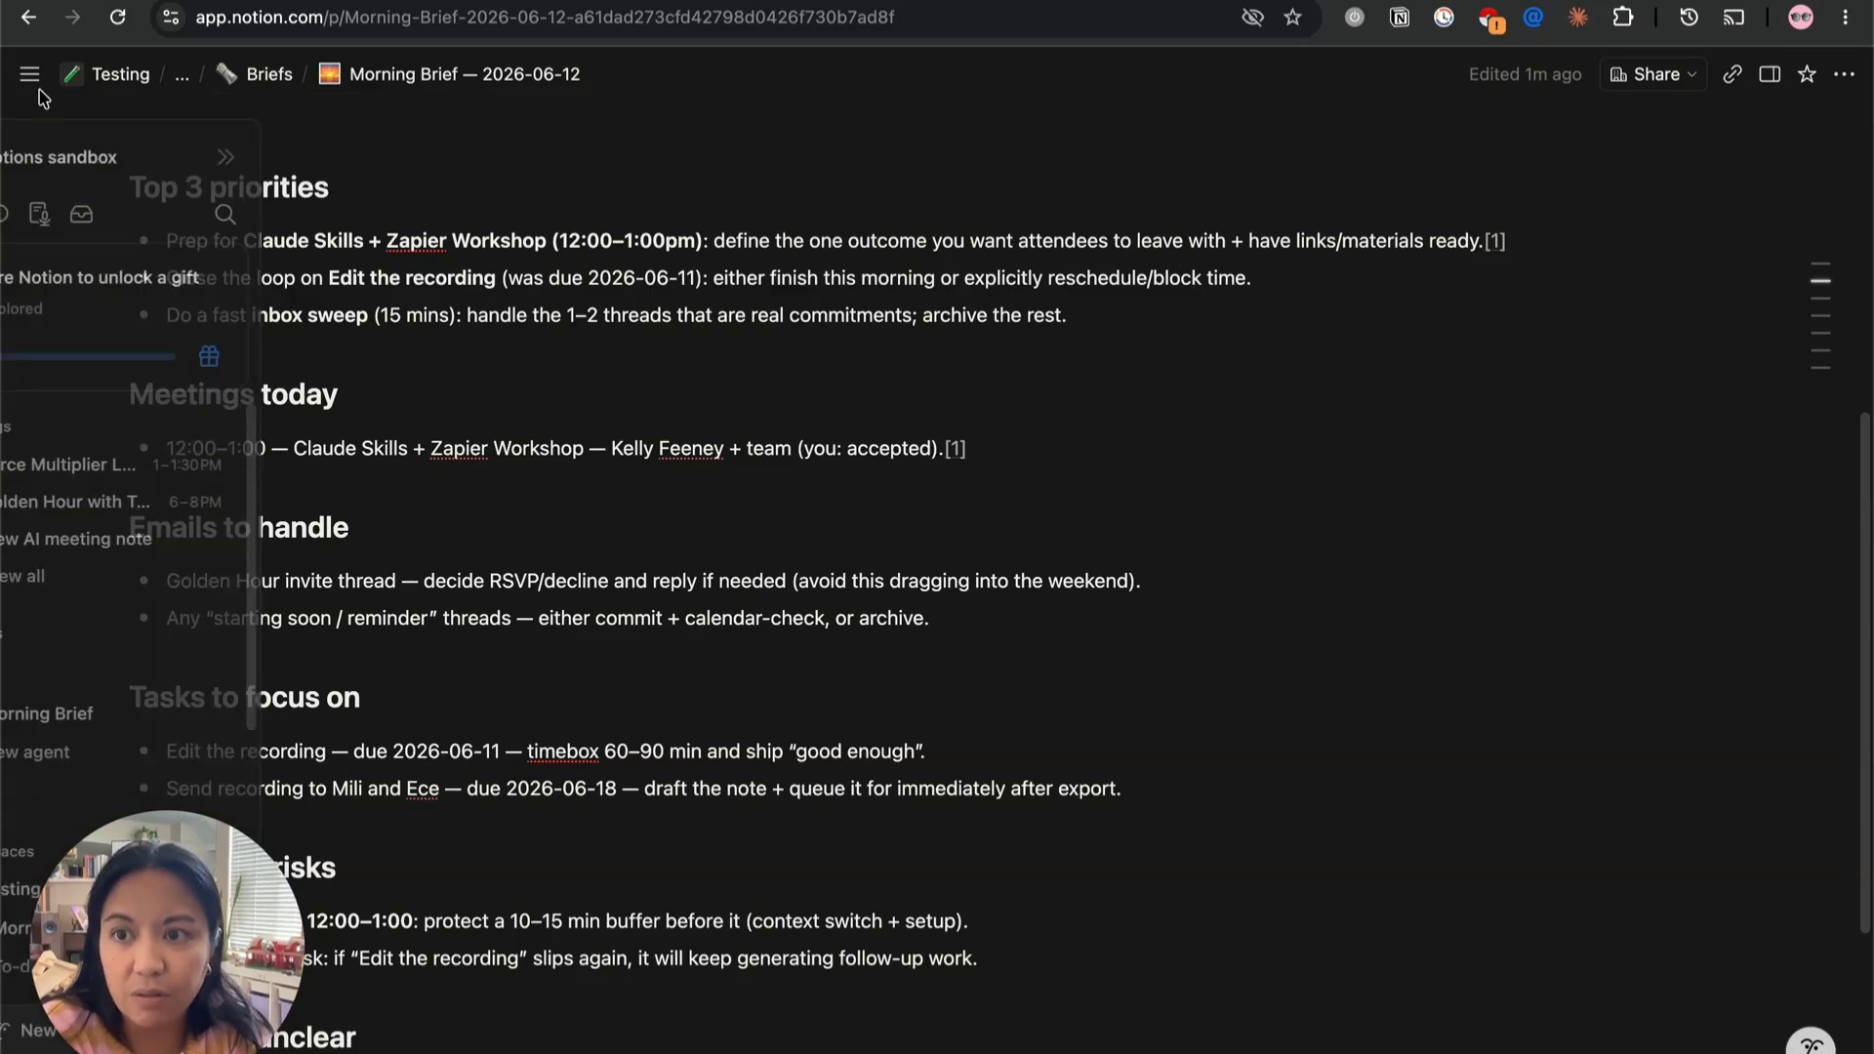
left_click(27, 719)
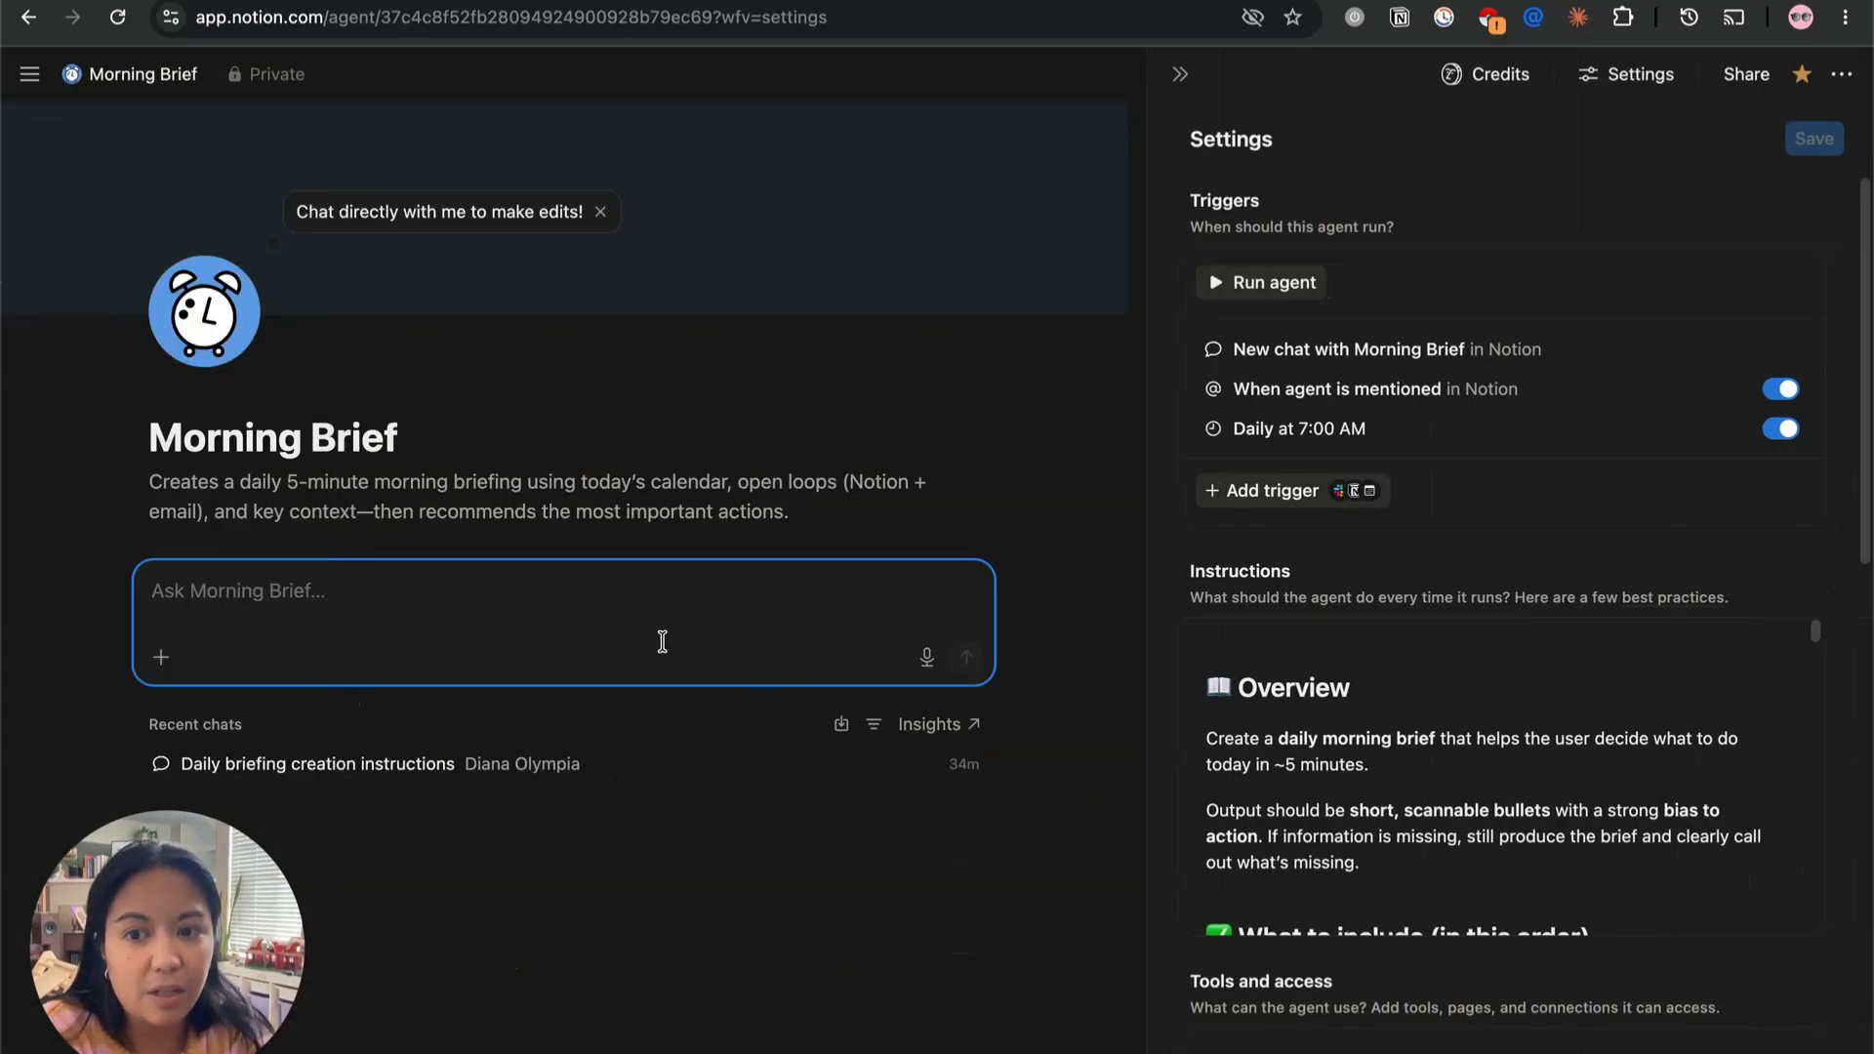
left_click(396, 774)
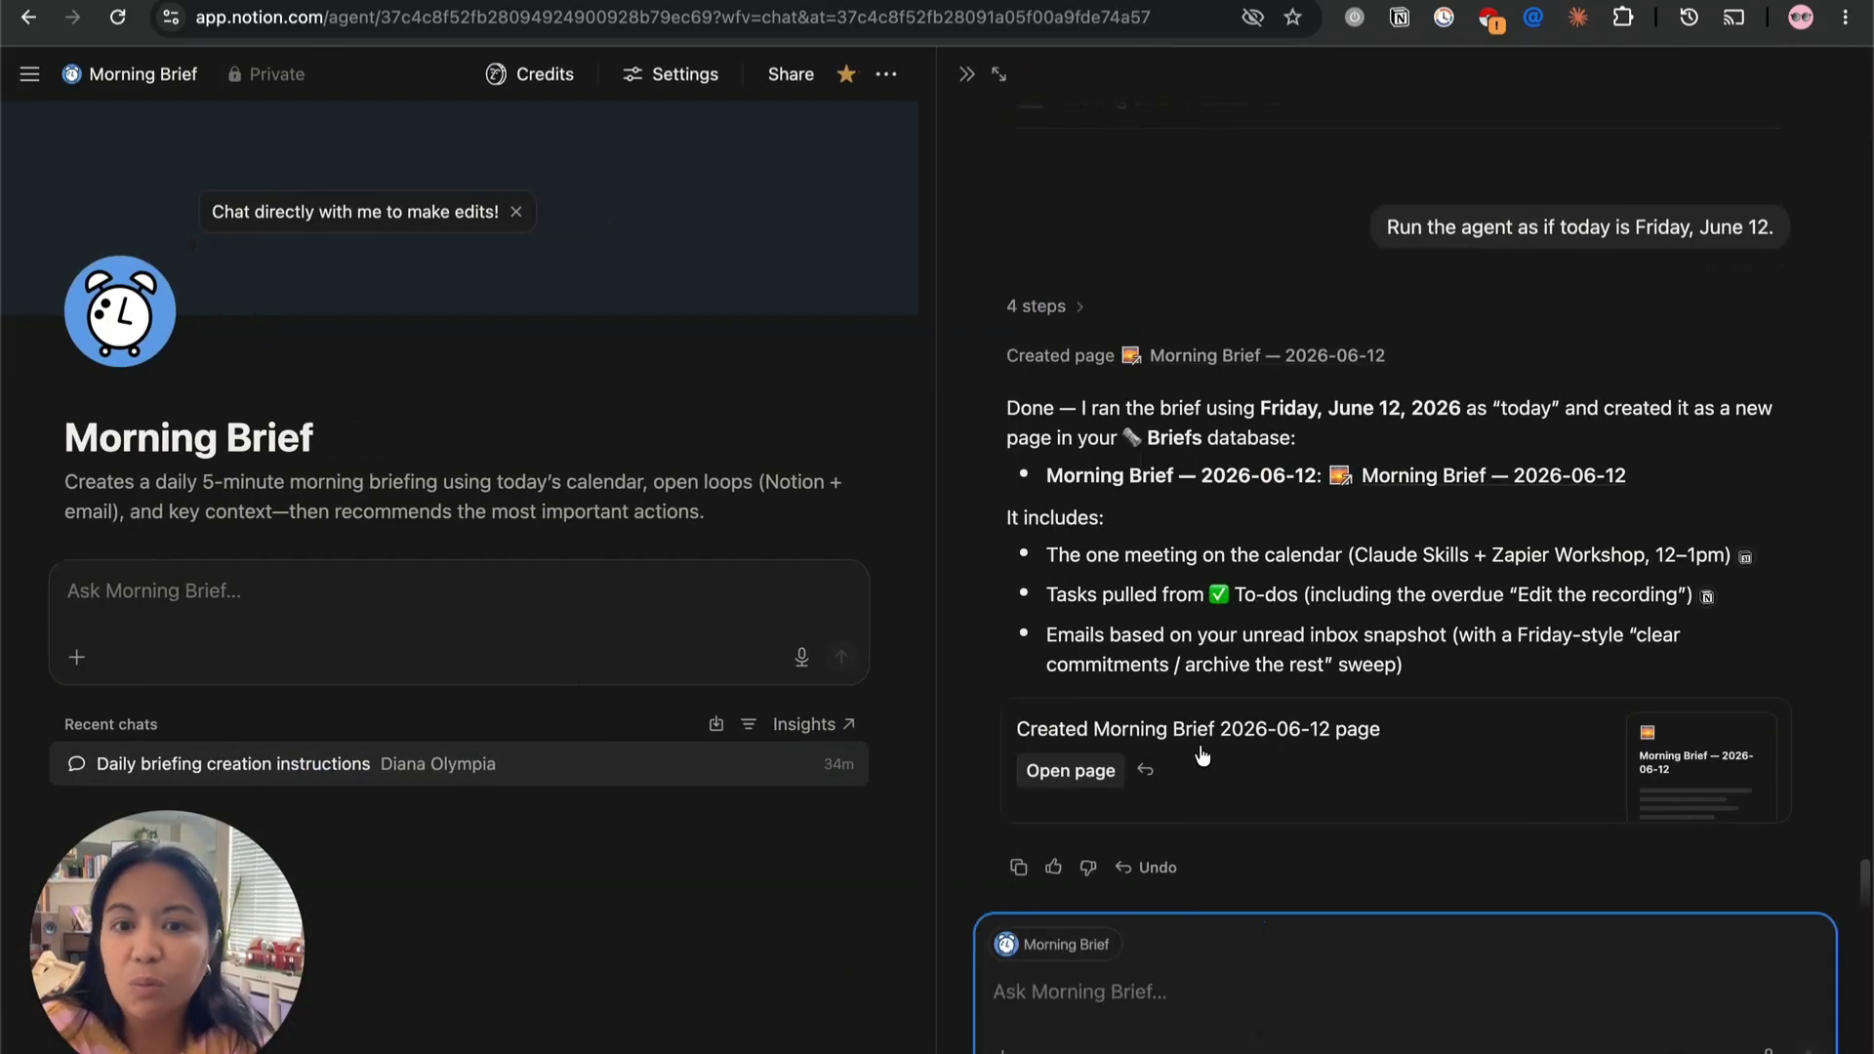
left_click(998, 74)
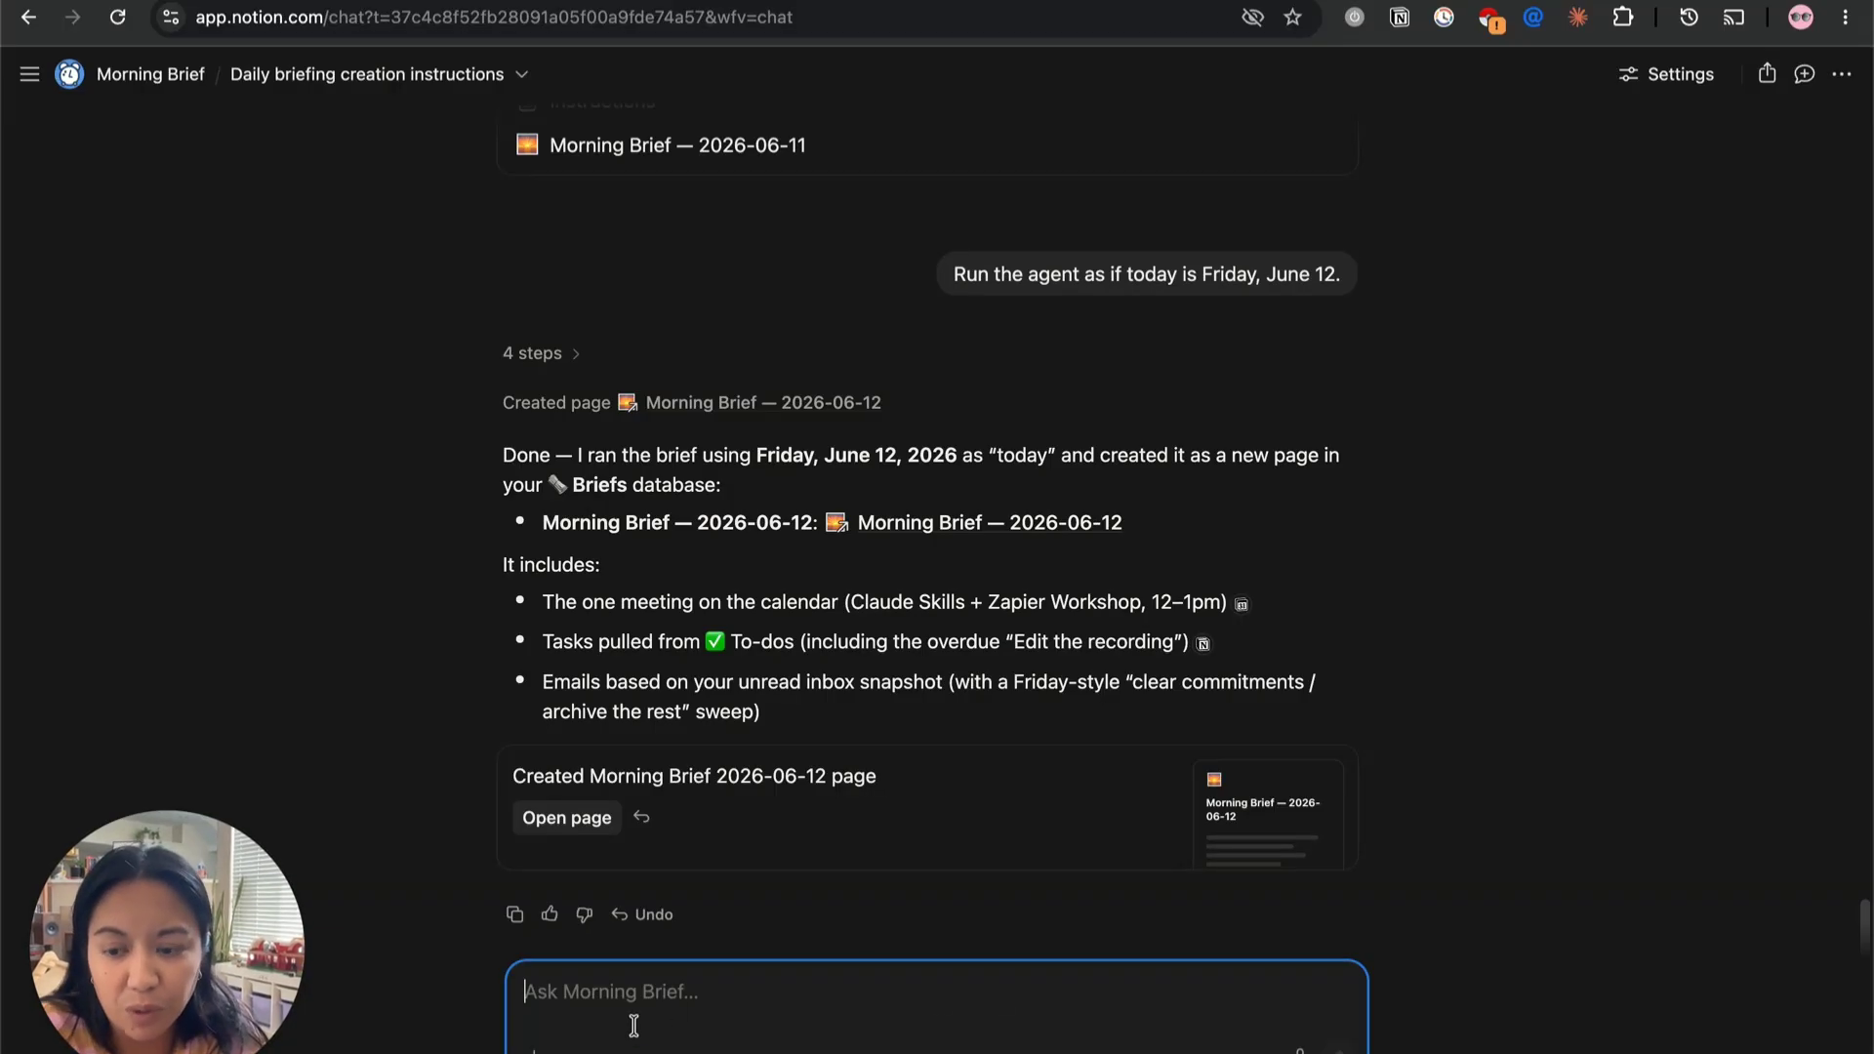
- Ask the agent to make the bullet points very brief and concise, scannable in two minutes, and to surface the day's most important and overdue things
type("I'd love to make this a little bit tighter. Can you work on making the bullet points very brief, very concise?")
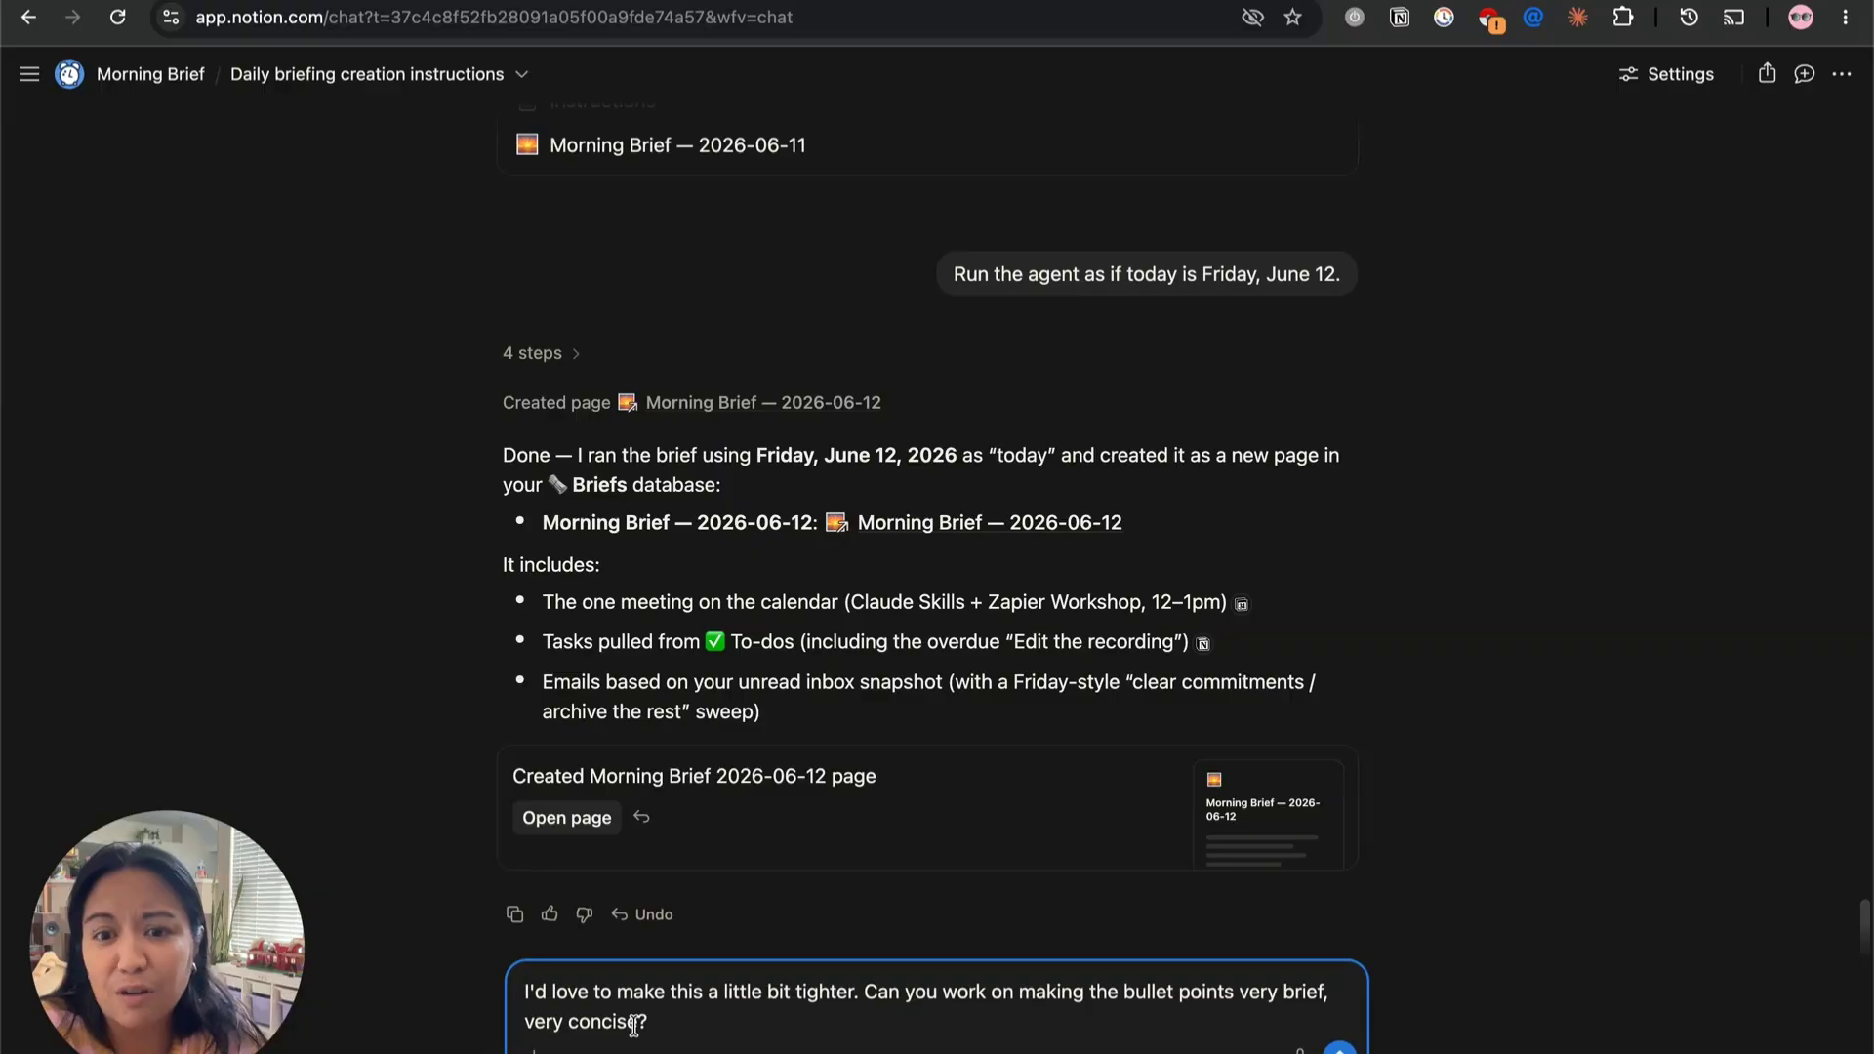
type("I want to be able to scan this in two minutes and be able to understand what is the most important thing today, and specifically not just things that are open loop but things that are overdue.")
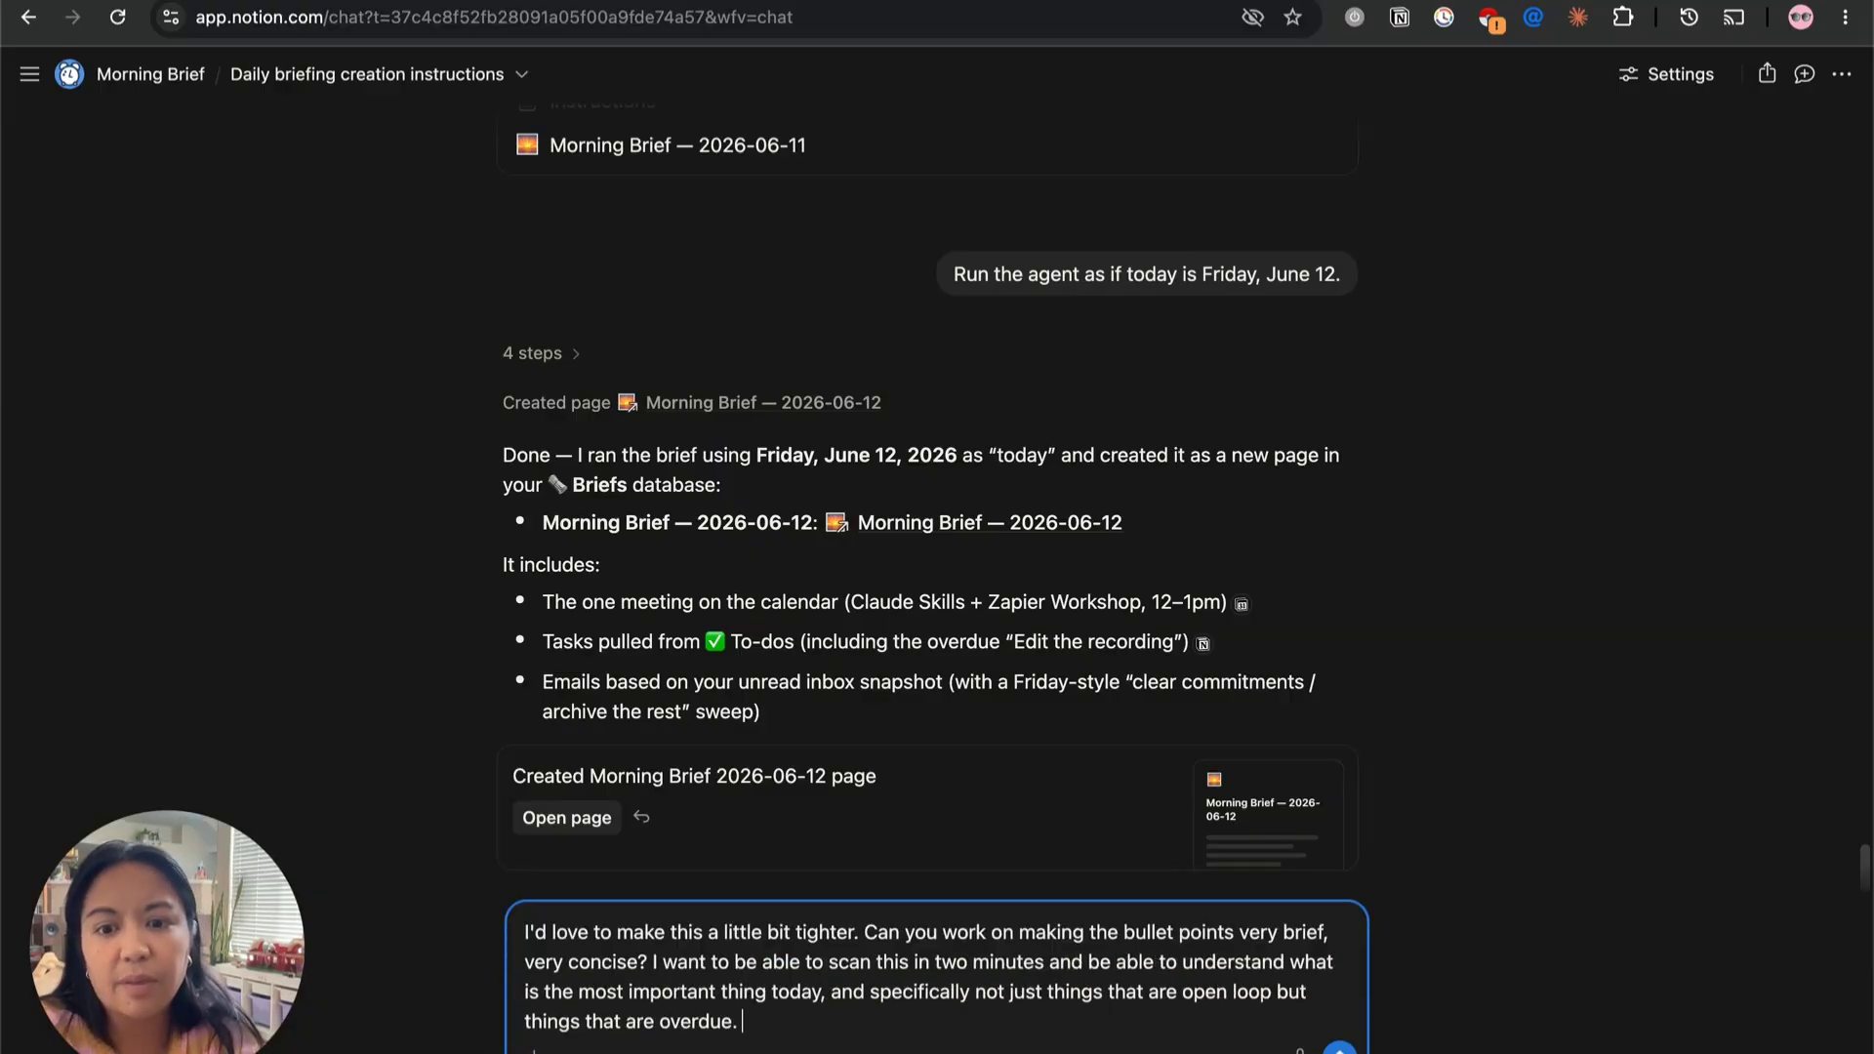
key("Return")
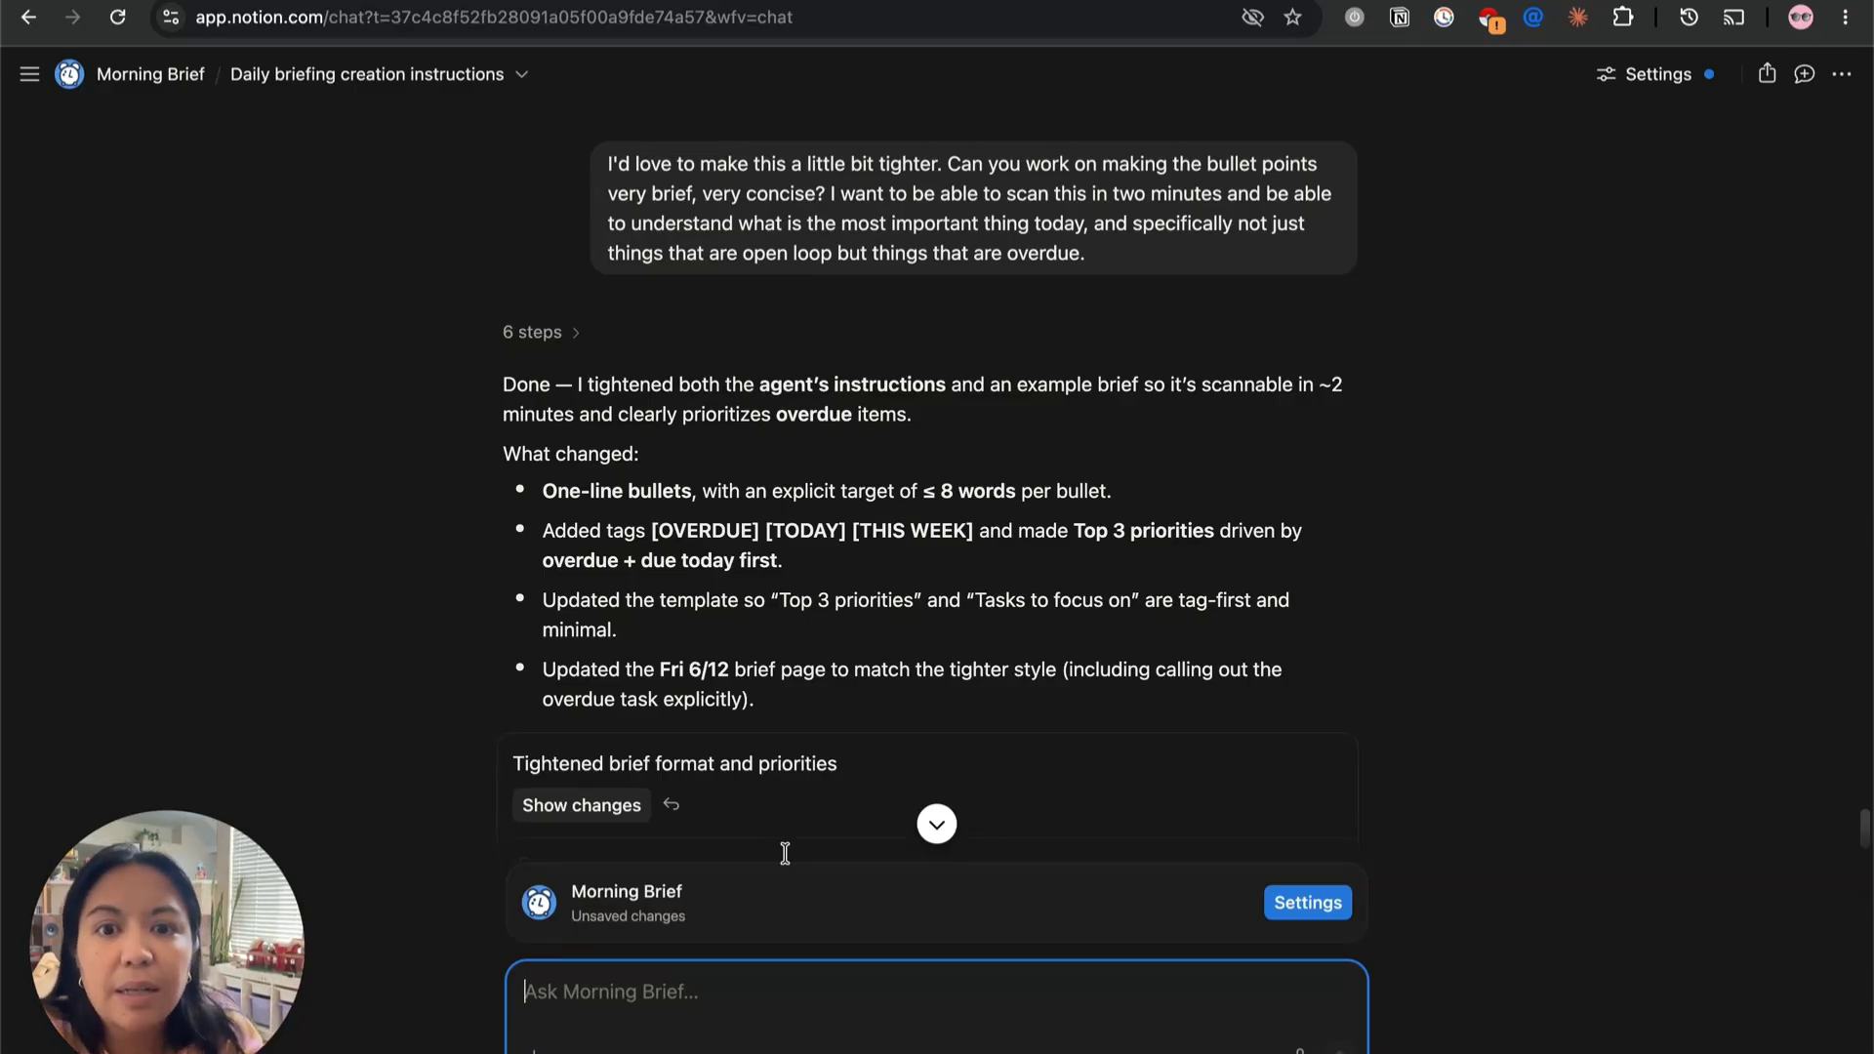
- Review the agent's summary of the tightened brief format and the marked changes in the June 12 brief
scroll(747, 632, "down", 2)
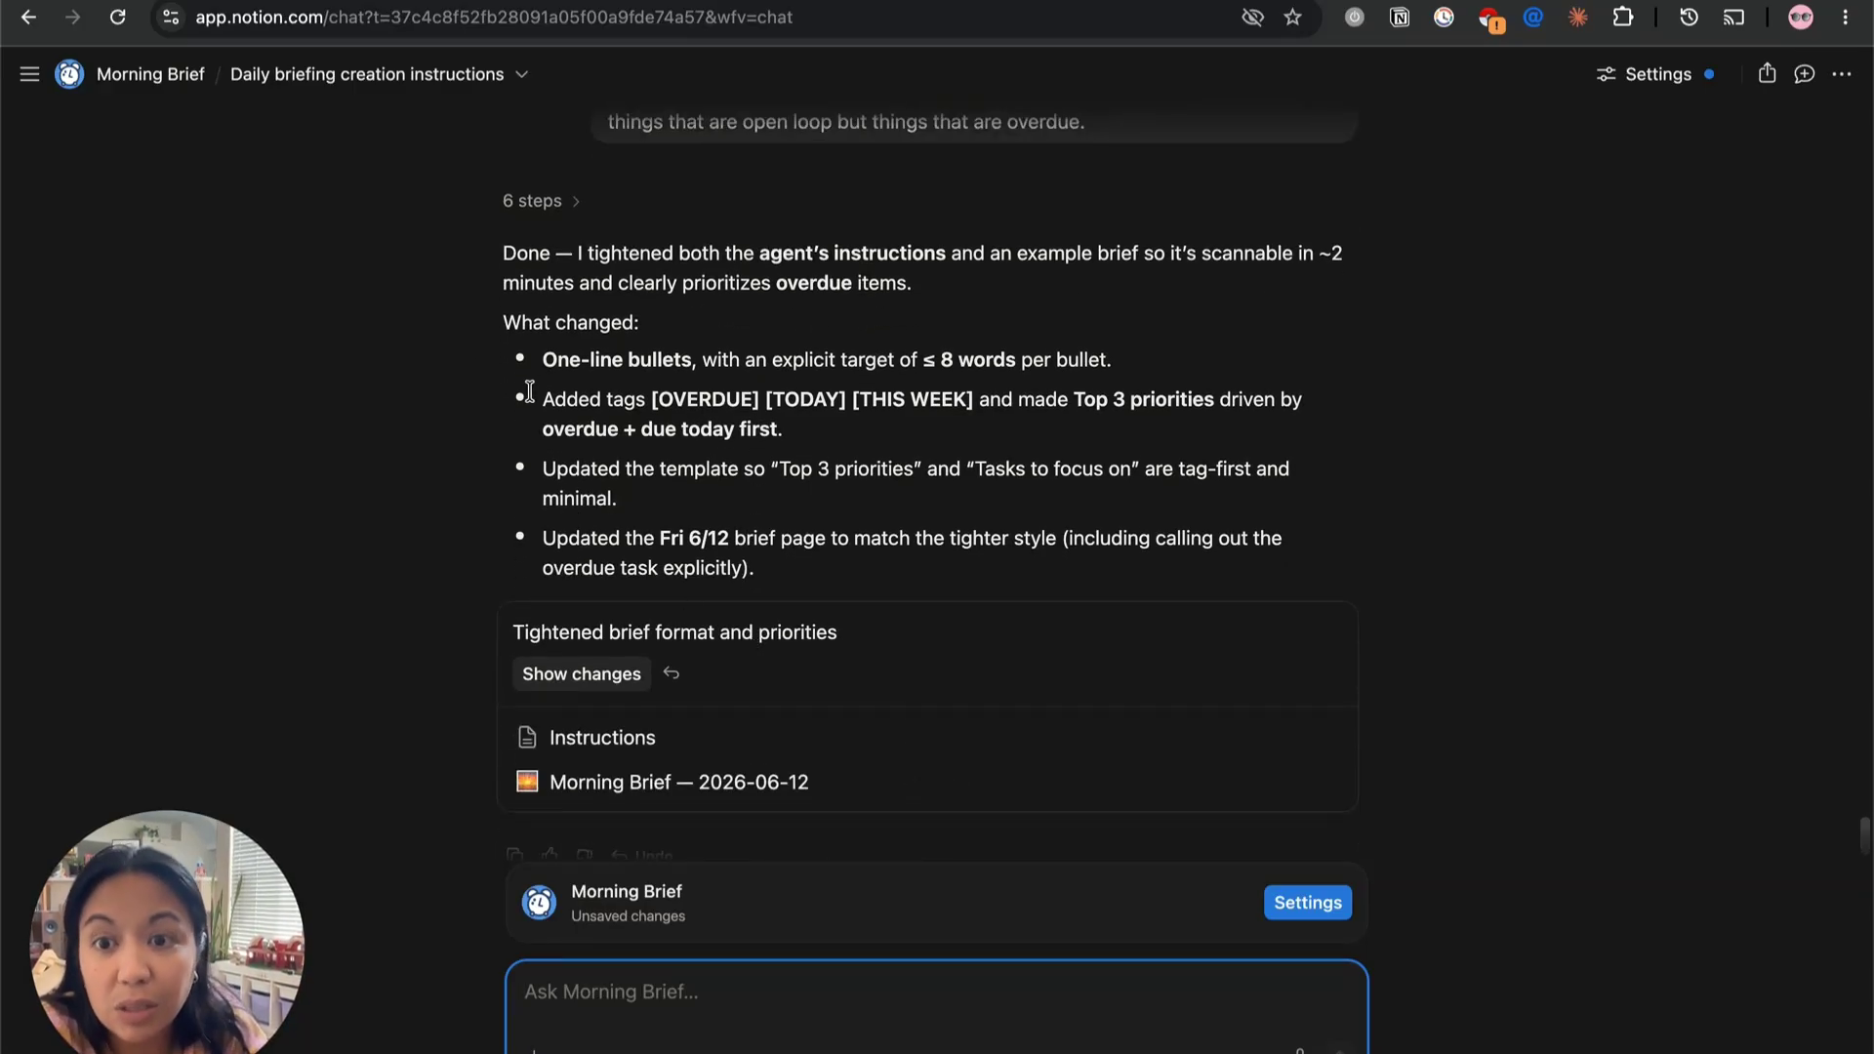
left_click_drag(1112, 361, 952, 361)
left_click(721, 359)
left_click_drag(533, 361, 730, 361)
left_click(803, 347)
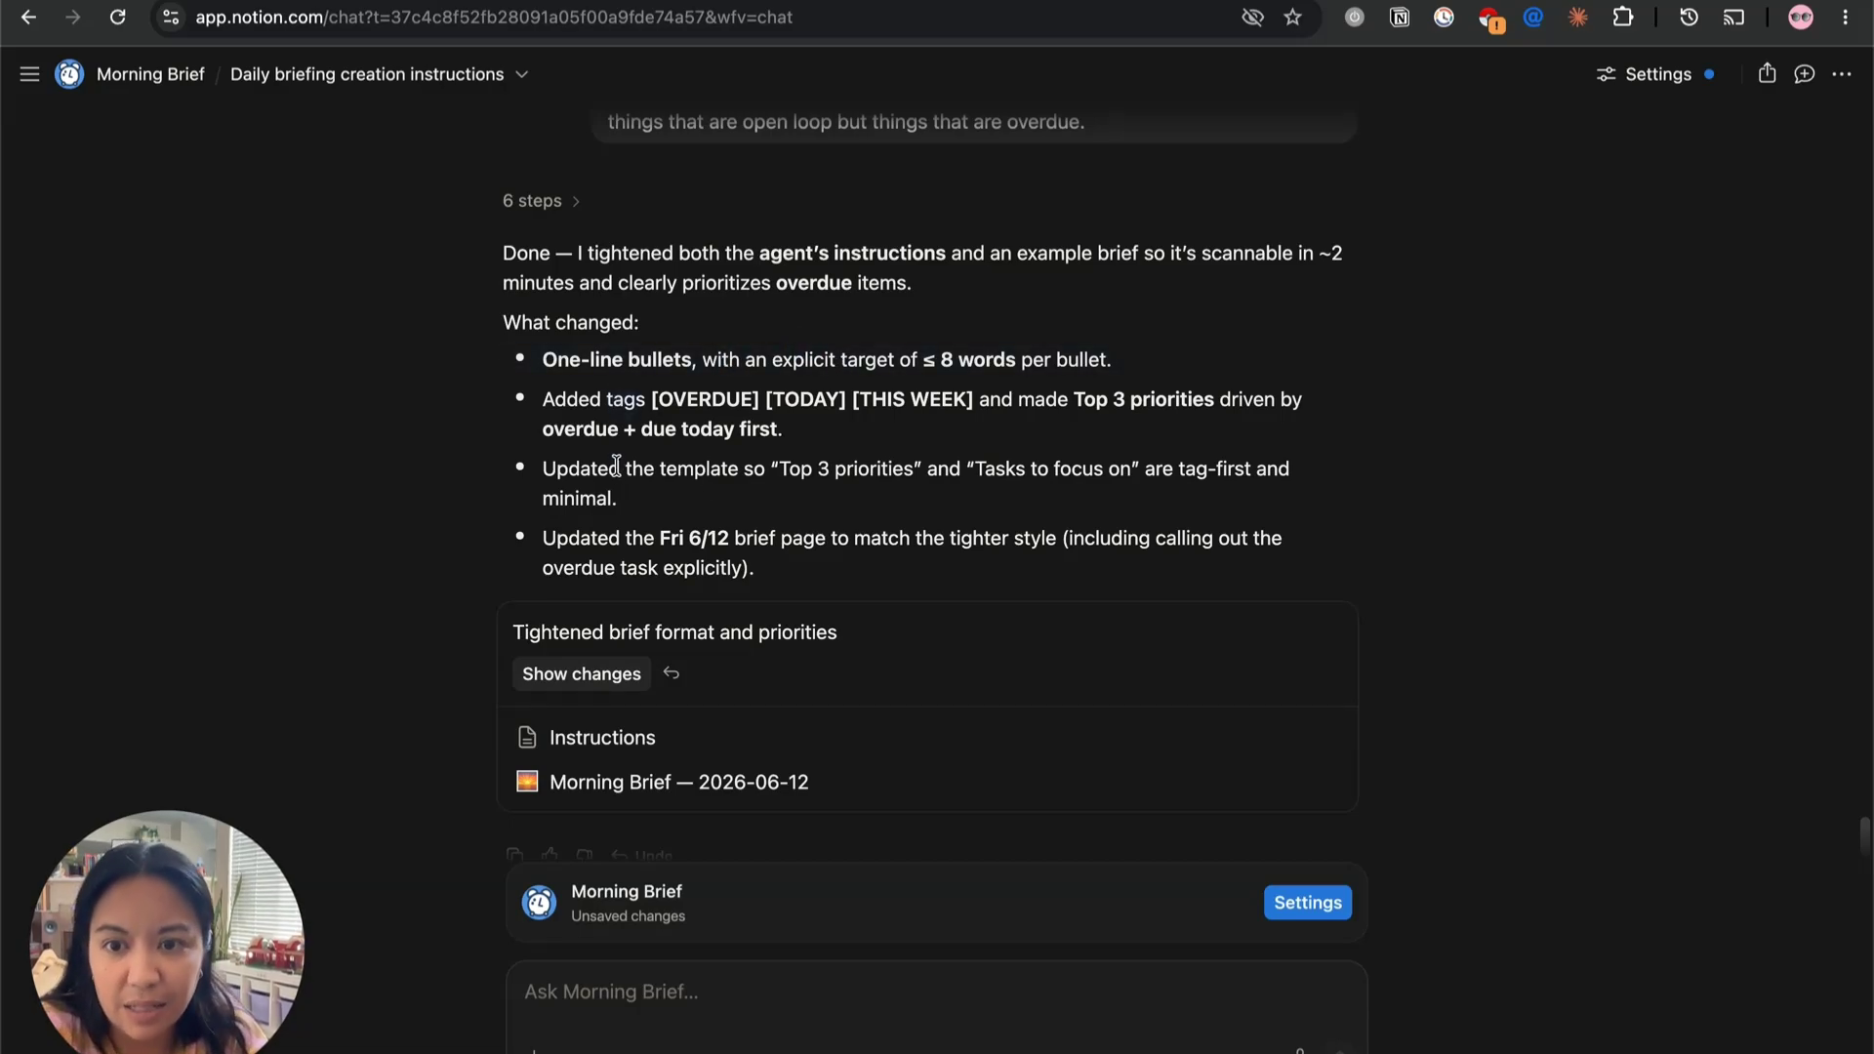
scroll(624, 763, "down", 1)
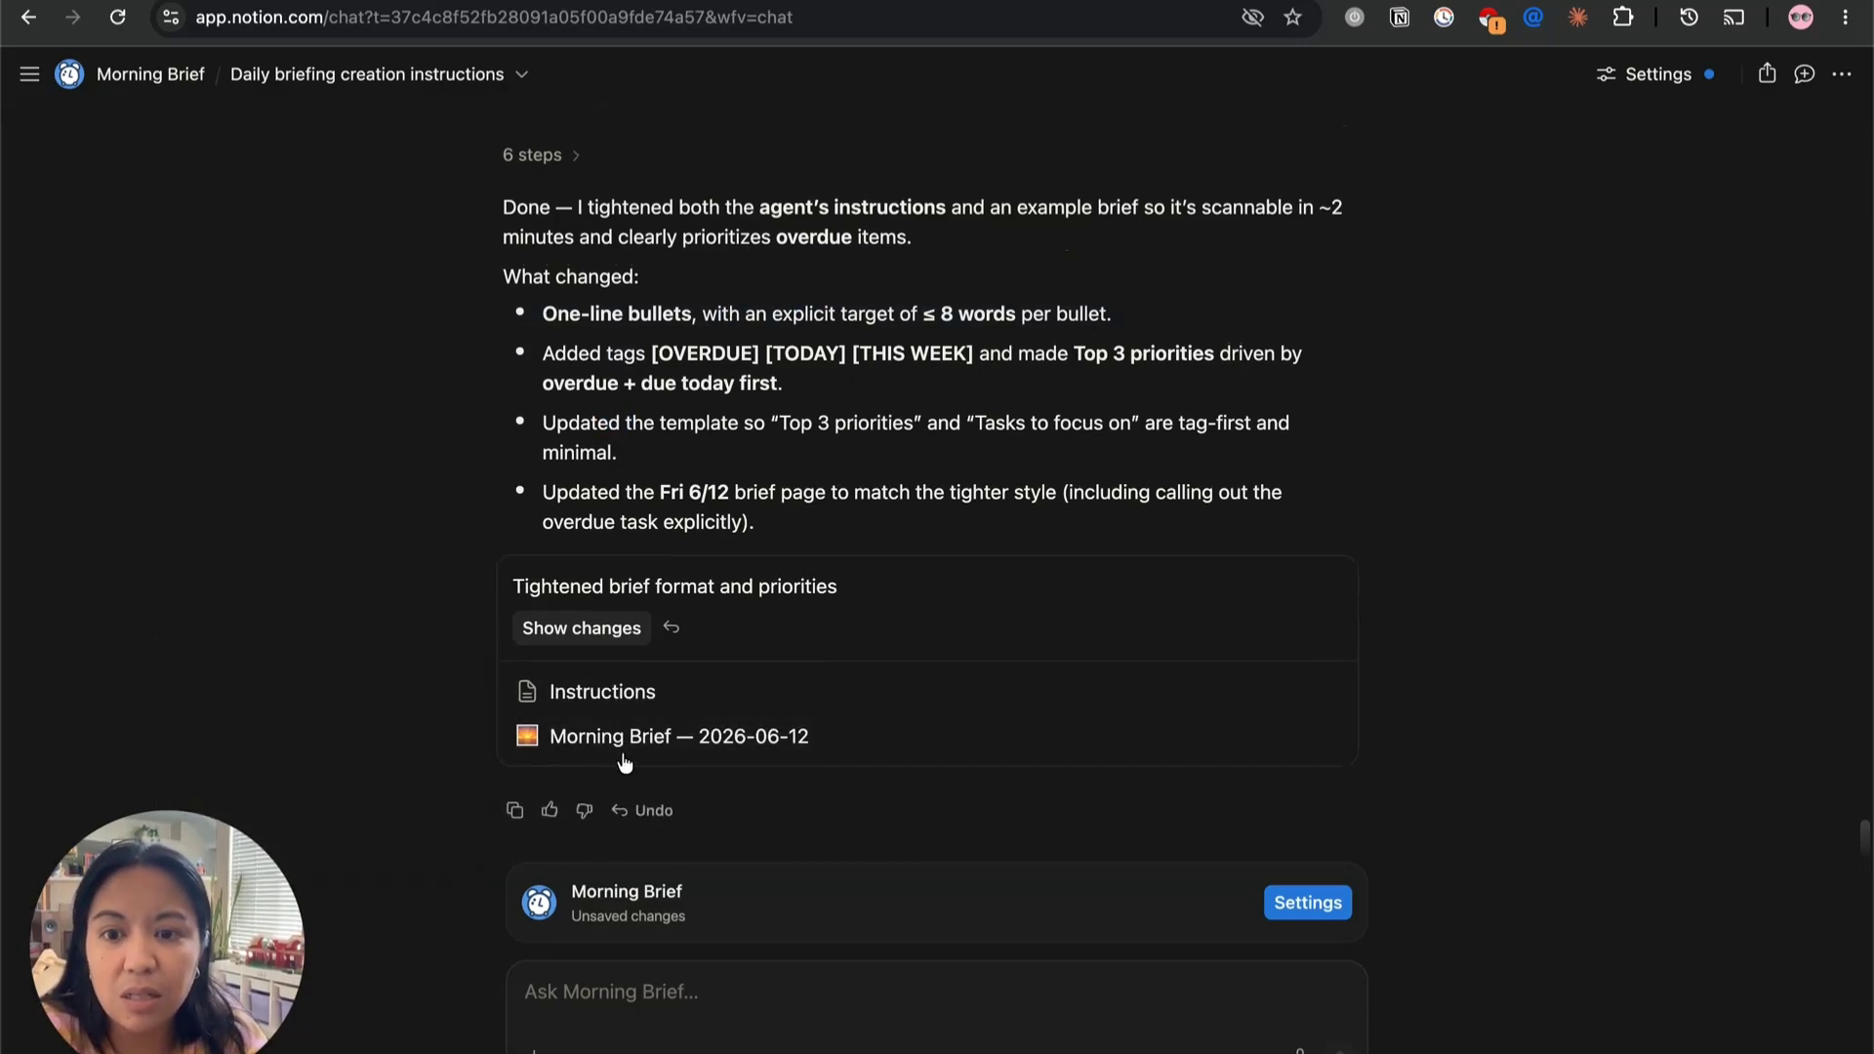
left_click(621, 757)
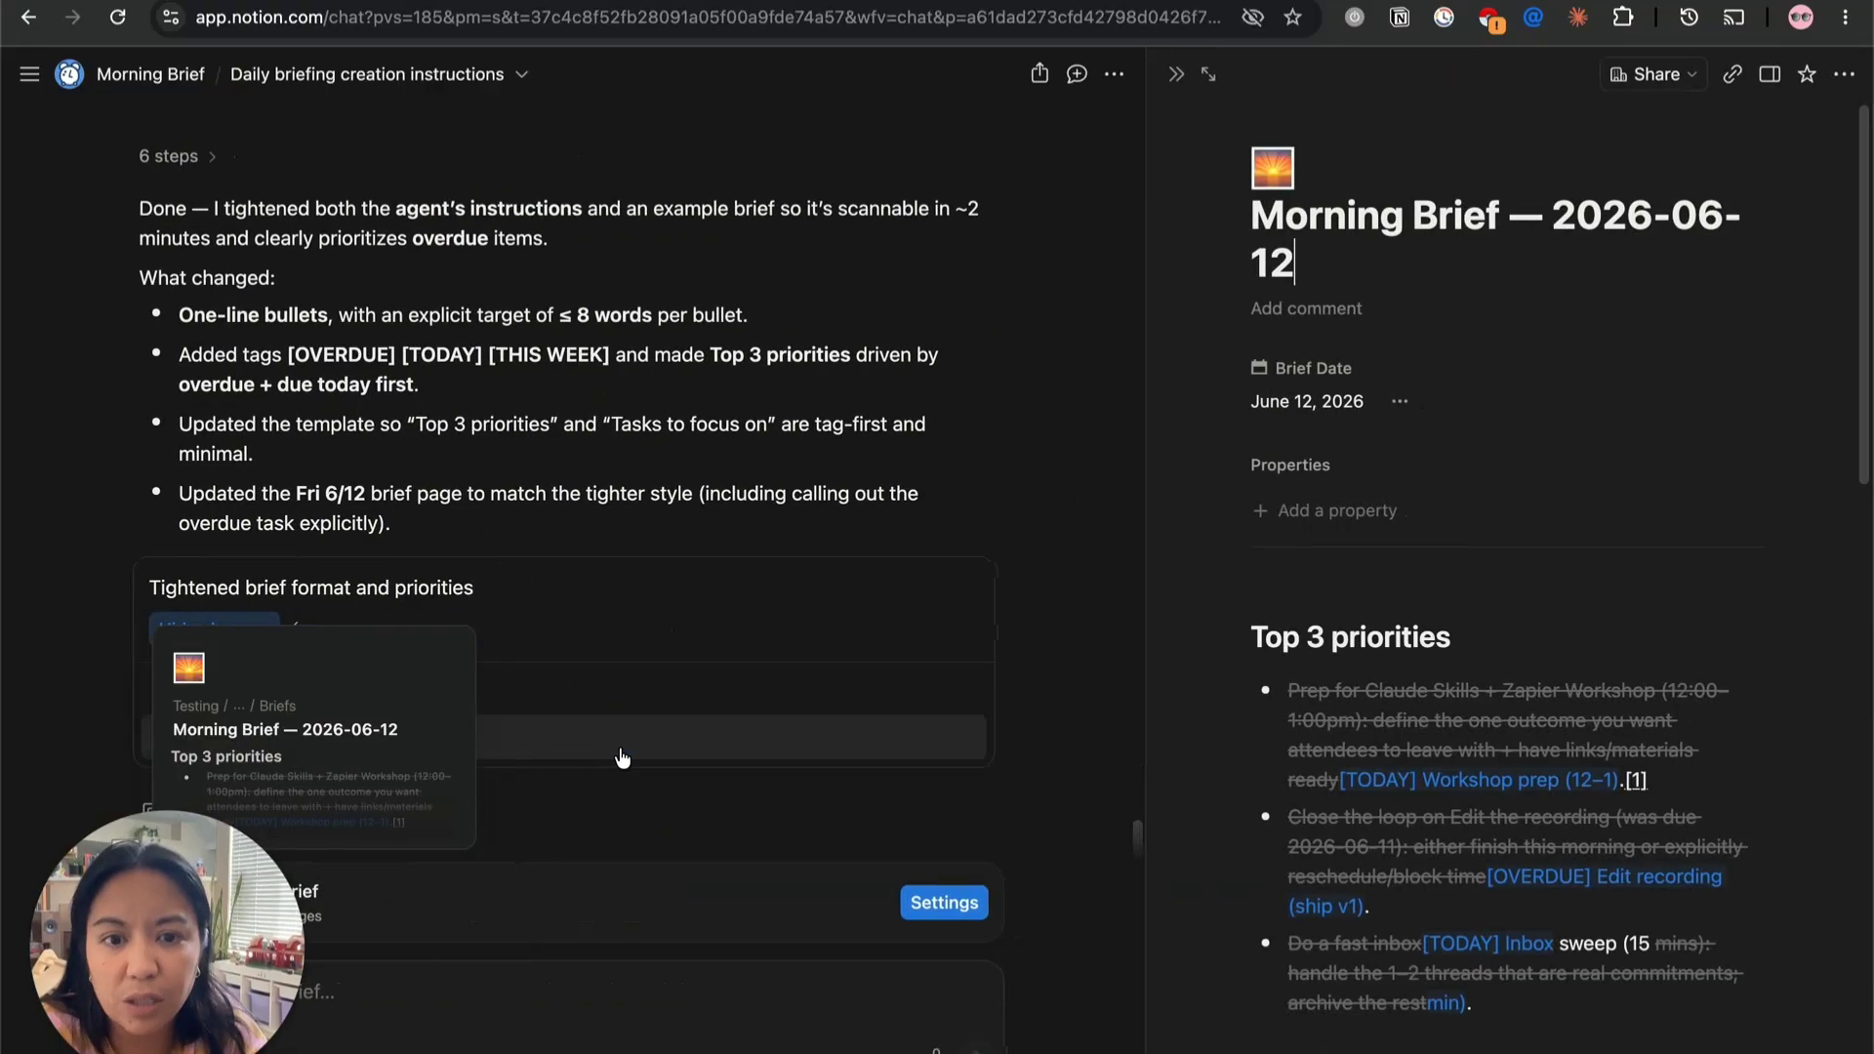
scroll(1556, 635, "down", 3)
scroll(1556, 636, "up", 3)
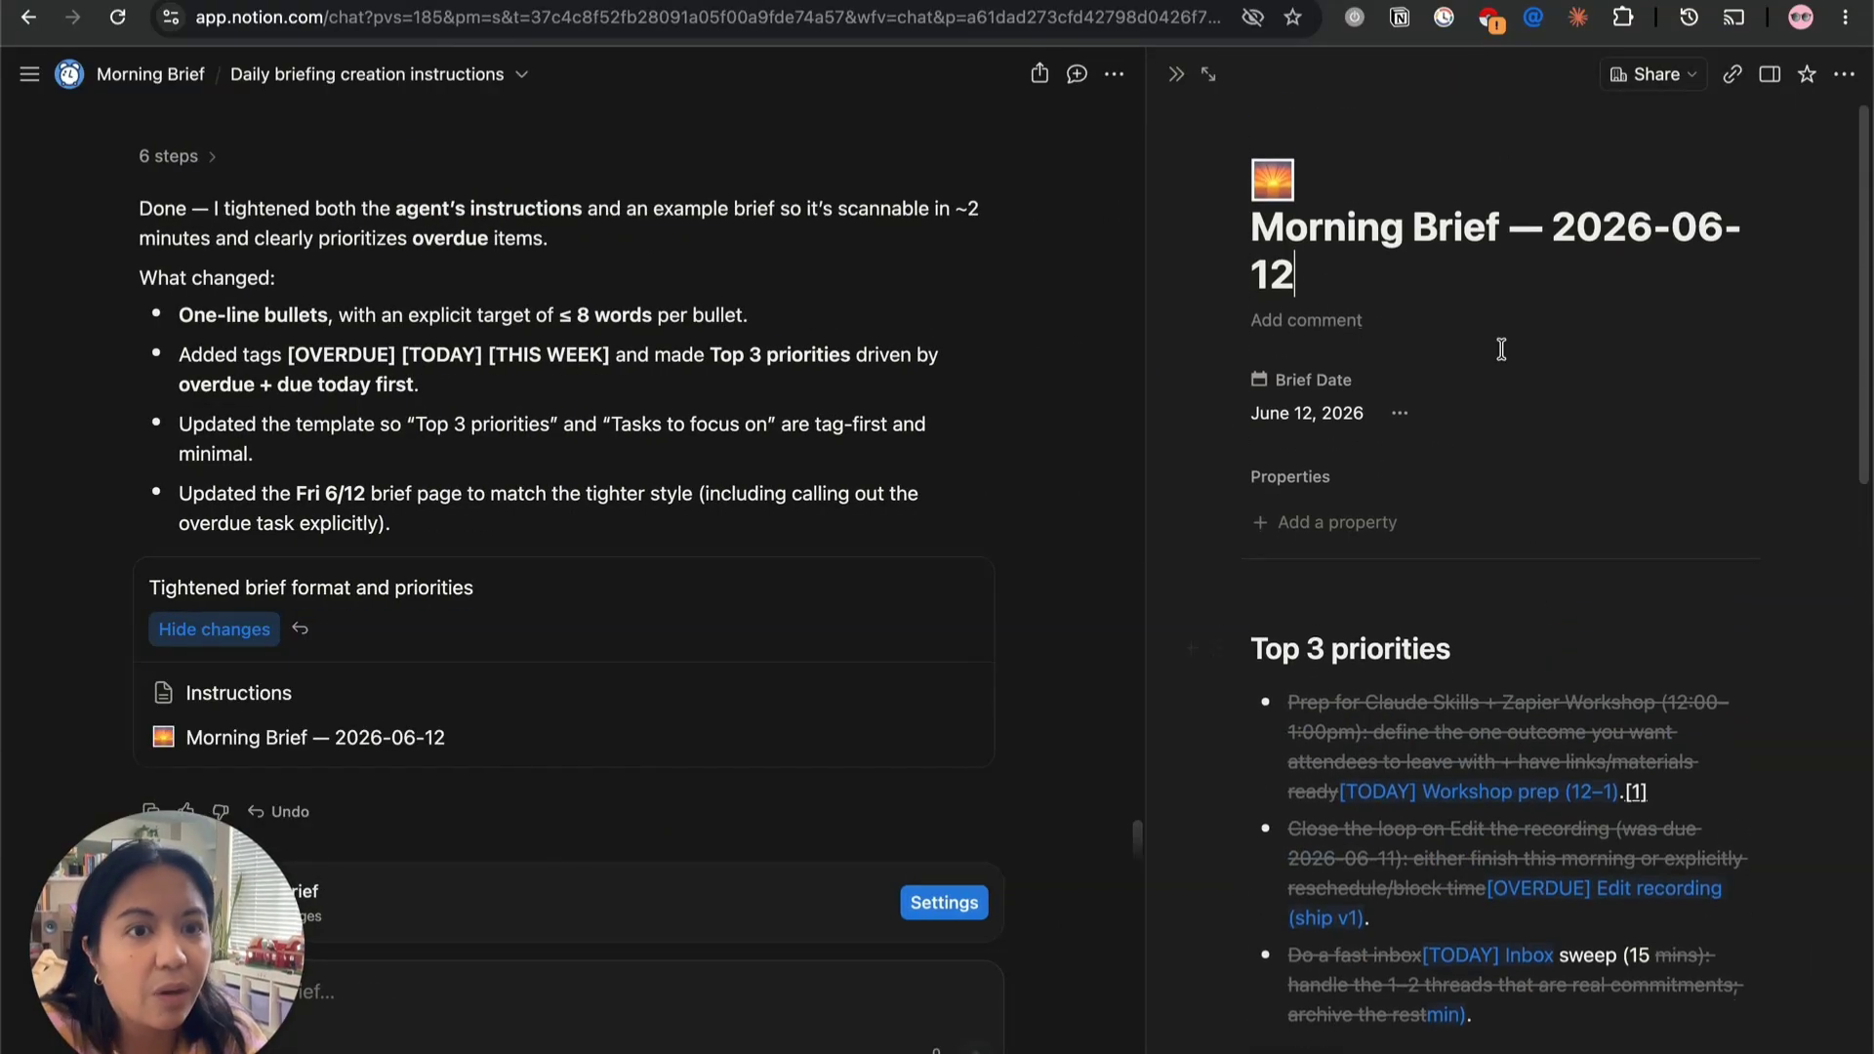
left_click(1176, 74)
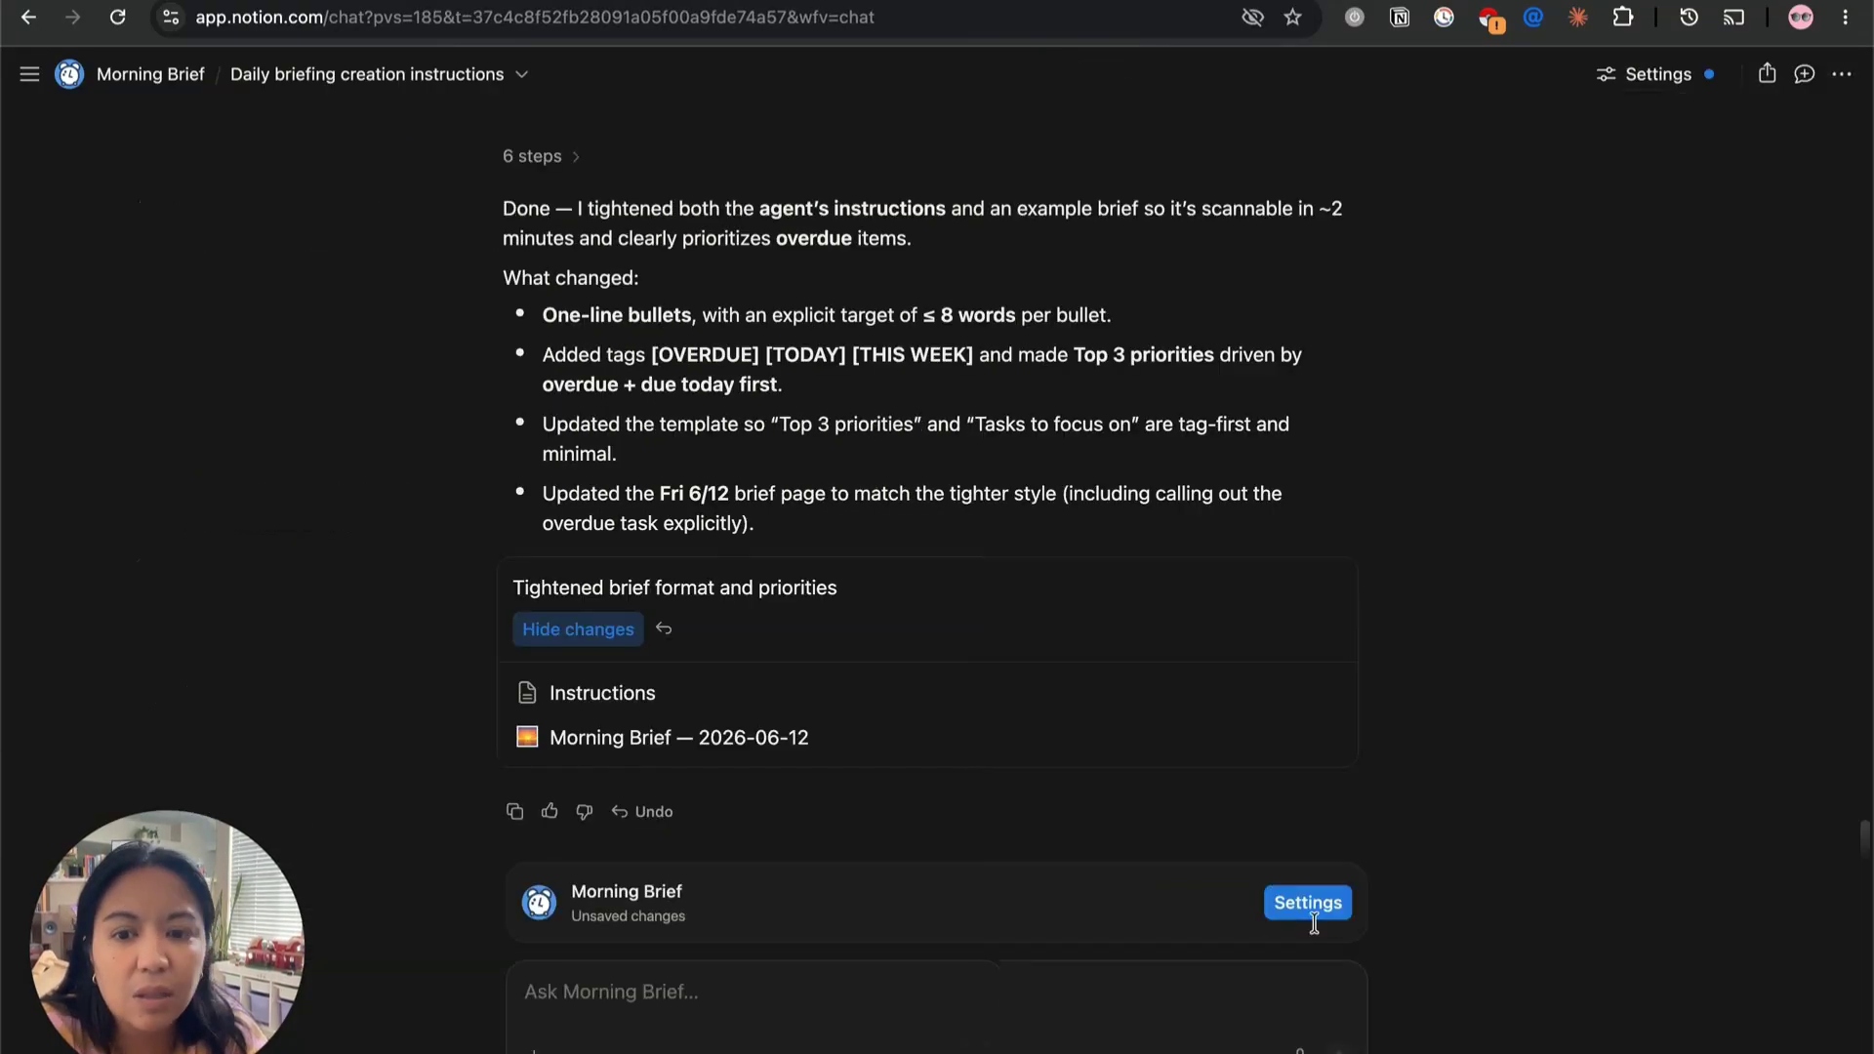
- Save the agent's updated settings and open the revised June 12 brief as a full page
left_click(1312, 909)
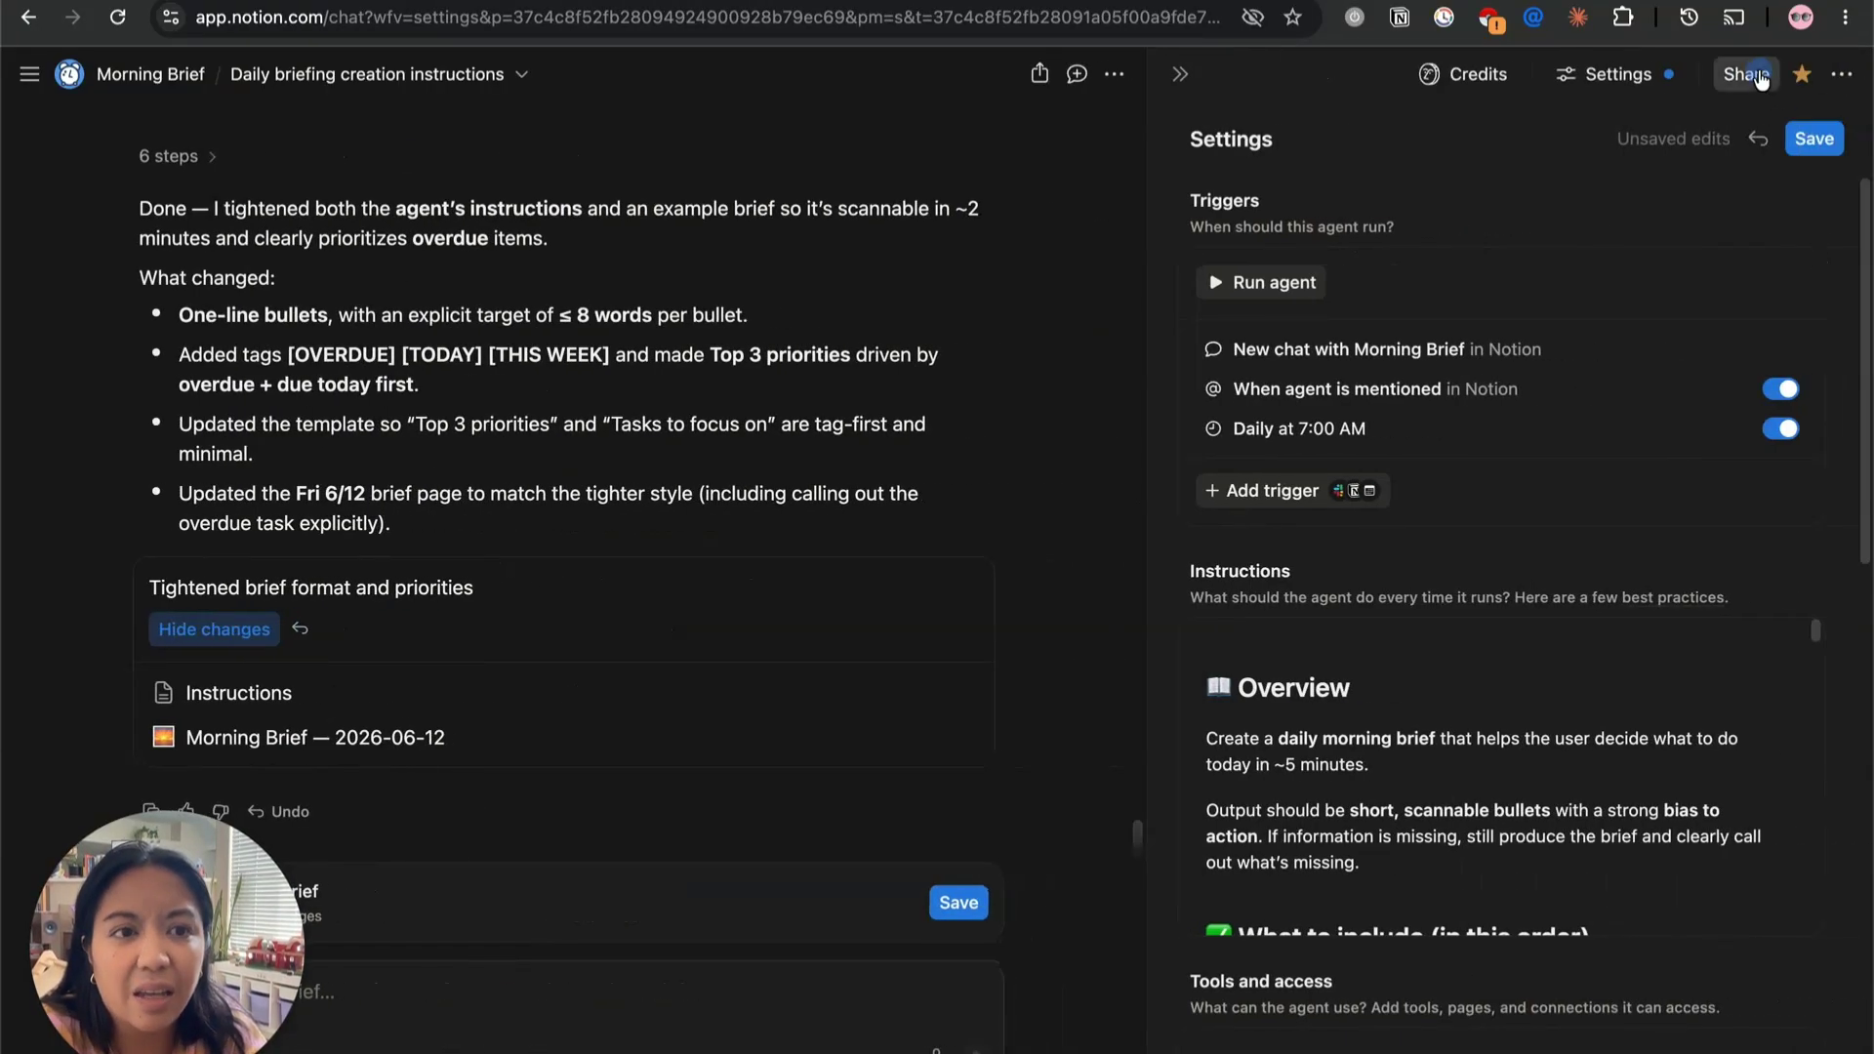
left_click(1814, 145)
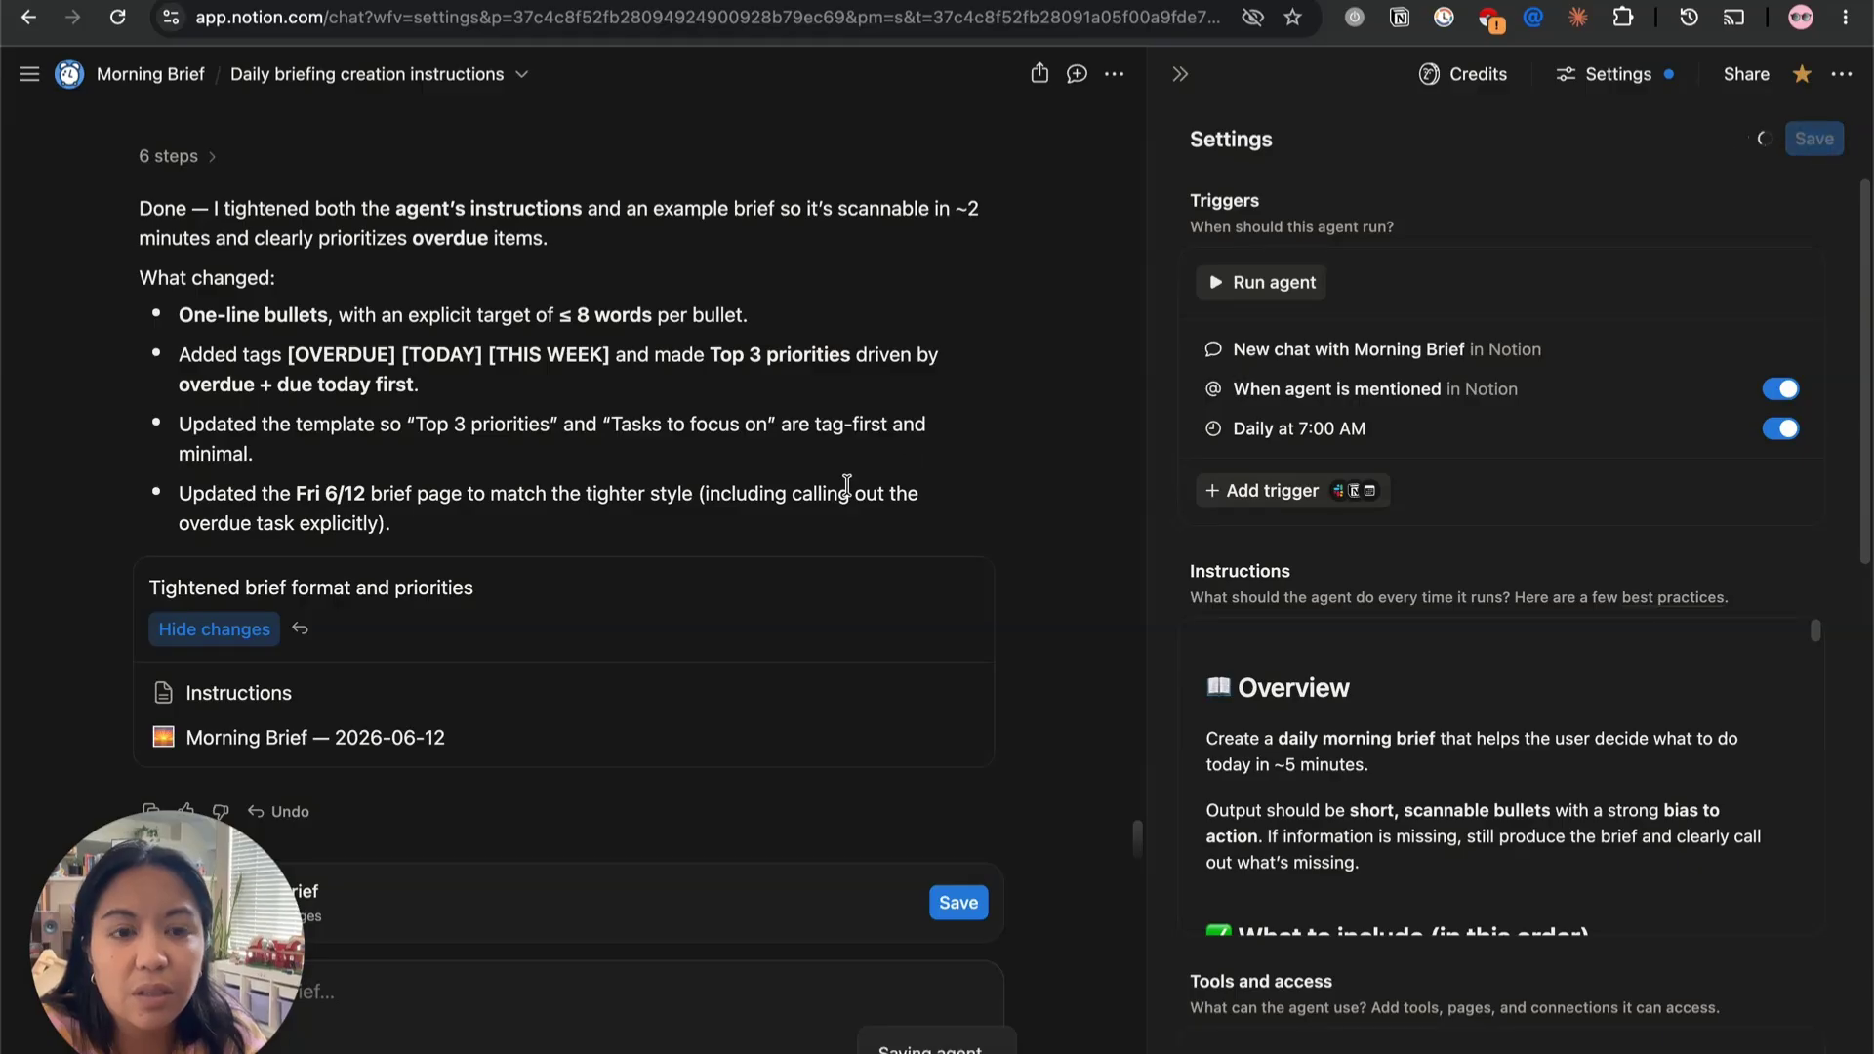
left_click(373, 834)
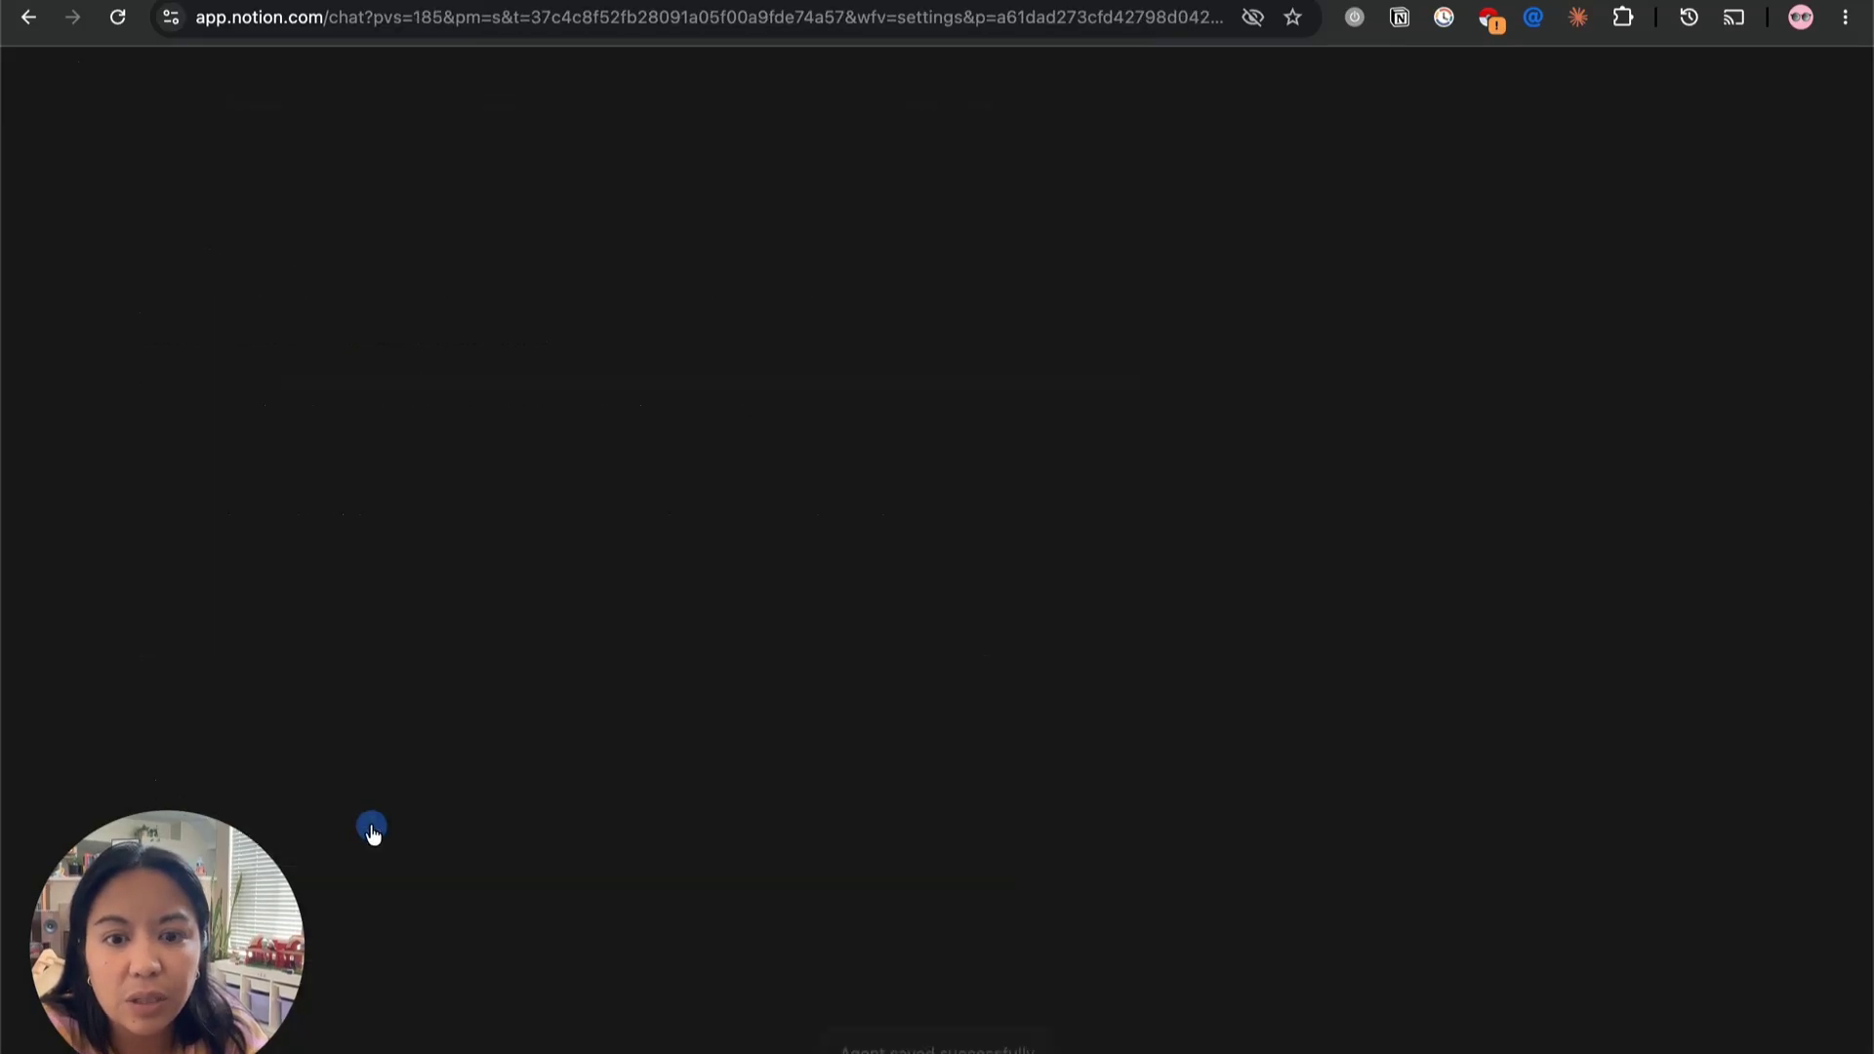
left_click(1209, 75)
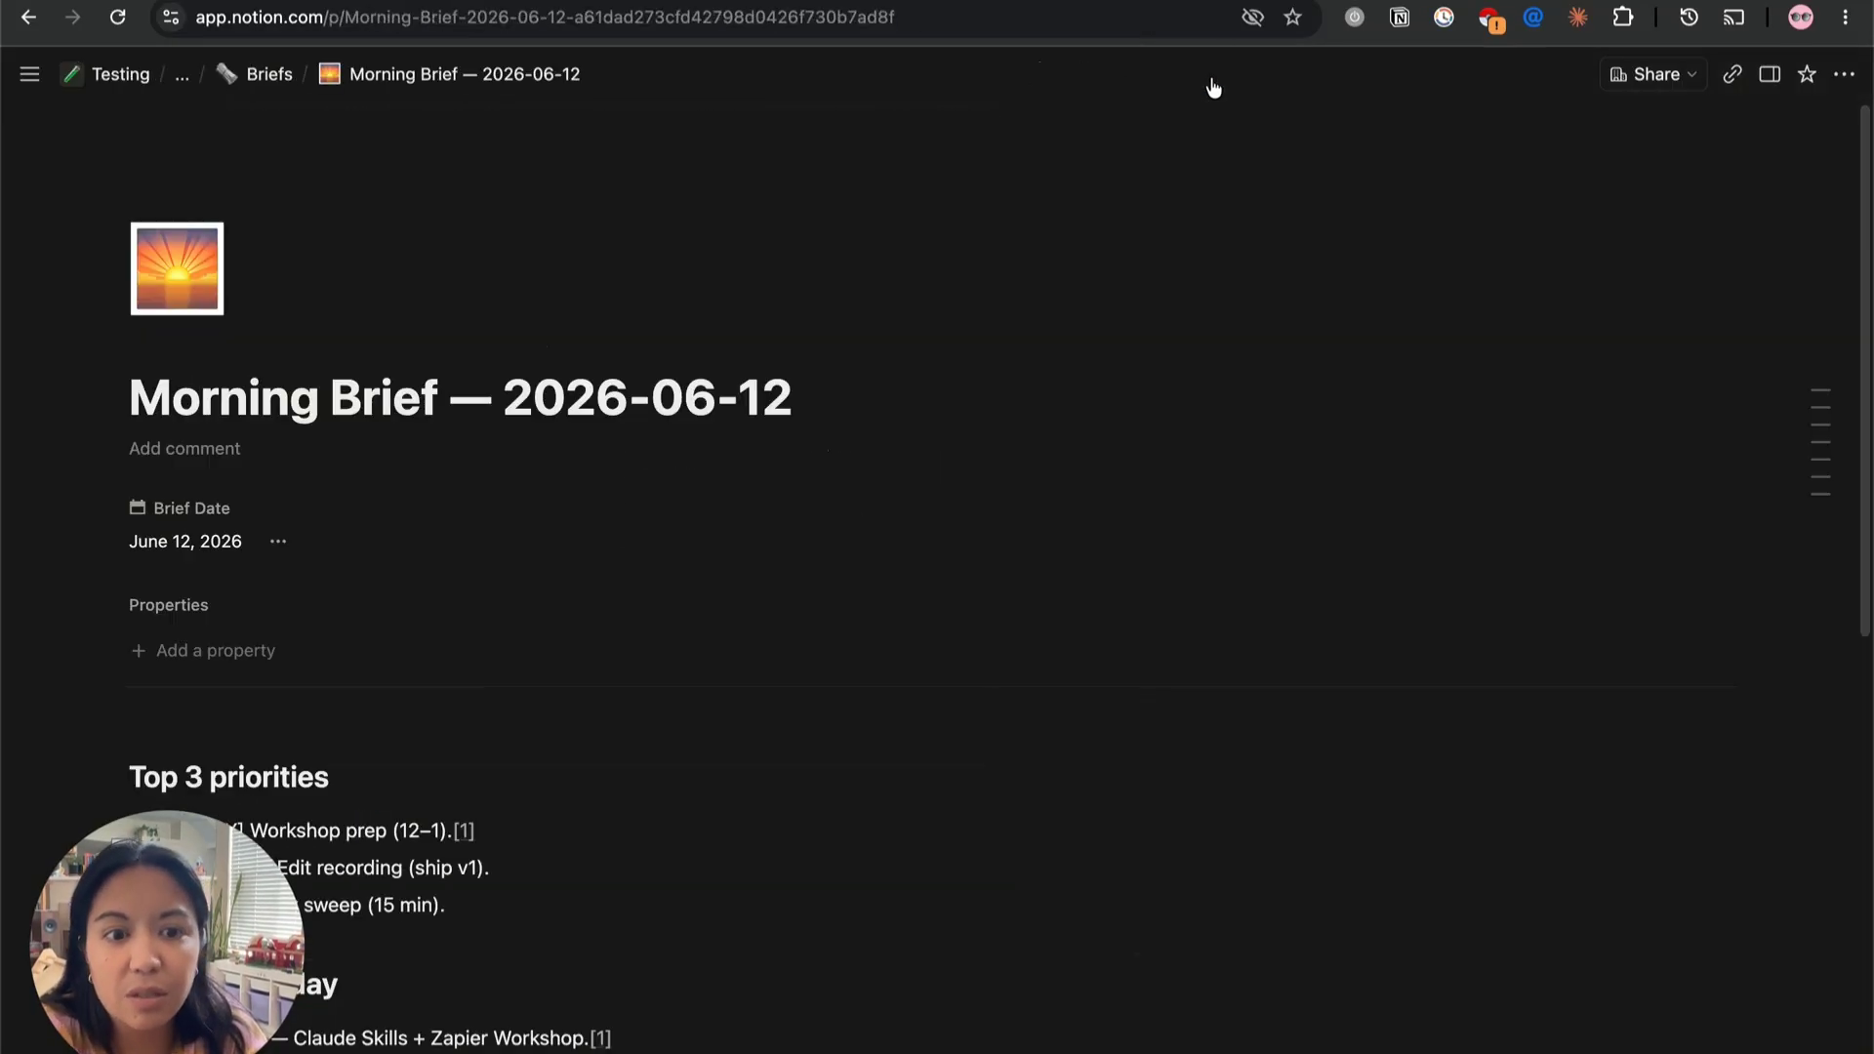
- Examine the tightened June 12 brief's priorities, meetings, emails, tasks, risks and unclear items for brevity and overdue tags
scroll(853, 836, "down", 2)
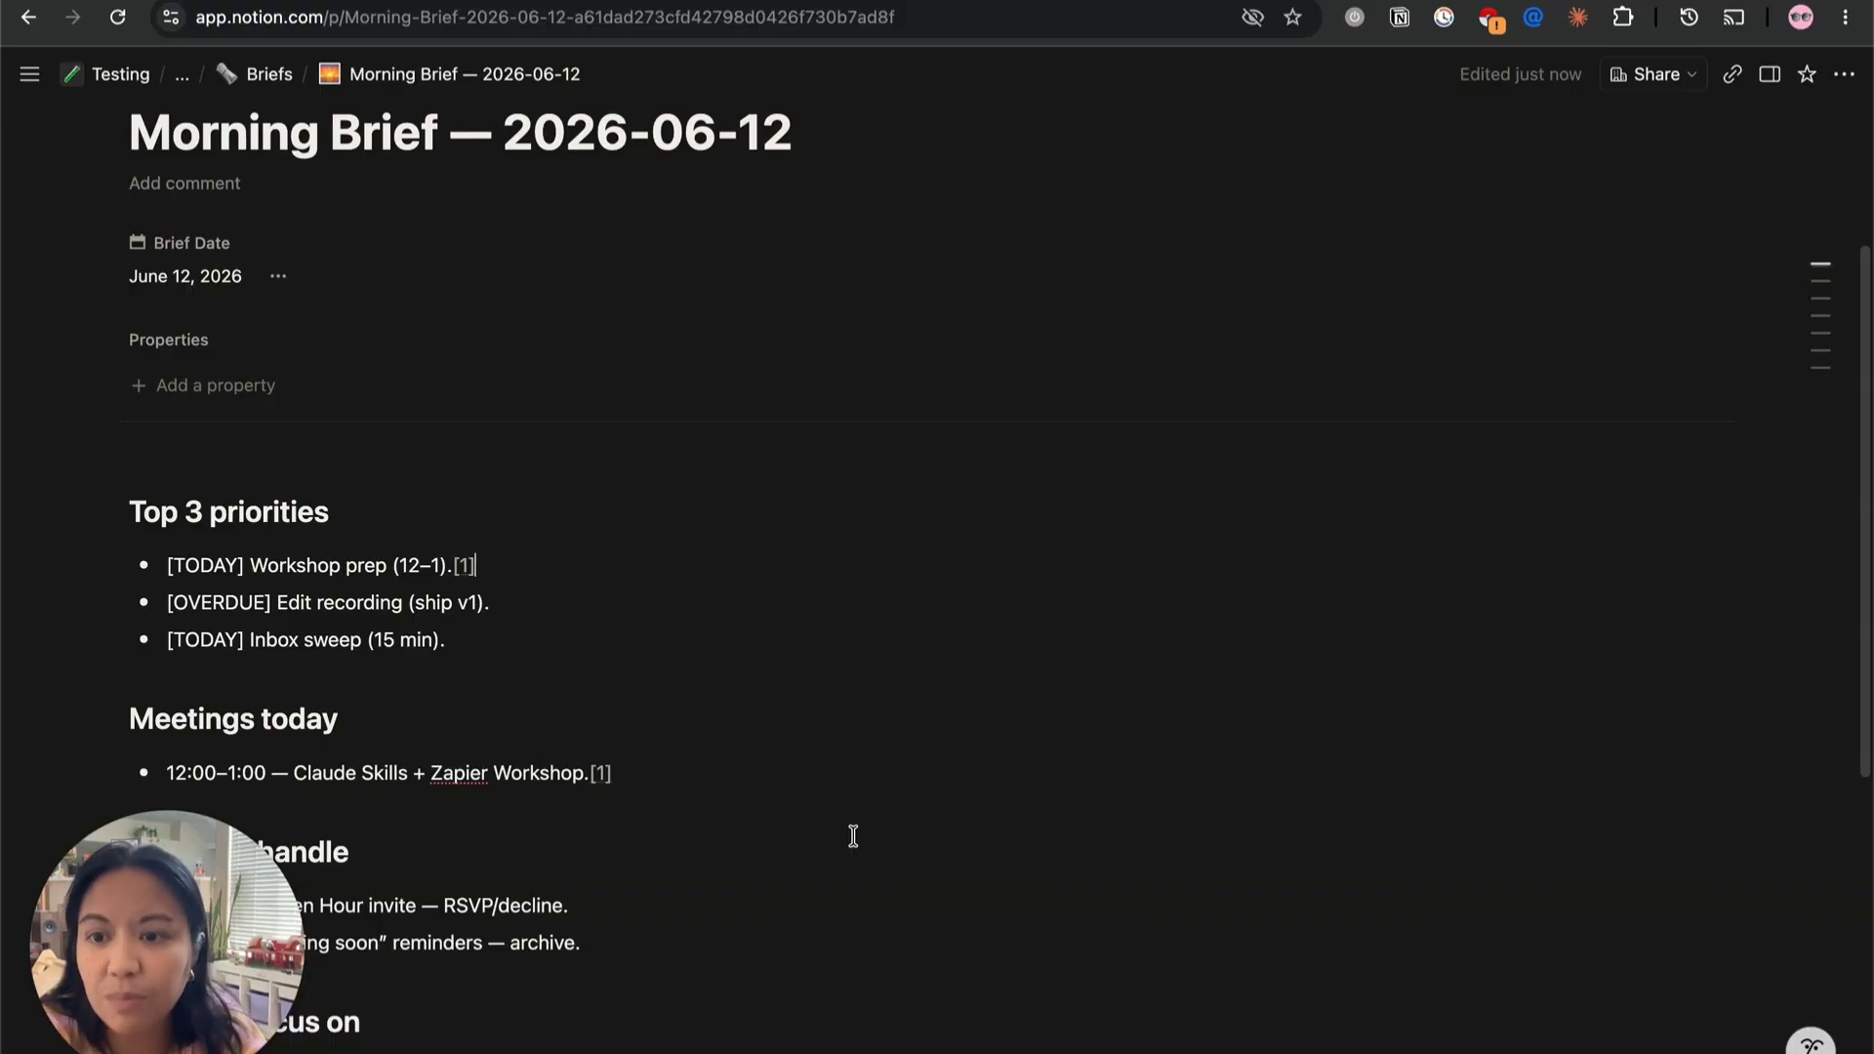
scroll(853, 836, "down", 2)
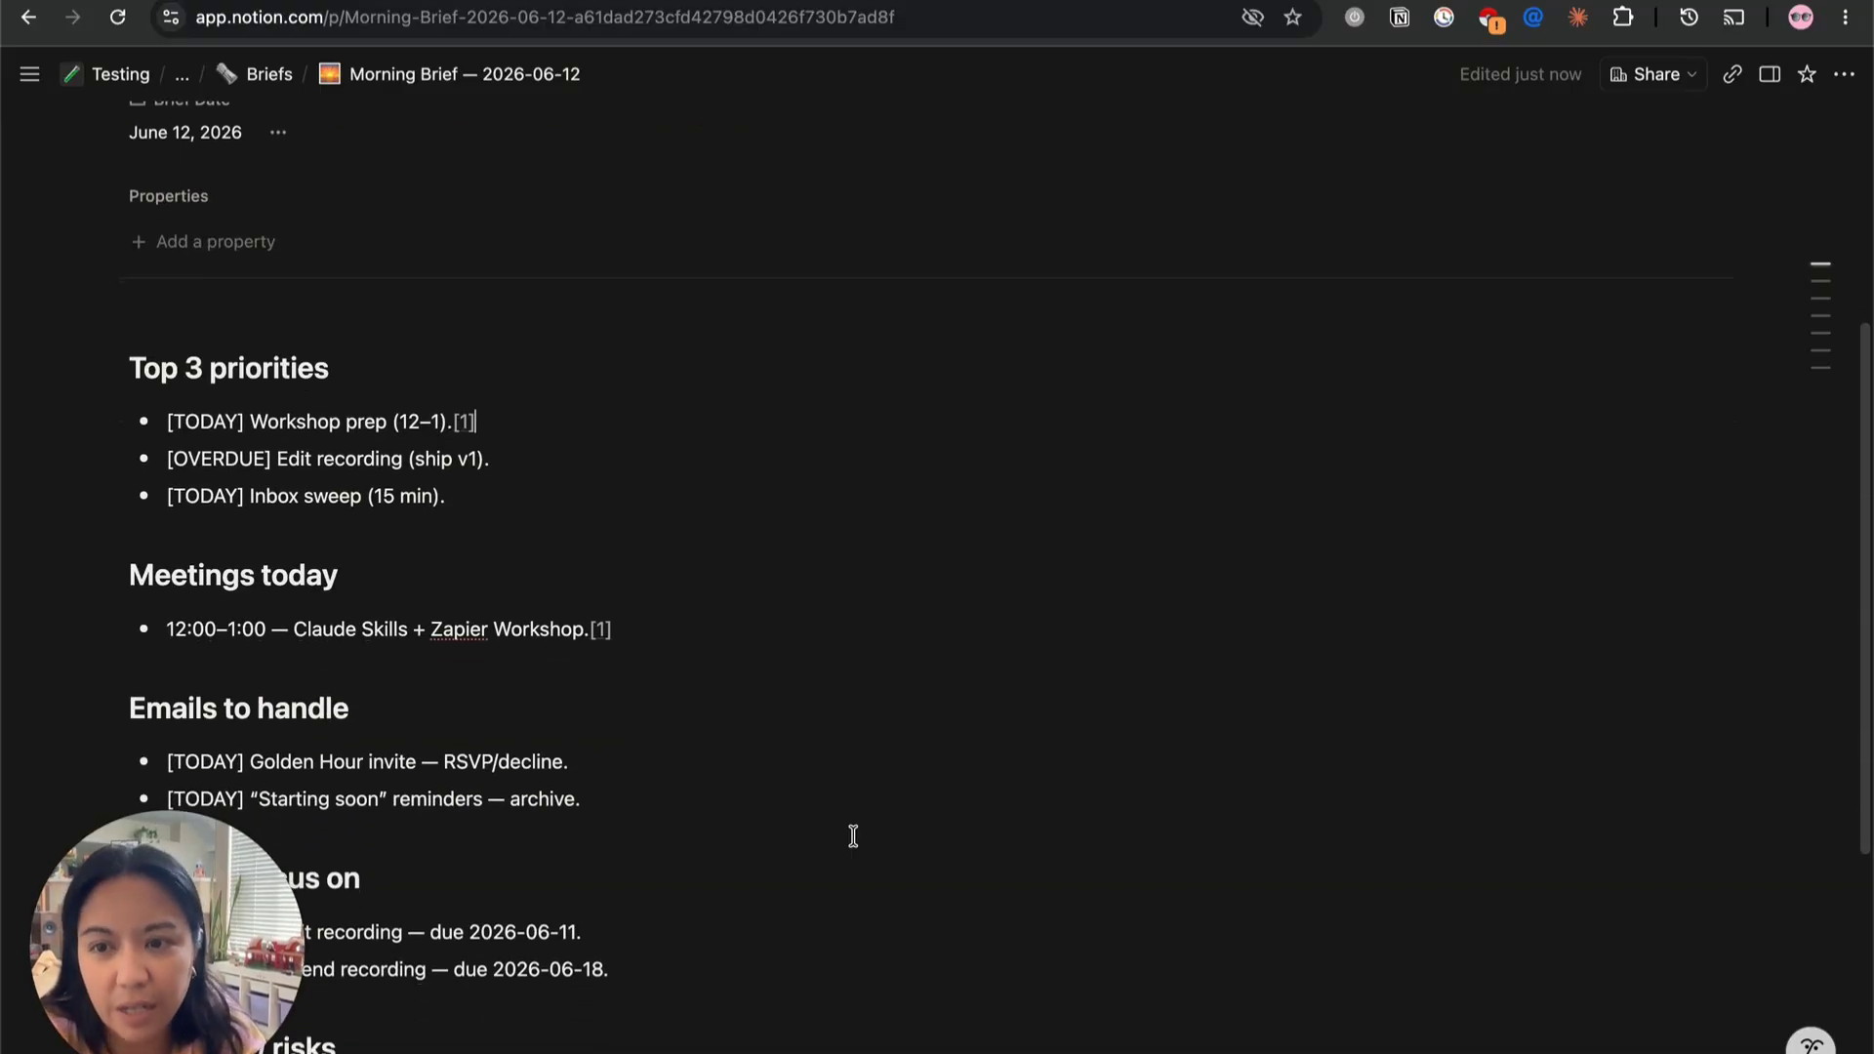
scroll(853, 837, "down", 4)
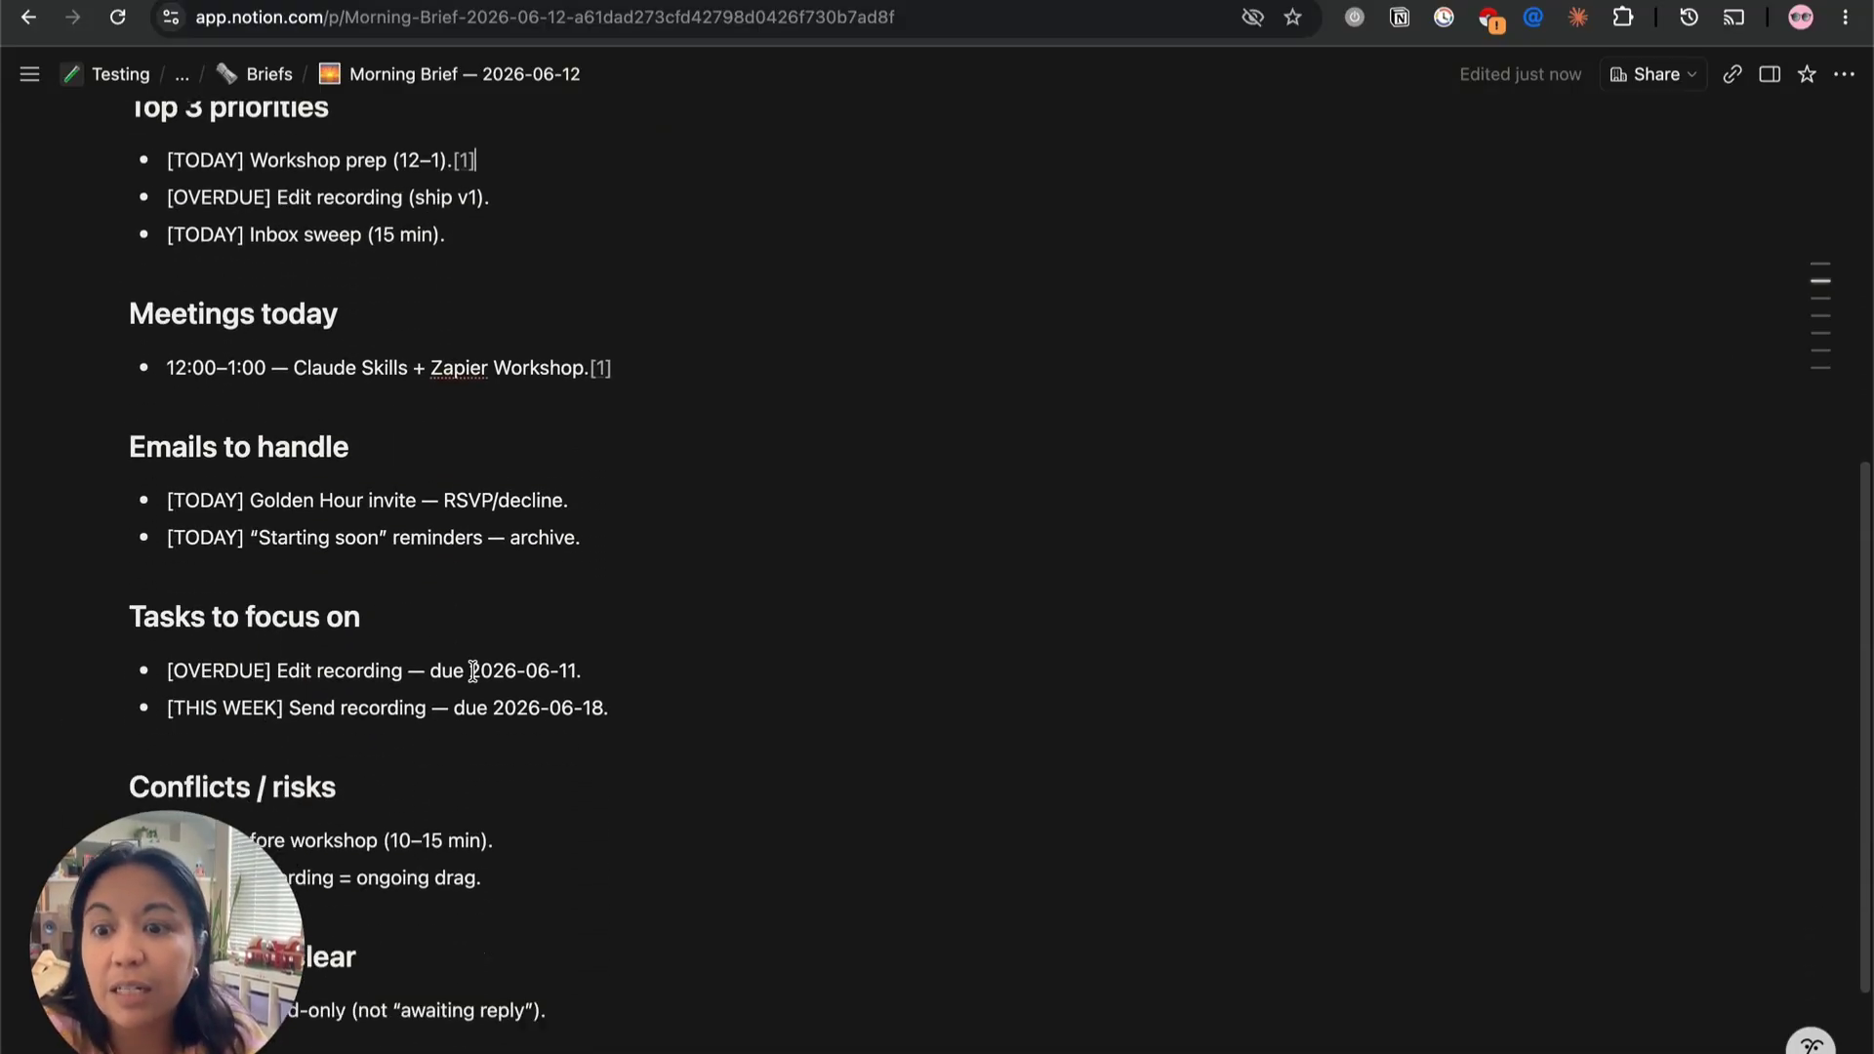
scroll(587, 581, "up", 3)
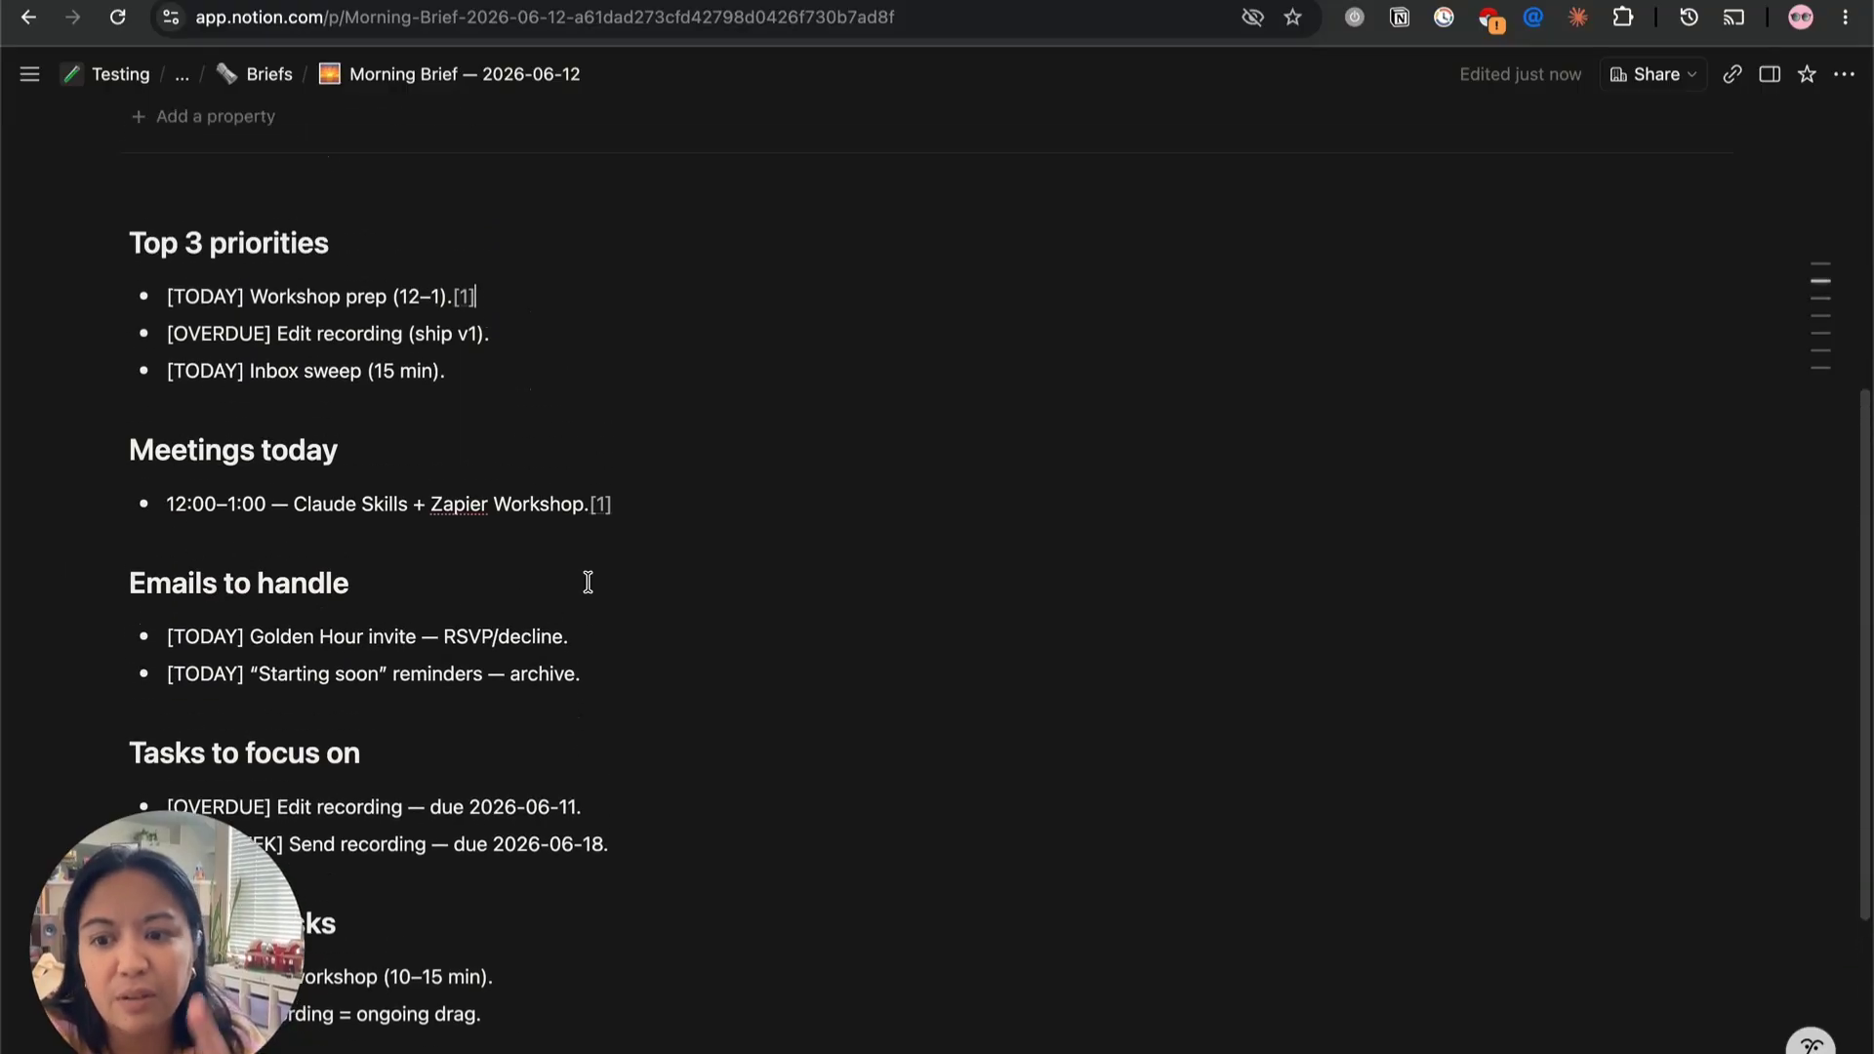
scroll(588, 581, "up", 1)
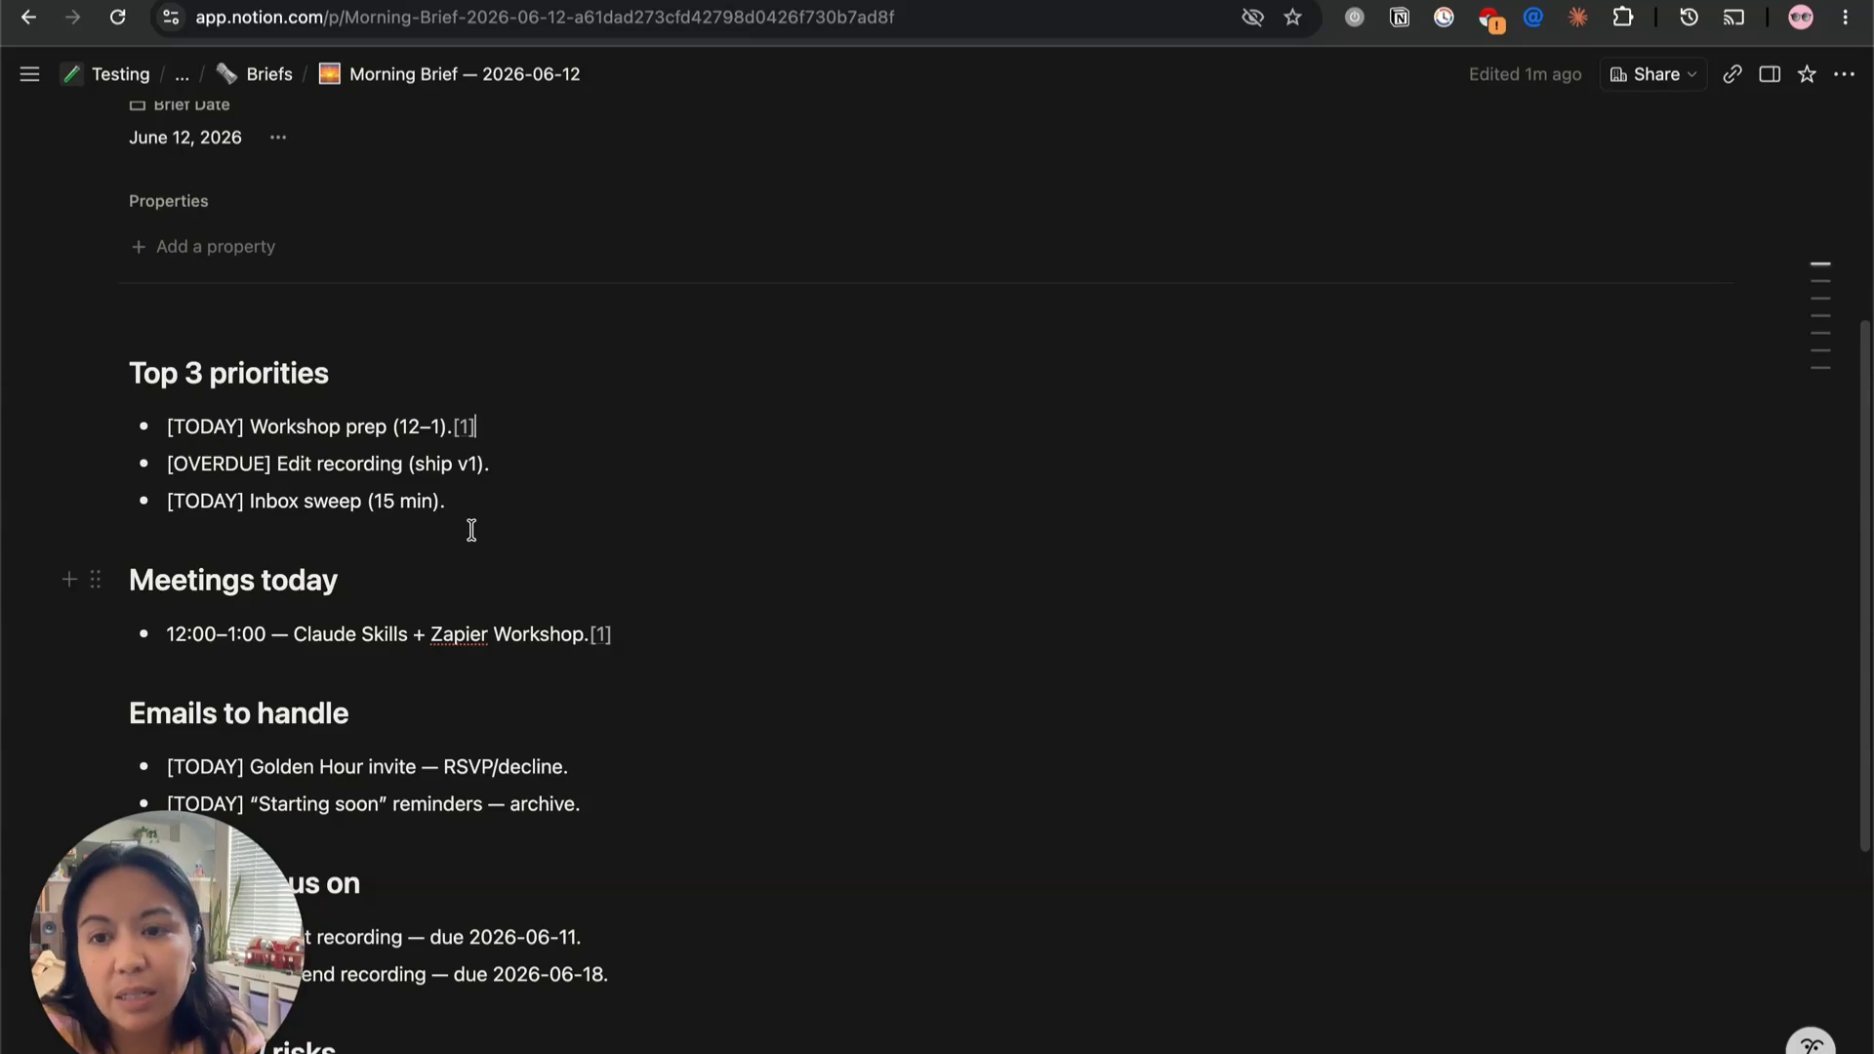
scroll(448, 518, "down", 2)
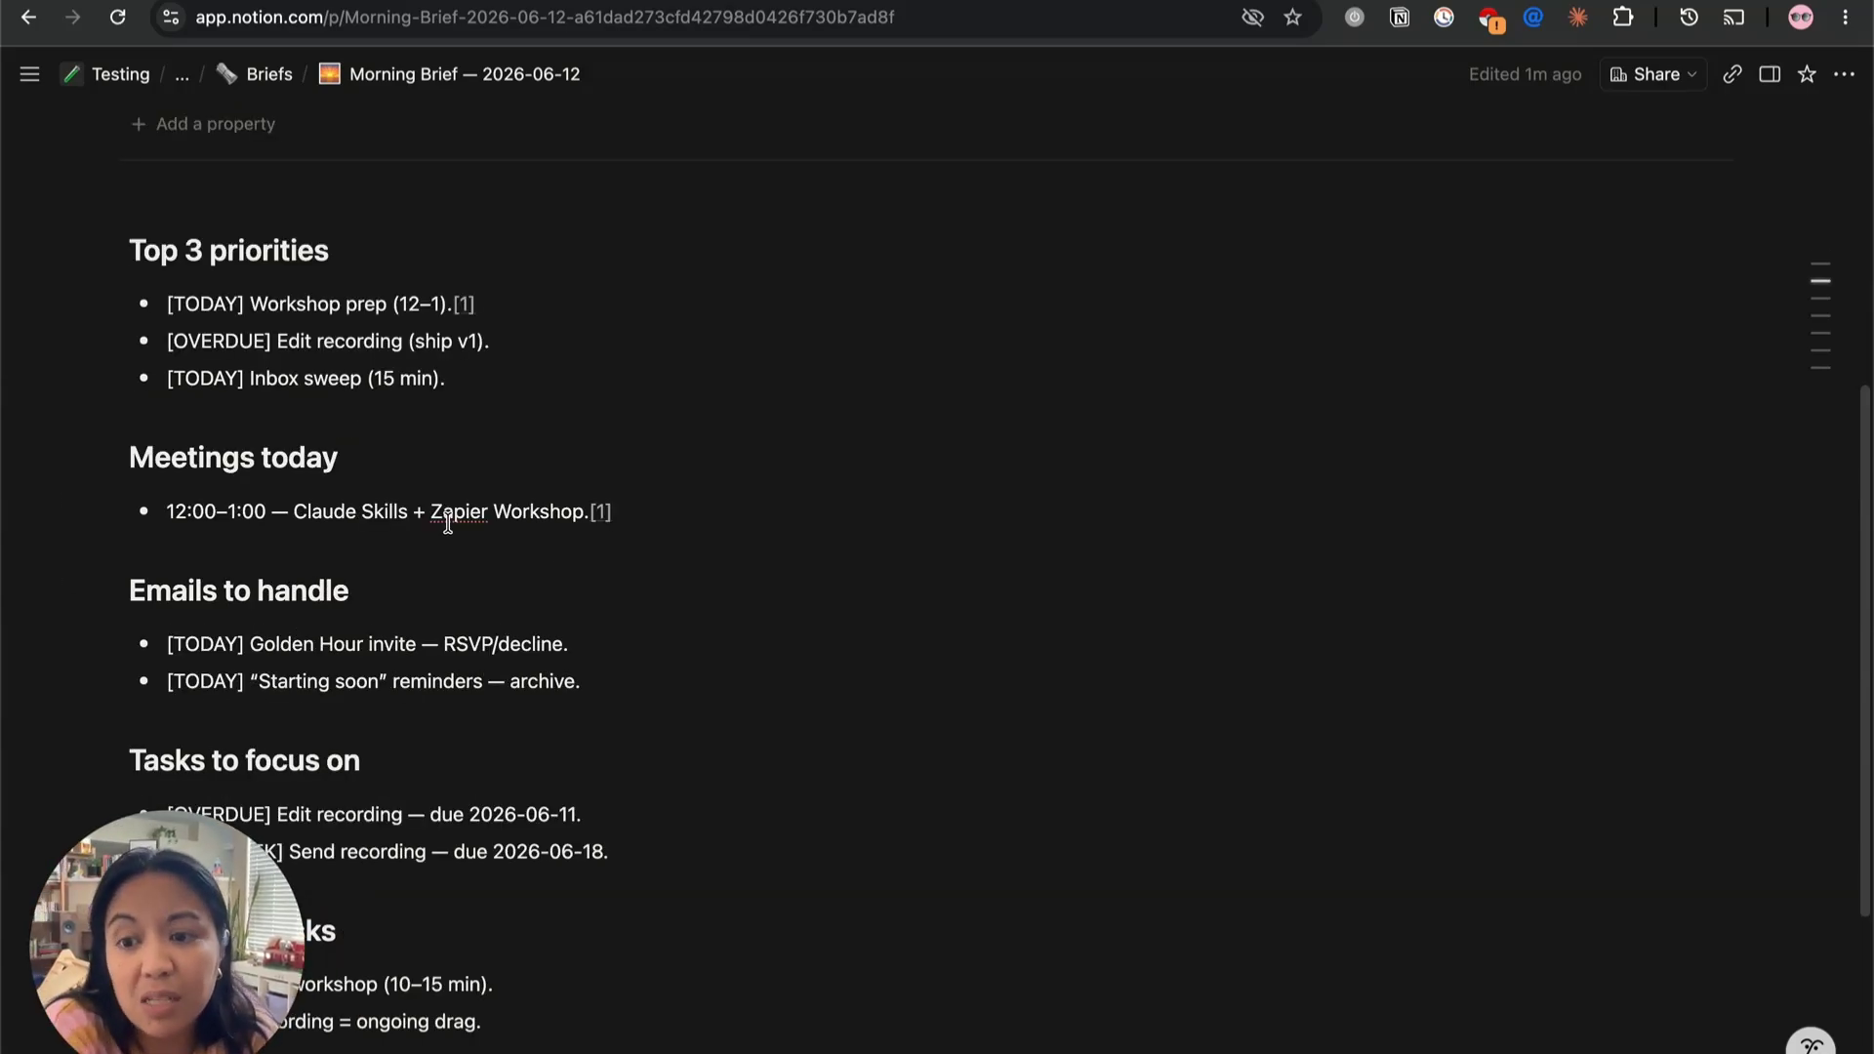
scroll(448, 522, "down", 5)
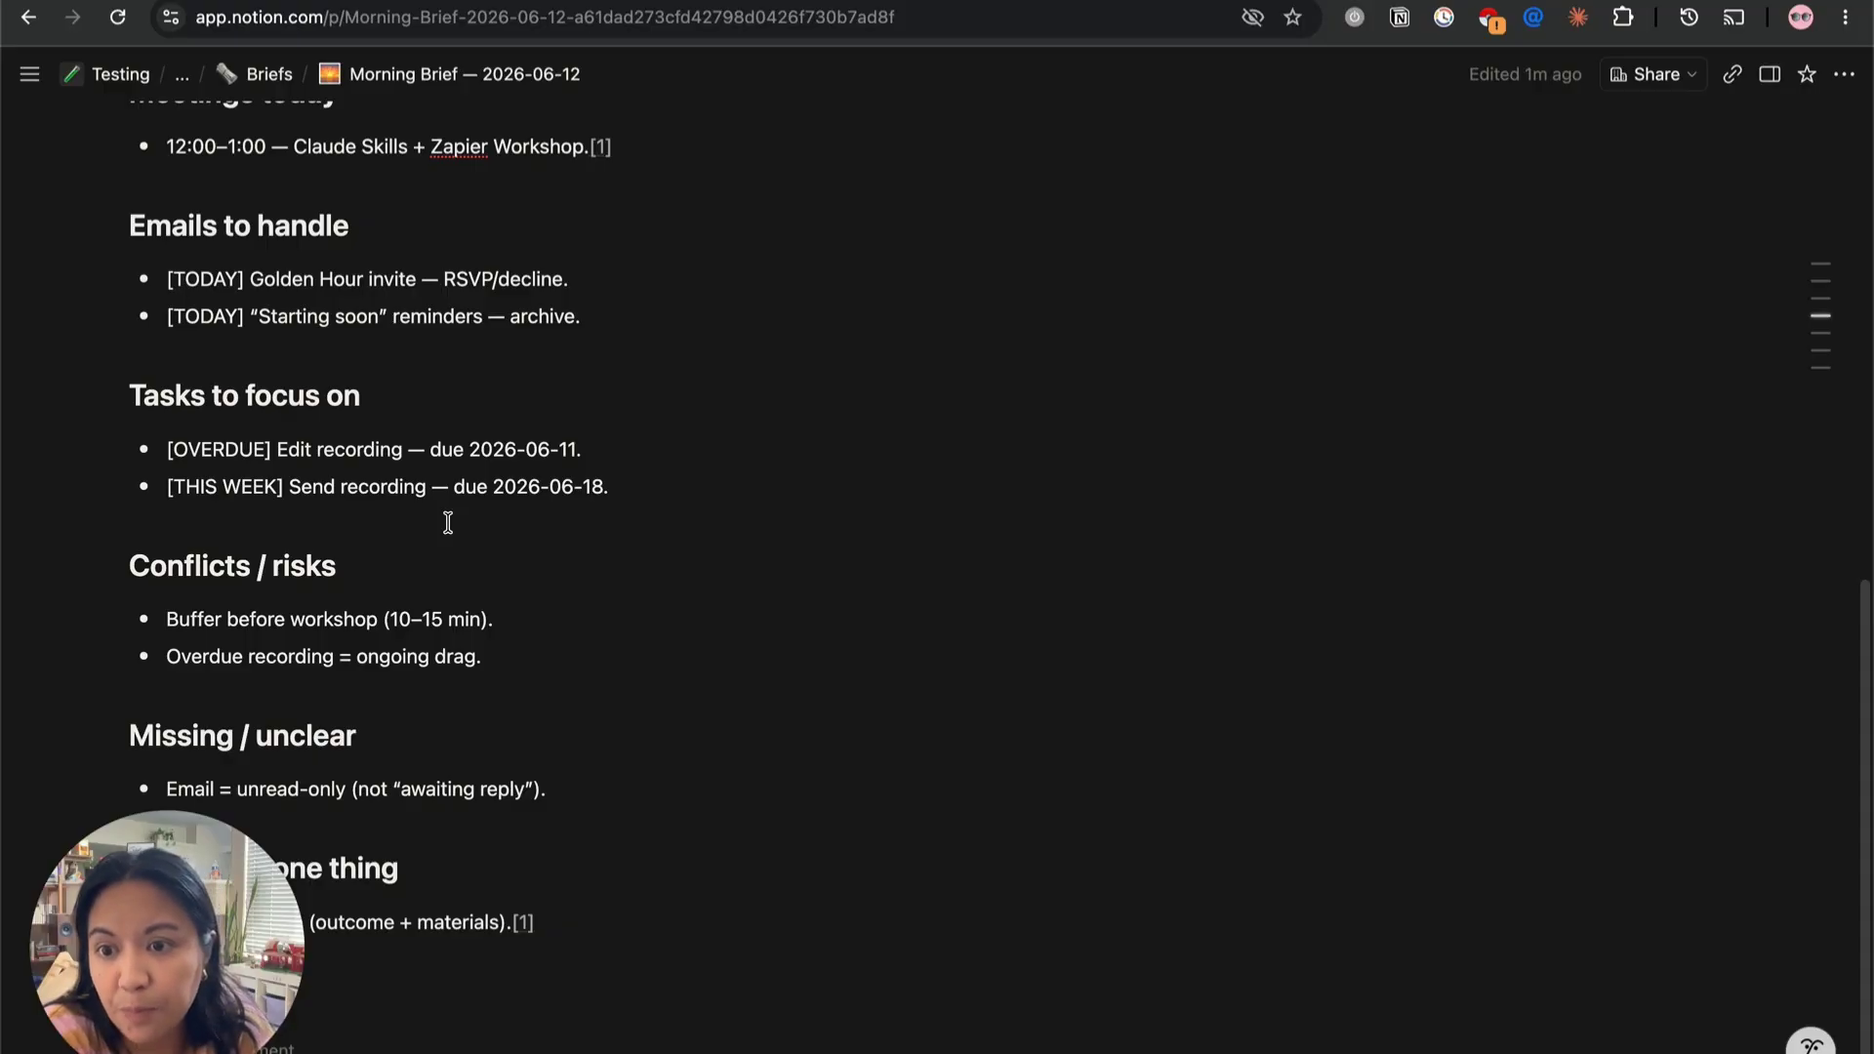
- Go back from the June 12 brief to the Morning Brief agent's page
mouse_move(117, 485)
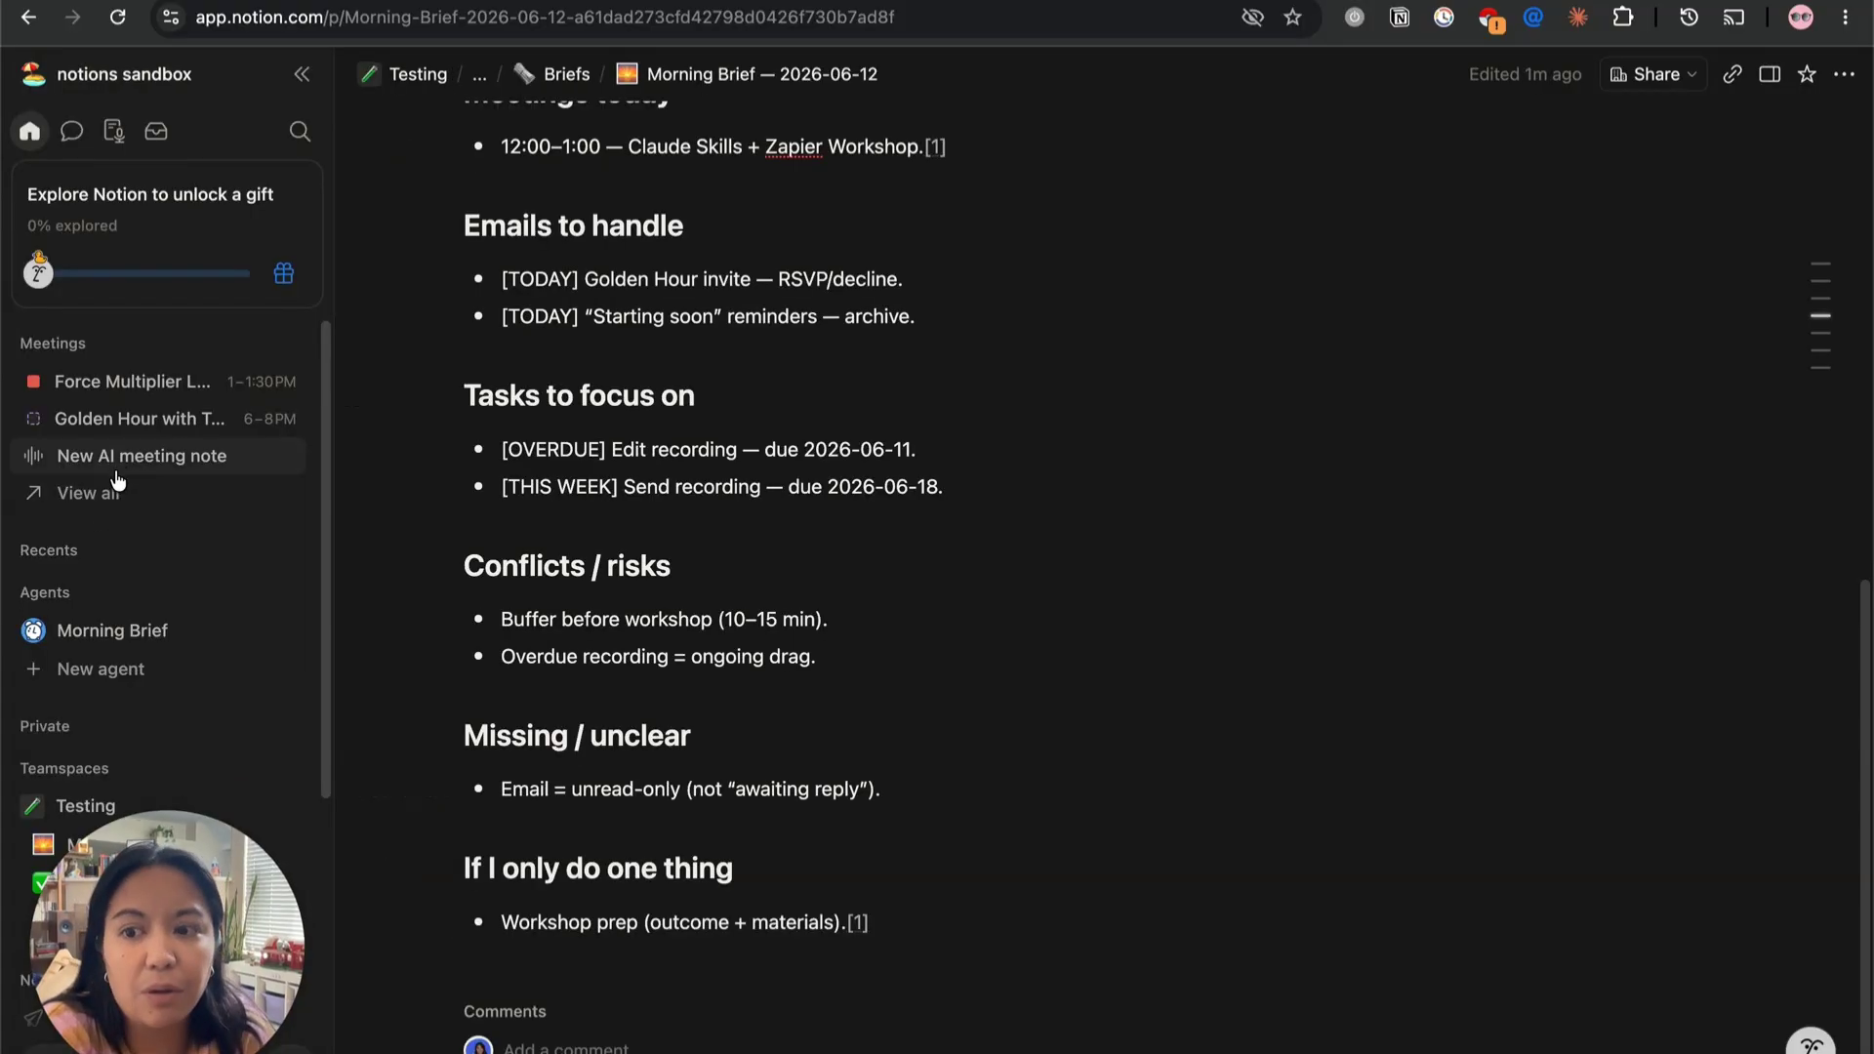
left_click(98, 629)
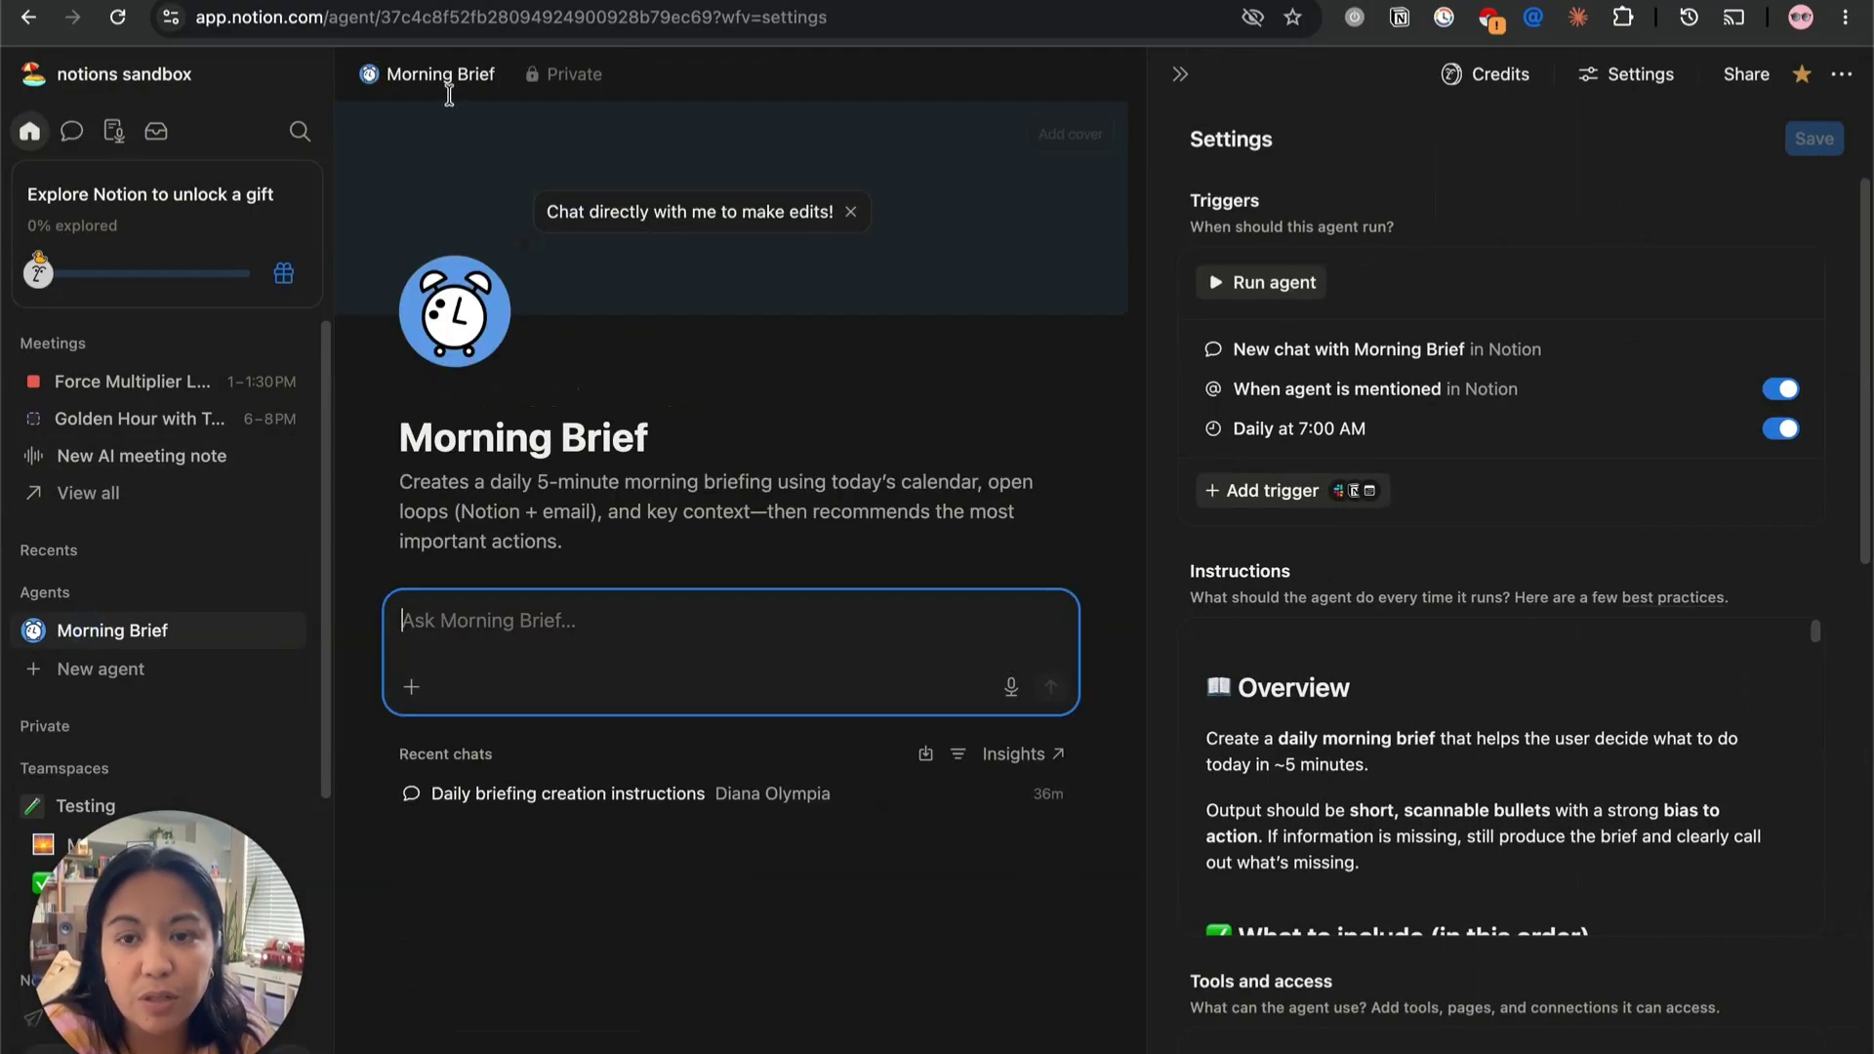